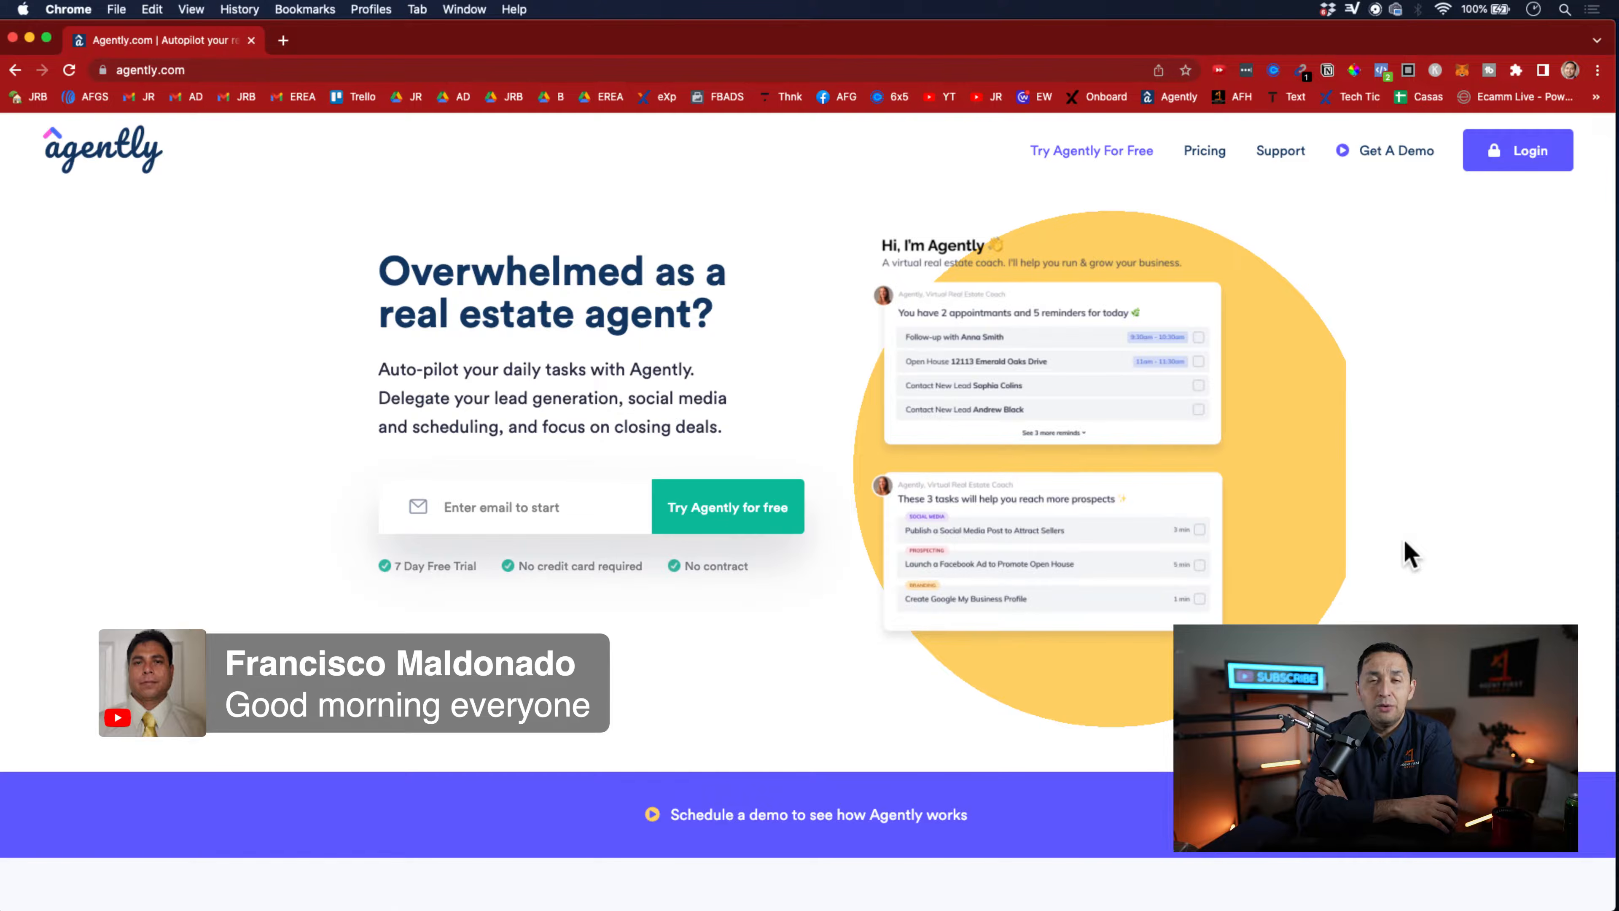
Look through the homepage sections introducing Agently, its social media automation and its financial goal tracking
scroll(1410, 553, down, 10)
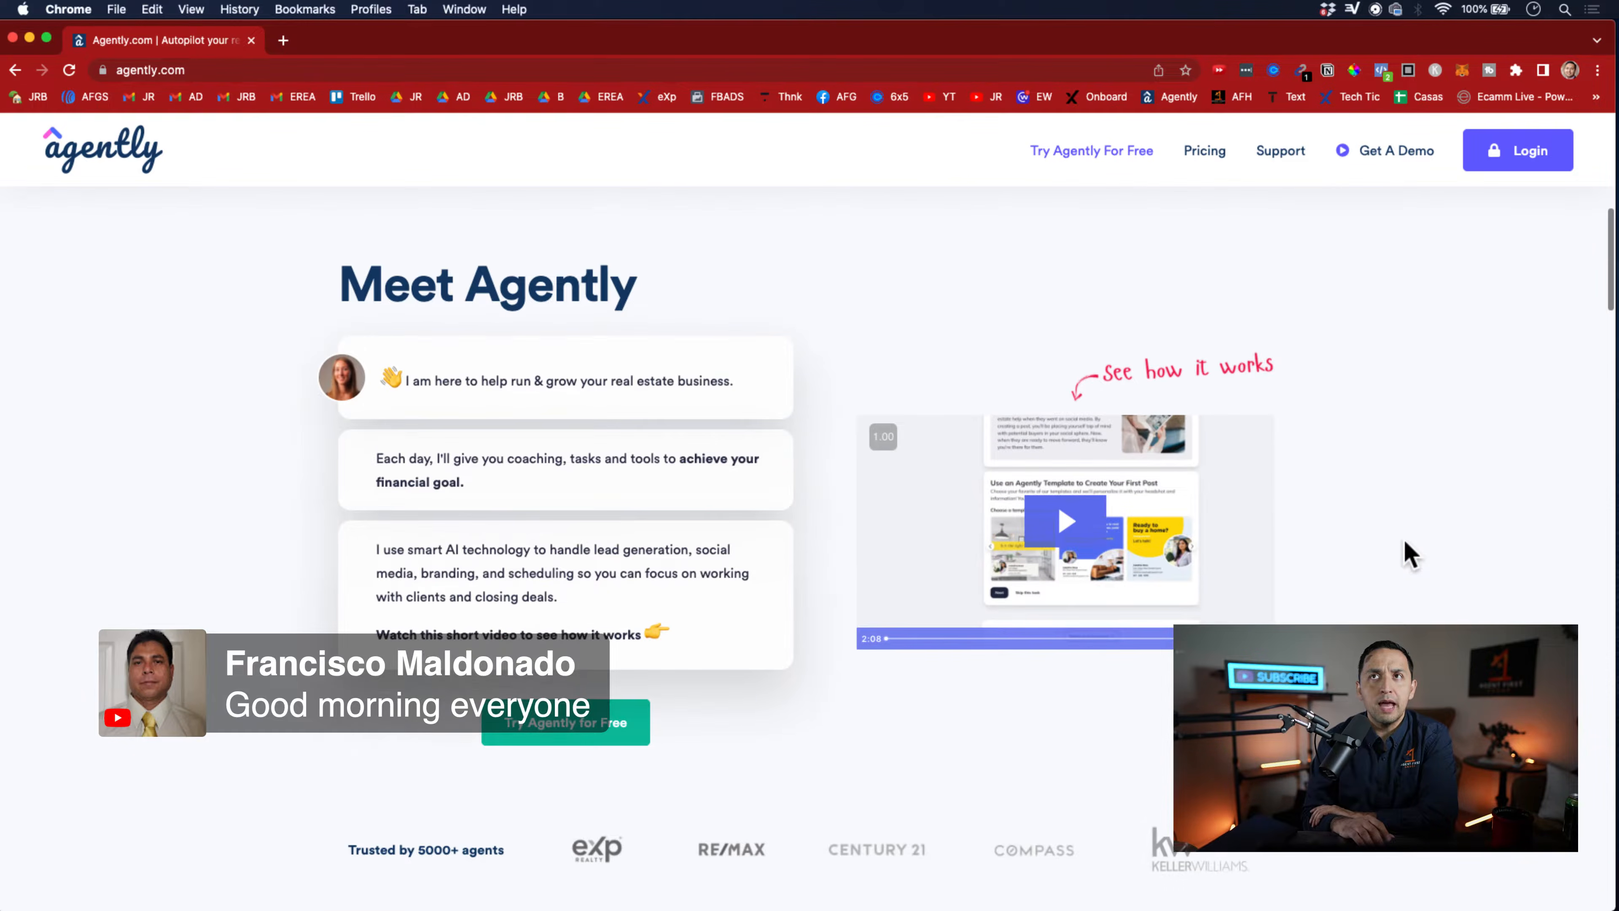
scroll(1240, 521, left, 2)
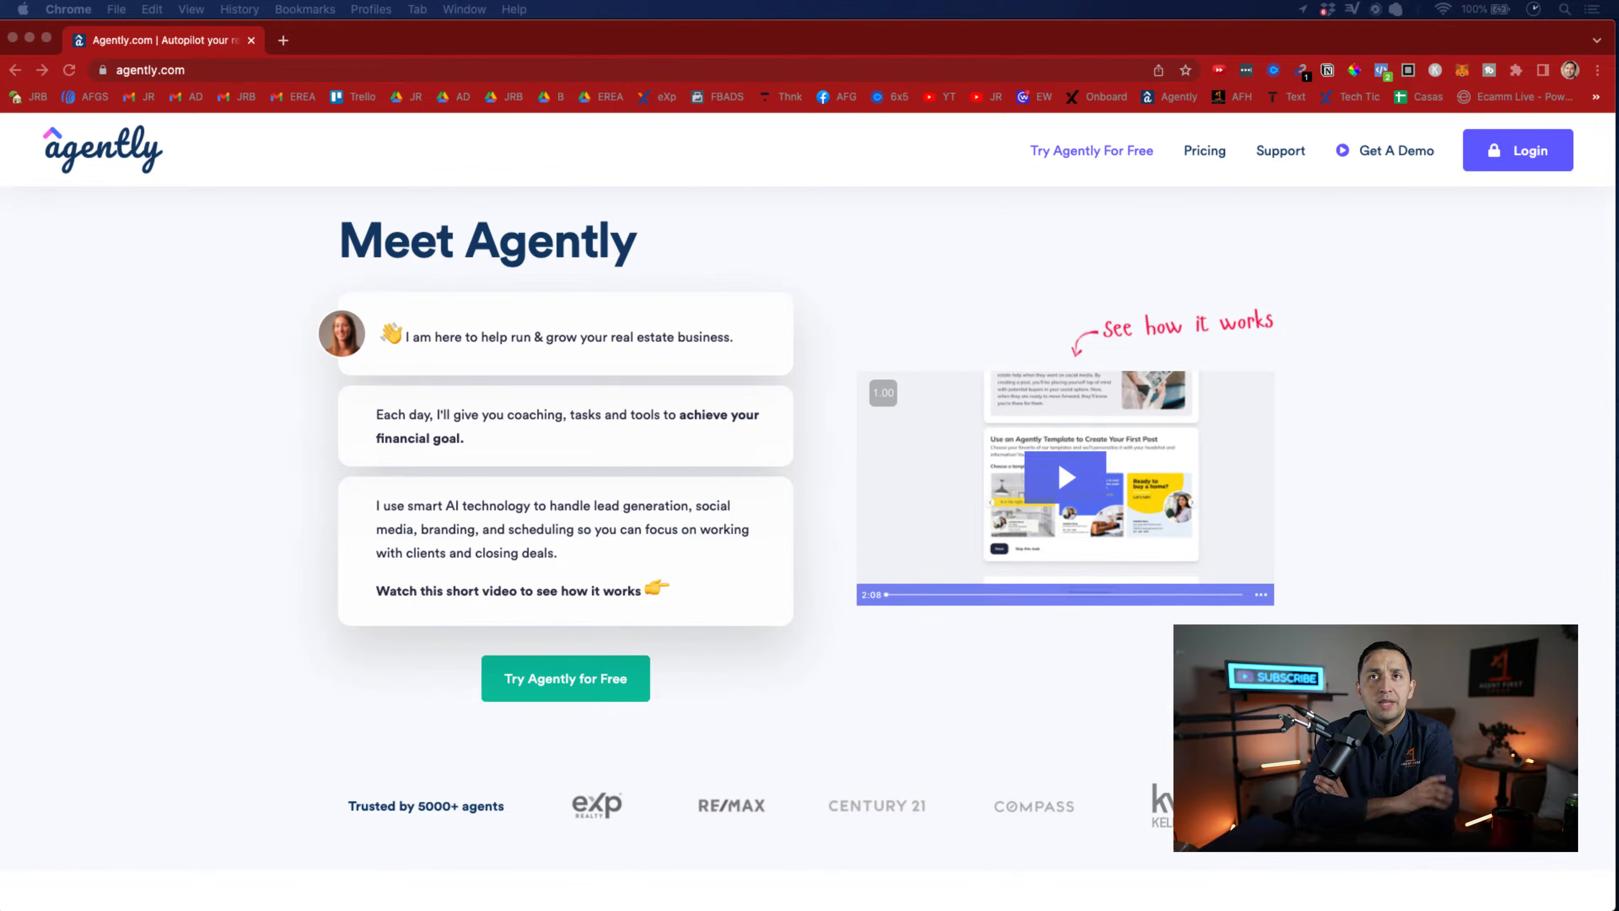
scroll(810, 548, down, 10)
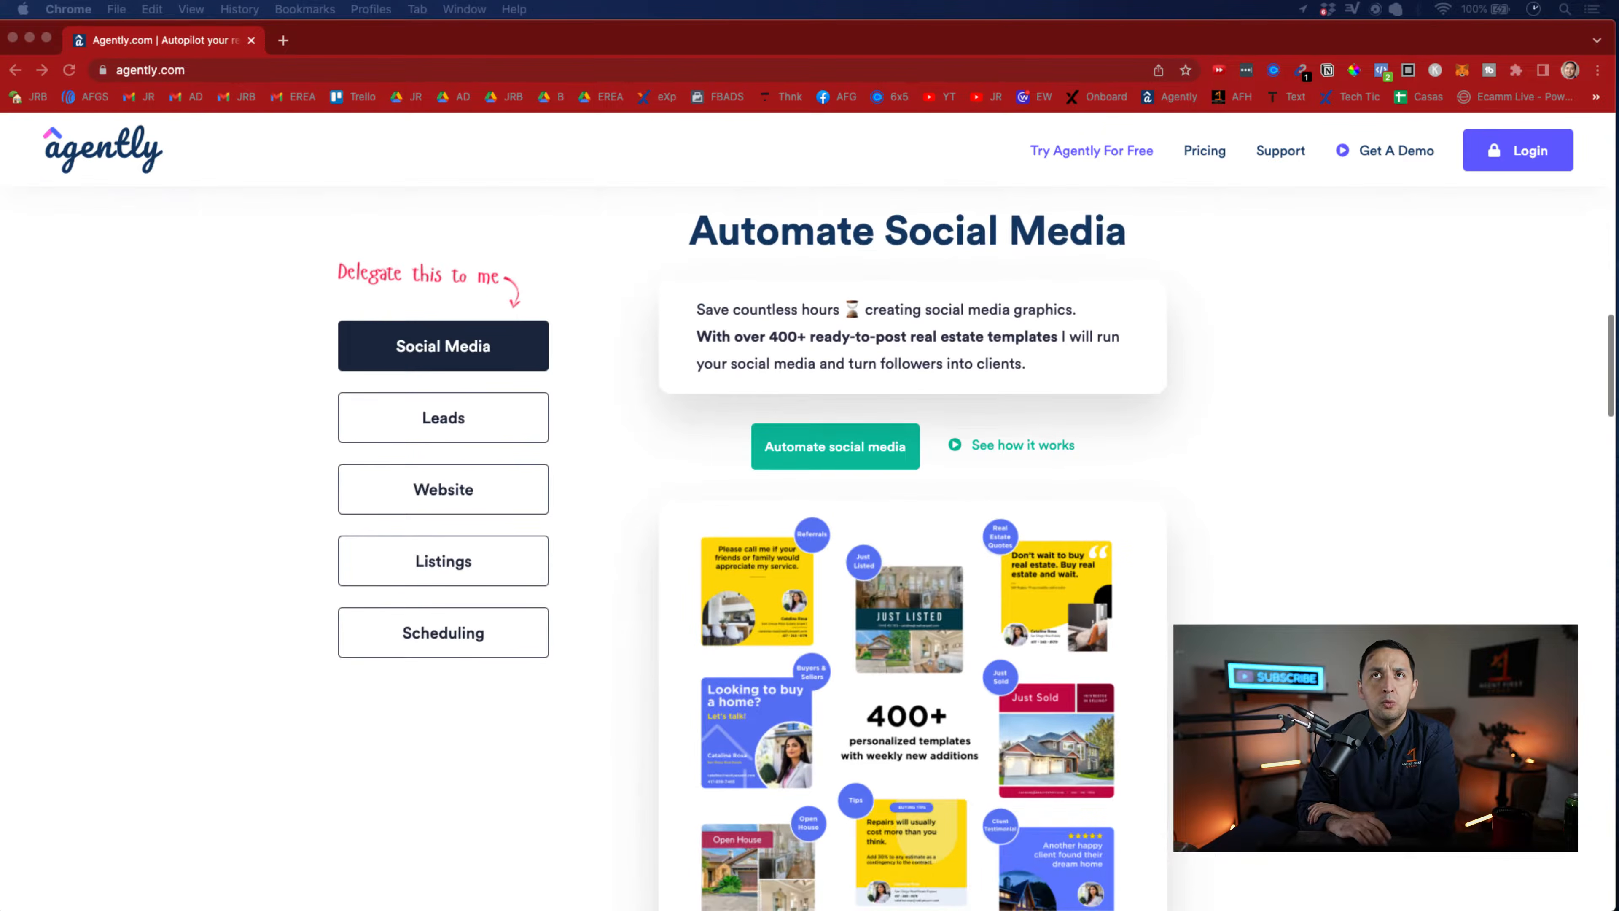
scroll(810, 548, down, 1)
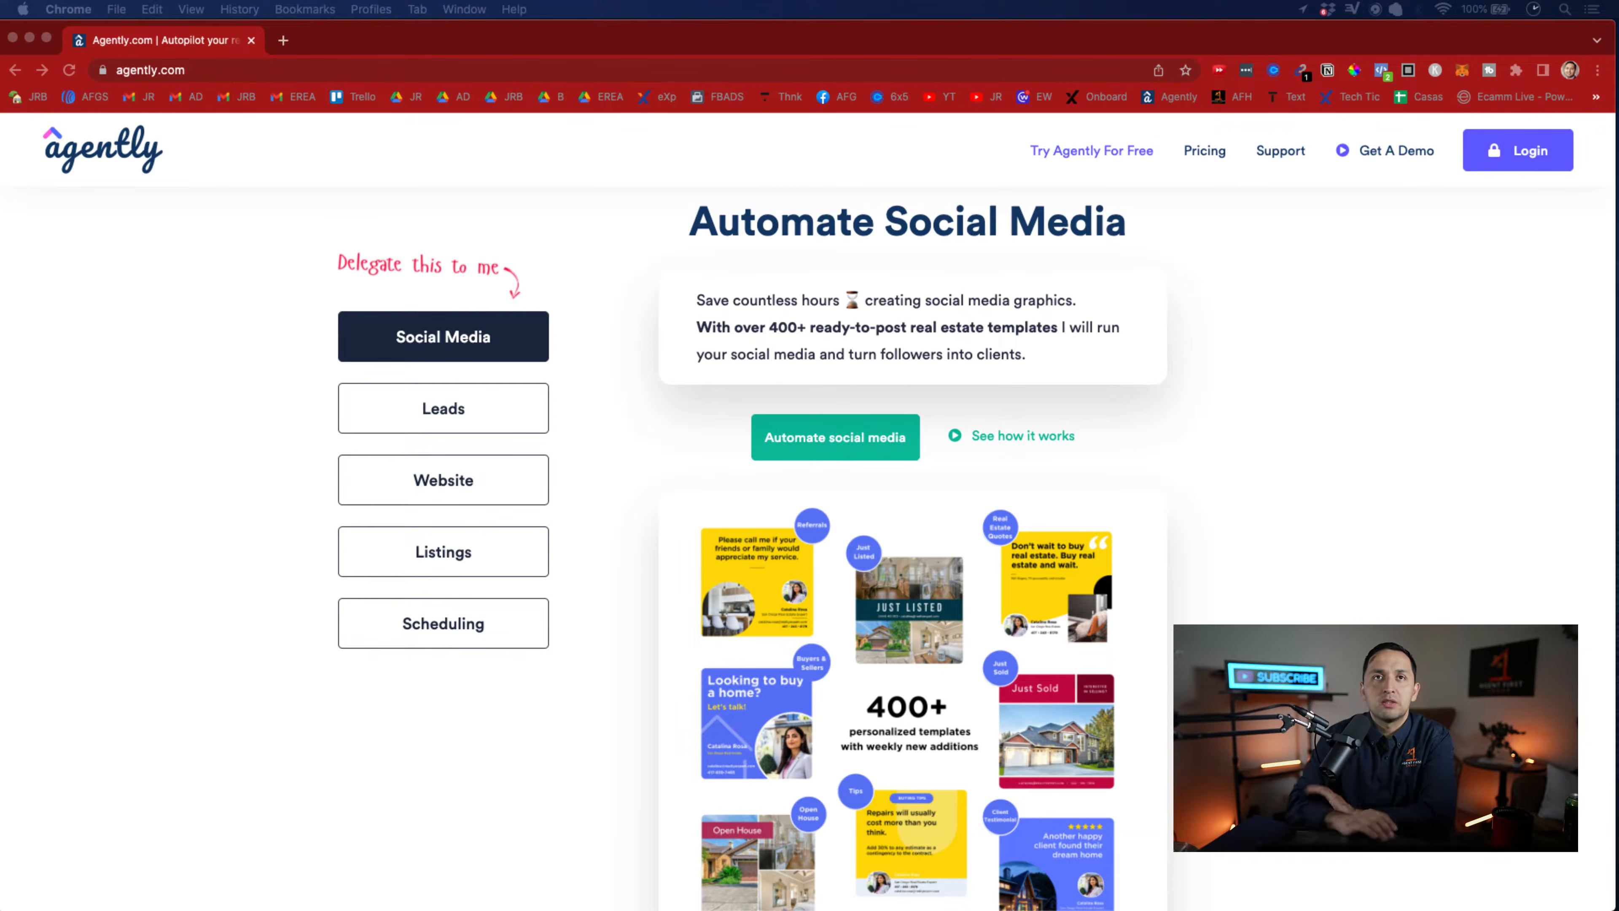
scroll(810, 548, down, 10)
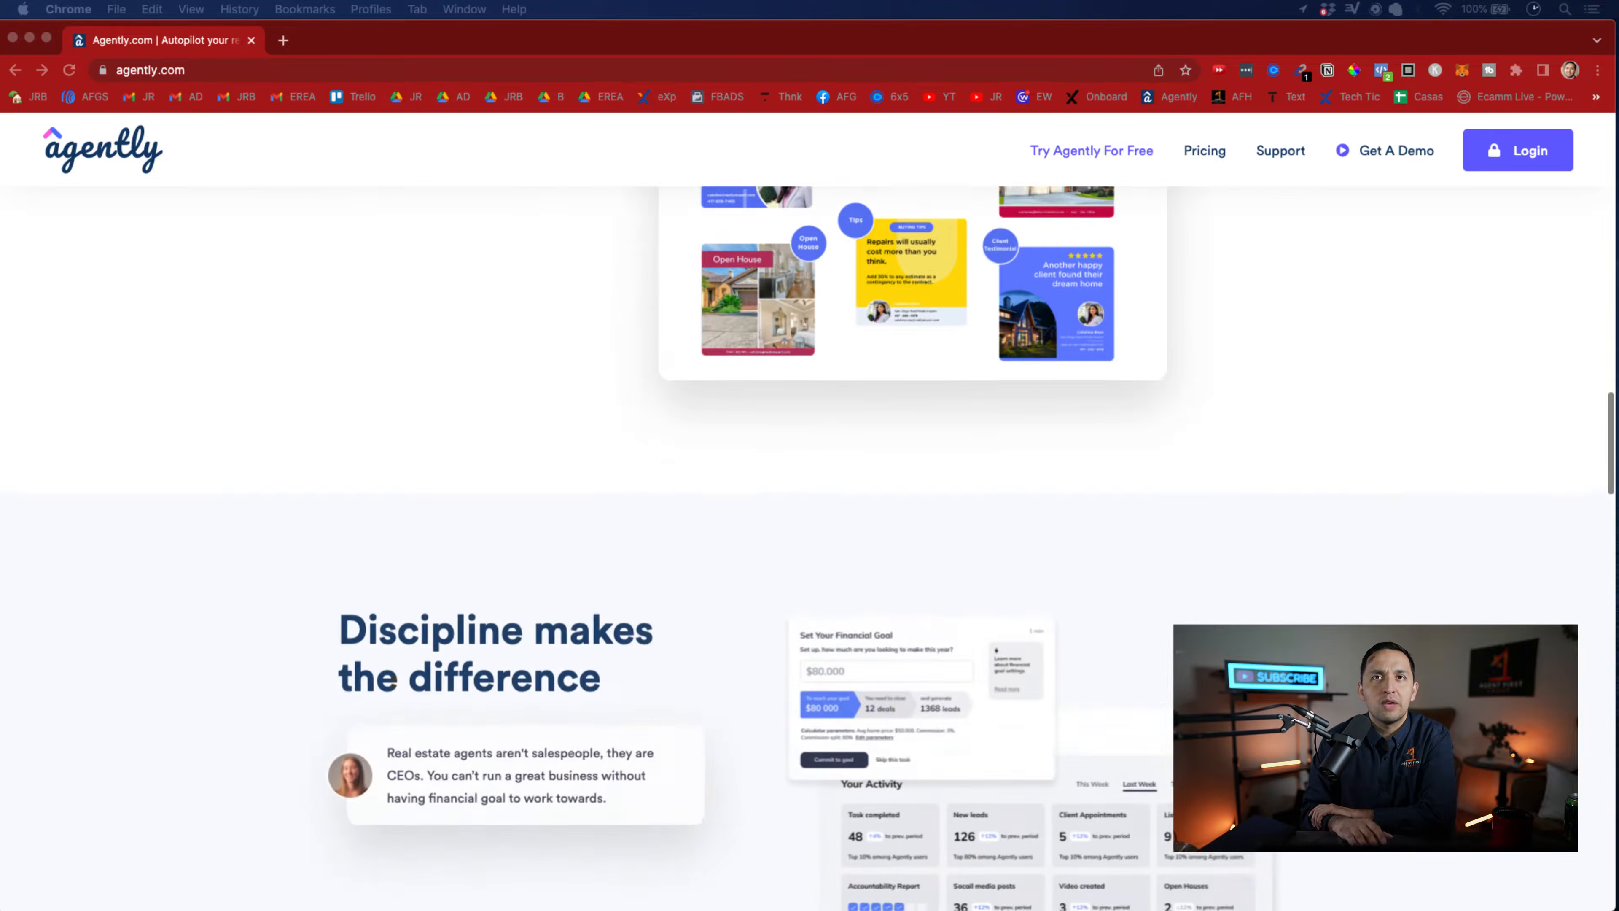
scroll(810, 549, down, 5)
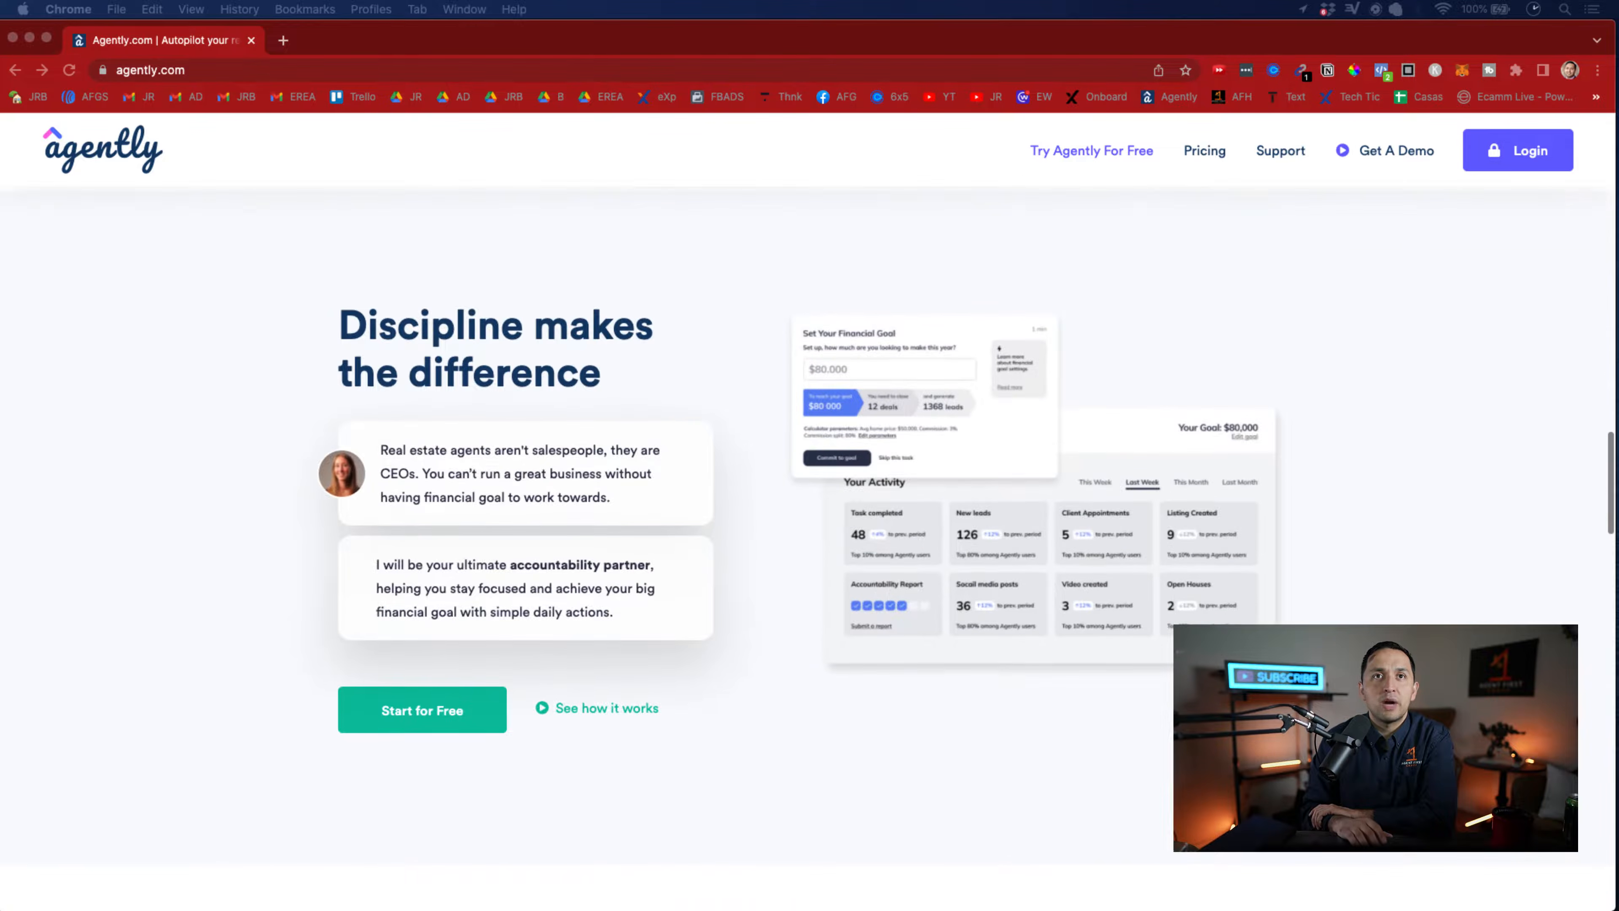
scroll(758, 472, up, 1)
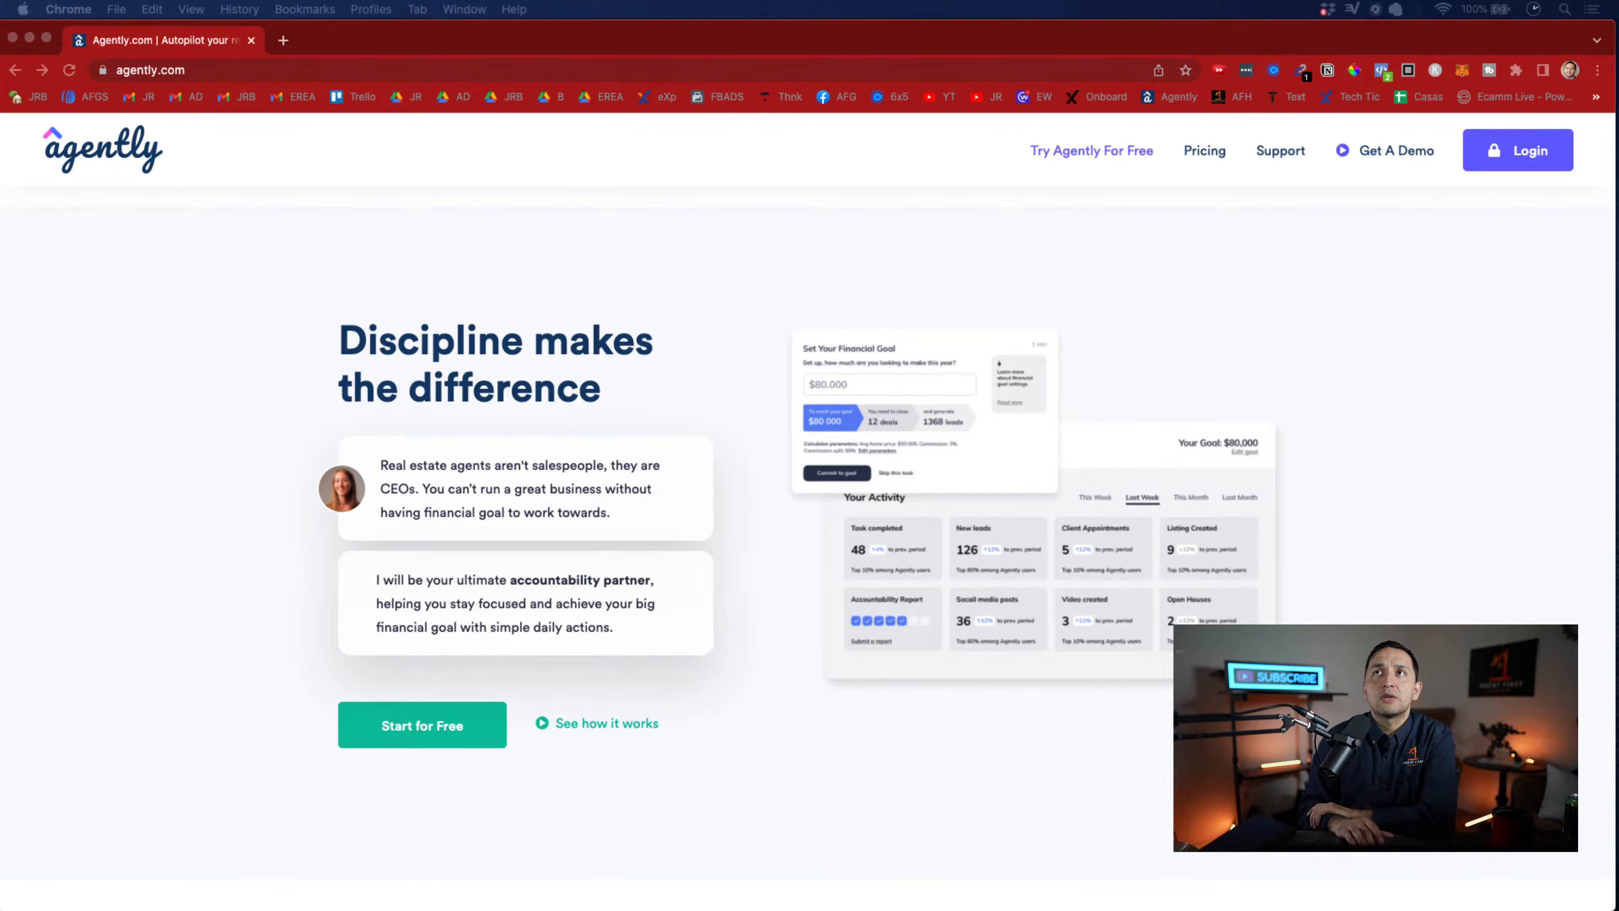
Log in to the Agently account and open the Real Estate Coach page
click(1525, 157)
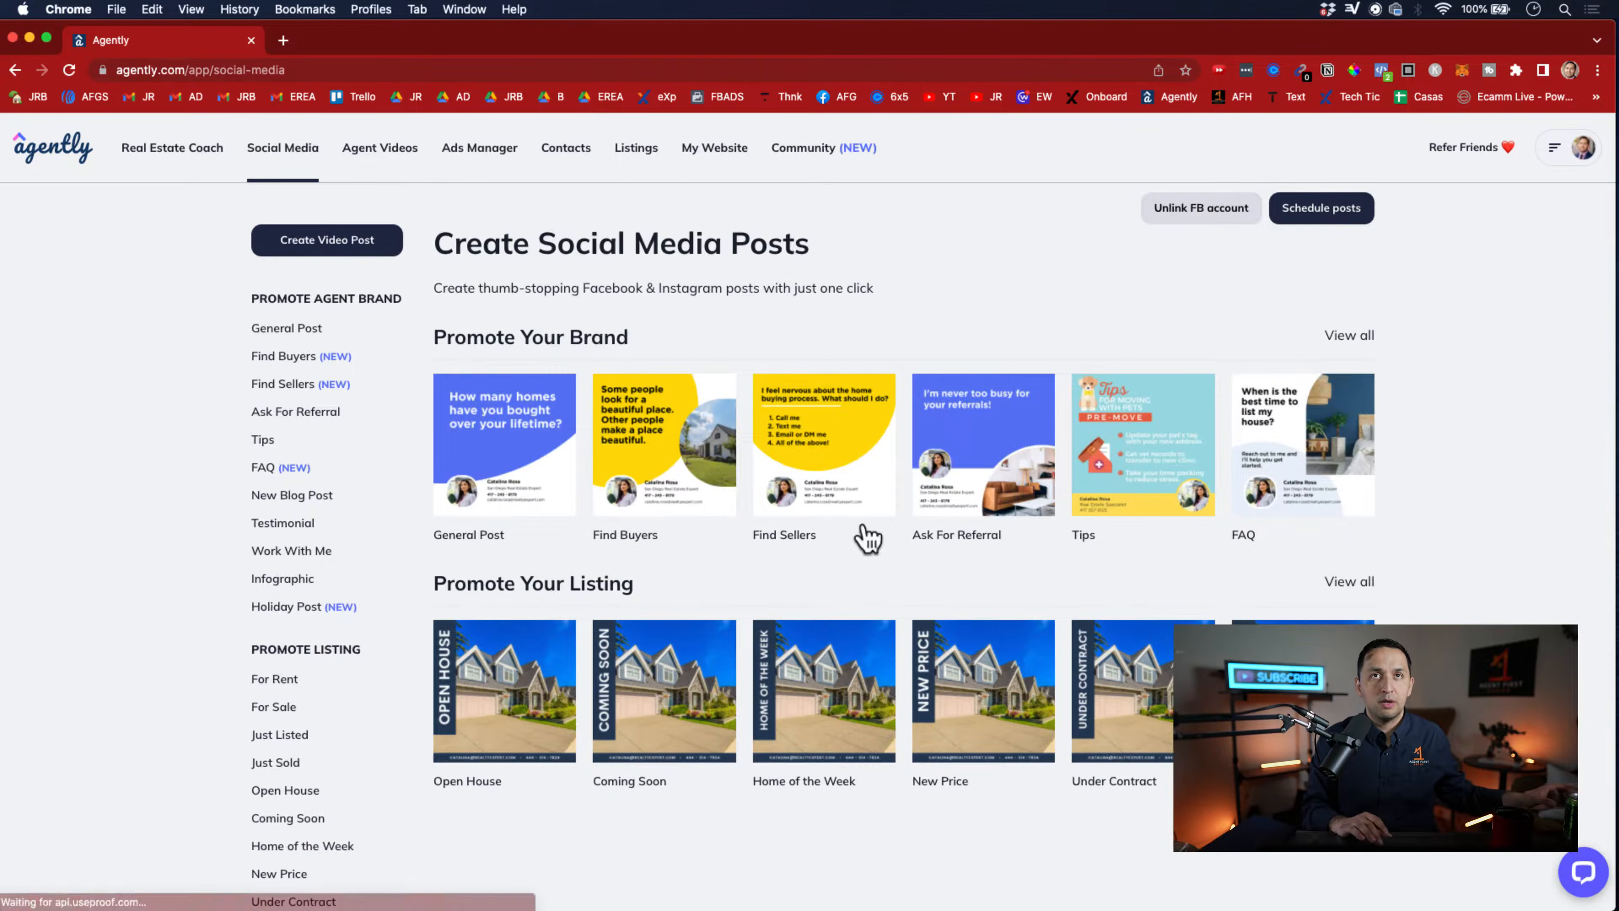
click(193, 157)
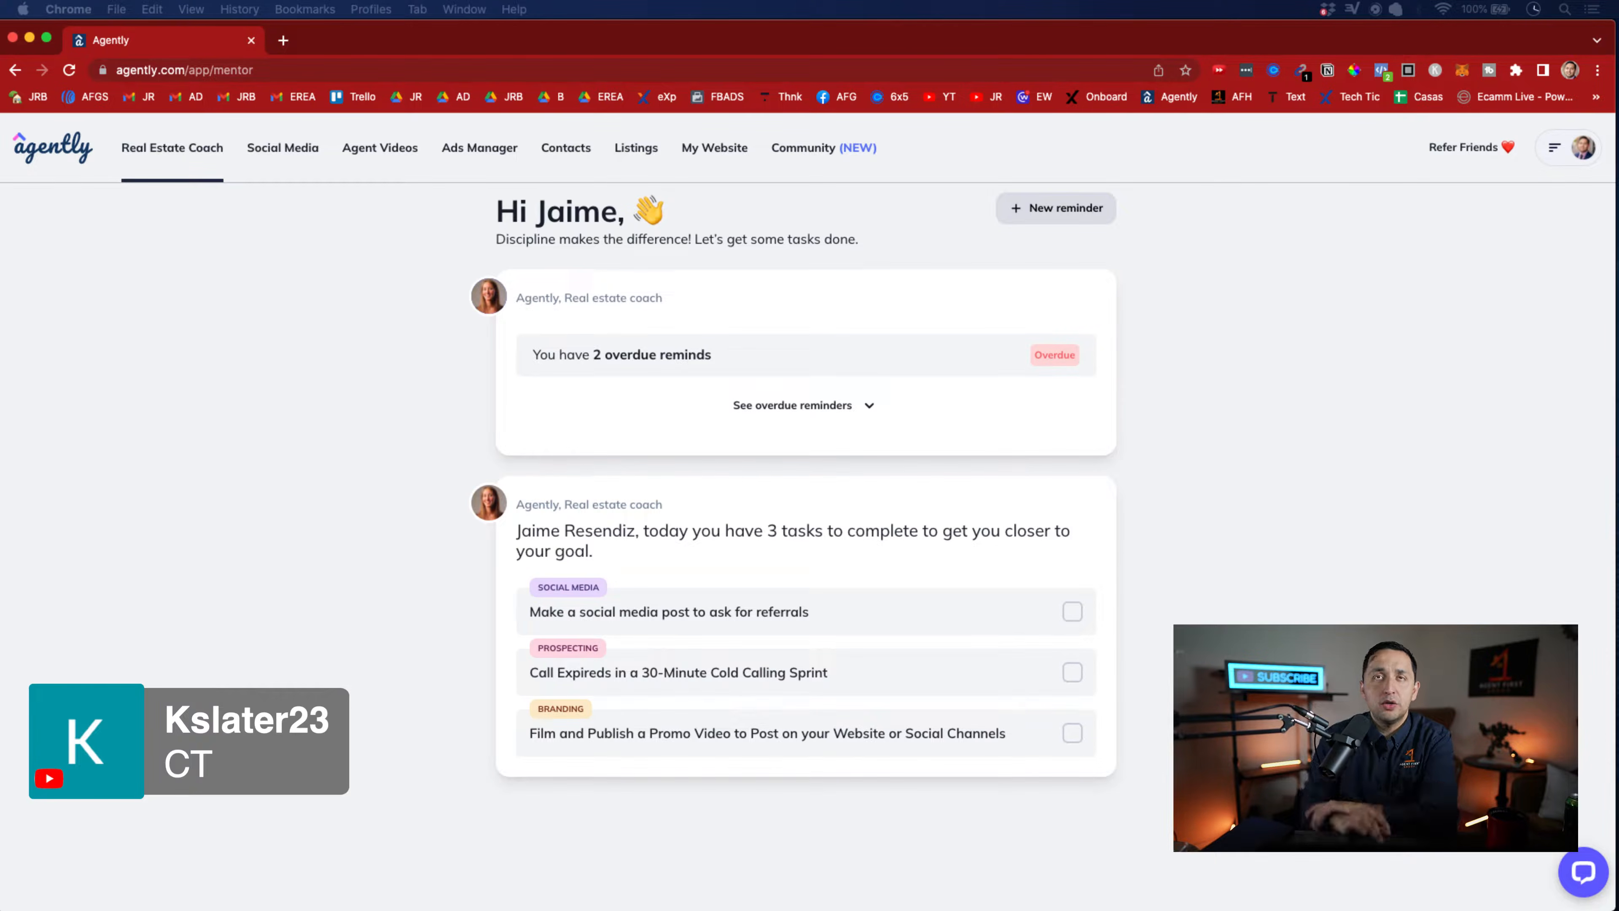
click(1278, 497)
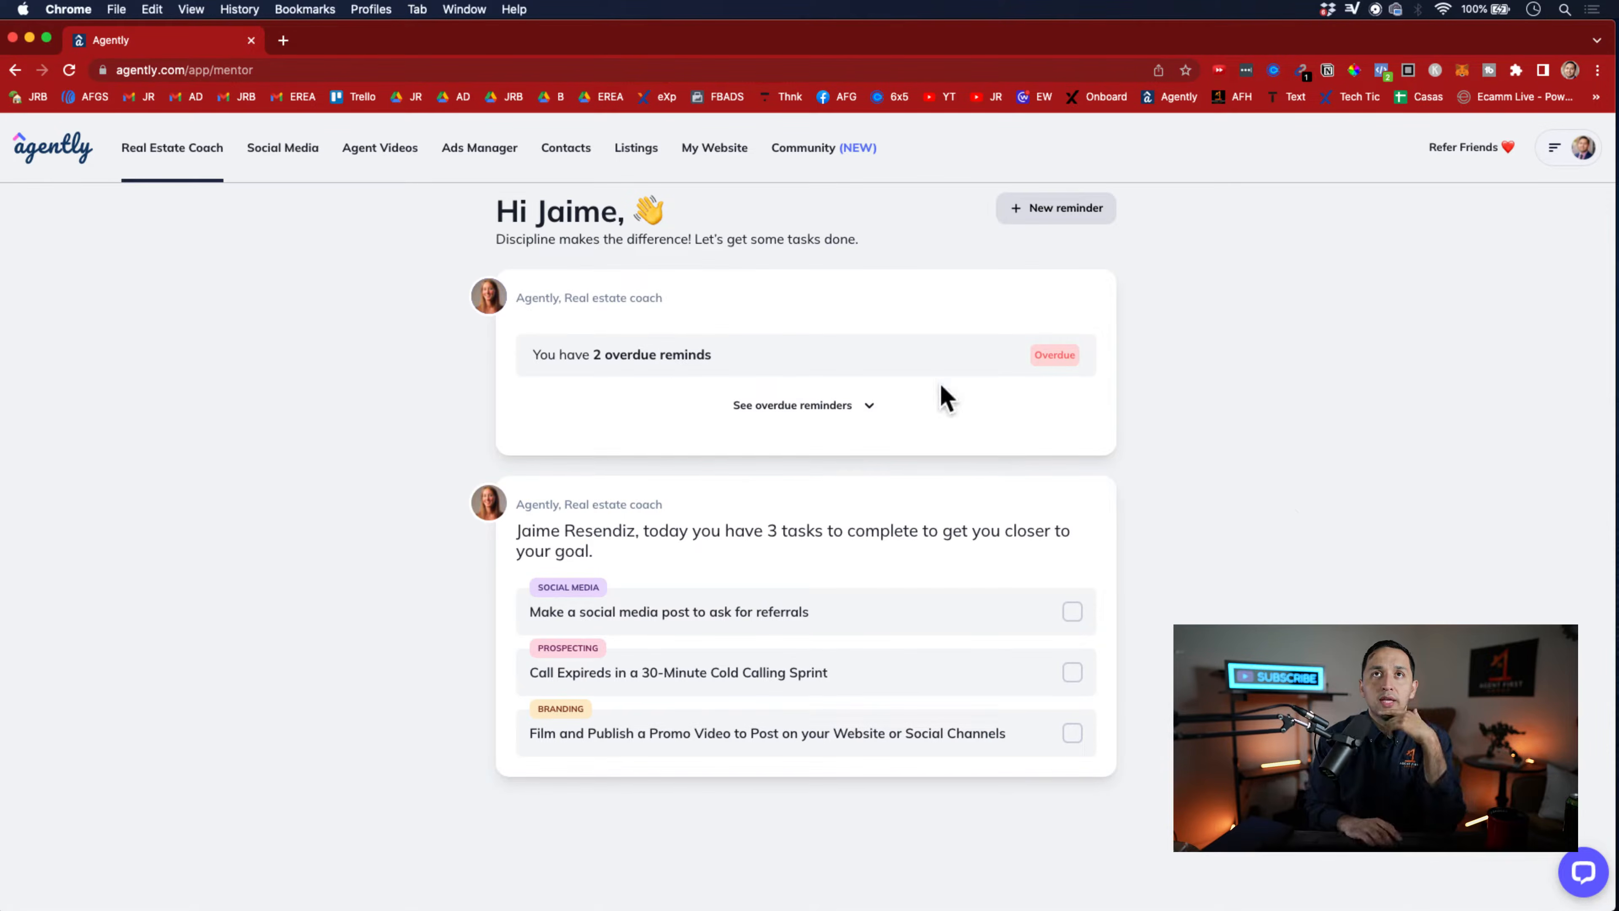
Expand the overdue reminders to review them, and collapse the list again
click(828, 409)
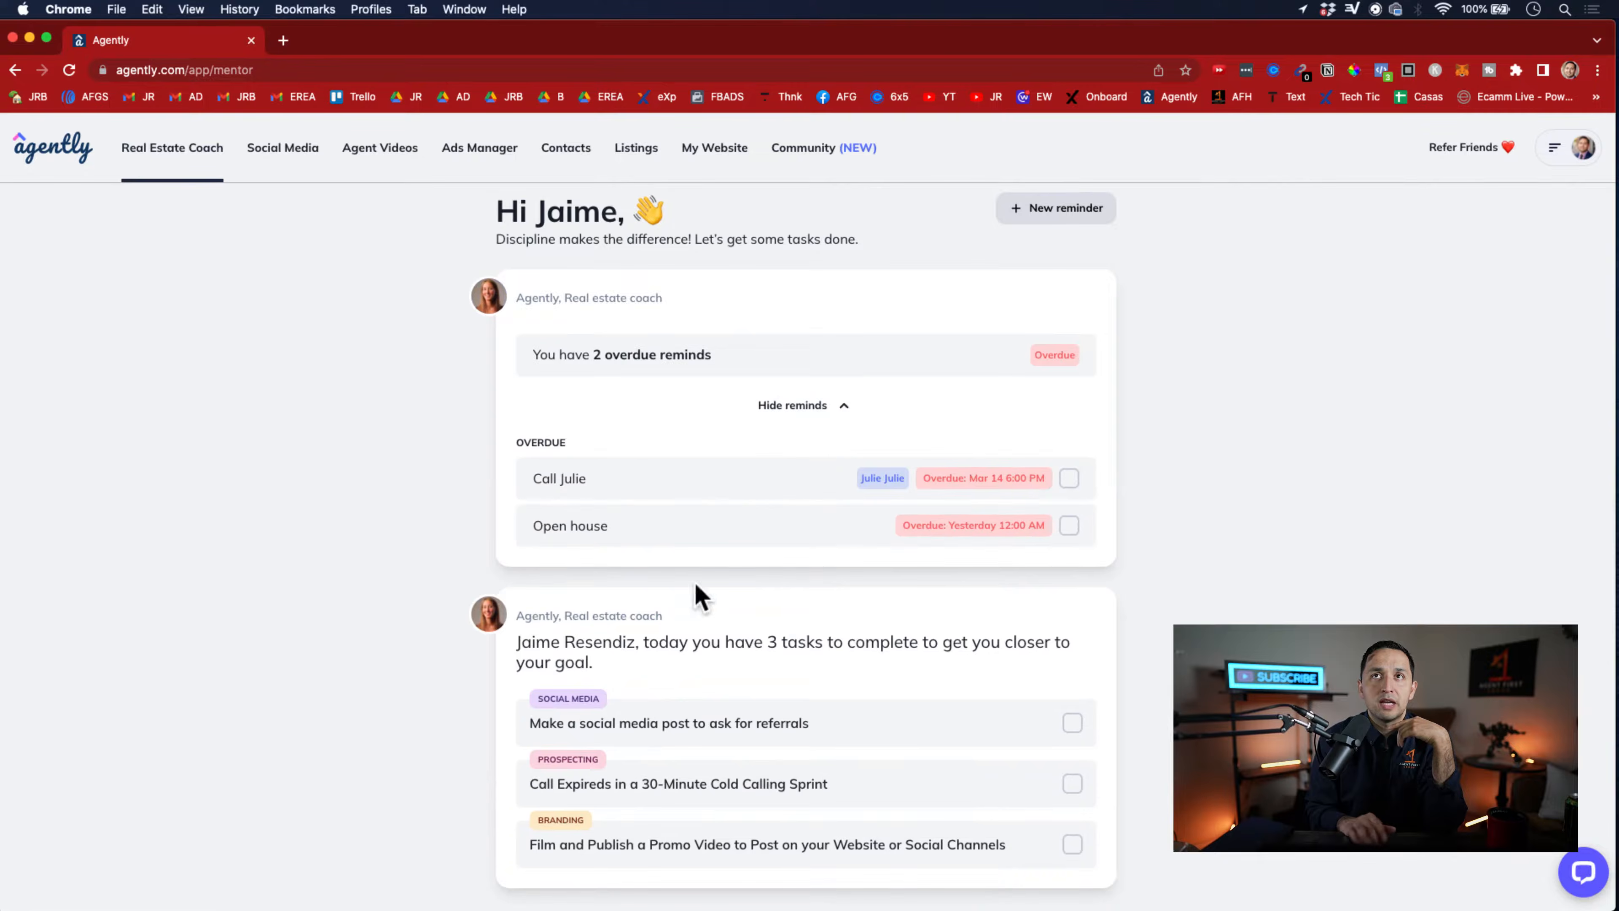
scroll(751, 638, down, 1)
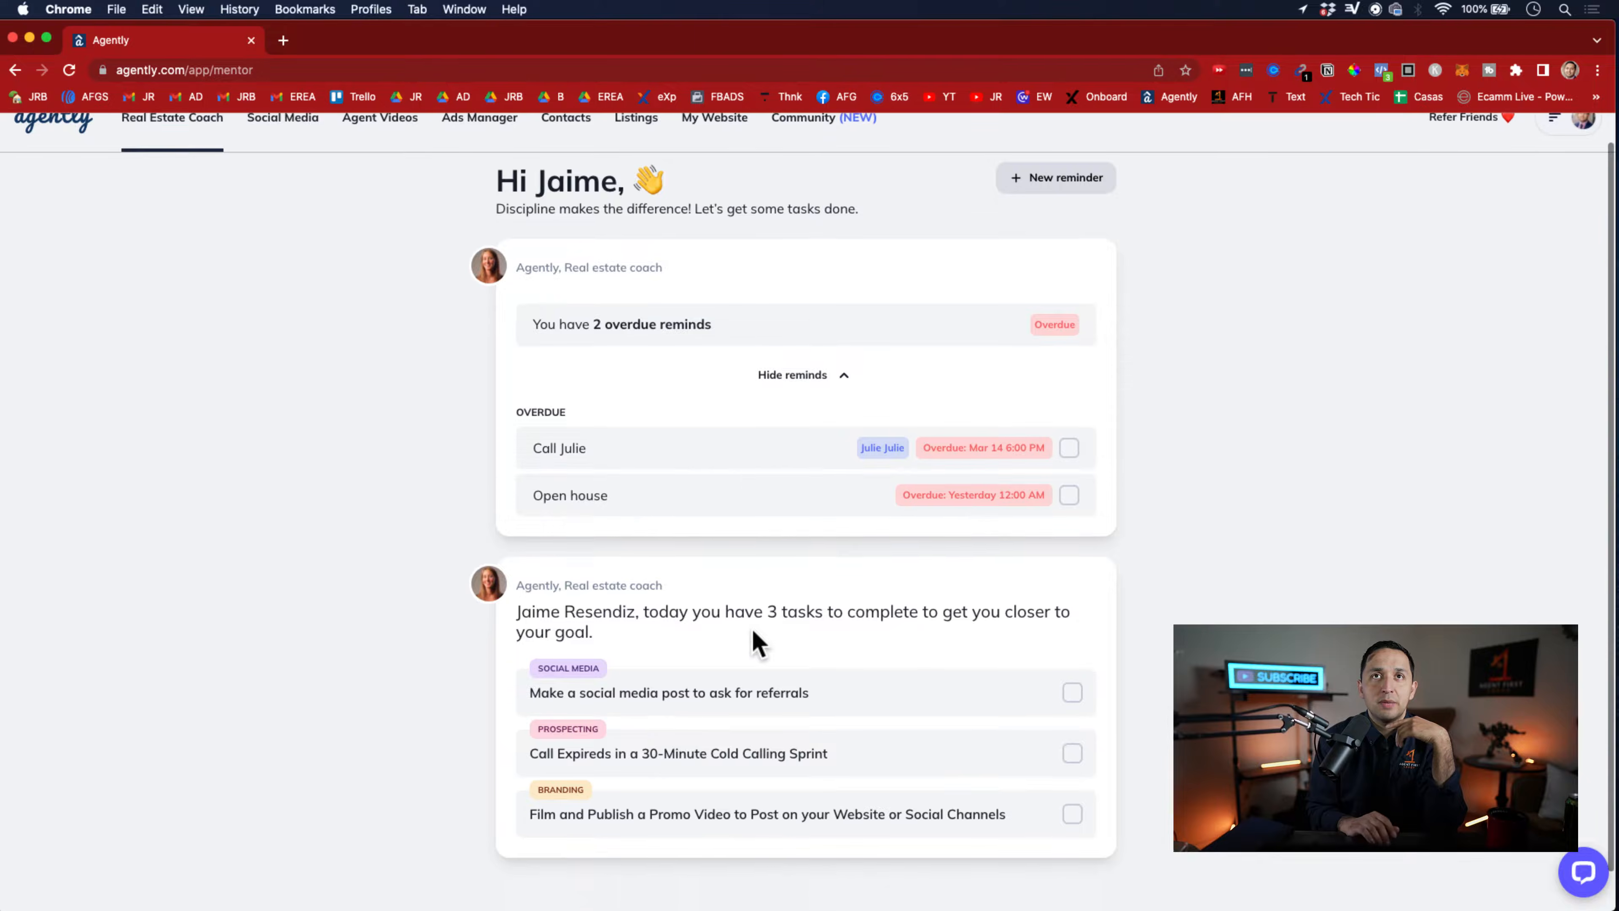
click(788, 377)
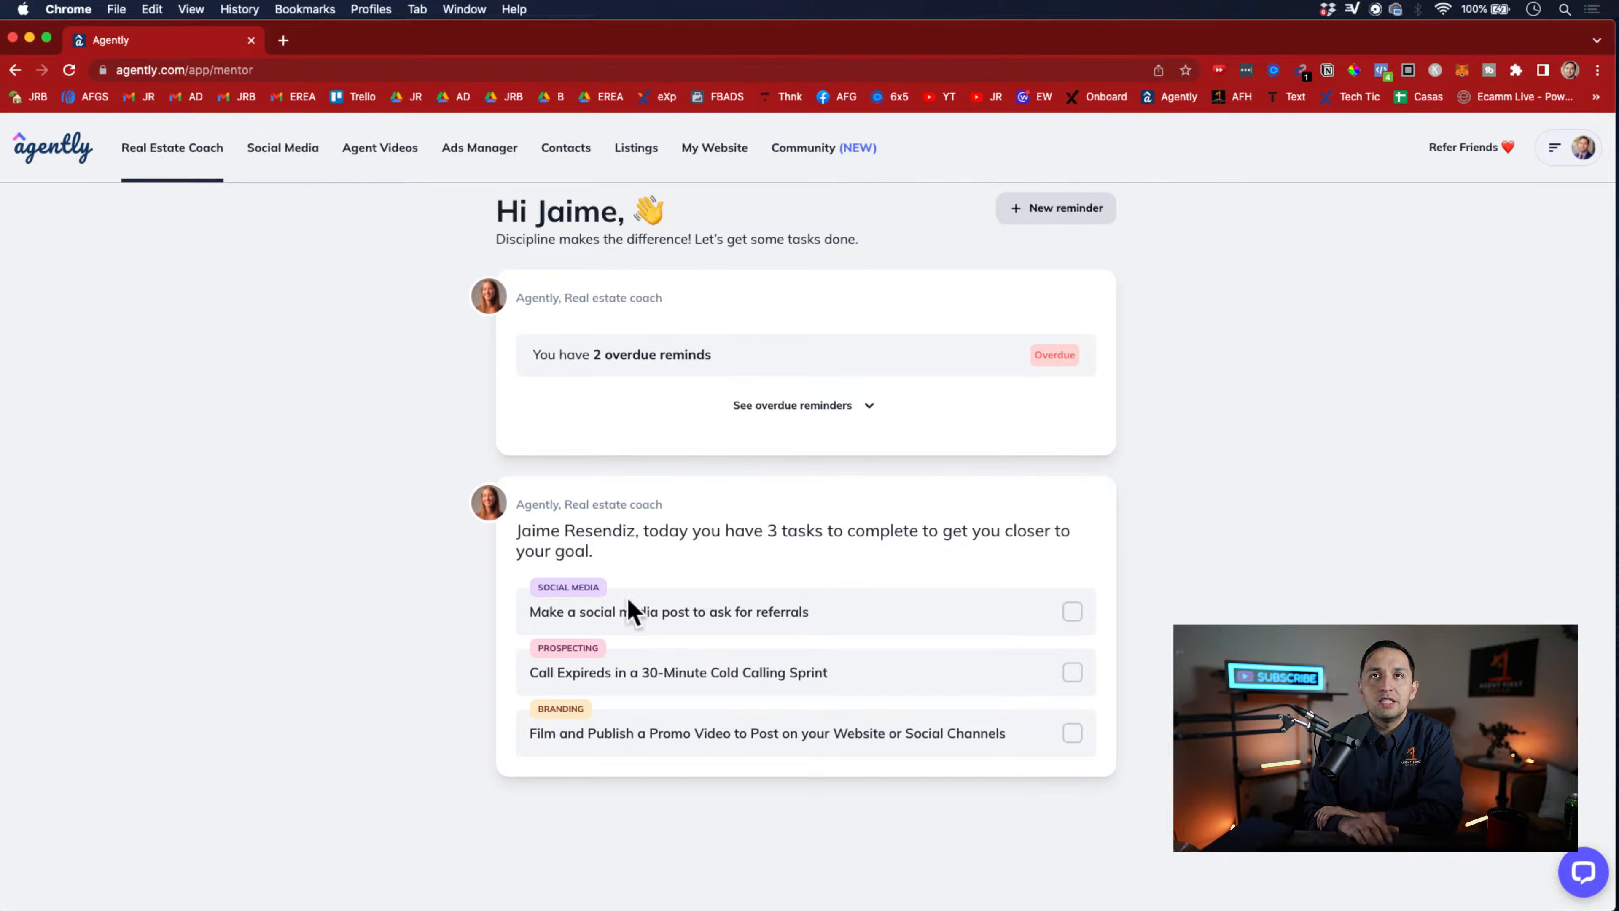
triple_click(652, 535)
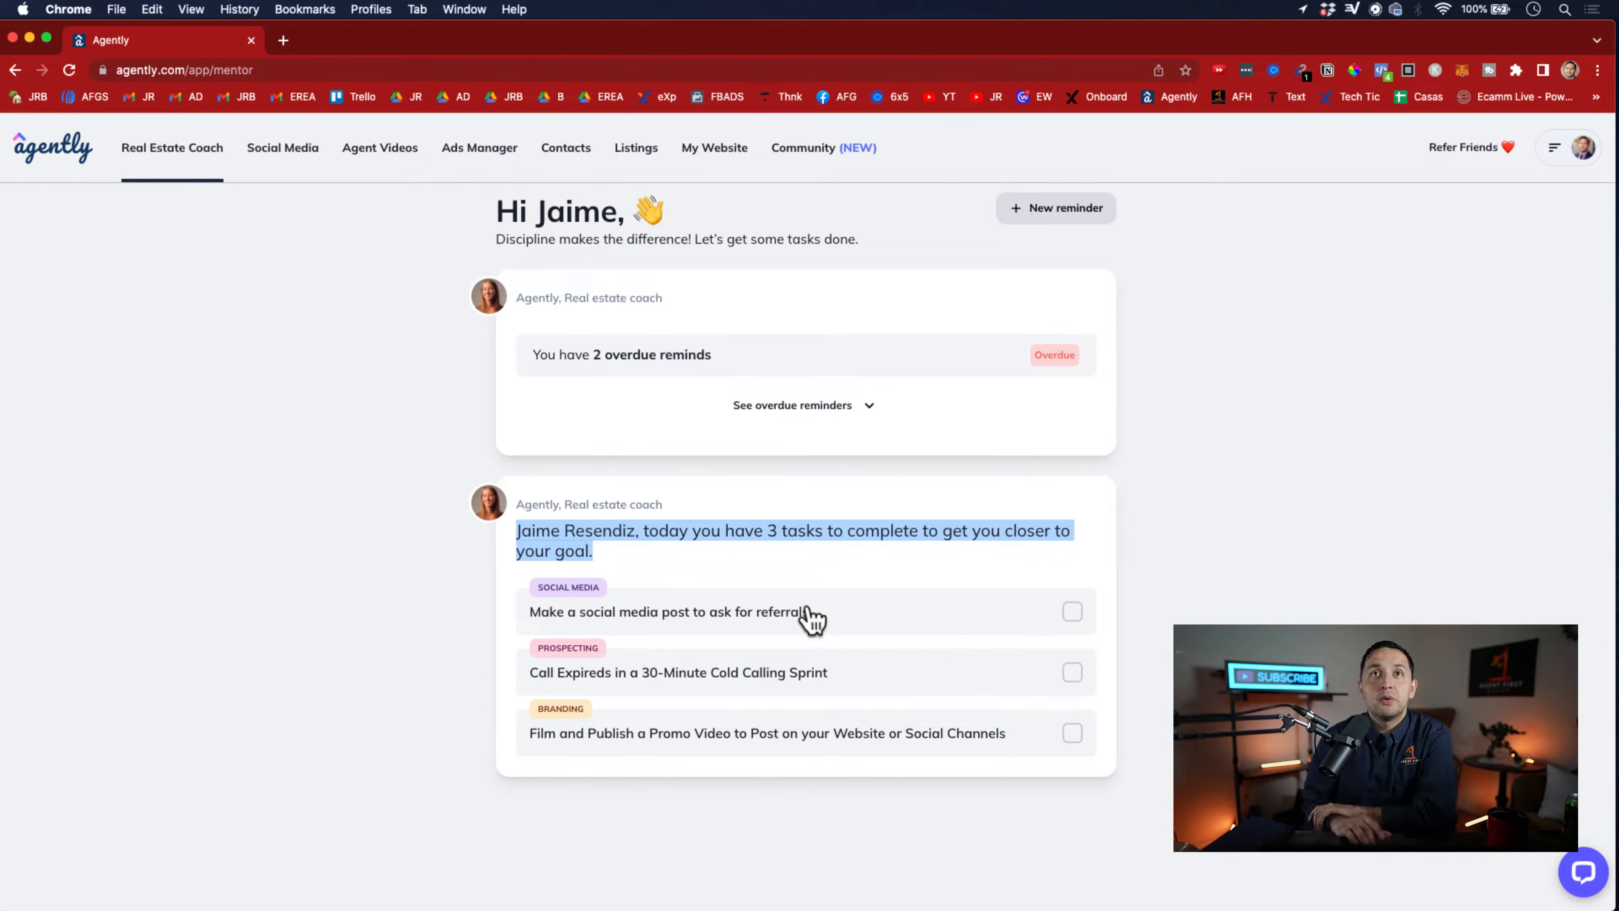
click(804, 629)
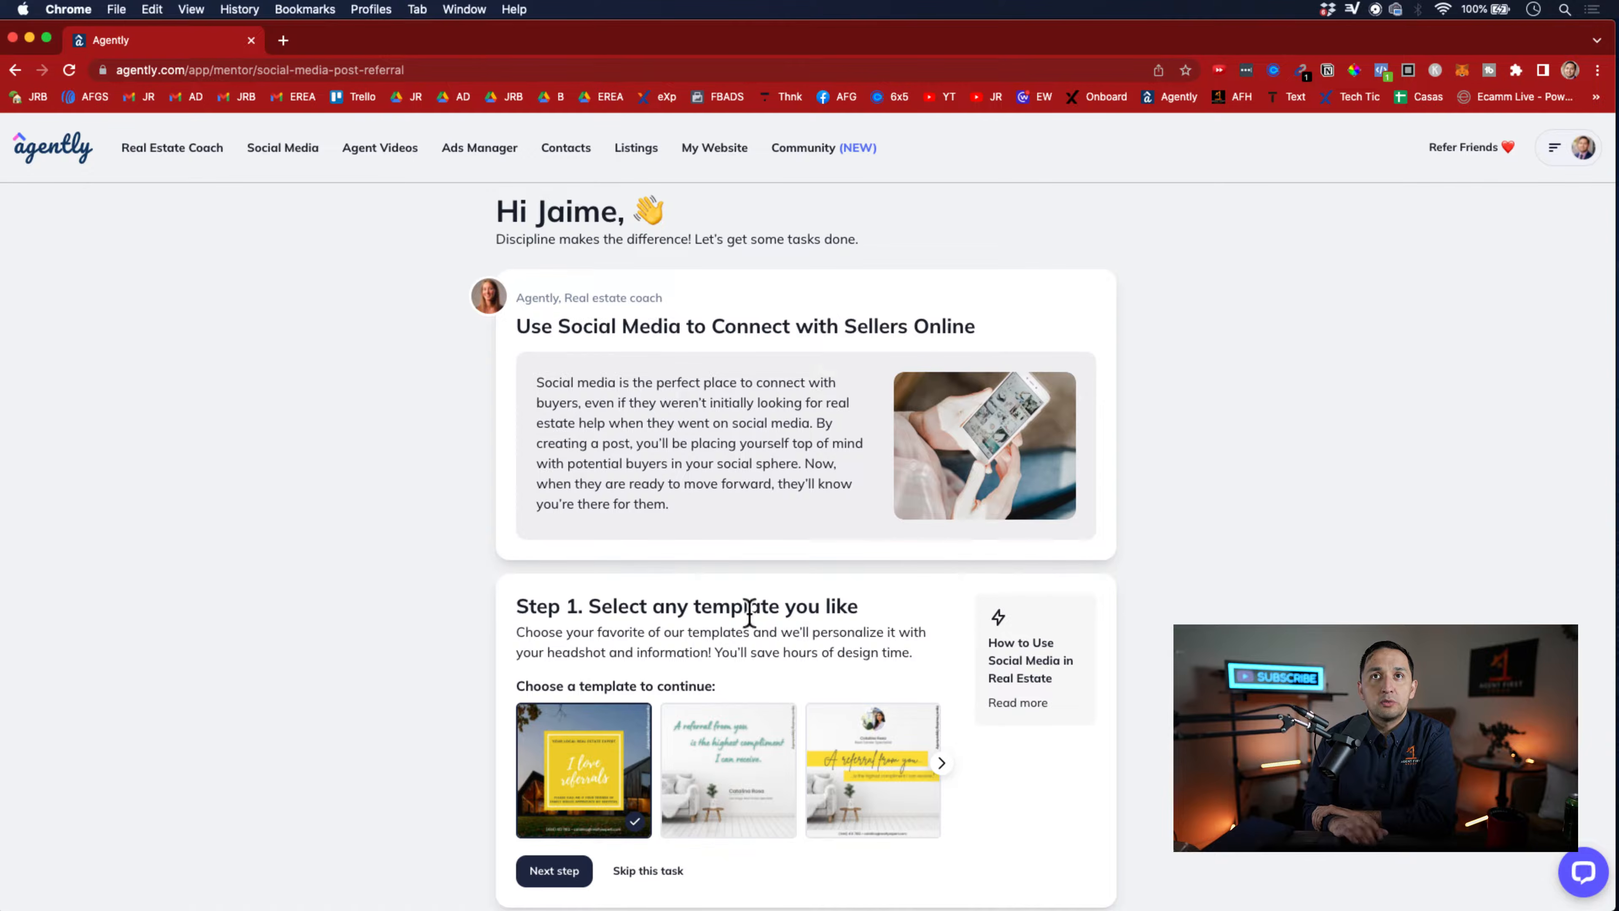
scroll(625, 647, down, 1)
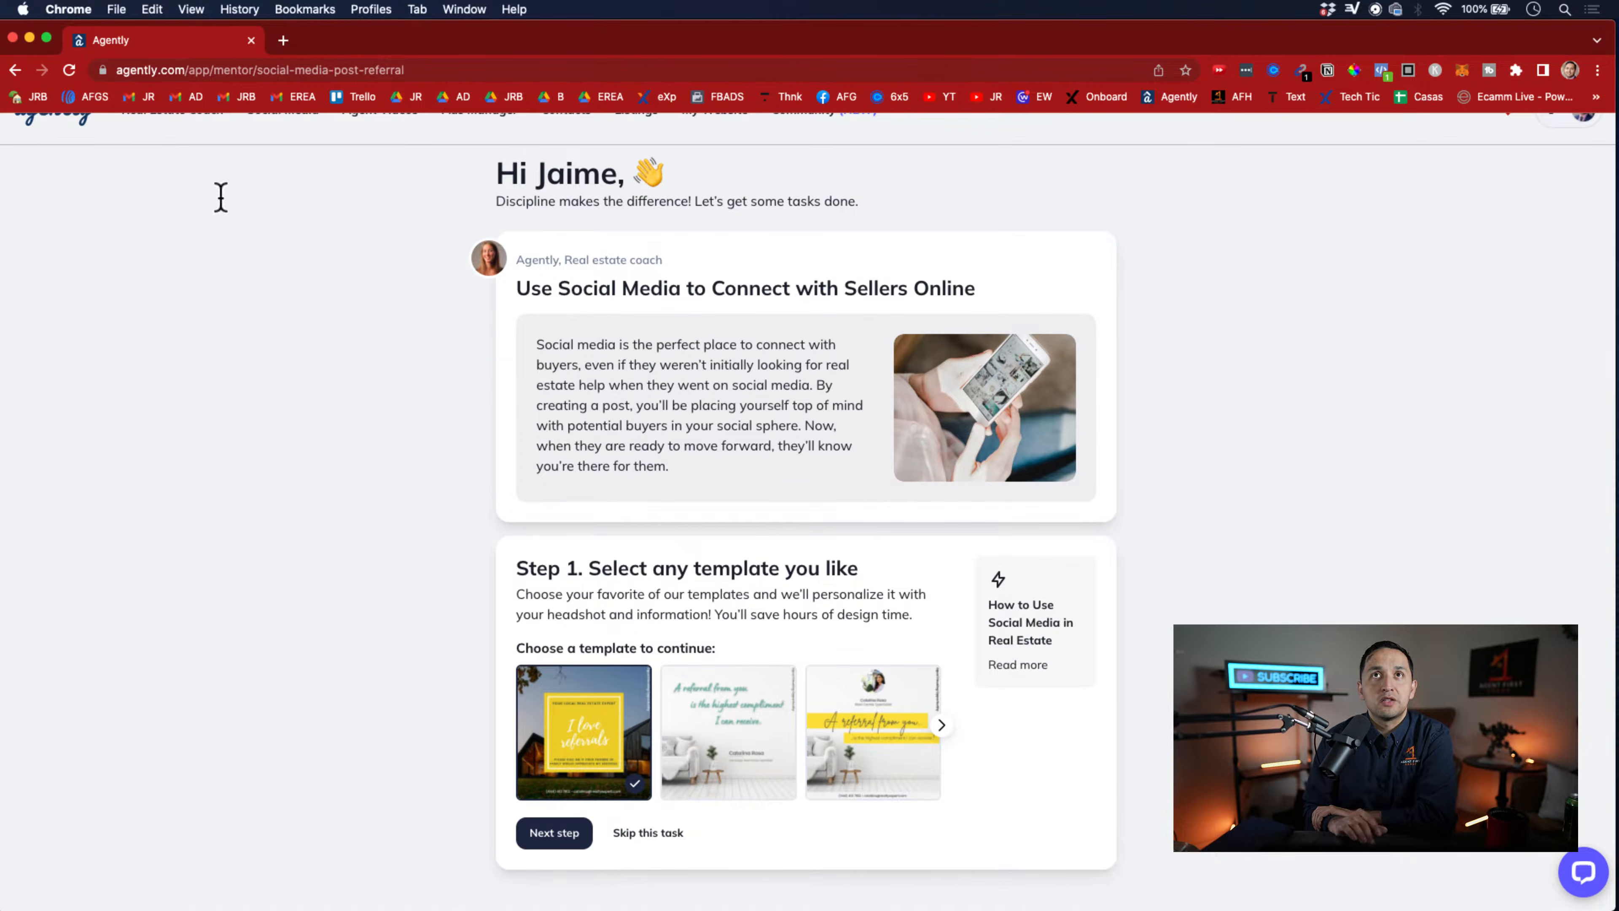
click(15, 69)
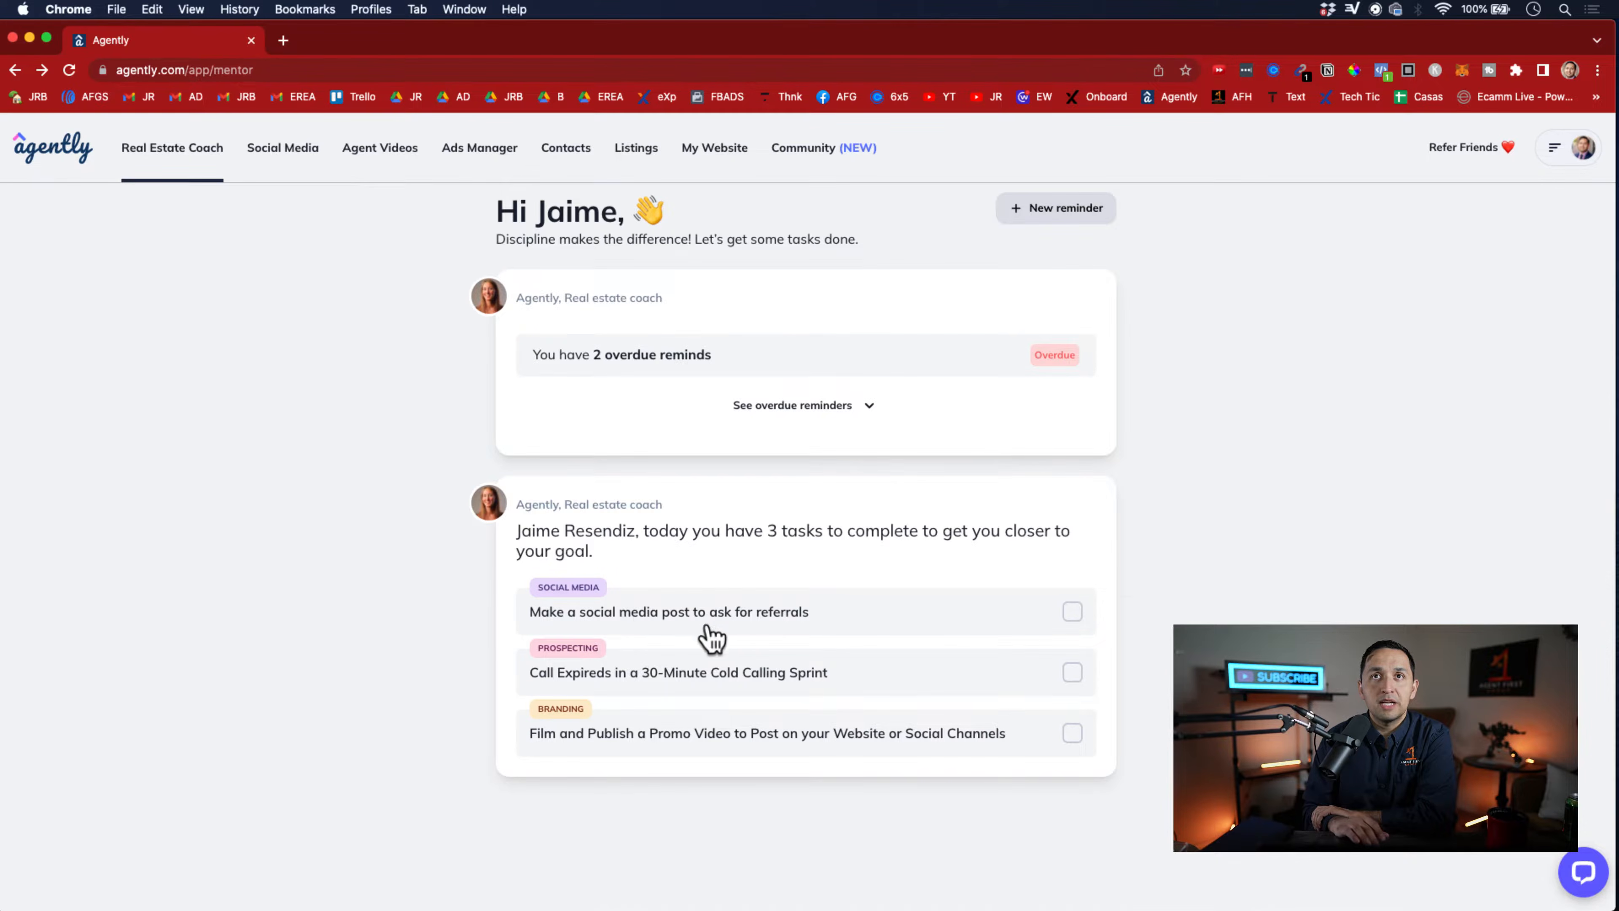
Open the task for a social media post asking for referrals and choose the yellow-banded "A referral from you" template
click(729, 617)
scroll(730, 617, down, 2)
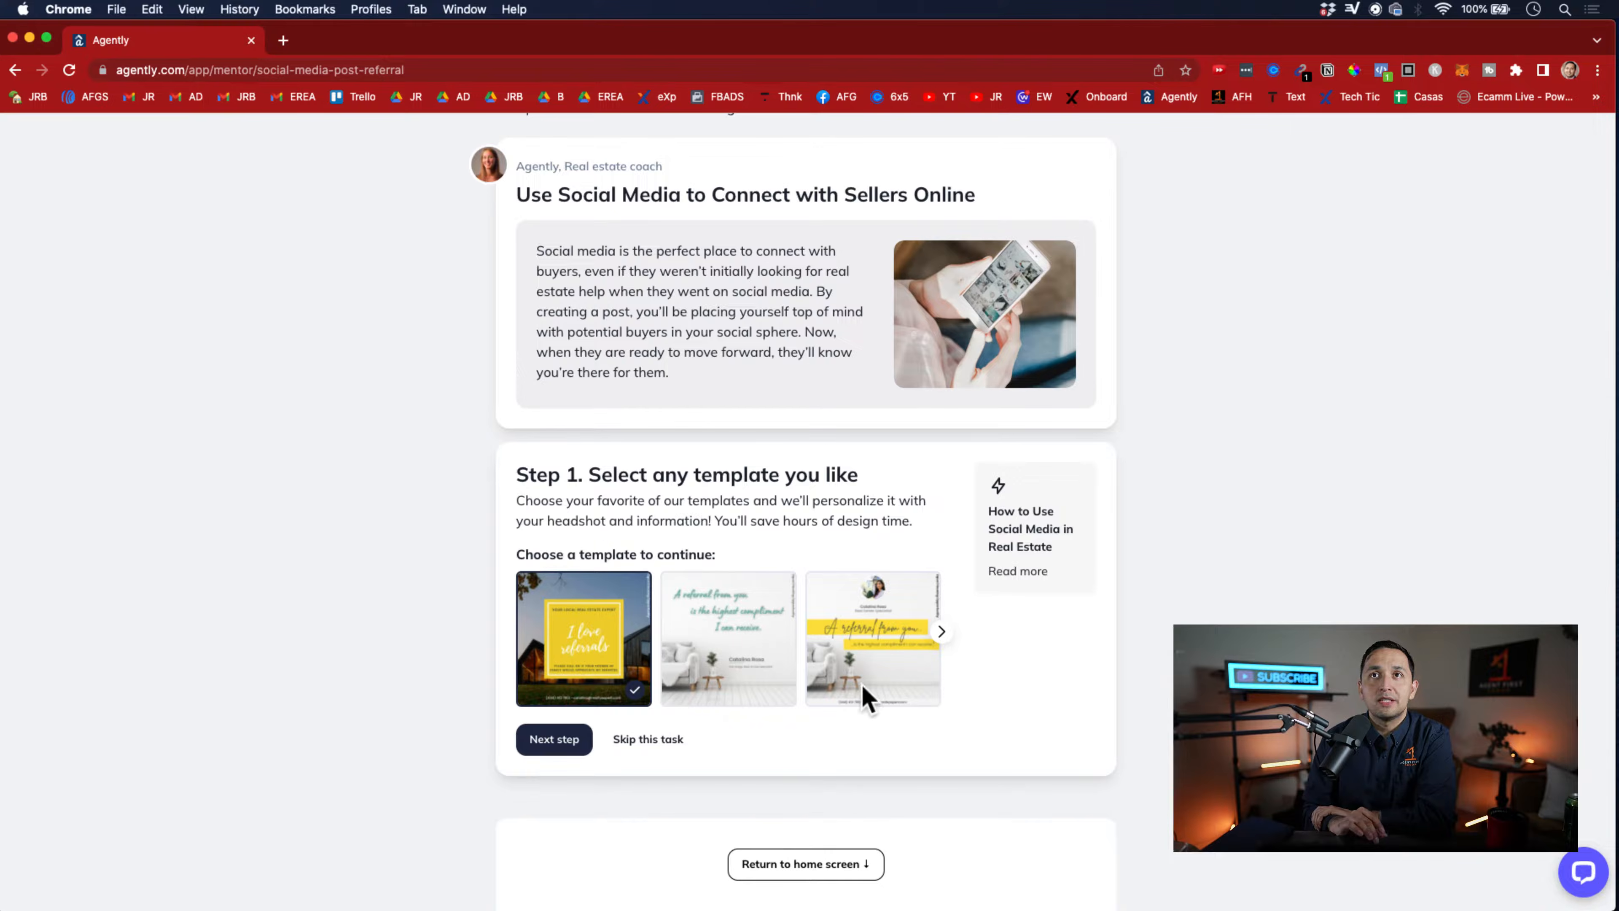
click(863, 666)
click(554, 742)
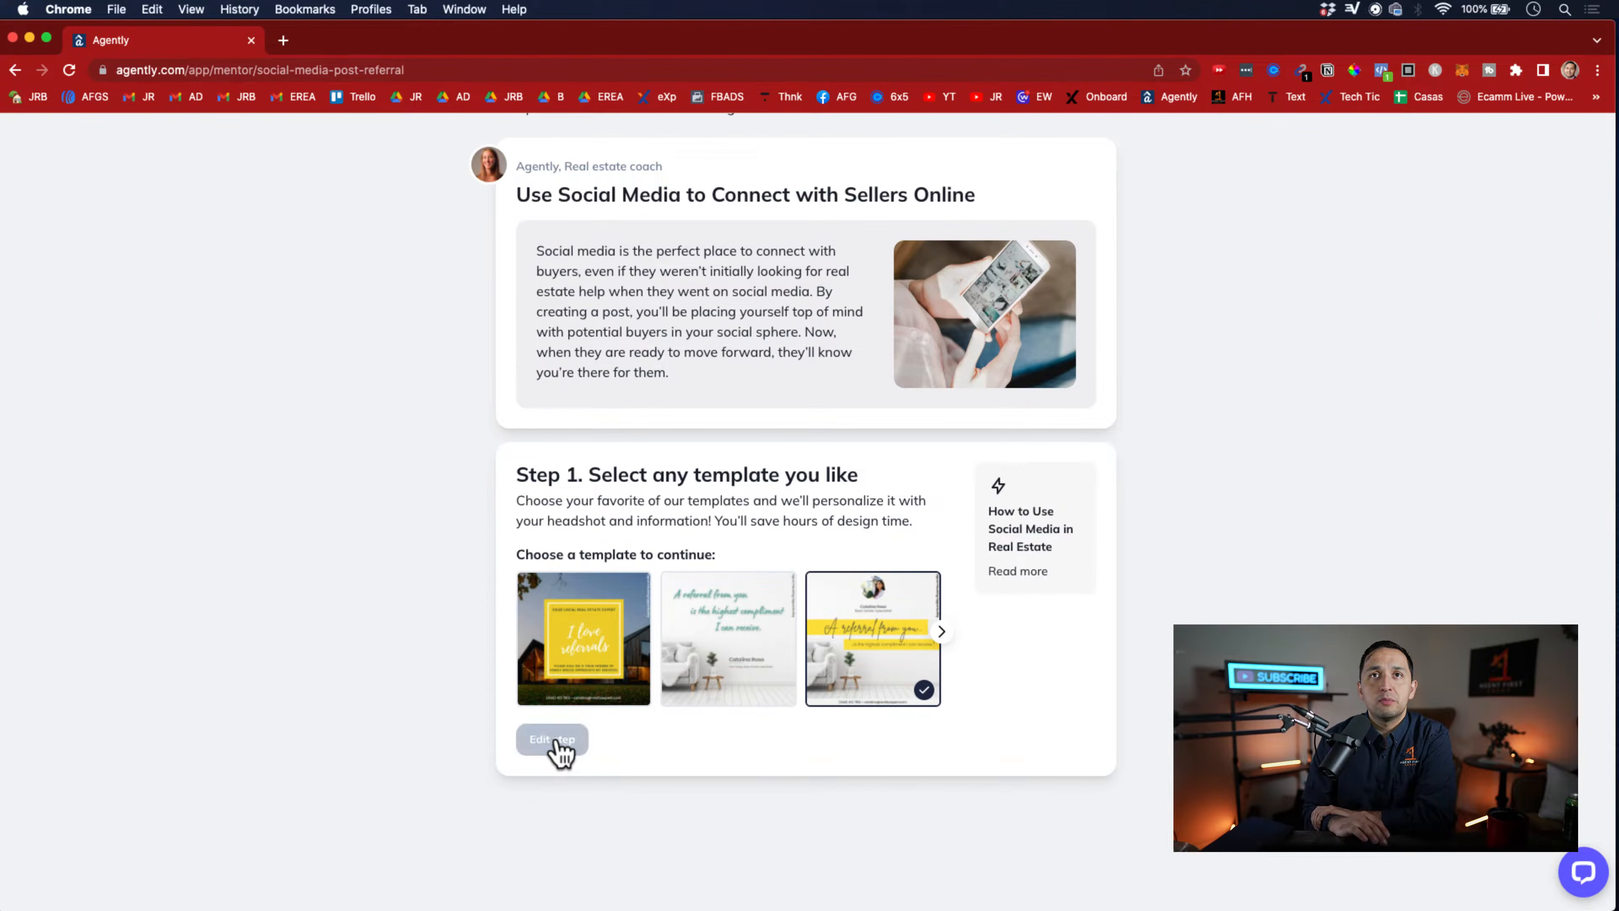
Keep the existing headshot for the referral post and proceed to the social media posting step
scroll(553, 743, down, 5)
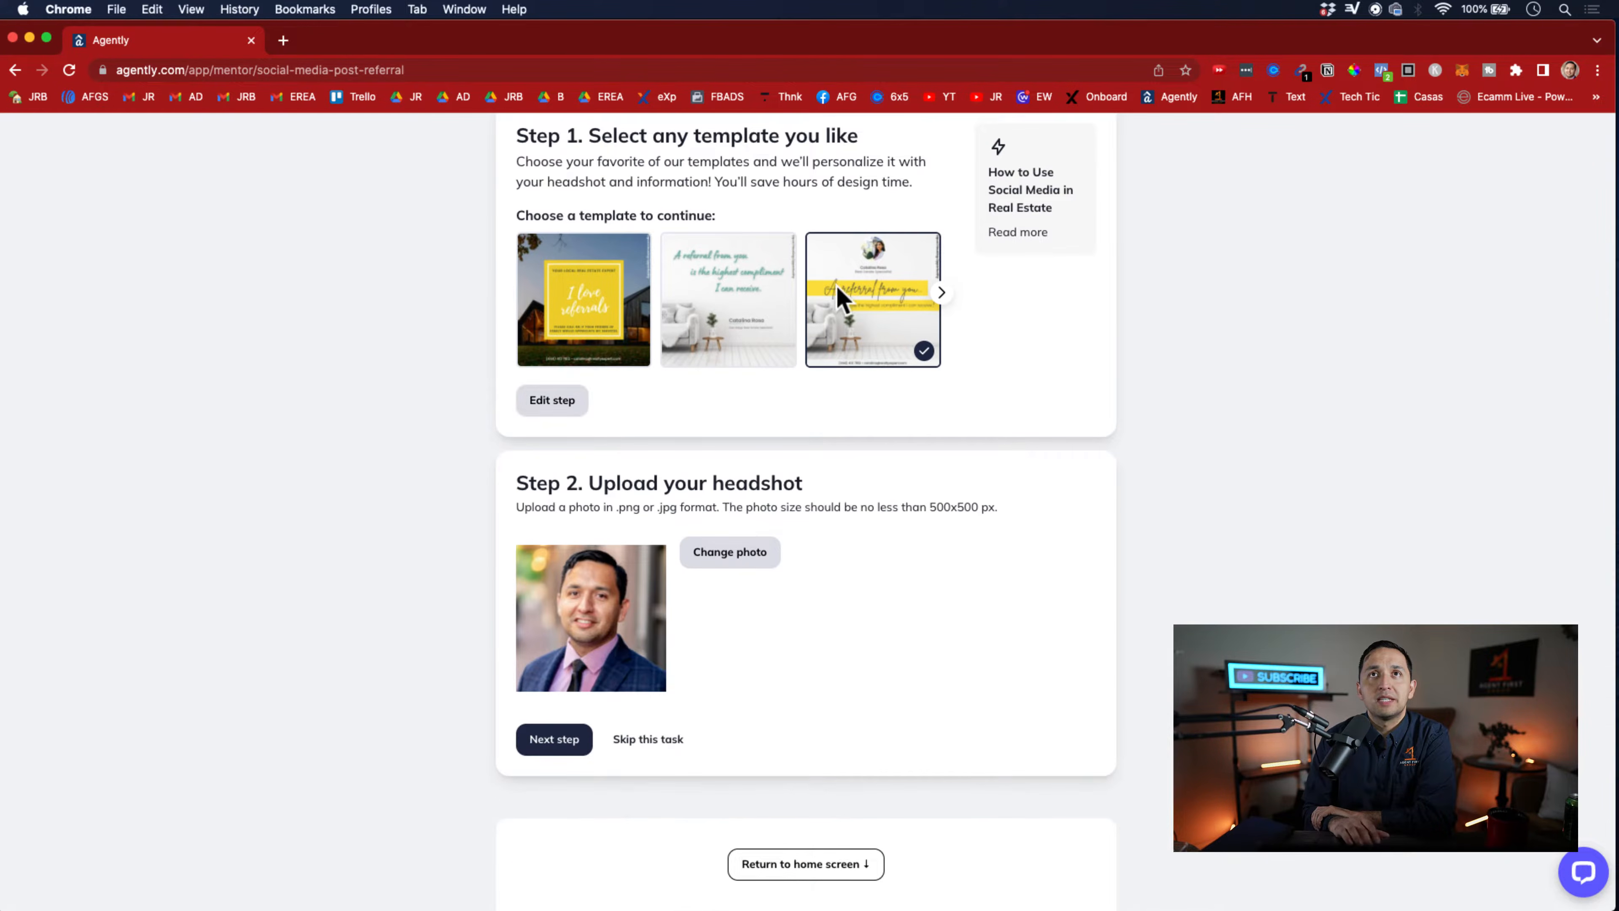
scroll(899, 383, up, 1)
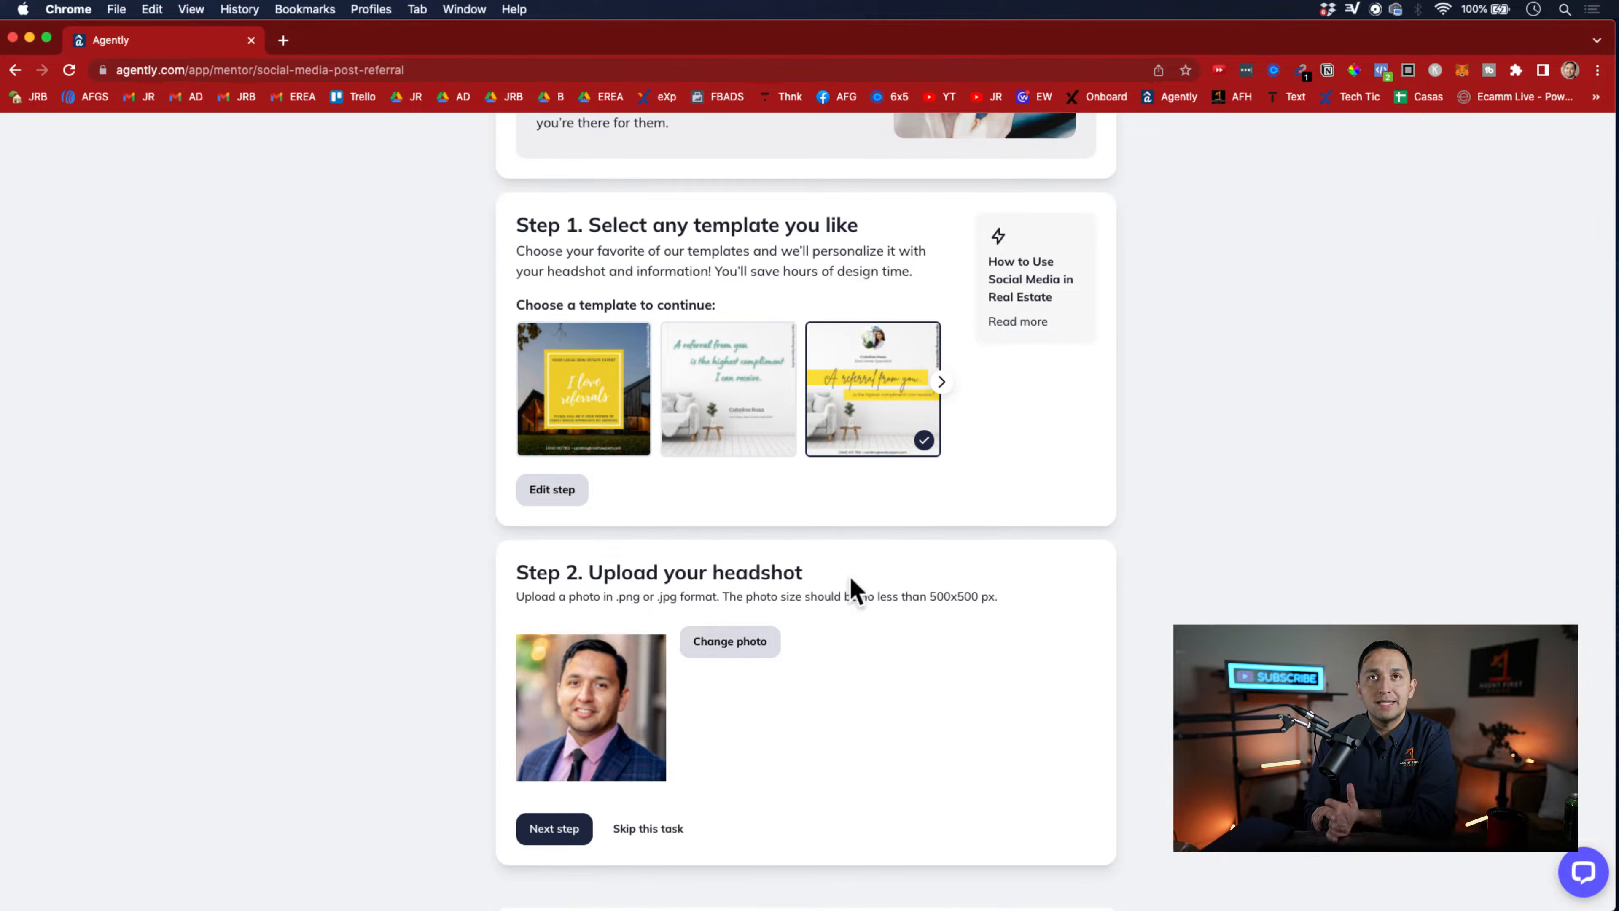
click(565, 832)
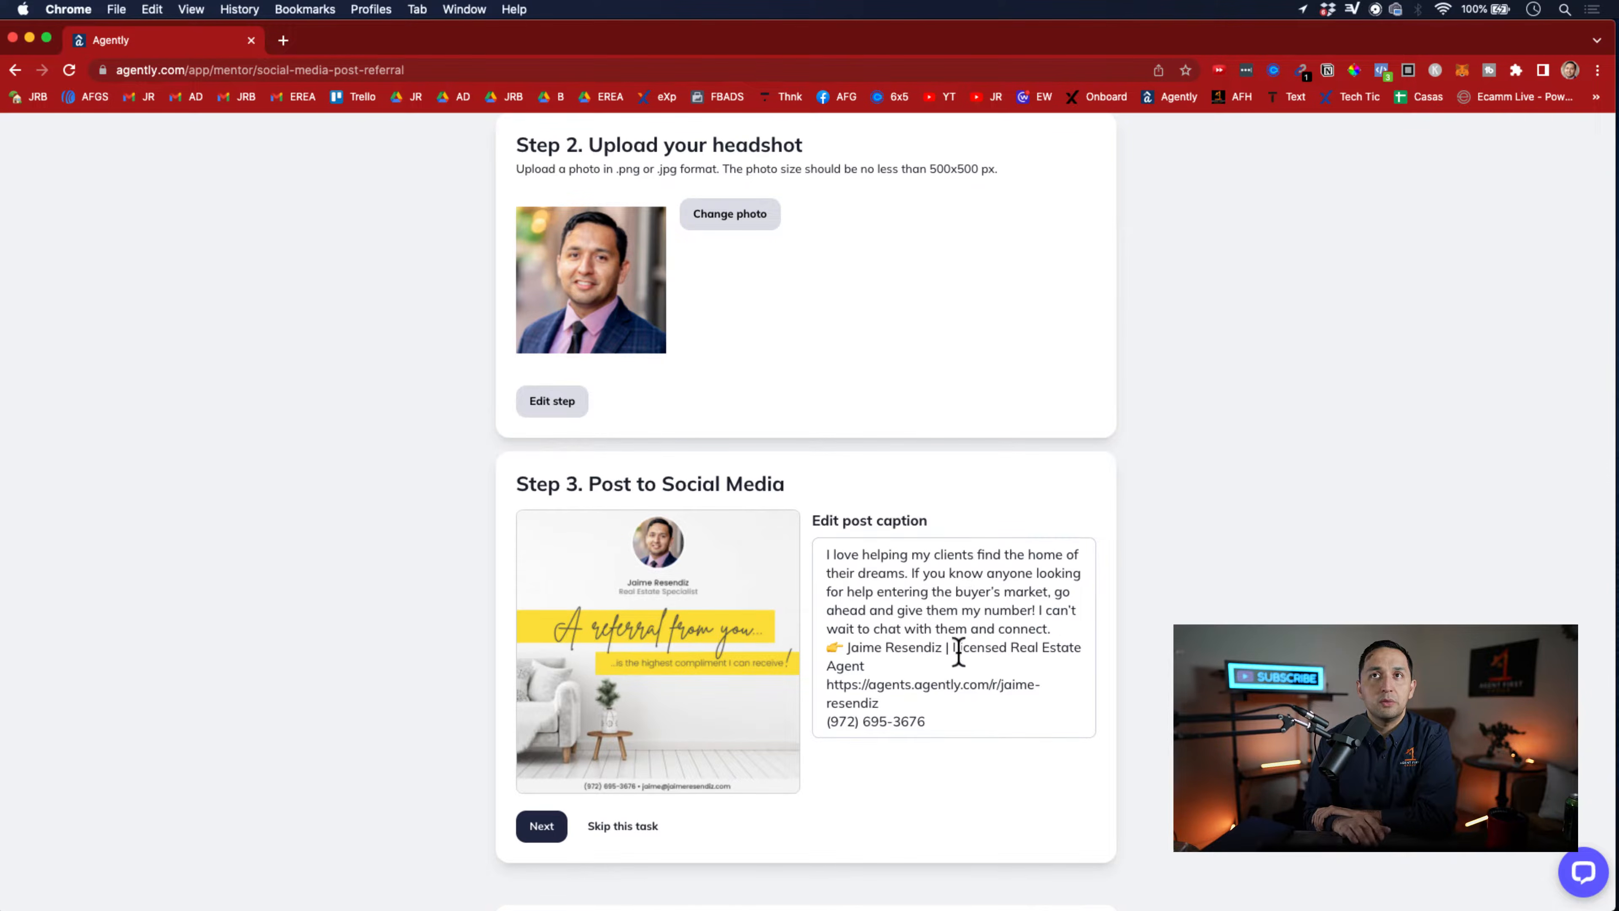
Delete the entire post caption and continue to the Facebook page and scheduling options
click(1046, 592)
triple_click(1046, 592)
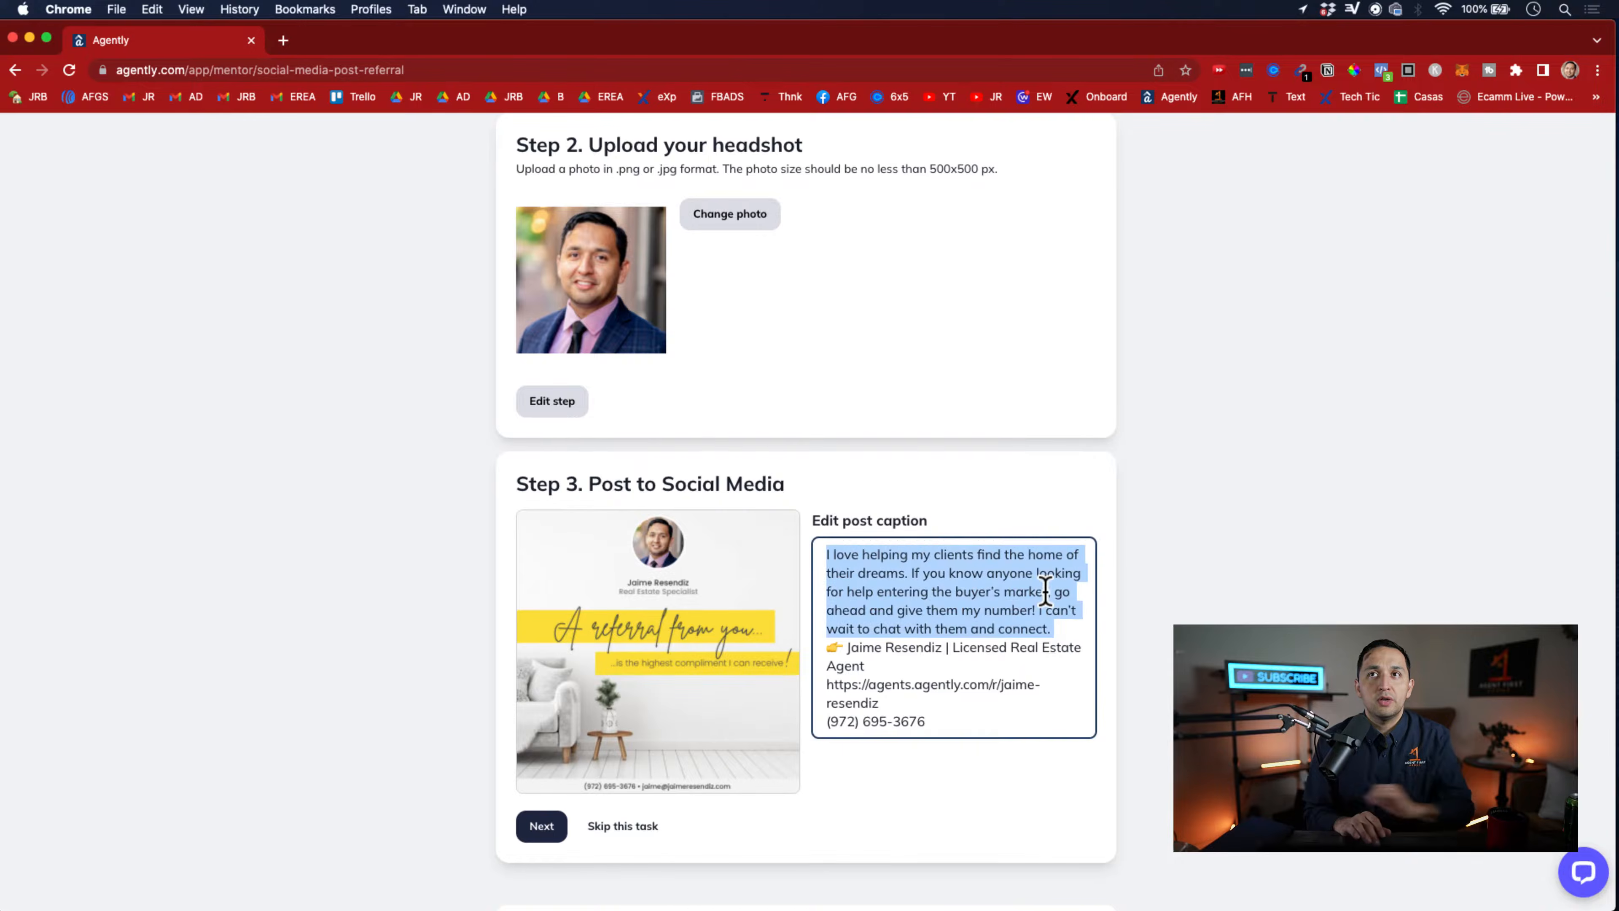
click(938, 650)
key(super+a)
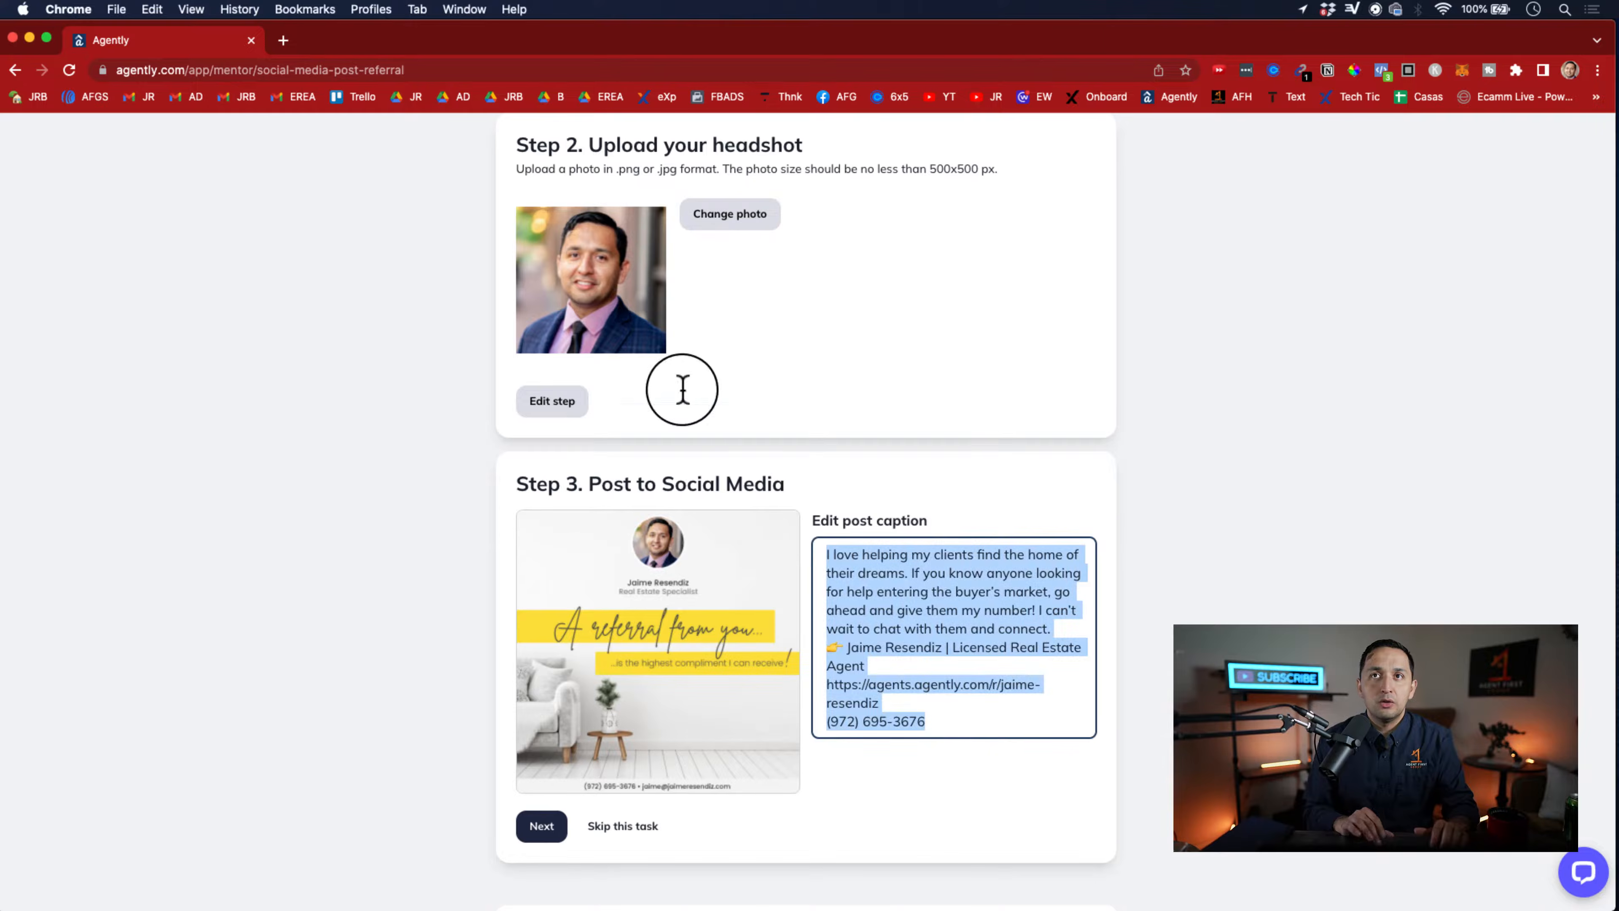
key(BackSpace)
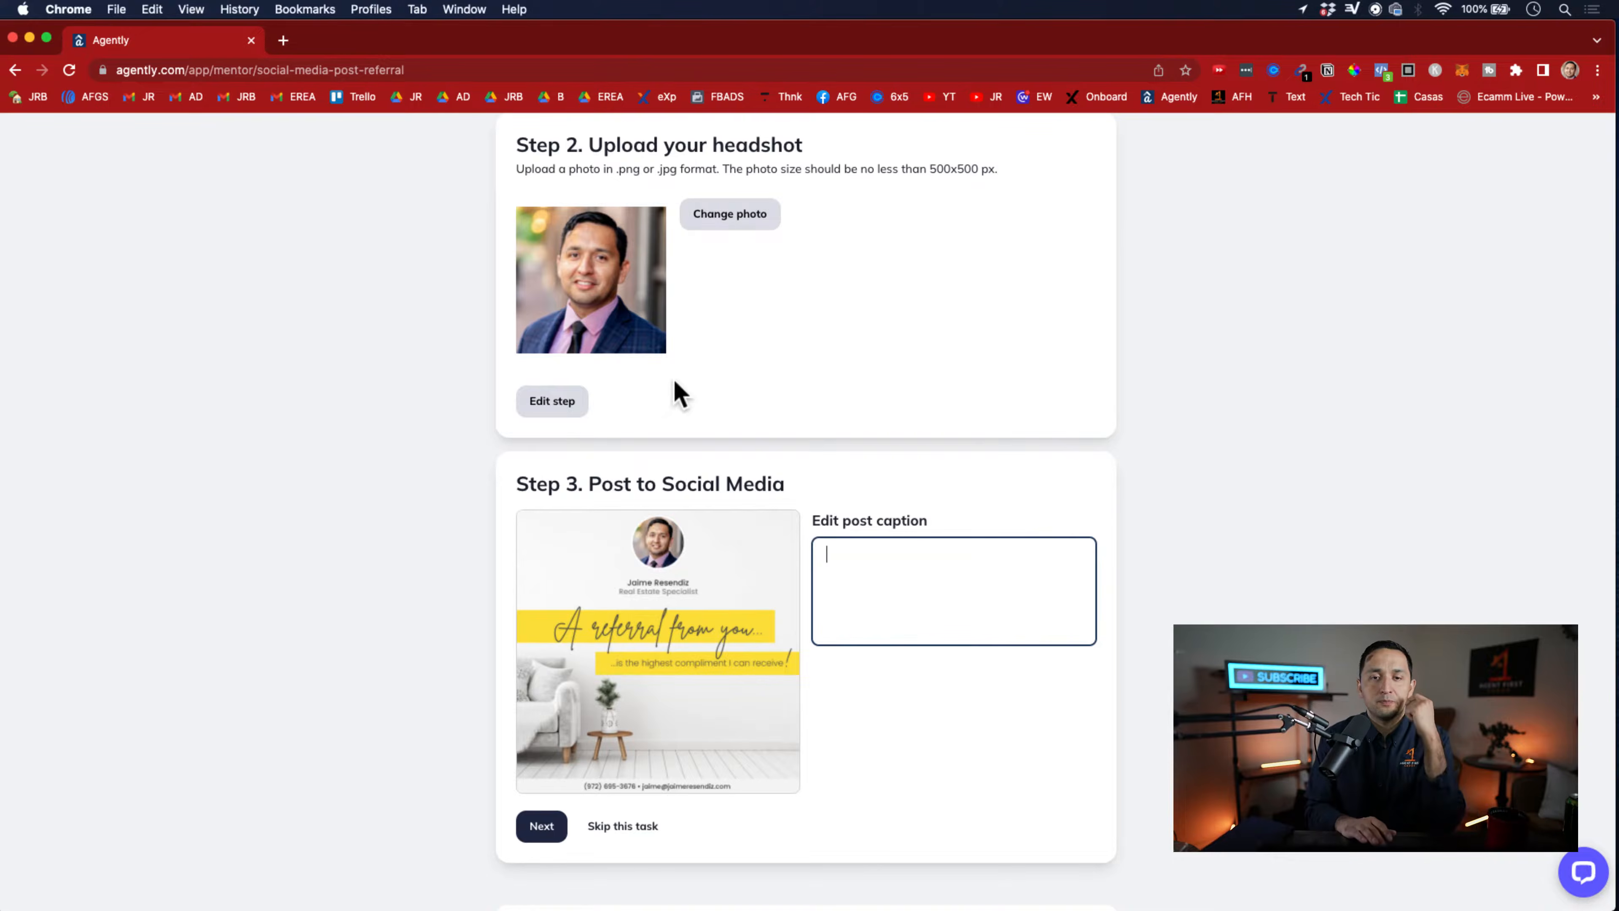
click(541, 829)
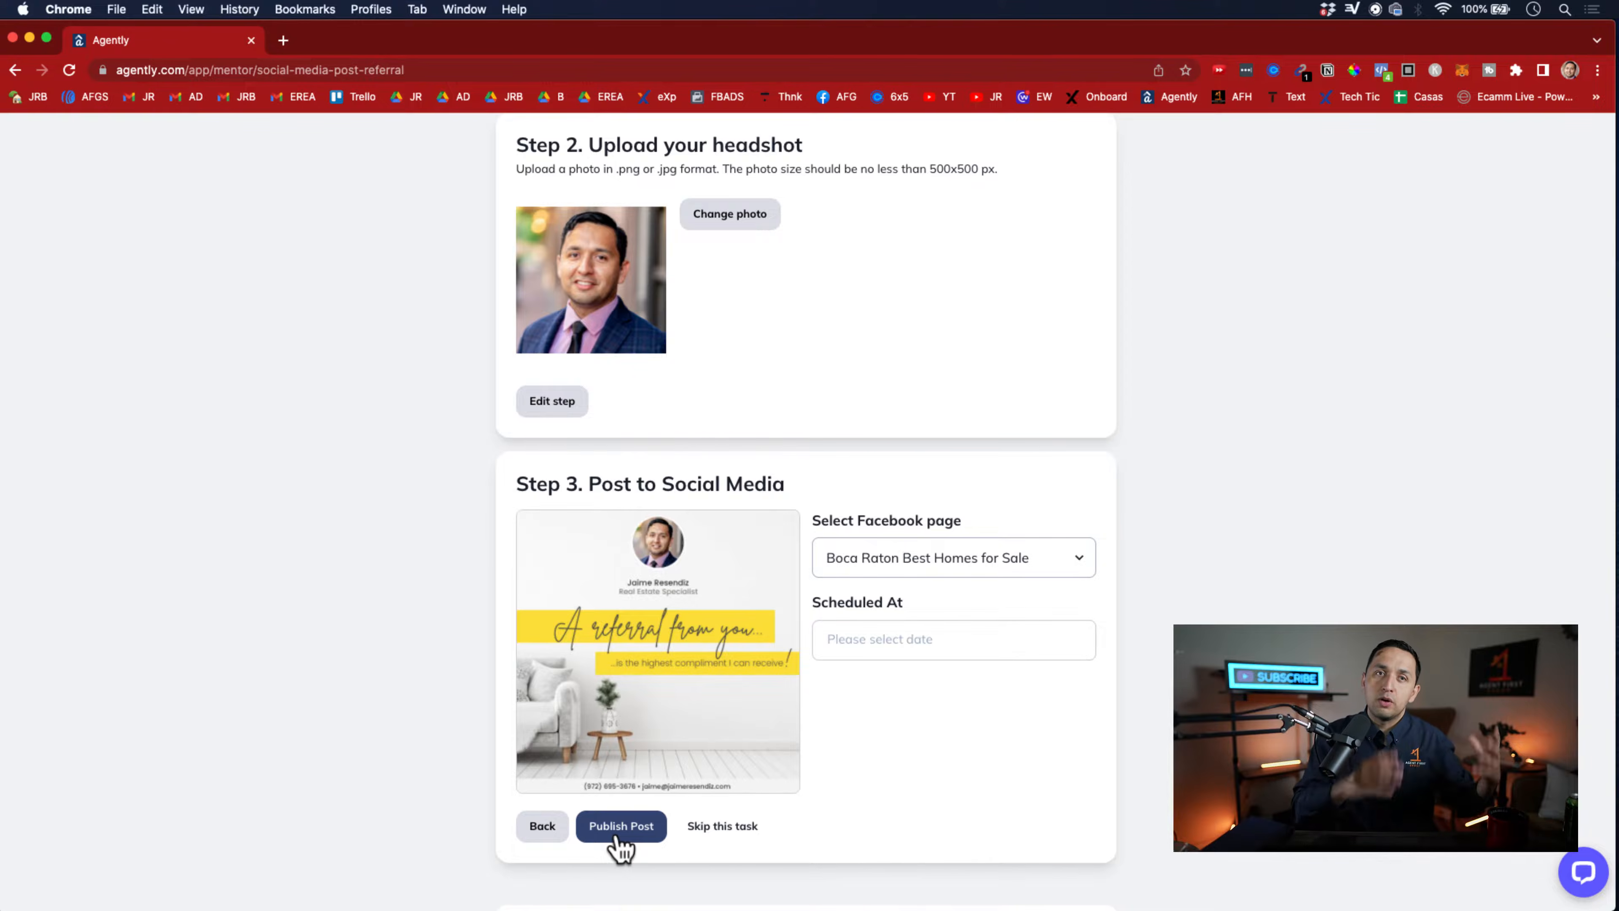
Review the referral post's settings, skip the task without publishing, and return to the coach home screen
scroll(620, 845, up, 10)
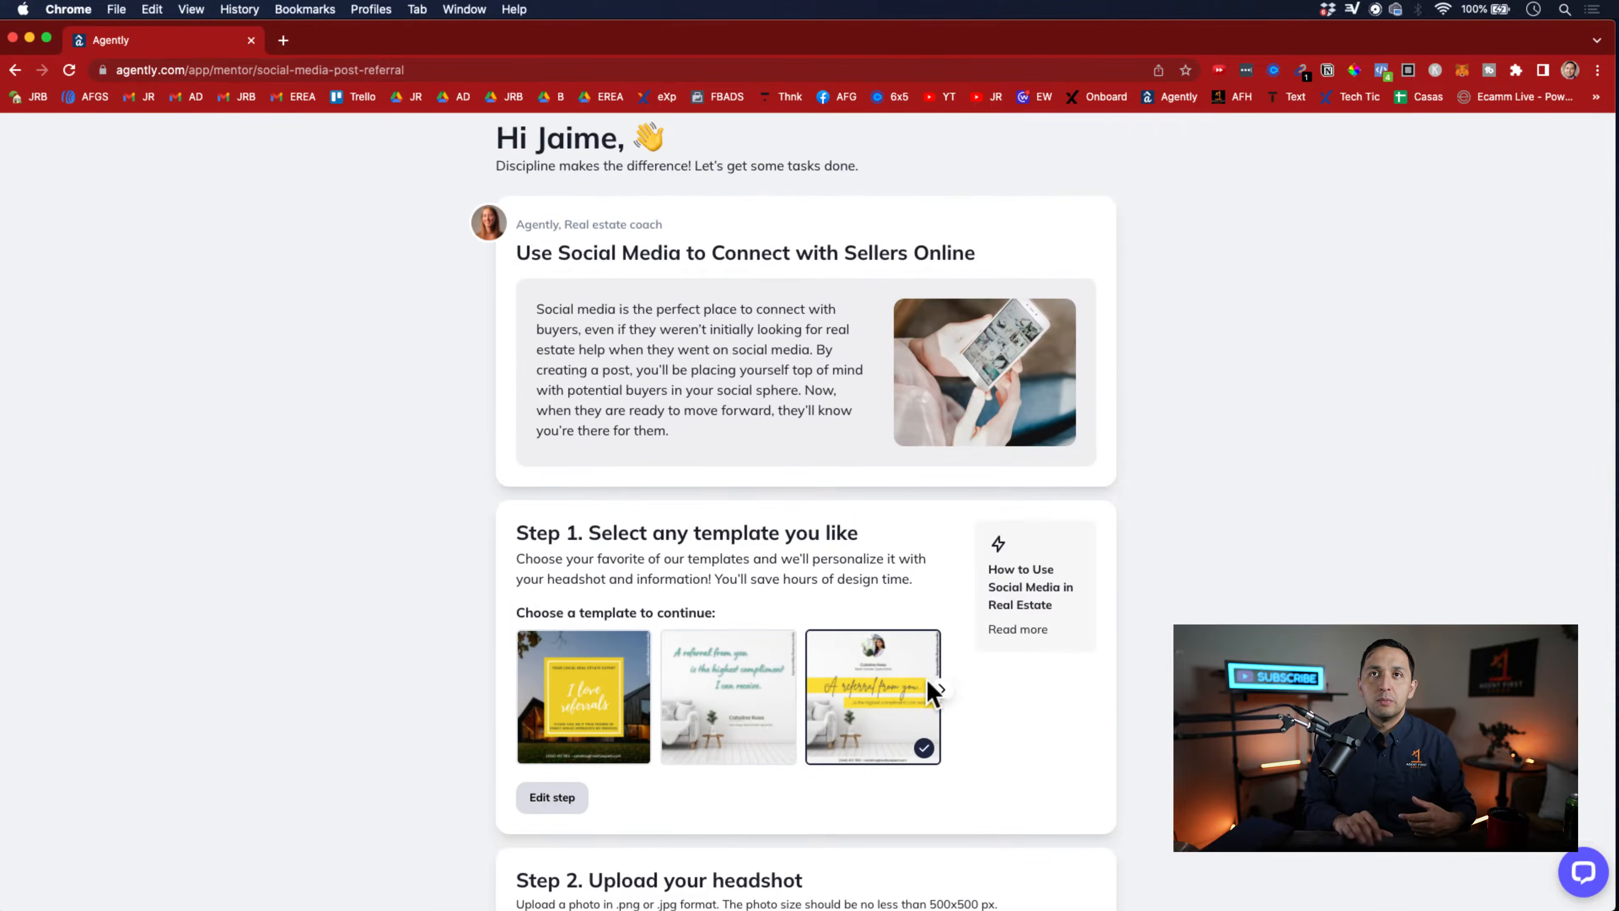
scroll(930, 693, down, 4)
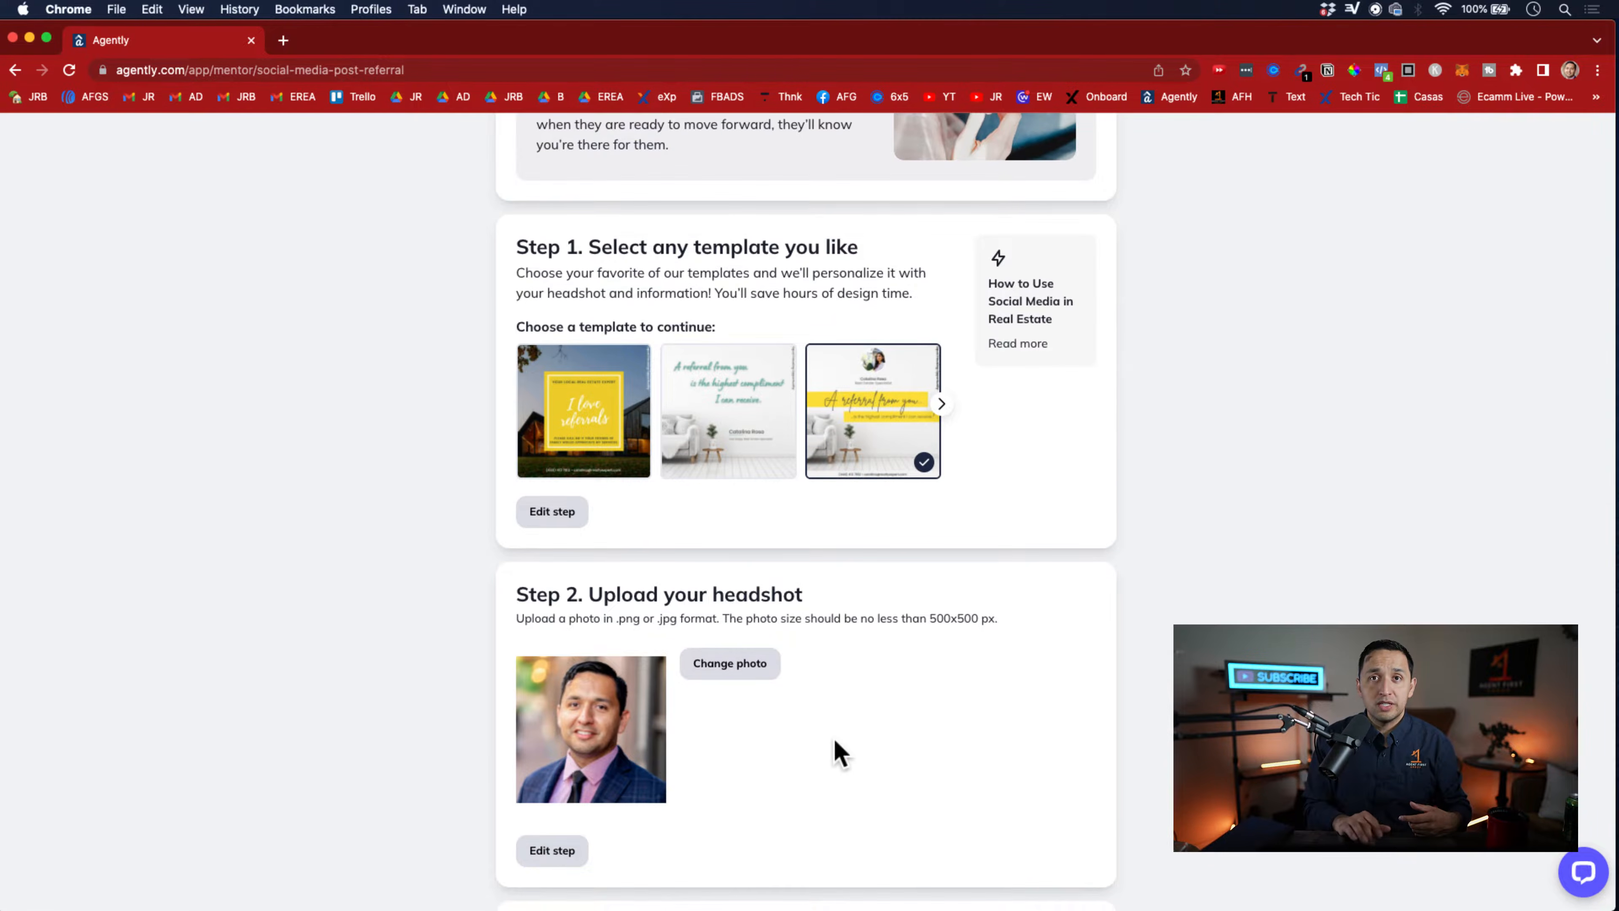
scroll(833, 738, down, 8)
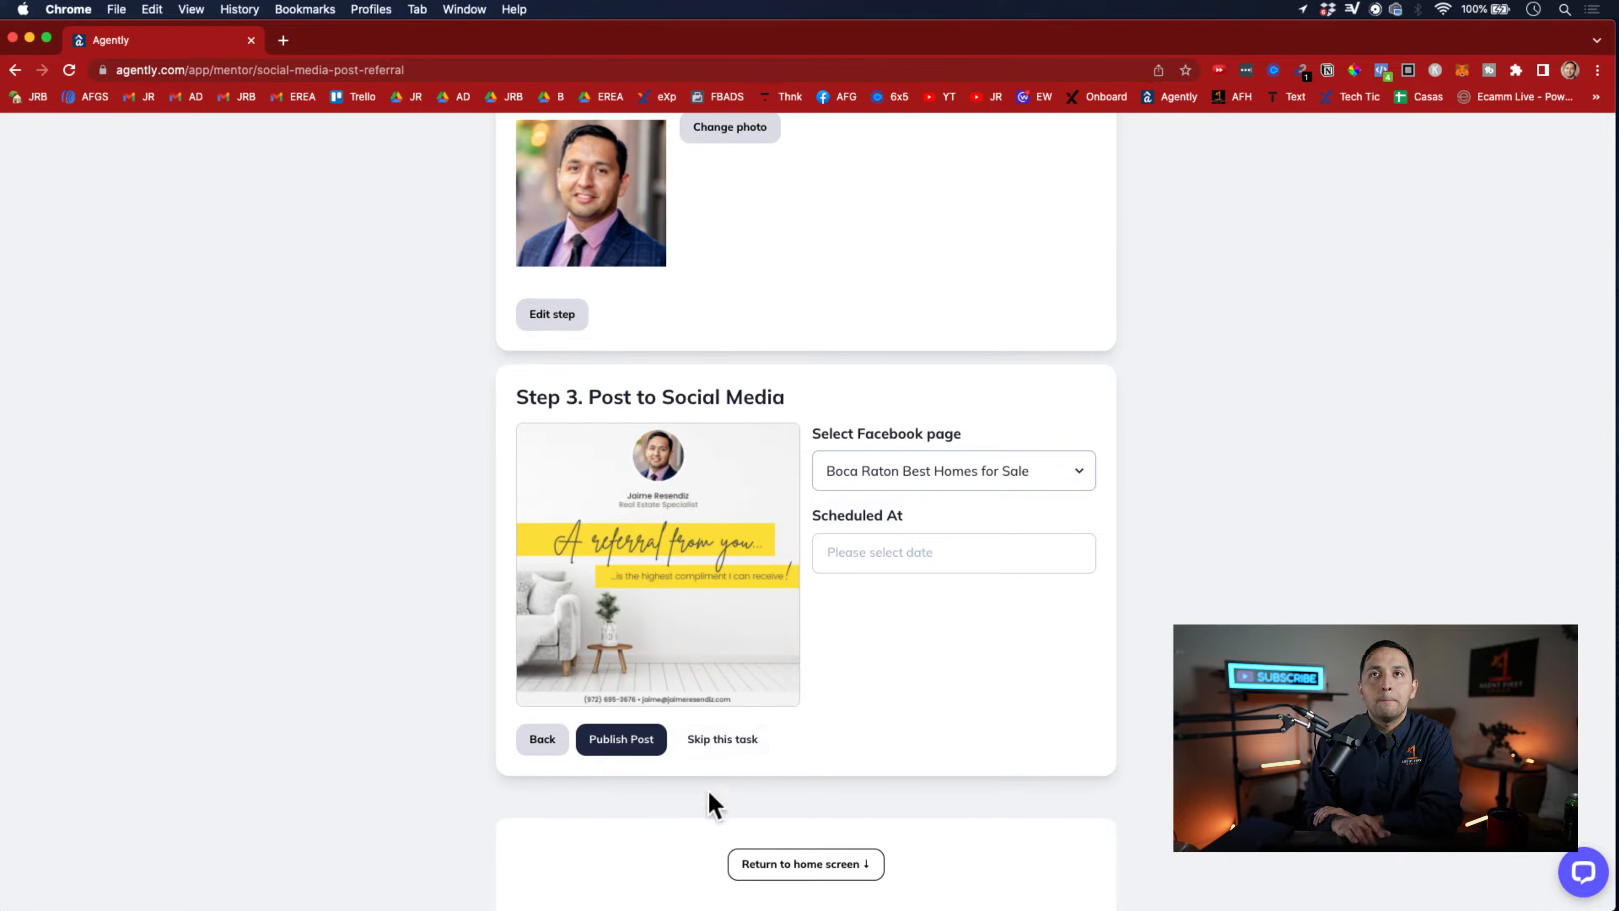
click(743, 745)
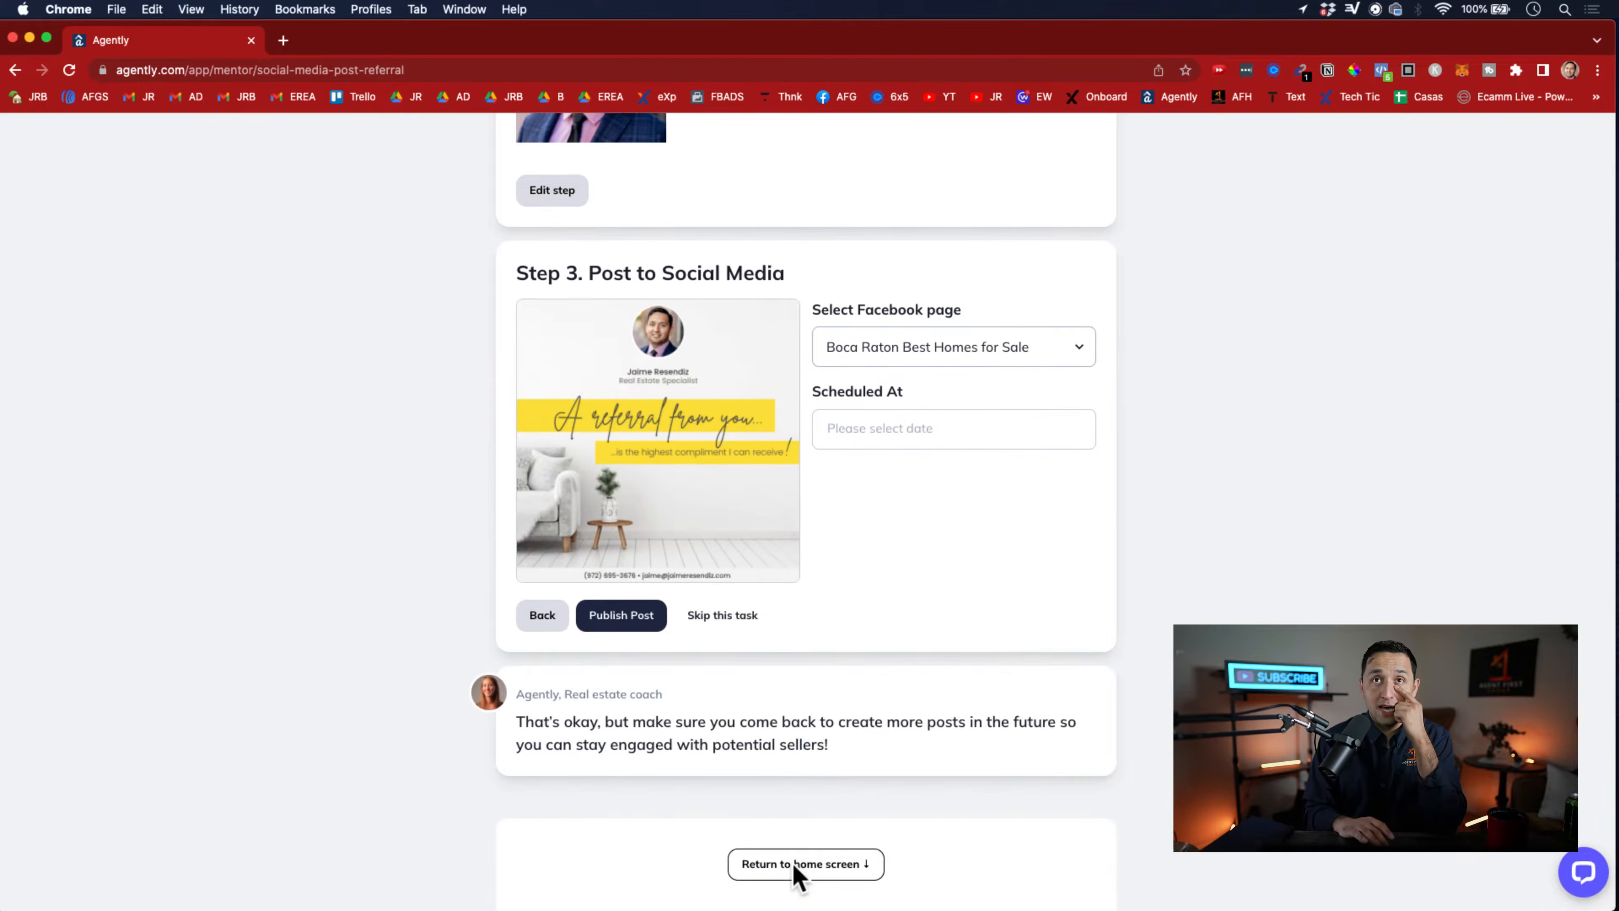
click(819, 866)
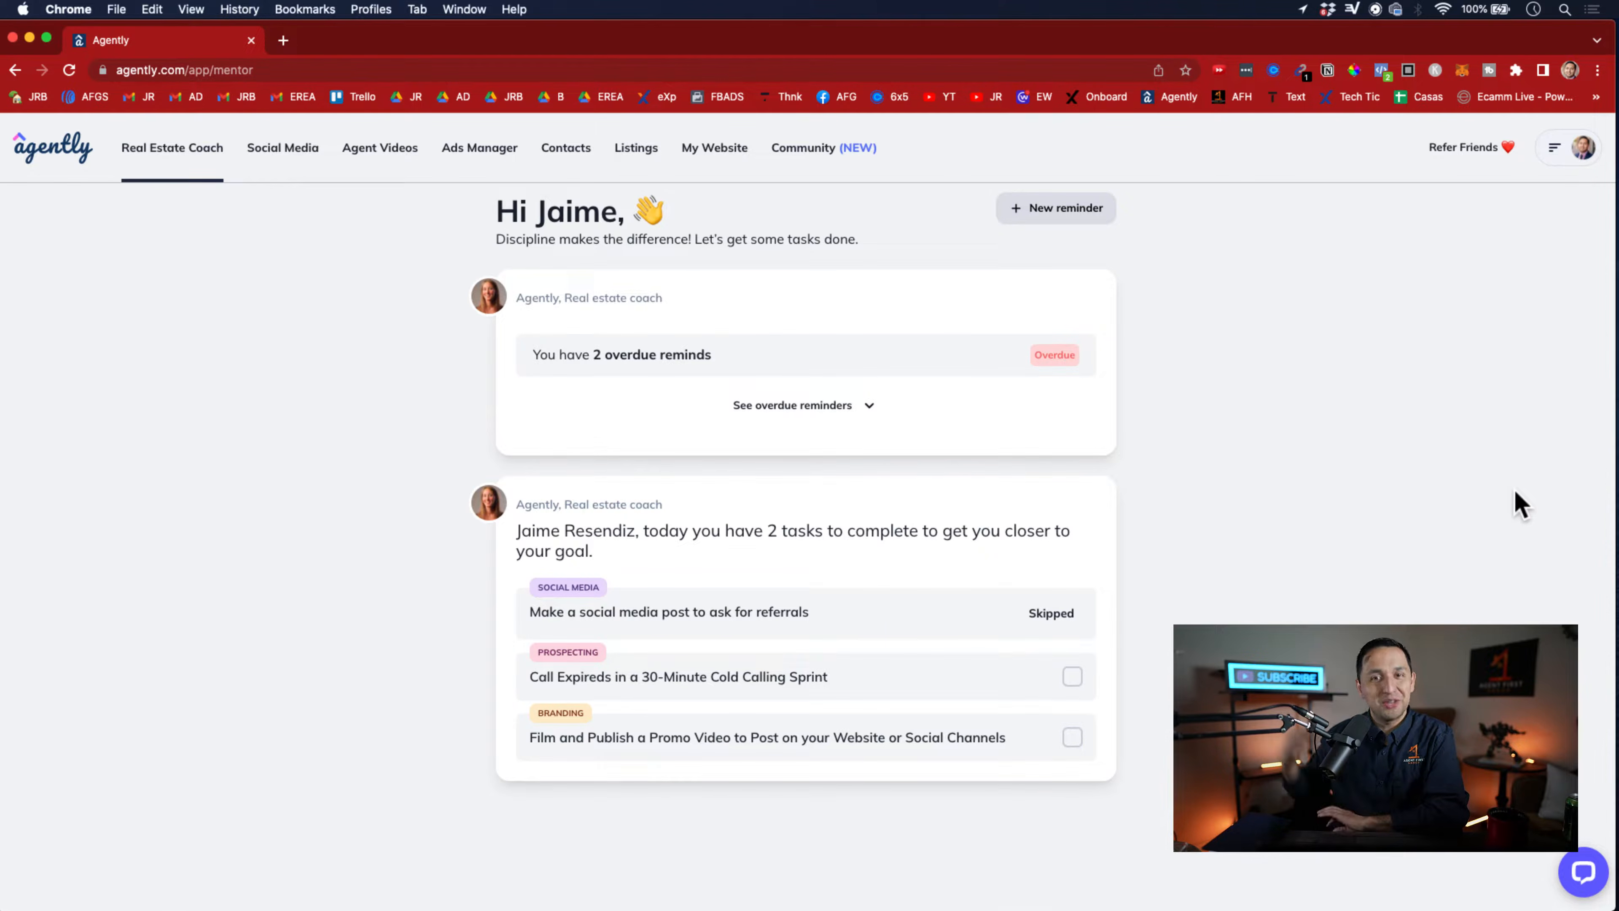
click(1340, 588)
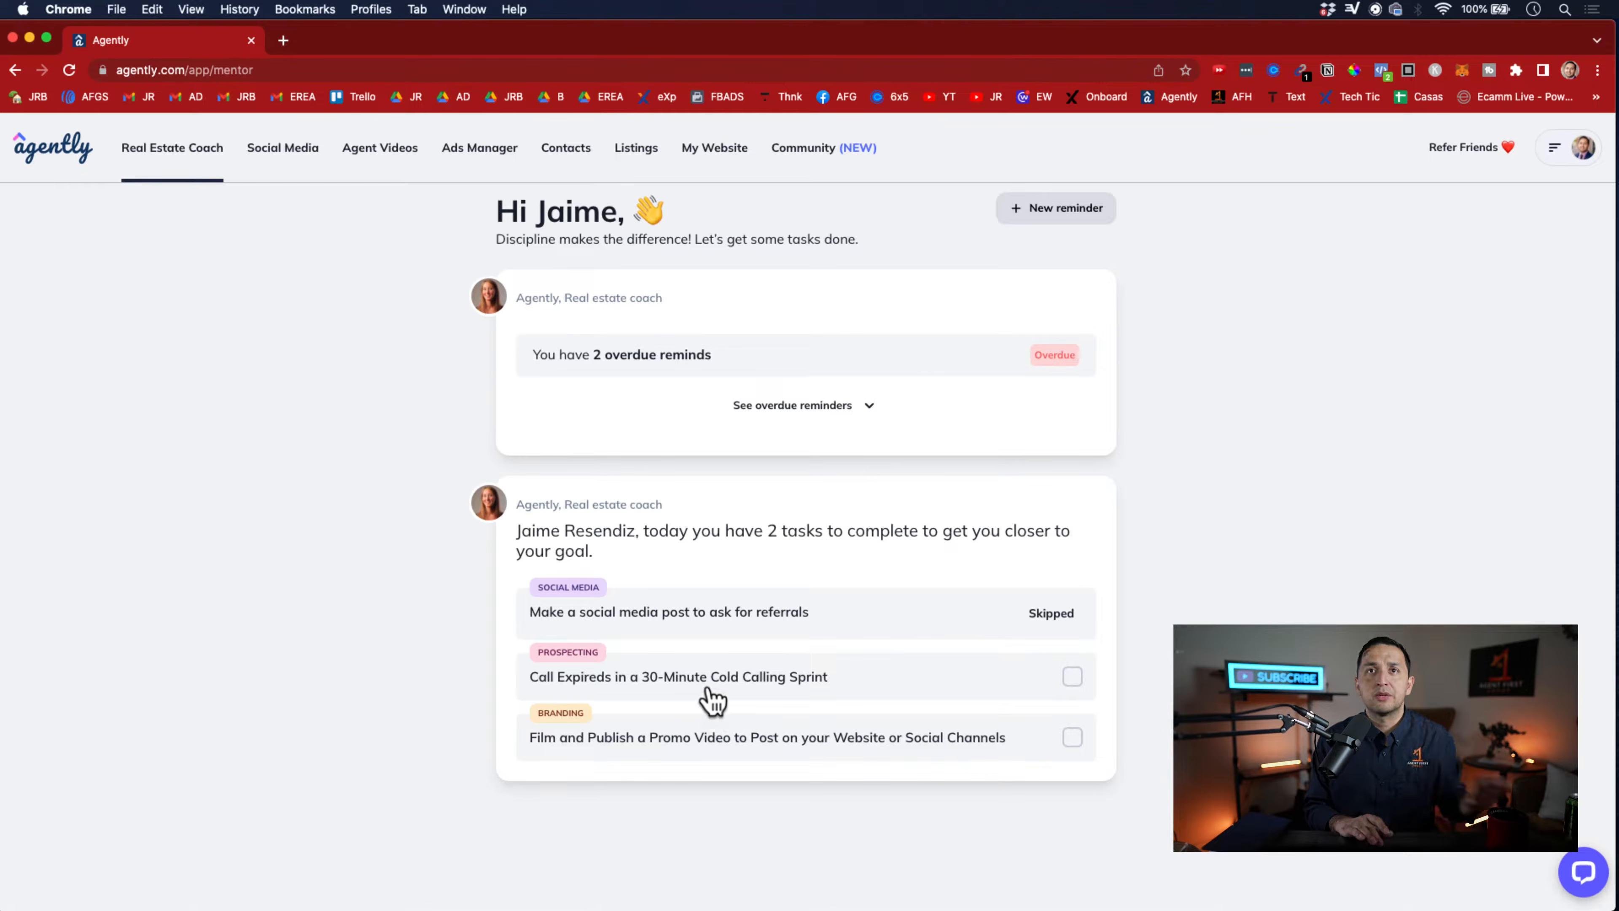
Open the "Call Expireds in a 30-Minute Cold Calling Sprint" task and review its explanation and timer
click(711, 694)
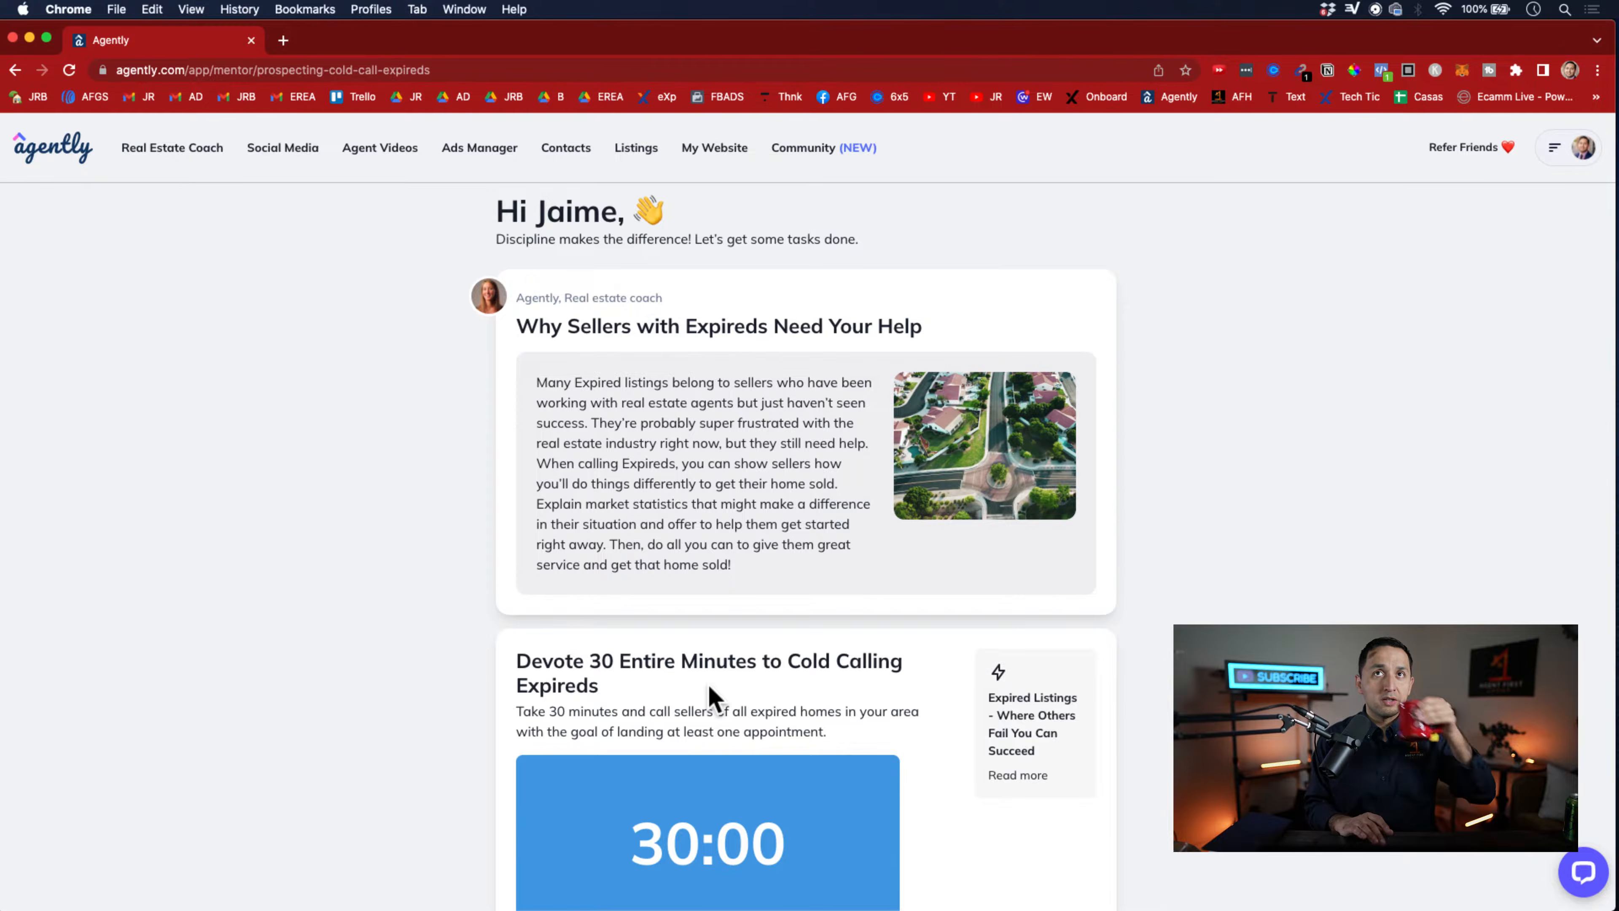
scroll(708, 695, down, 5)
scroll(707, 679, up, 5)
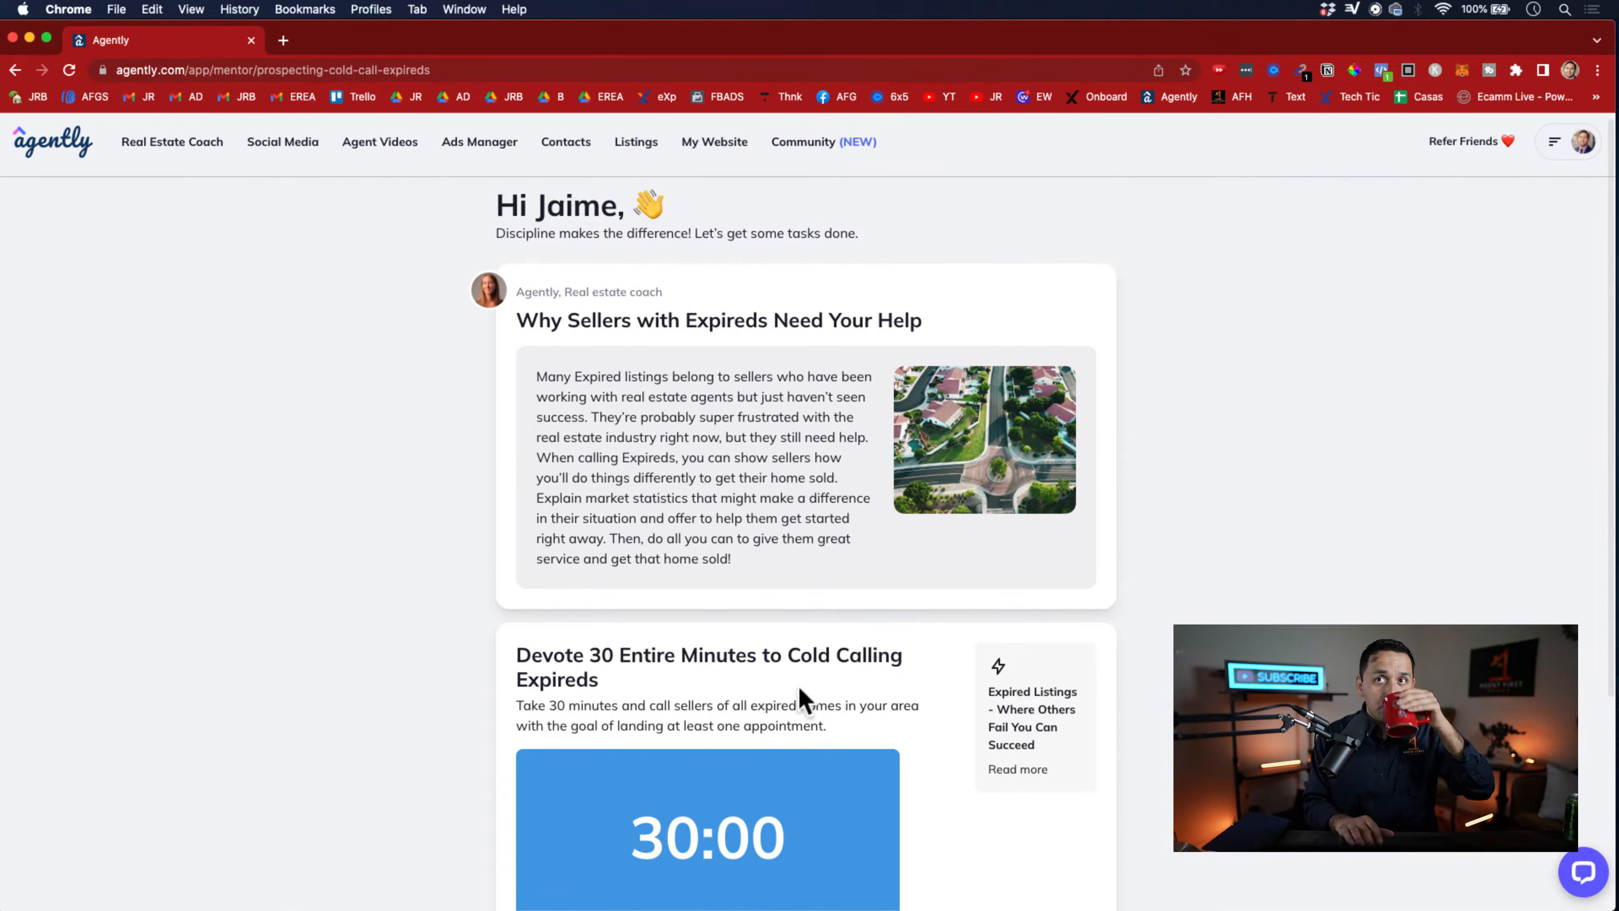
scroll(603, 558, down, 2)
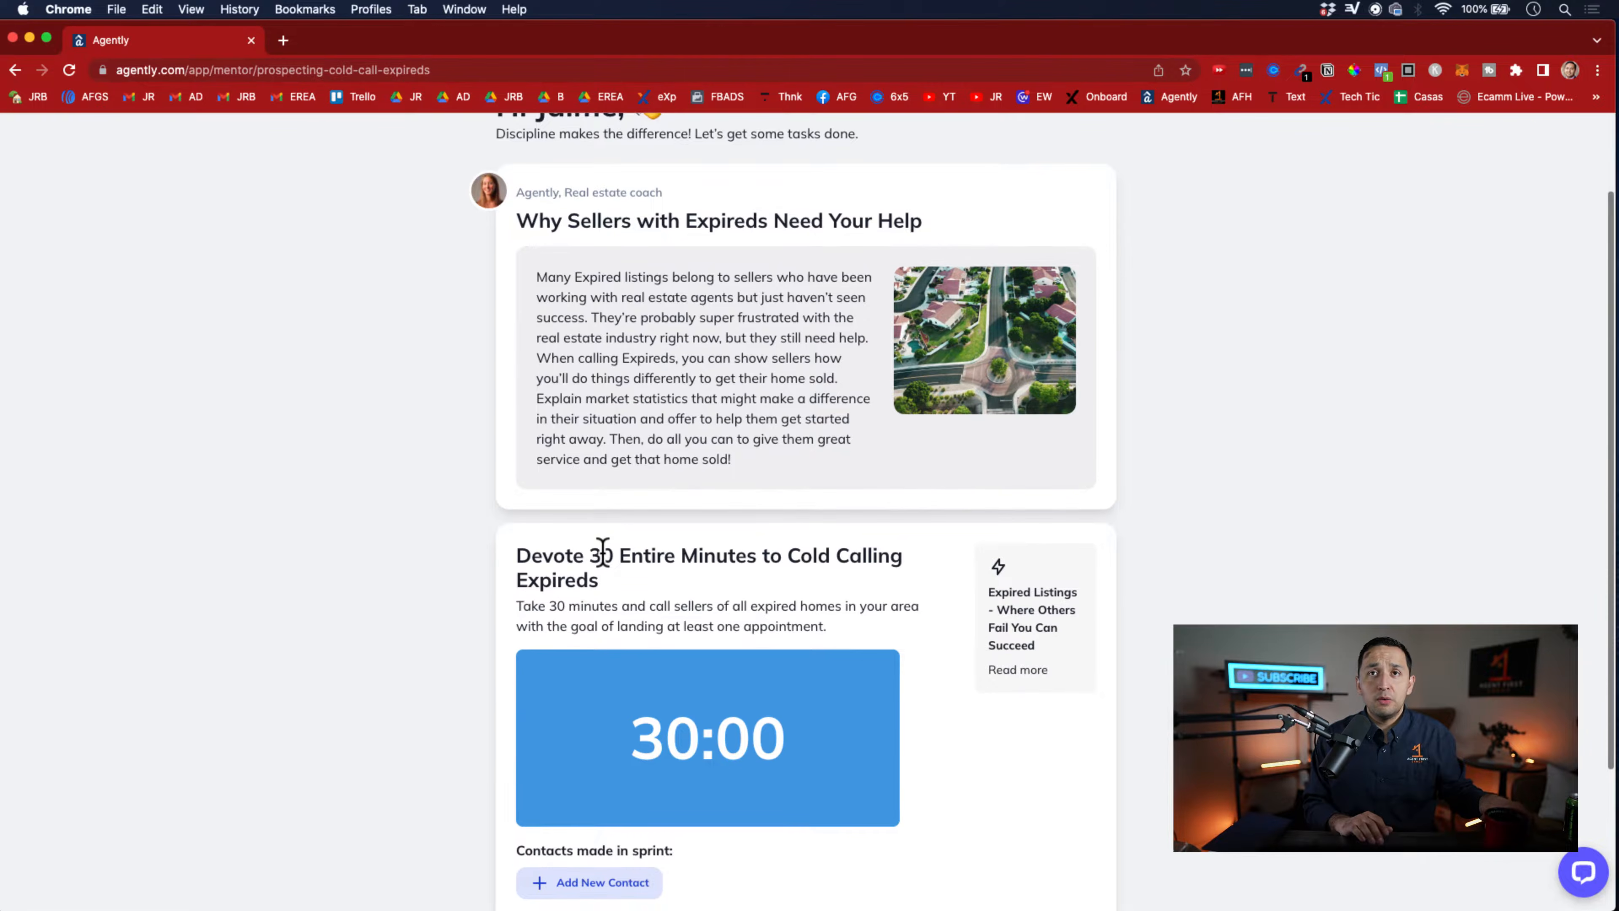
Start the cold calling sprint timer, finish the sprint early, and return to the coach home screen
scroll(603, 553, down, 3)
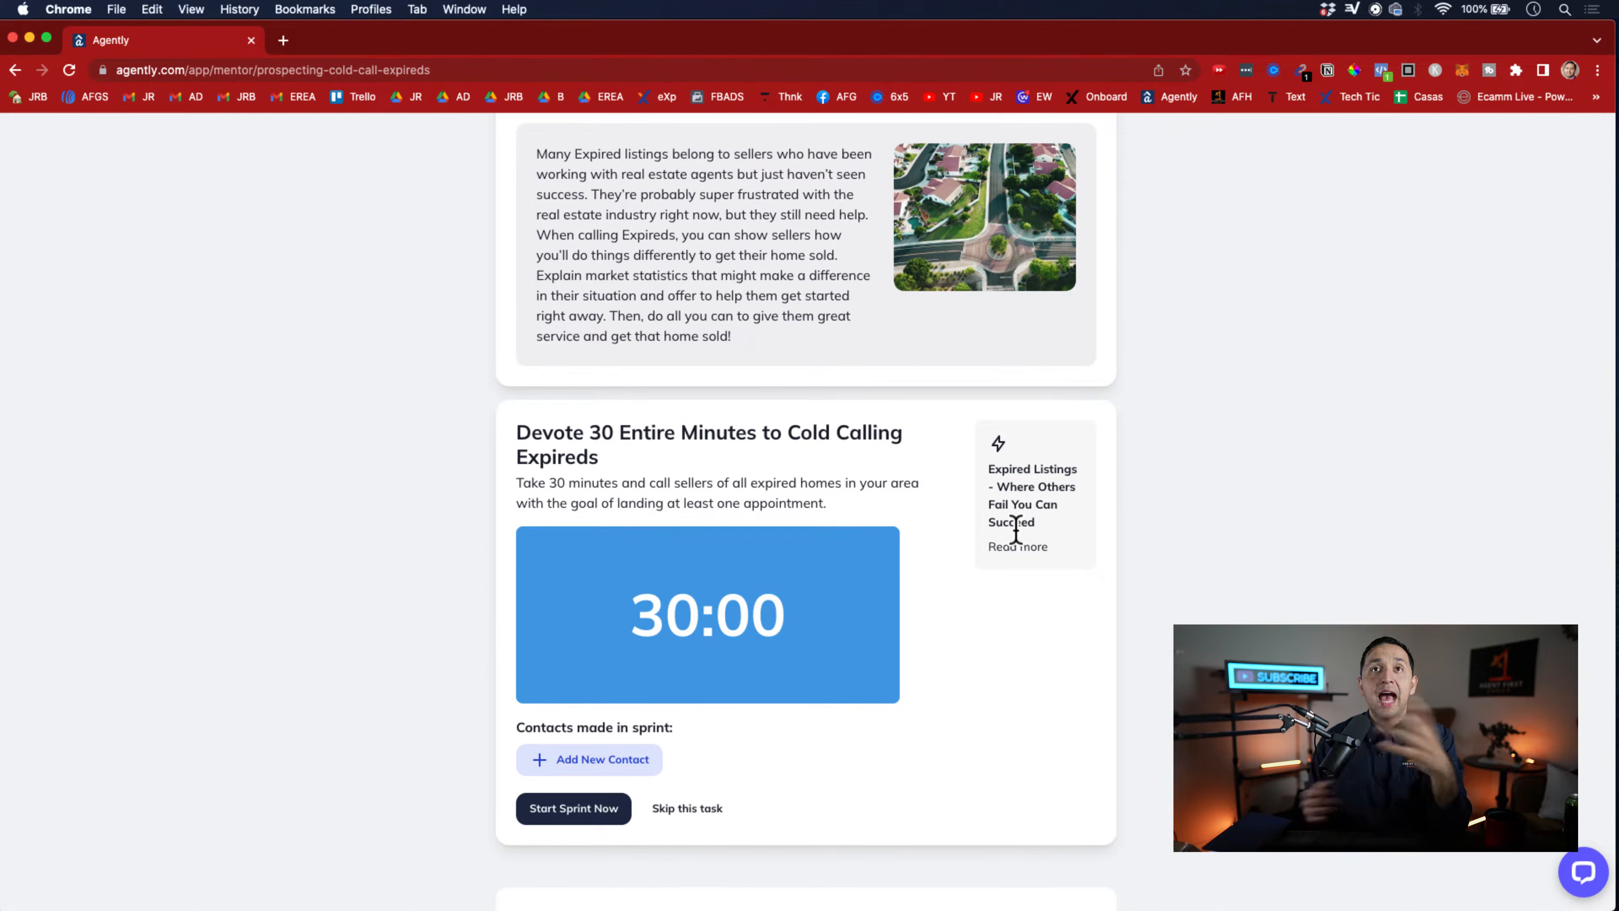
click(588, 818)
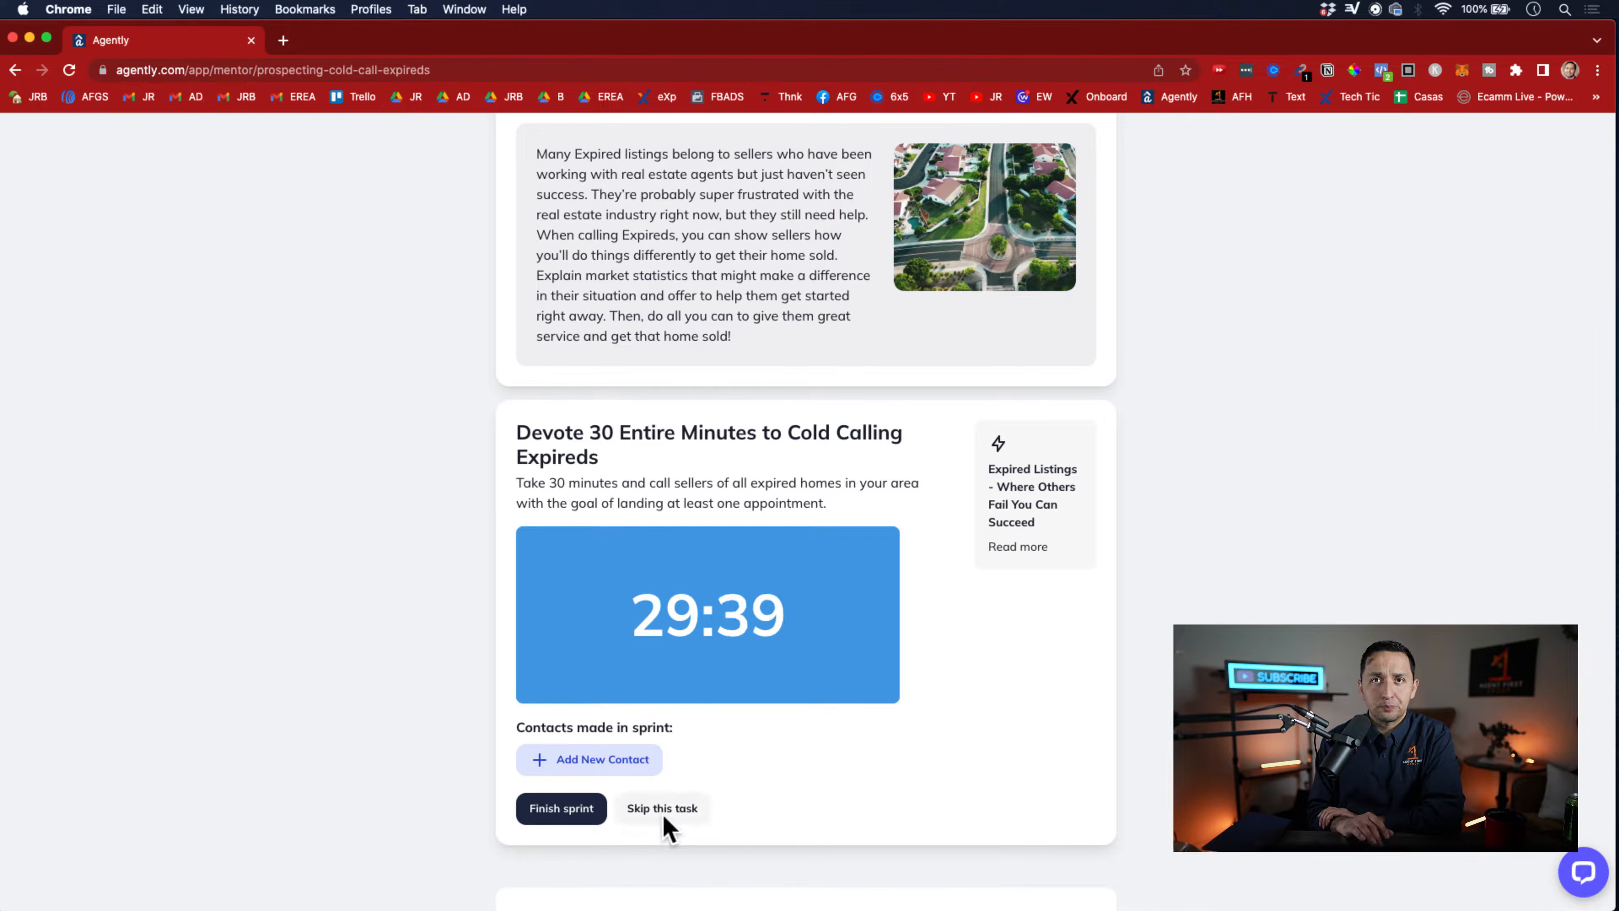
click(564, 810)
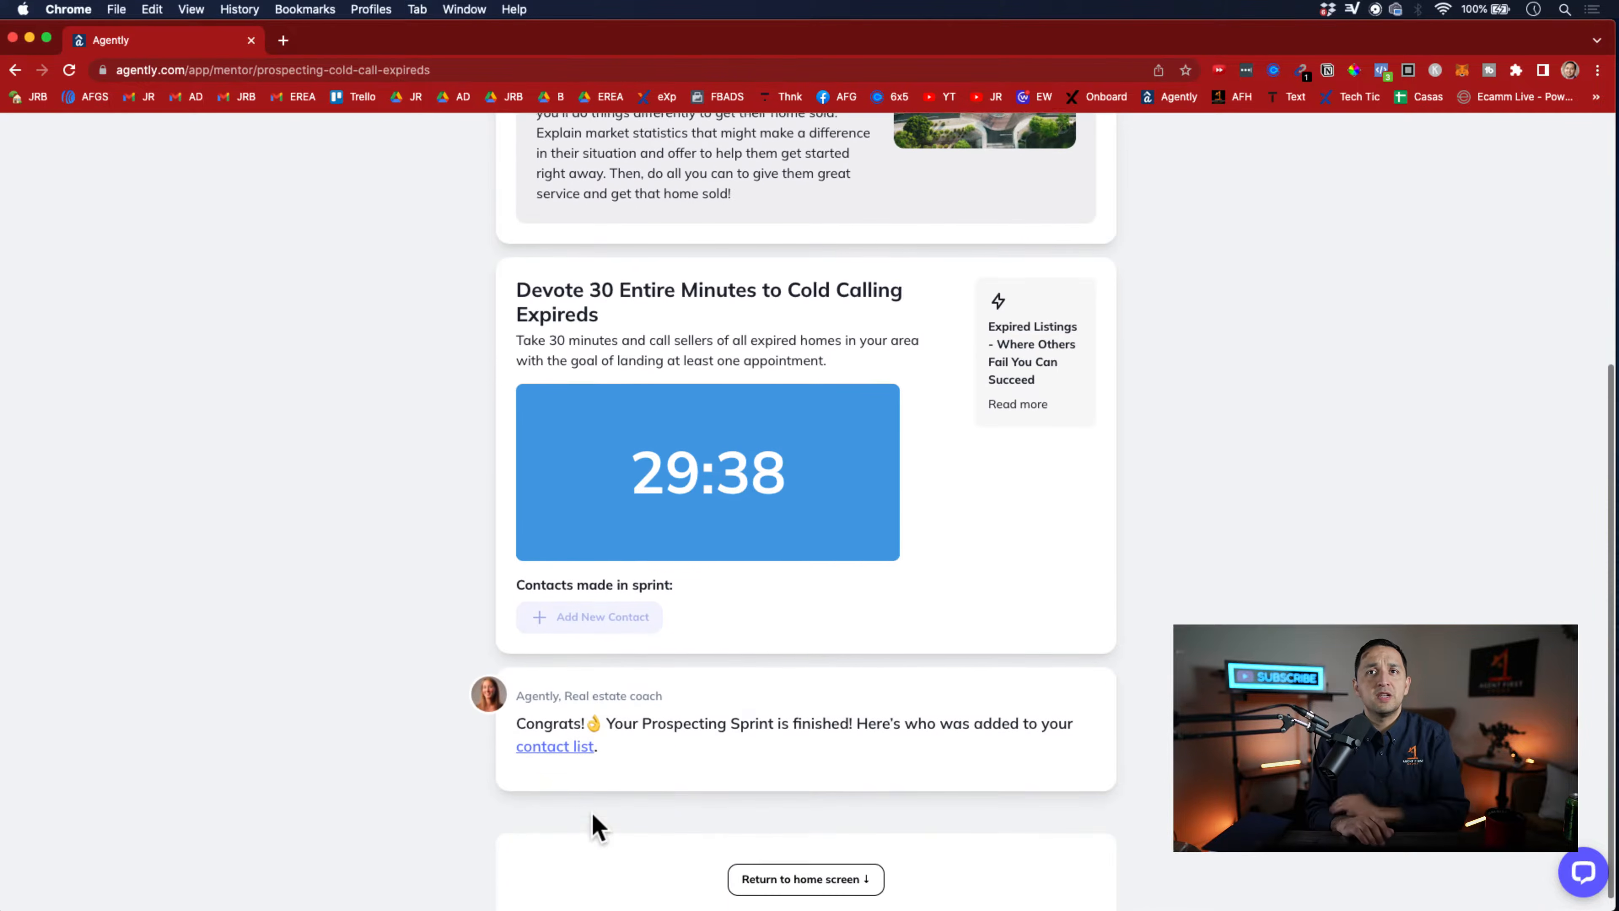
click(15, 70)
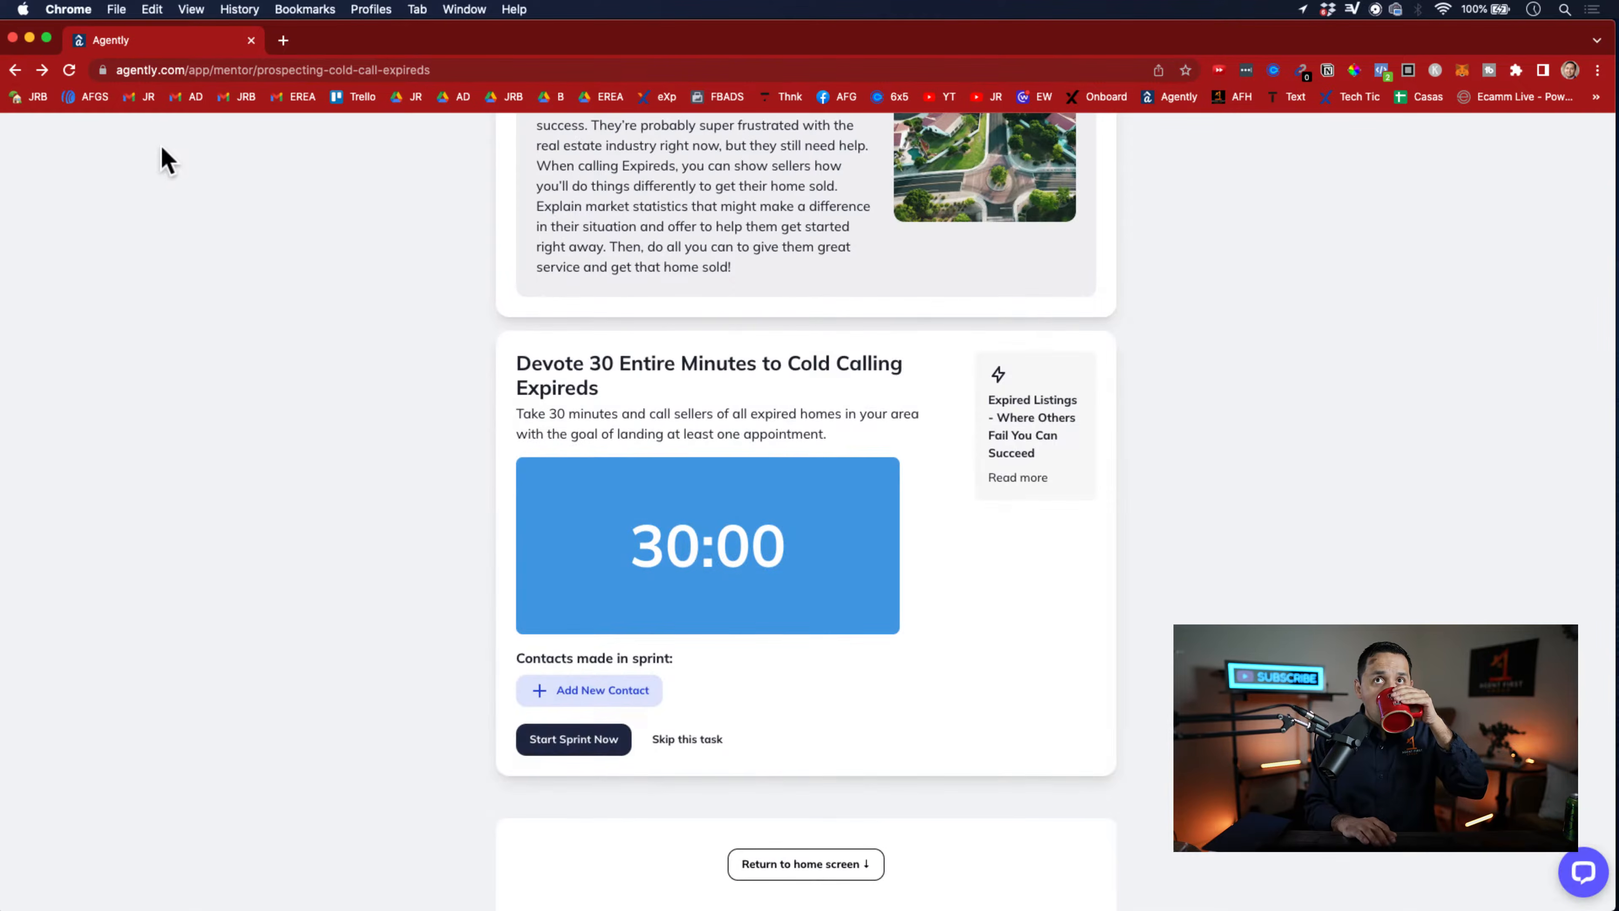
scroll(217, 306, up, 5)
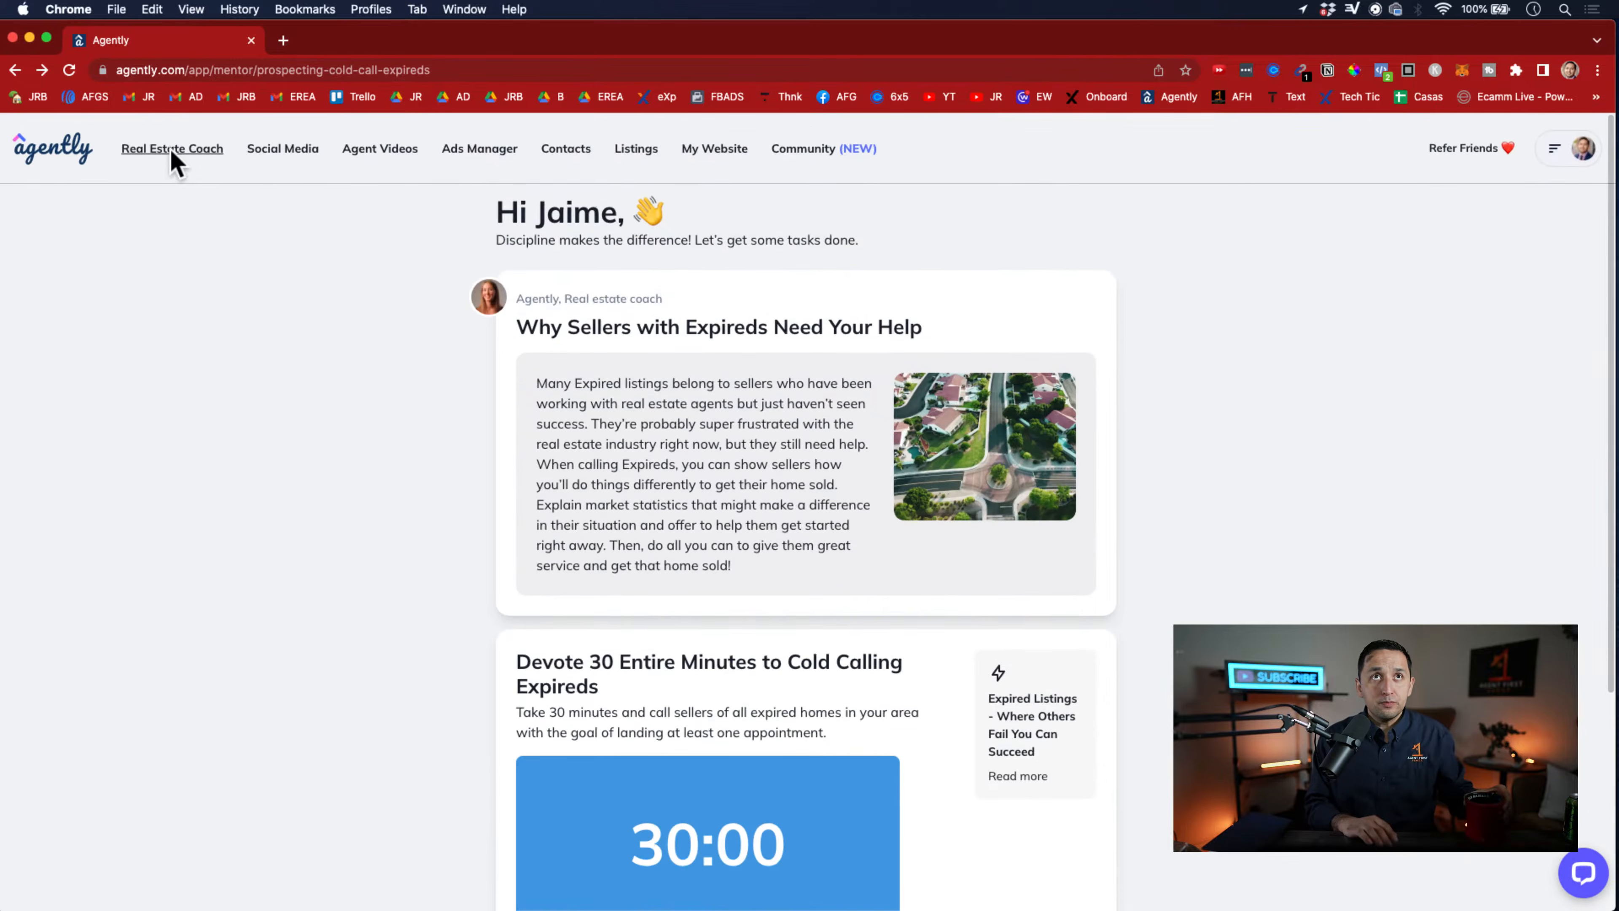
click(172, 153)
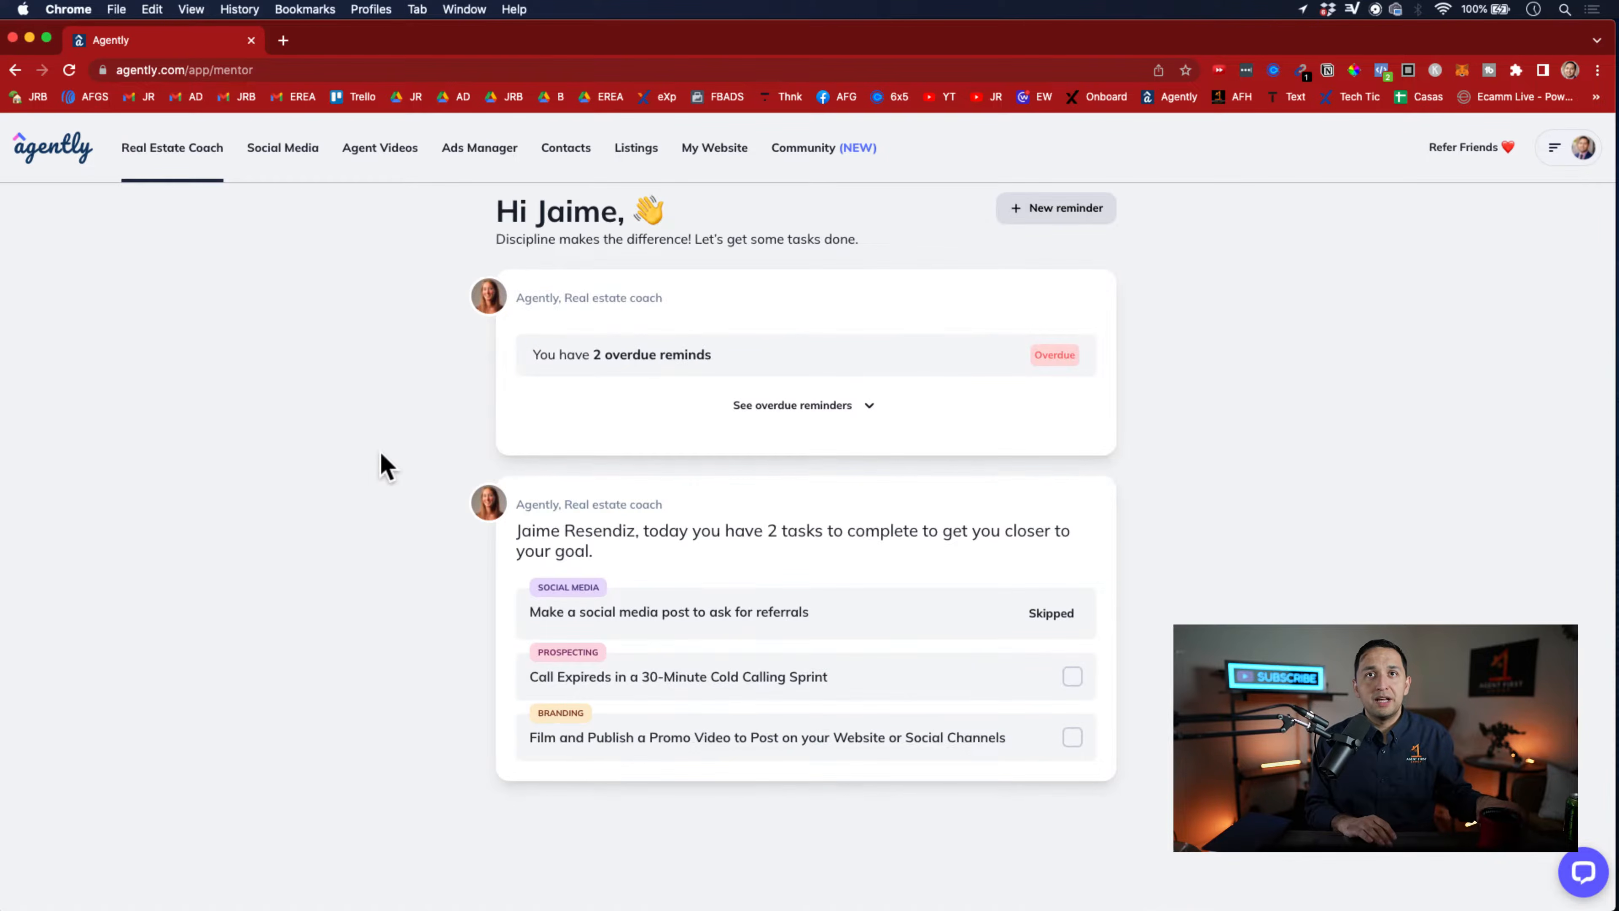
Skip the "Call Expireds in a 30-Minute Cold Calling Sprint" task and return to the coach home screen
click(957, 686)
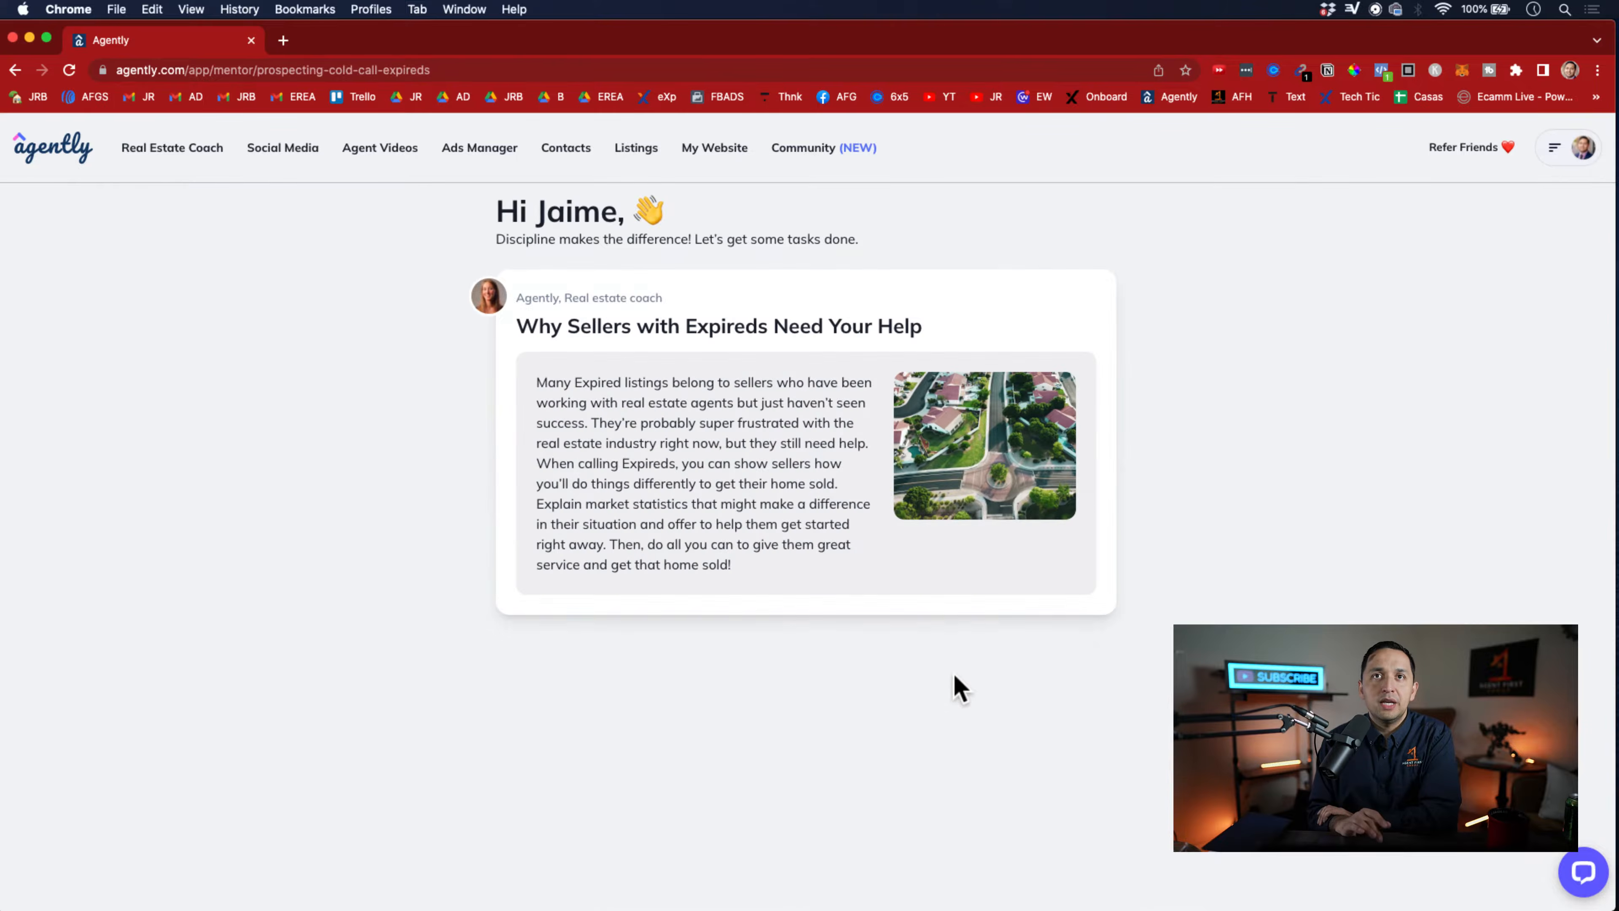
scroll(955, 687, down, 7)
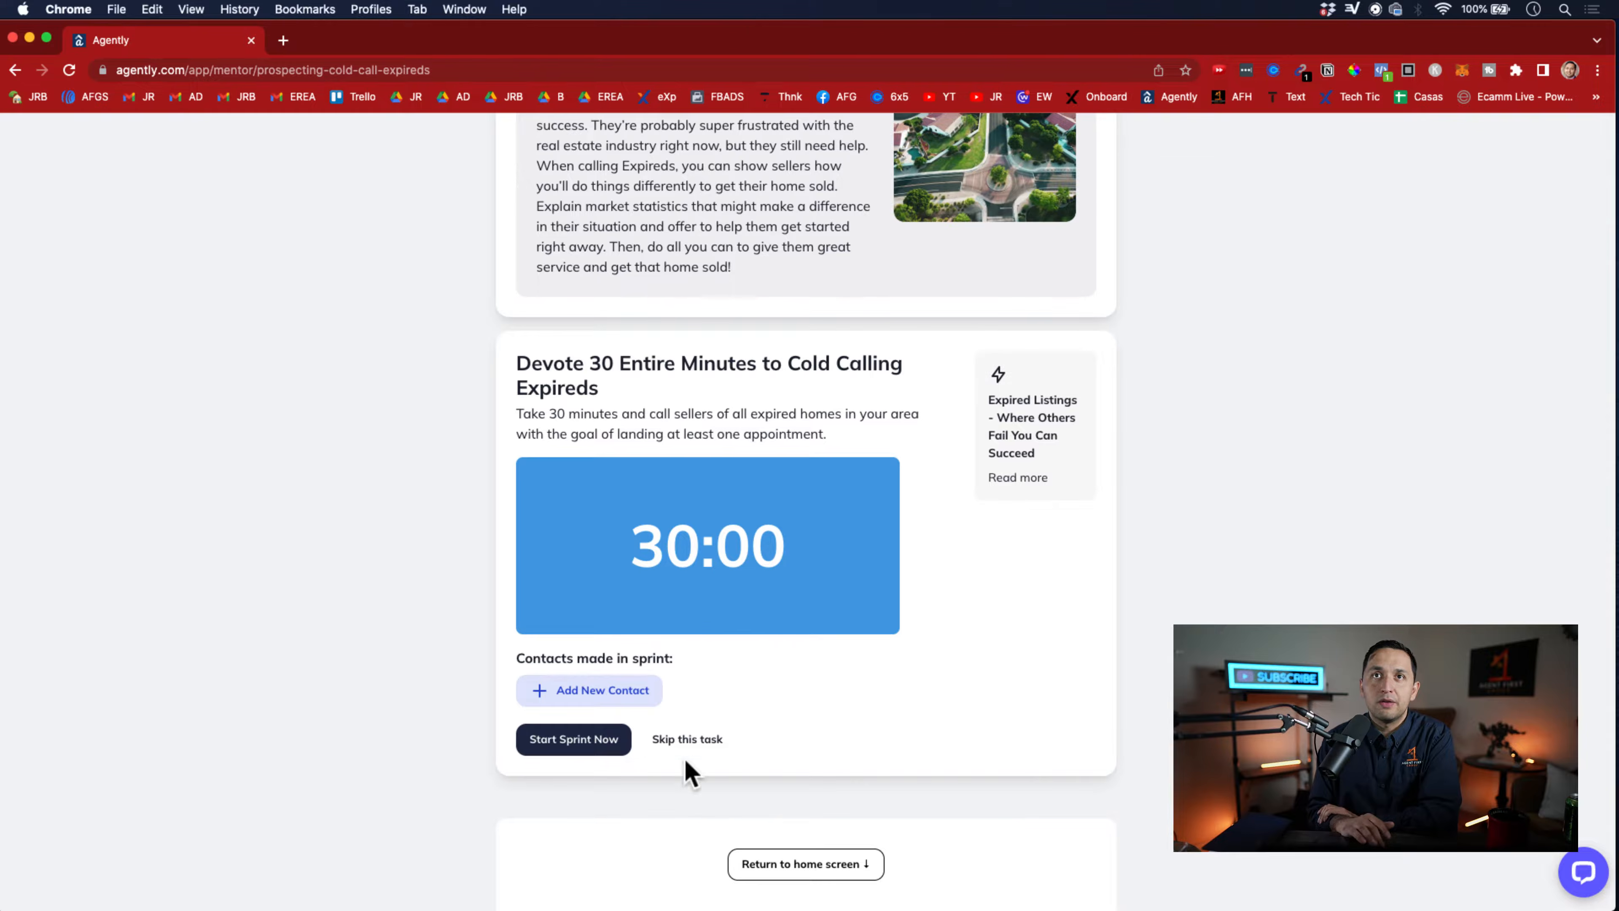
click(677, 740)
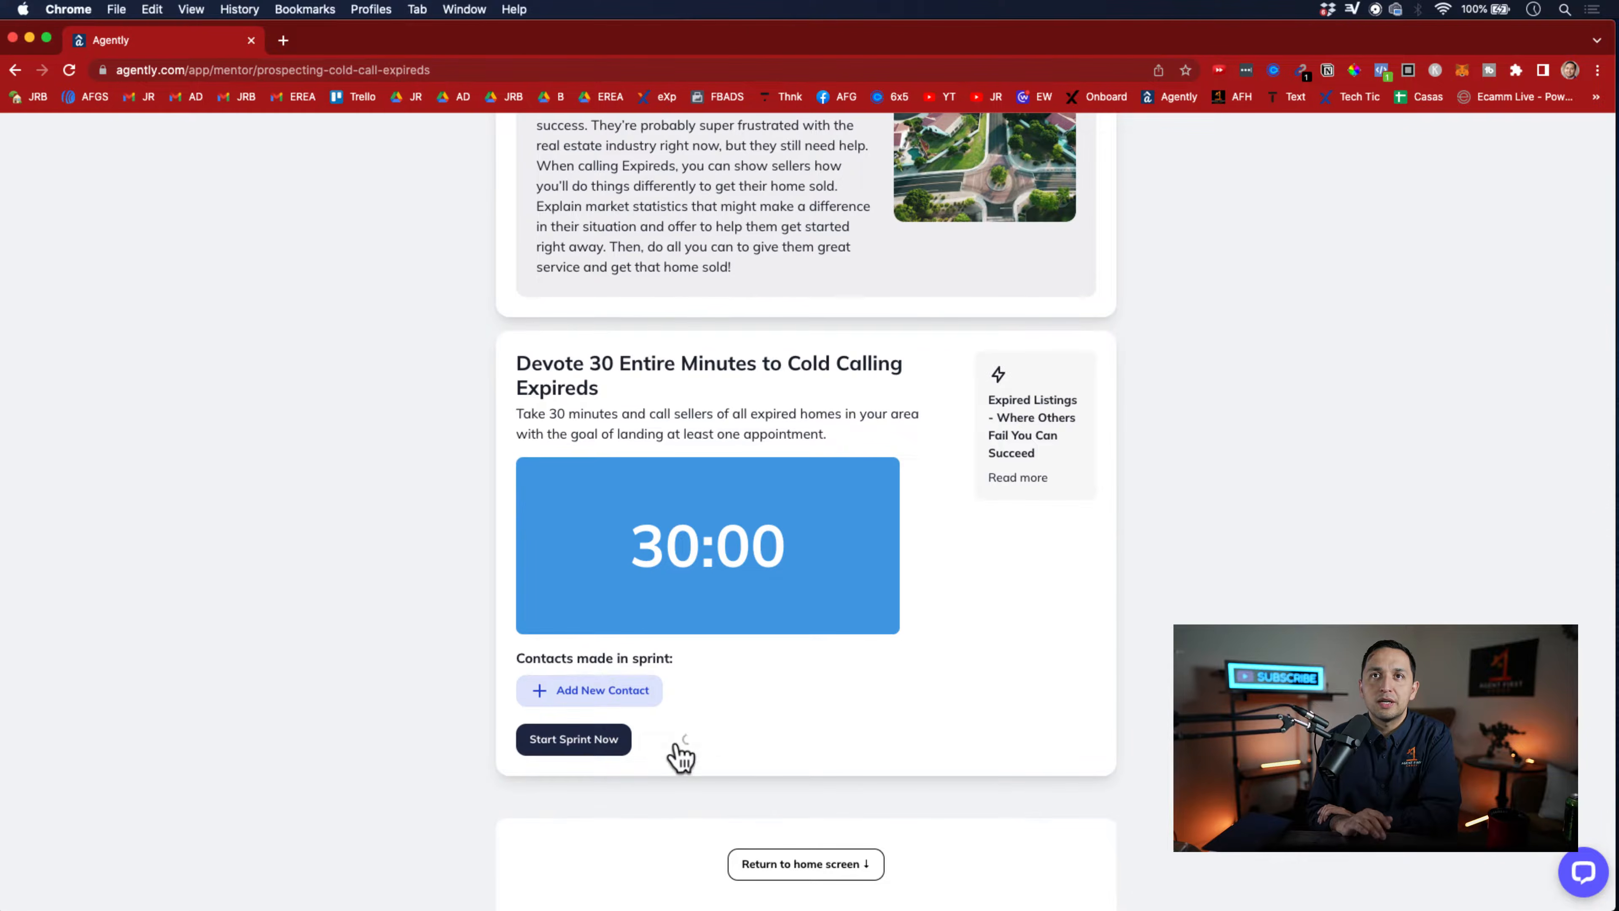
click(774, 865)
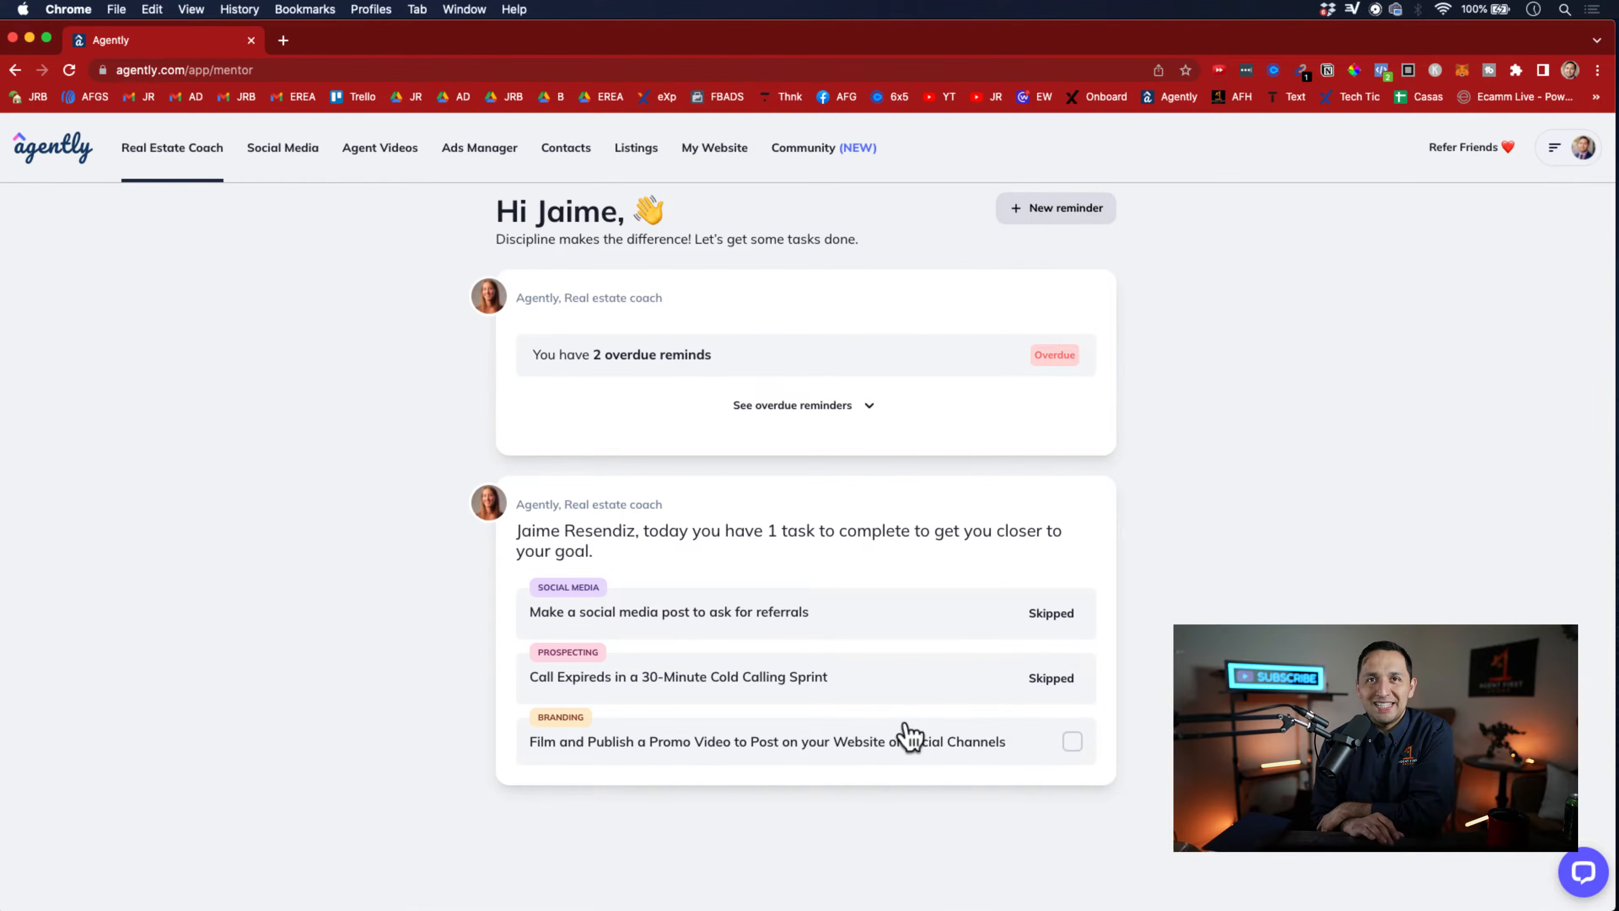
Open the "Film and Publish a Promo Video" task and review its explanation and example video
click(827, 768)
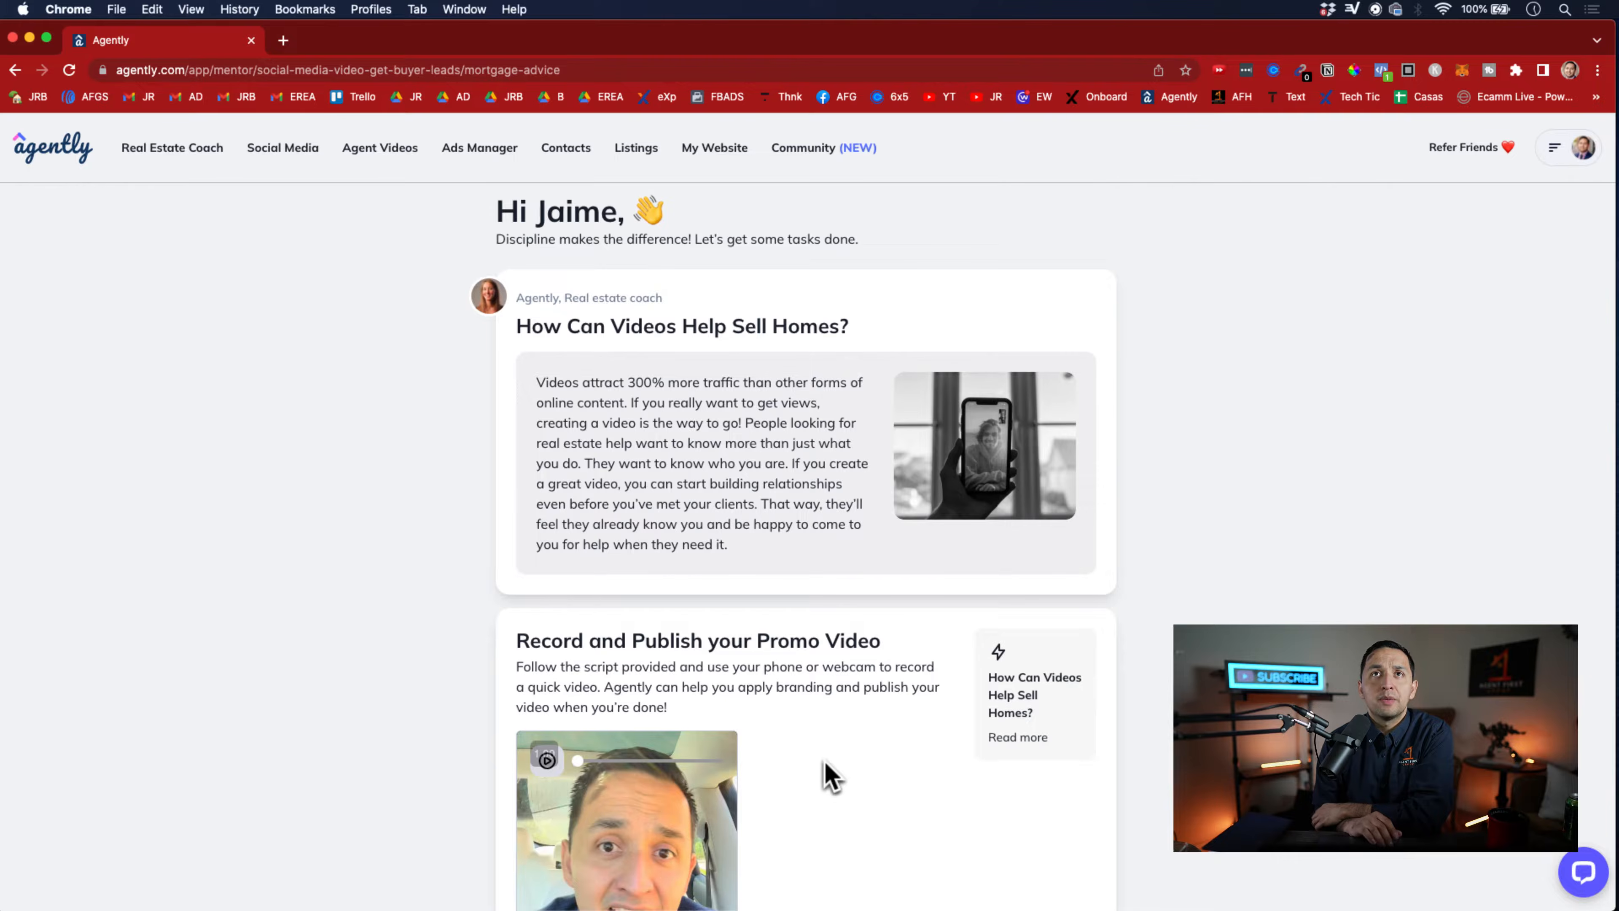
scroll(800, 354, down, 2)
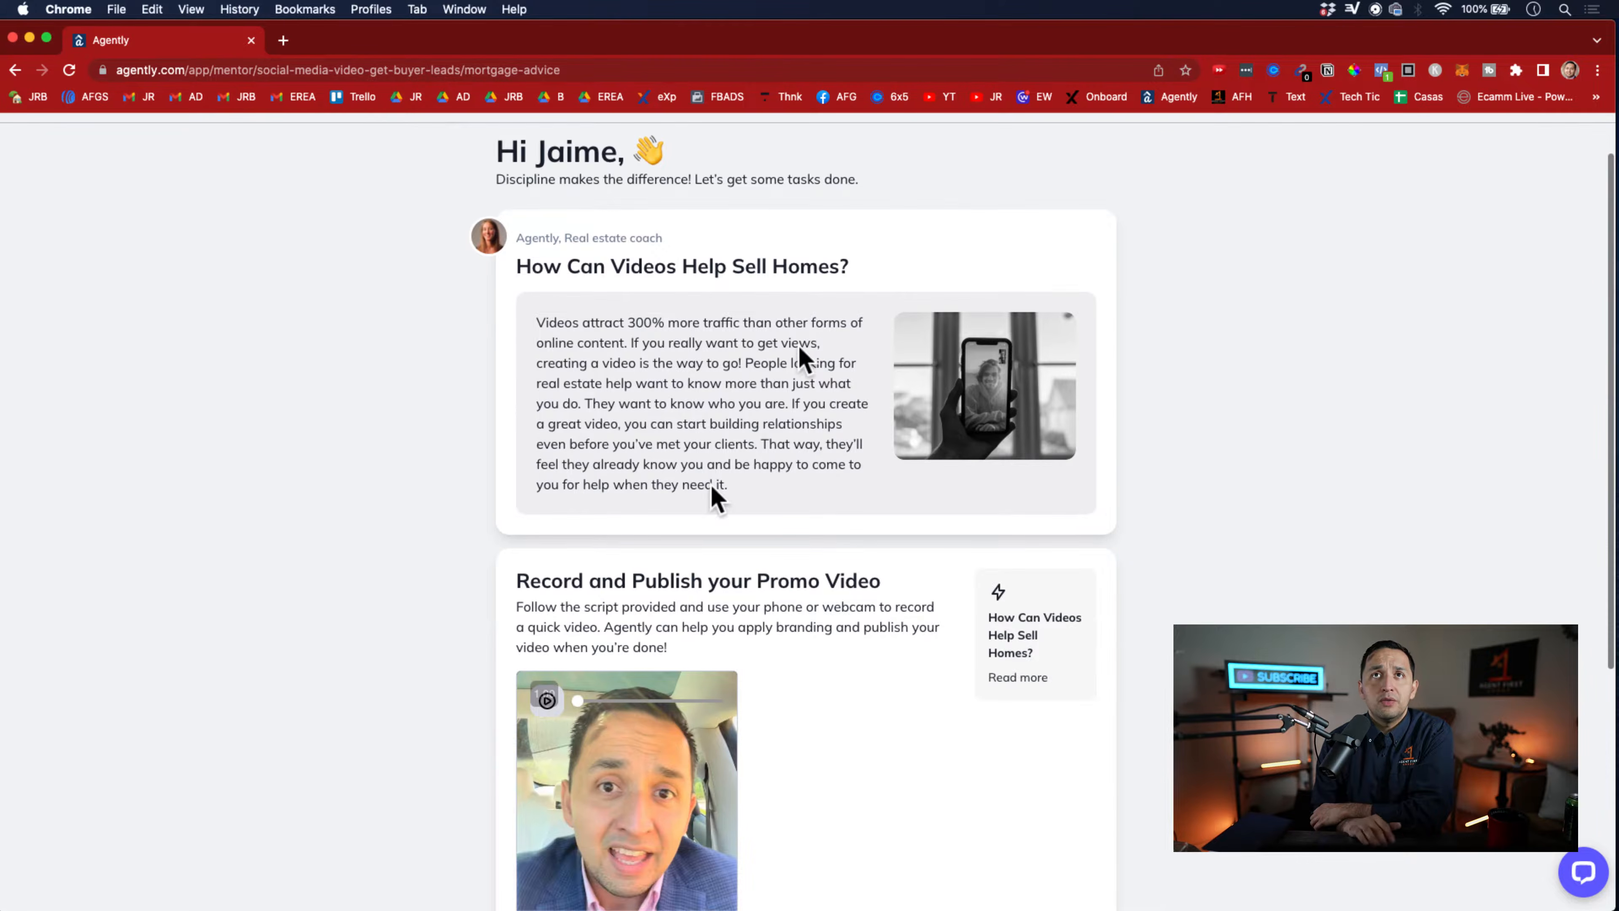
scroll(709, 550, up, 2)
scroll(709, 550, down, 7)
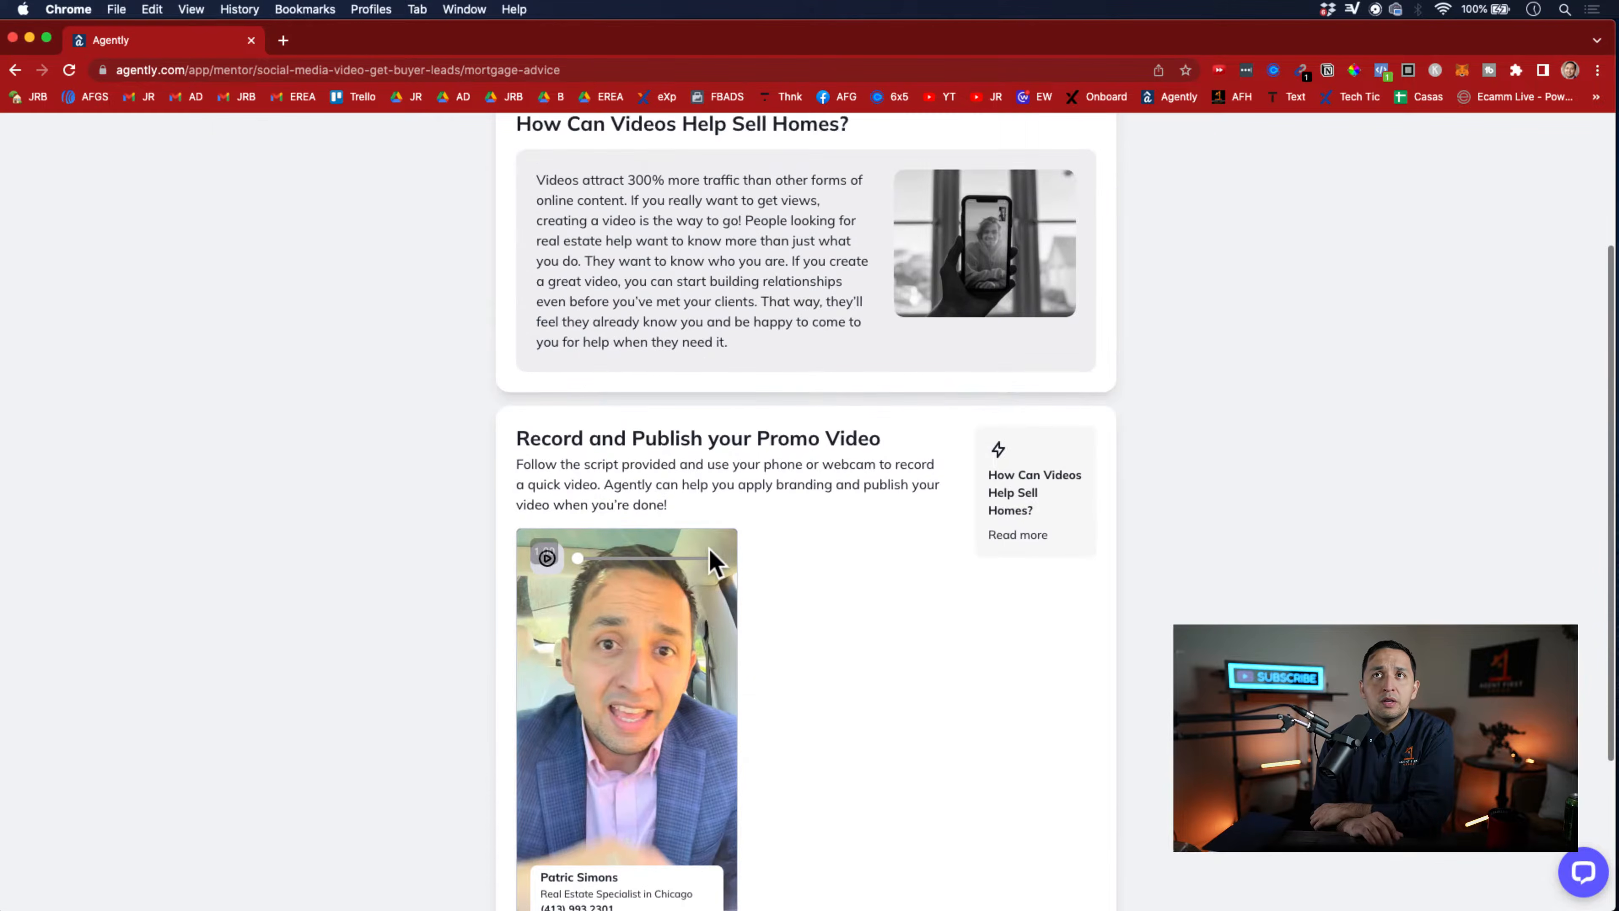
scroll(709, 548, down, 1)
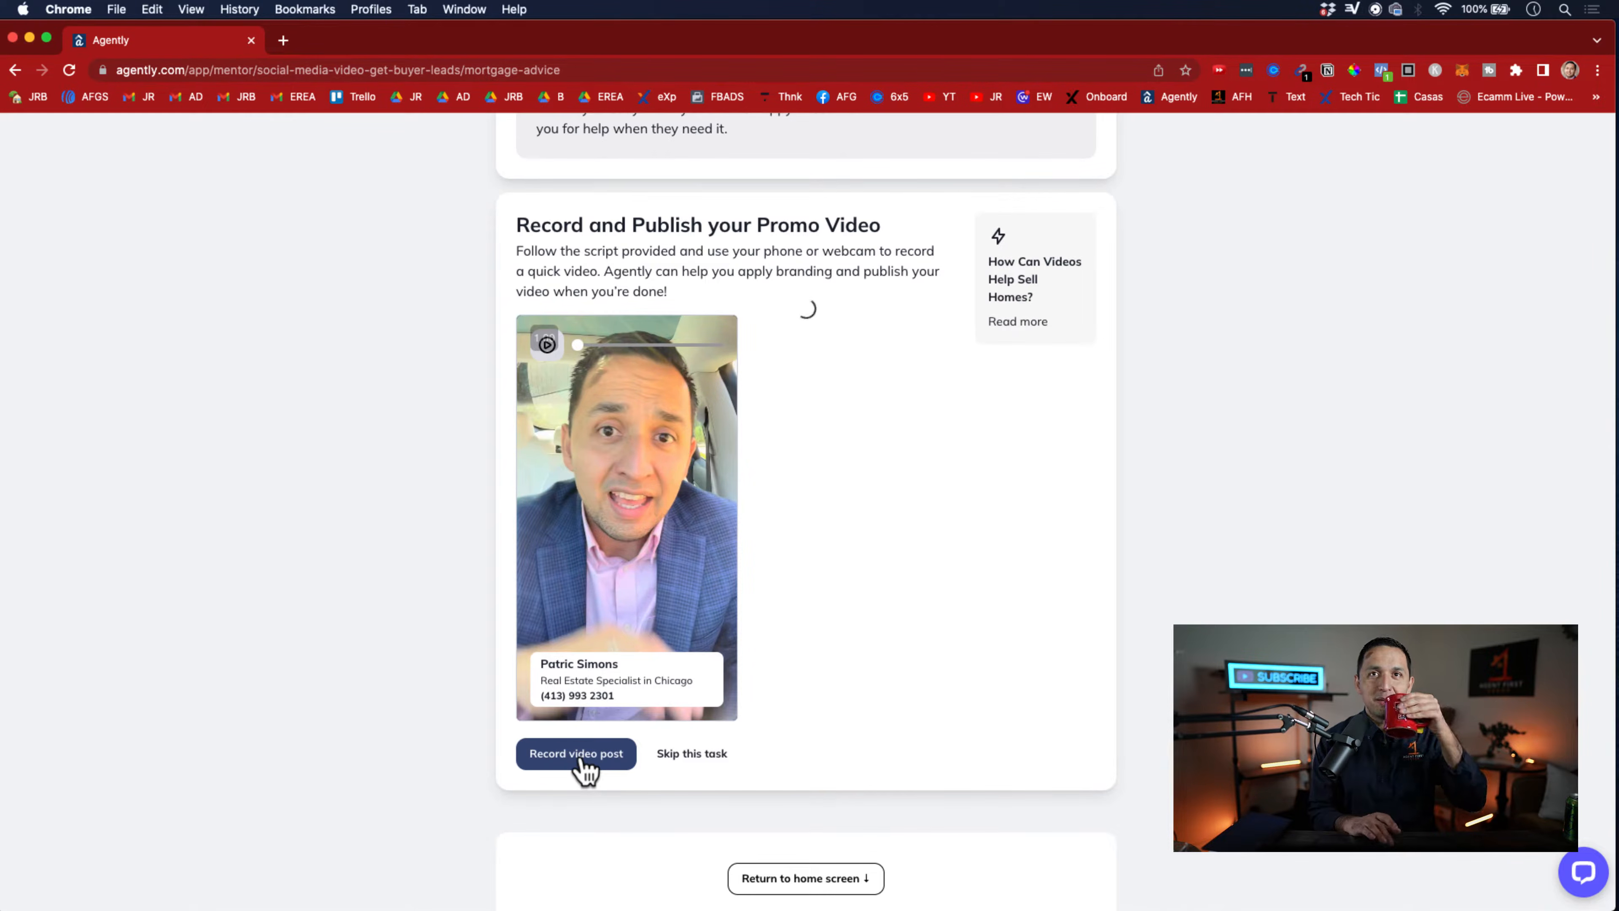
Open the "Mortgage advice" video guide, preview the webcam recorder, and leave it without recording
click(577, 754)
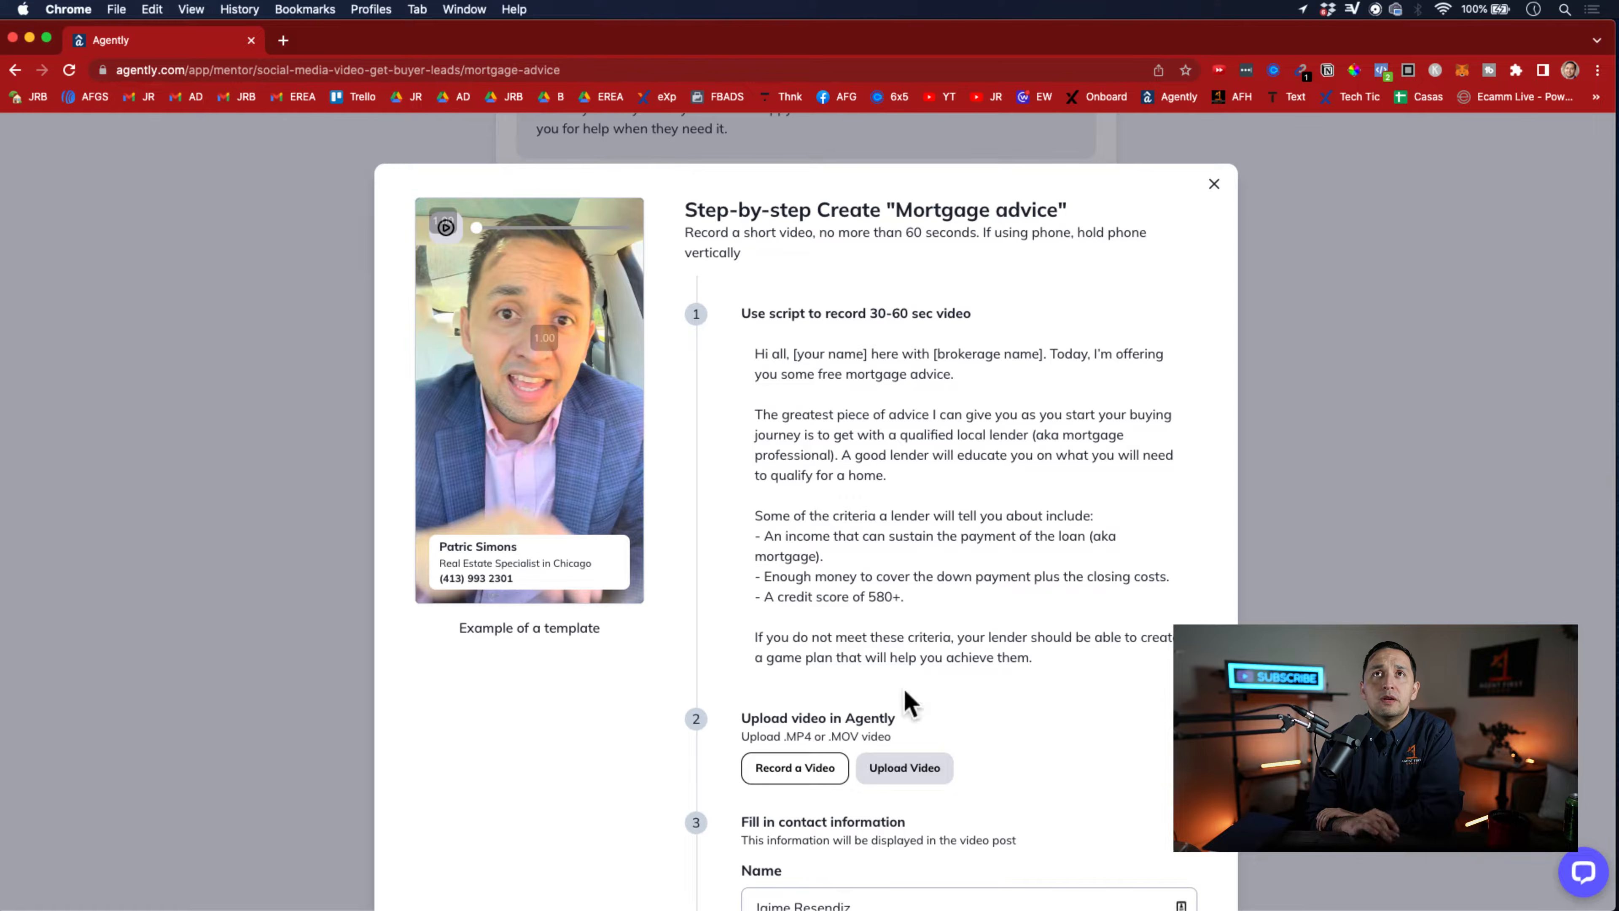
scroll(948, 450, down, 3)
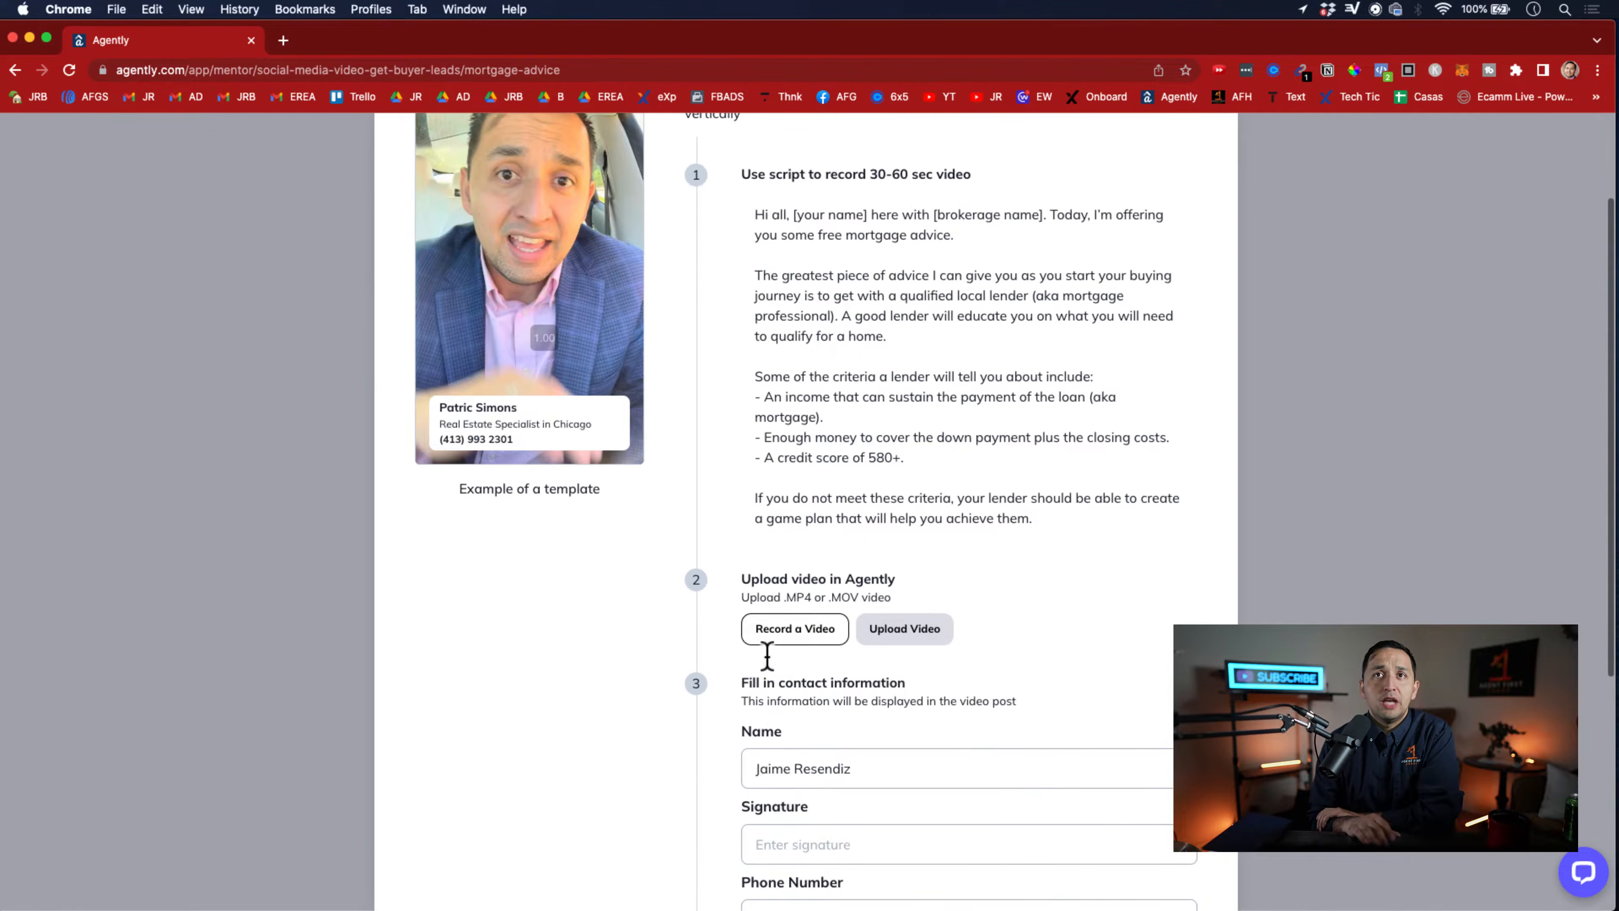
click(787, 648)
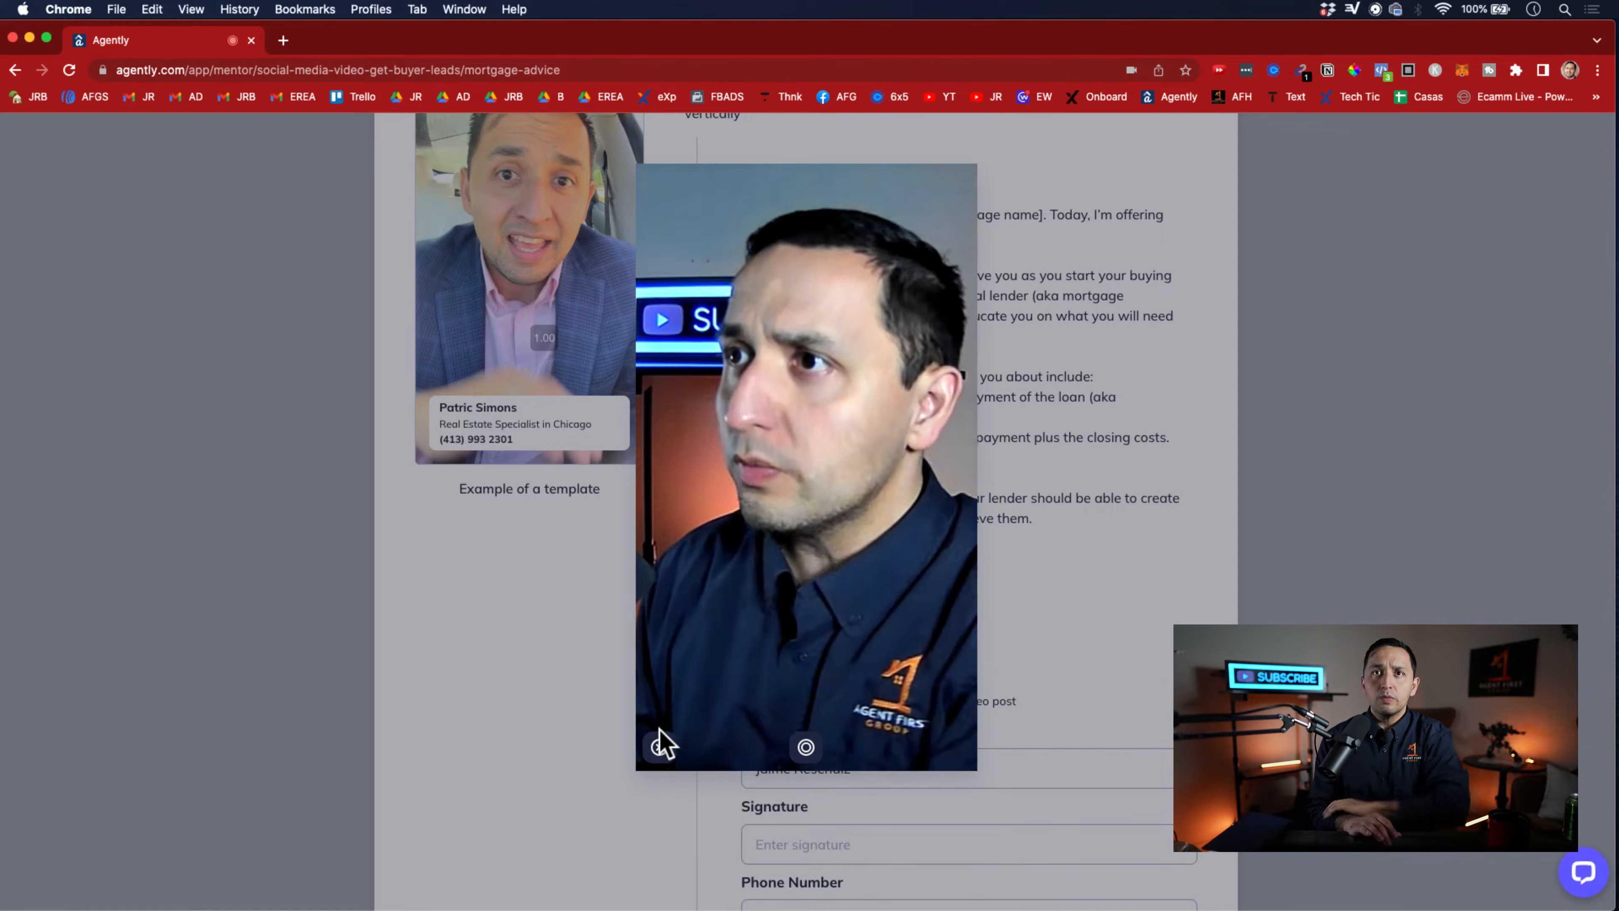
click(659, 747)
Review the "Mortgage advice" script, the video upload options, and the contact information fields of the video post
scroll(800, 510, up, 3)
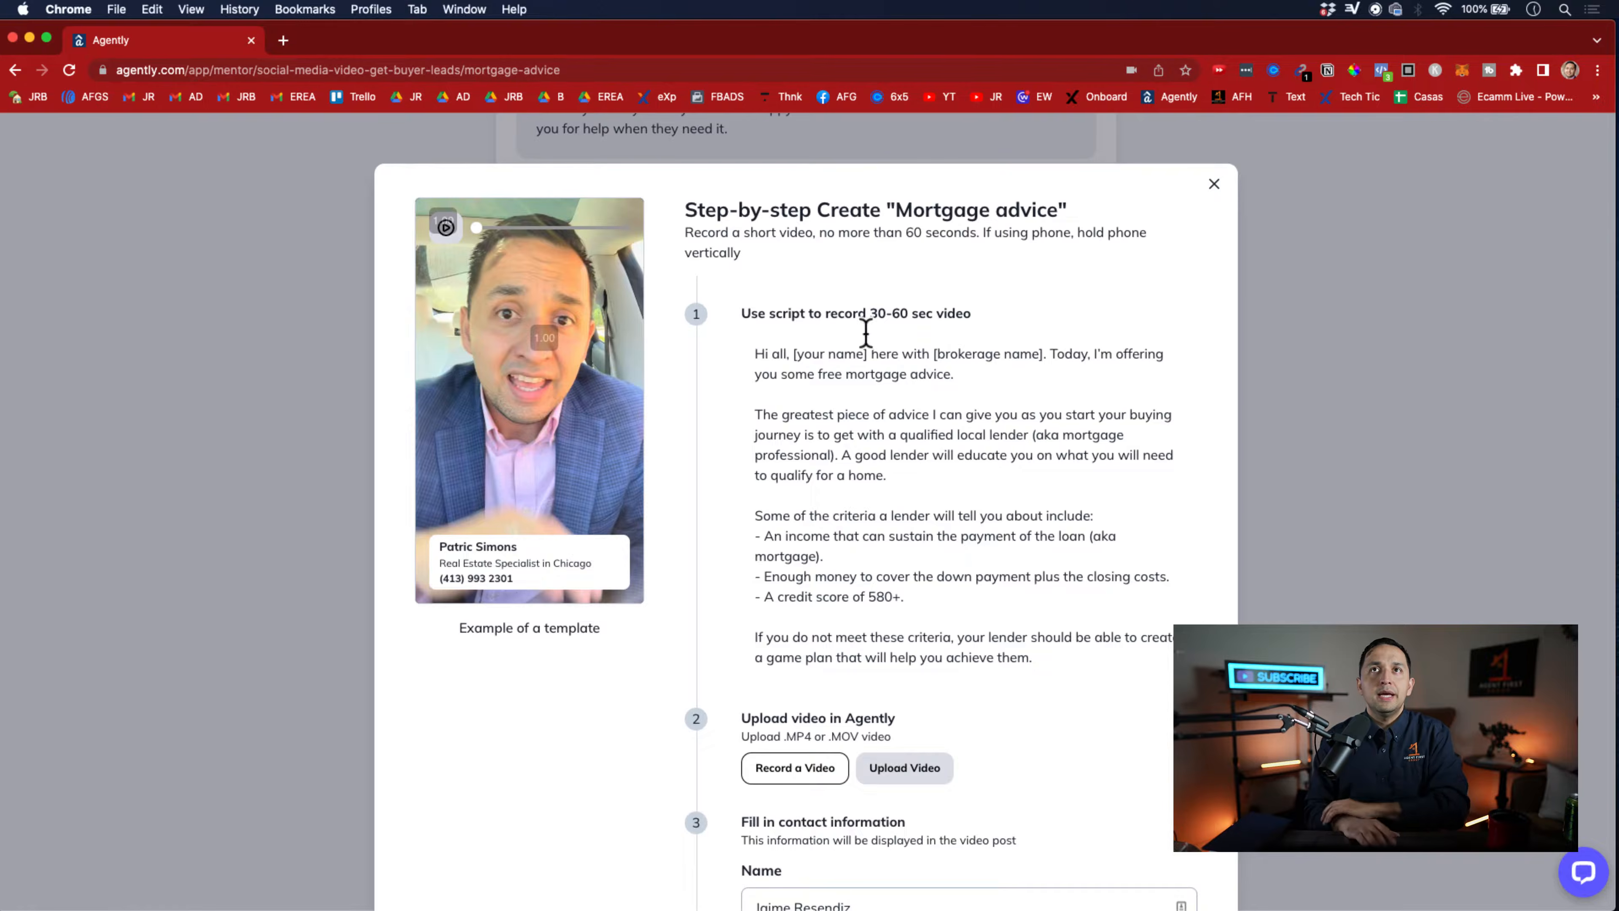
scroll(892, 561, down, 5)
scroll(889, 561, up, 5)
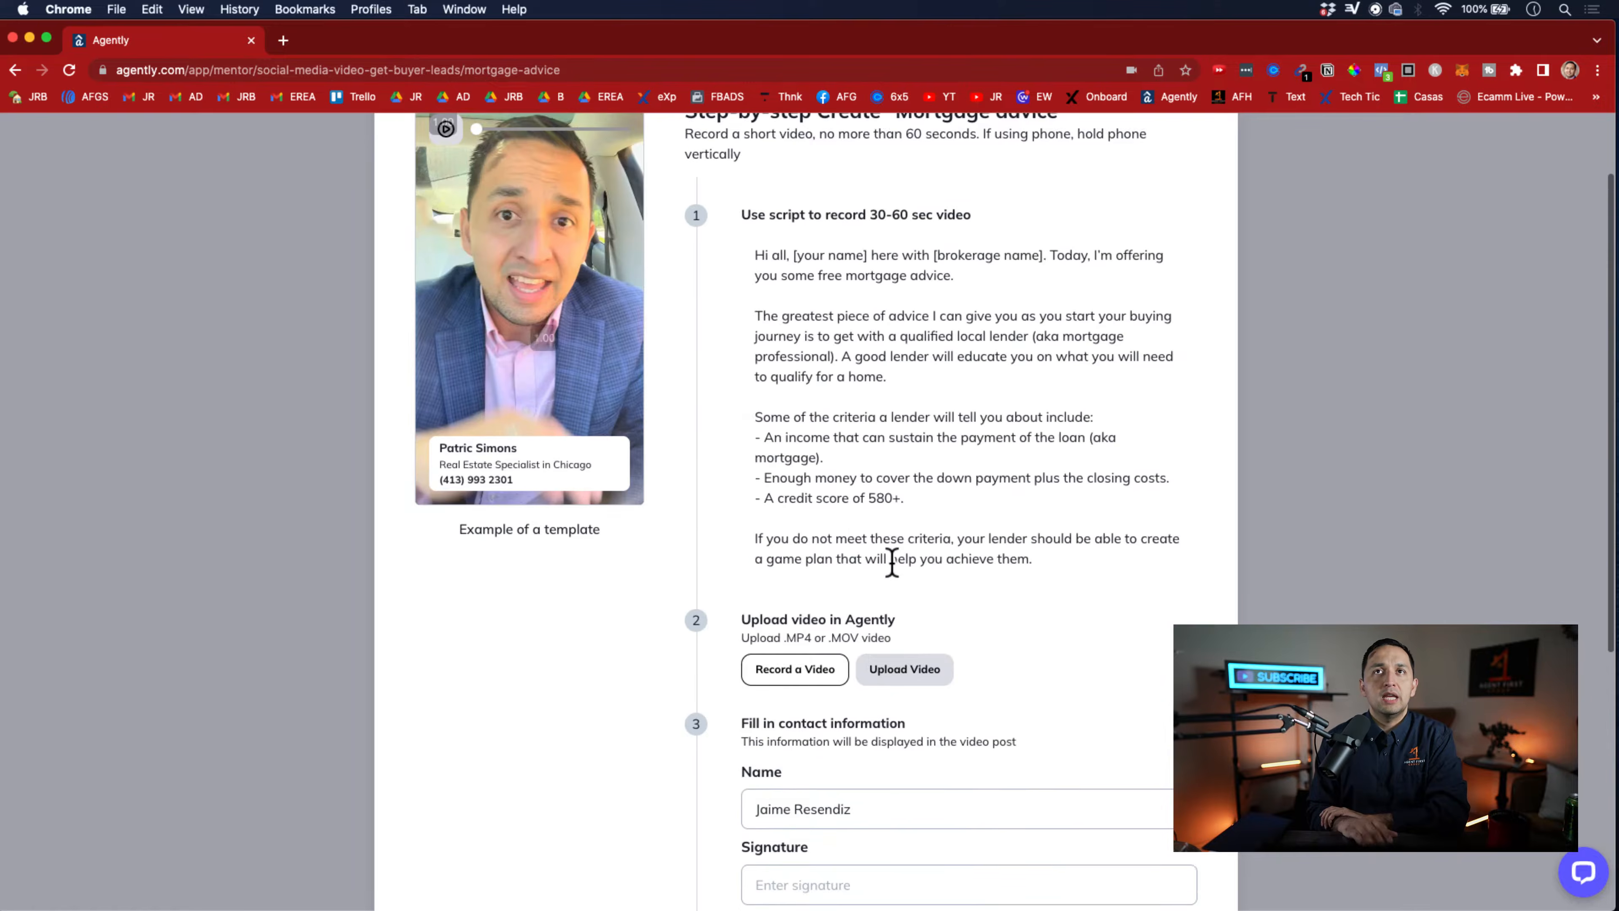
drag(1032, 602, 723, 289)
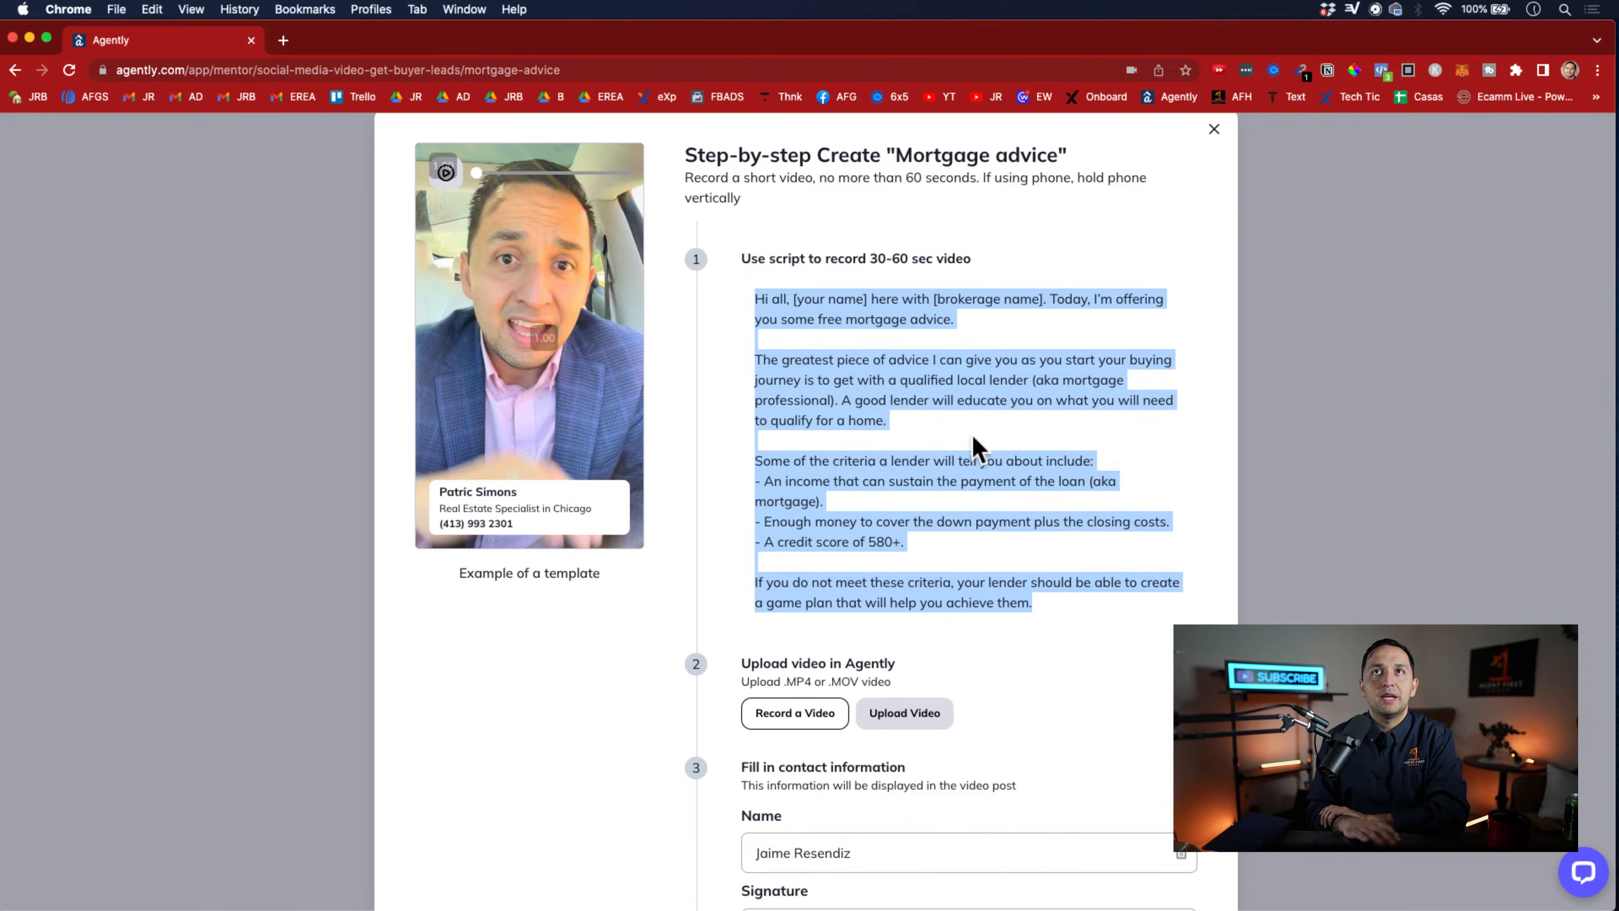
click(994, 454)
scroll(996, 453, down, 3)
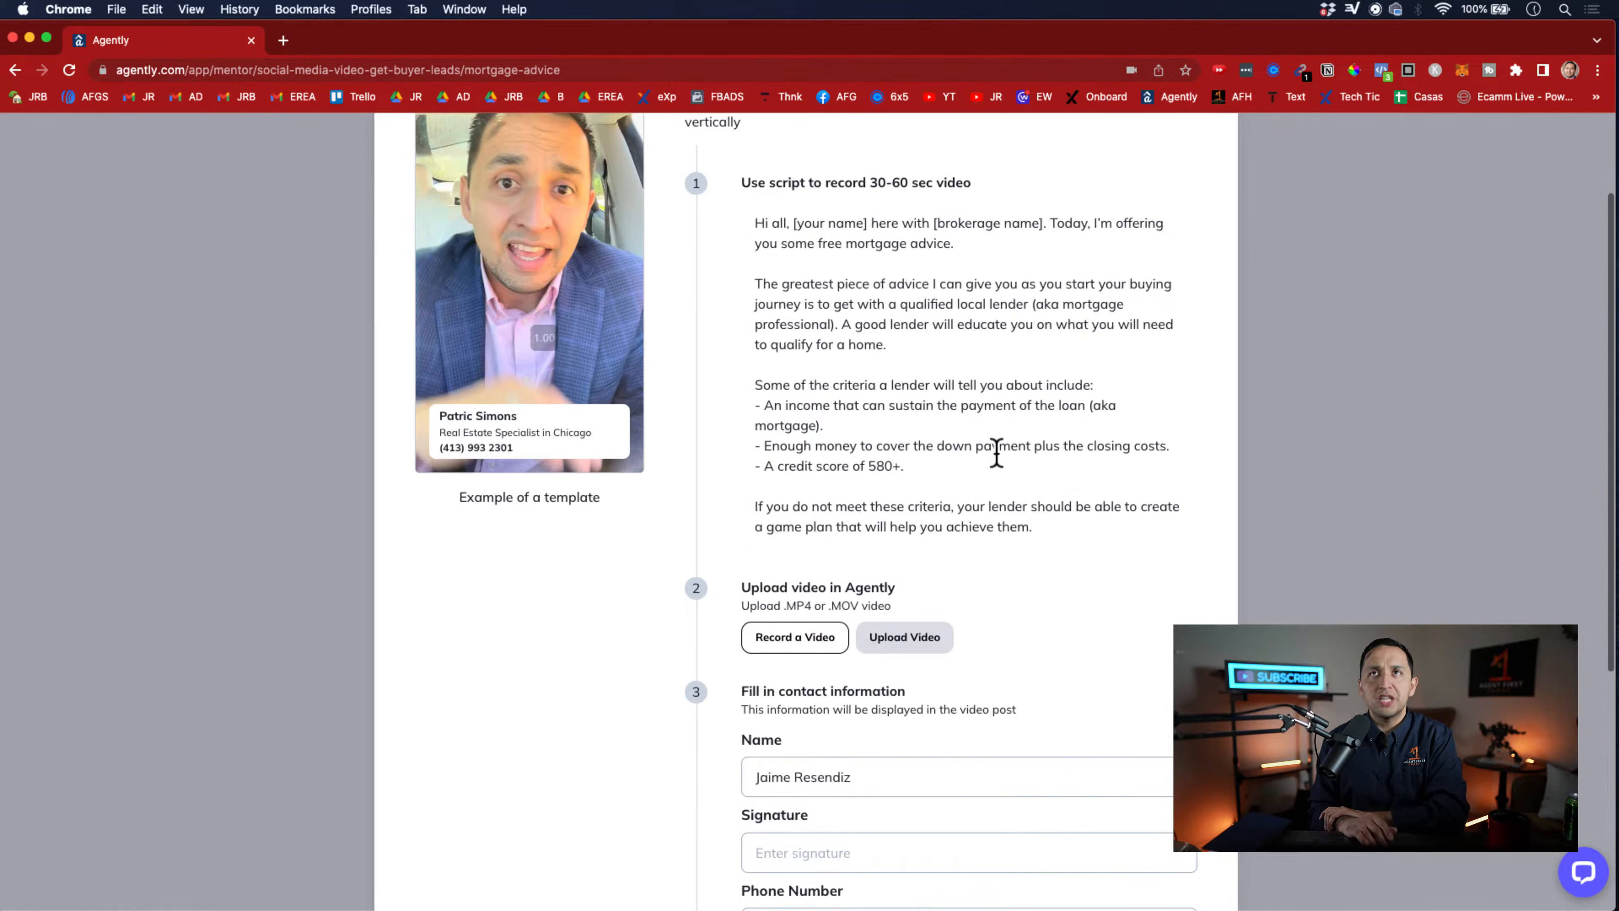
scroll(996, 453, down, 2)
scroll(995, 452, down, 4)
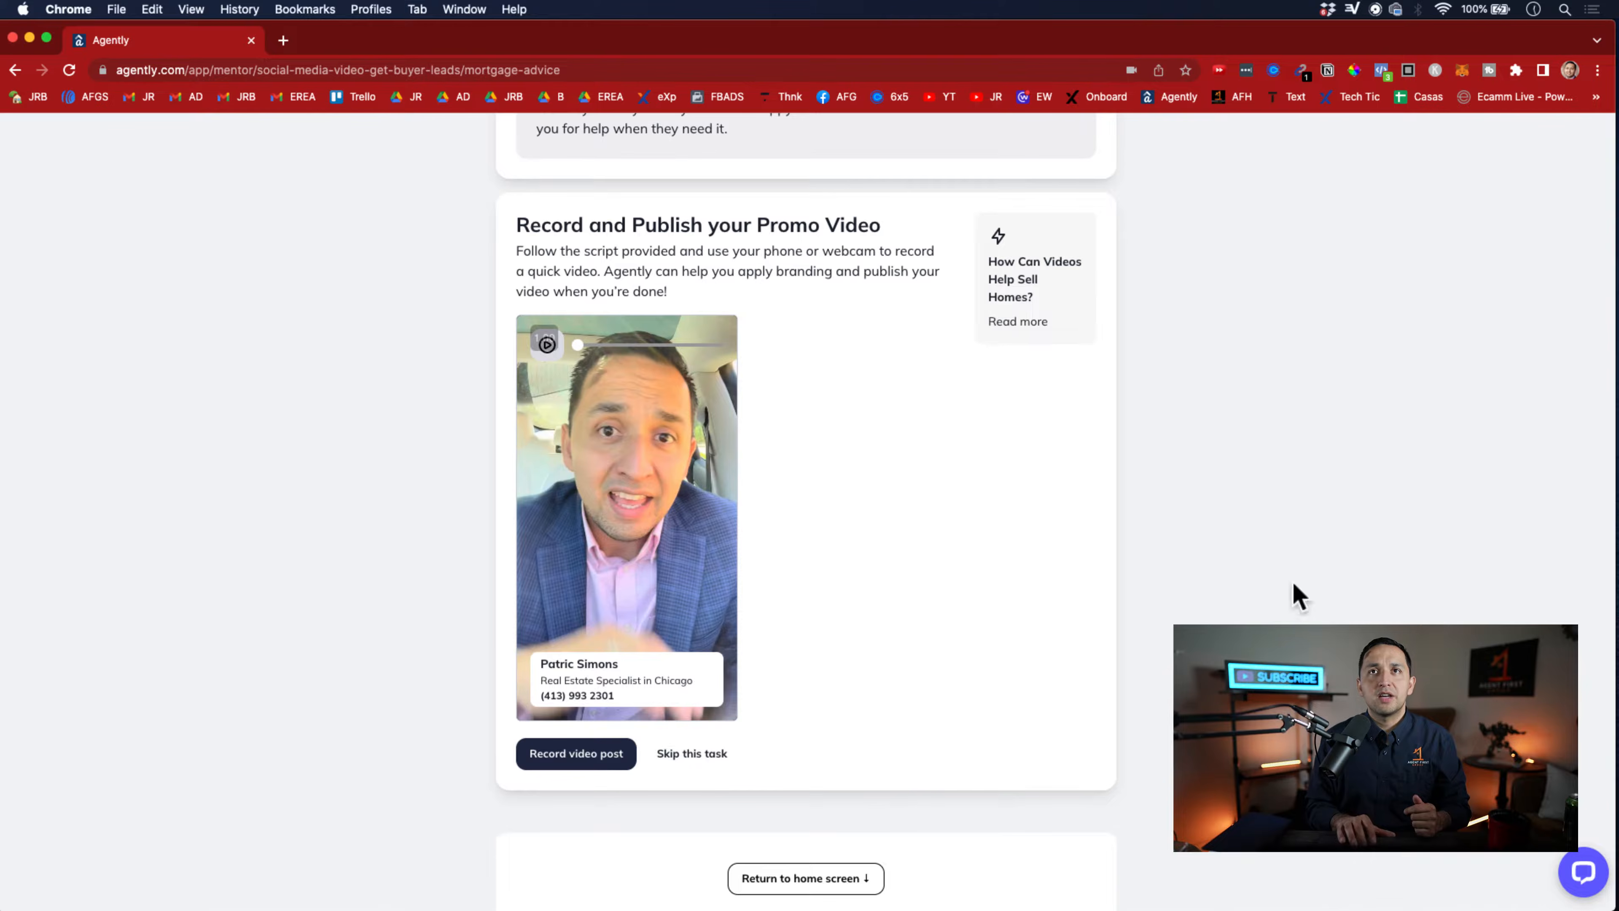
Close the video guide, skip the promo video task, and return to the coach home screen
scroll(957, 481, up, 1)
scroll(885, 607, down, 2)
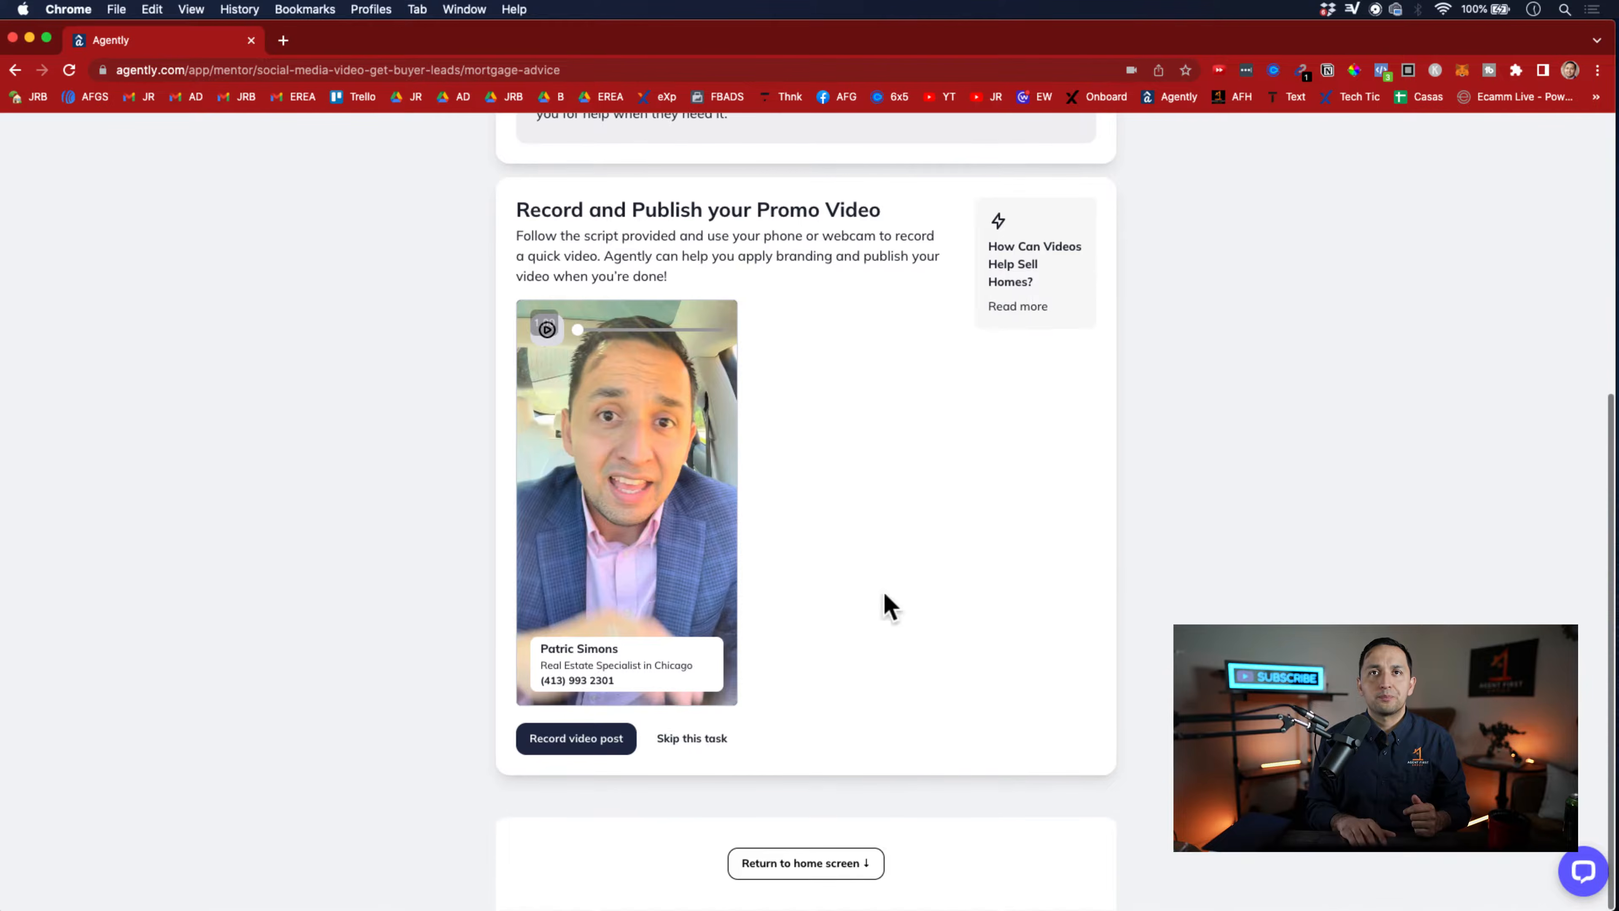
click(667, 733)
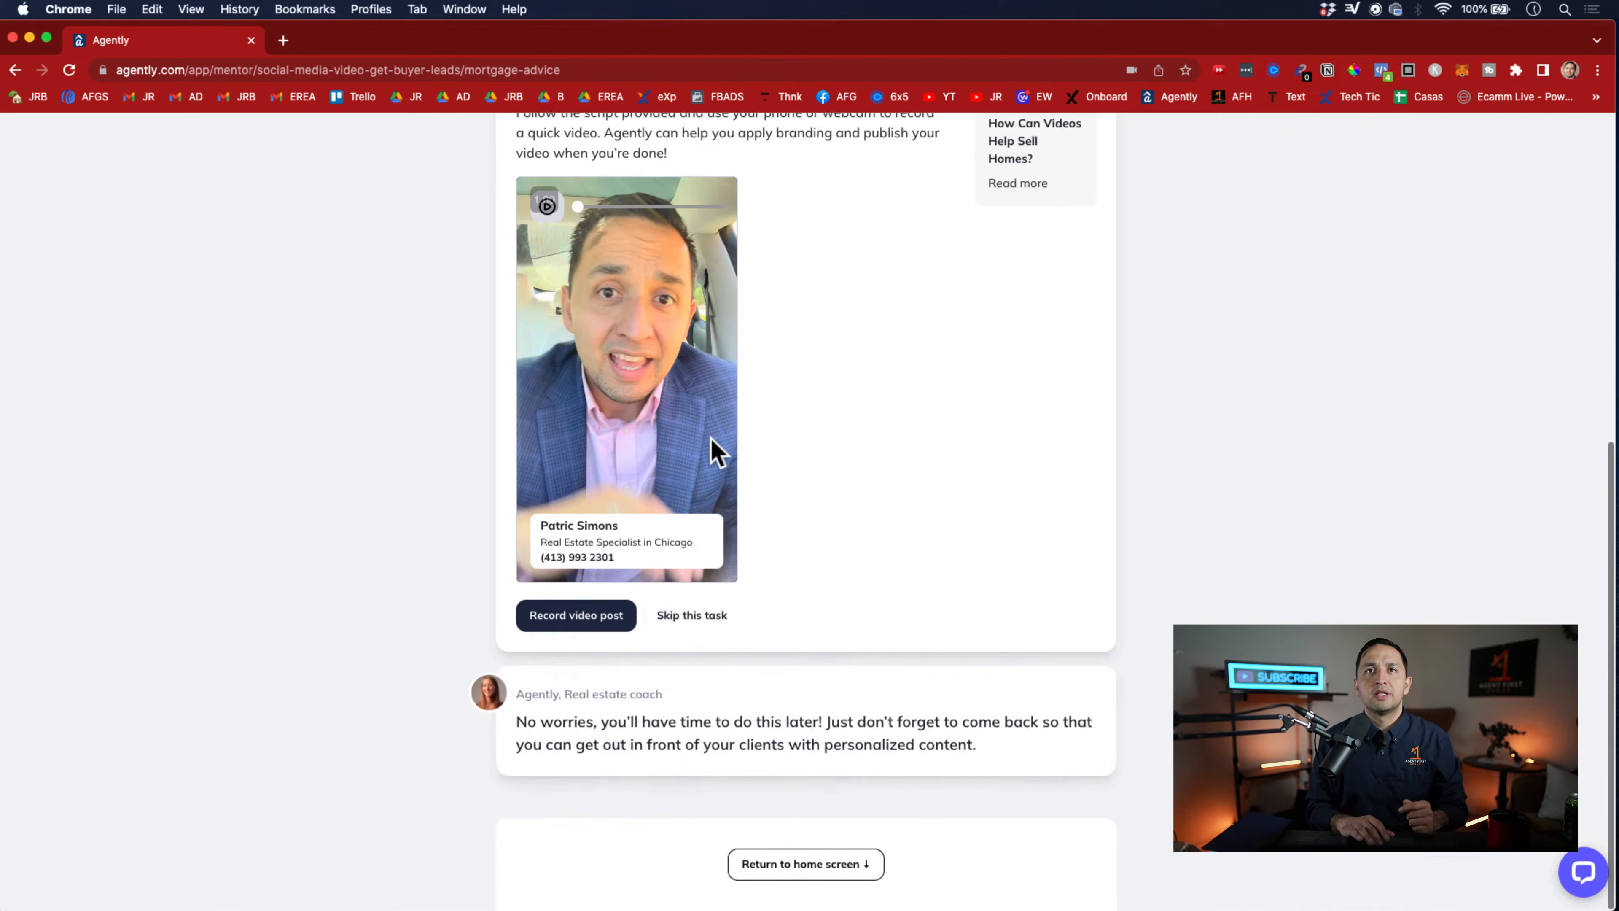
click(797, 858)
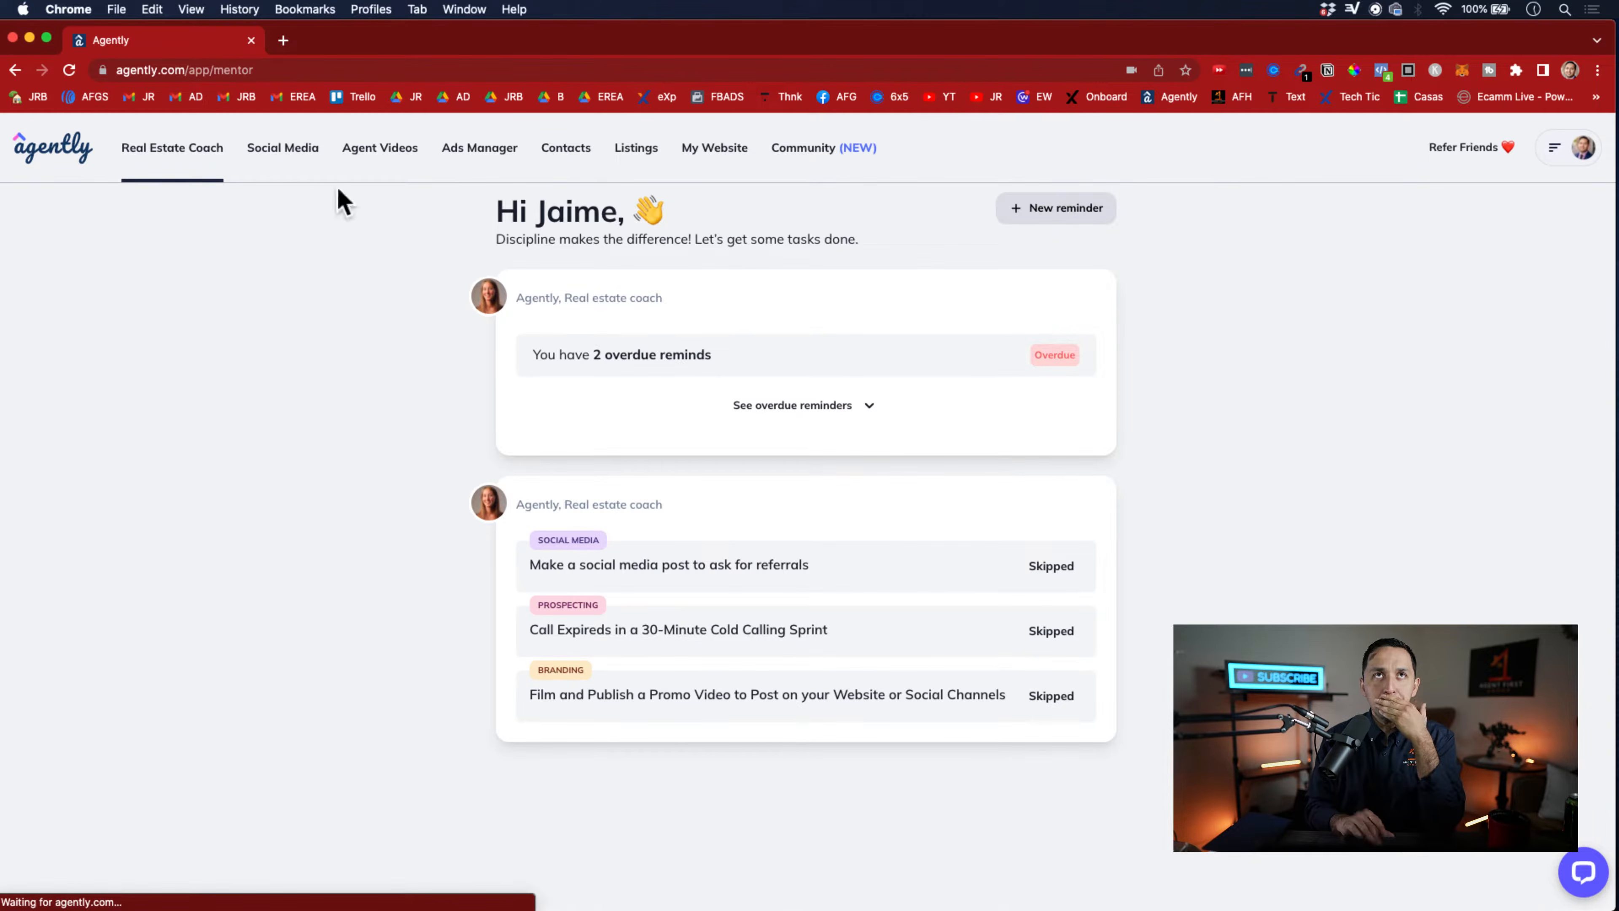
Look at the Agent Videos section and open the General Post templates in the Social Media section
click(293, 152)
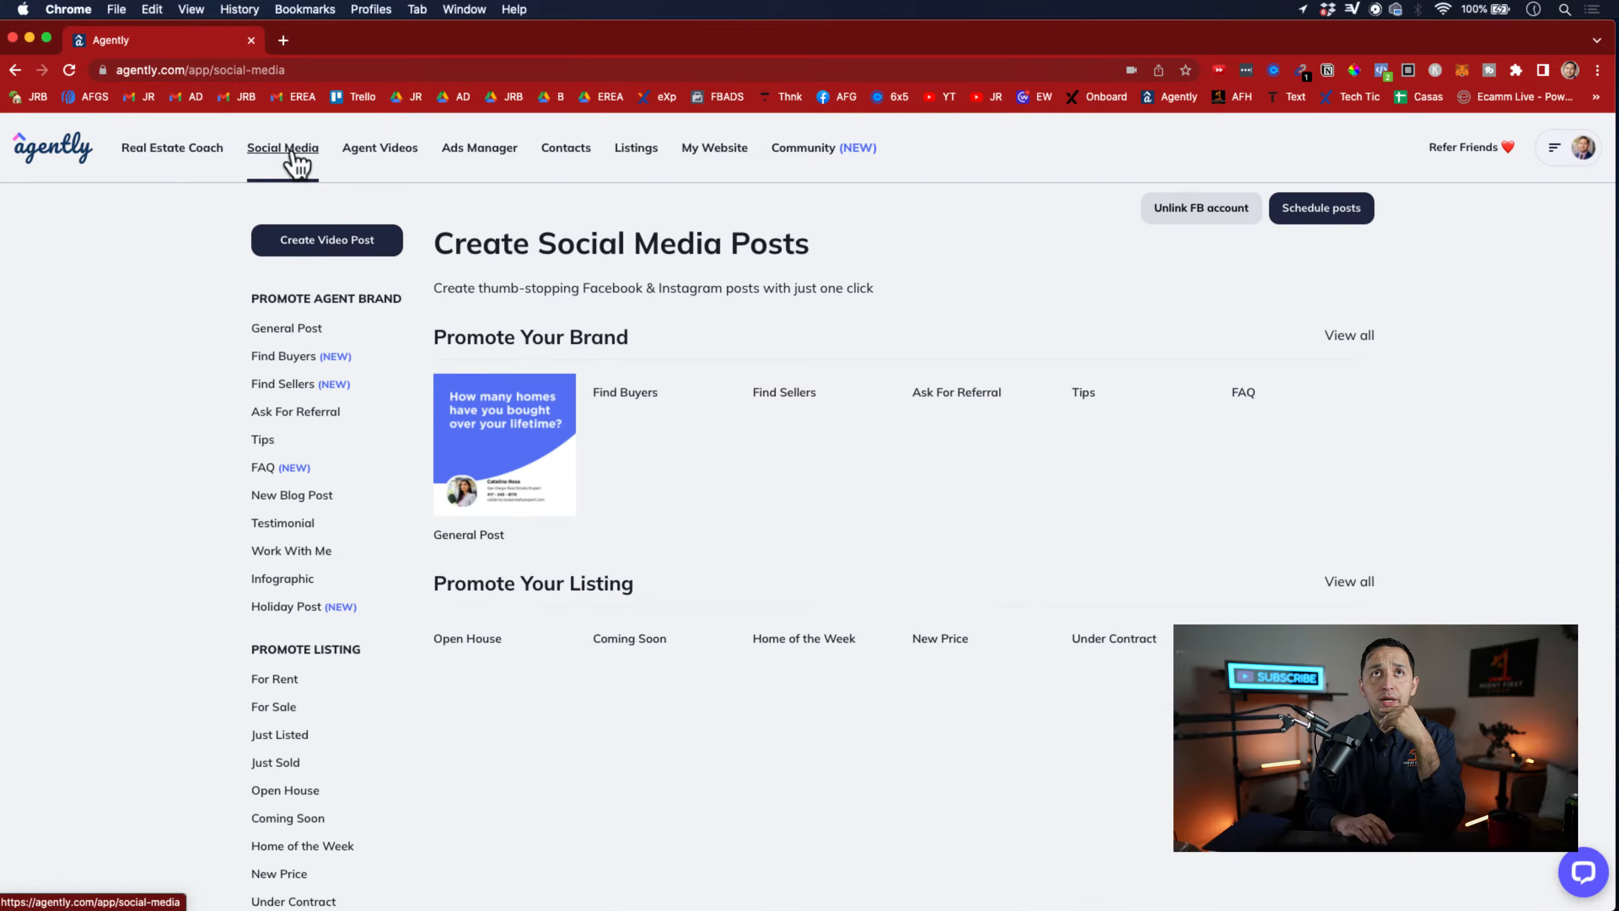
click(384, 152)
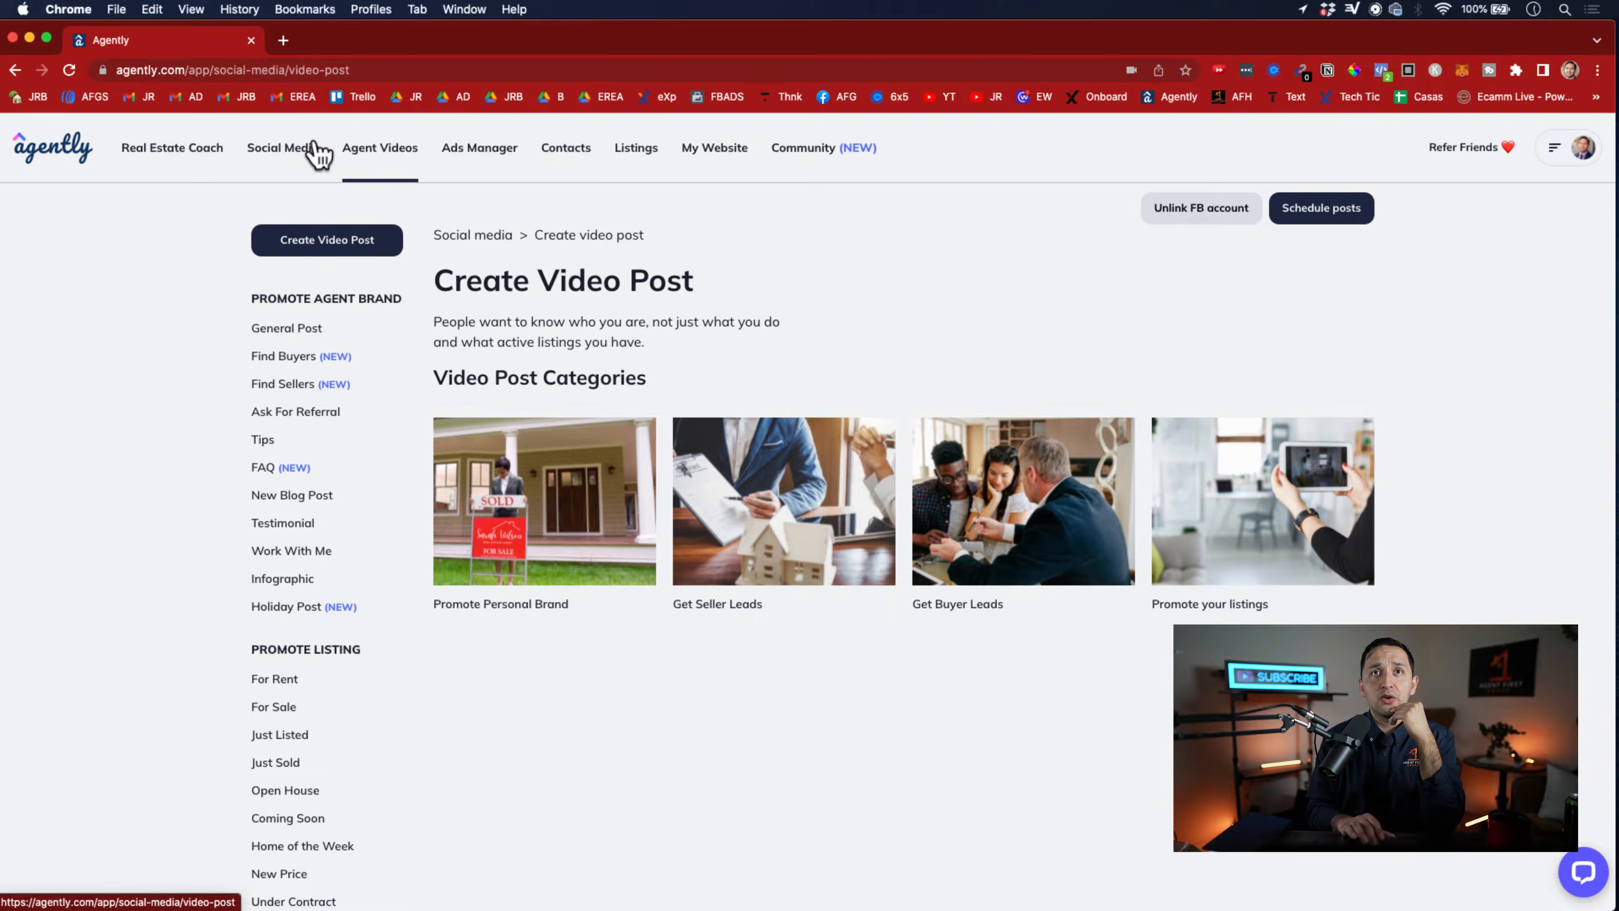
click(268, 163)
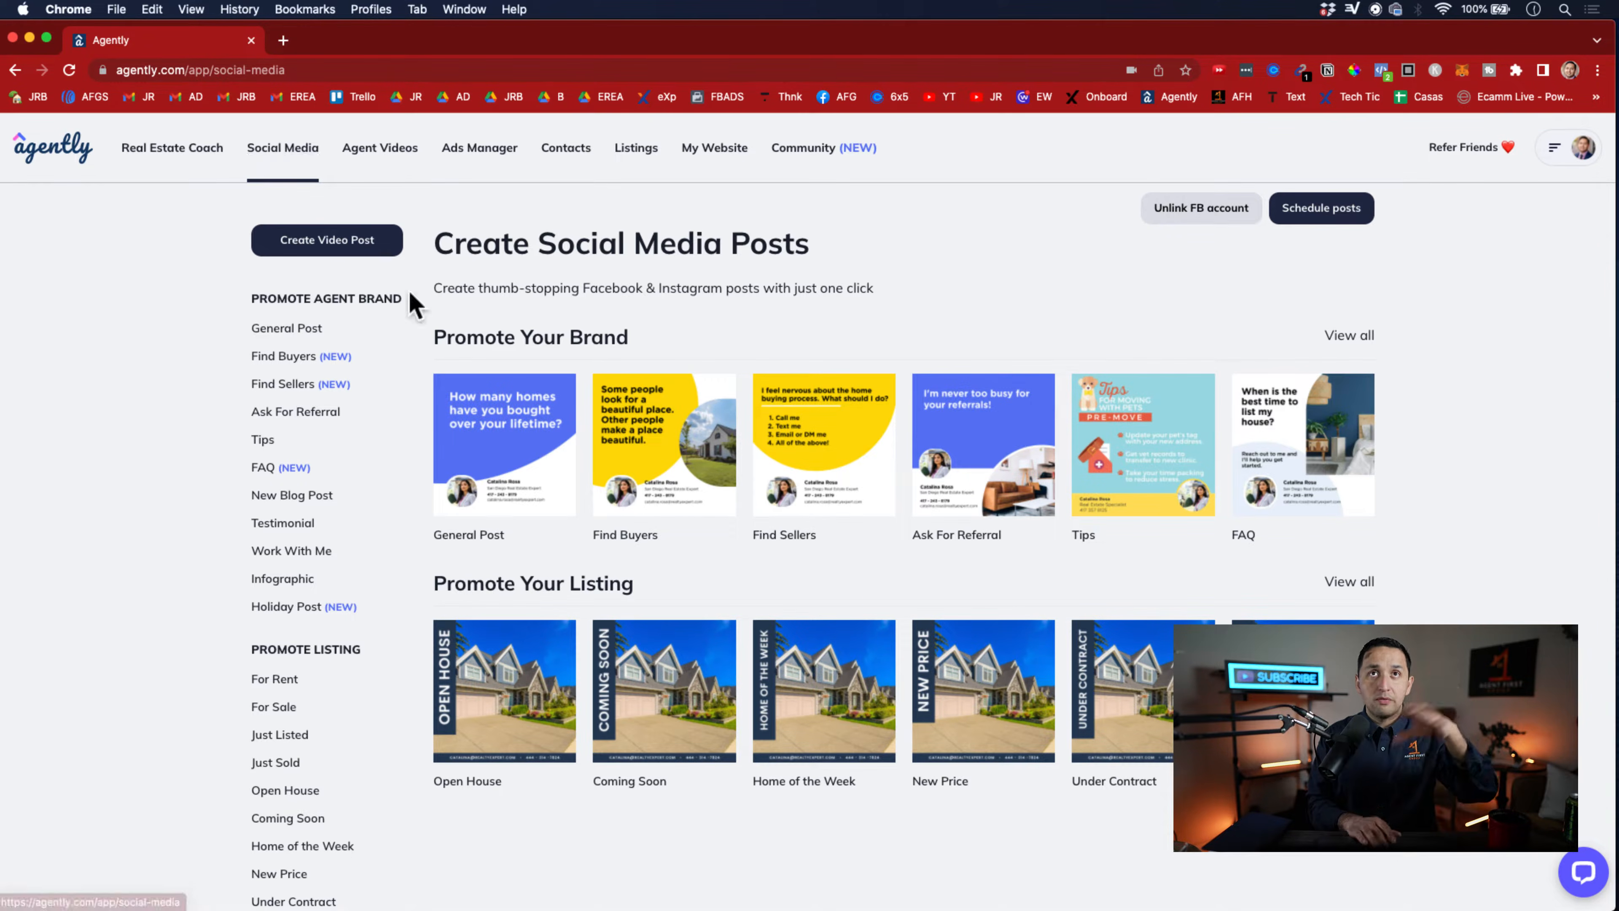
click(300, 327)
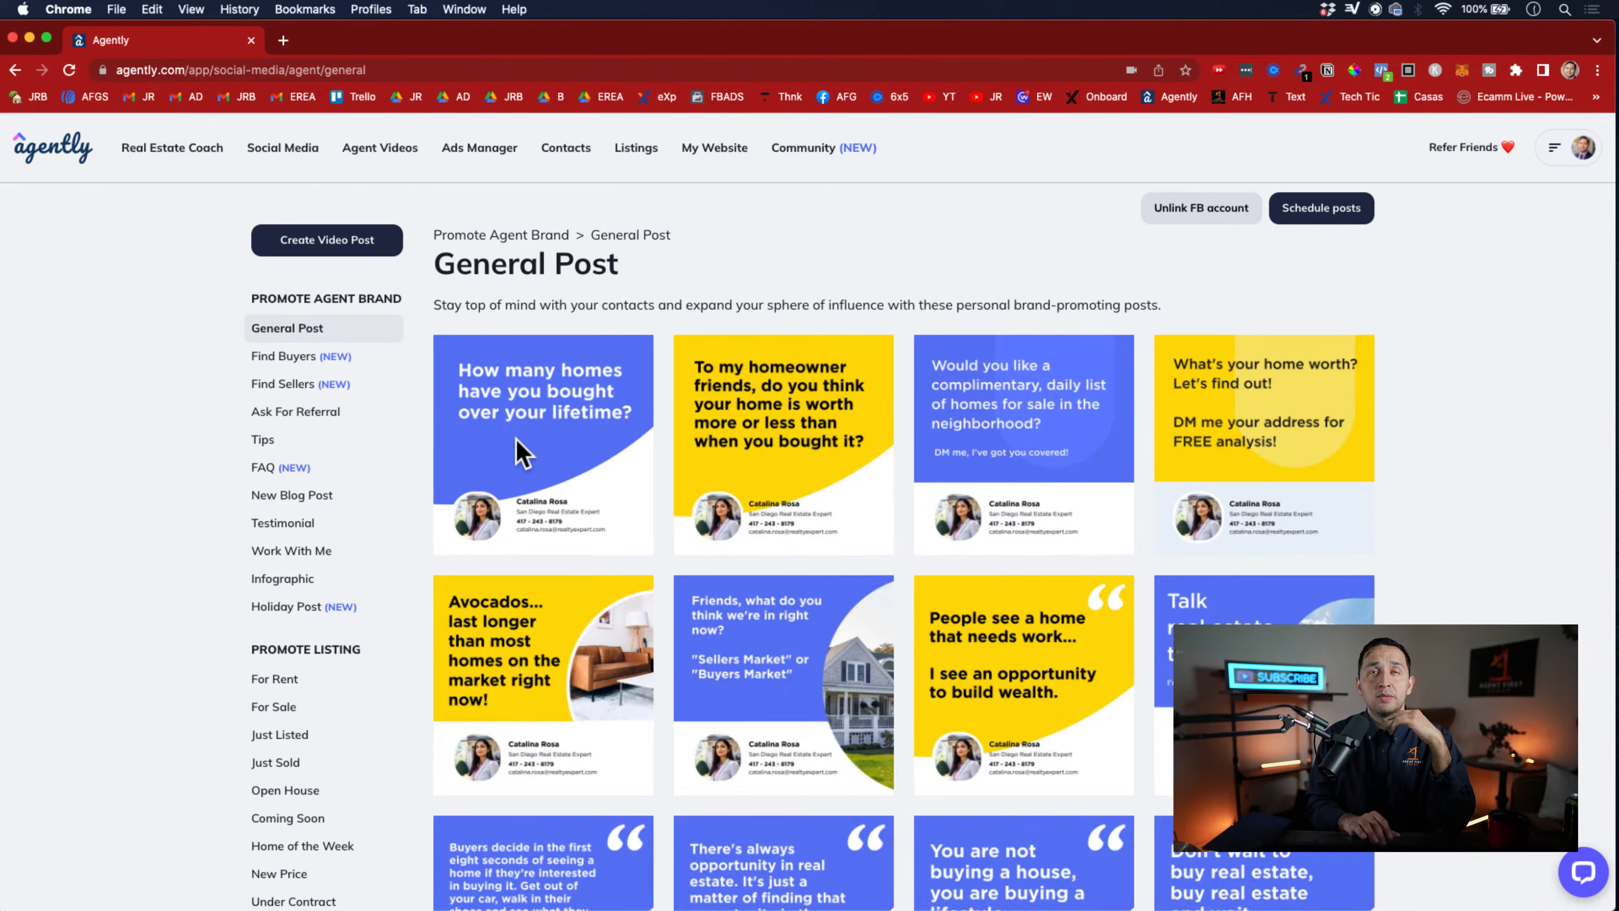
Open the "How many homes have you bought over your lifetime?" post and view the options for saving its image
click(576, 436)
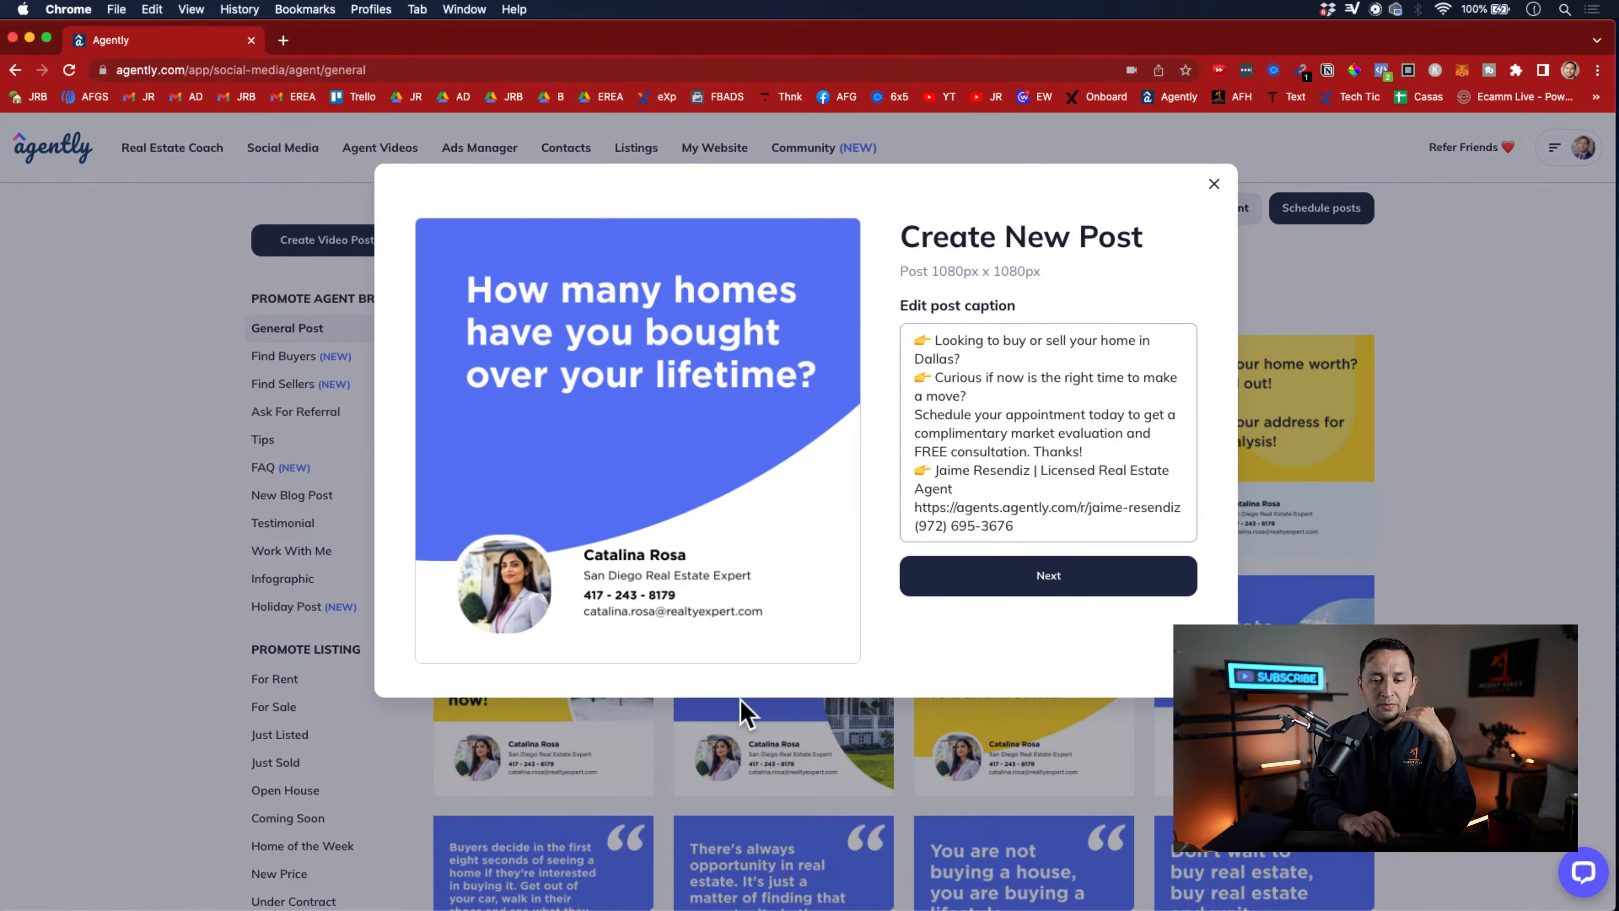
right_click(742, 455)
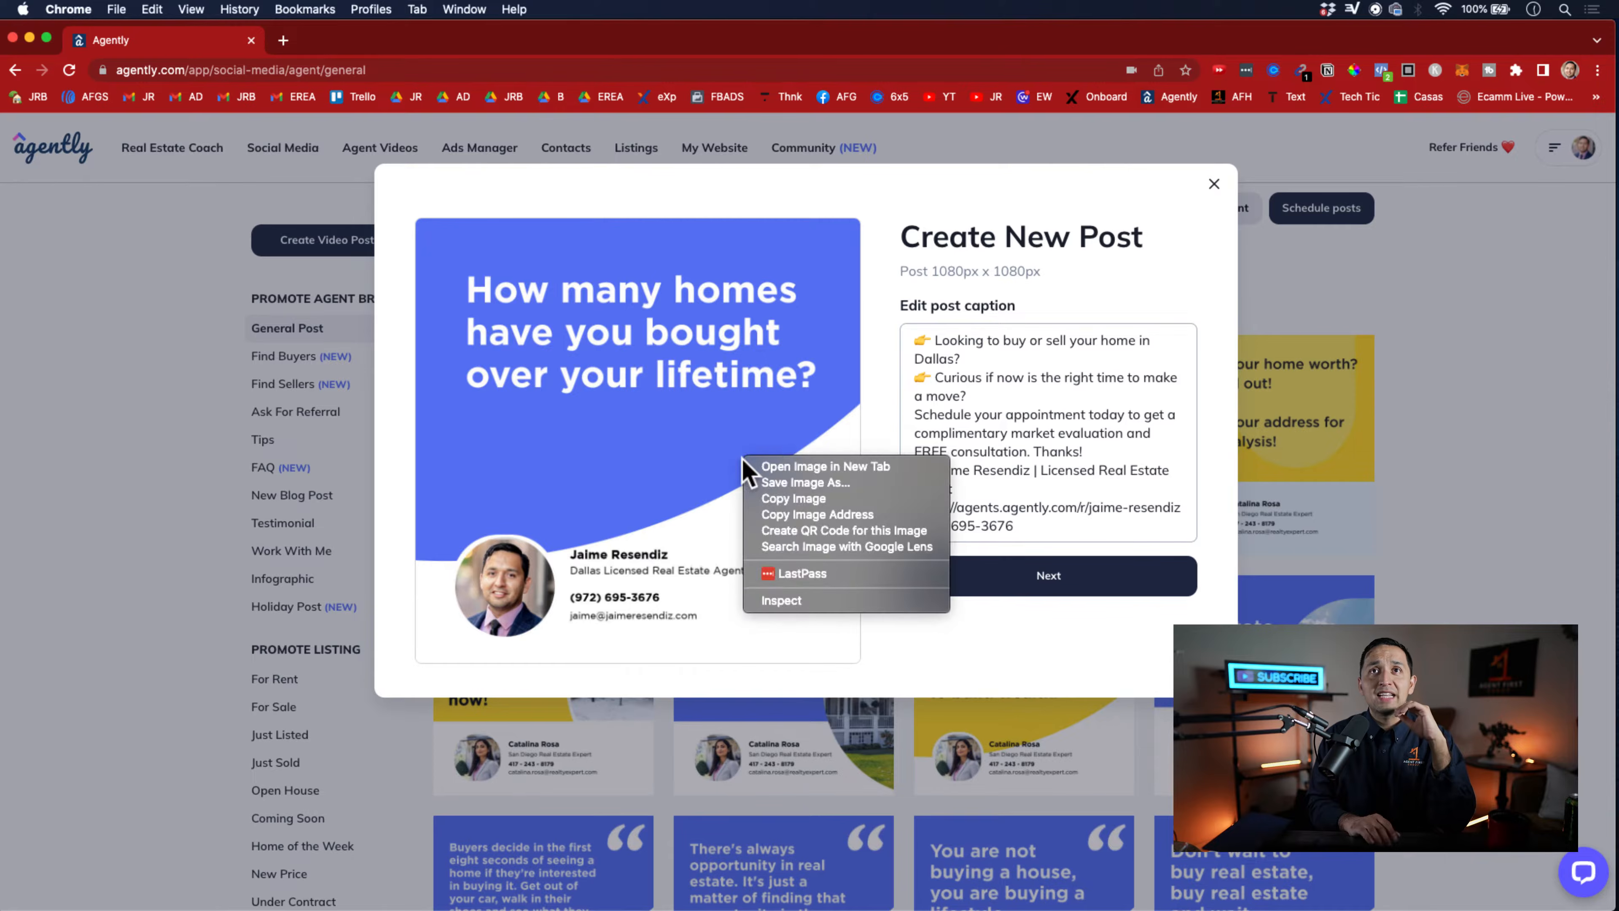
click(420, 475)
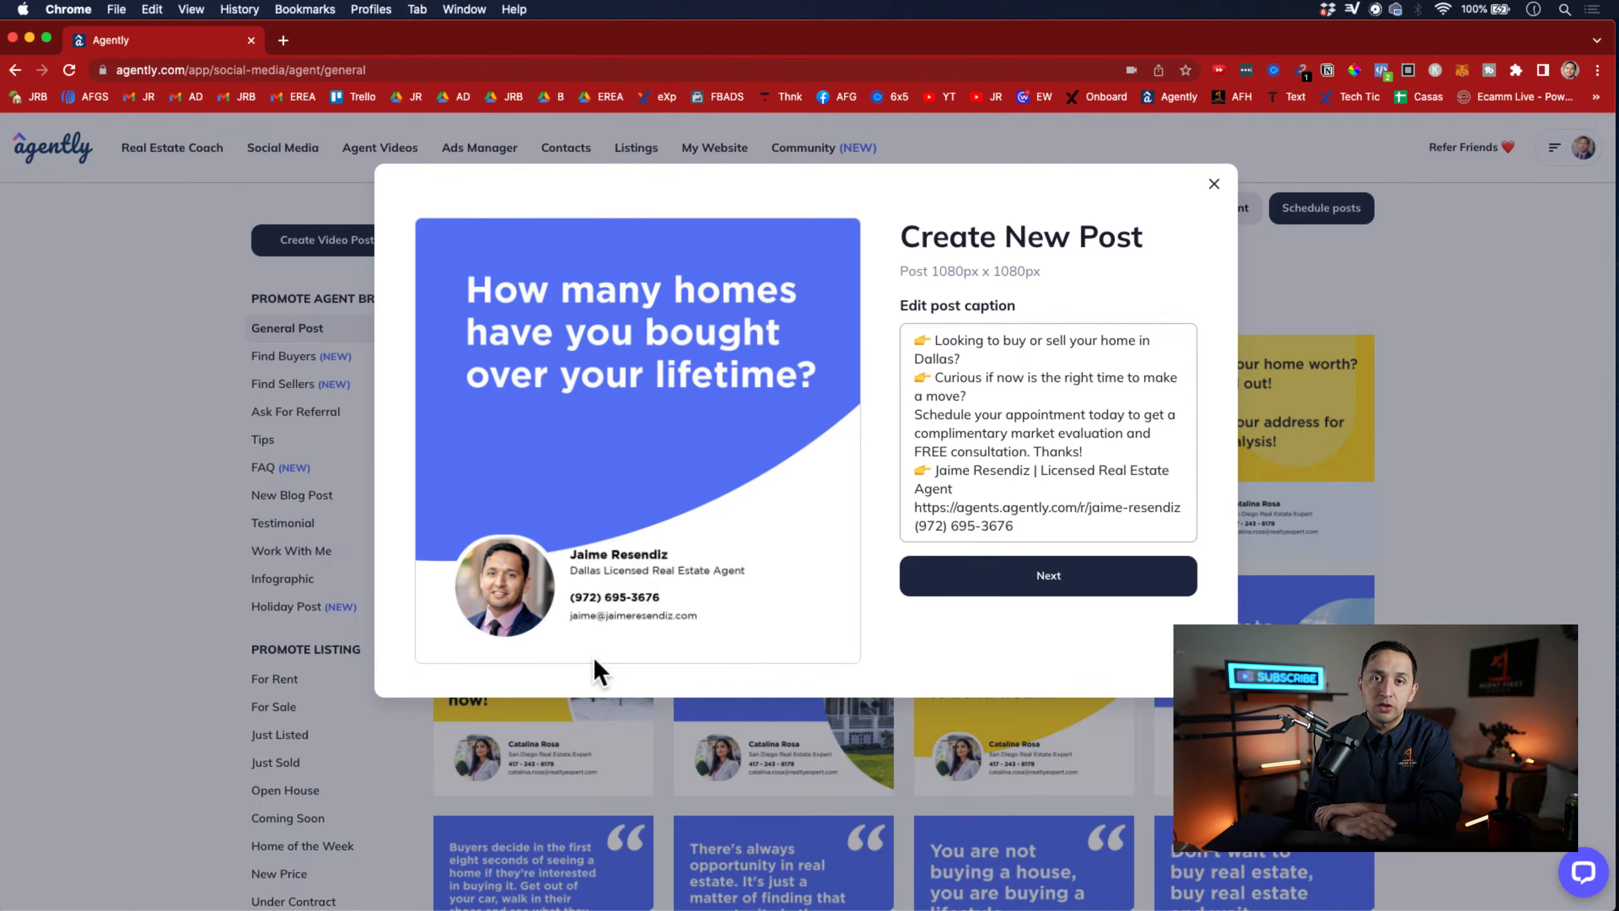
Highlight the post's entire prewritten caption for review and close the new post without publishing
triple_click(976, 386)
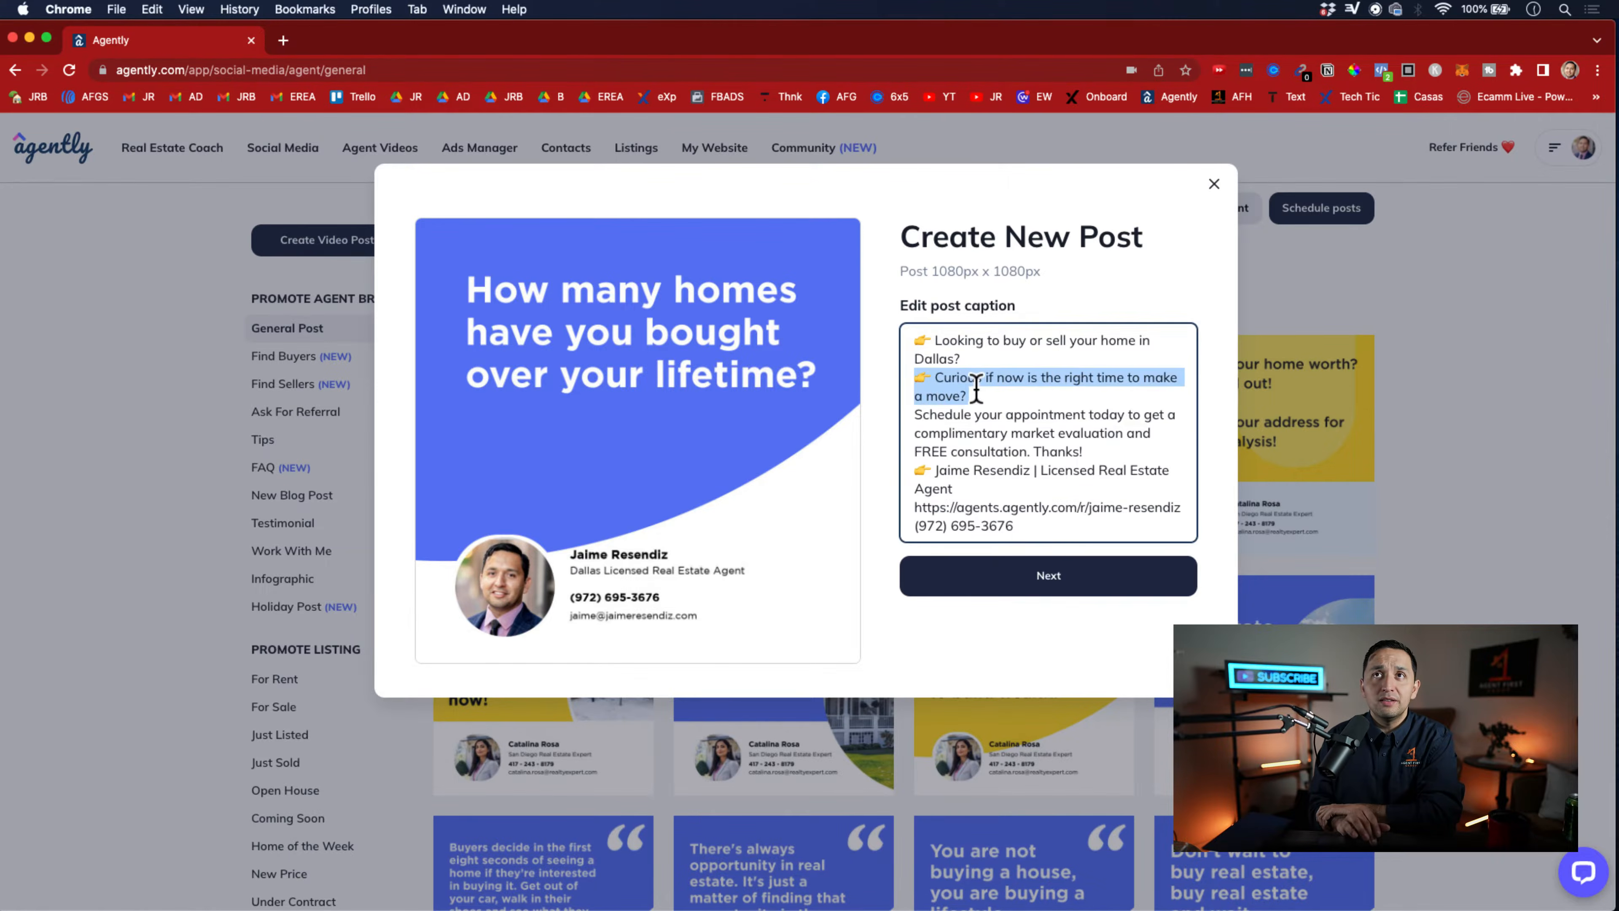
click(1026, 472)
drag(1041, 535, 892, 296)
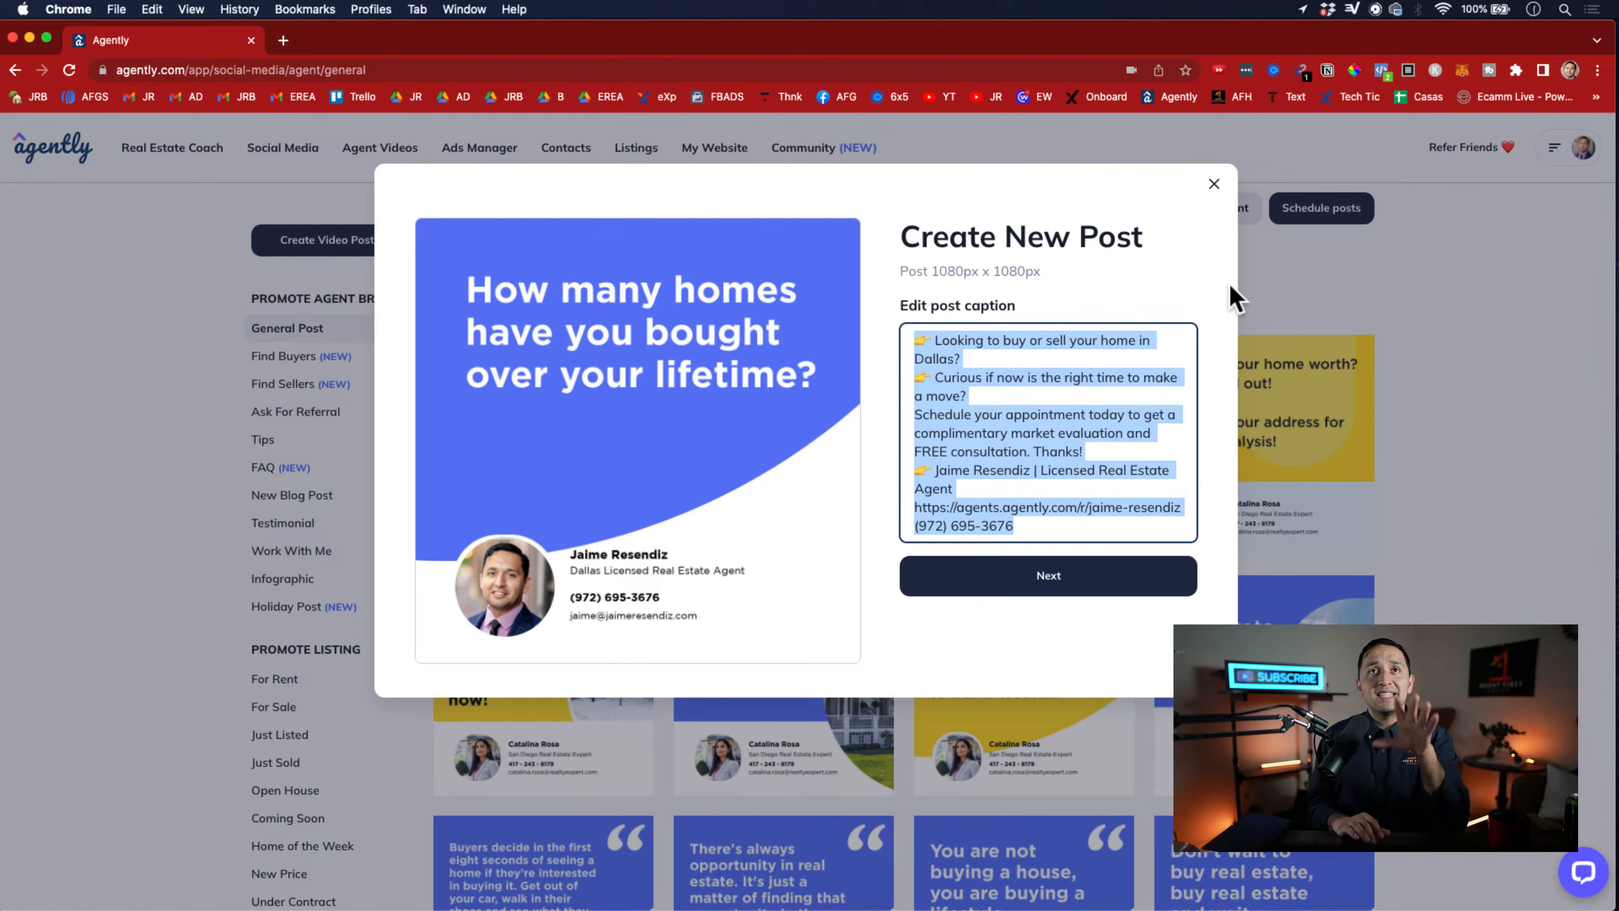
click(1213, 185)
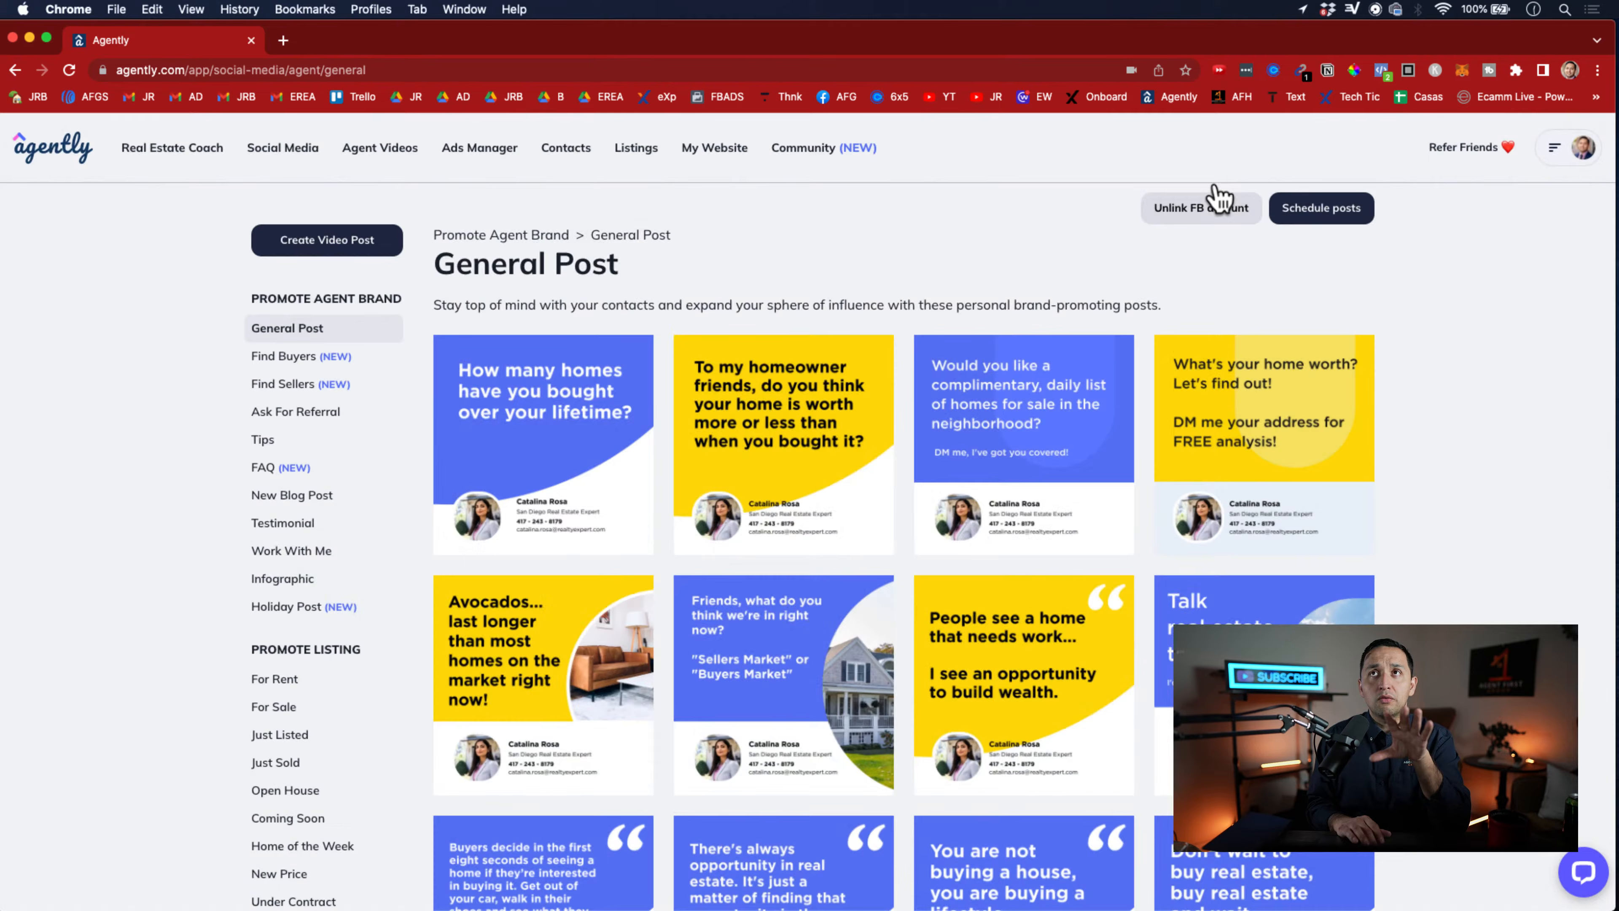
Open the "My favorite place" video template from the Promote Personal Brand category of Agent Videos
click(361, 158)
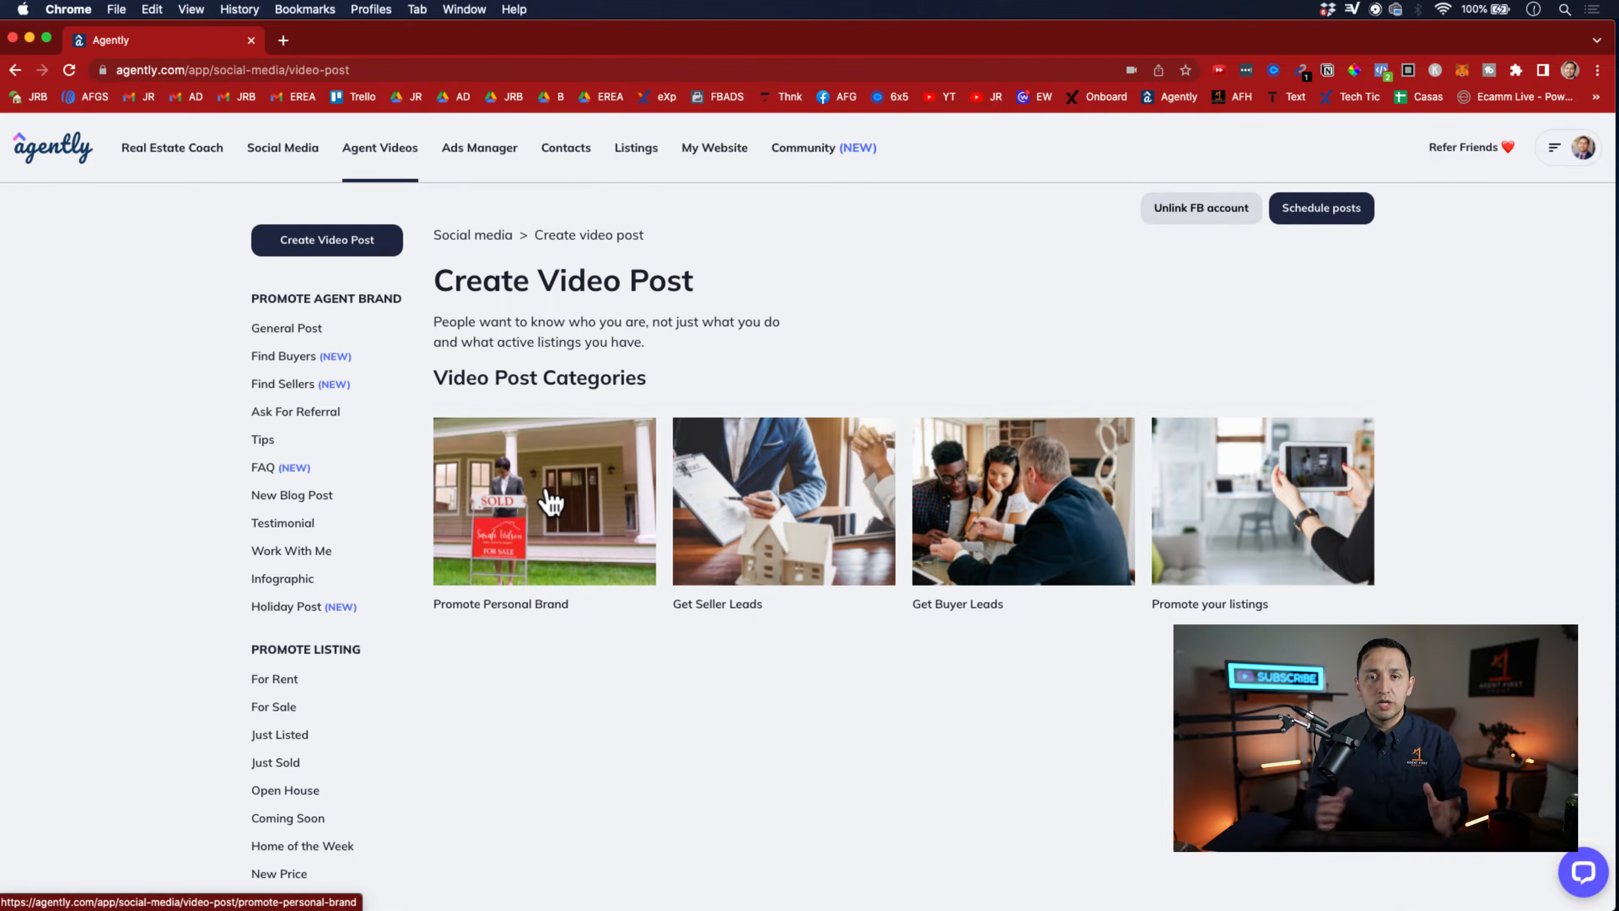
click(593, 501)
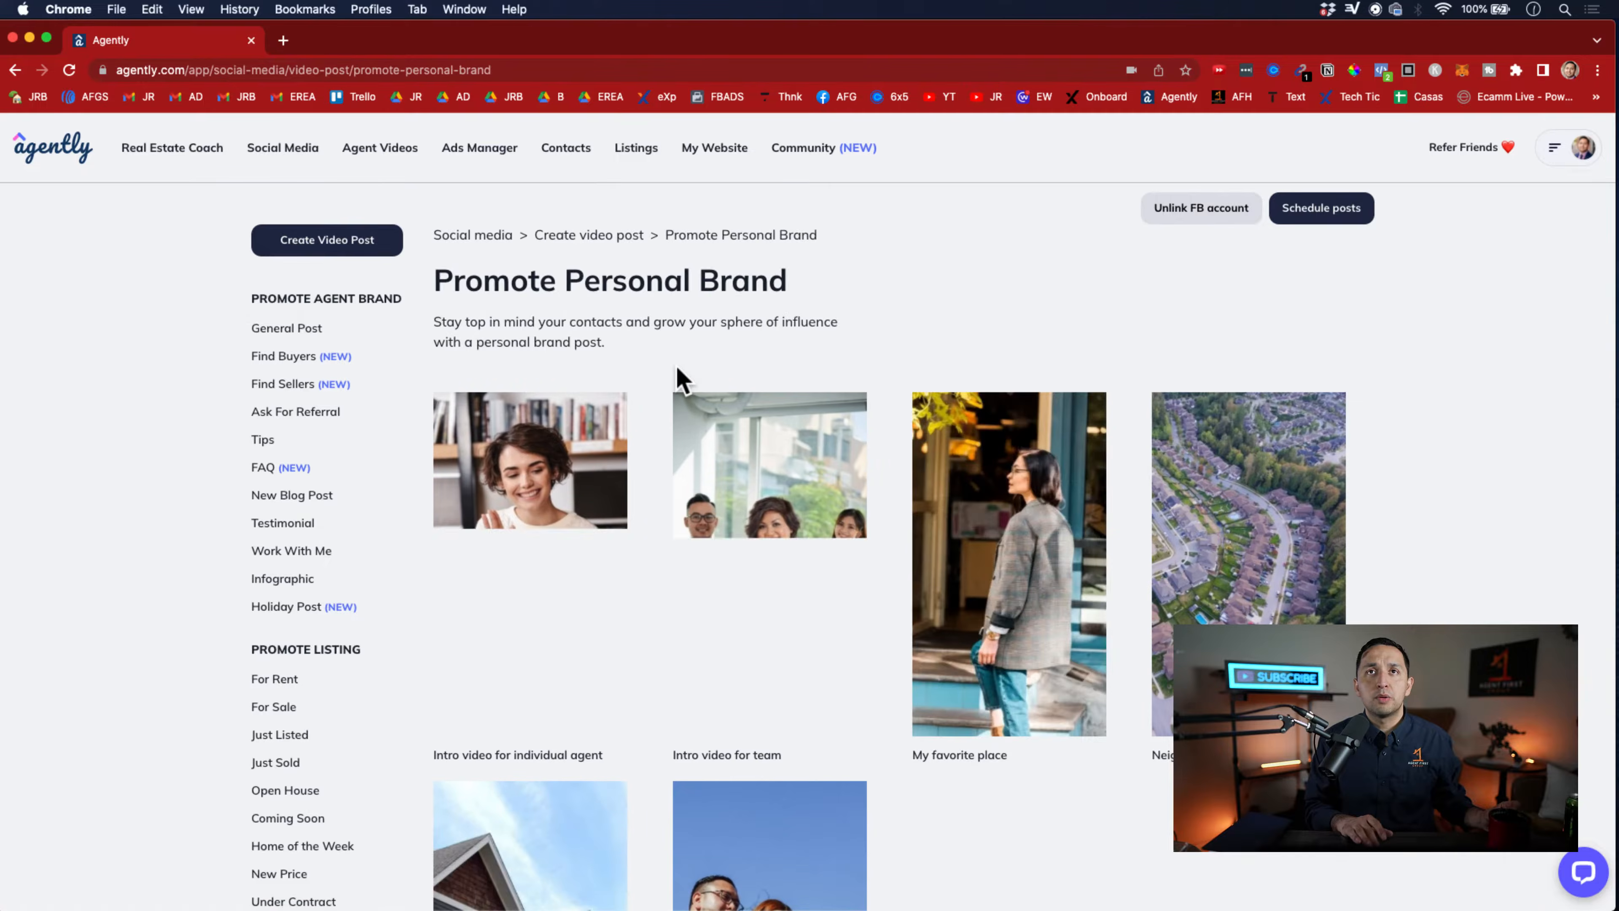
click(1020, 545)
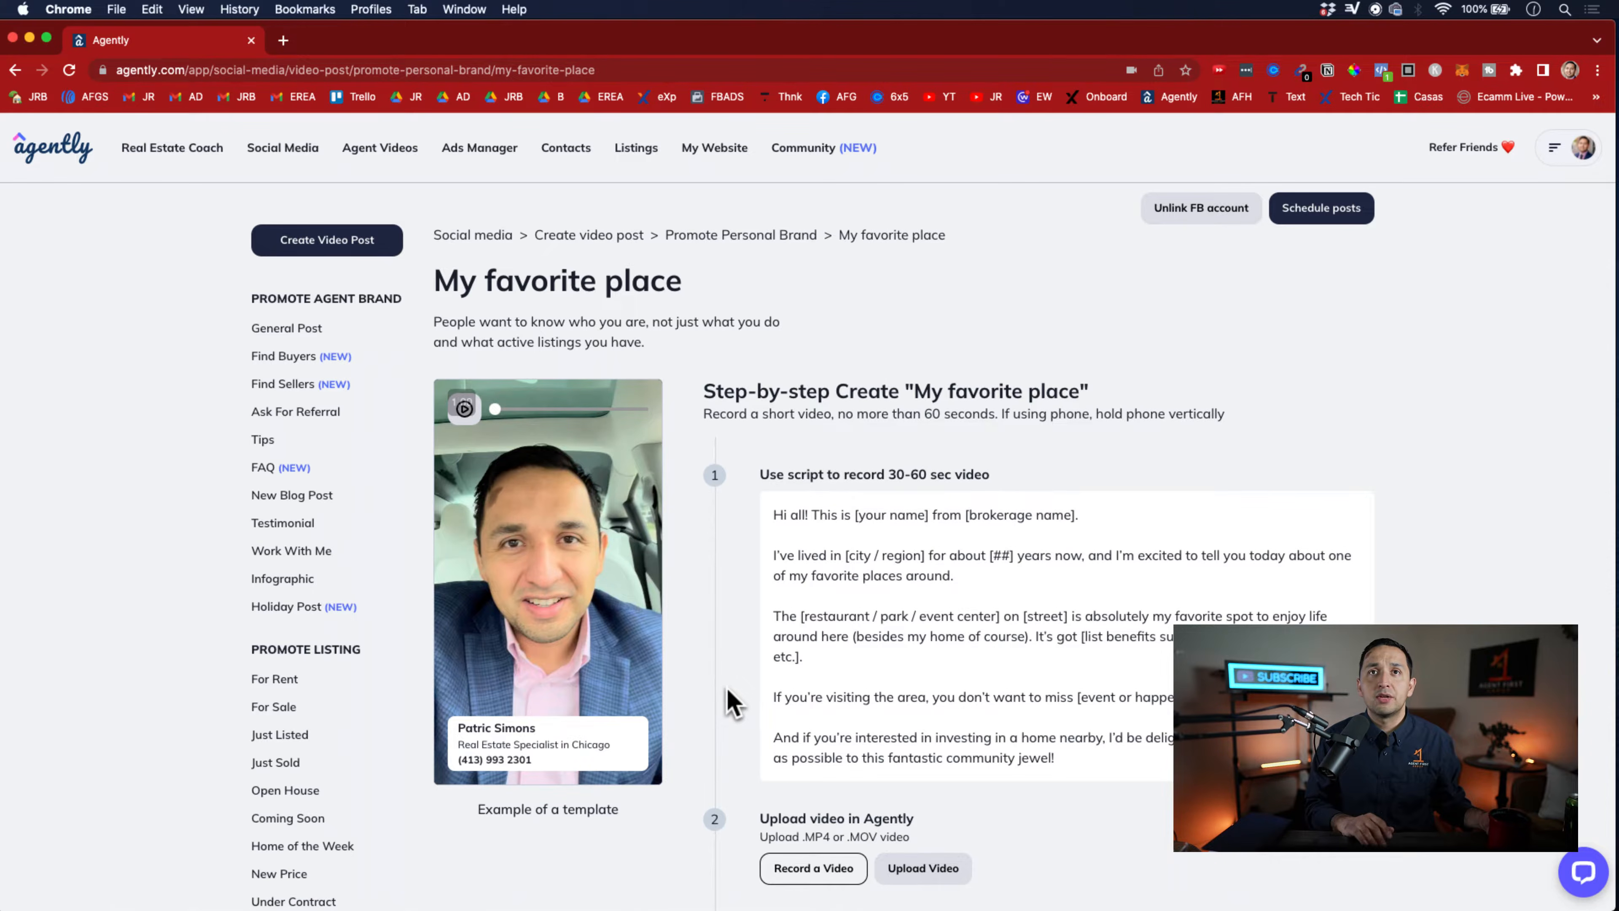
Review the "My favorite place" script, the video recording and upload options, and the contact information fields
scroll(965, 613, down, 3)
triple_click(890, 500)
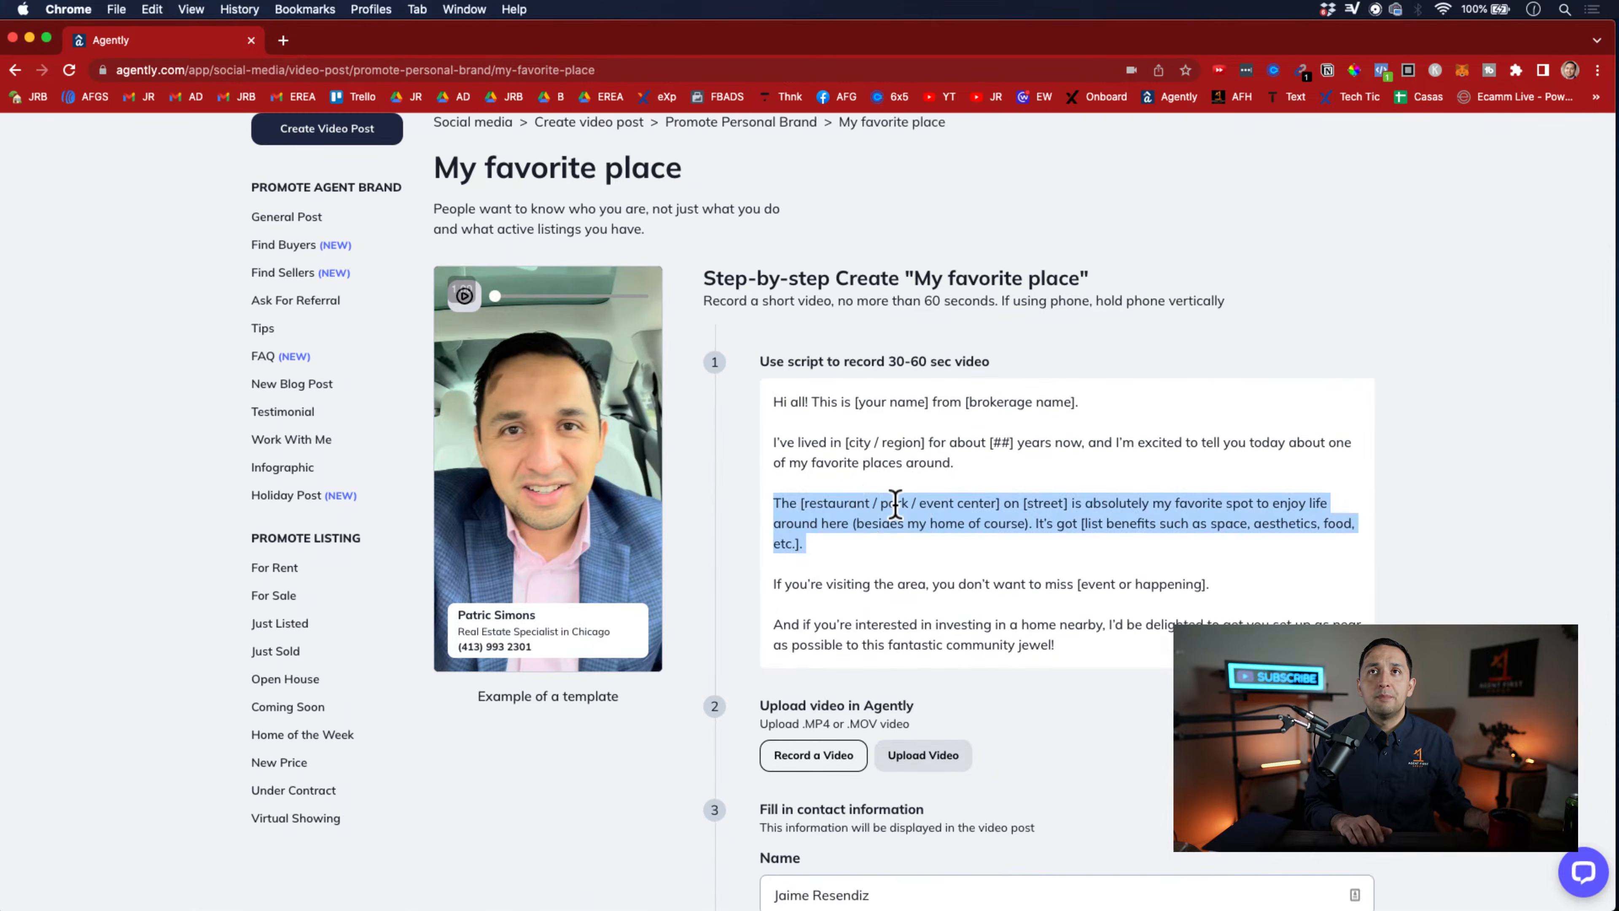
click(905, 532)
scroll(913, 547, down, 1)
scroll(912, 547, down, 3)
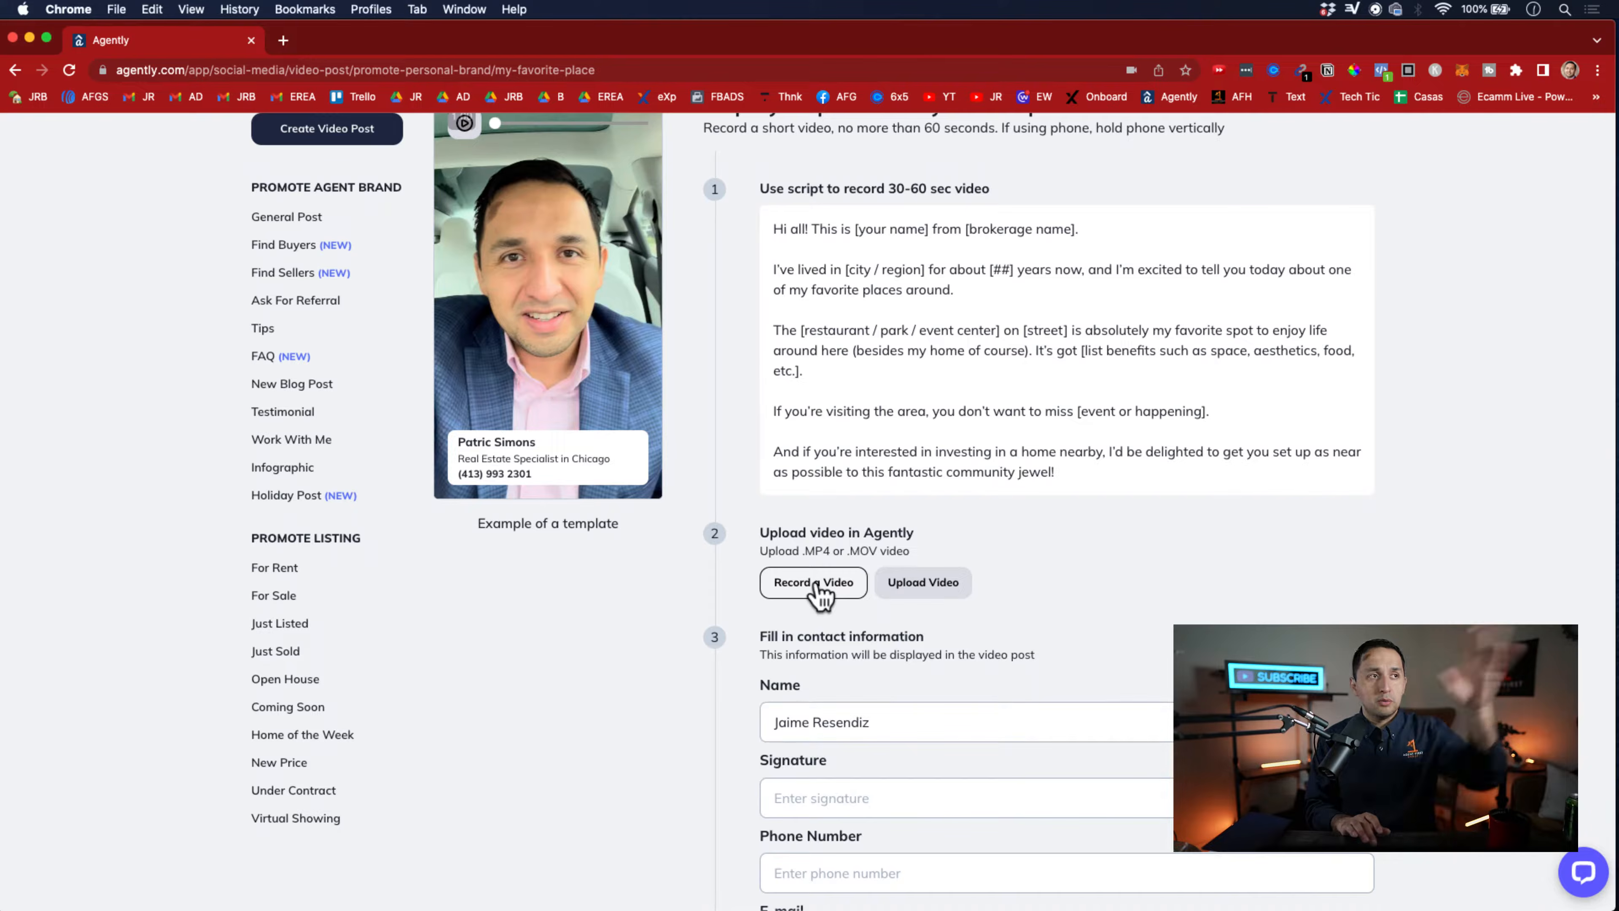
scroll(821, 593, down, 7)
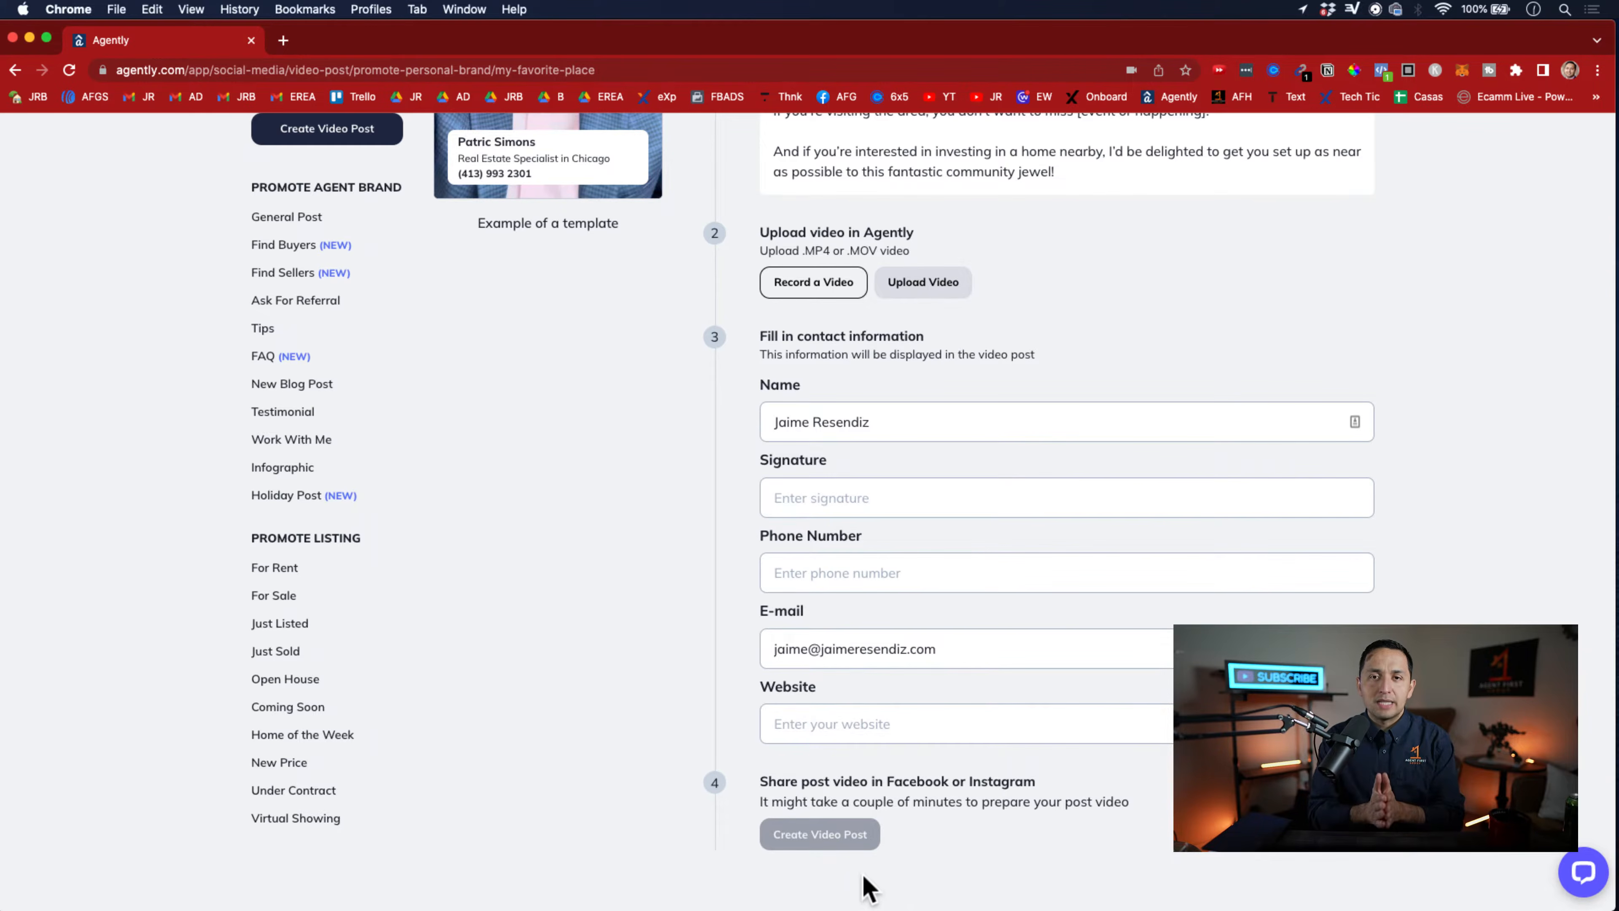
scroll(867, 886, up, 10)
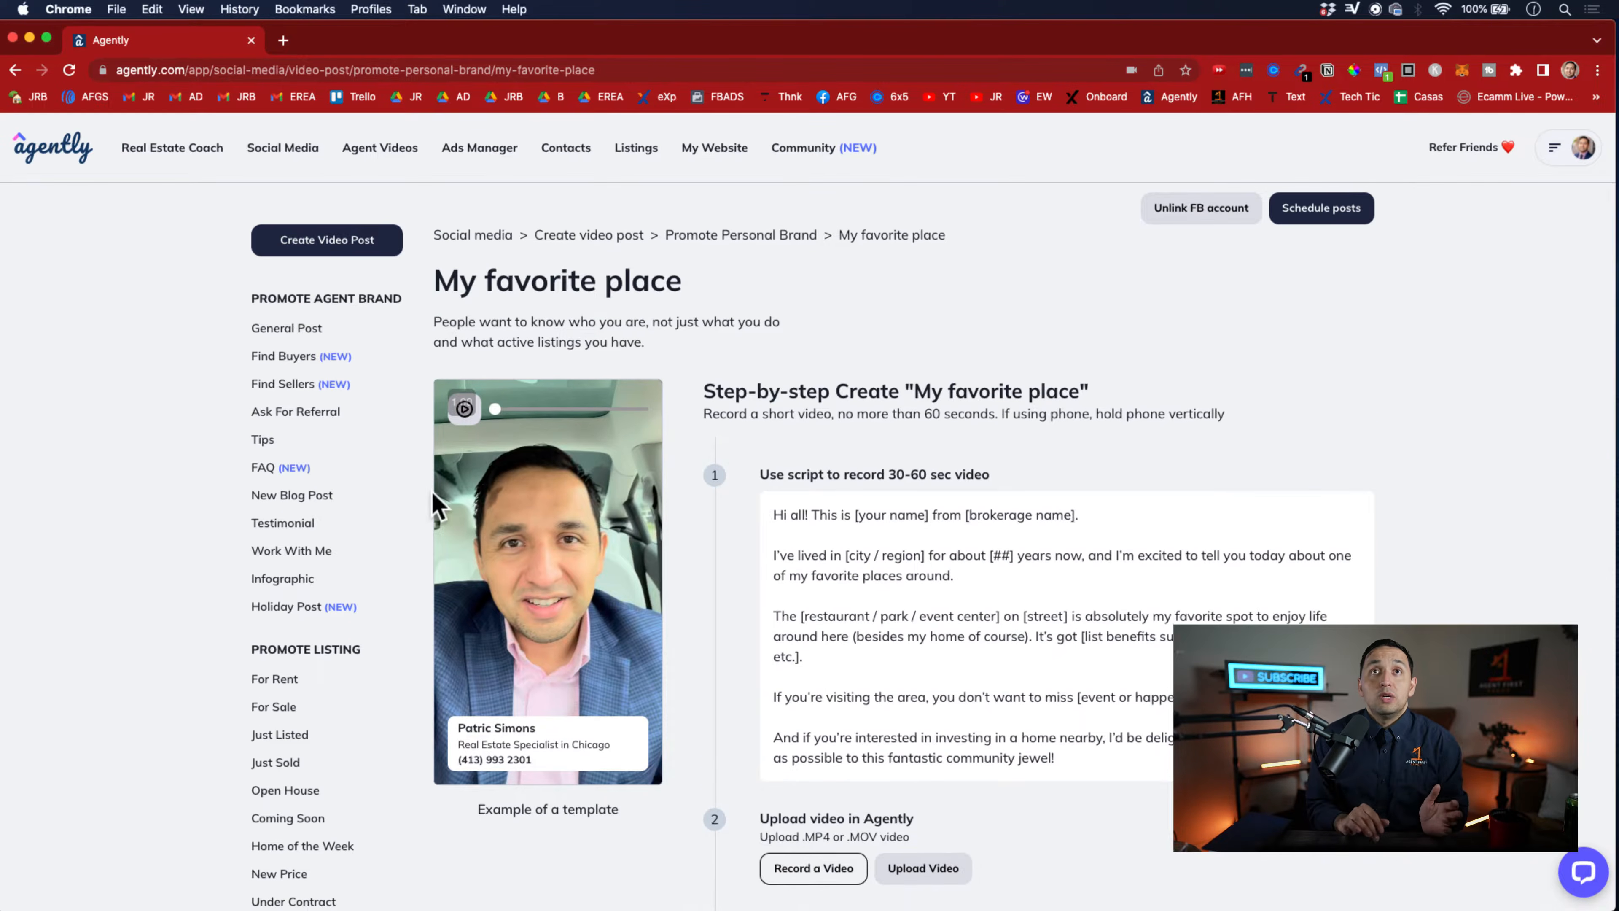
Return to the Real Estate Coach and start a new reminder titled as a call to a person by first name
click(283, 150)
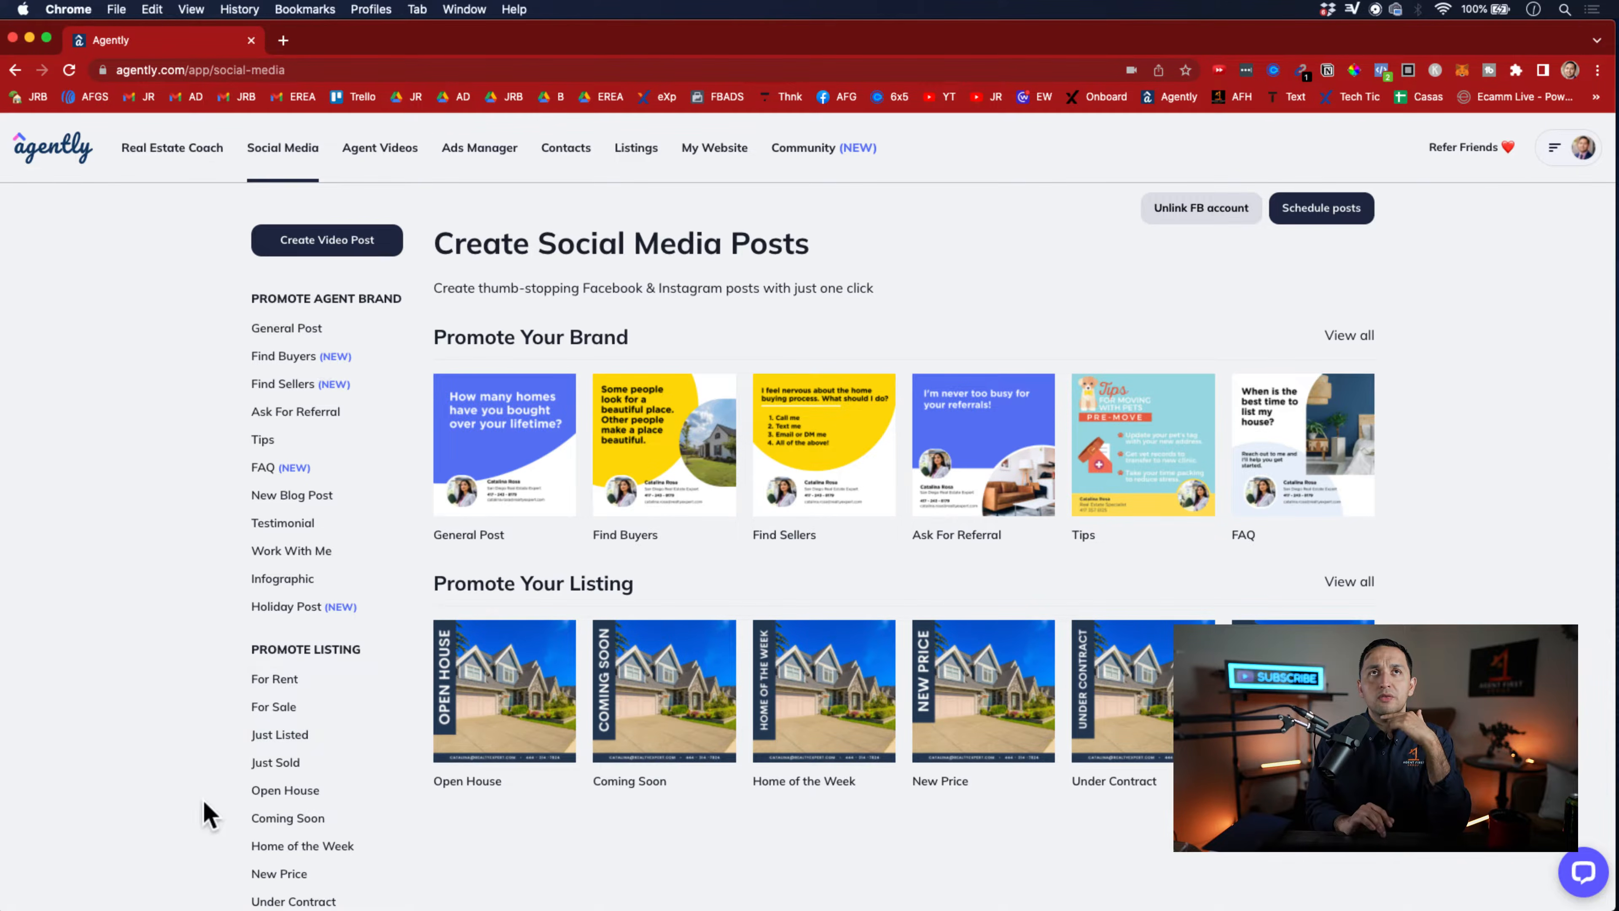
click(167, 150)
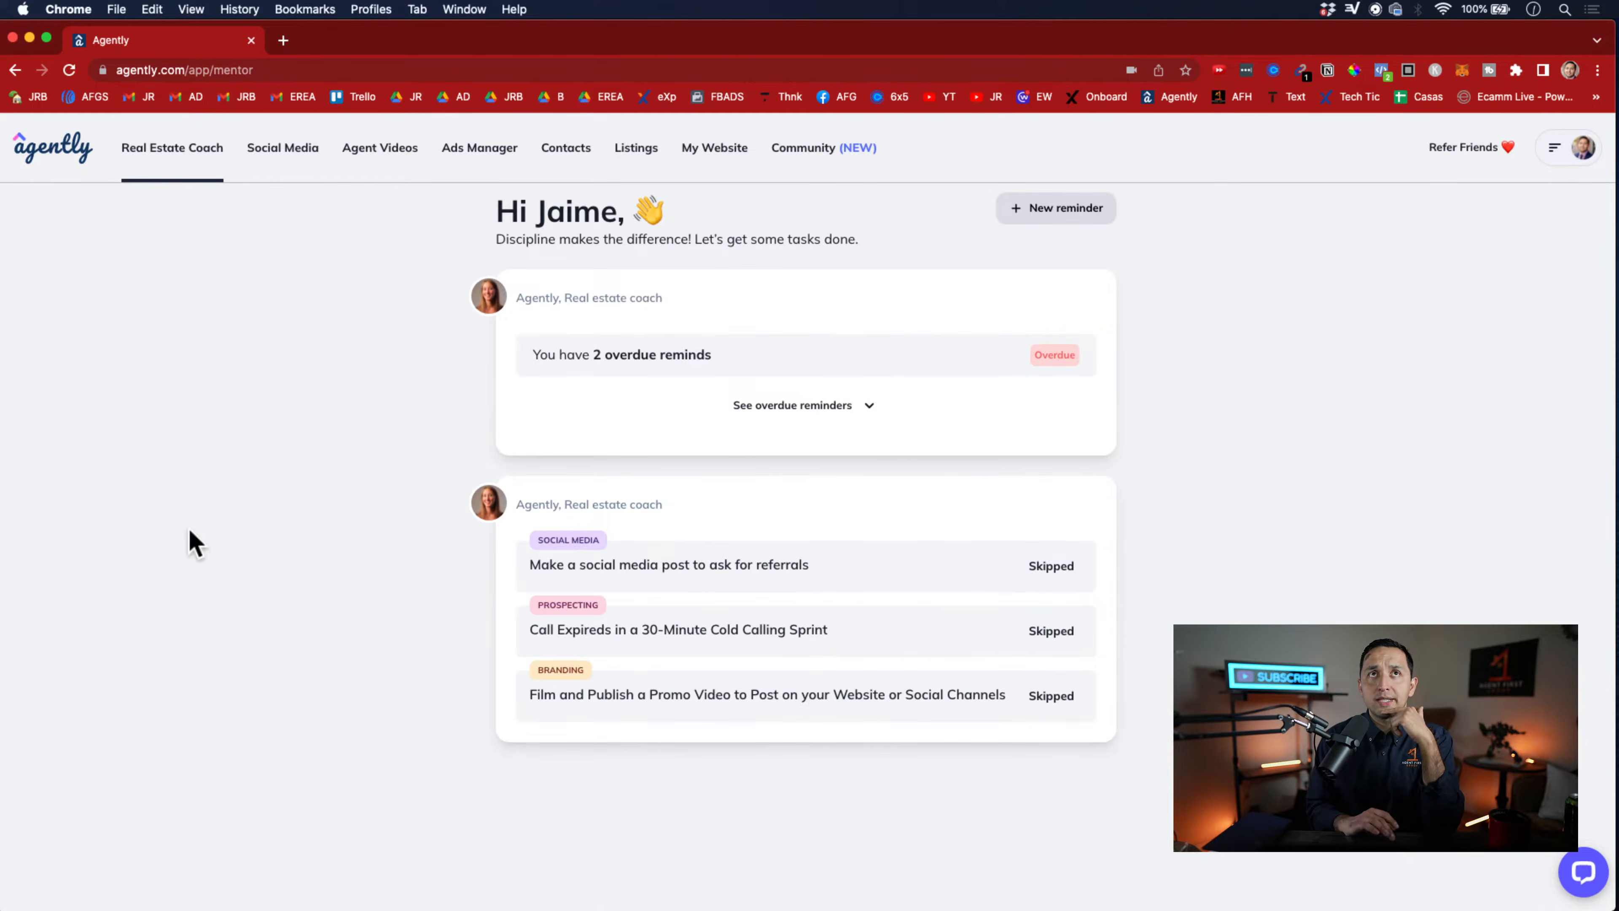
click(1040, 210)
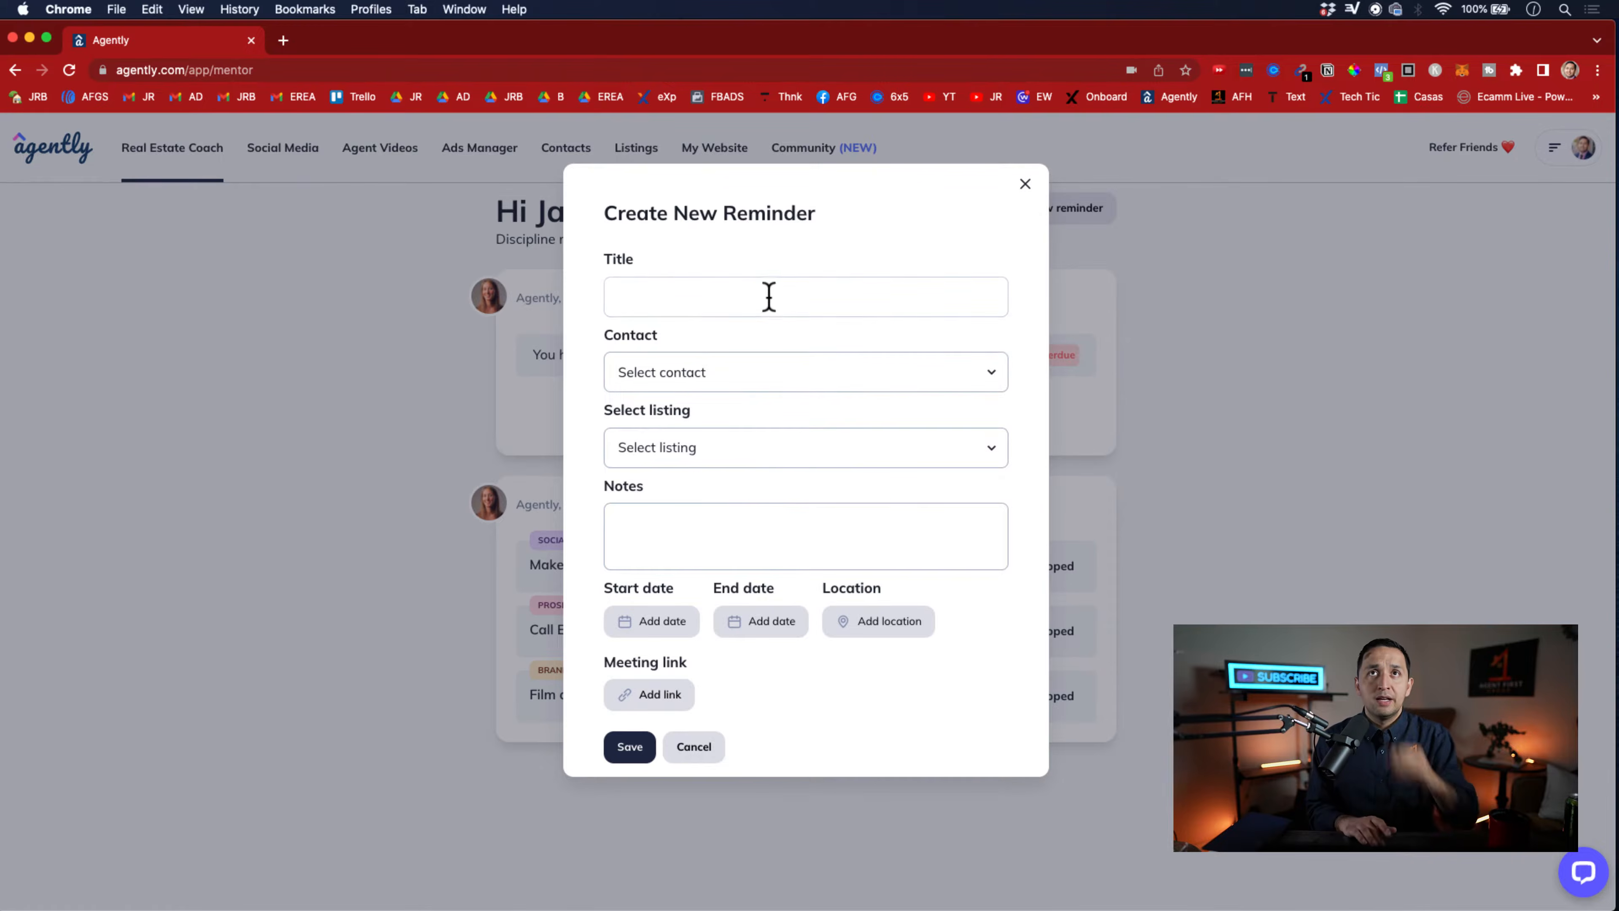
click(768, 297)
text(call )
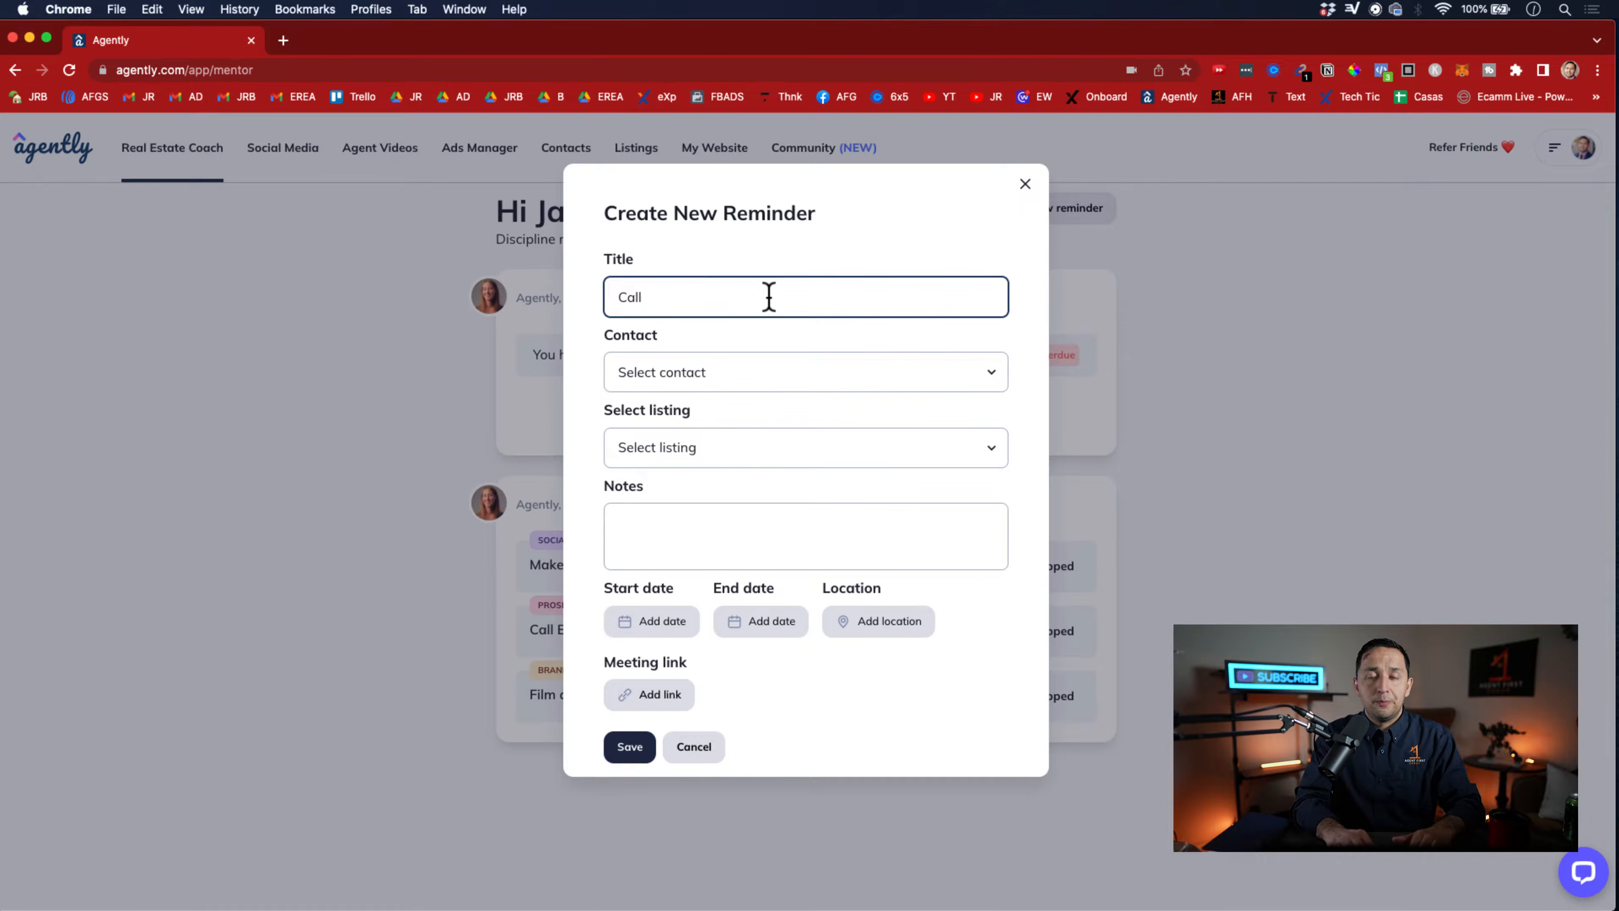
text(Frank)
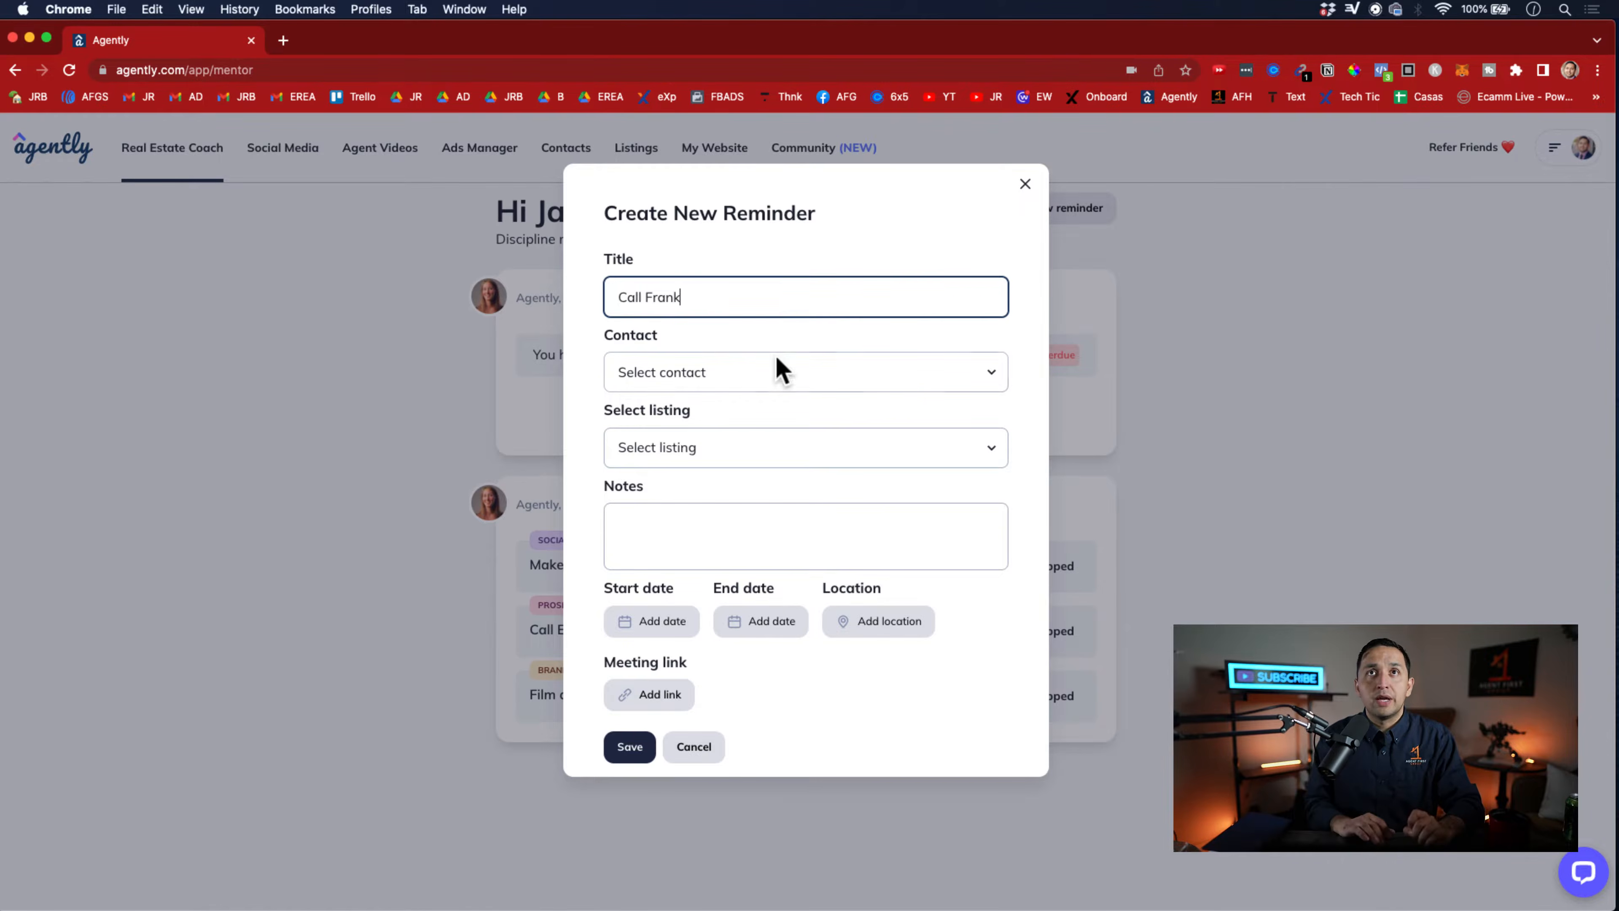
Replace the name in the reminder's title with the saved contact's first name and select that contact for the reminder
click(778, 372)
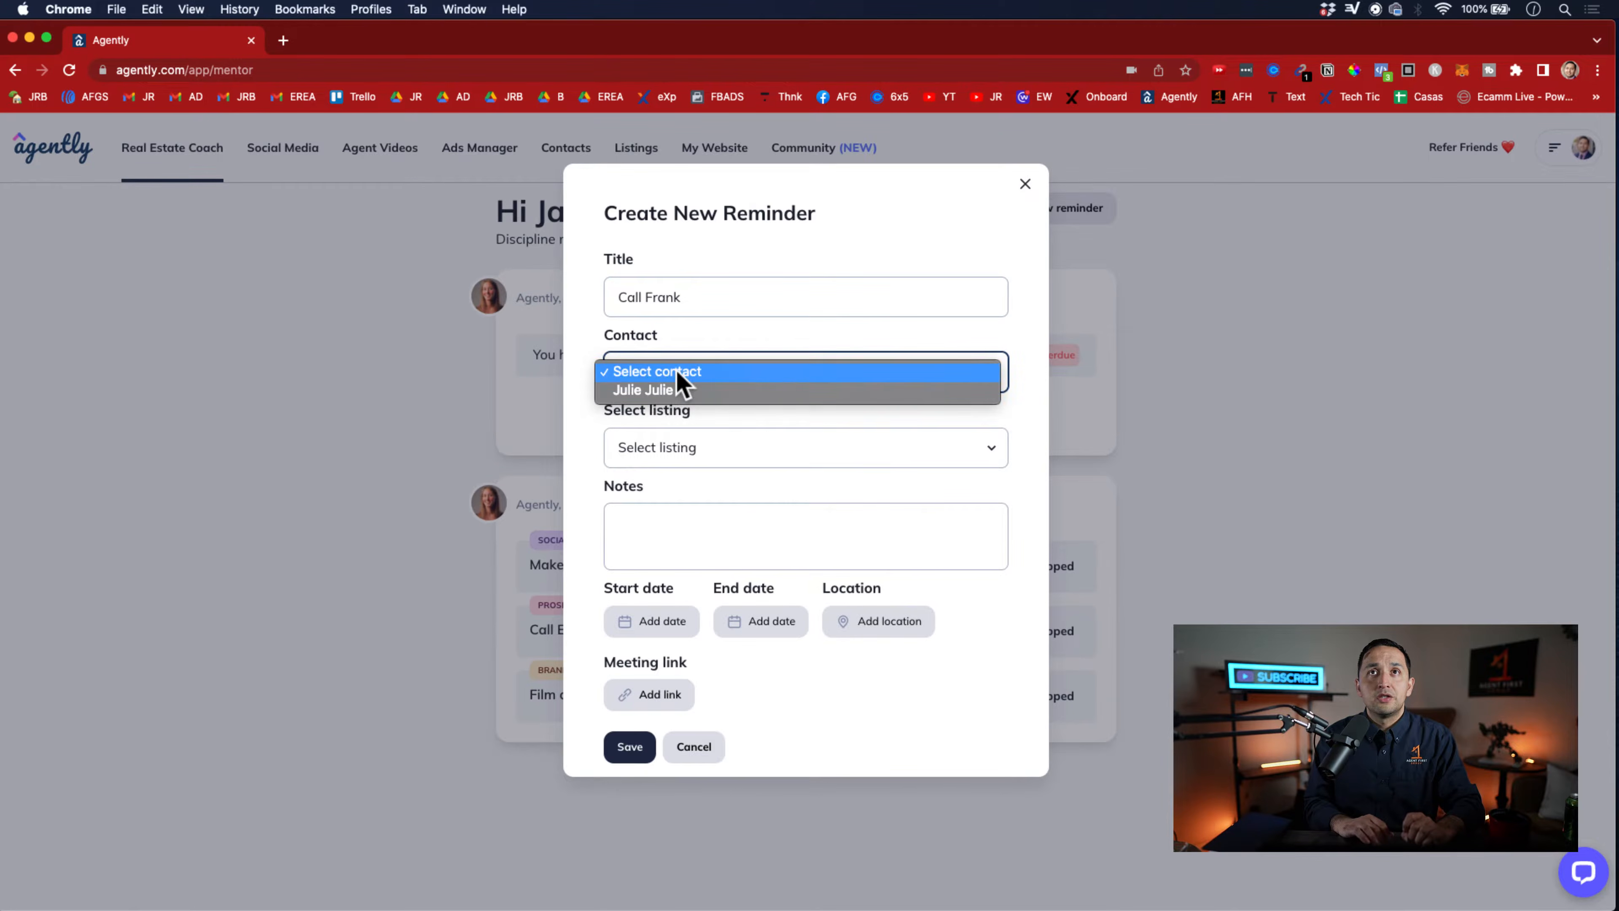
click(763, 342)
double_click(670, 287)
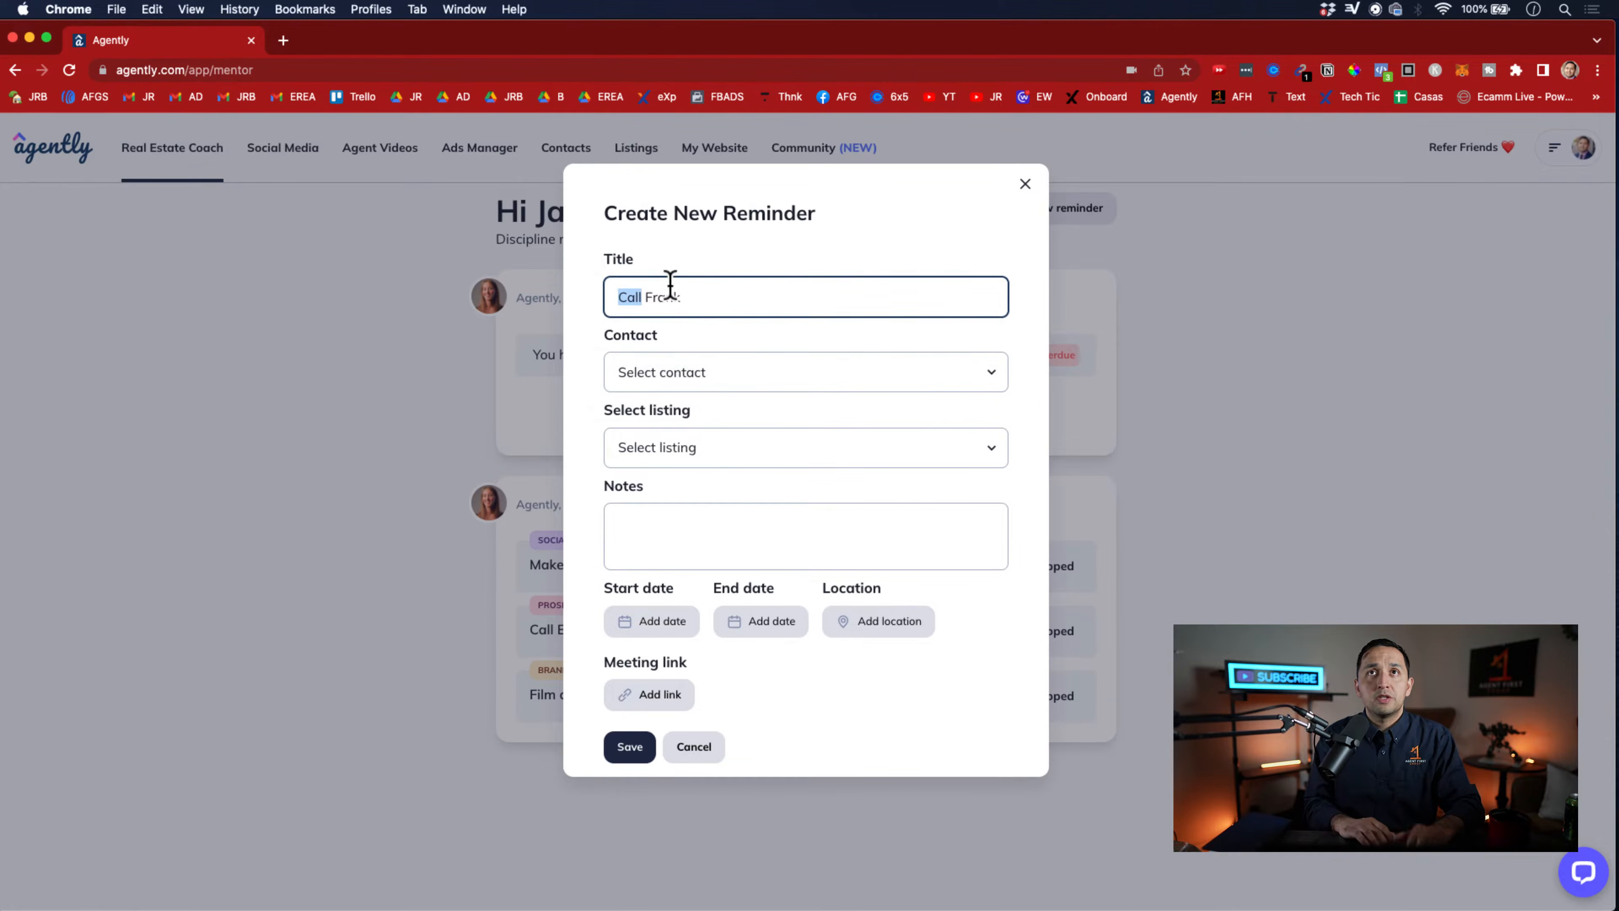
double_click(663, 297)
key(BackSpace)
text(Julie)
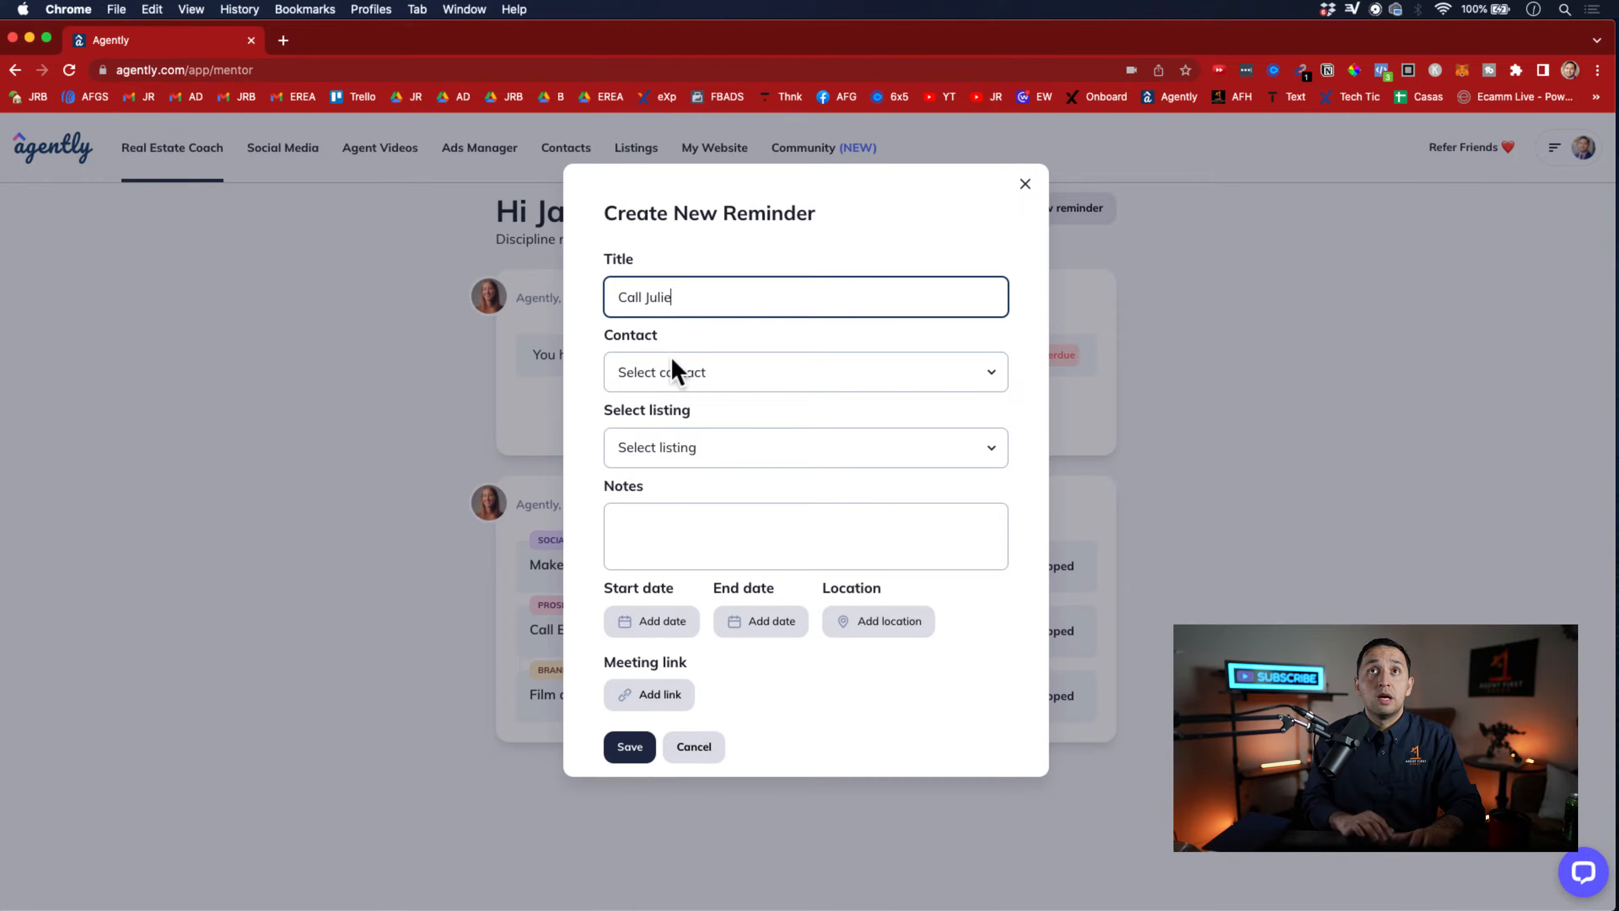
click(677, 372)
click(671, 392)
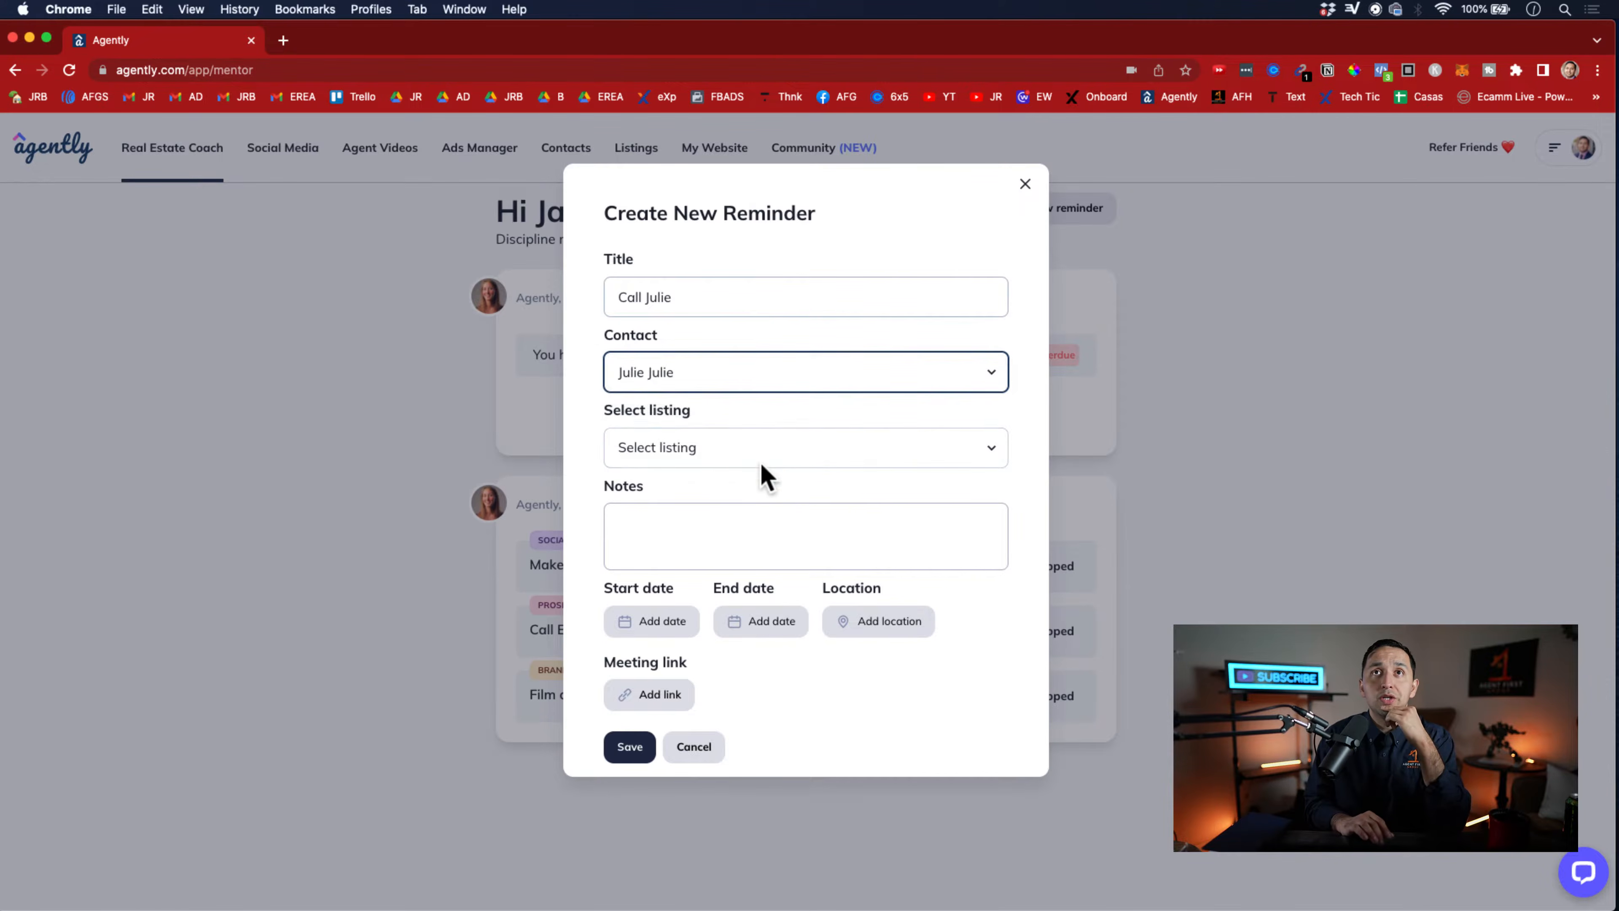
Link the Grand Prairie listing to the reminder and add a note about a listing appointment with the contact
click(743, 450)
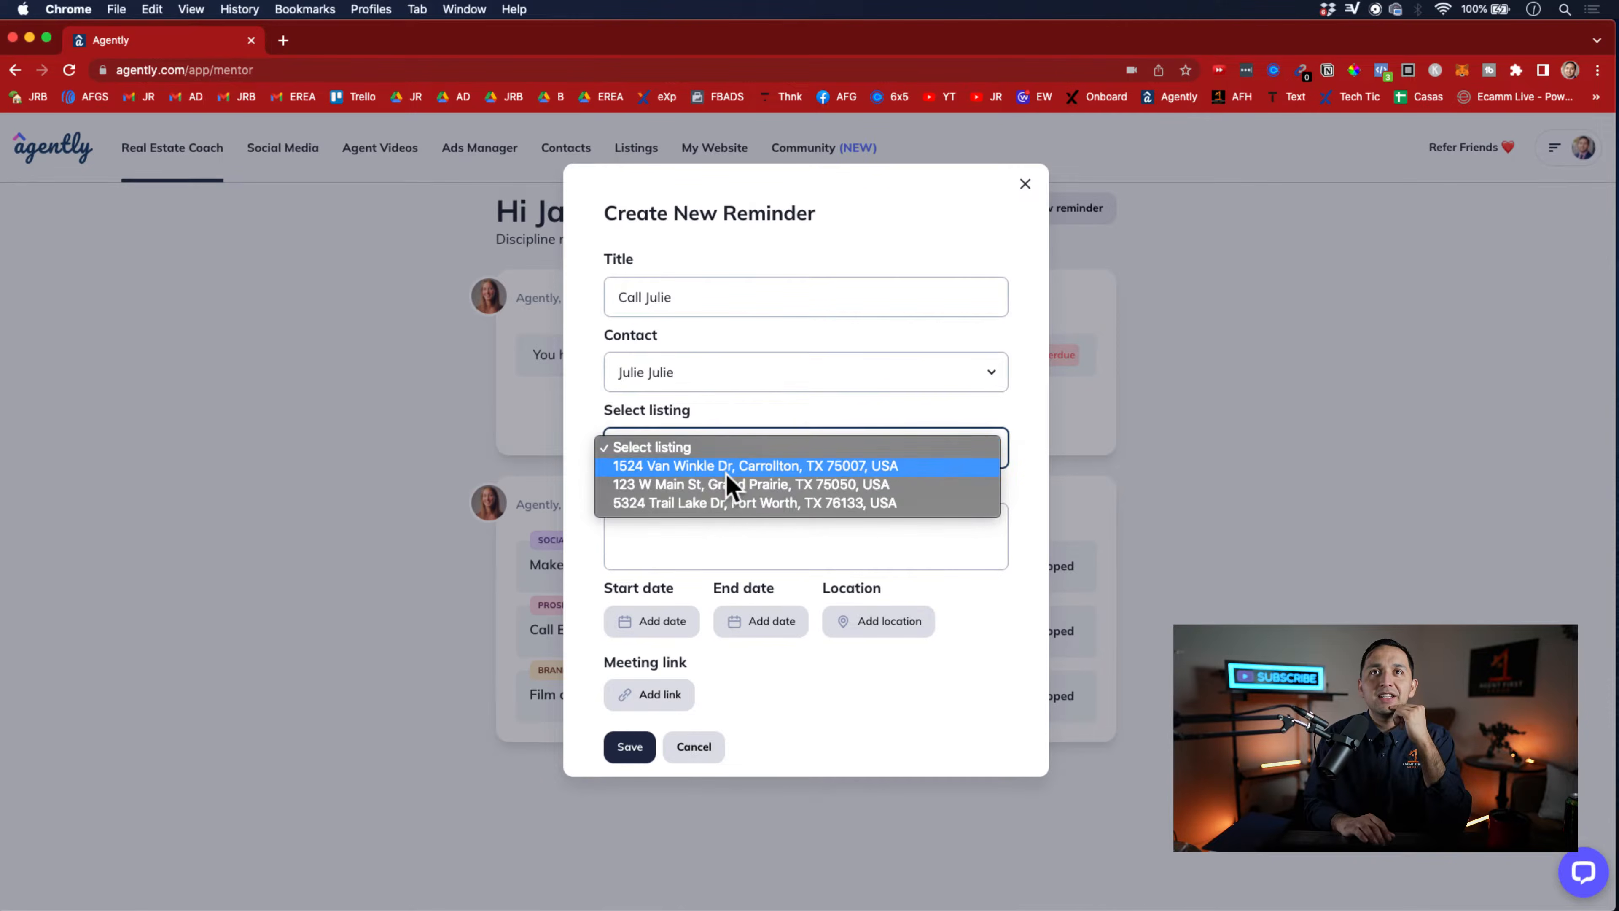
click(717, 490)
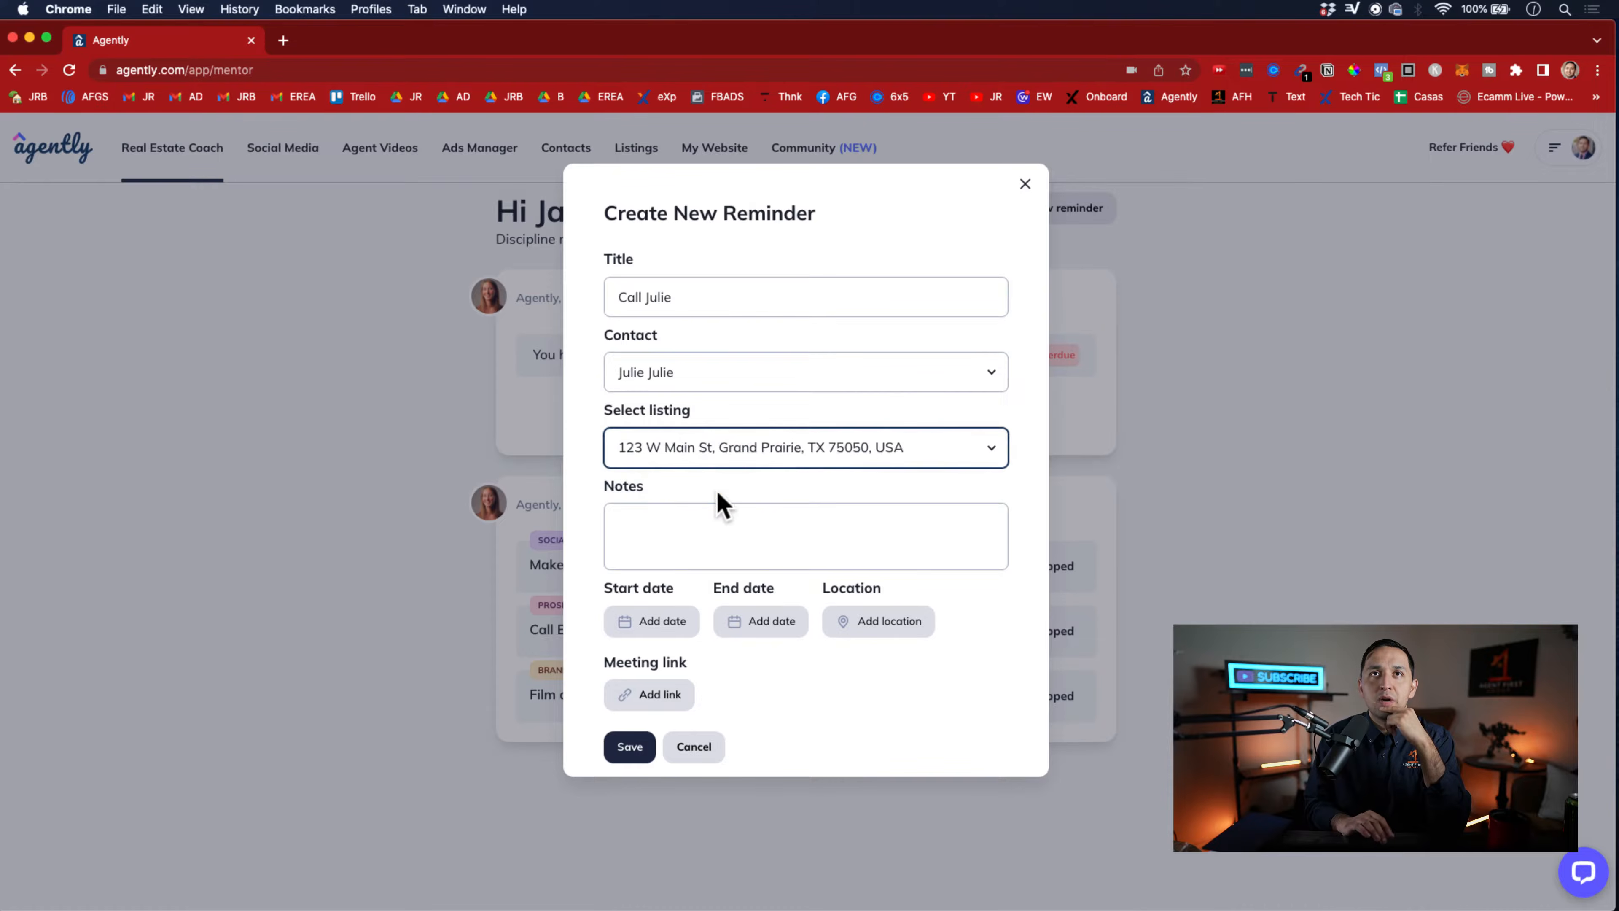
click(714, 533)
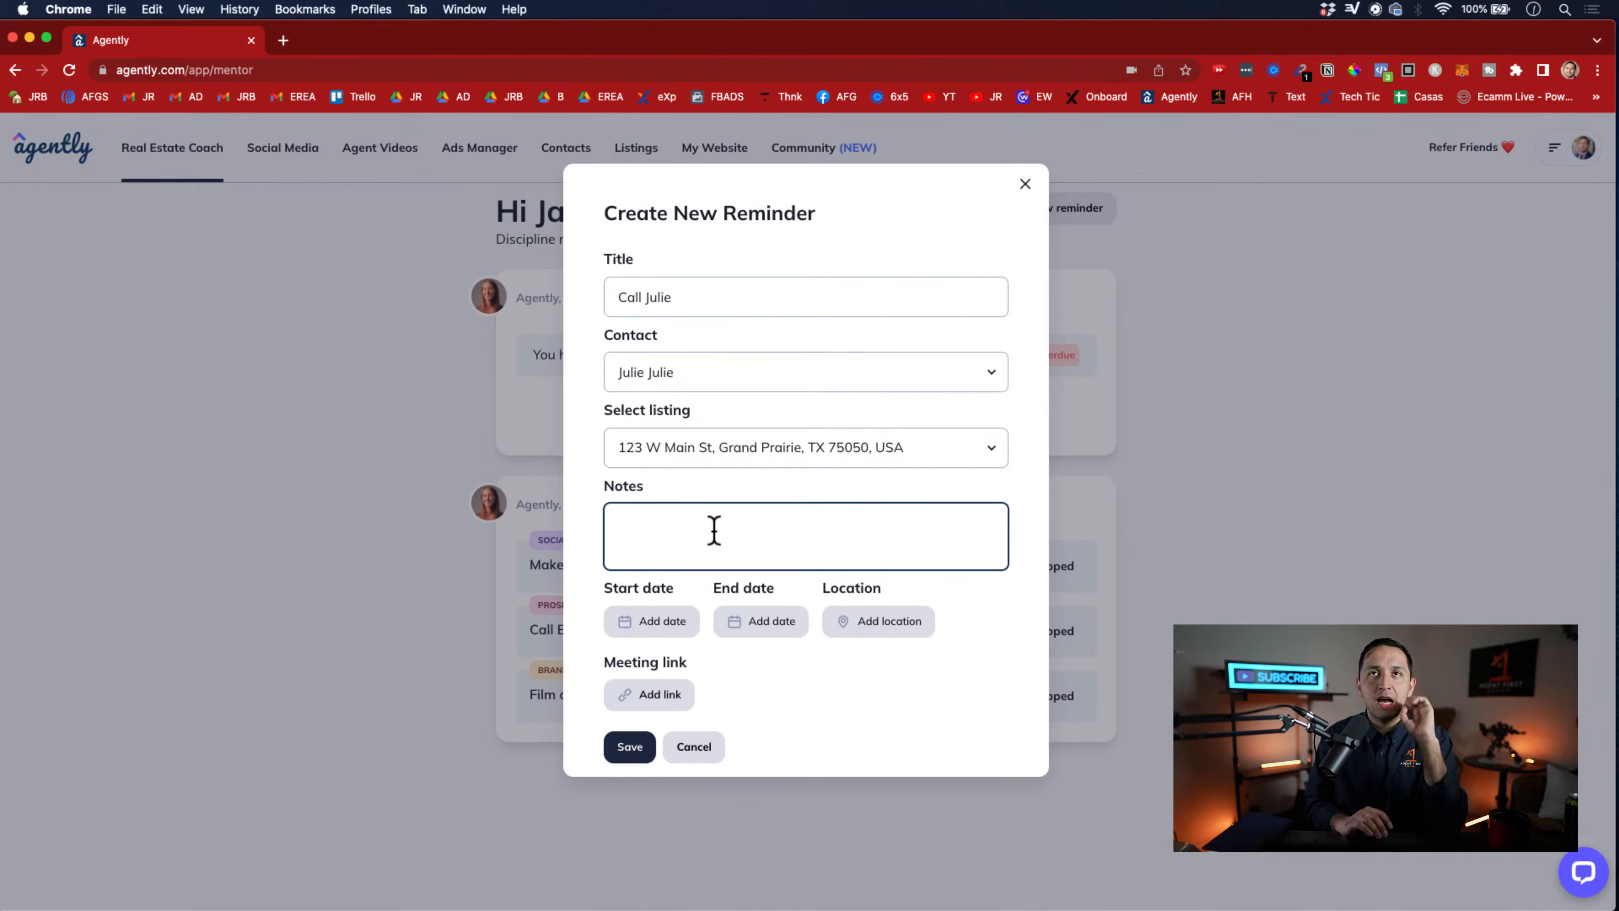
text(Listi)
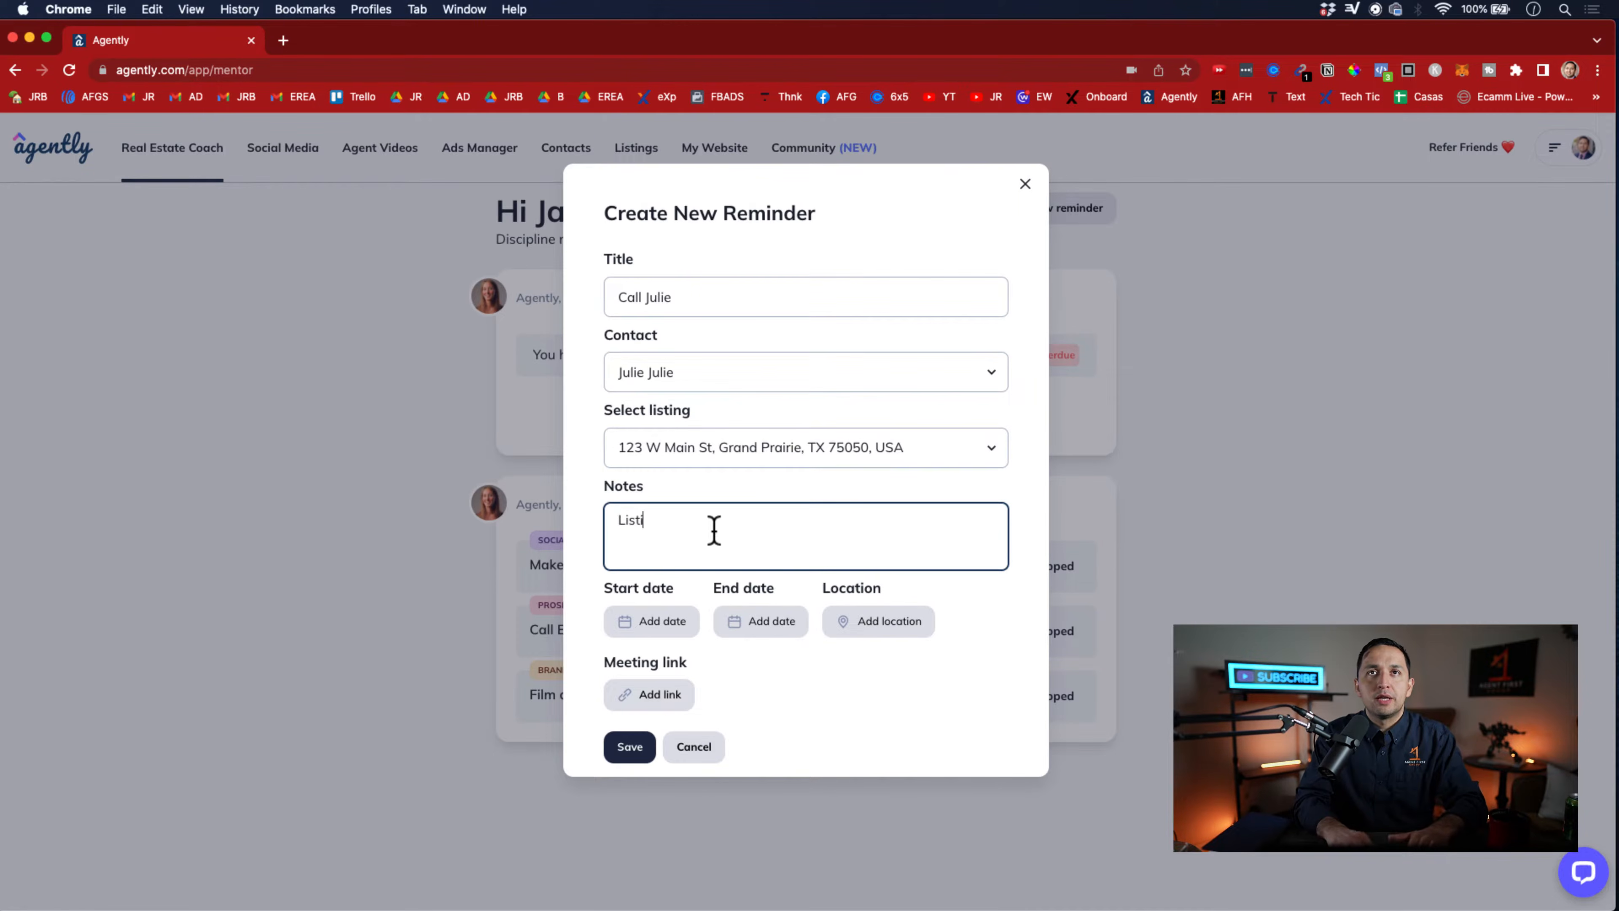
text(ng appointment with )
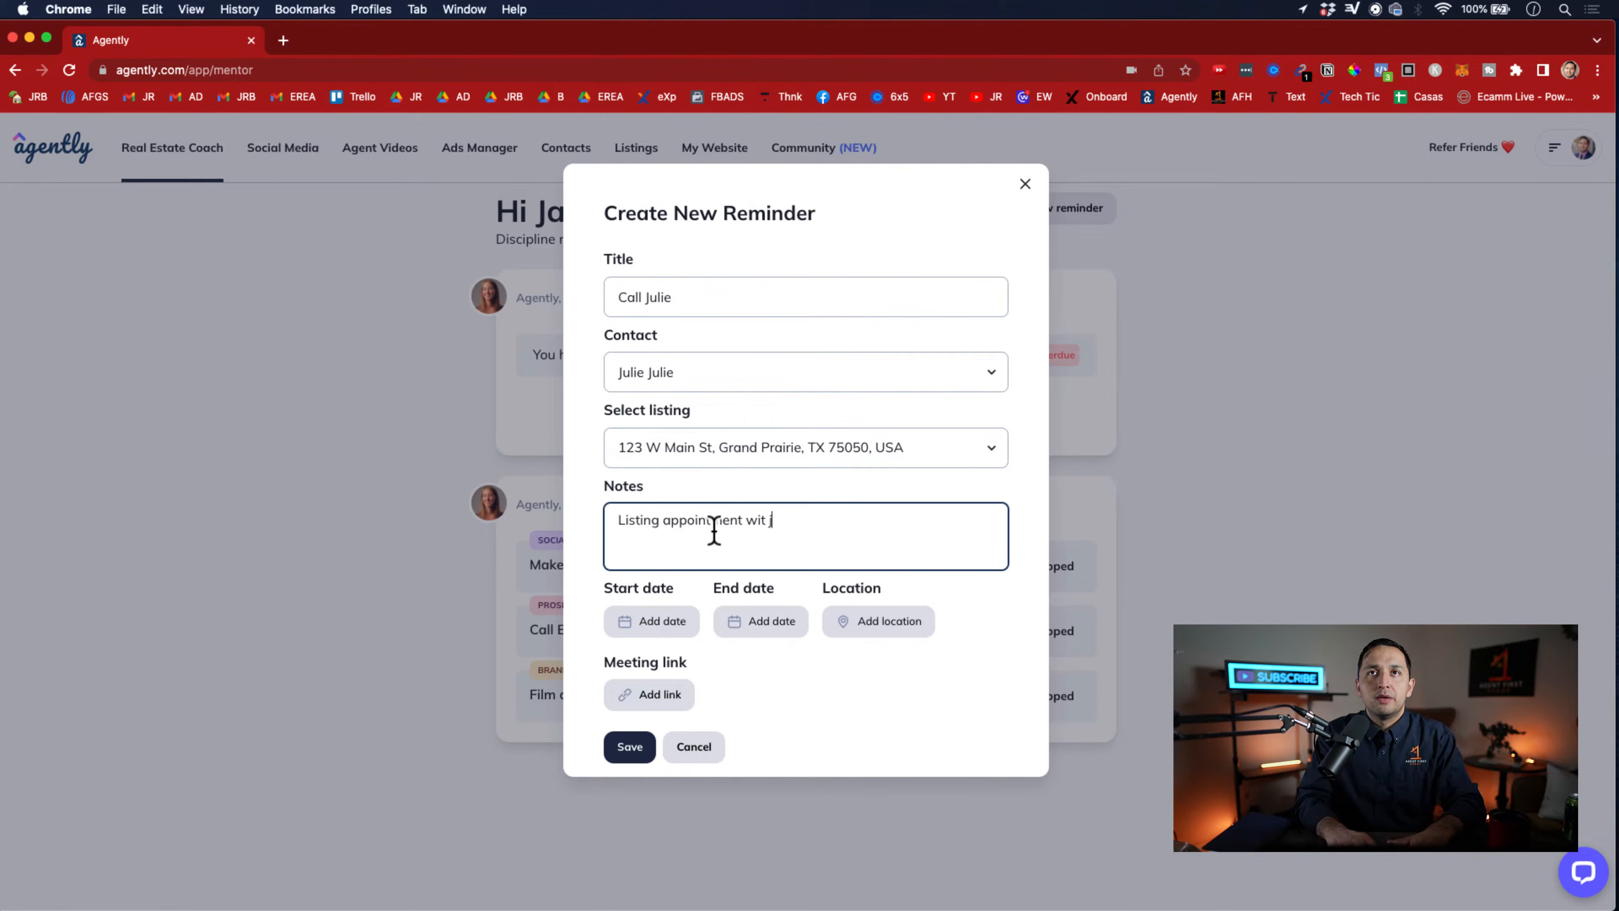
text(Julie)
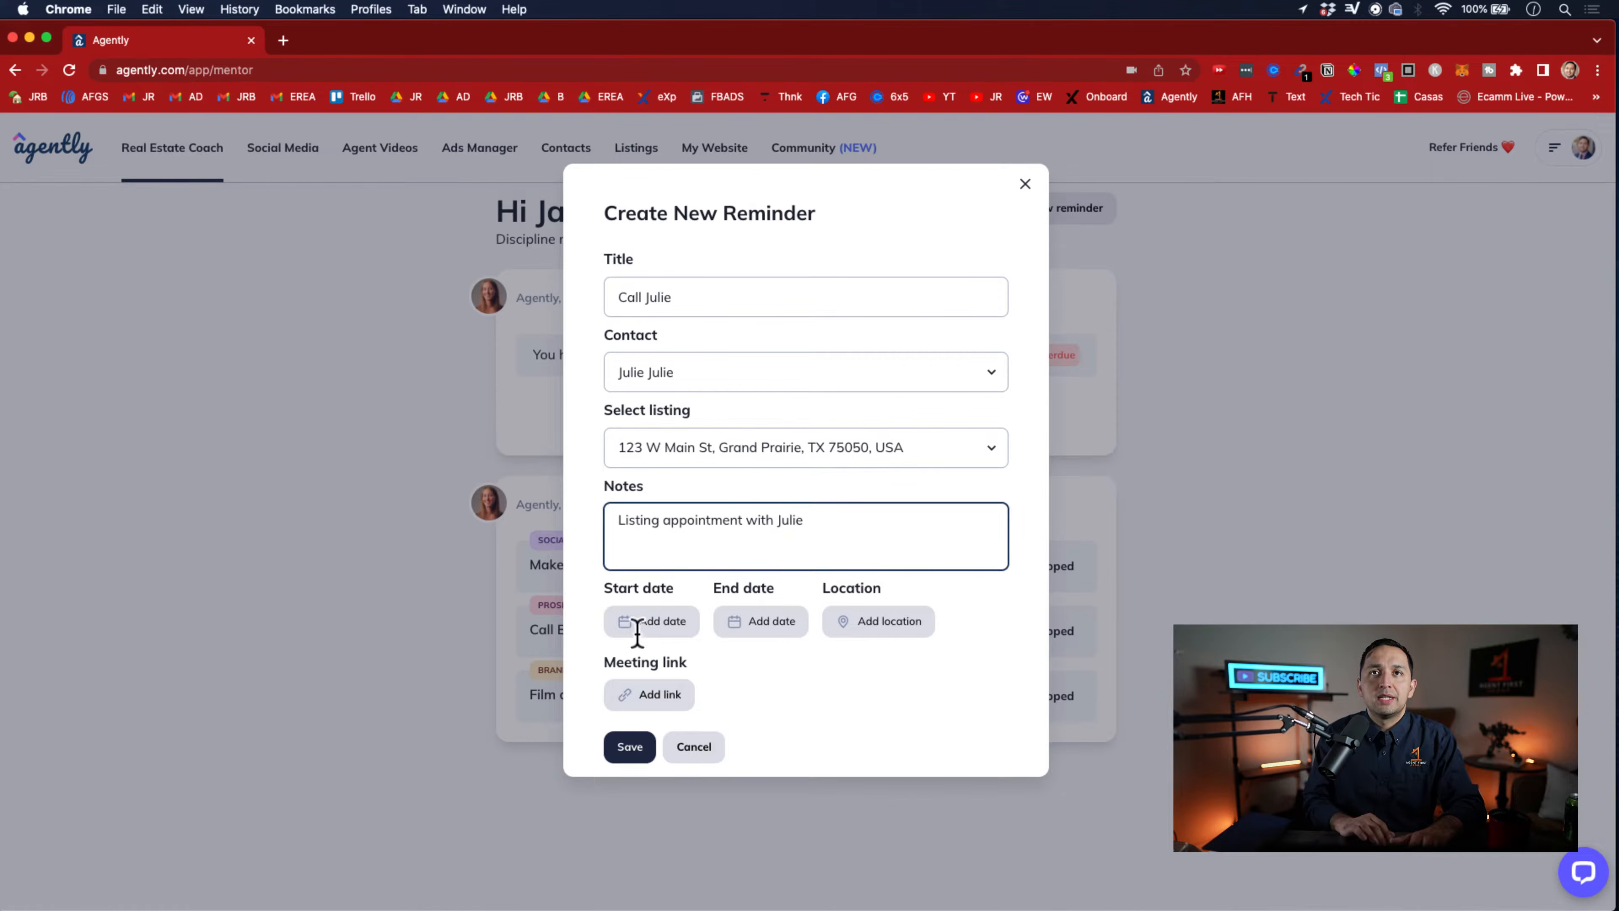
Set the reminder's start to Tuesday, April 5, 2022 at 9:30 AM
click(659, 625)
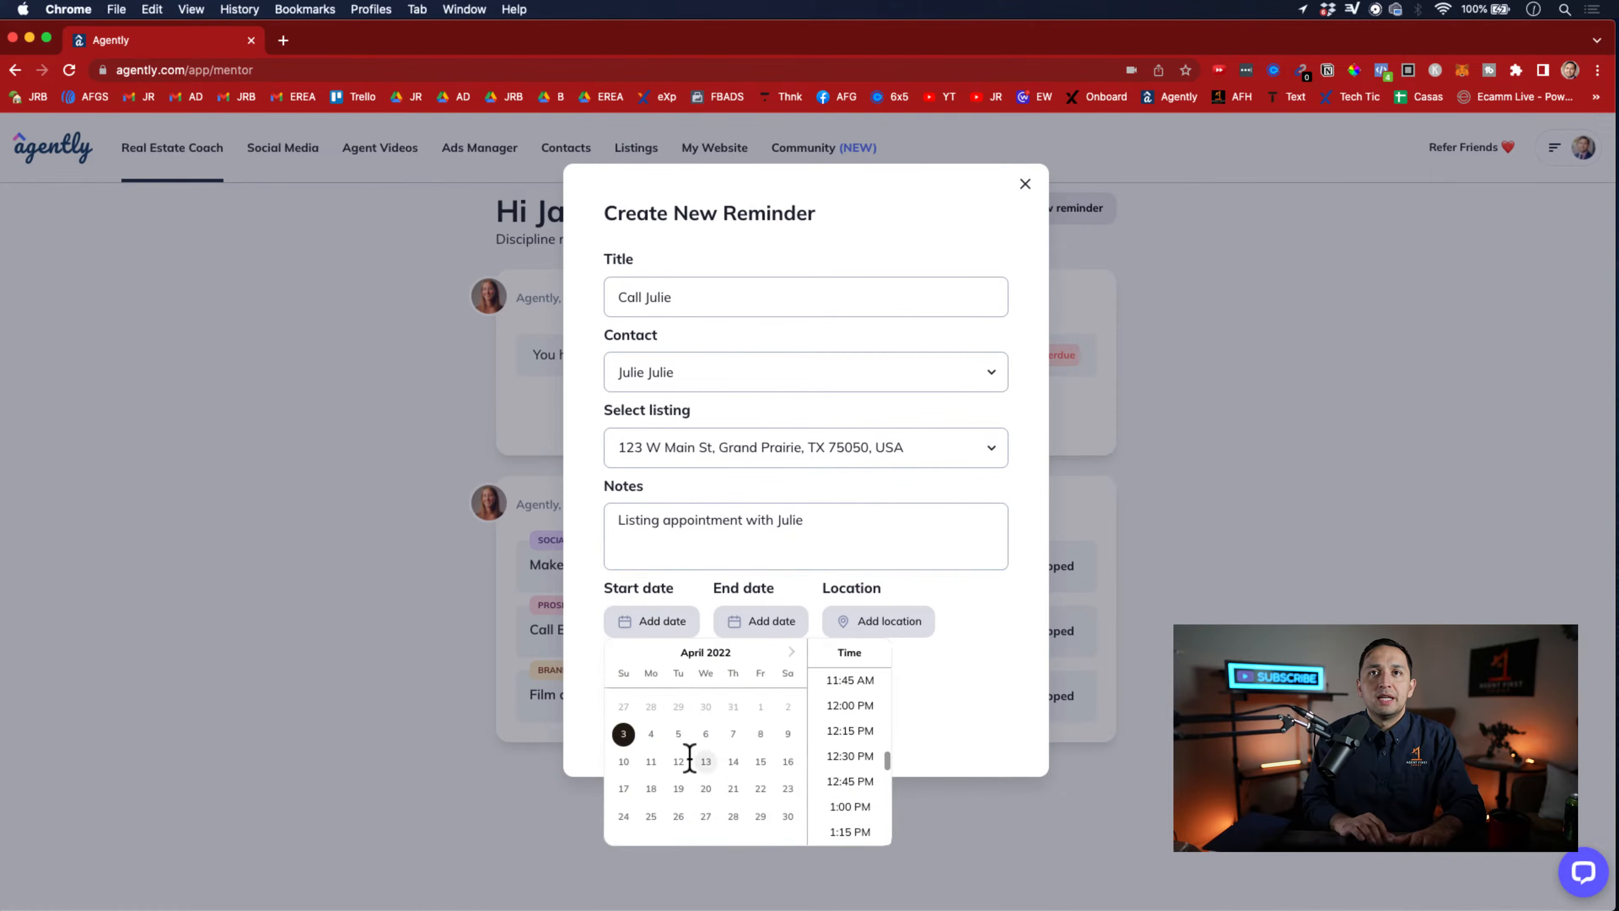
click(678, 733)
click(829, 622)
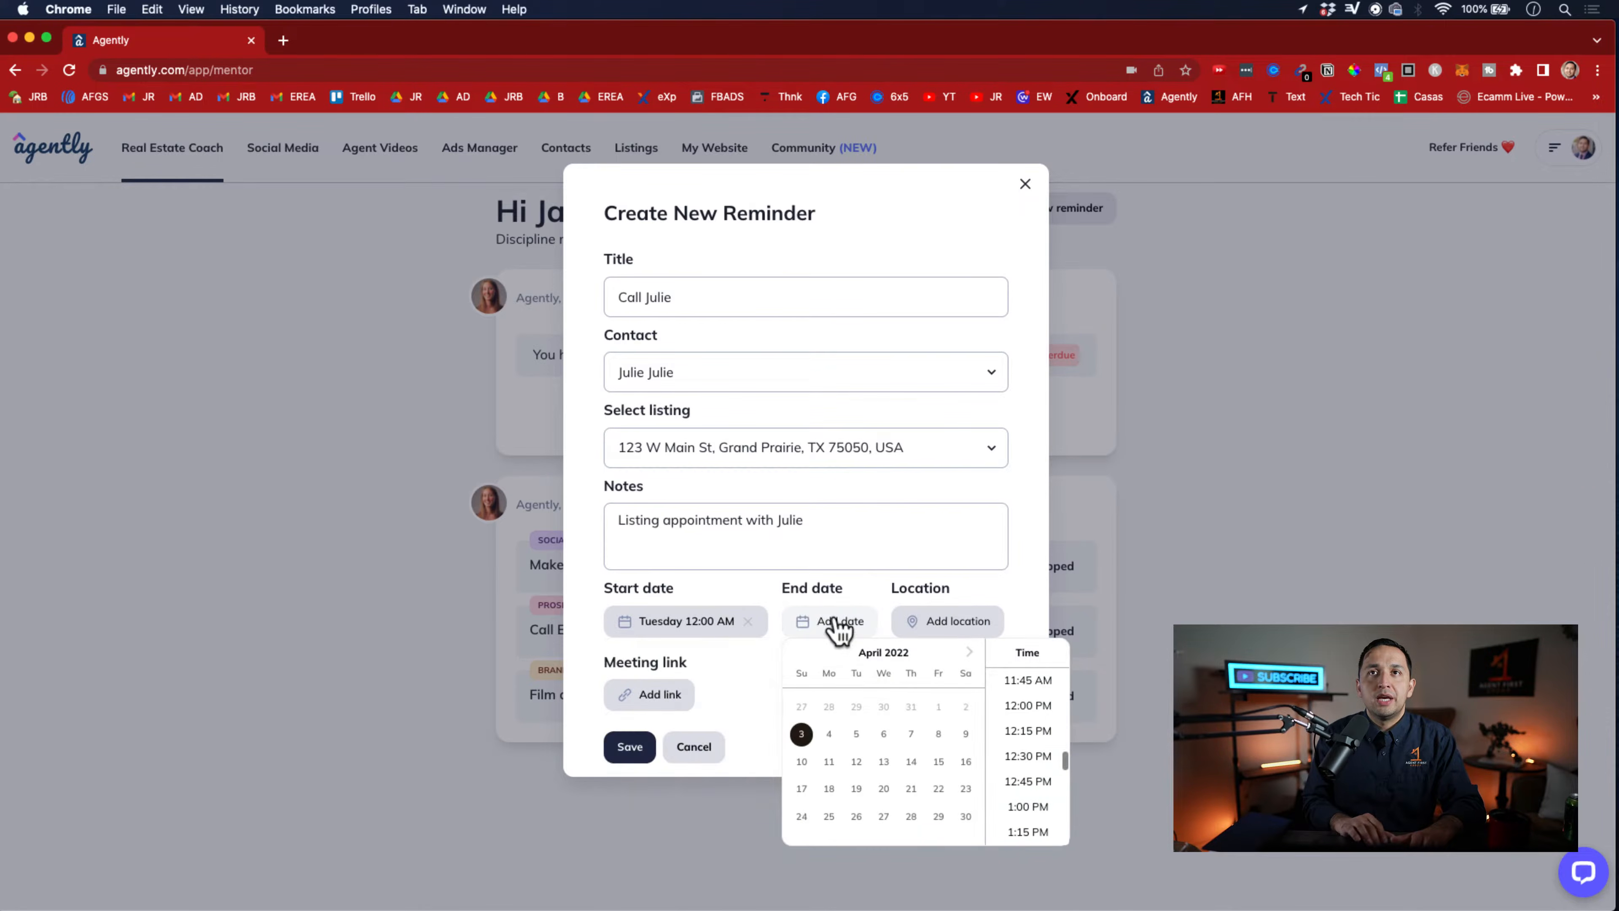
click(943, 622)
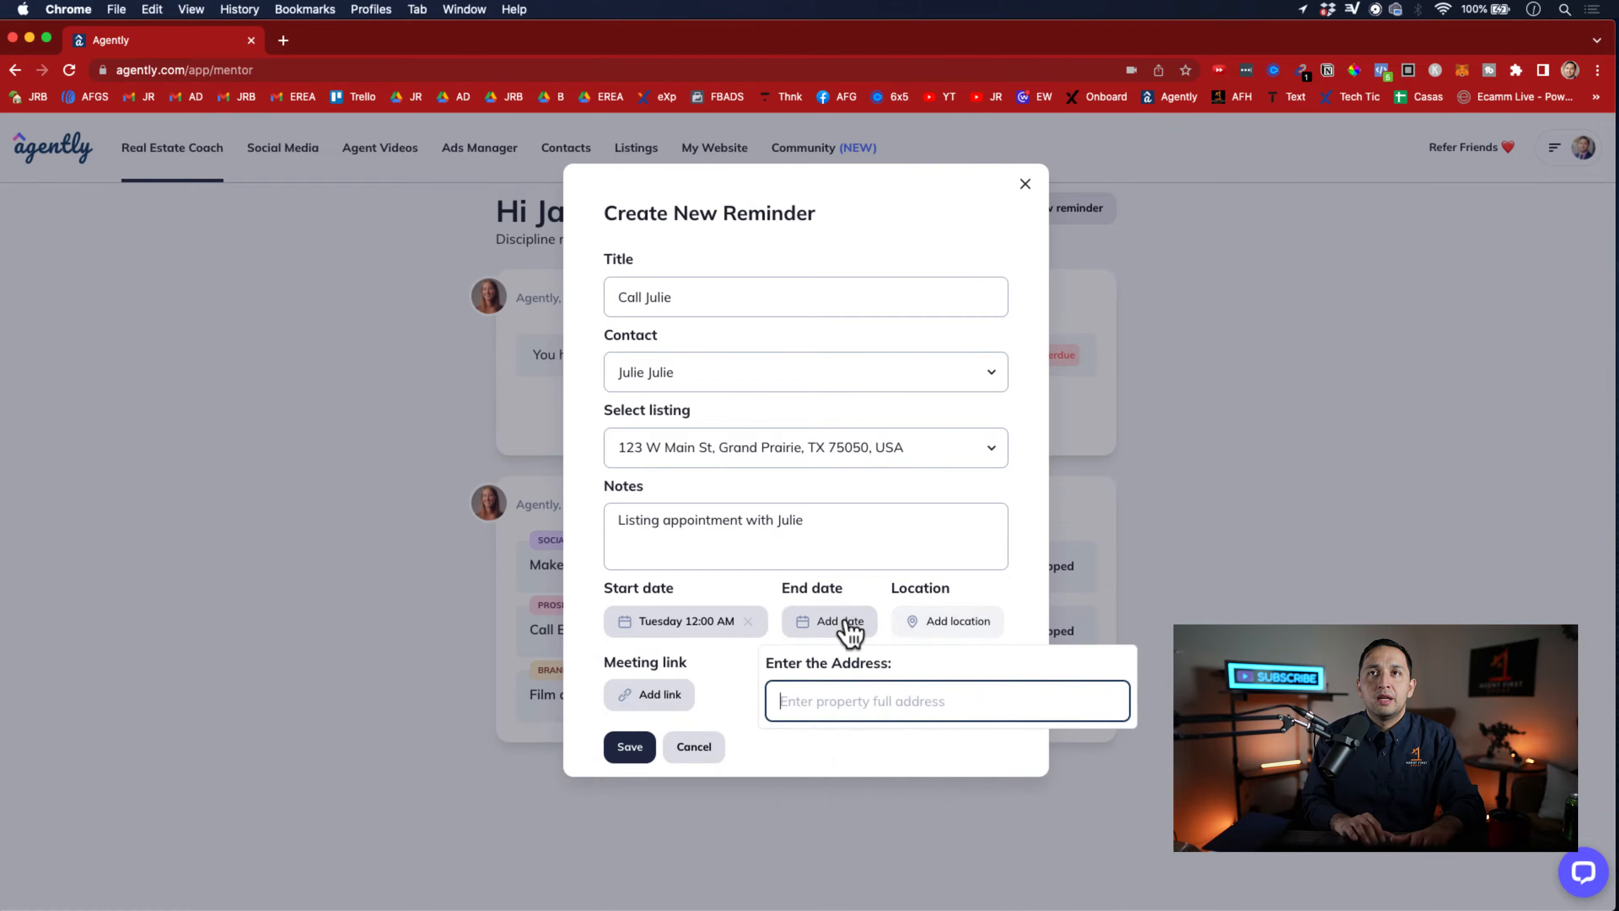
click(830, 622)
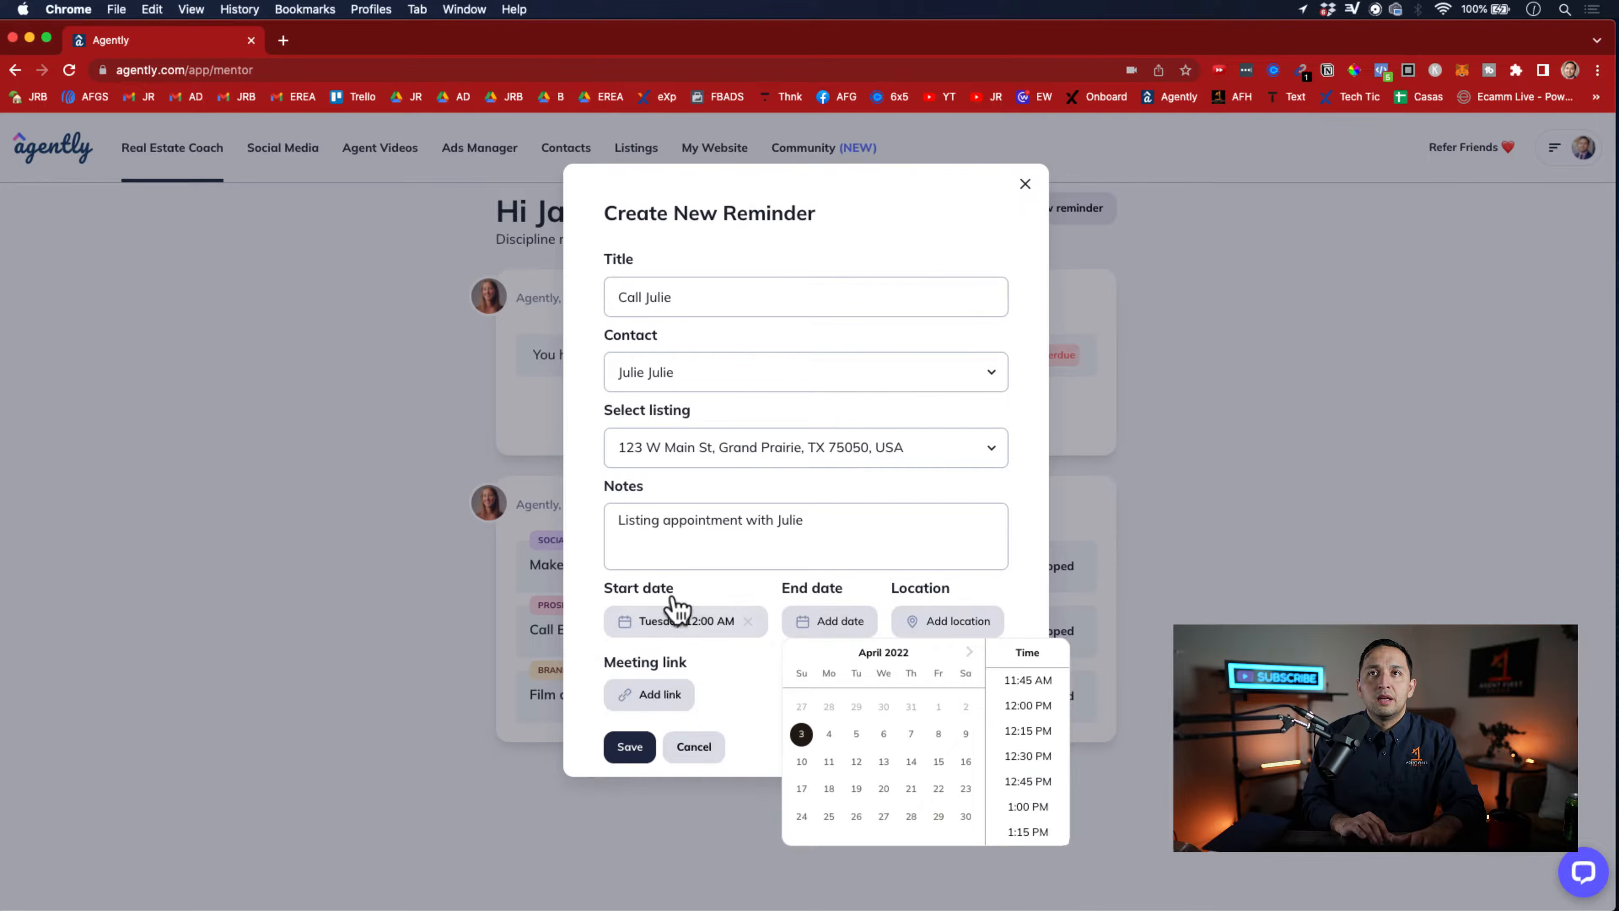
click(669, 620)
scroll(855, 781, down, 3)
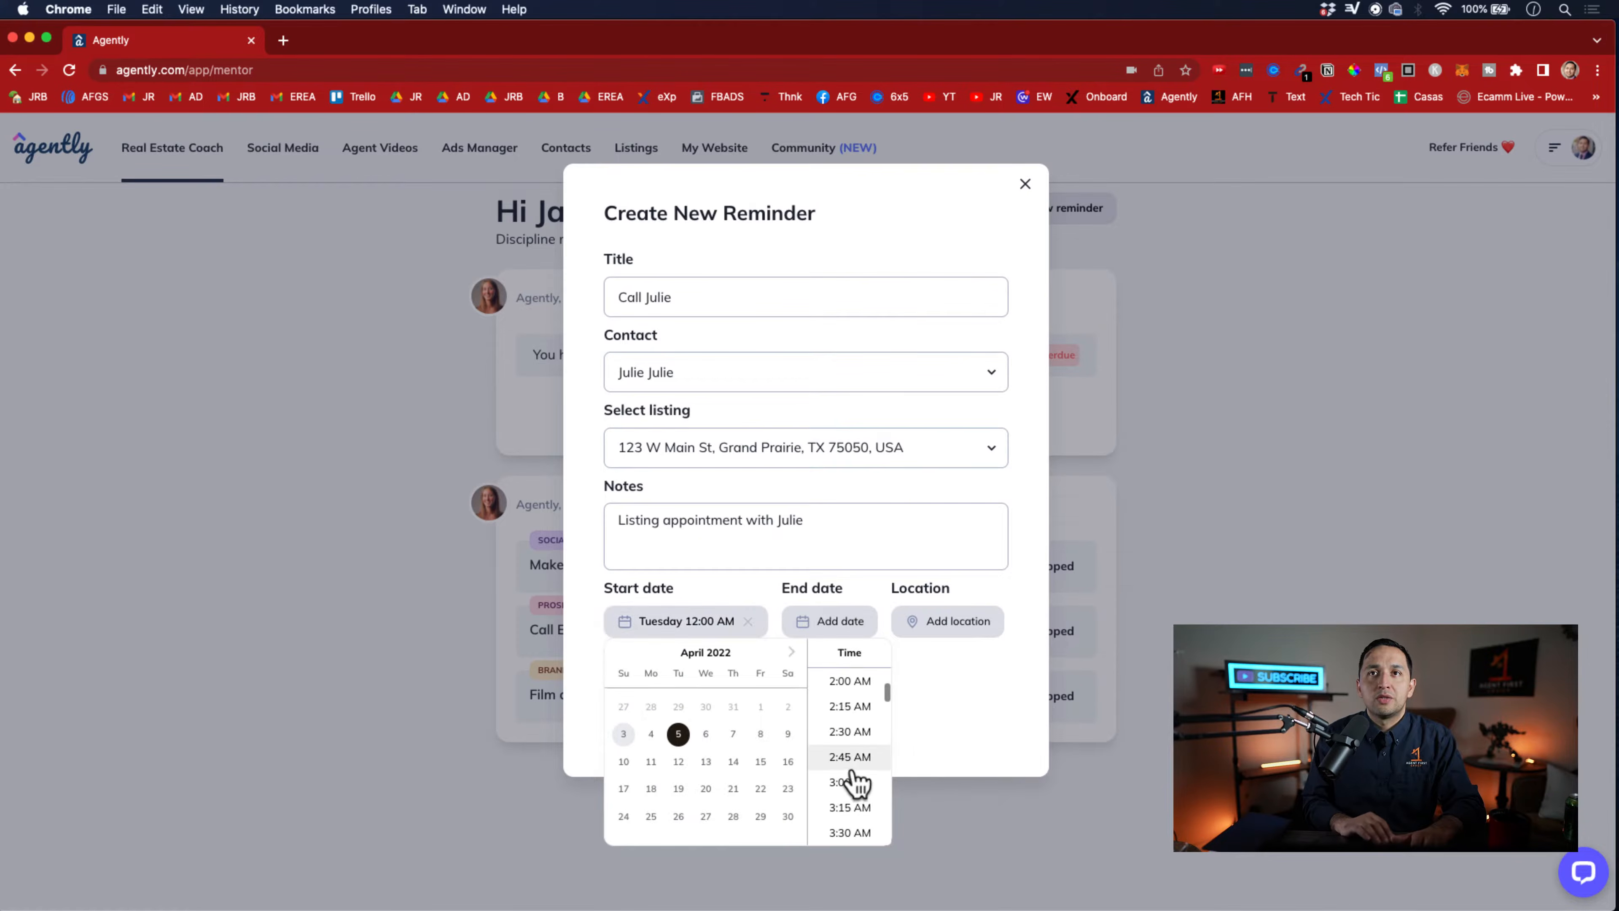
scroll(857, 772, down, 5)
scroll(857, 747, down, 8)
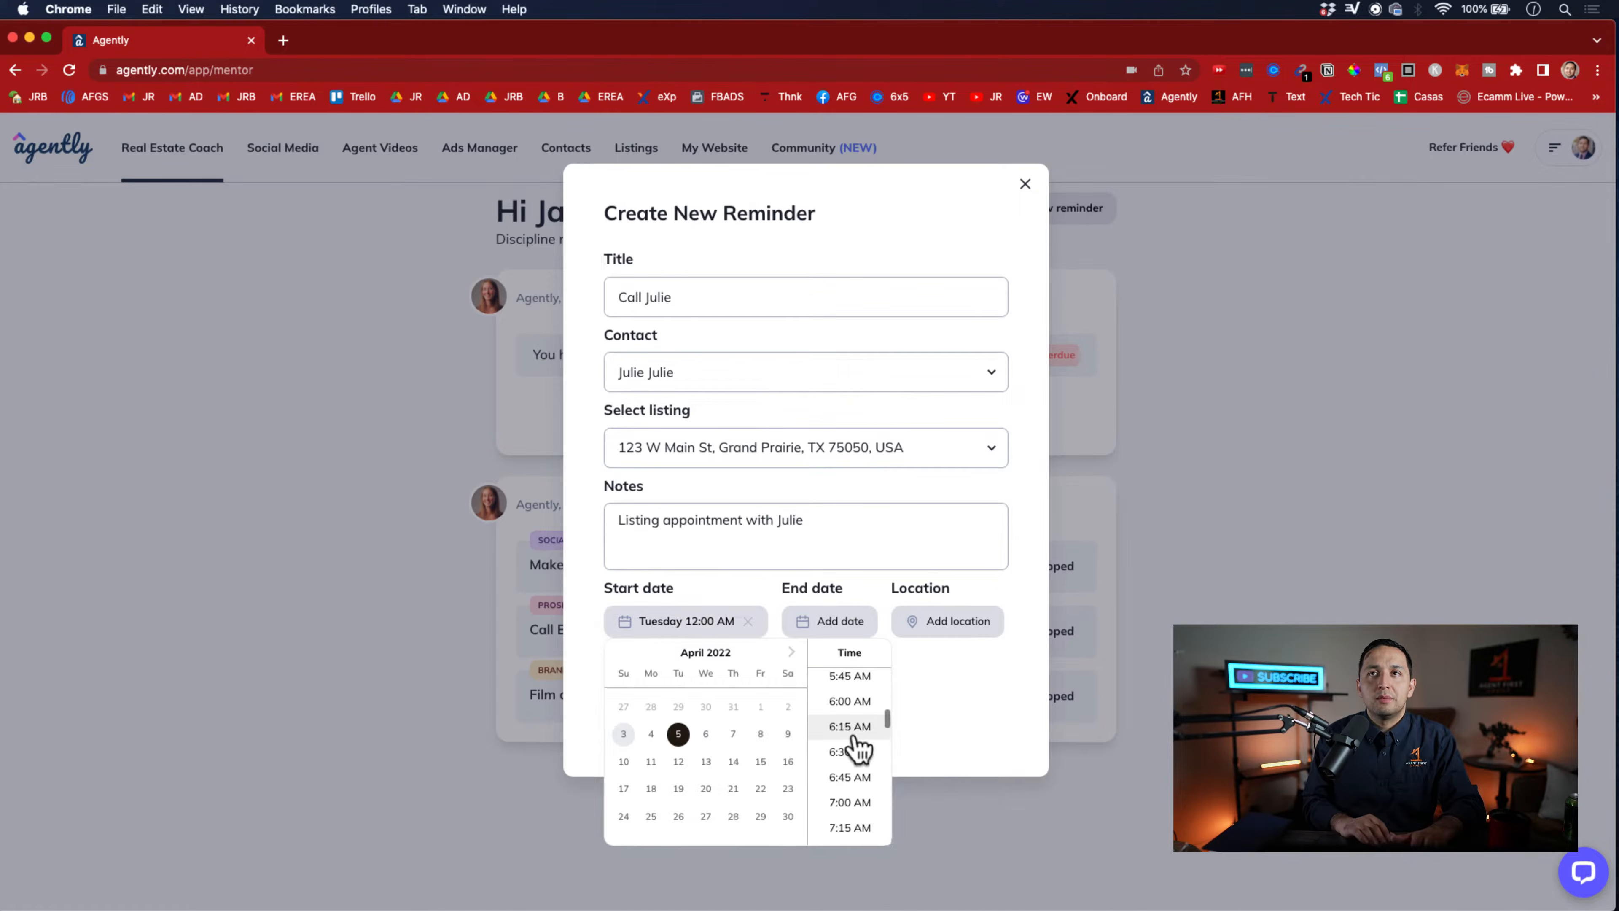
click(847, 810)
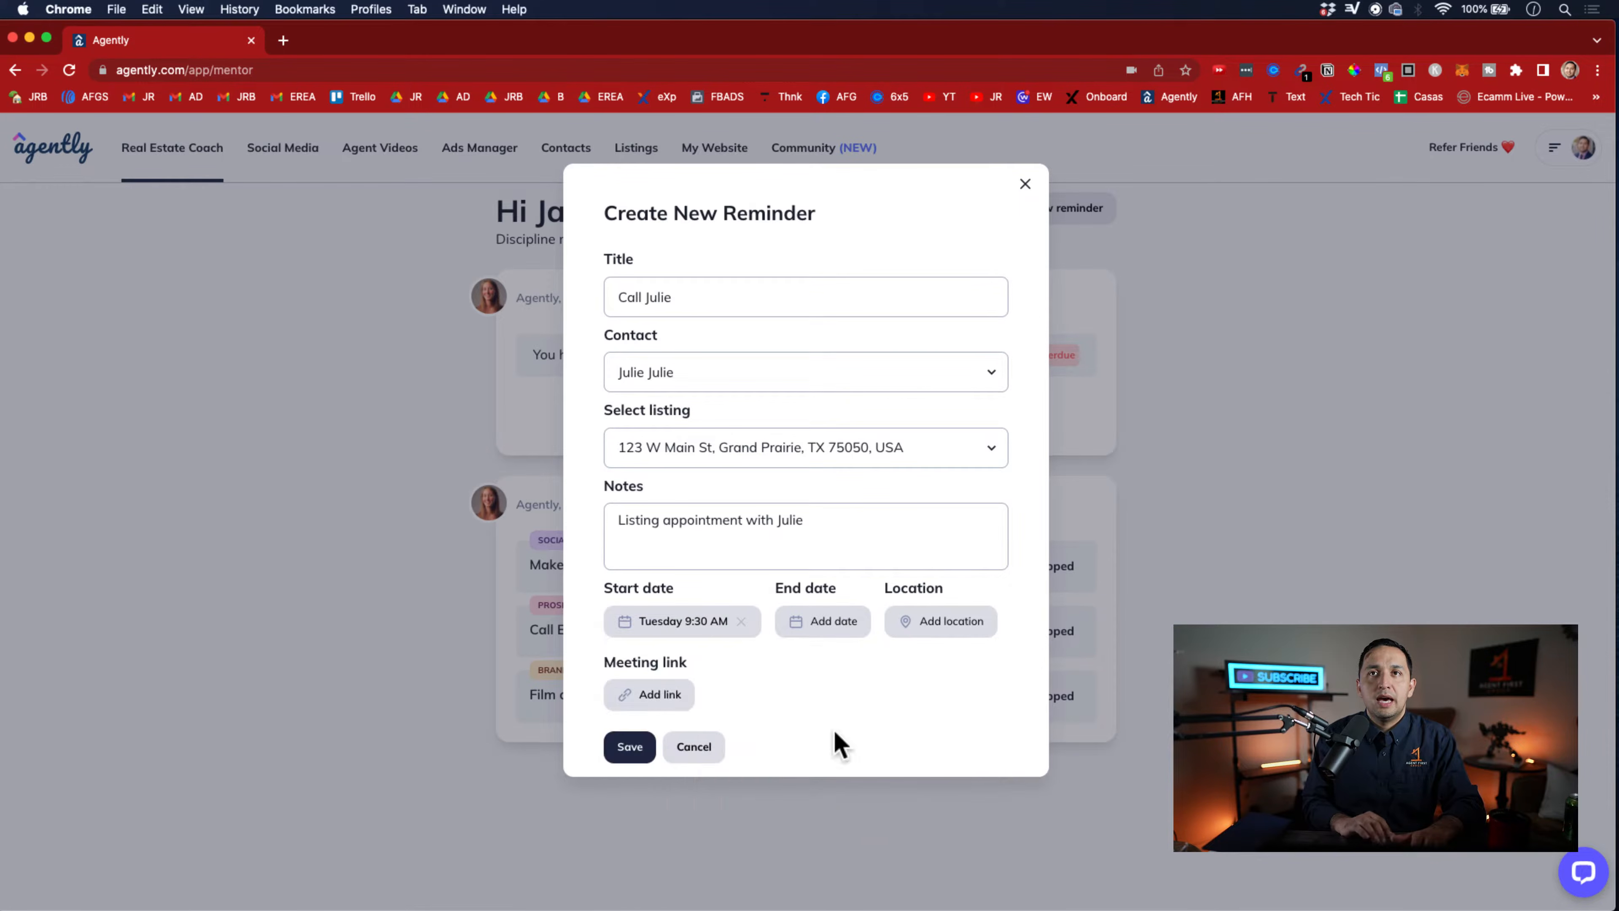
Set the reminder's end to Tuesday, April 5, 2022 at 10:30 AM
click(818, 622)
click(850, 733)
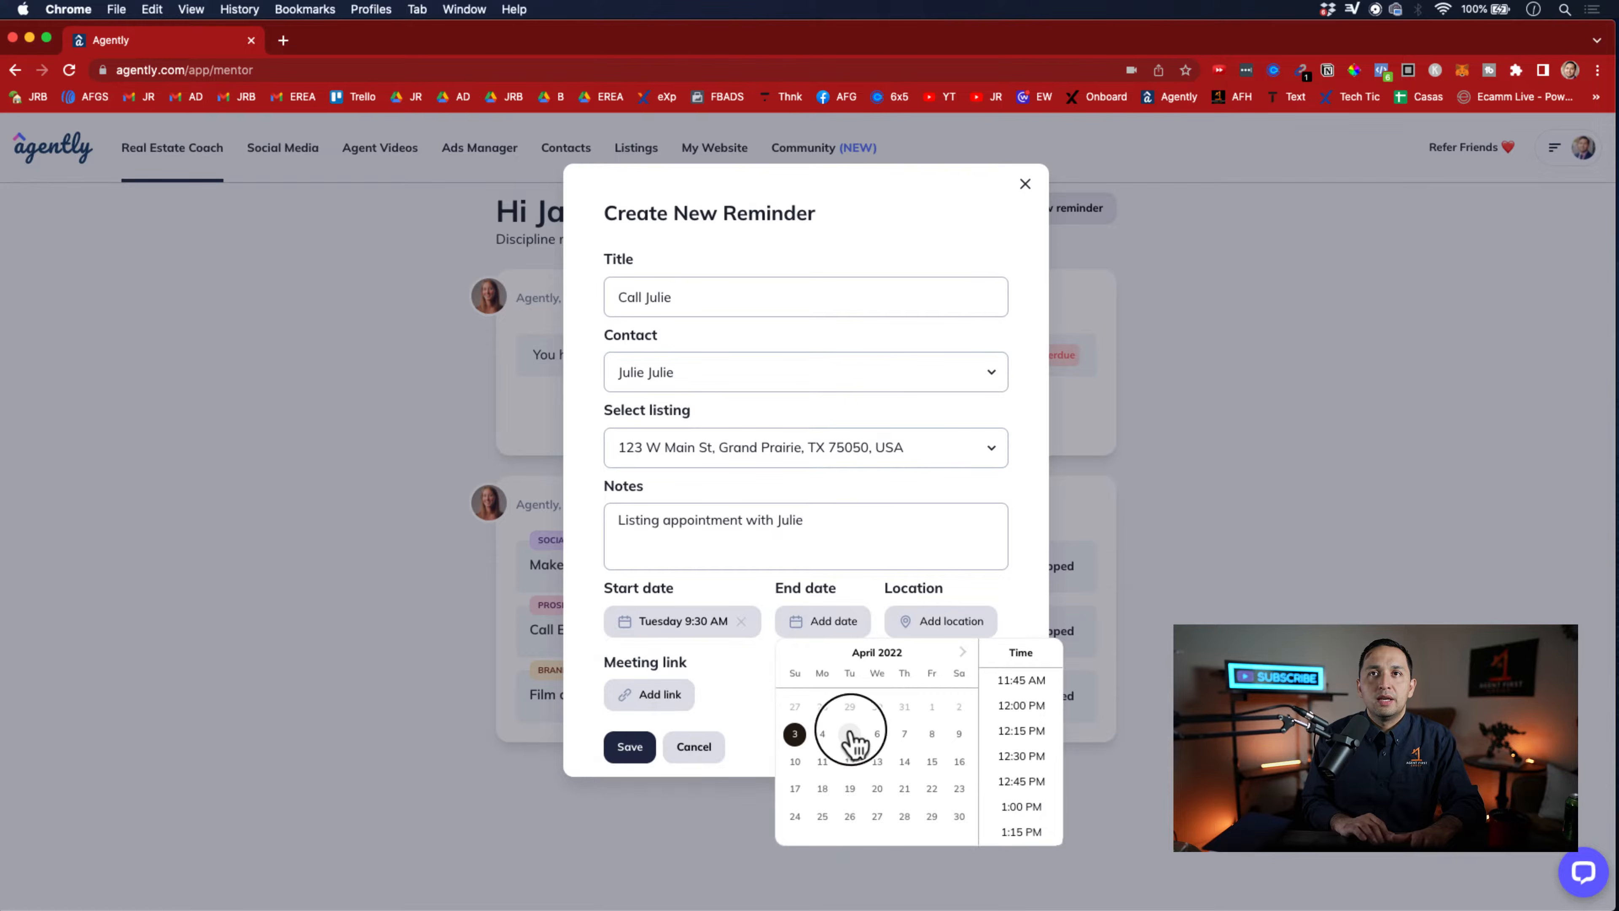
scroll(1023, 784, down, 5)
scroll(1029, 787, up, 13)
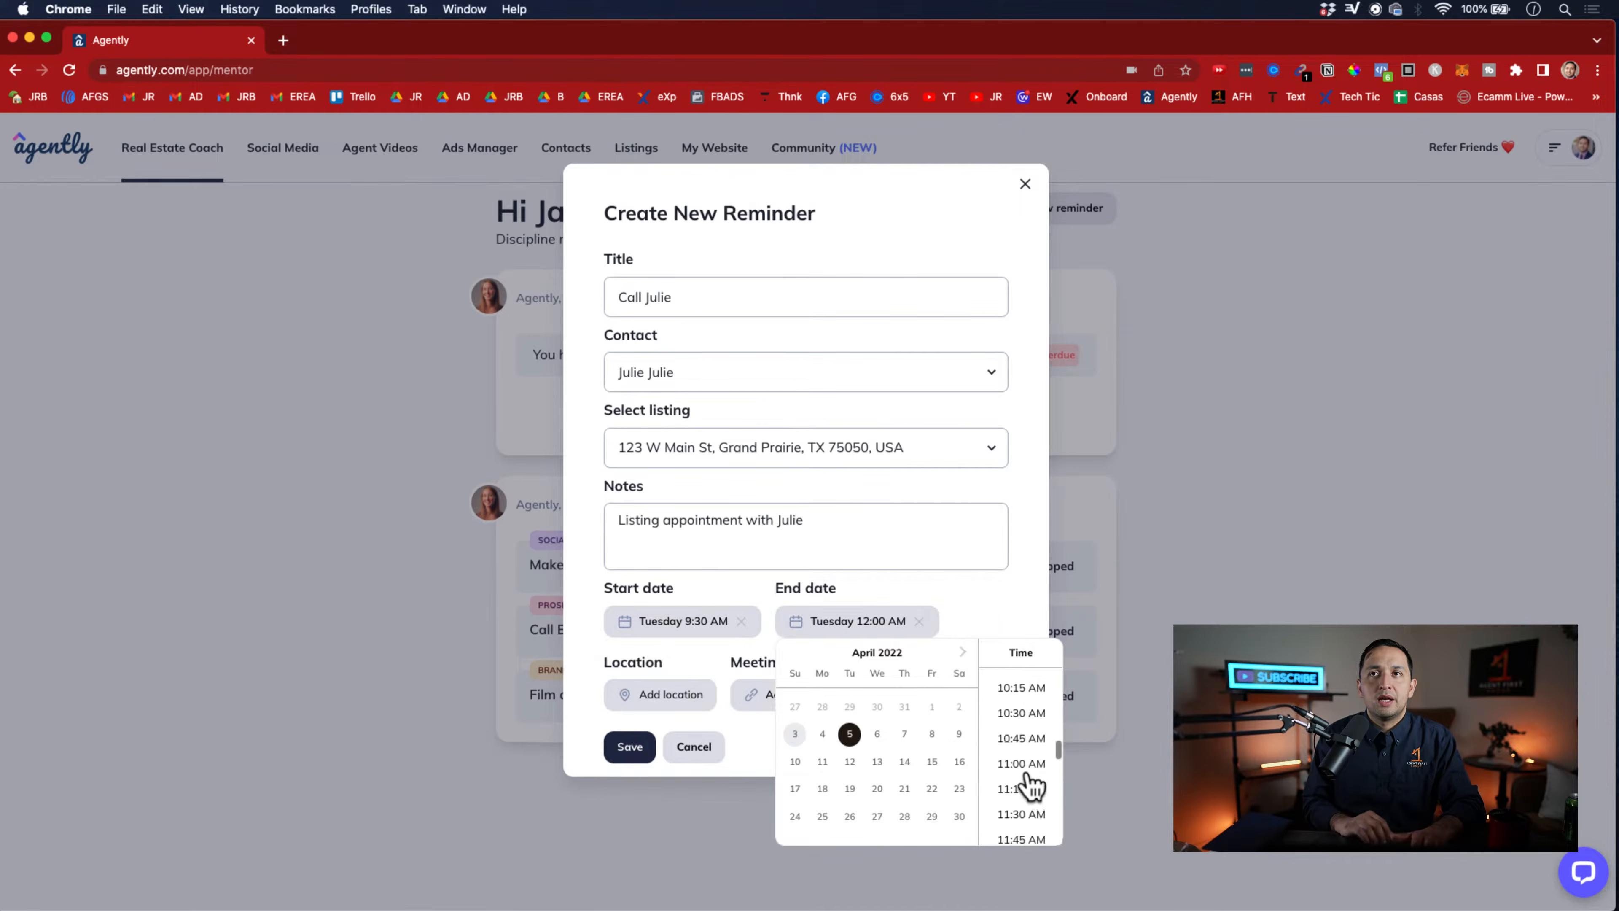
scroll(1029, 788, down, 4)
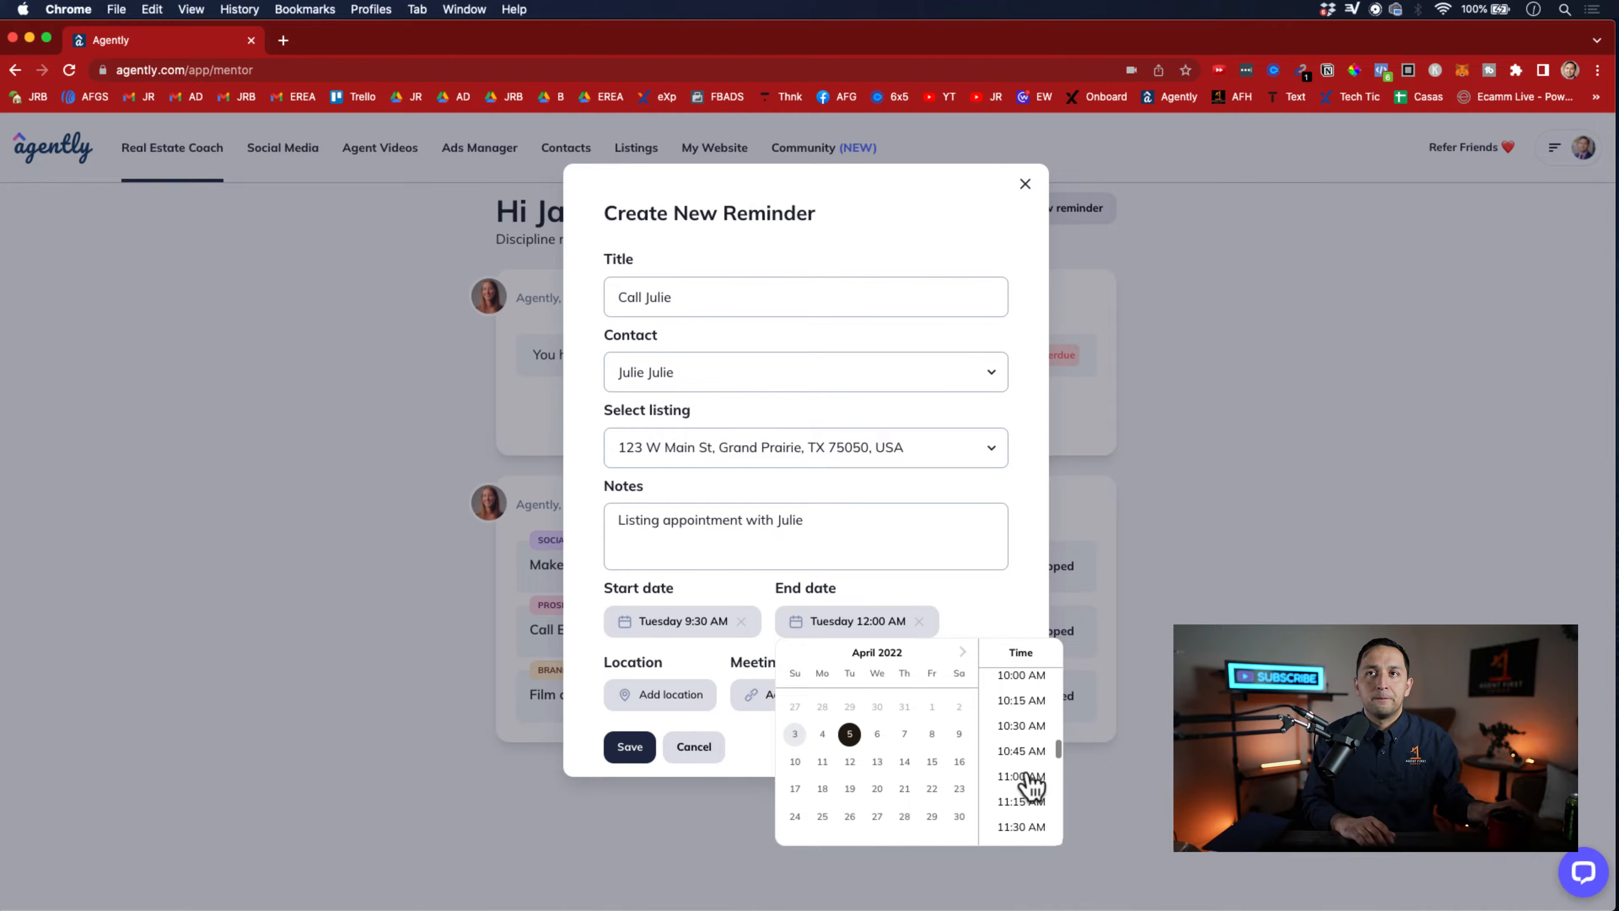
click(1021, 725)
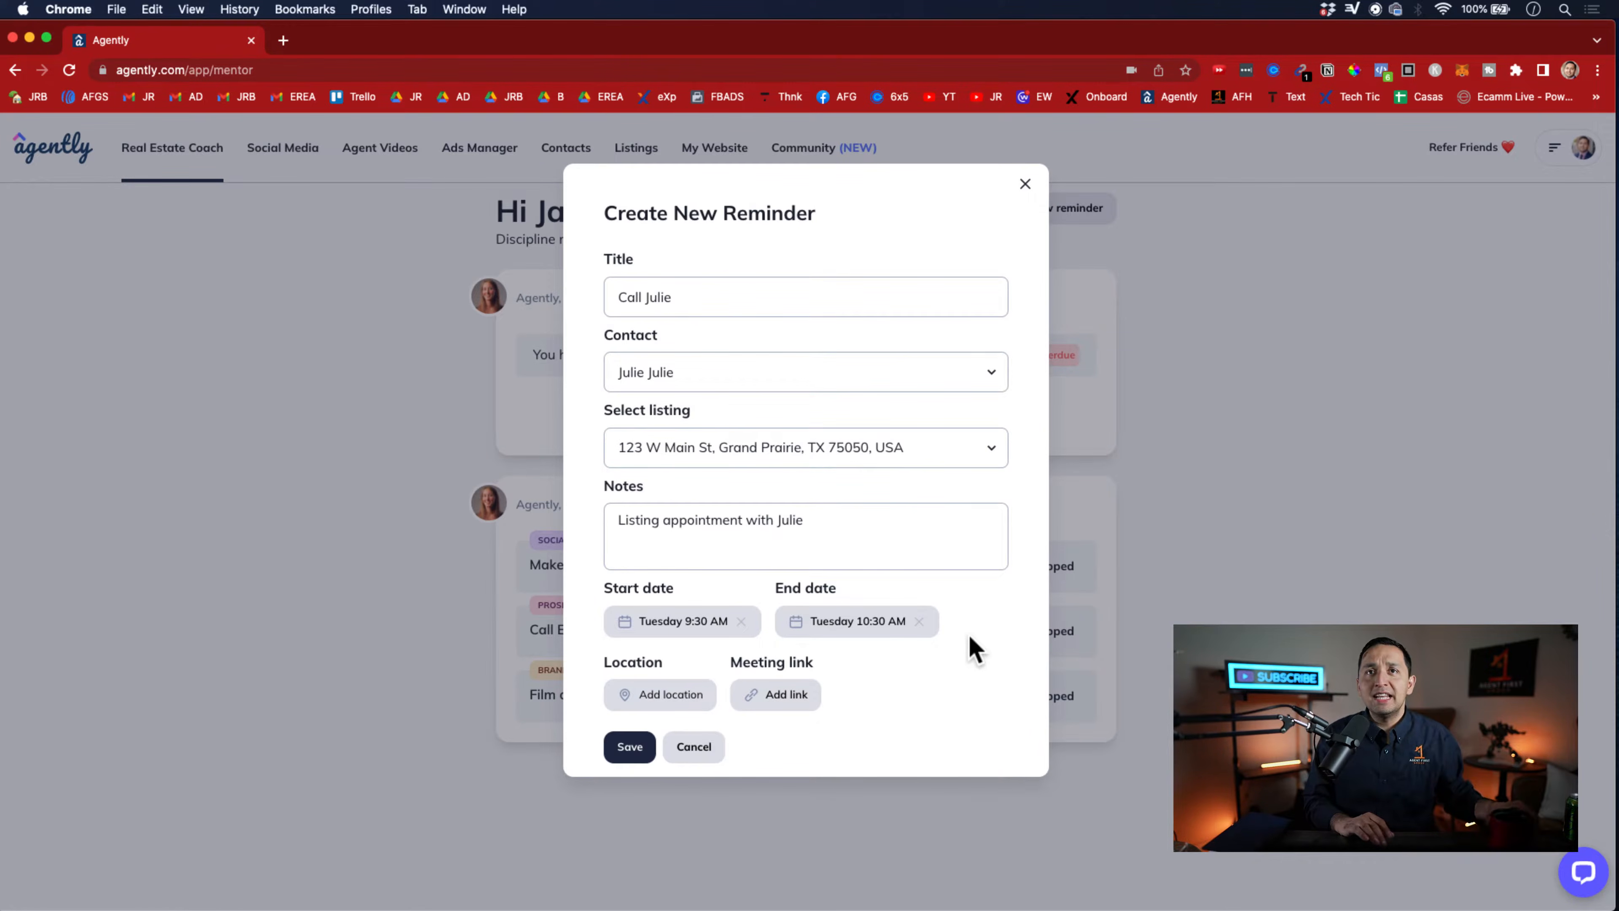
Set the reminder's location to the Grand Prairie listing's address on West Main Street and save the reminder
click(640, 697)
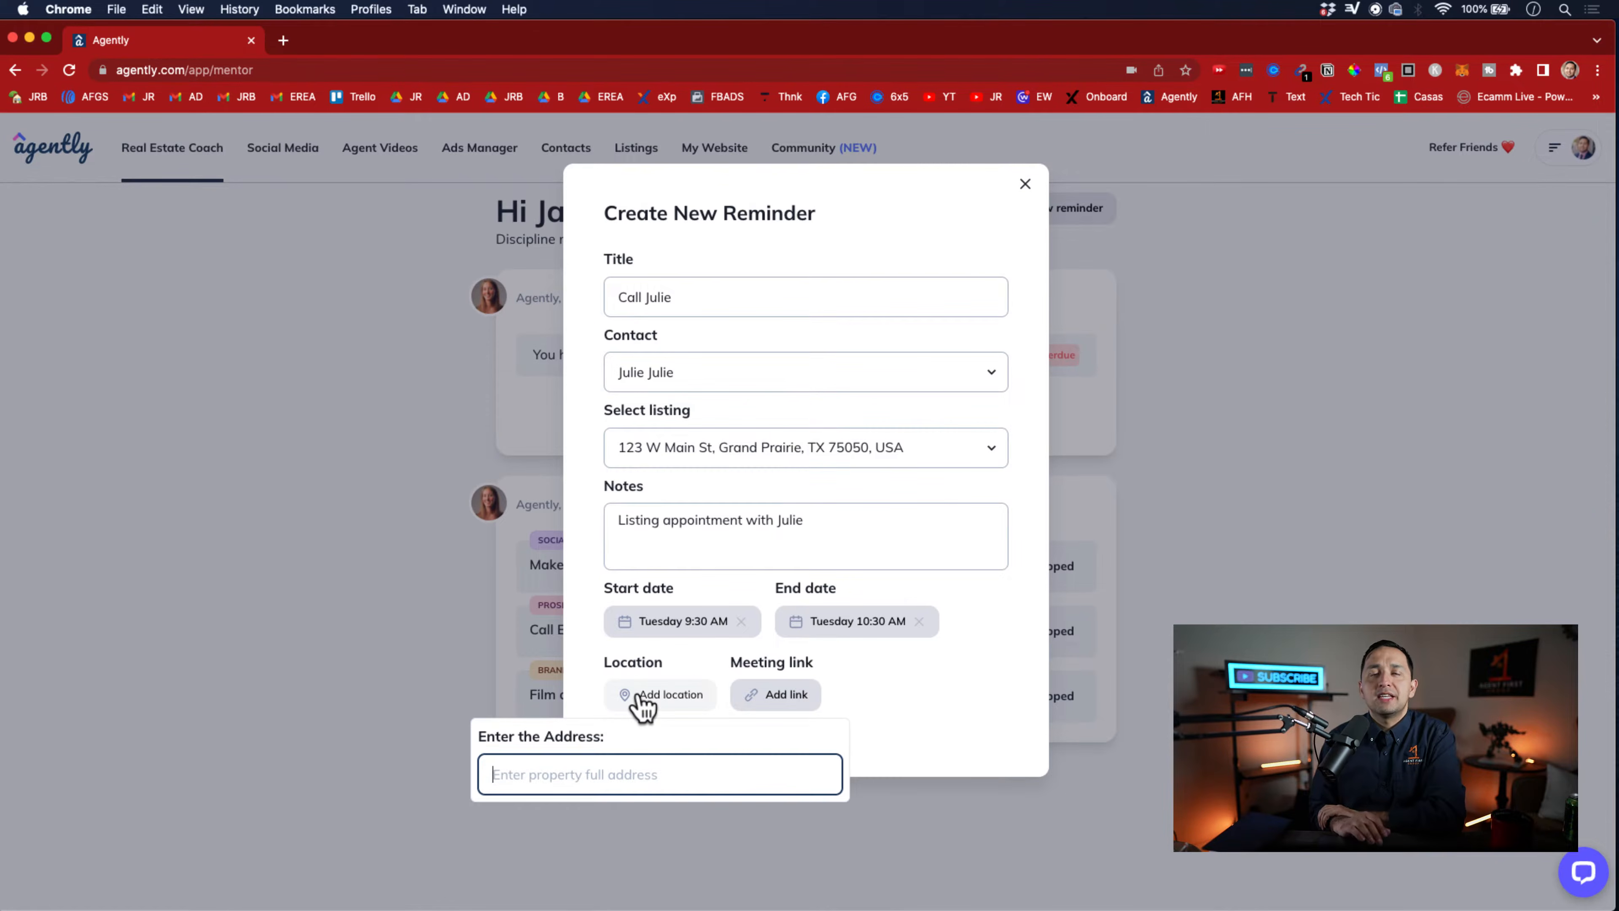
text(123 w main)
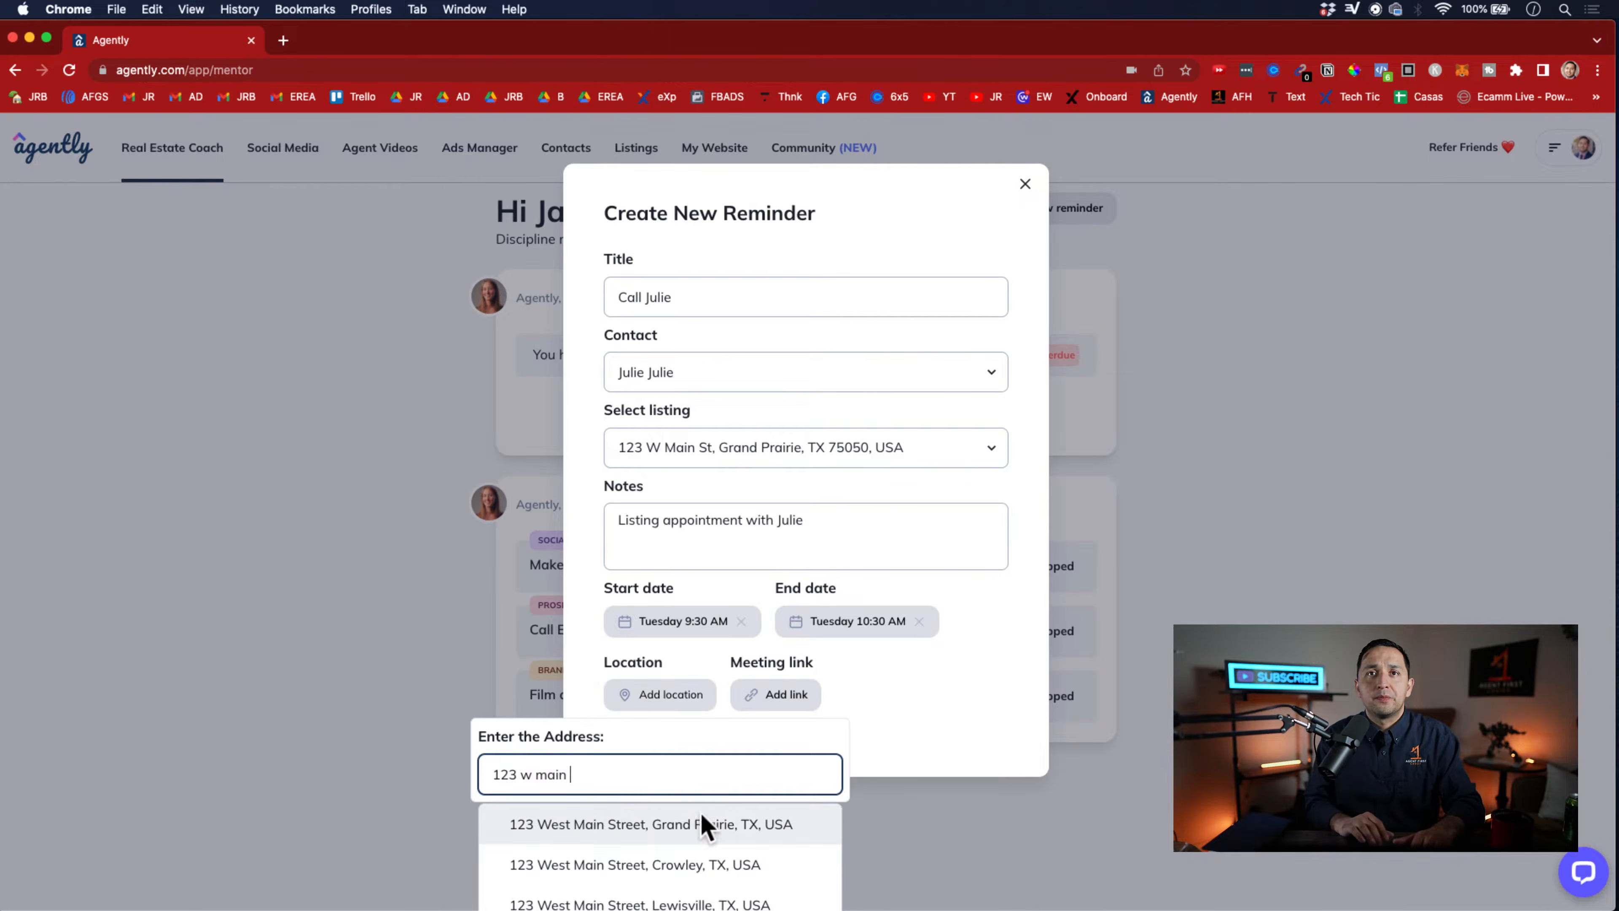
click(718, 826)
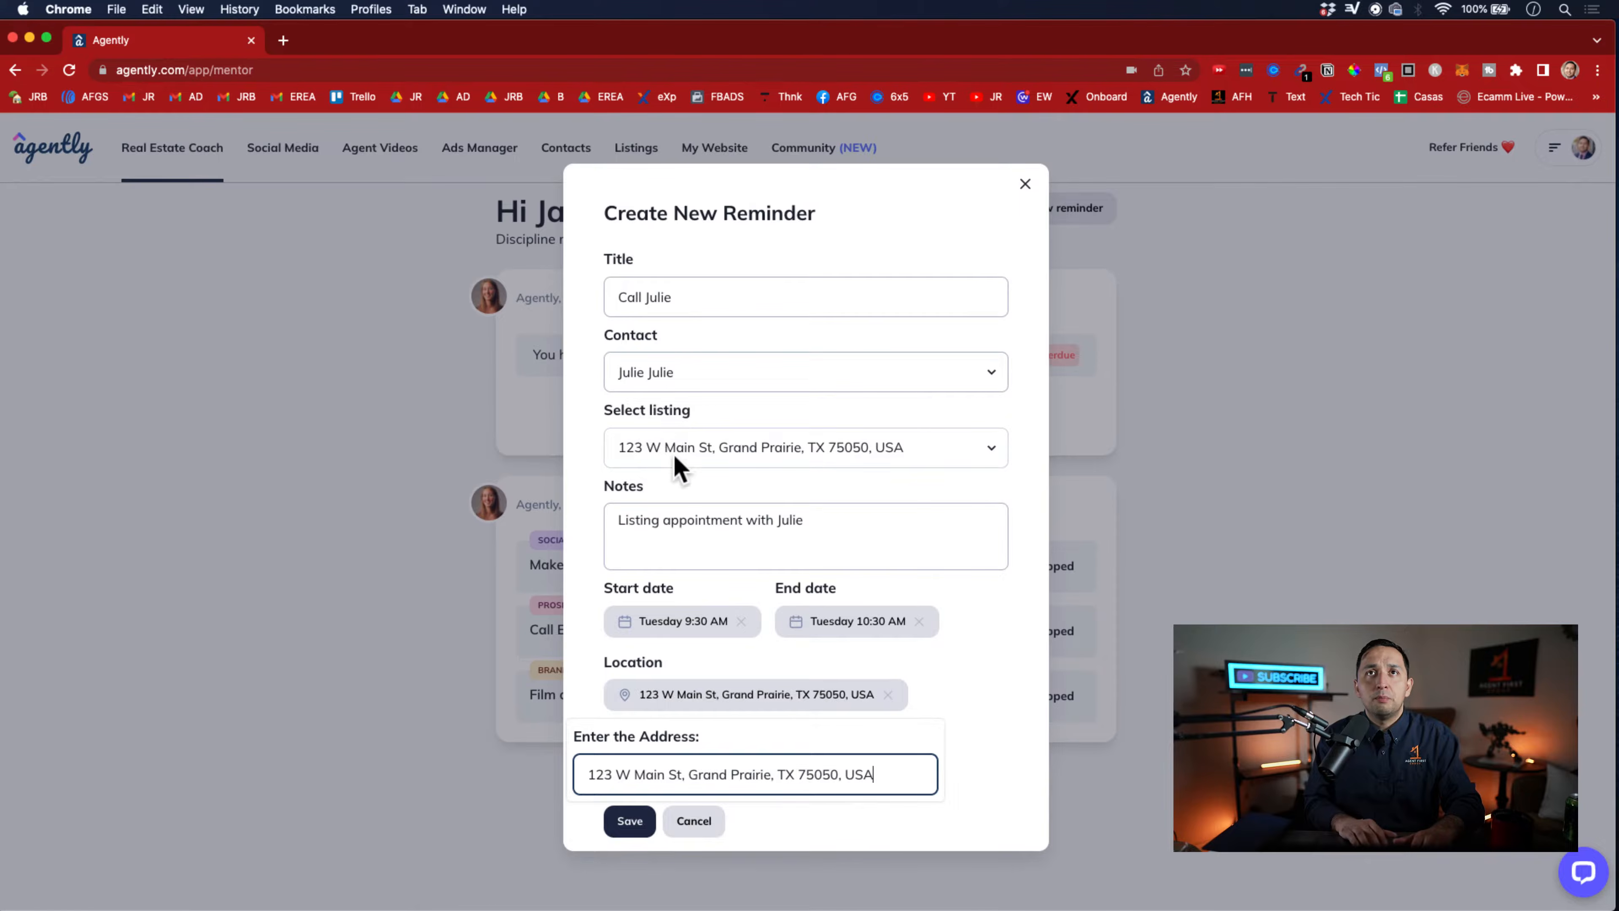
click(629, 823)
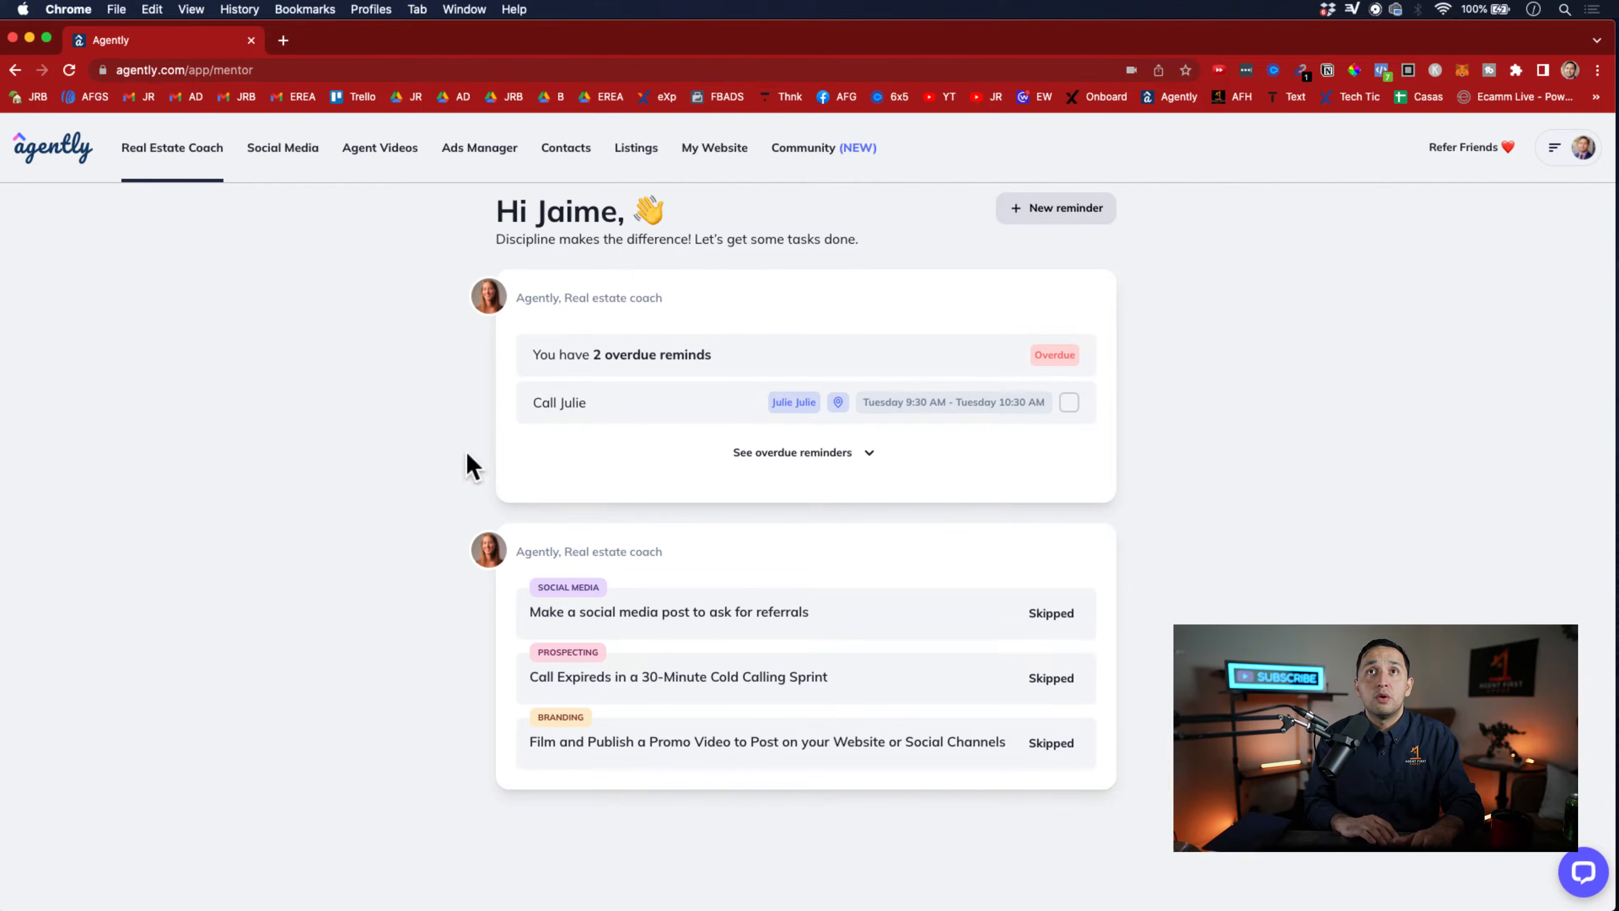
Review the saved call reminder's details and its editable fields, then close it without making changes
click(975, 409)
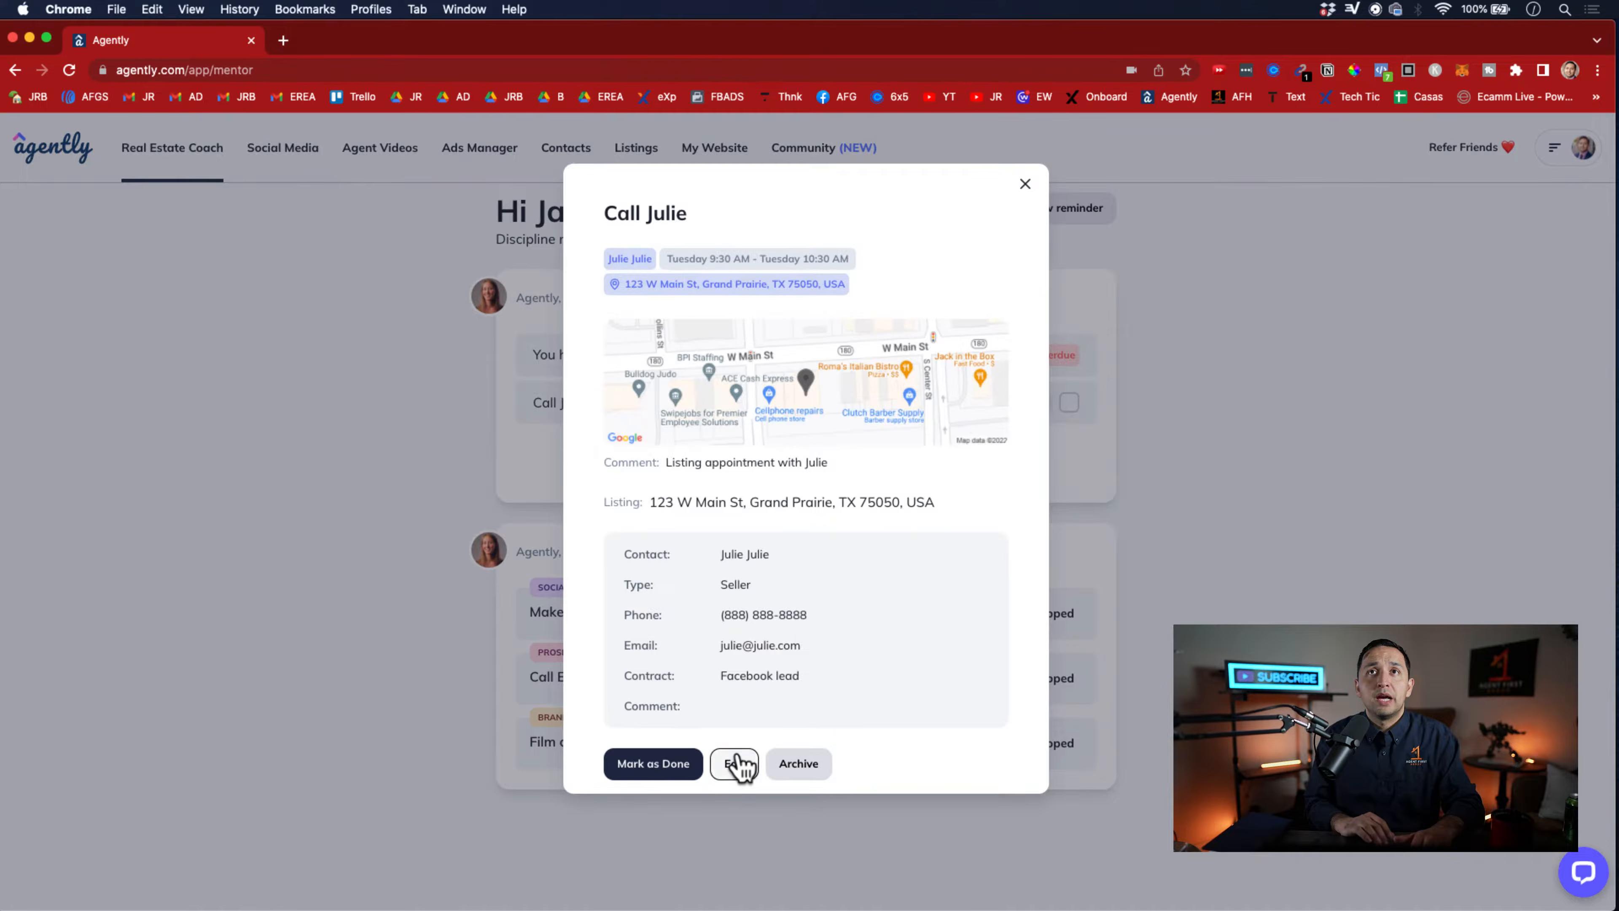
click(736, 763)
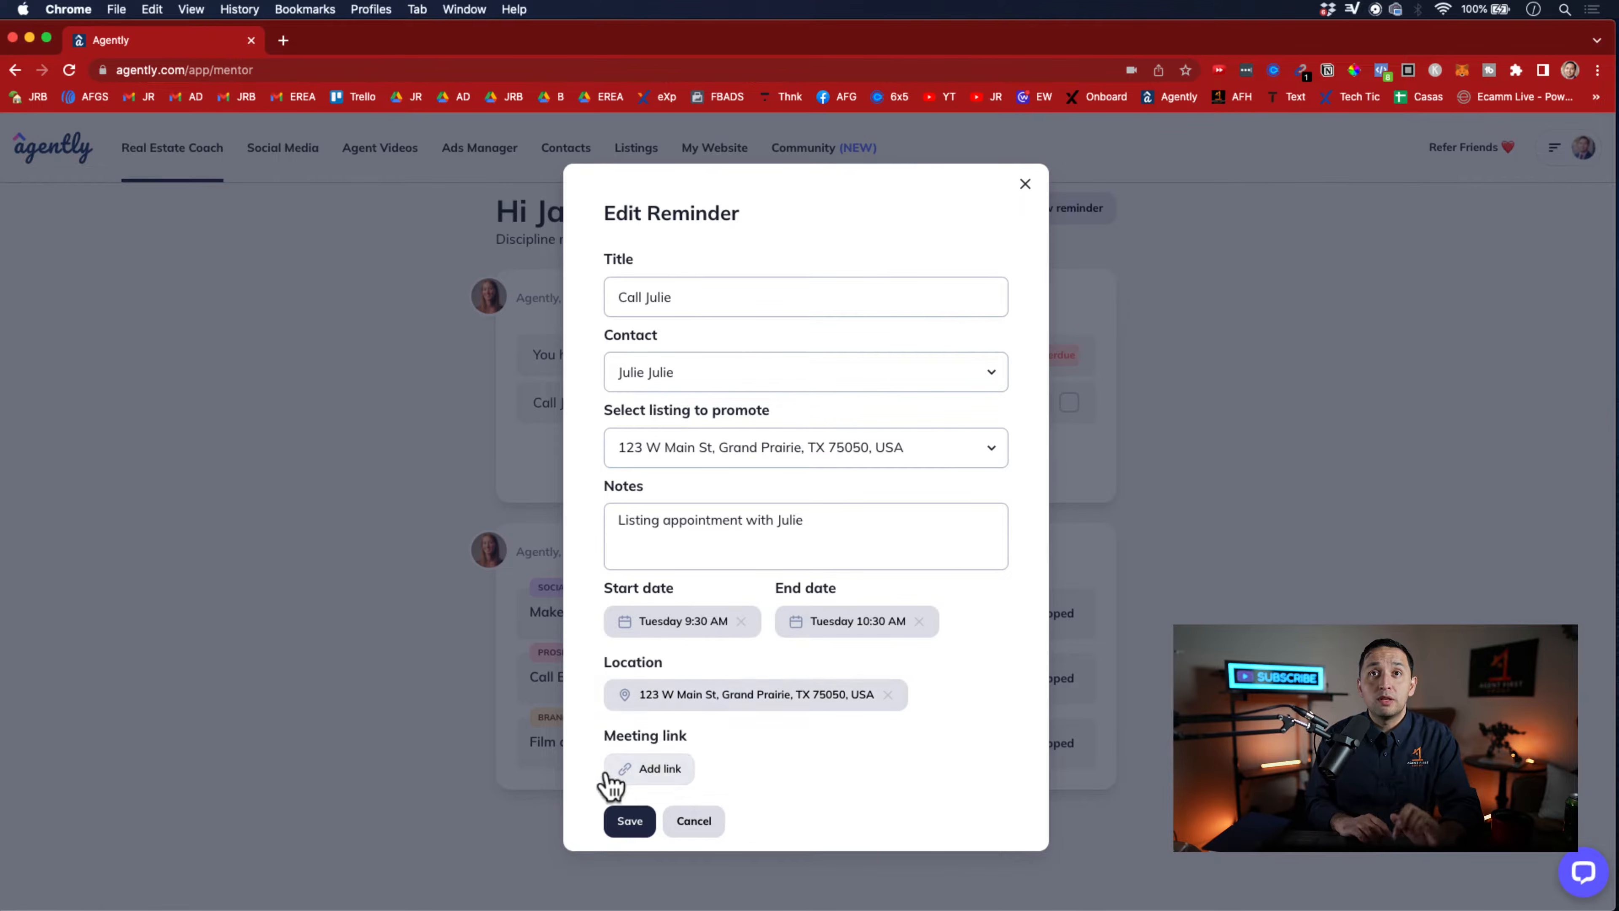
click(695, 825)
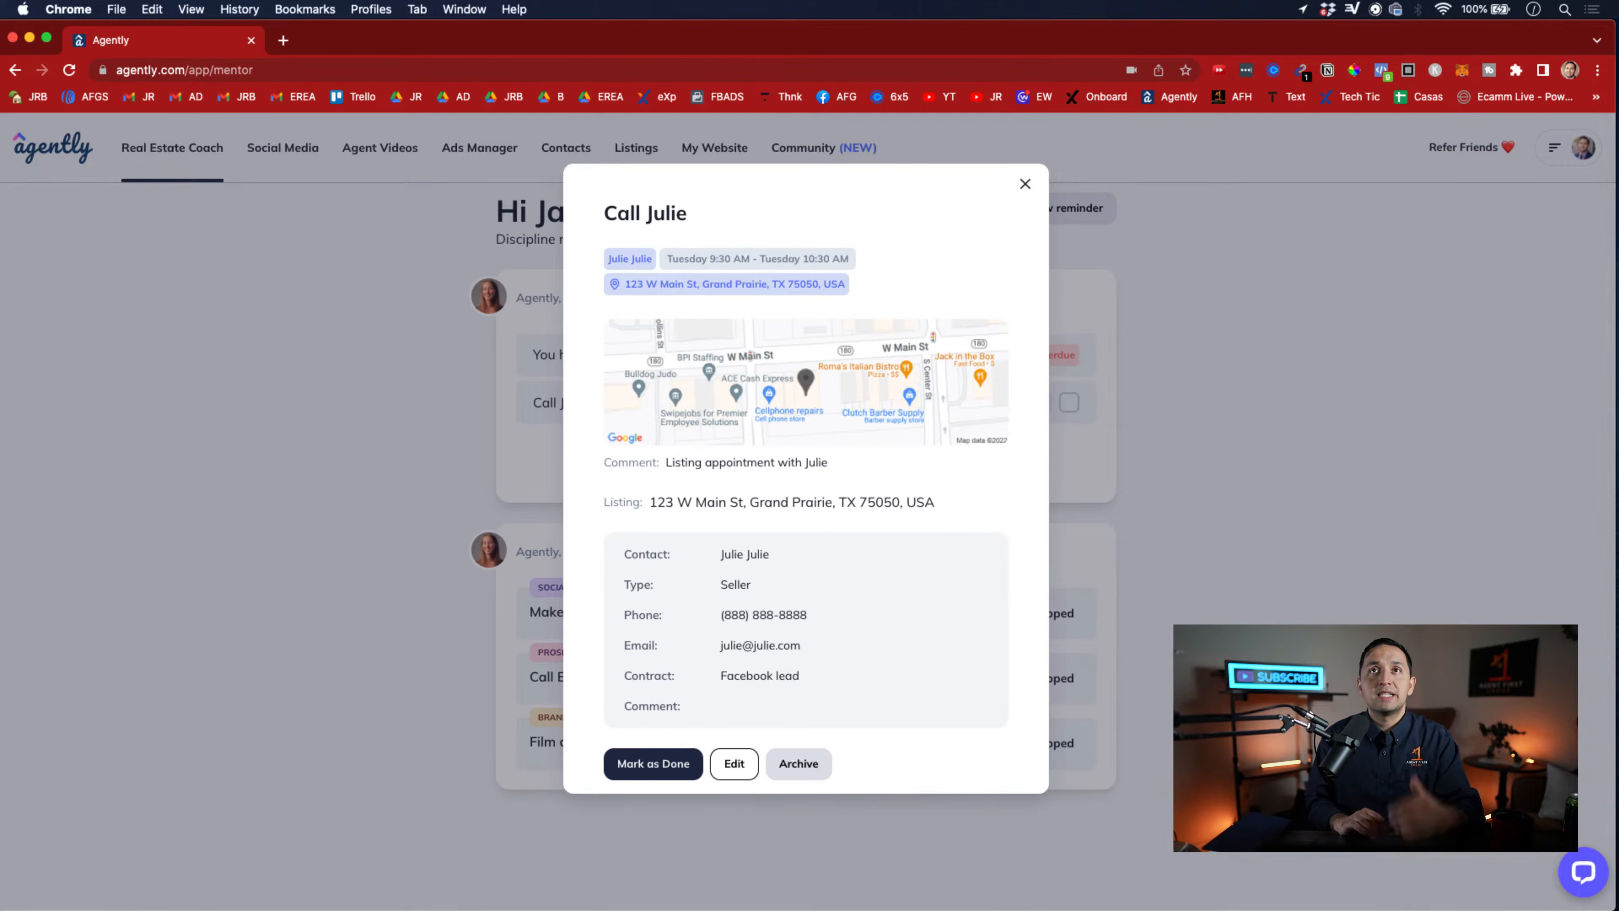
click(1172, 485)
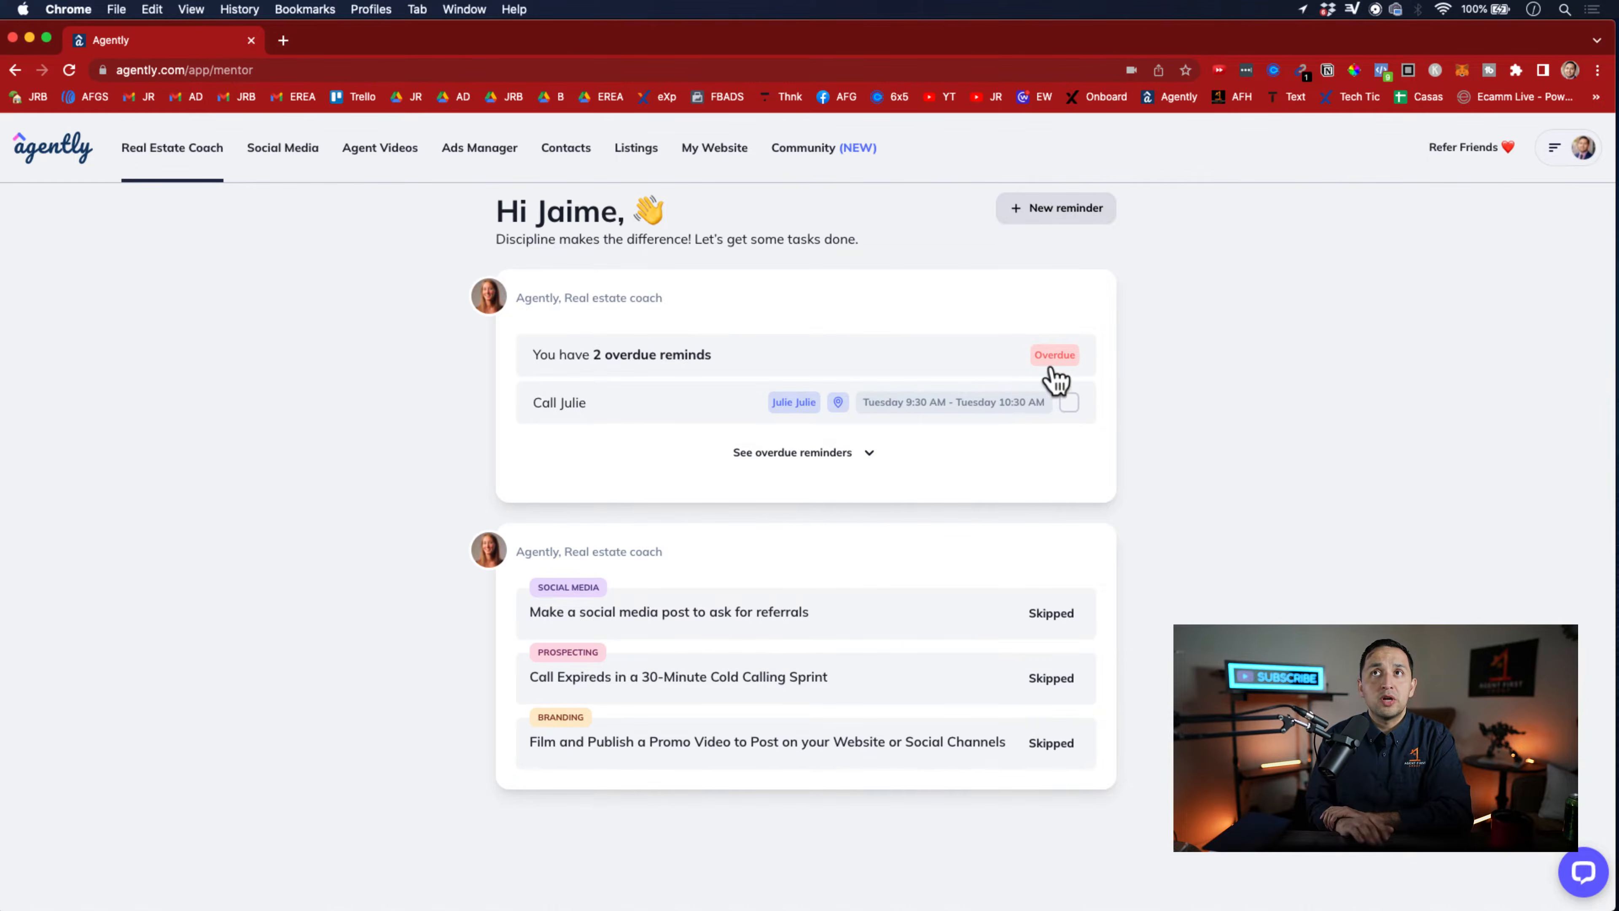
Look through the Ask For Referral templates among the social media posts
click(284, 148)
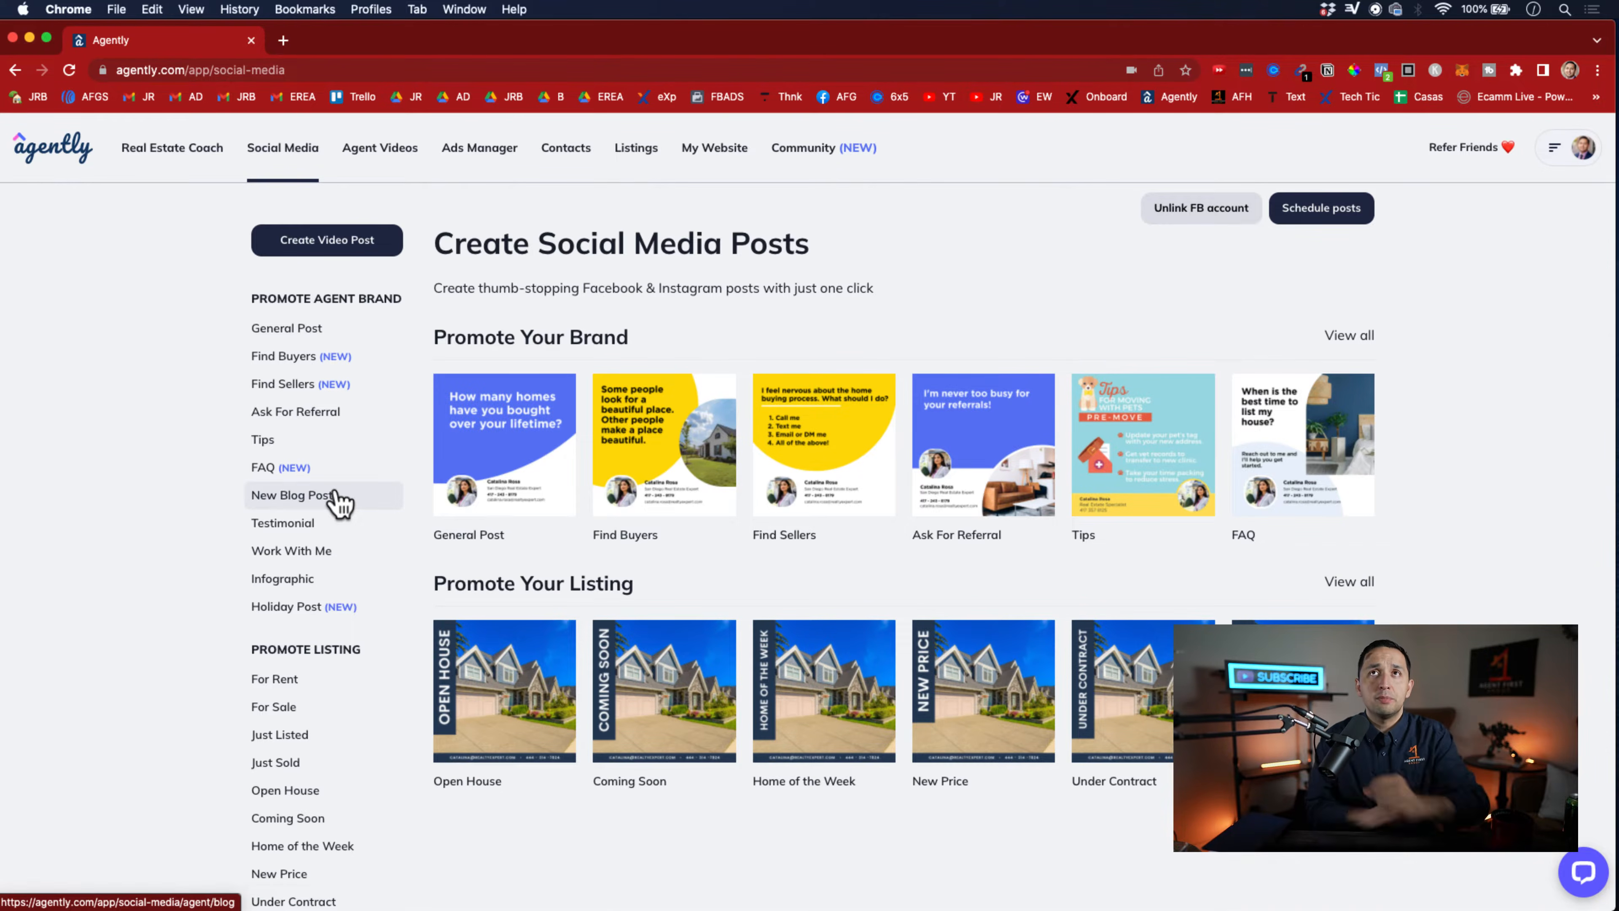
click(313, 415)
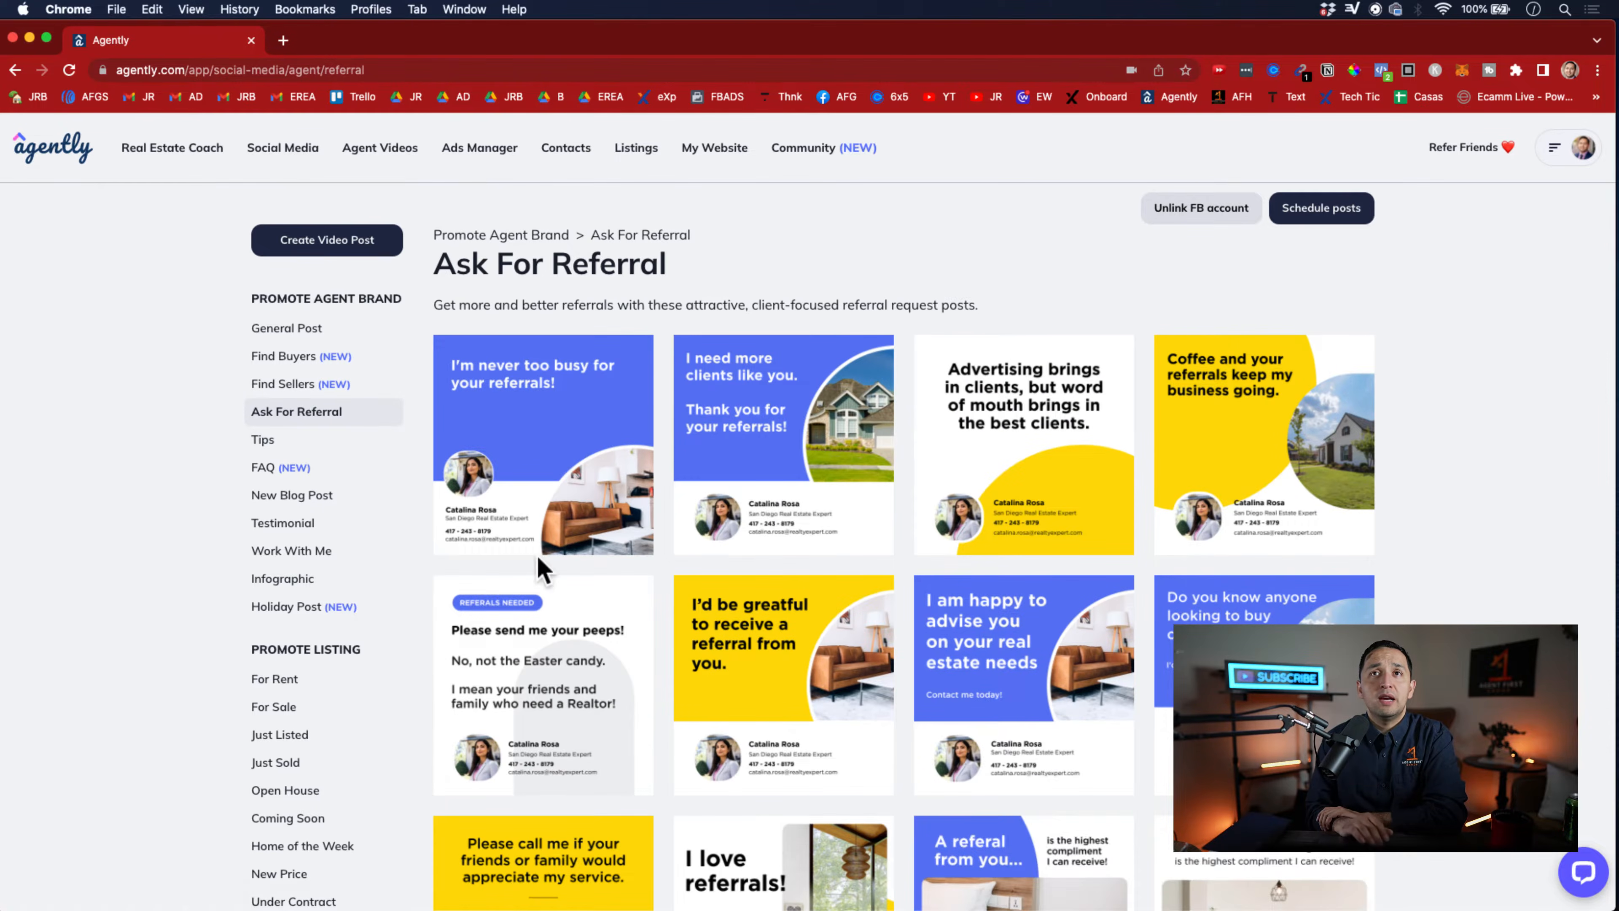
scroll(538, 567, down, 10)
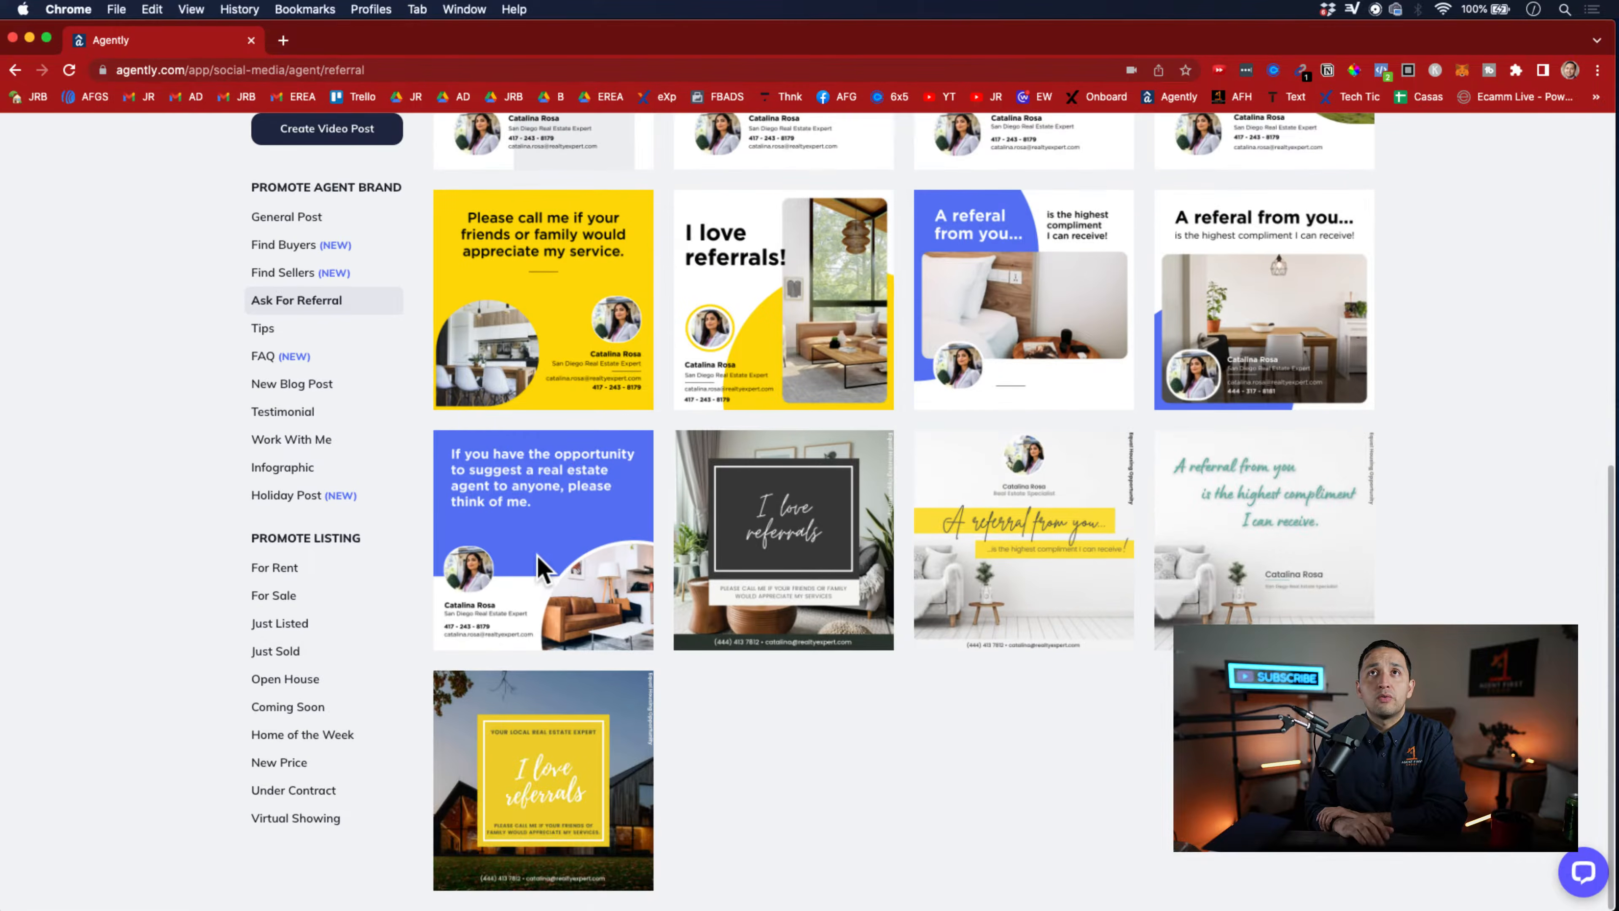
scroll(538, 567, up, 2)
scroll(539, 567, up, 8)
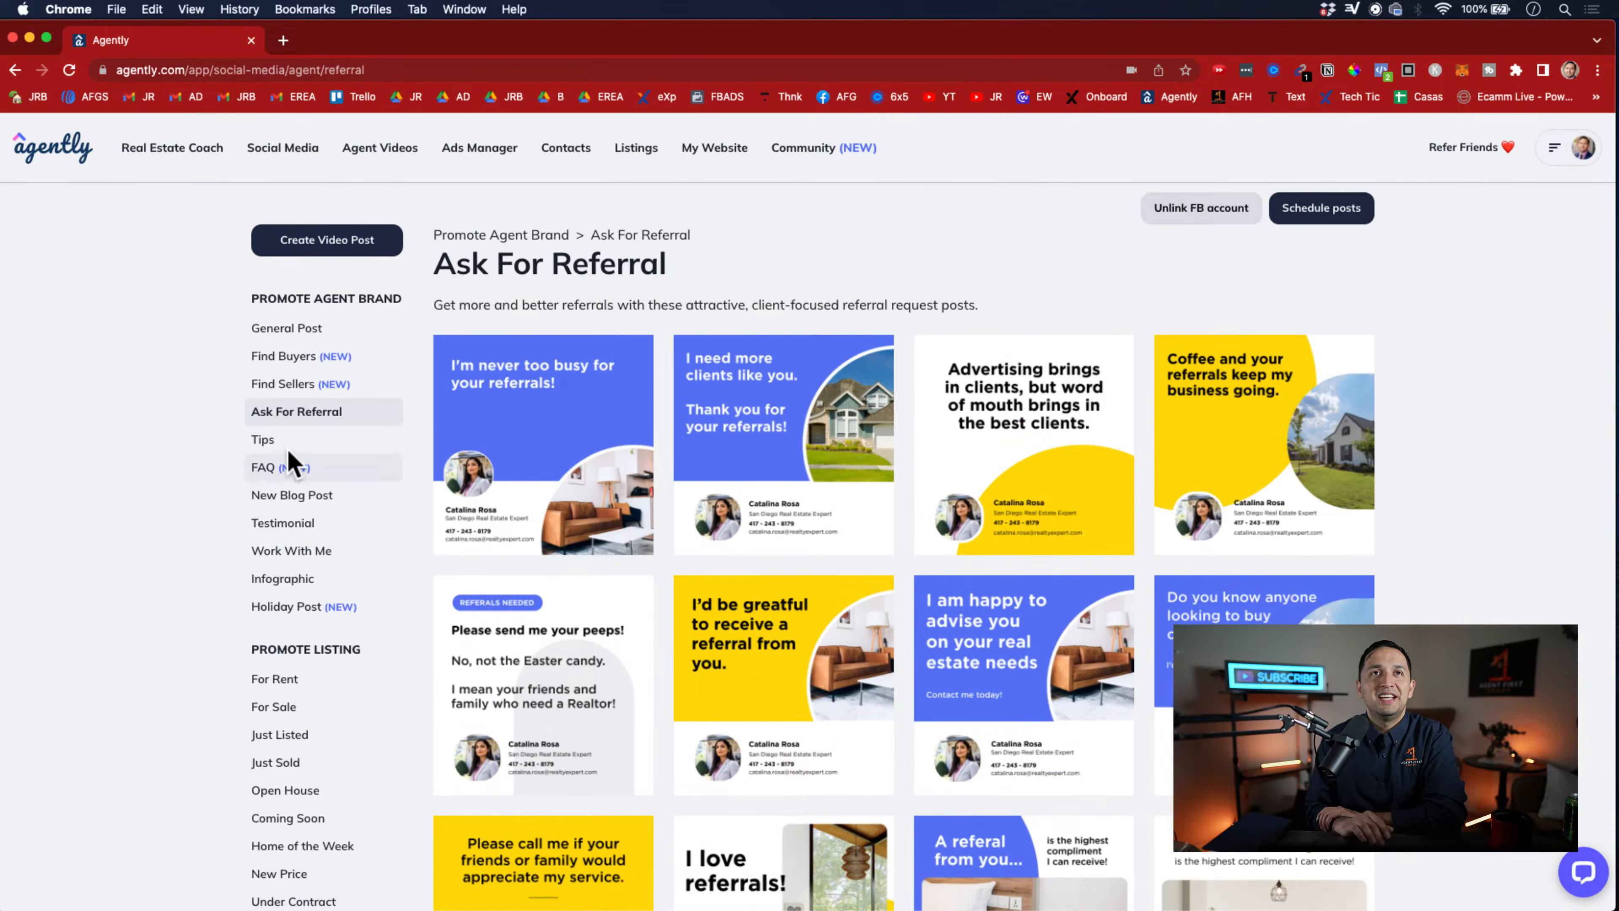
Look through the Work With Me and Holiday Post templates for promoting the agent brand
click(293, 556)
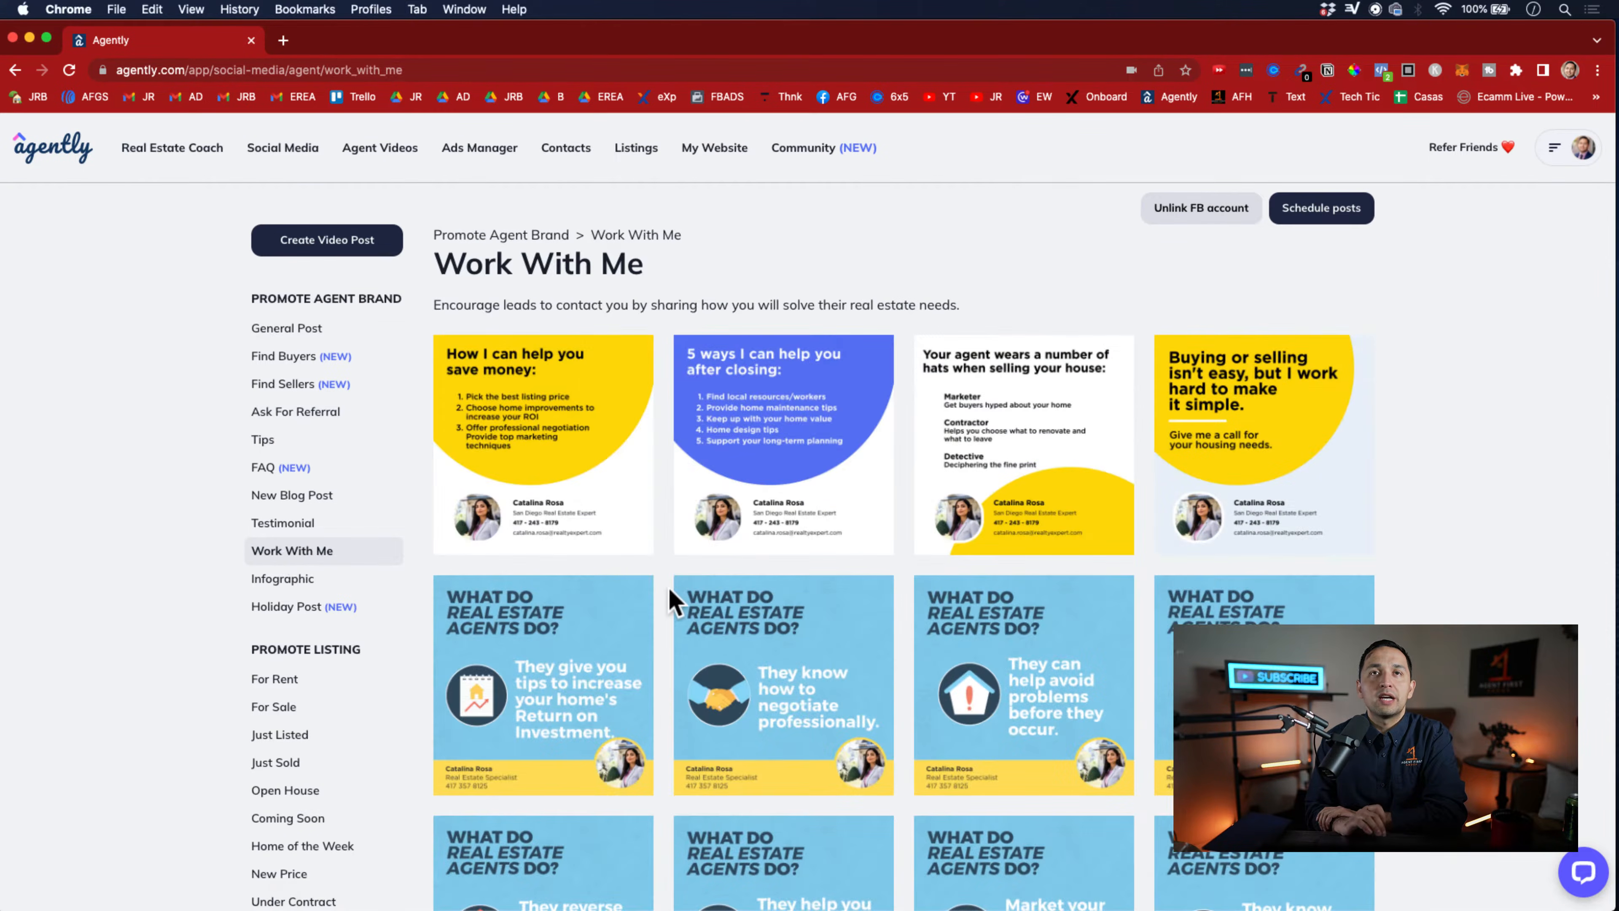
scroll(667, 586, down, 10)
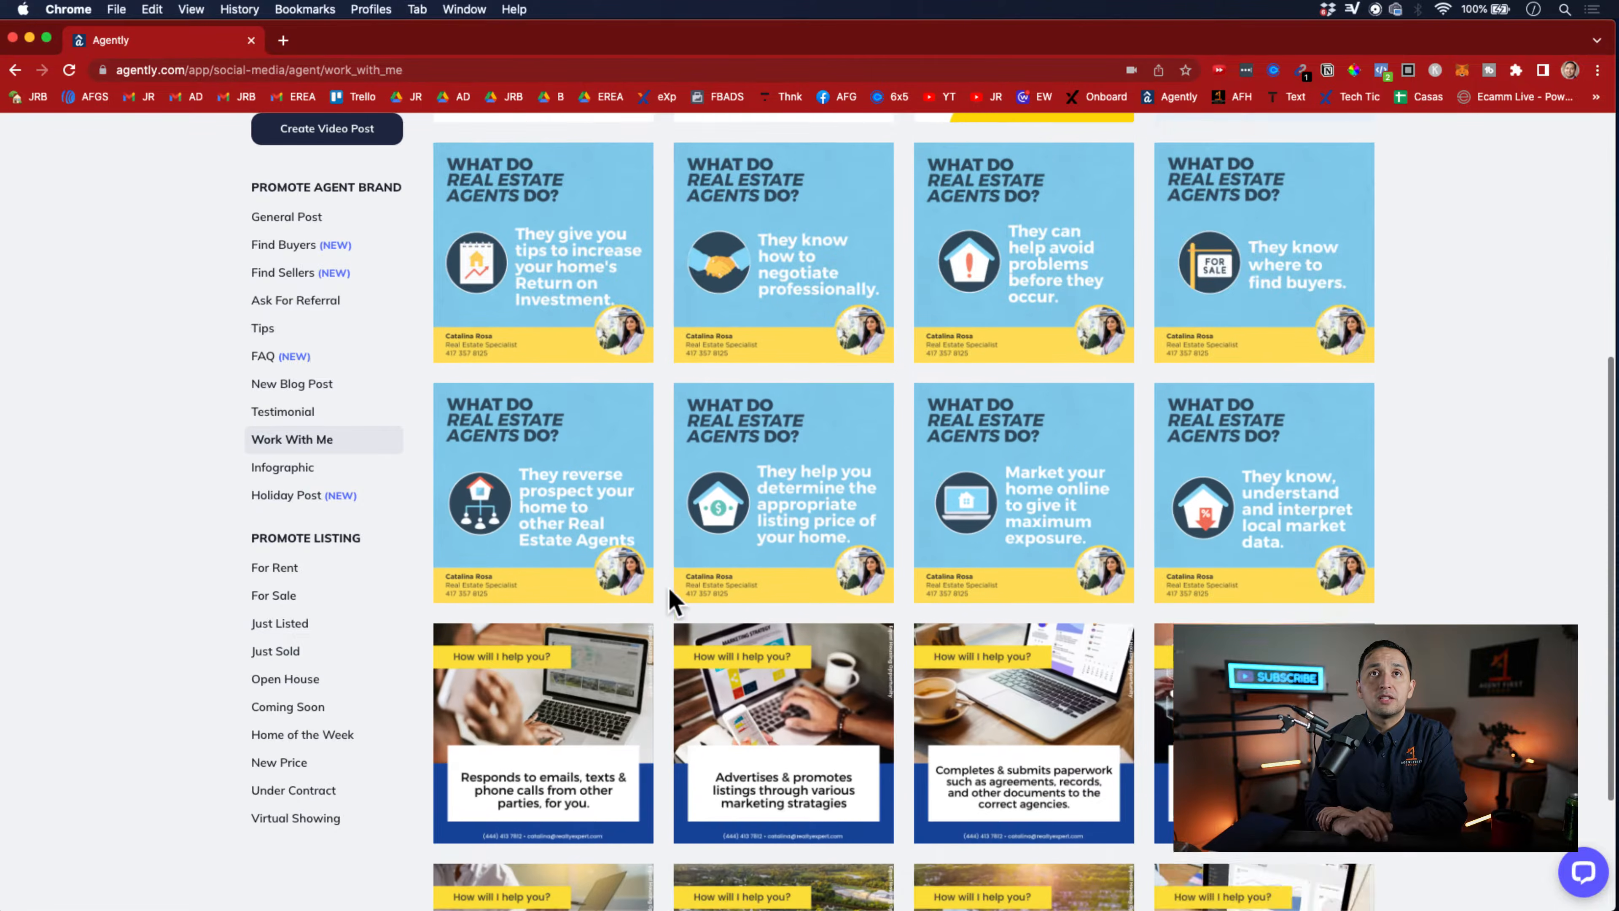
scroll(668, 586, up, 6)
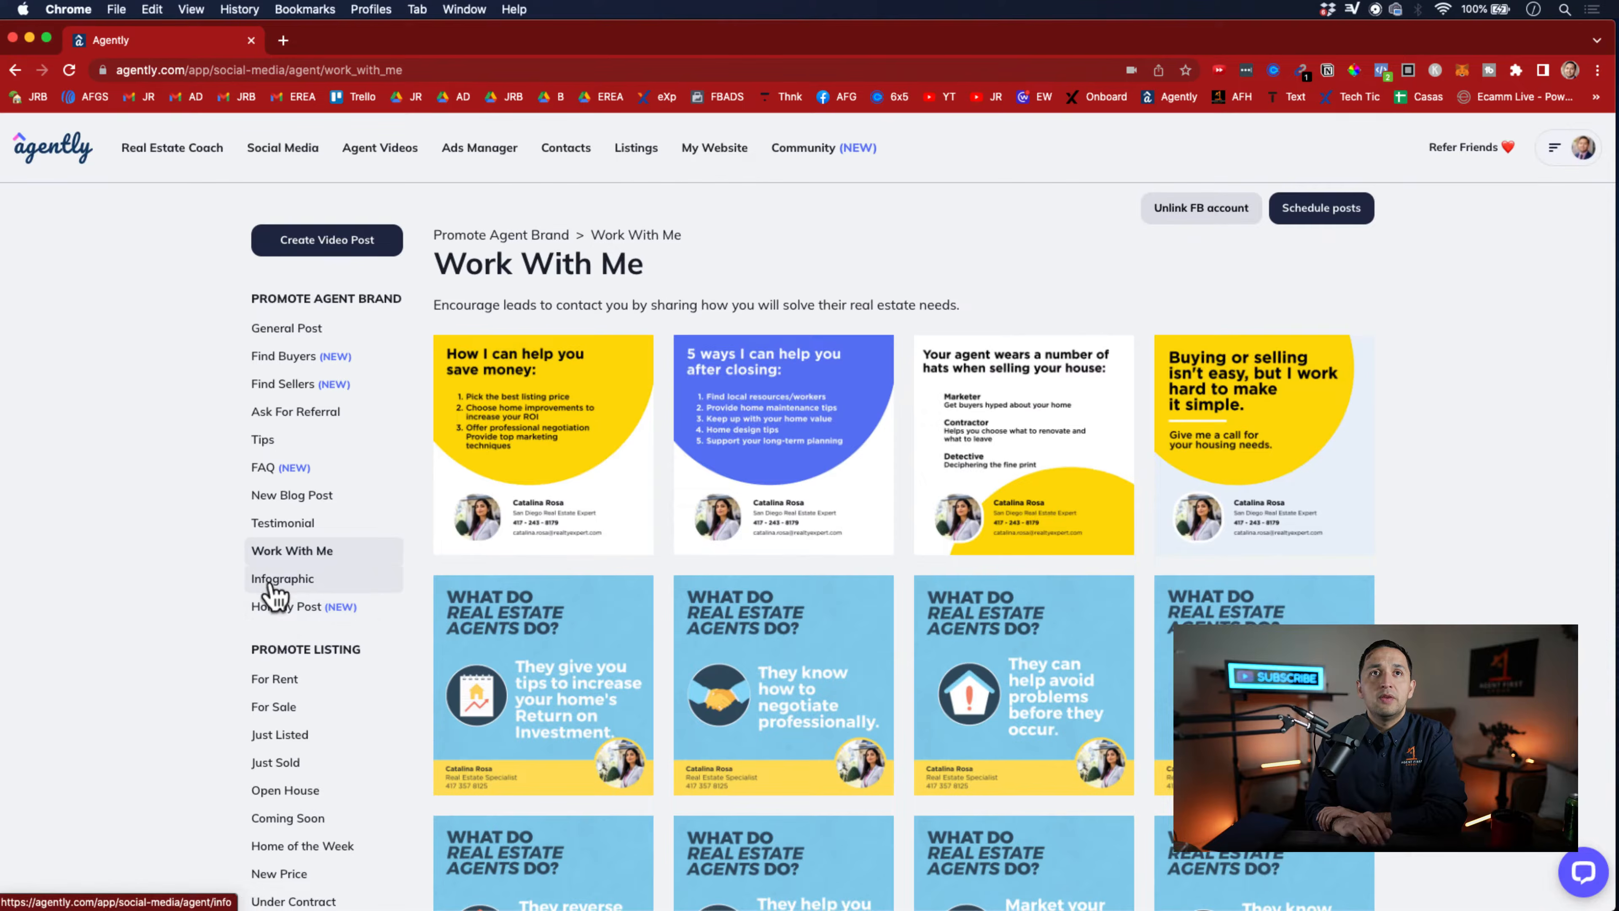
click(273, 611)
scroll(542, 680, down, 4)
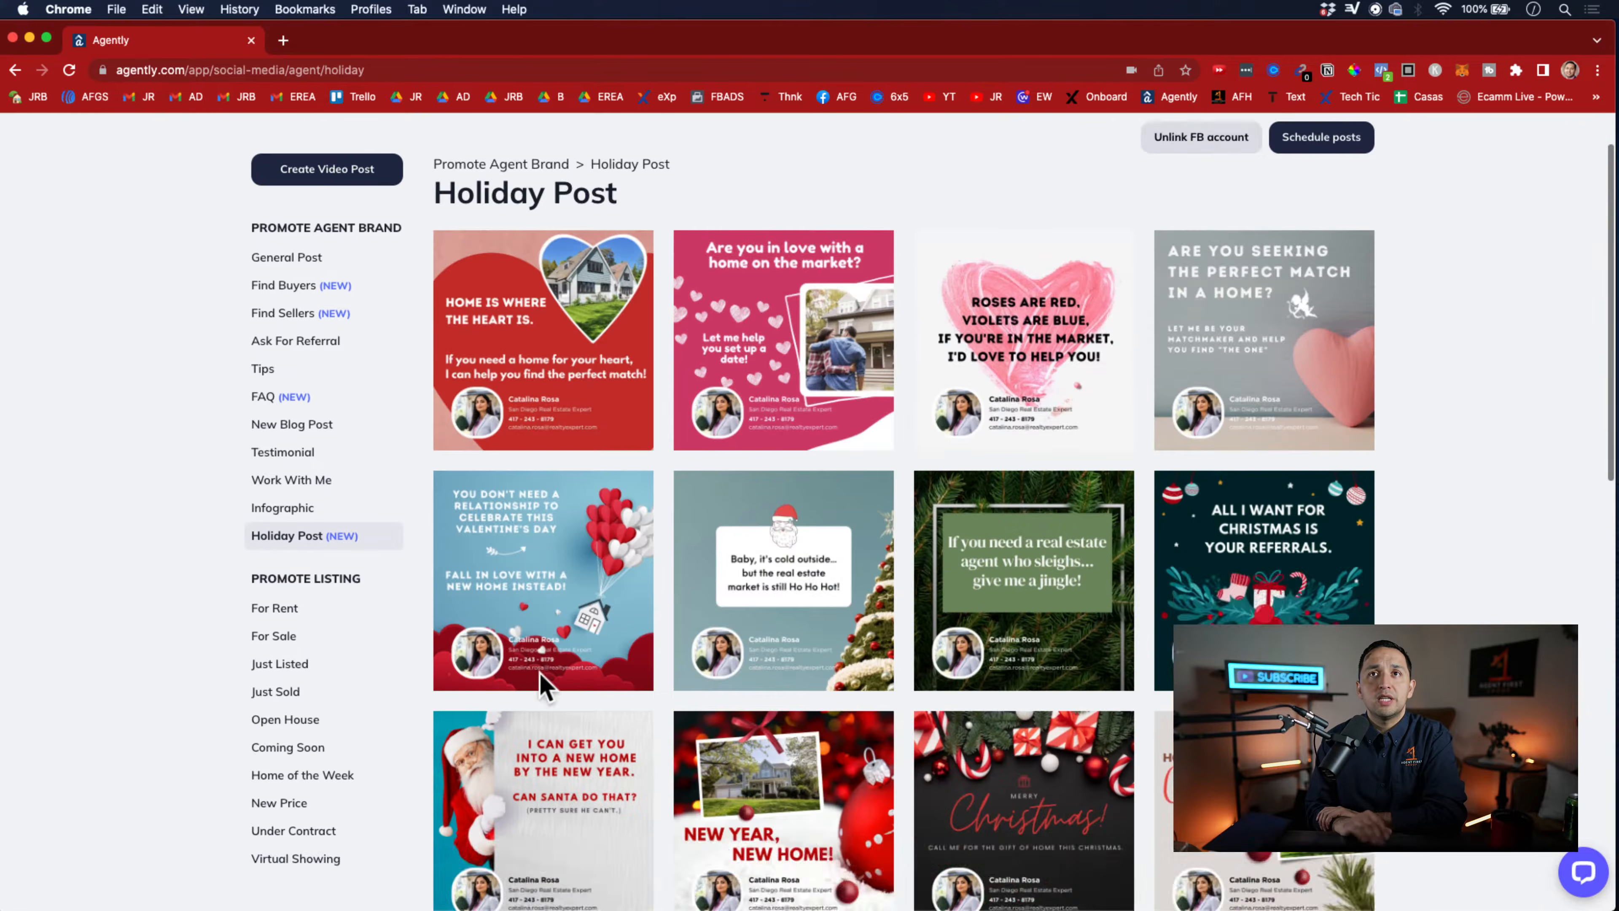
scroll(542, 680, down, 10)
scroll(541, 680, up, 15)
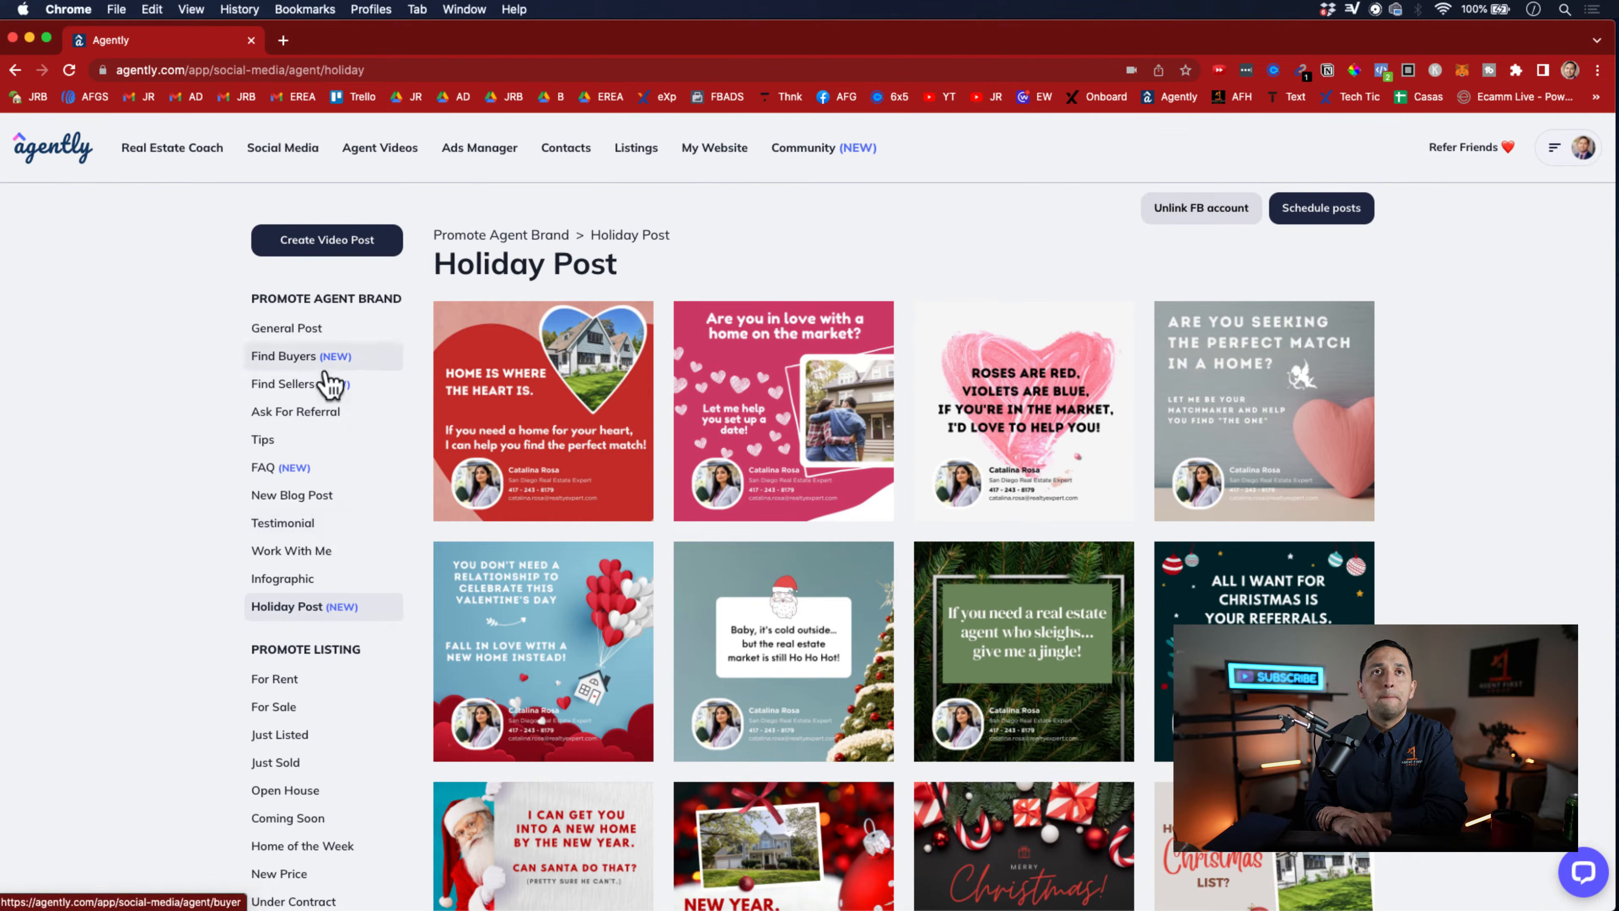
Look through the Find Buyers post templates
click(314, 355)
scroll(497, 561, down, 10)
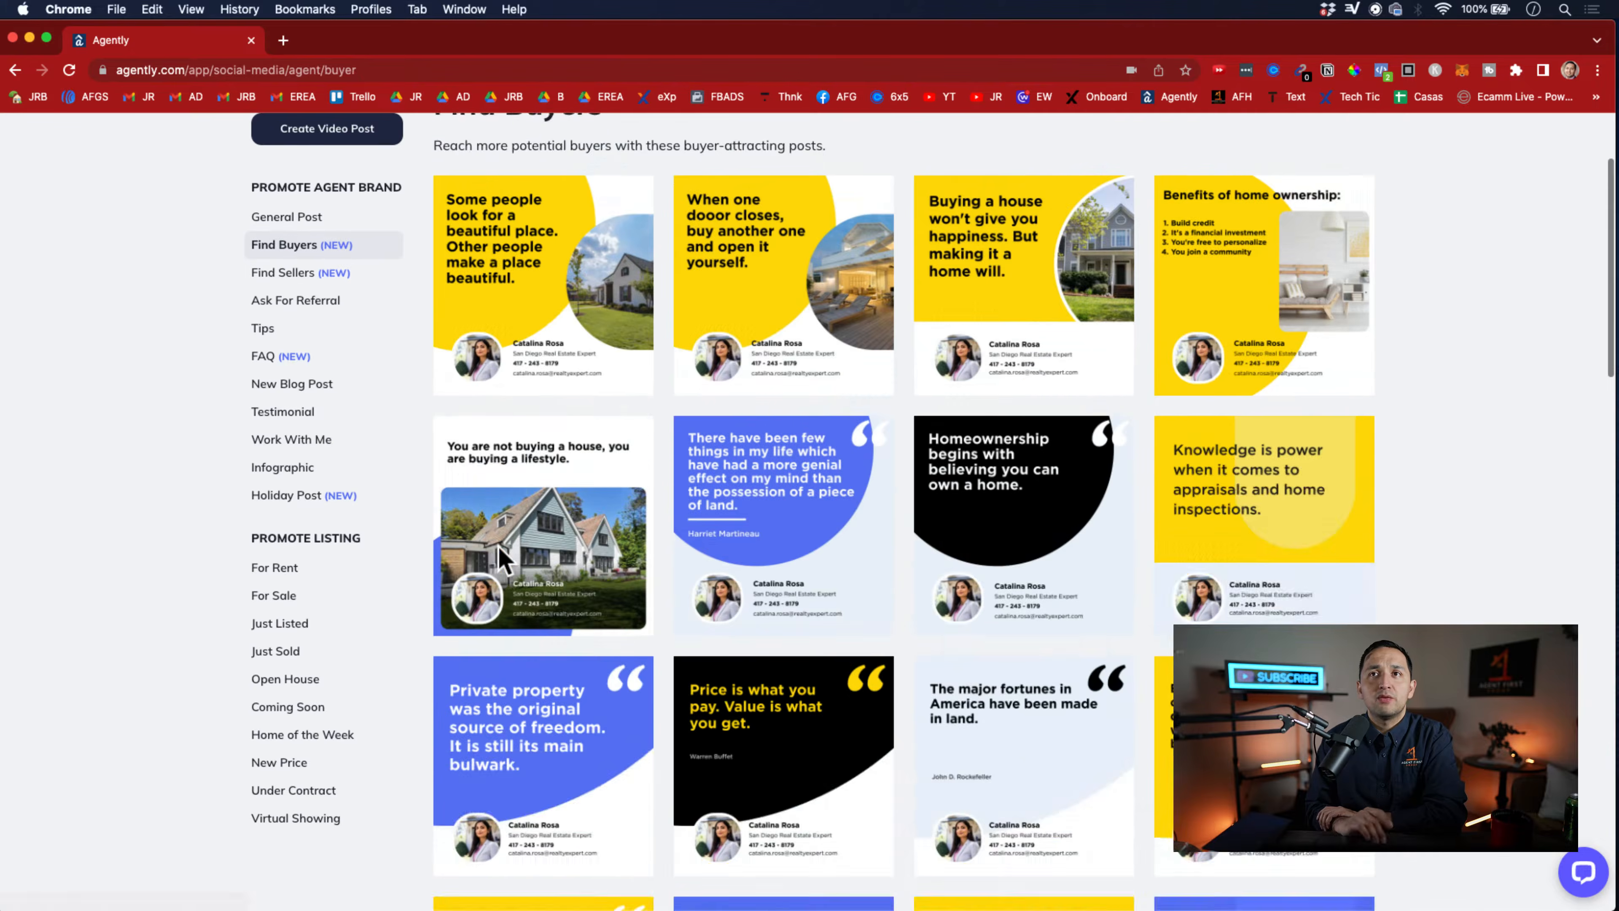
scroll(499, 545, down, 15)
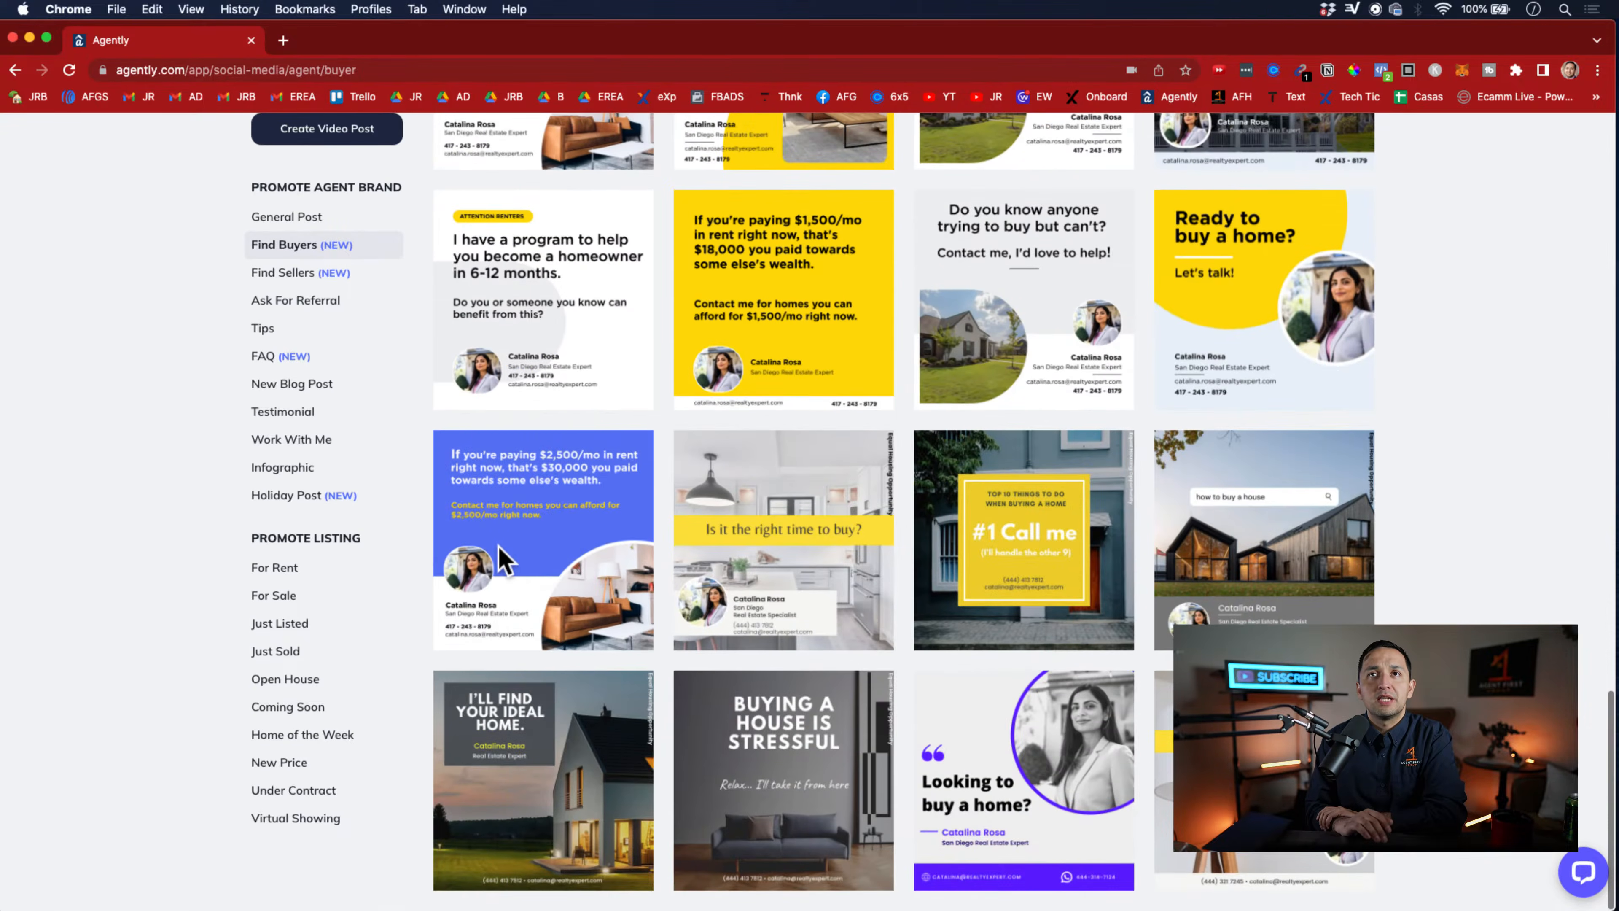
scroll(497, 544, up, 15)
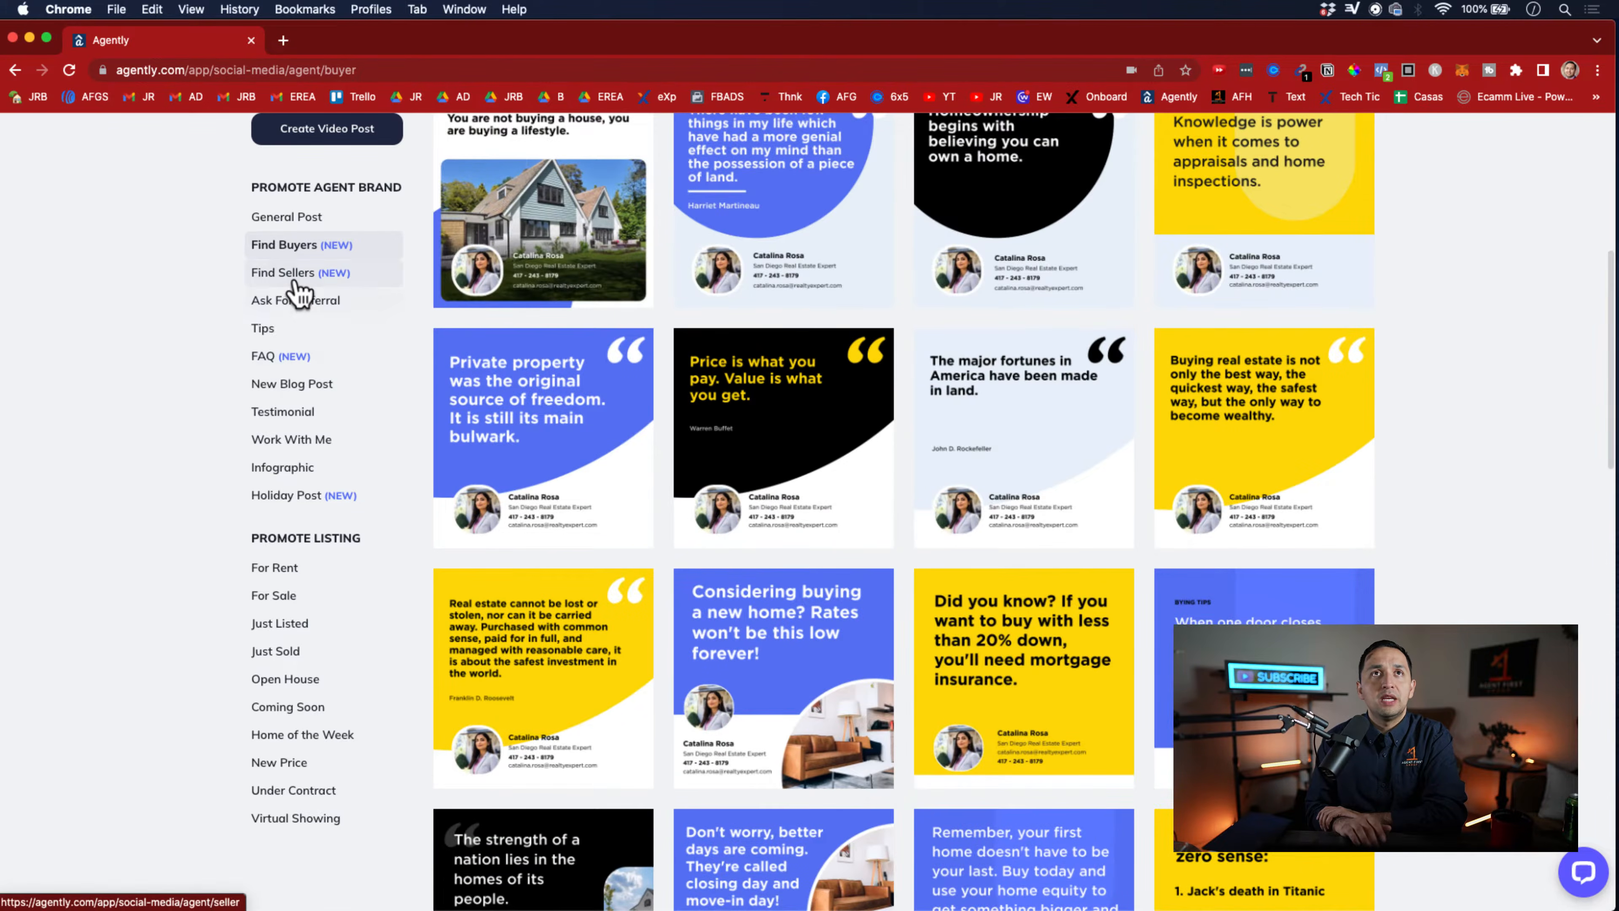
Look through the Find Sellers post templates and preview the "Need to sell?" post with its caption, closing it without publishing
click(298, 274)
scroll(578, 682, down, 8)
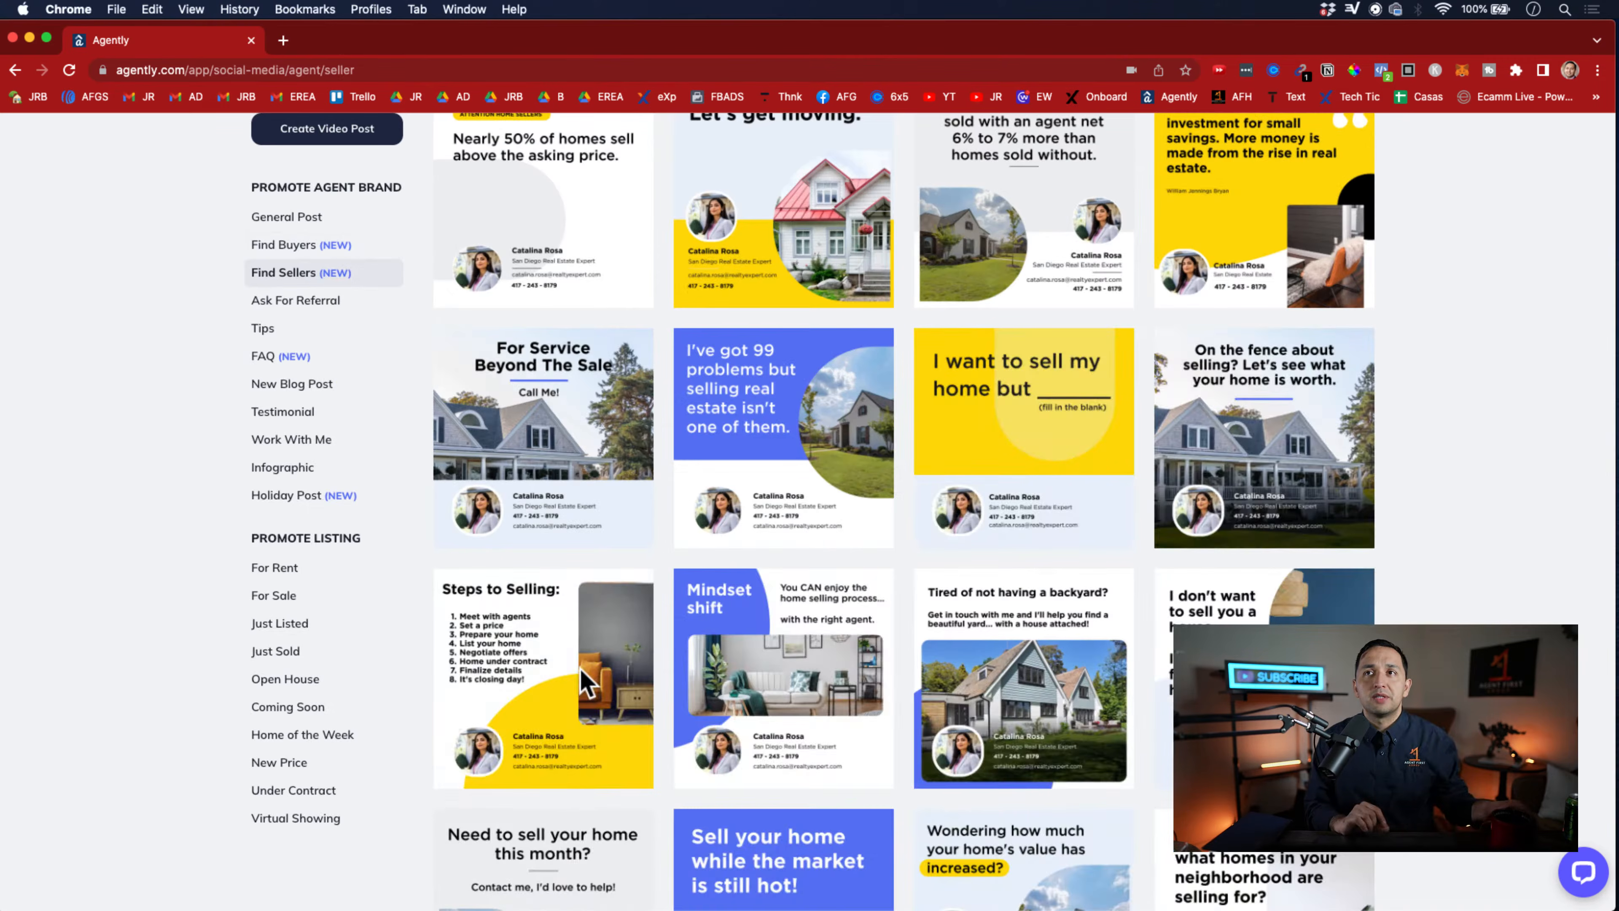
scroll(583, 680, down, 8)
scroll(583, 678, down, 5)
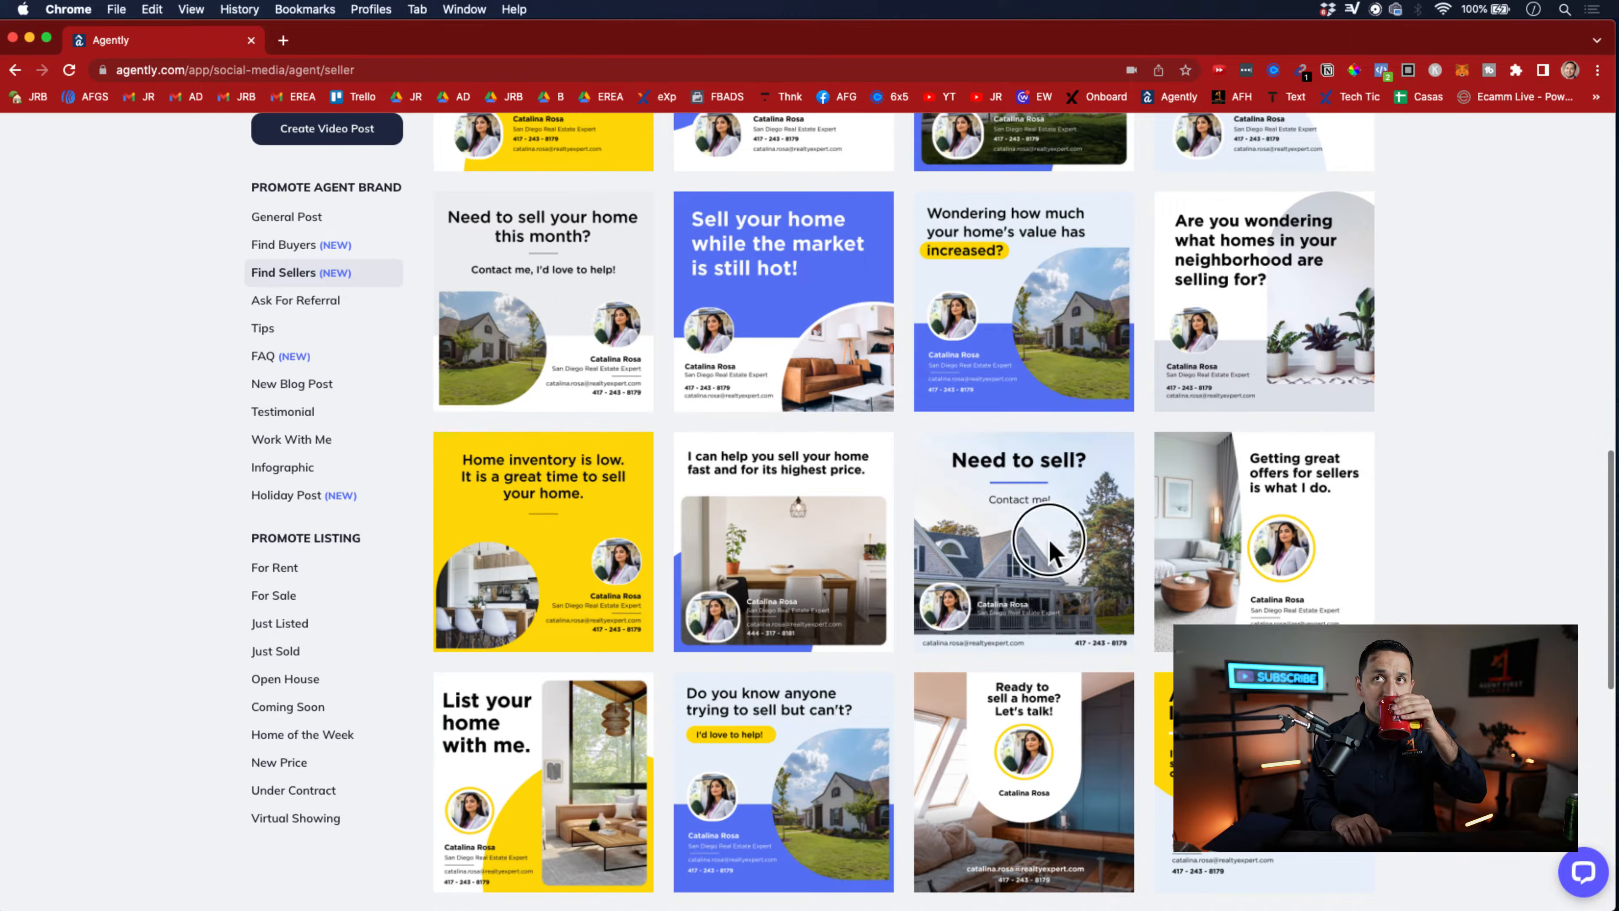
click(1055, 553)
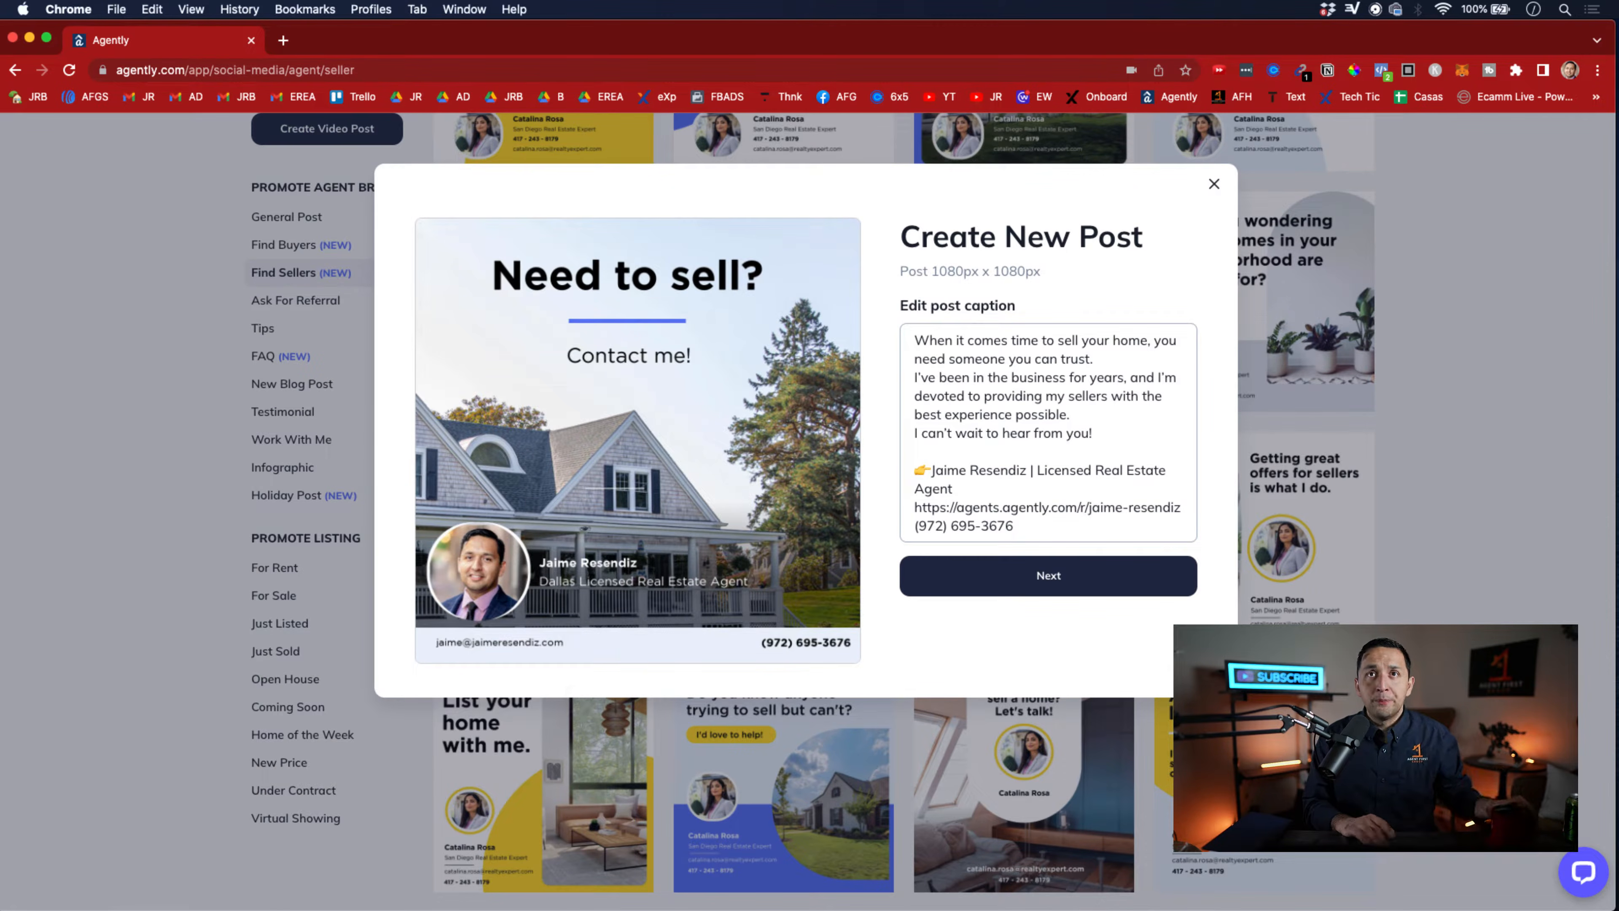
click(1445, 606)
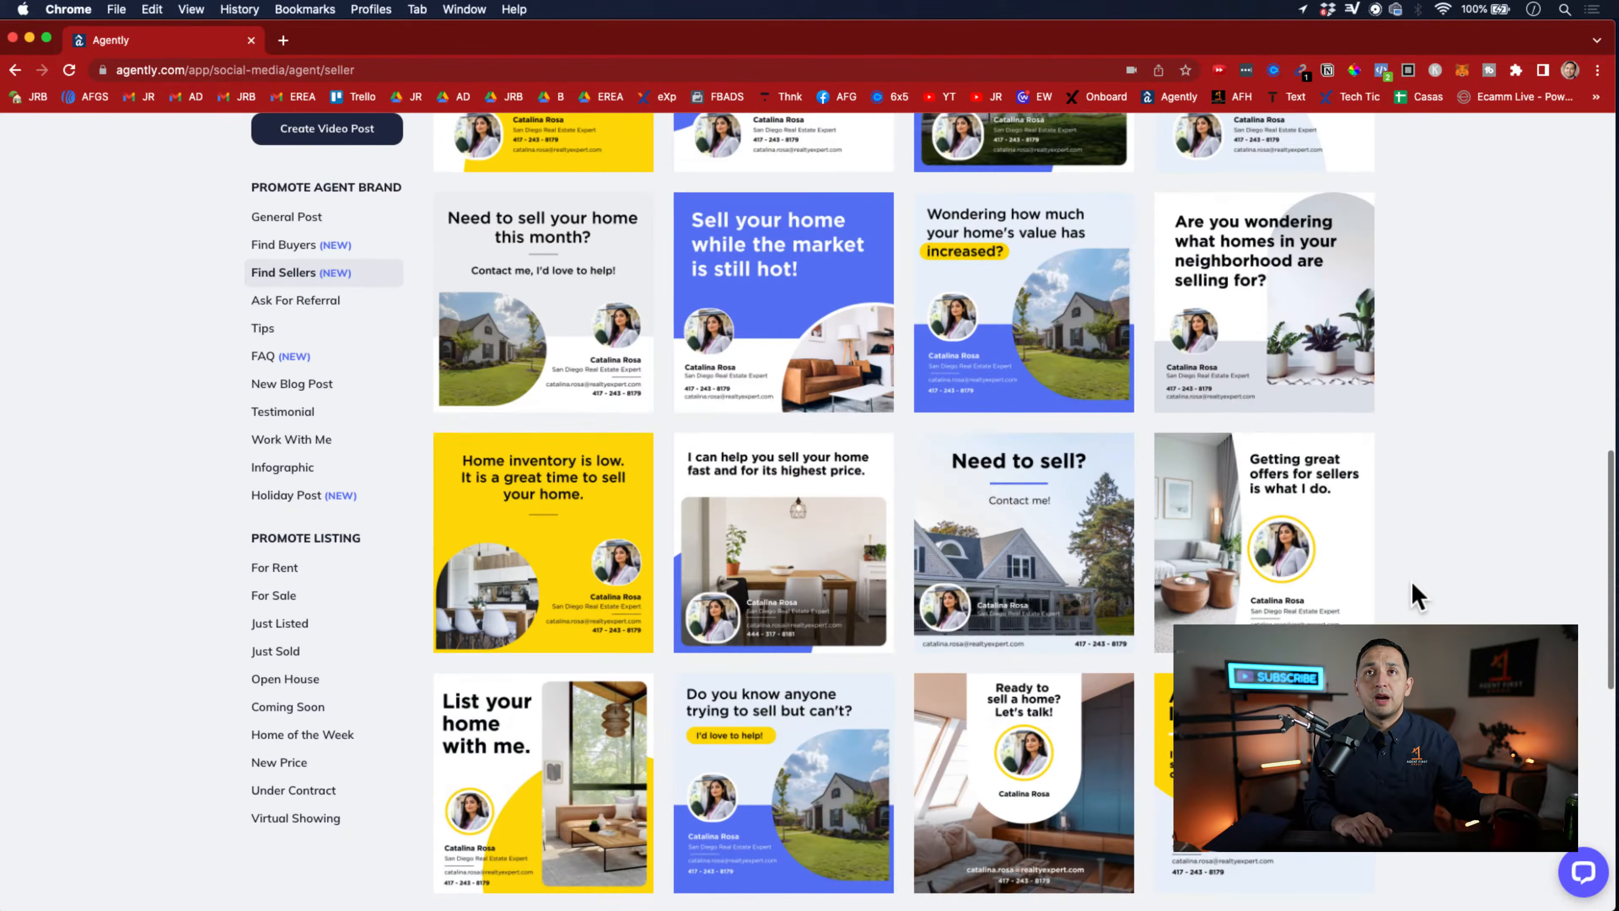
scroll(1414, 597, up, 10)
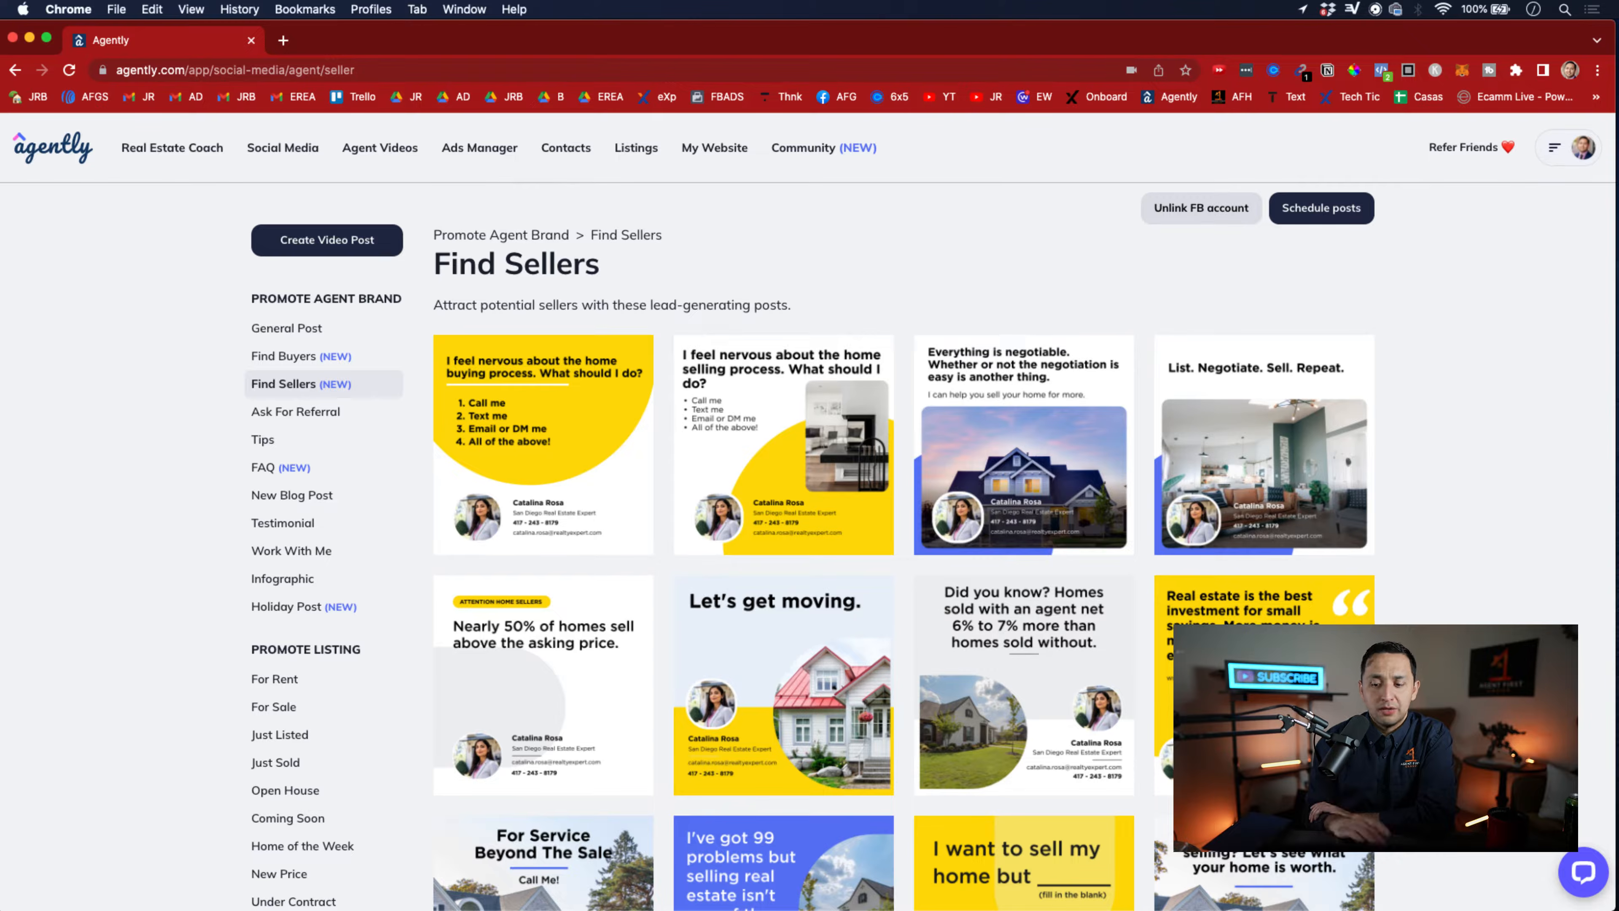
Look through the agent video templates in the Promote Personal Brand and Get Seller Leads categories
click(377, 153)
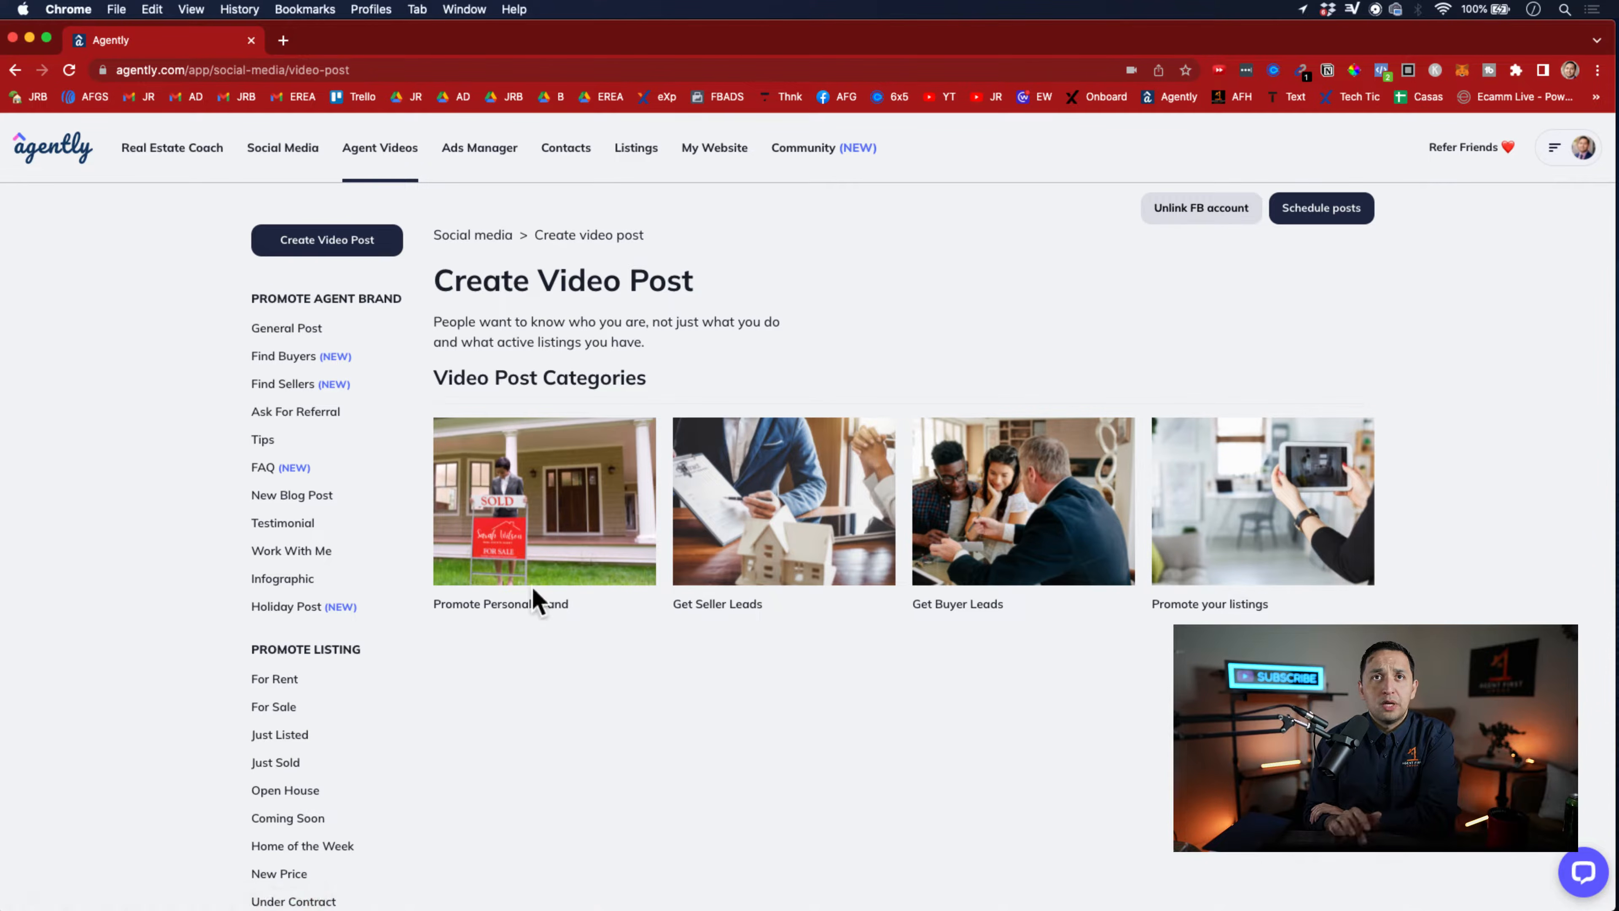
click(553, 611)
scroll(1120, 662, down, 3)
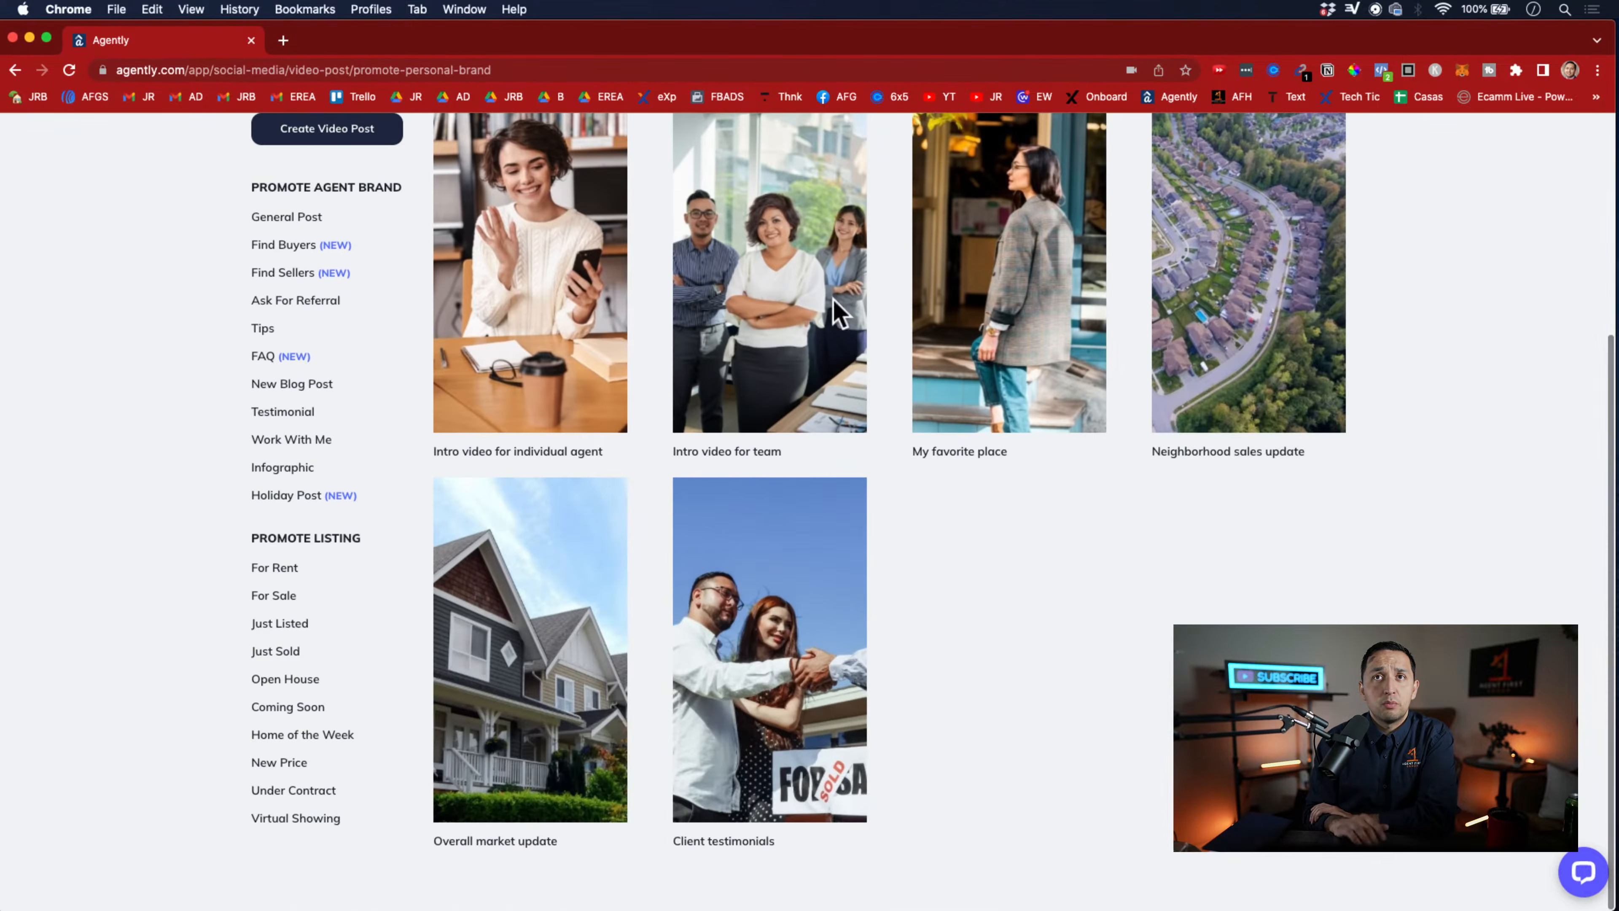
click(15, 69)
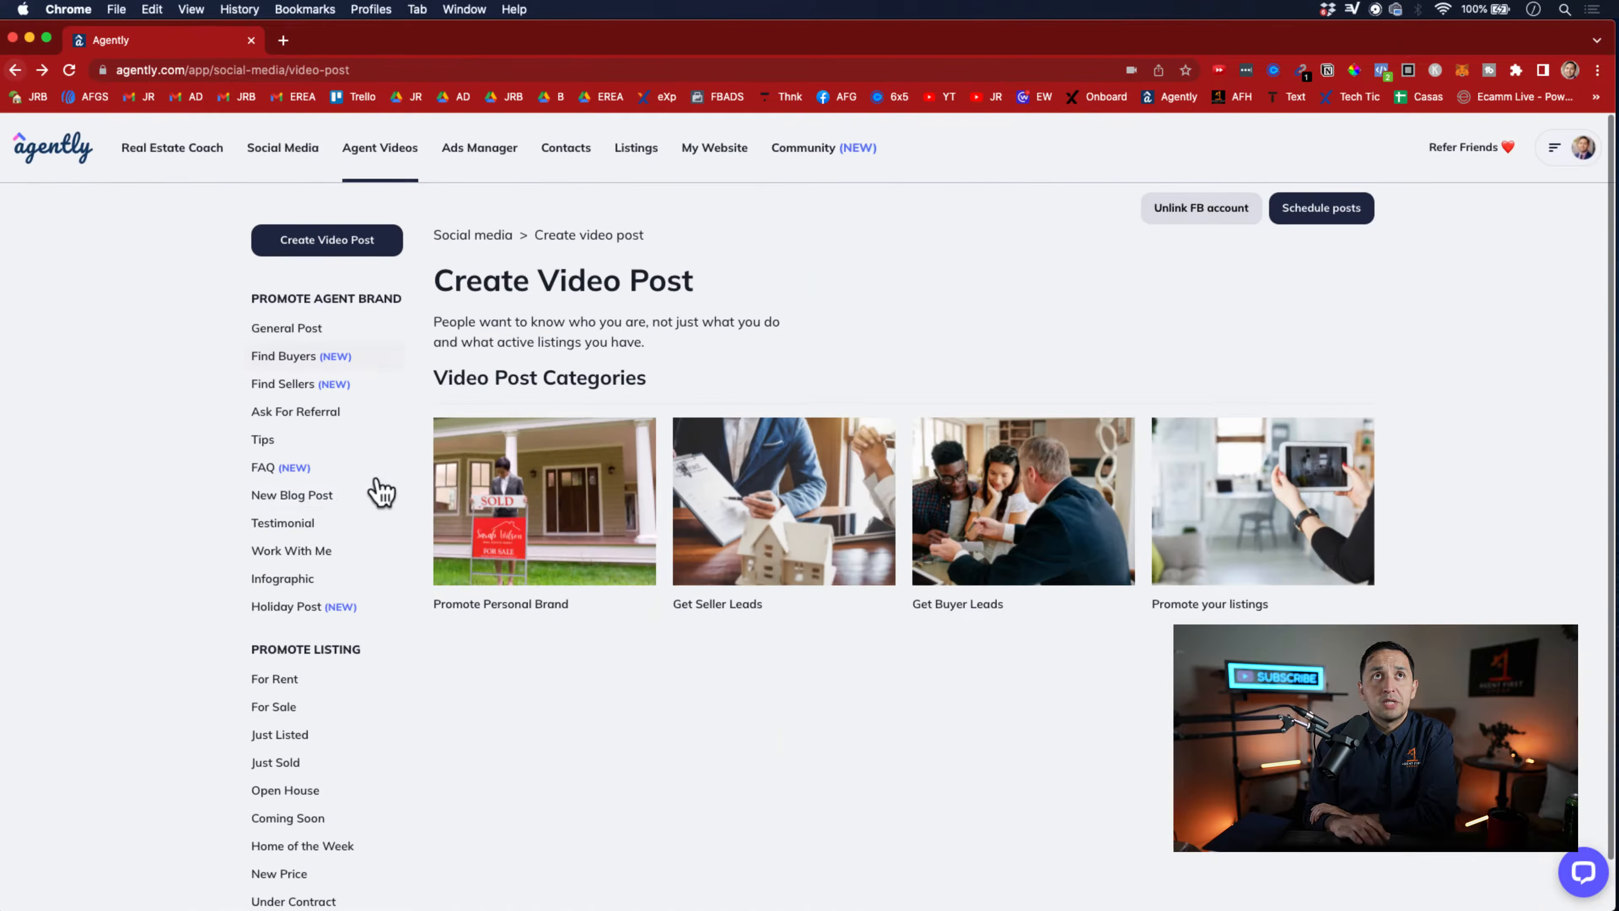
click(771, 482)
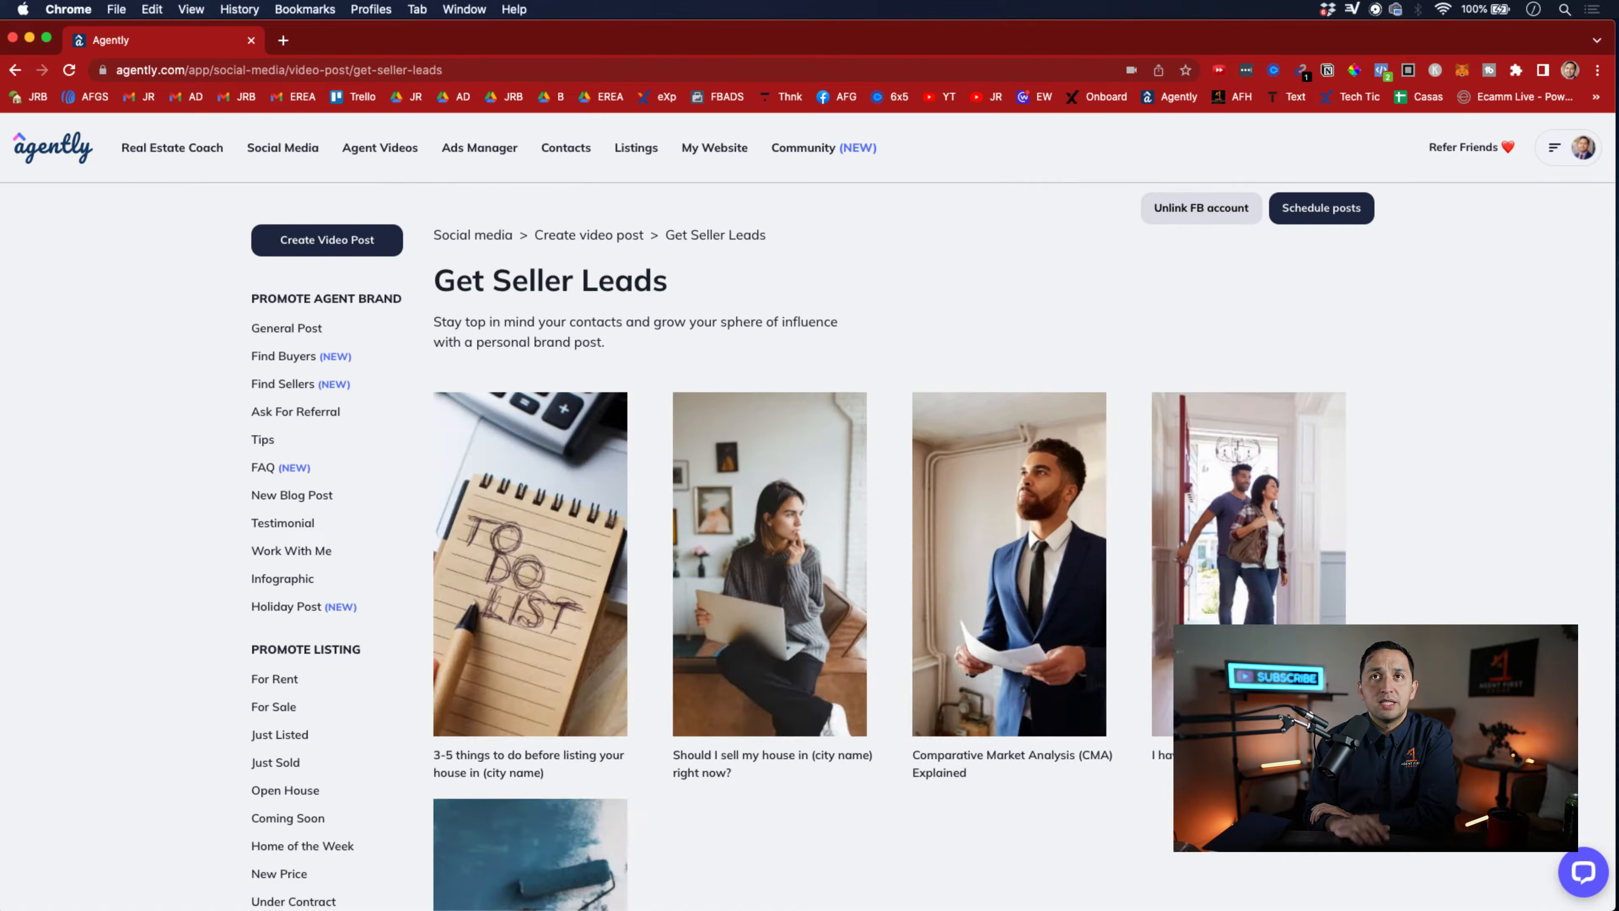
scroll(1063, 581, down, 3)
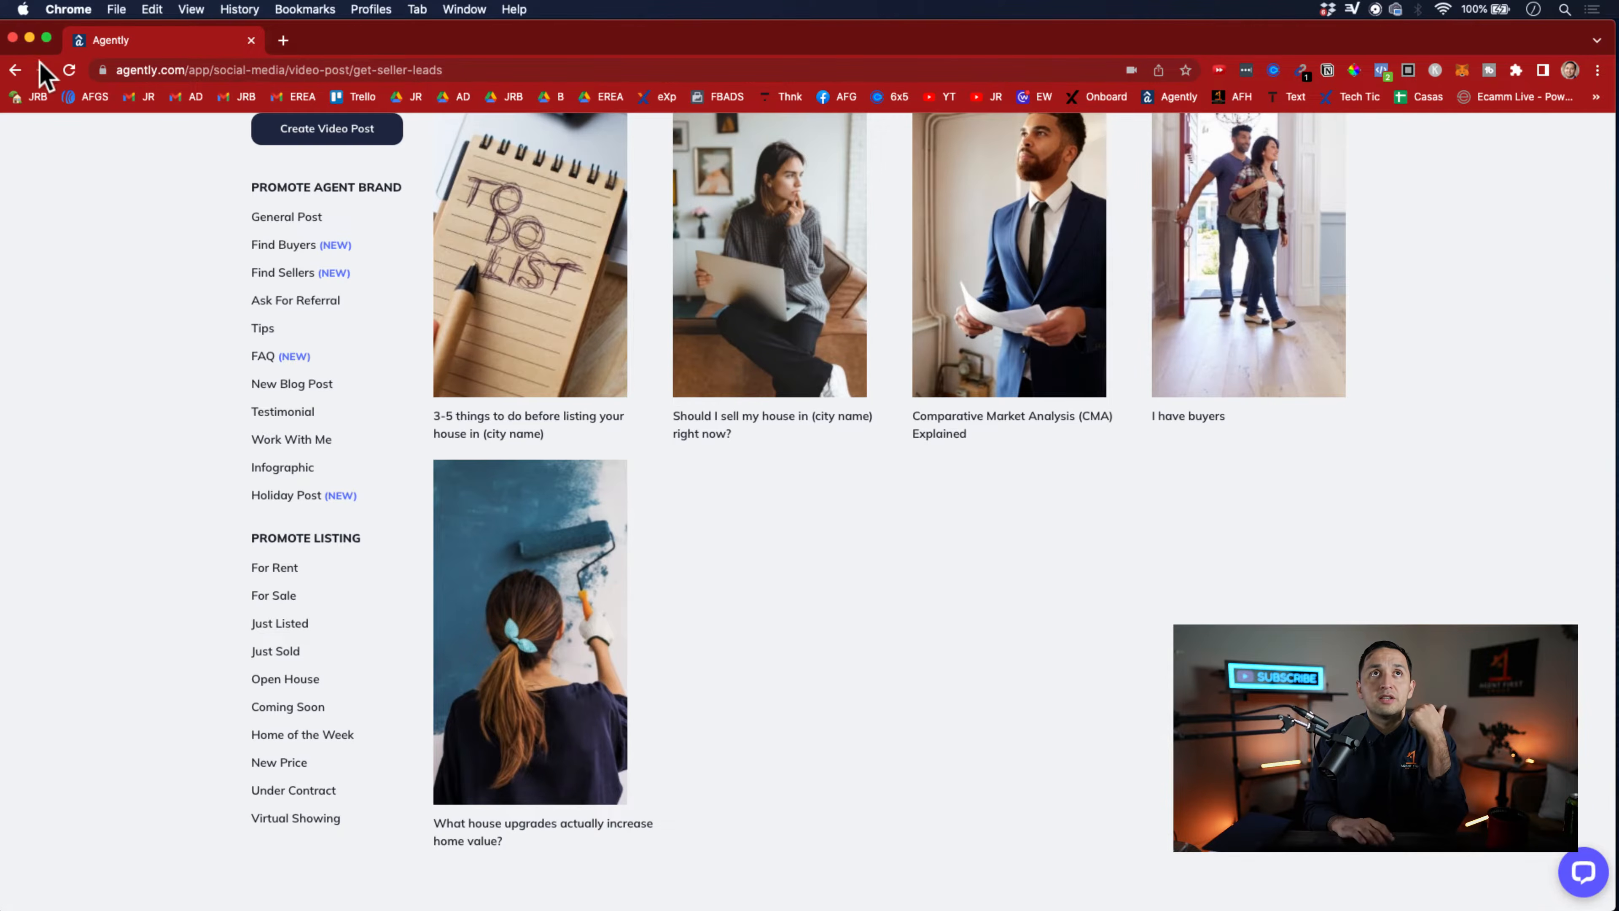
click(15, 70)
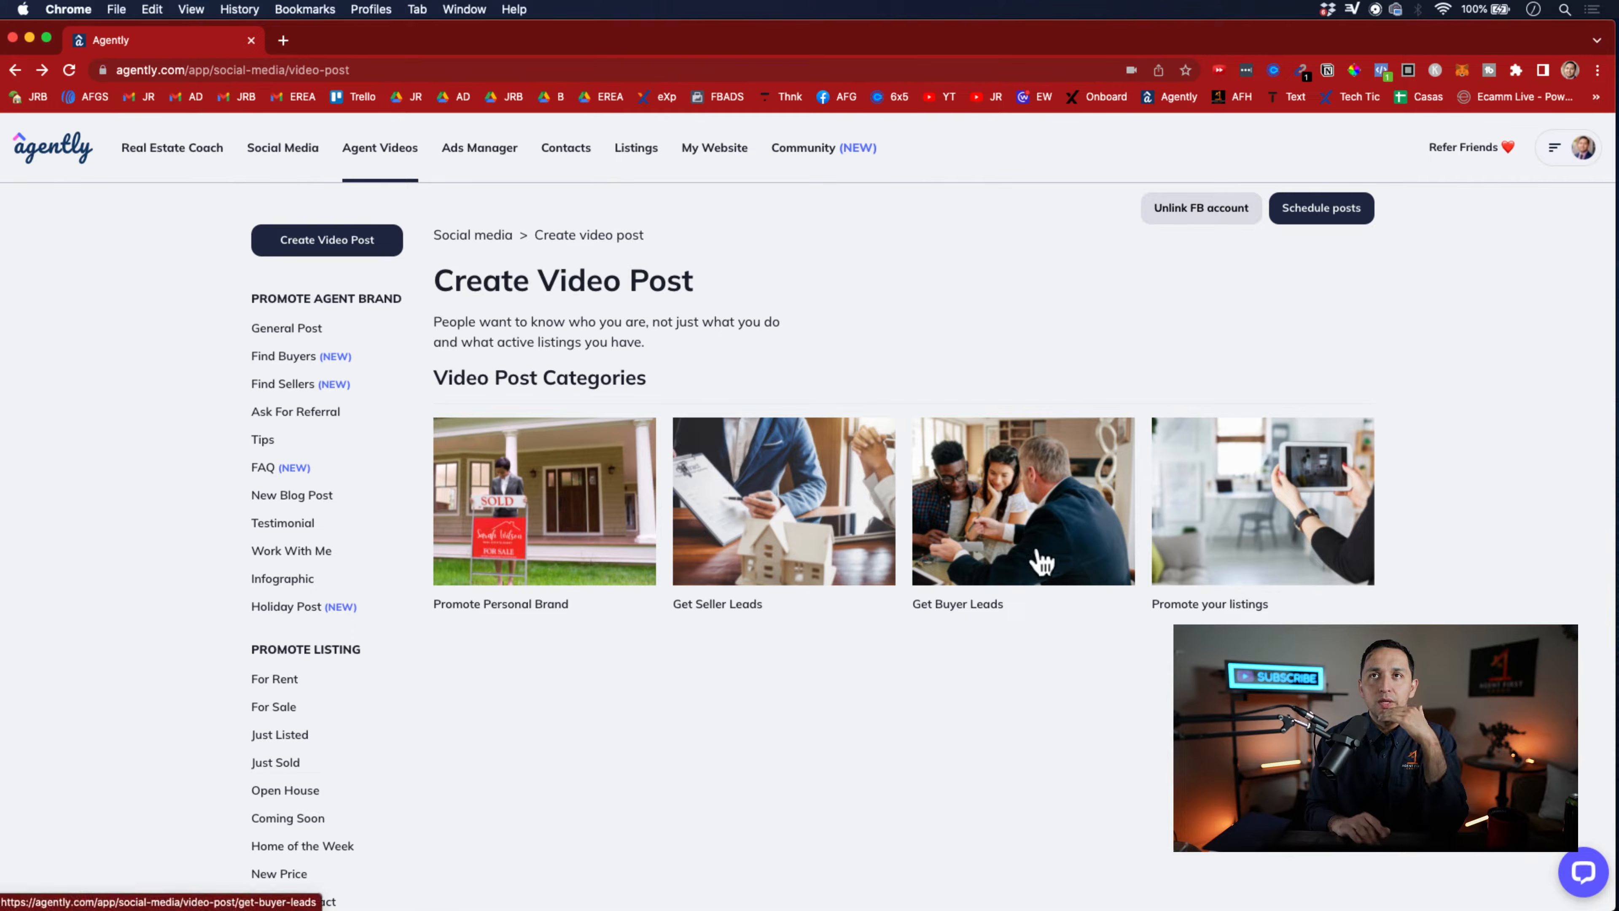
Open the "Should I rent or buy in (your city or farm area)?" video under Get Buyer Leads and examine its script and creation steps
click(954, 534)
scroll(954, 532, down, 8)
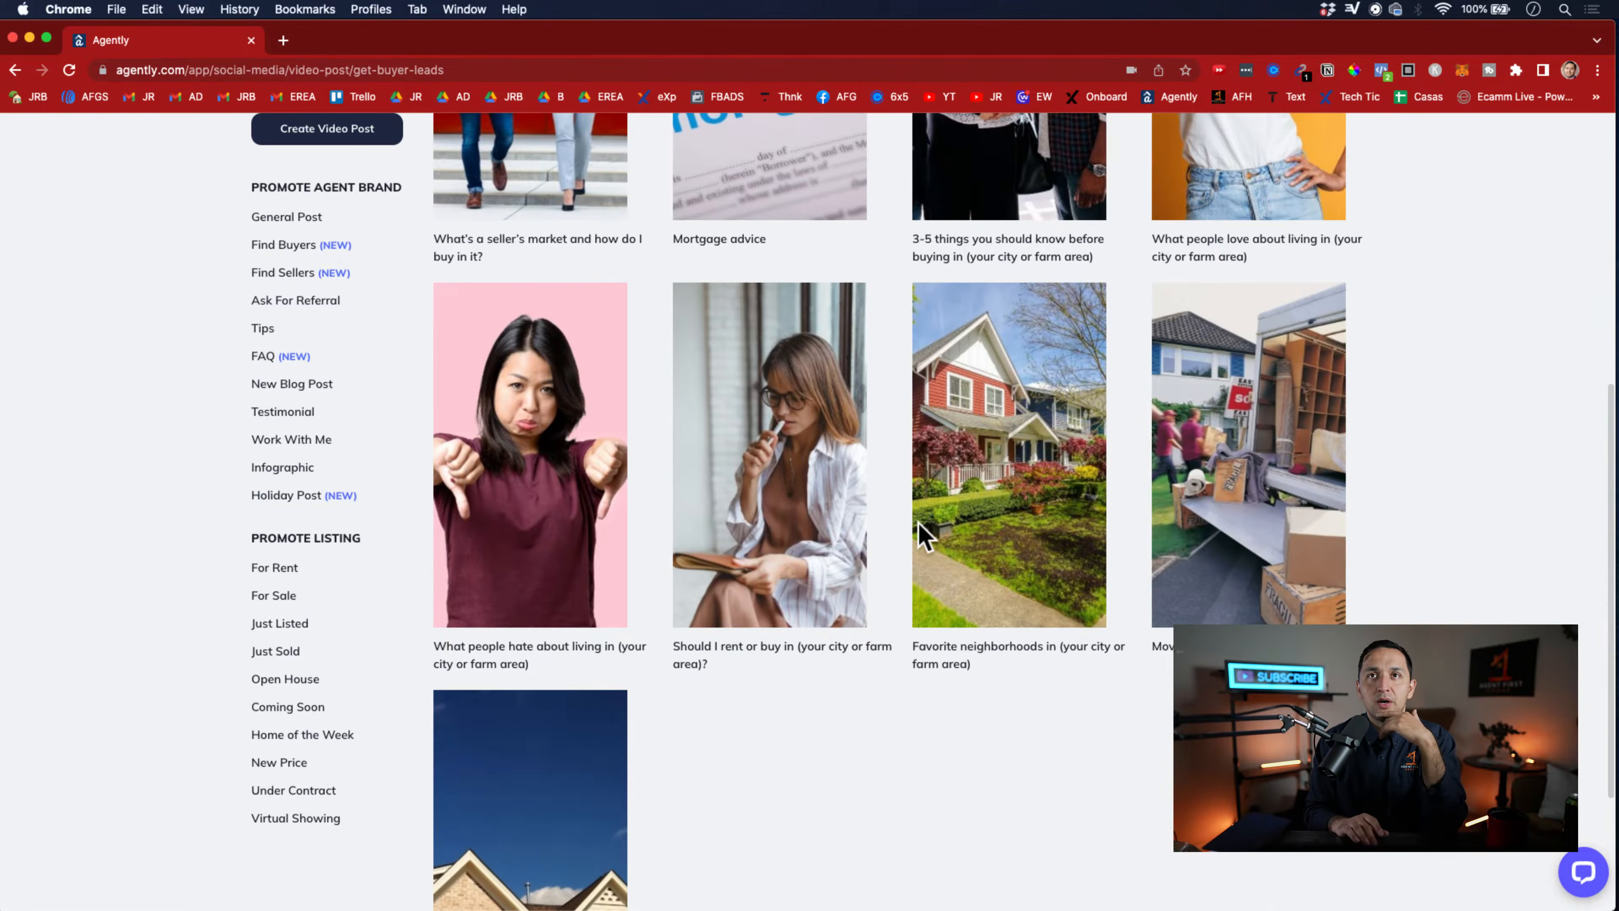
click(823, 487)
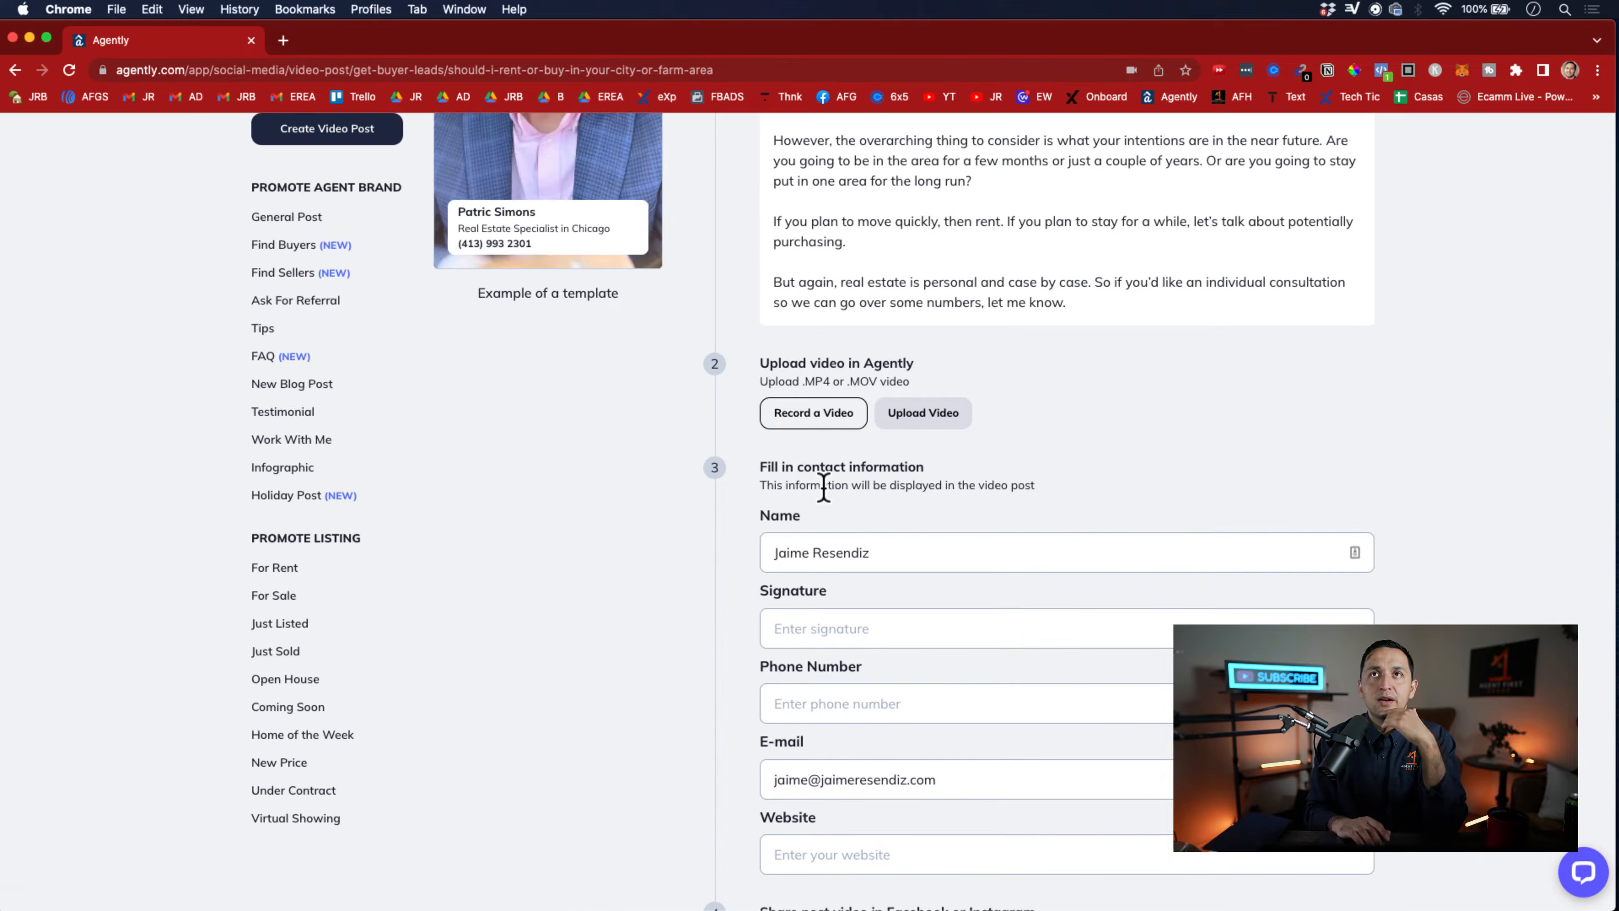
scroll(957, 551, up, 5)
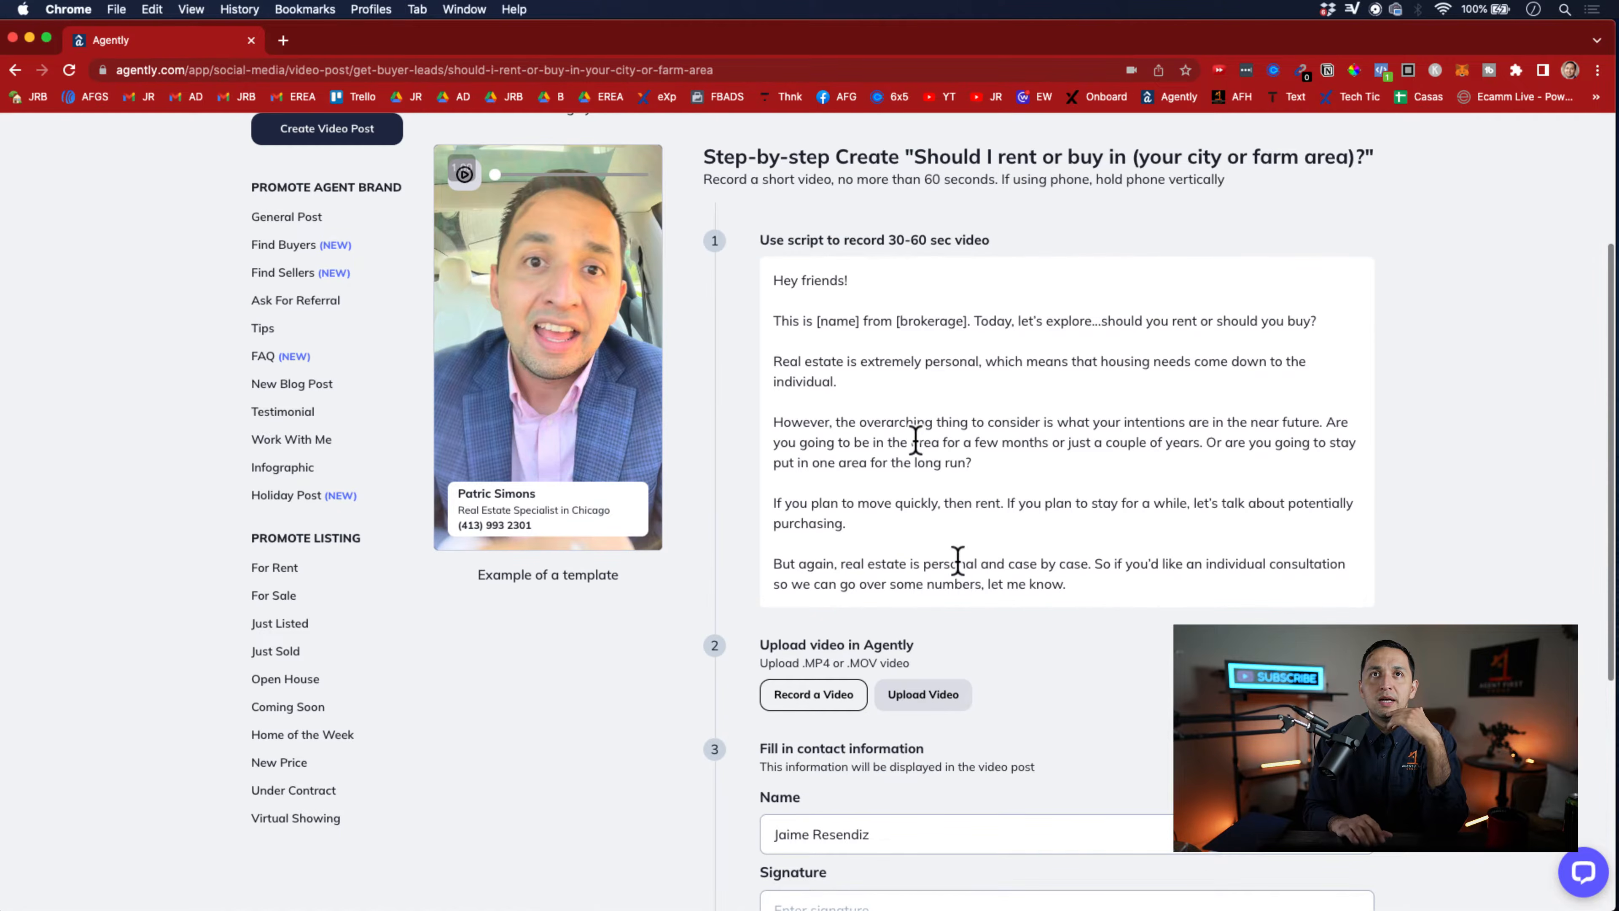
scroll(868, 514, up, 4)
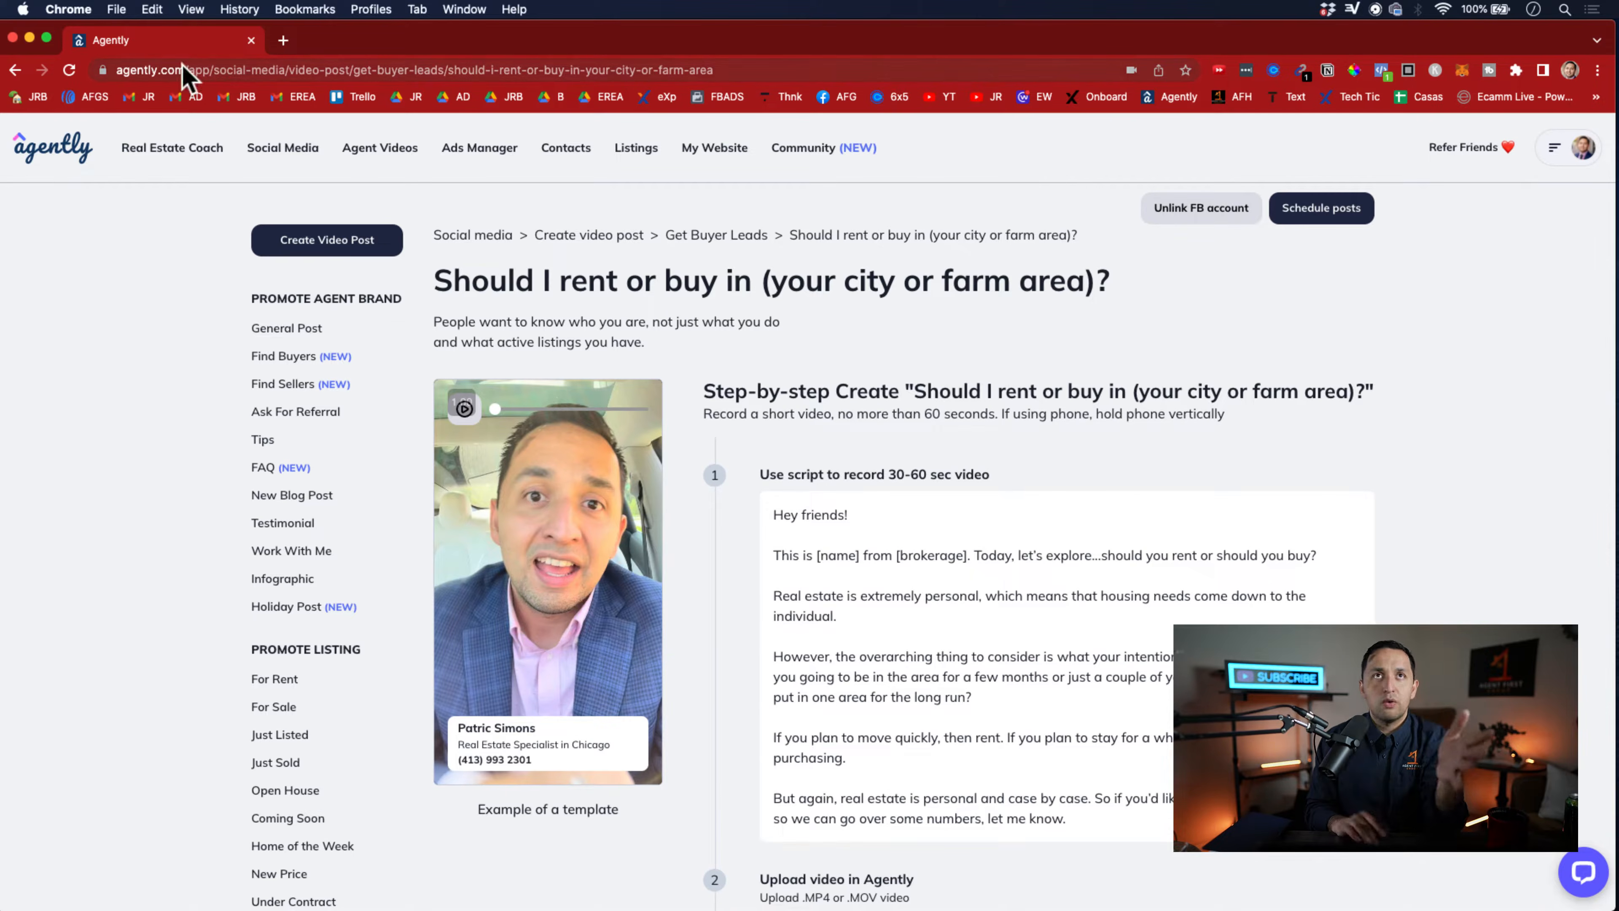
Go back to the Get Buyer Leads video templates and open the Ads Manager to view its ad campaign goals
click(15, 70)
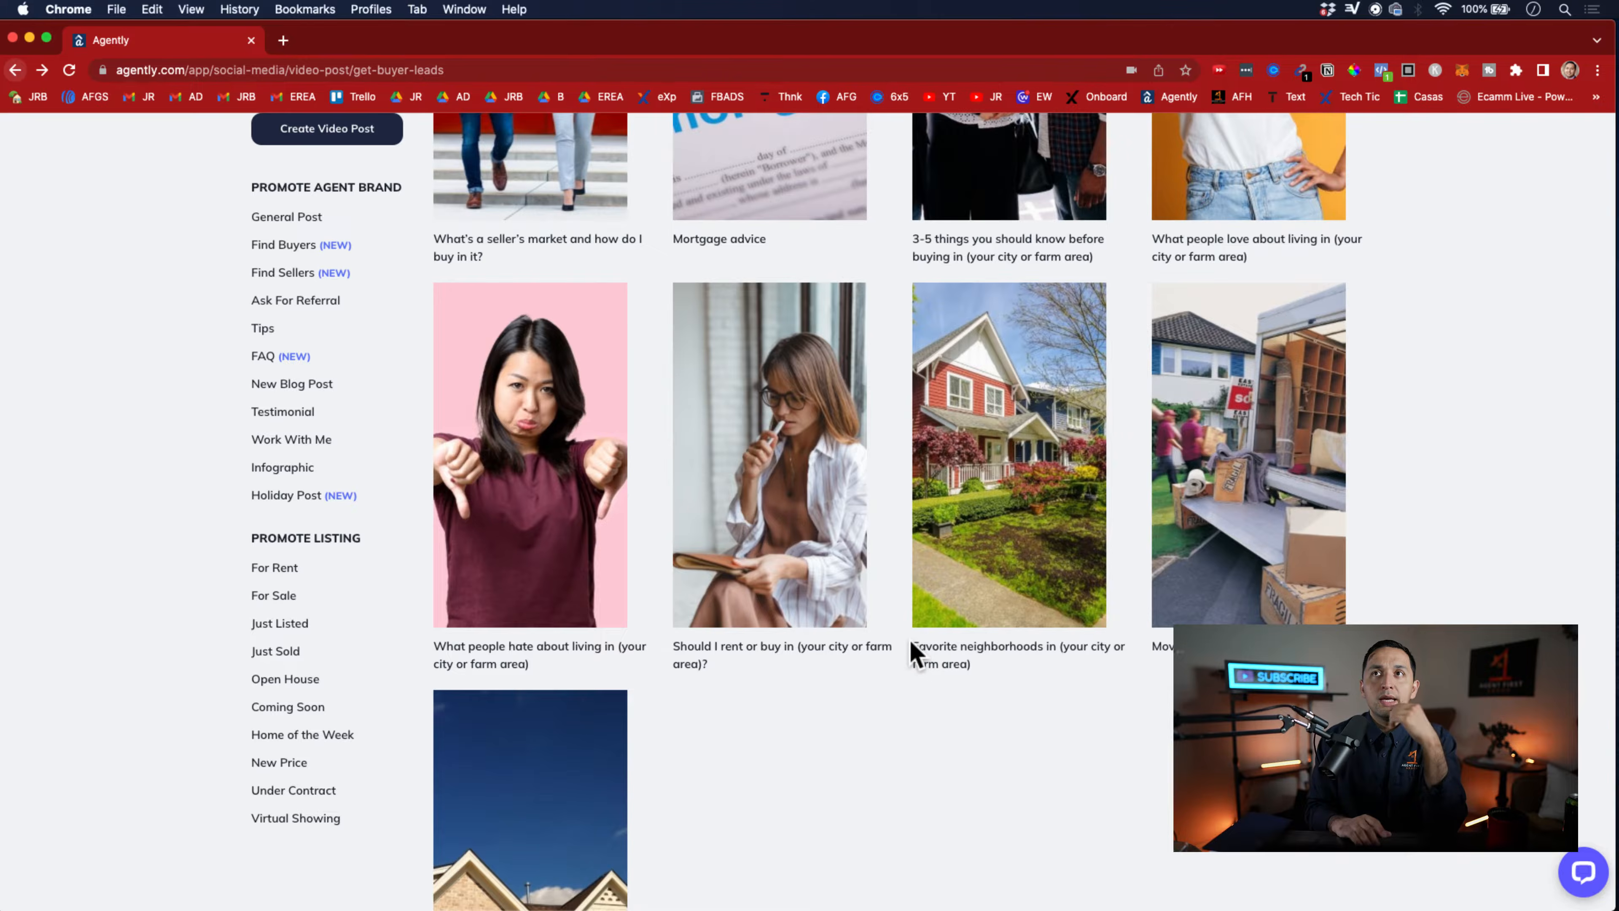
scroll(913, 651, up, 3)
scroll(913, 650, up, 8)
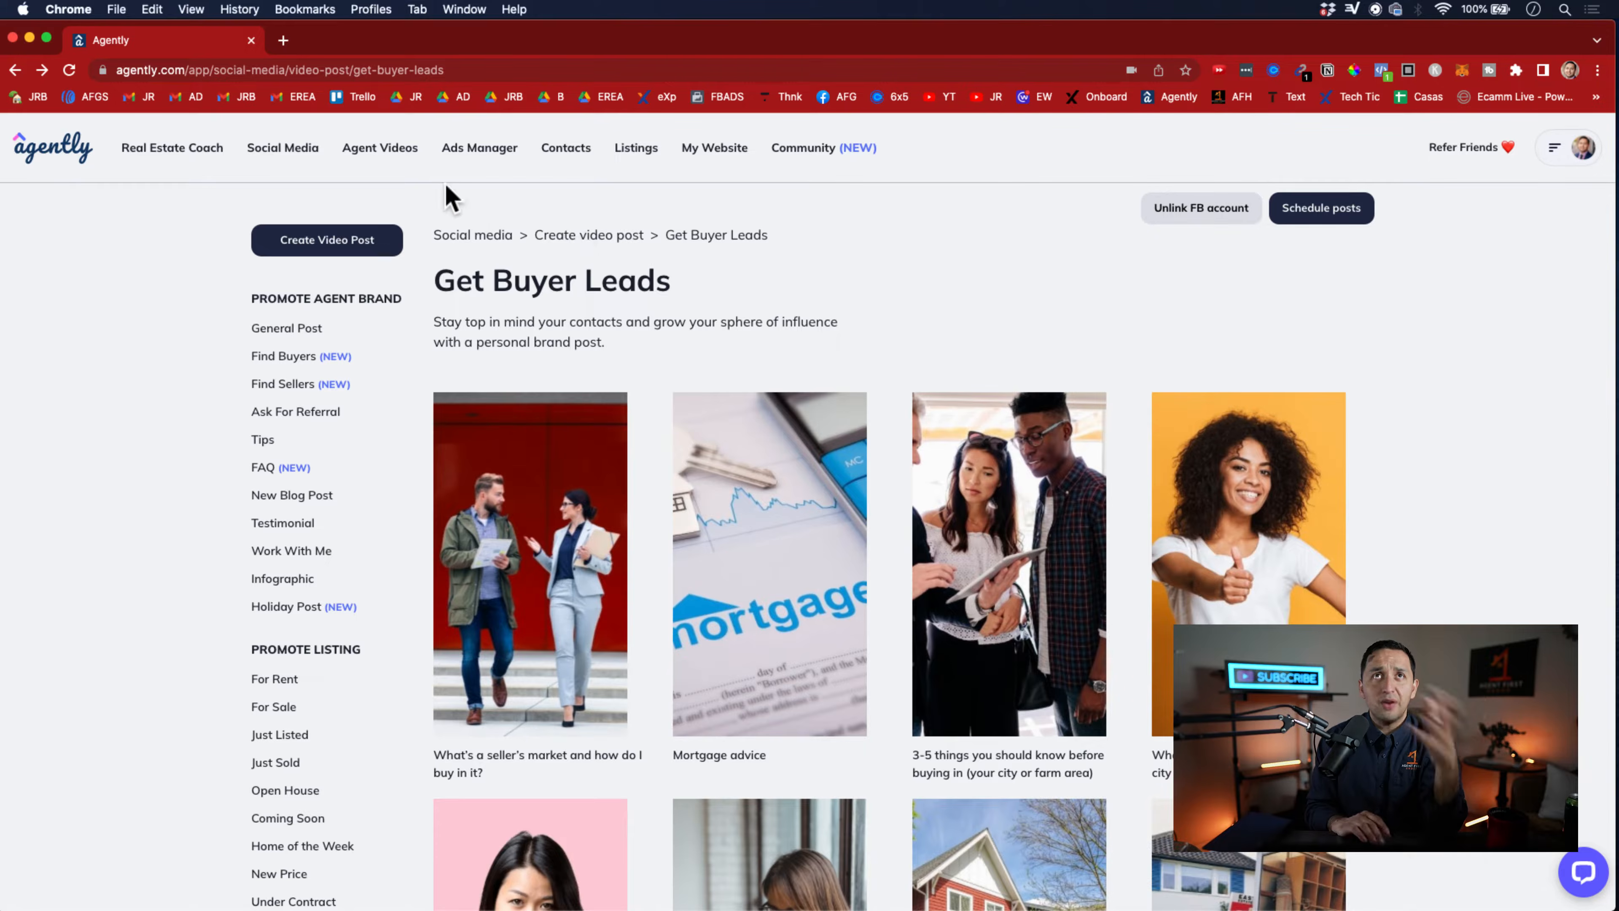
click(477, 153)
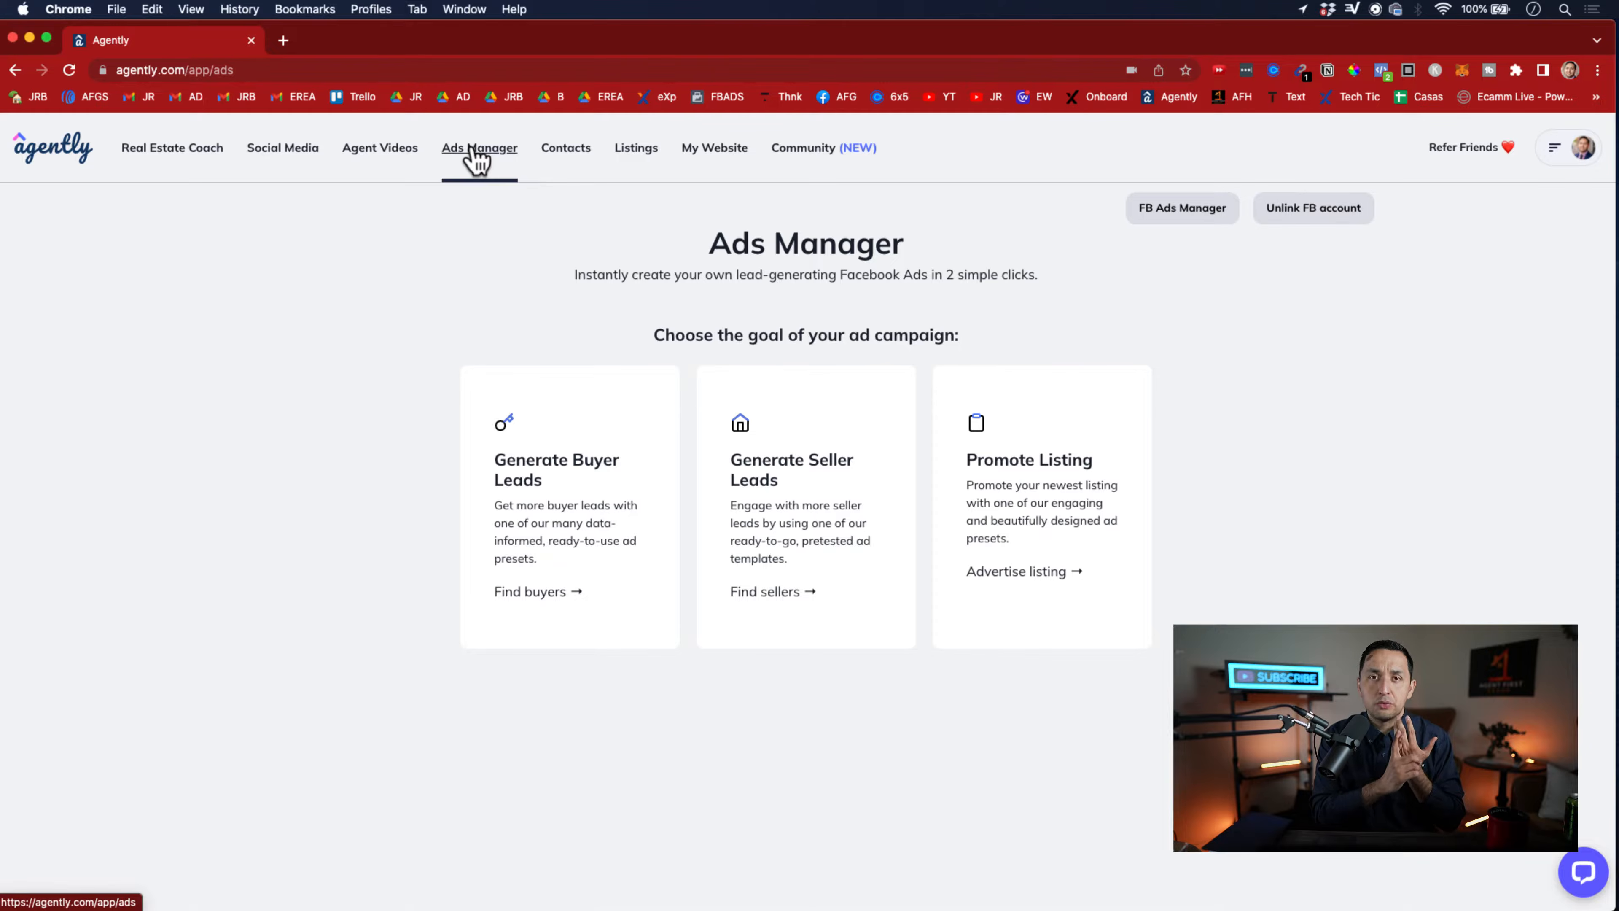
Return to the social media post categories and look through the Open House listing templates
click(265, 158)
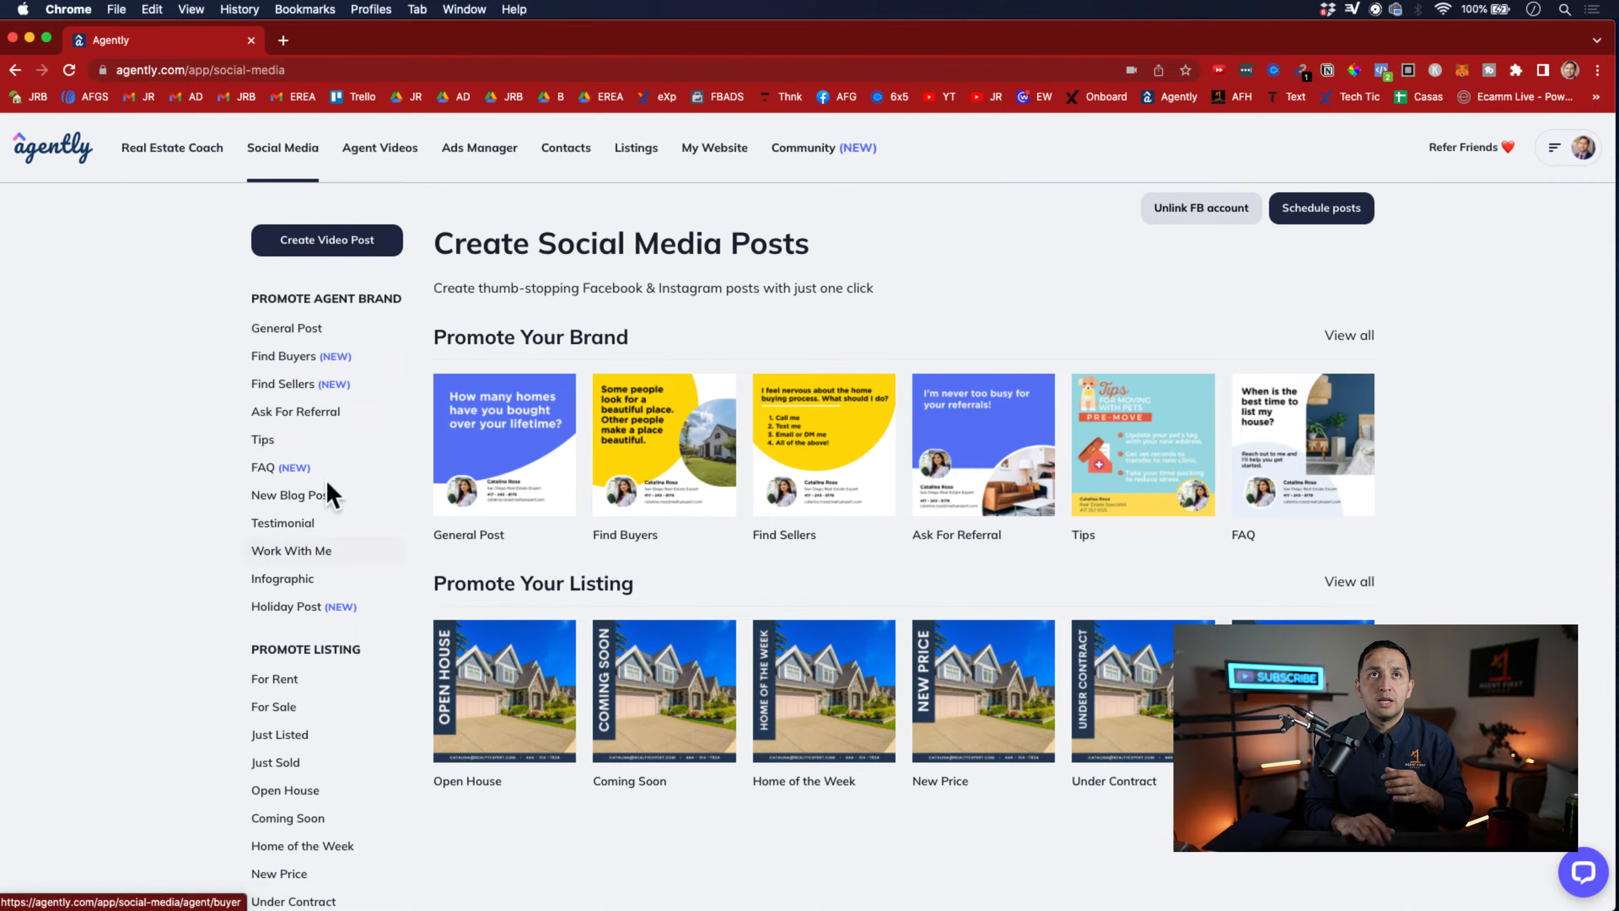
scroll(361, 548, down, 2)
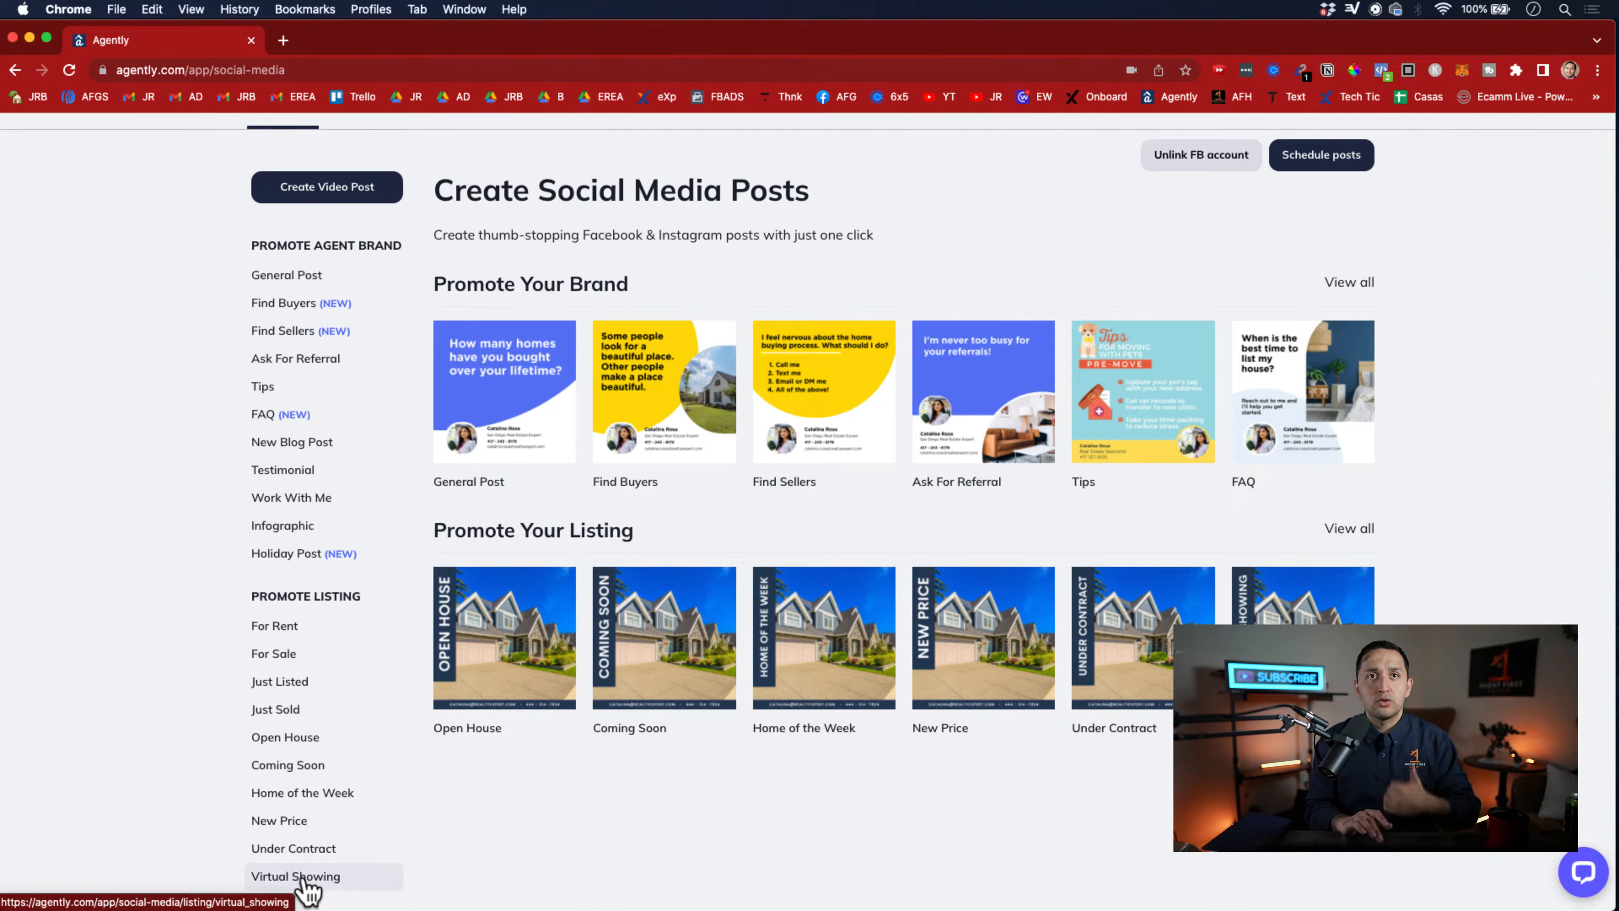
click(302, 738)
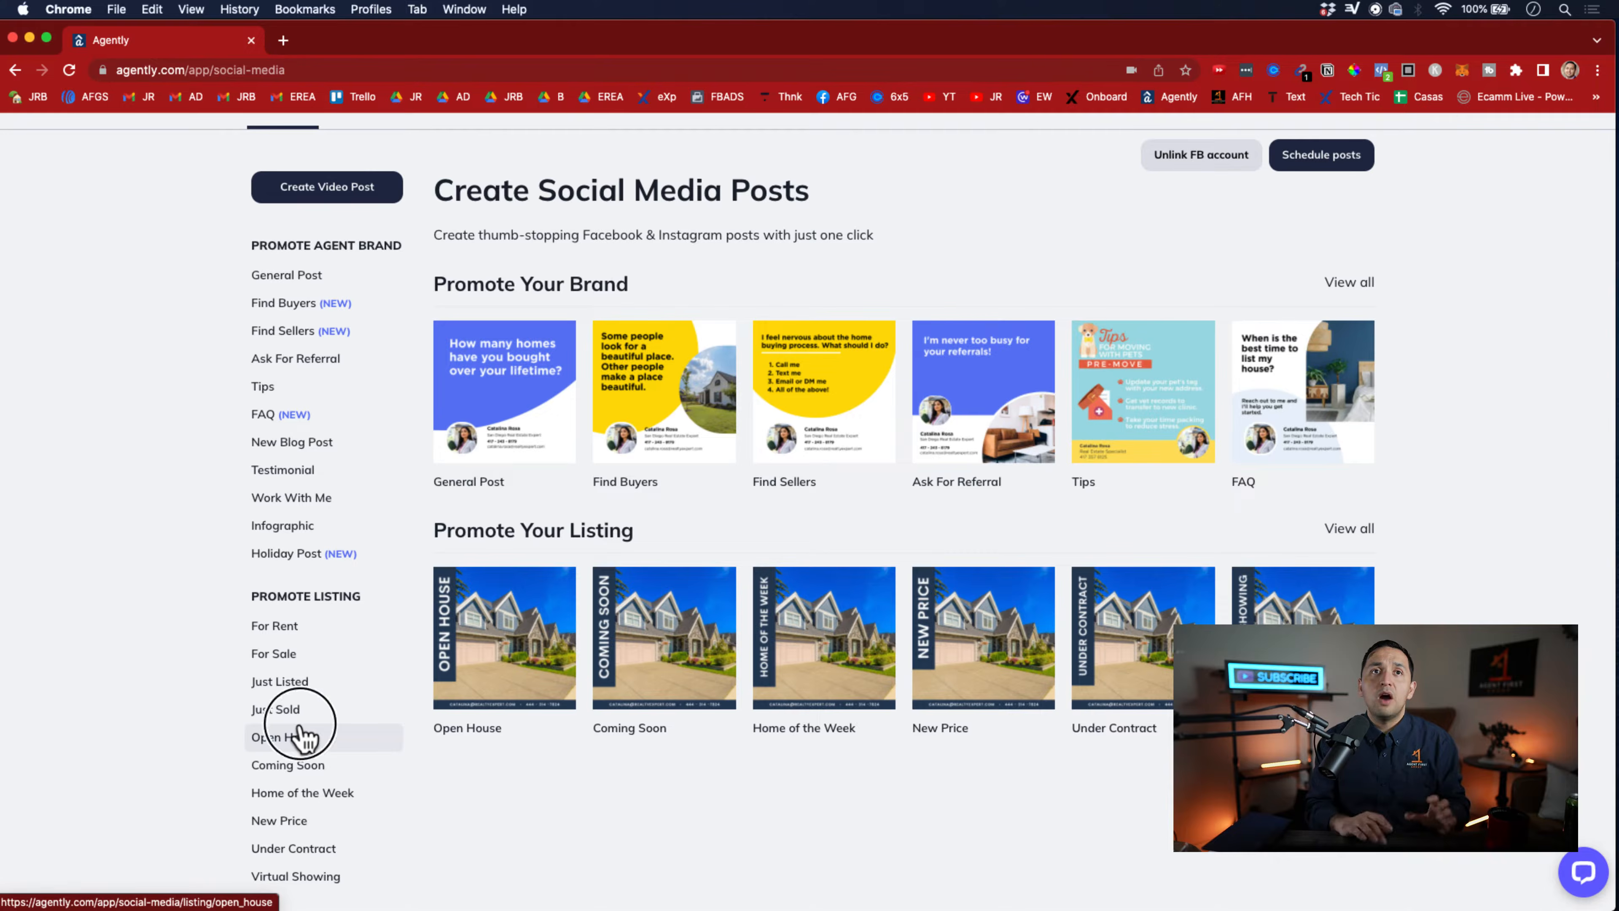
scroll(891, 764, down, 3)
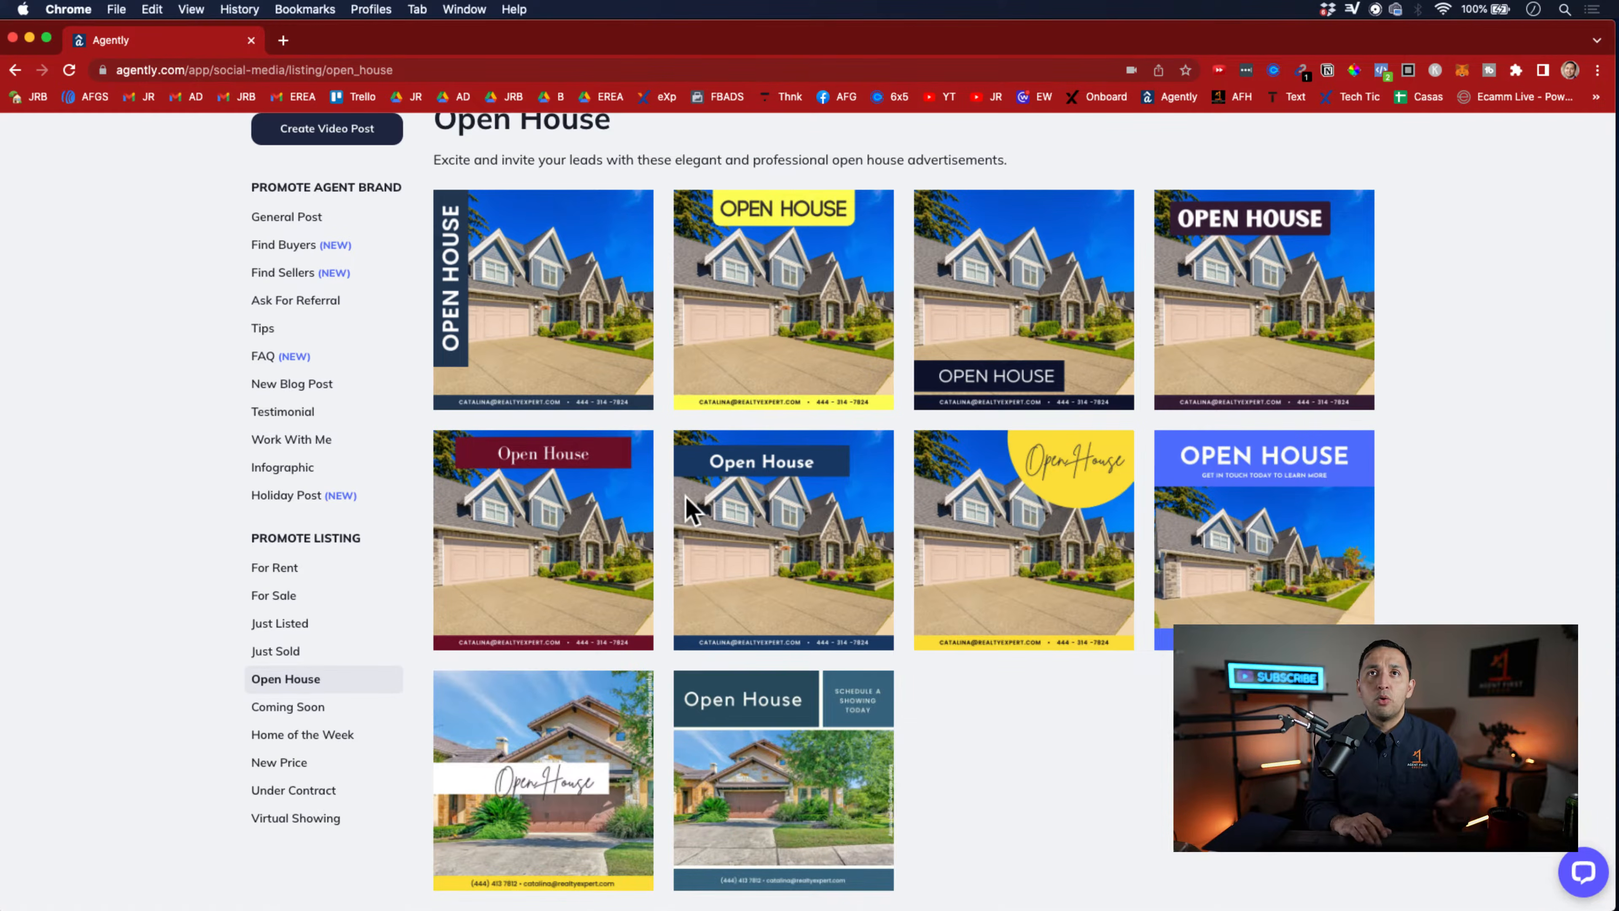
Draft a maroon-banner Open House post for April 3, 2022 12:30 PM, 3 hours, with the Grand Prairie listing, and close it without publishing
click(555, 541)
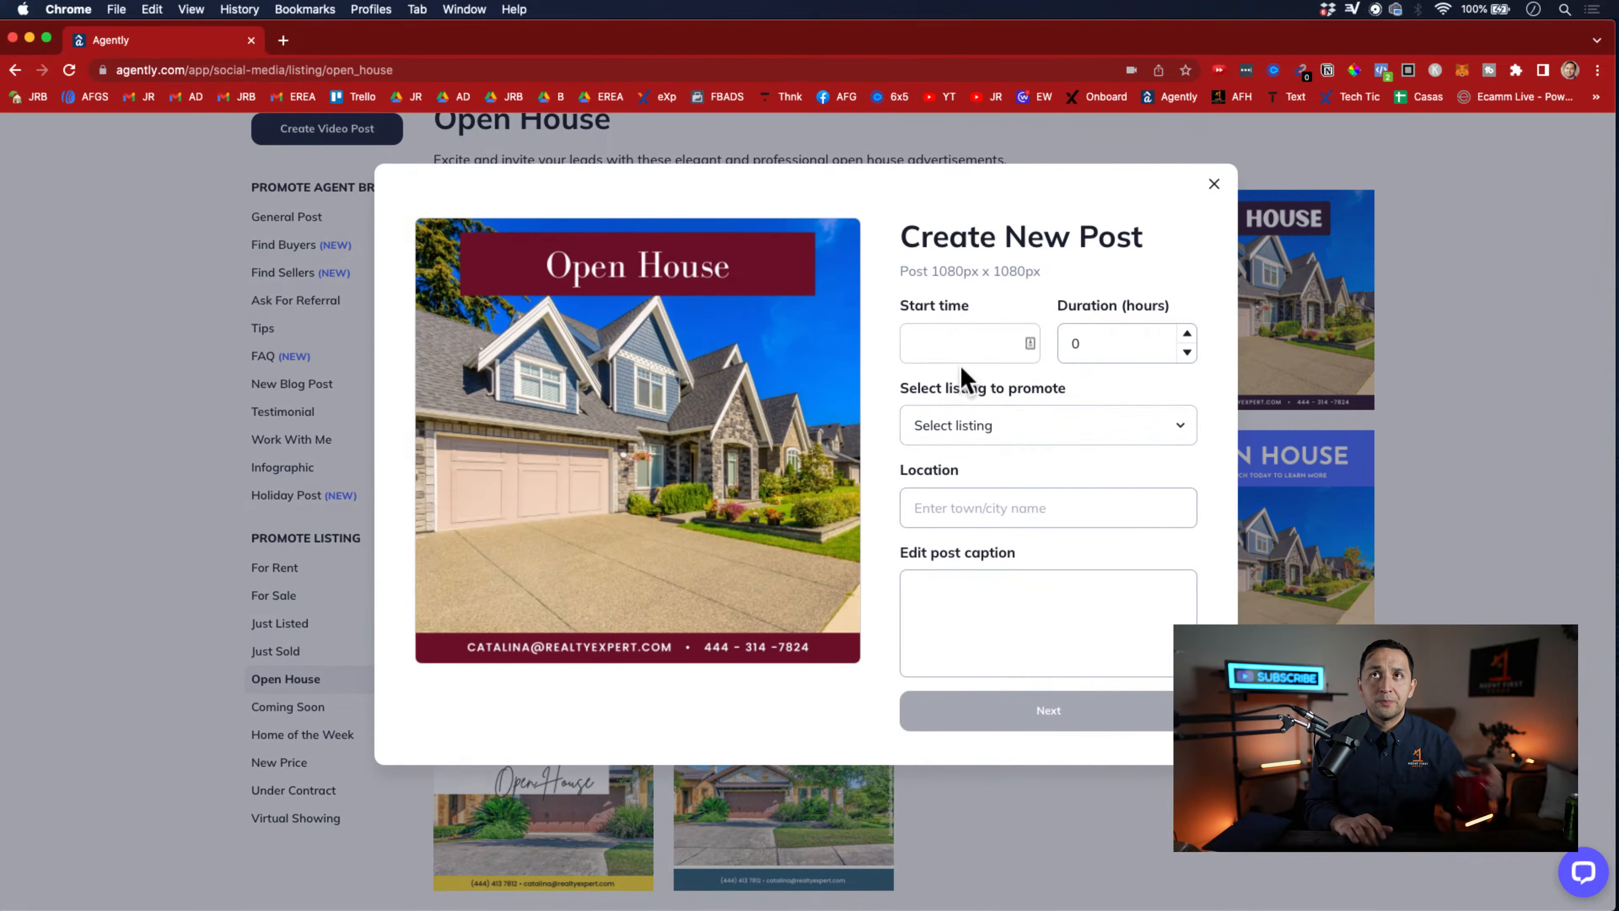
click(965, 335)
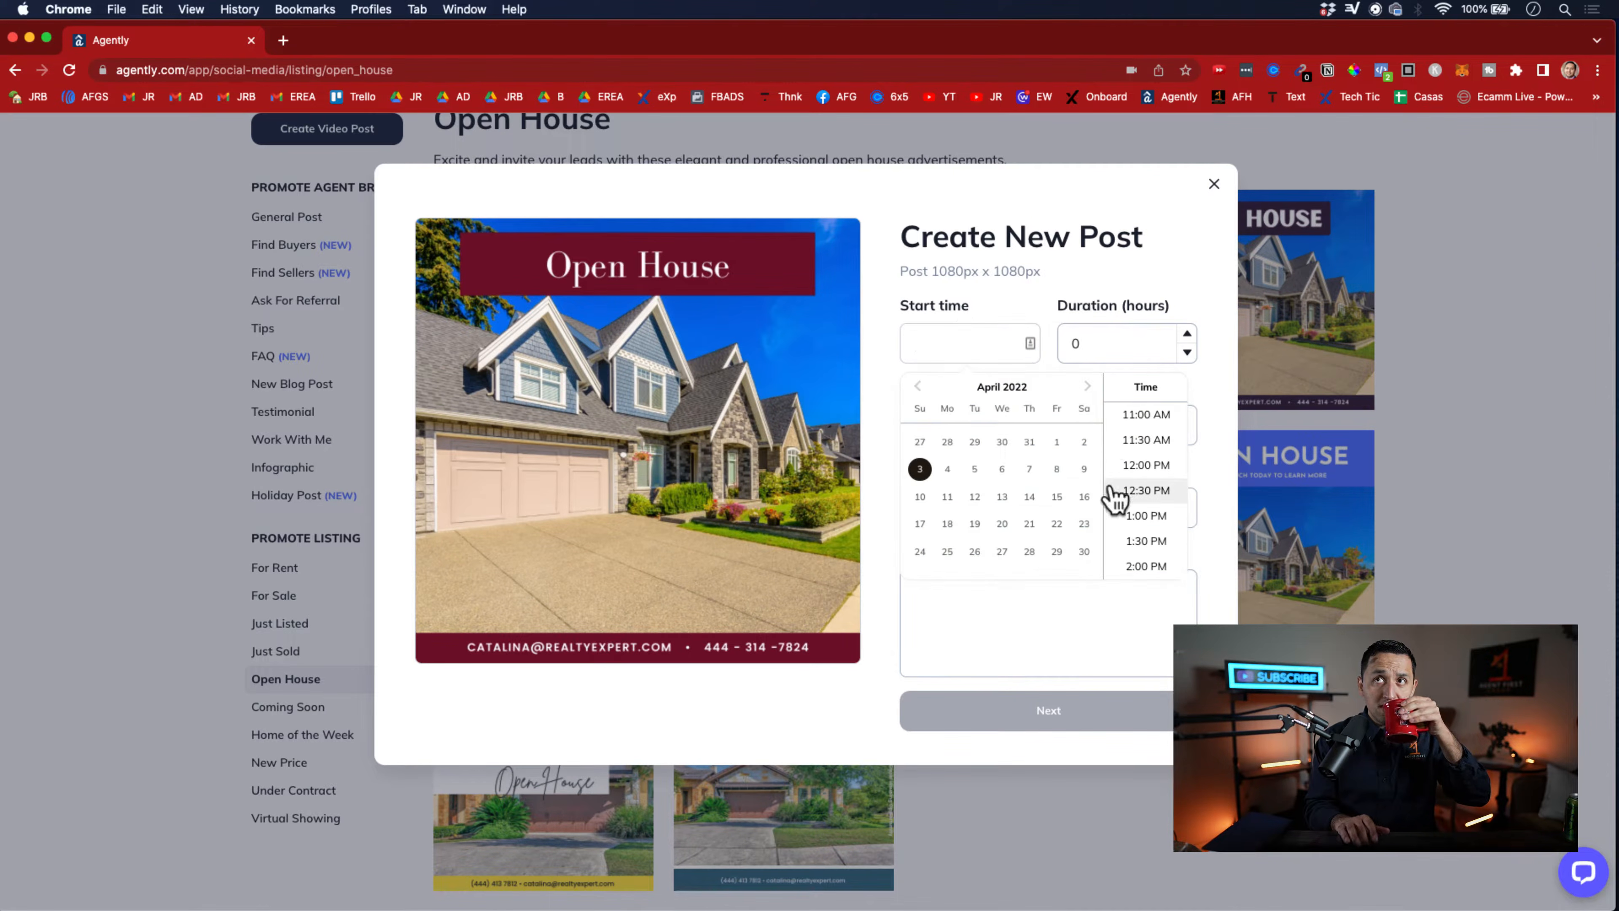
click(1127, 492)
click(1185, 333)
click(1186, 333)
click(1186, 333)
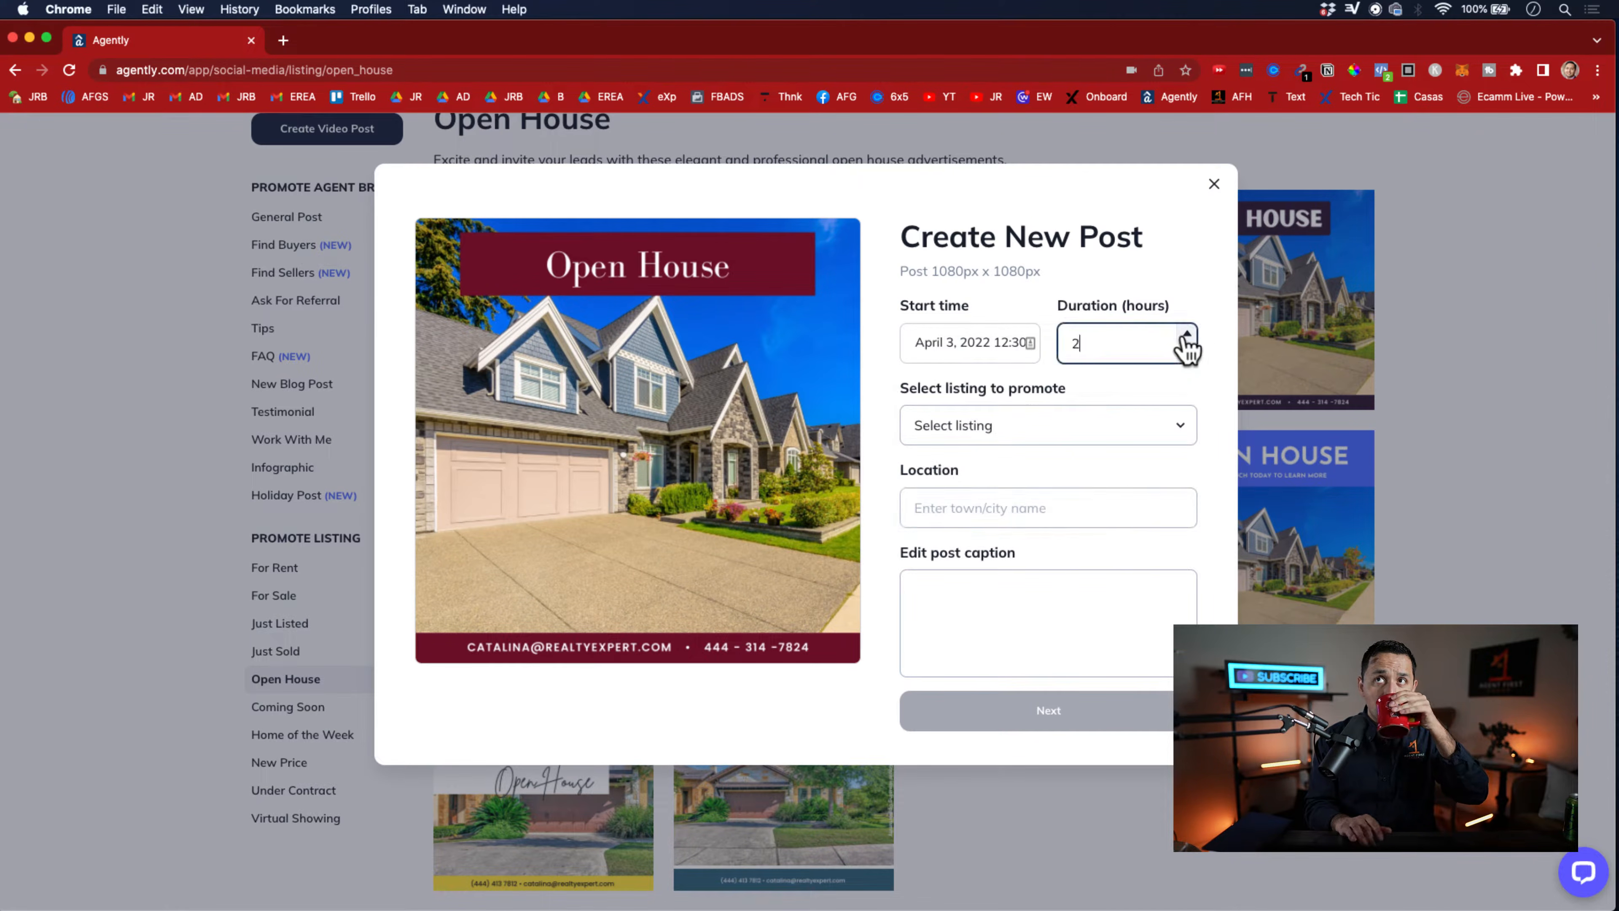
click(1129, 423)
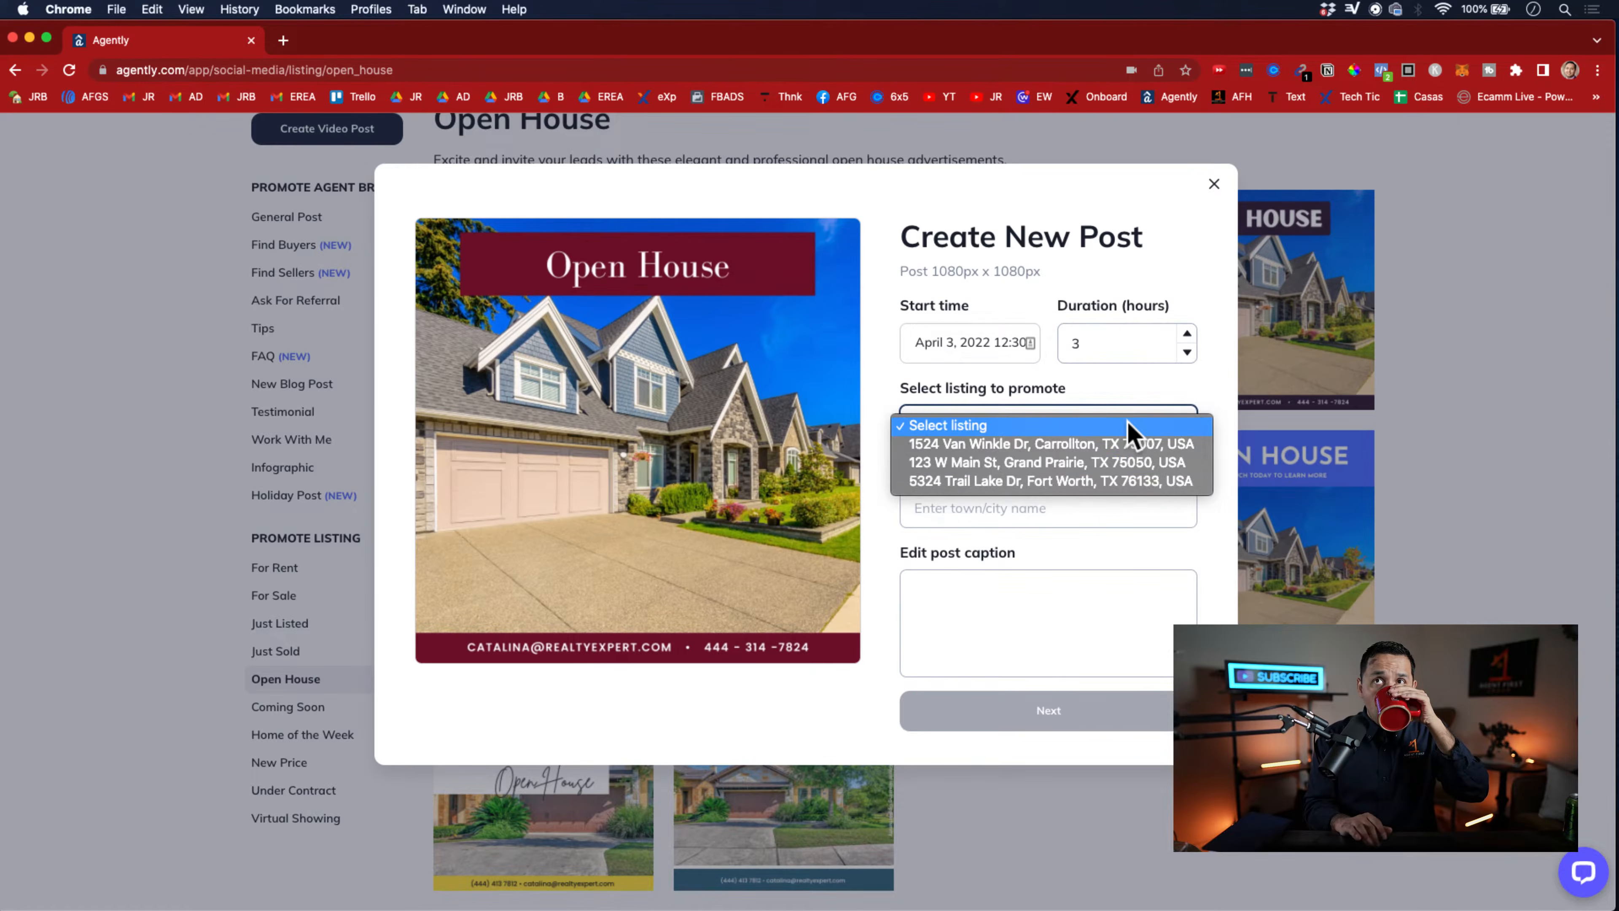
click(1106, 462)
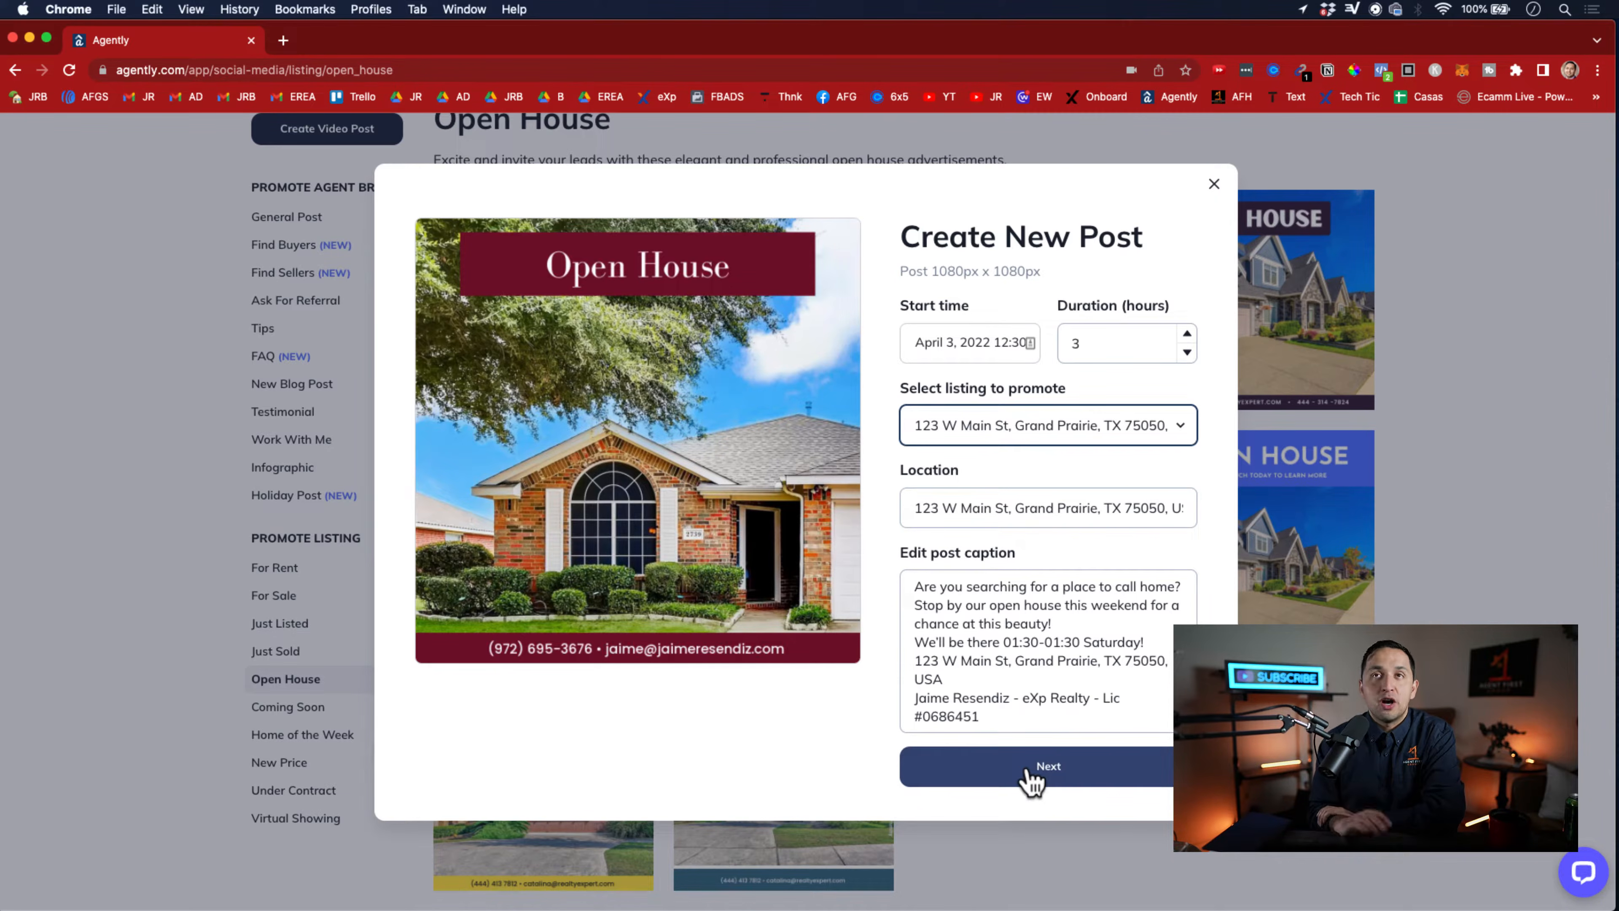
click(1214, 186)
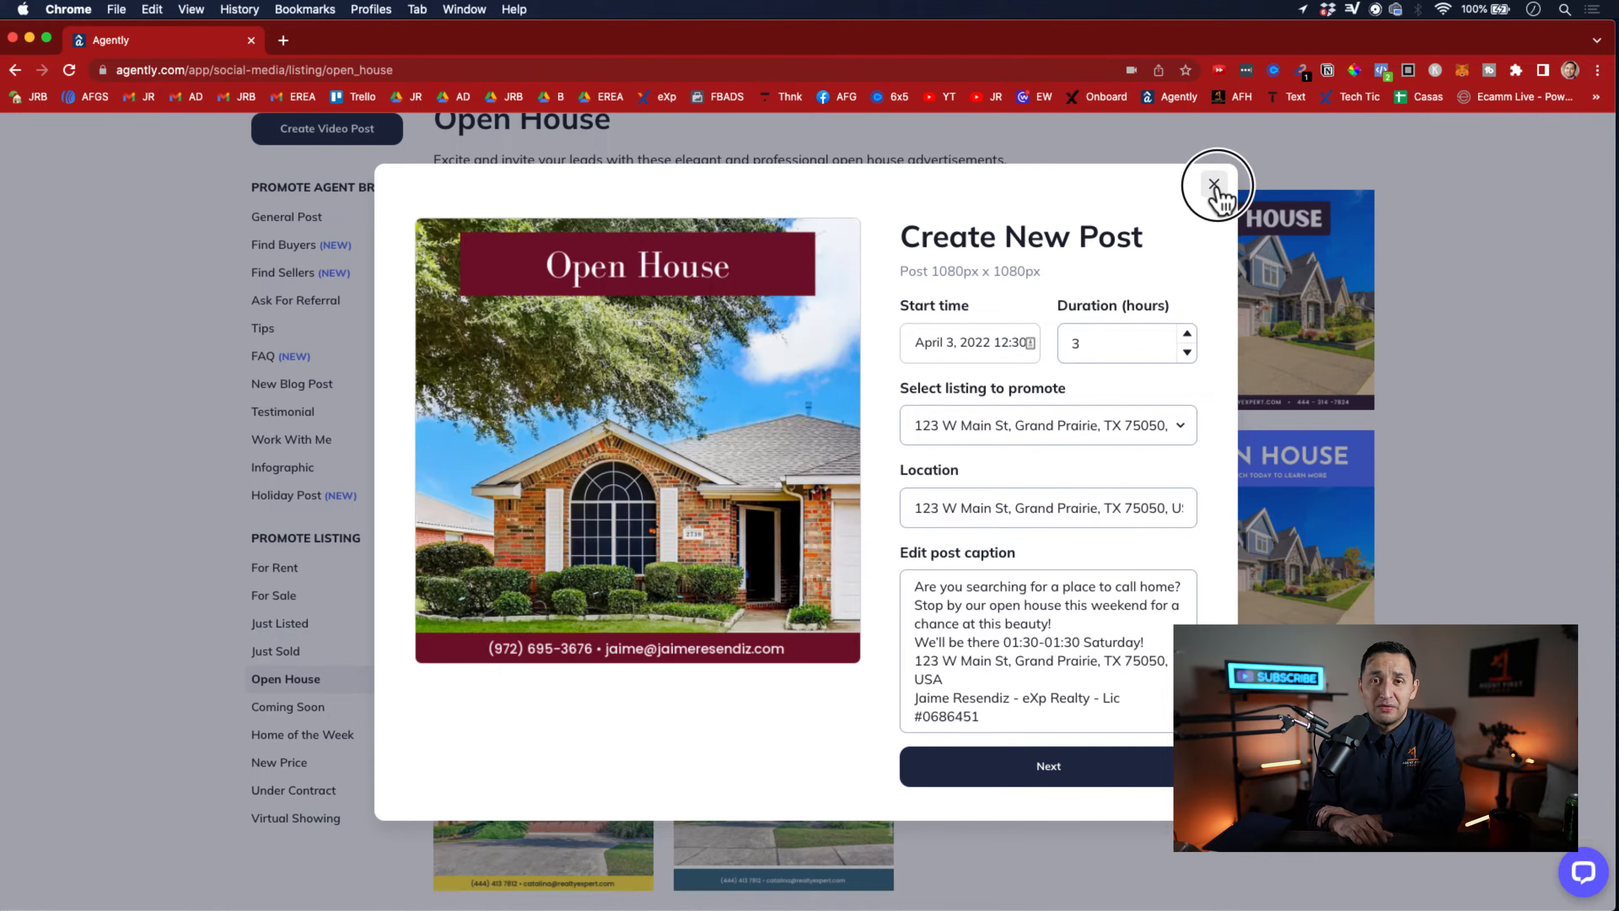
click(1214, 187)
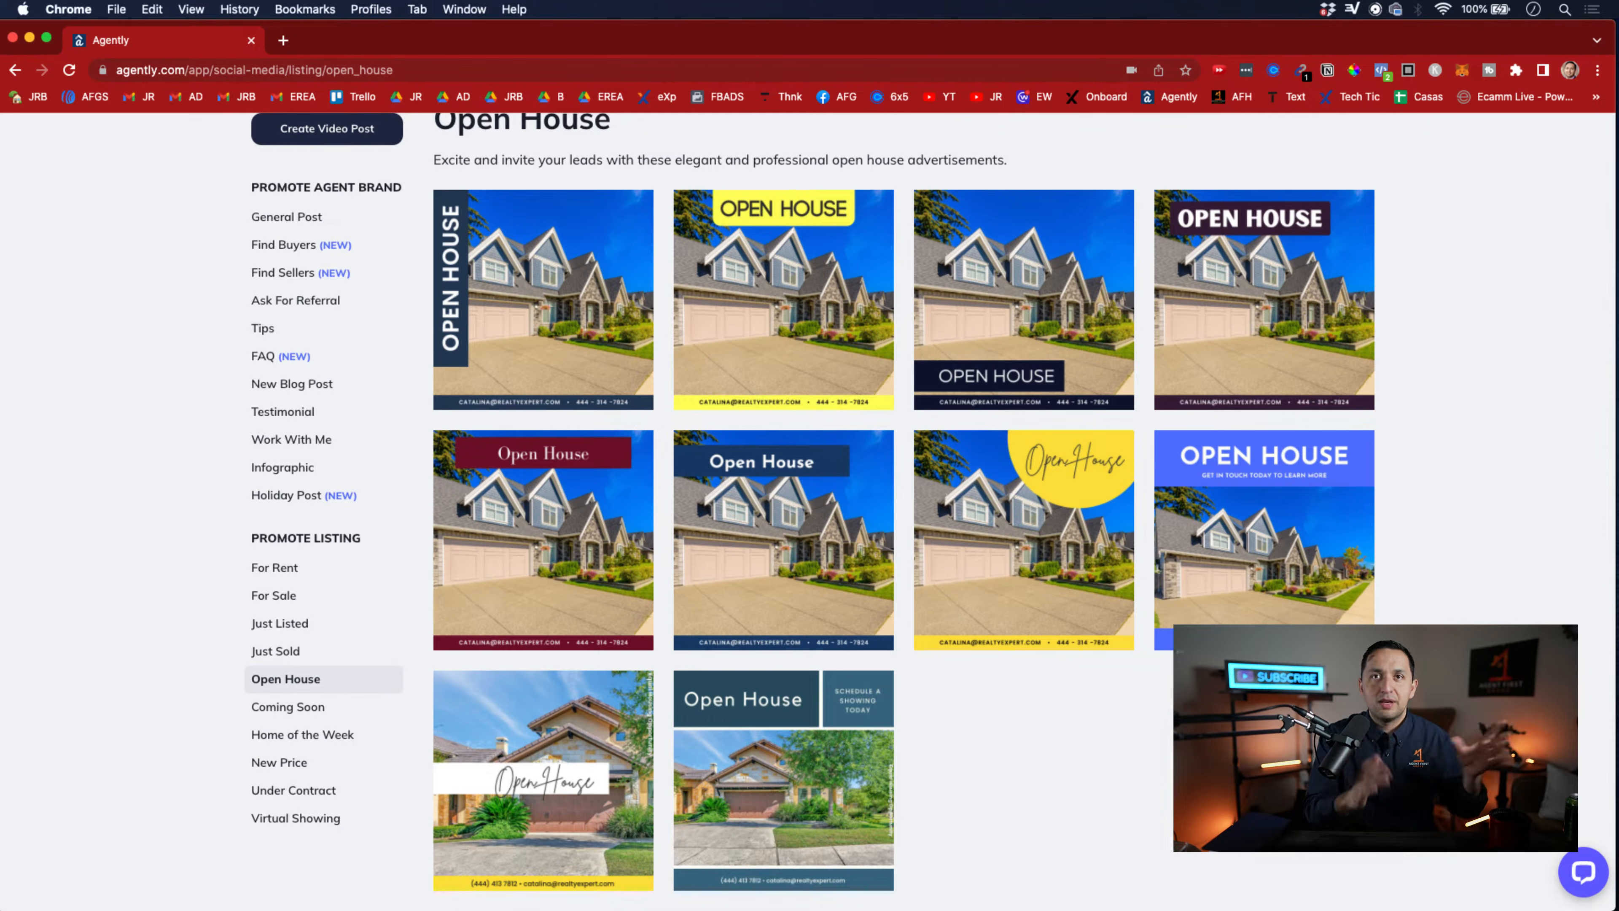
Revisit the agent video categories and return to the Ads Manager's campaign goals
scroll(562, 425, up, 3)
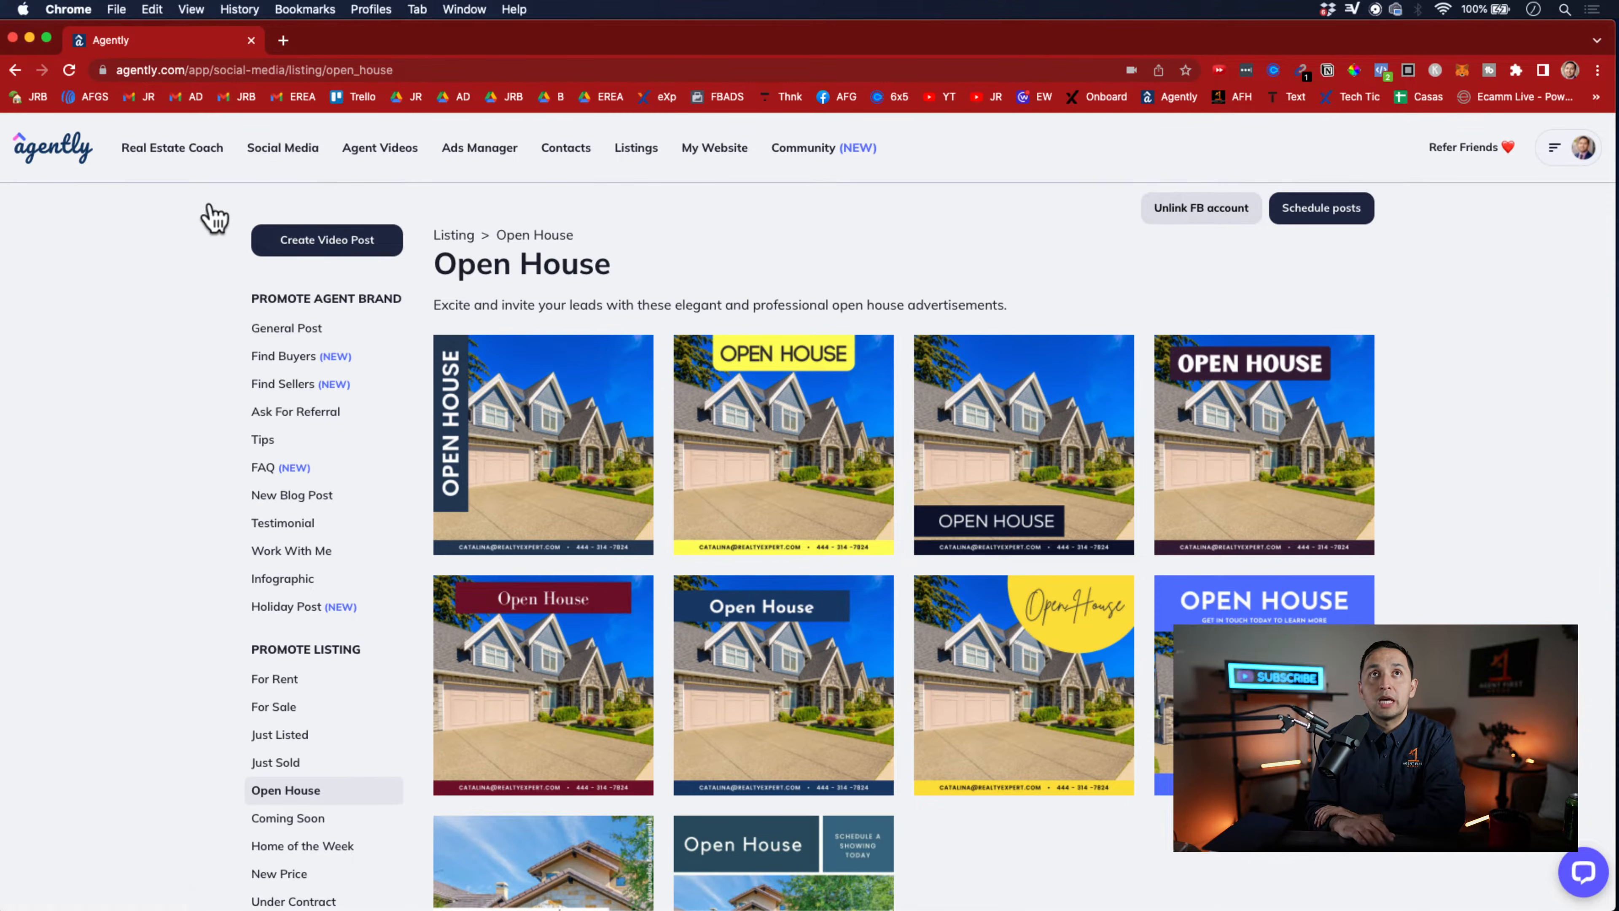
click(381, 153)
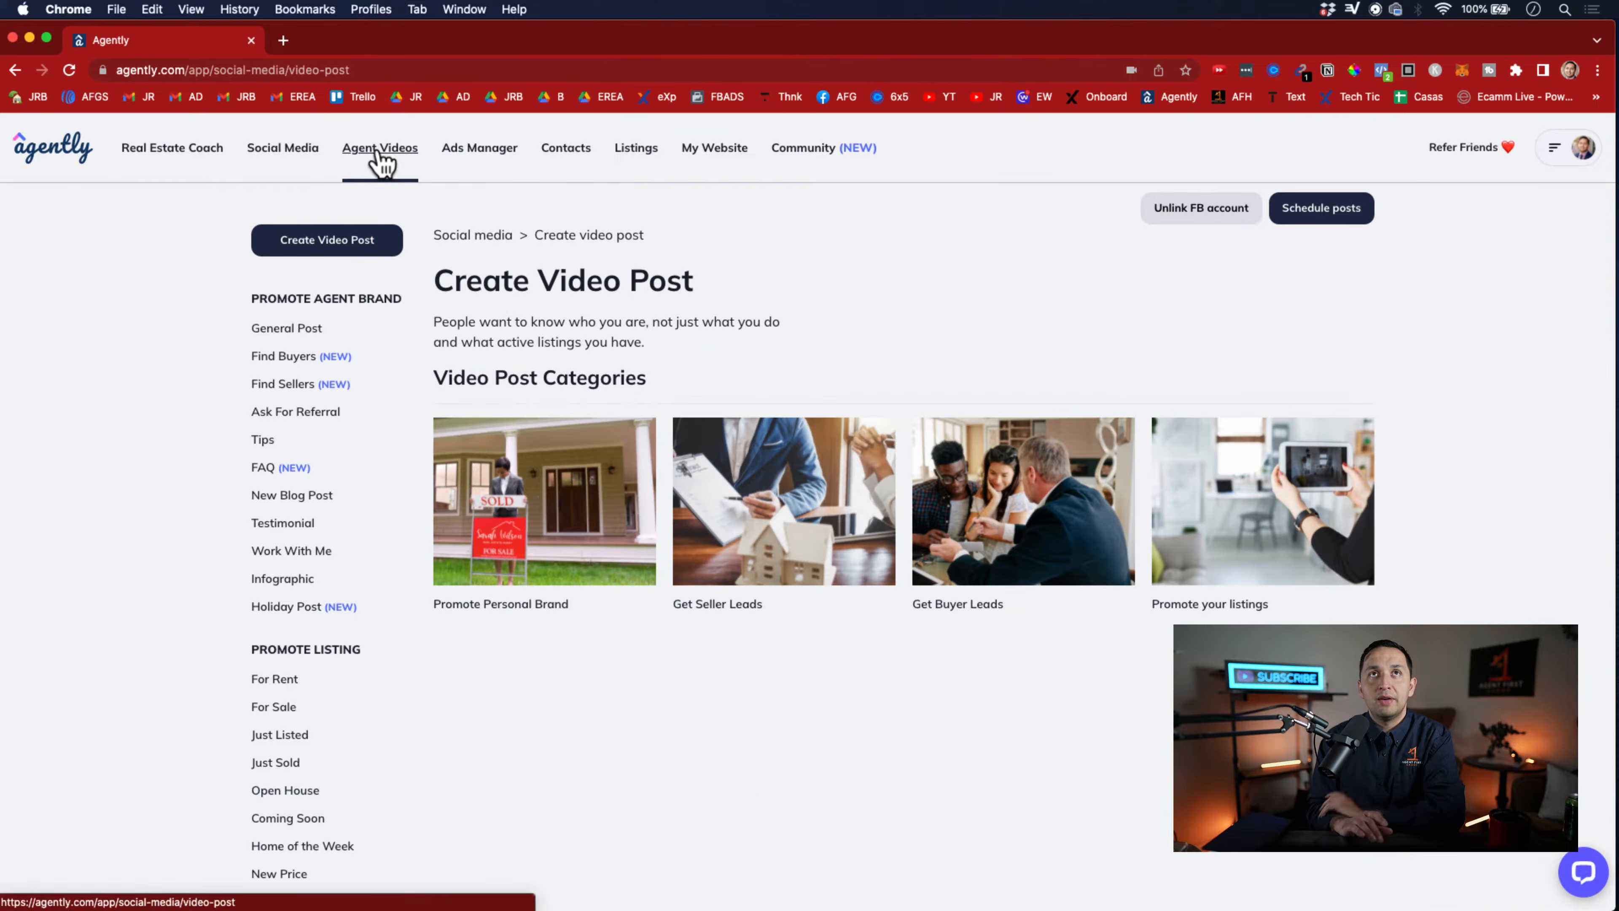
click(486, 151)
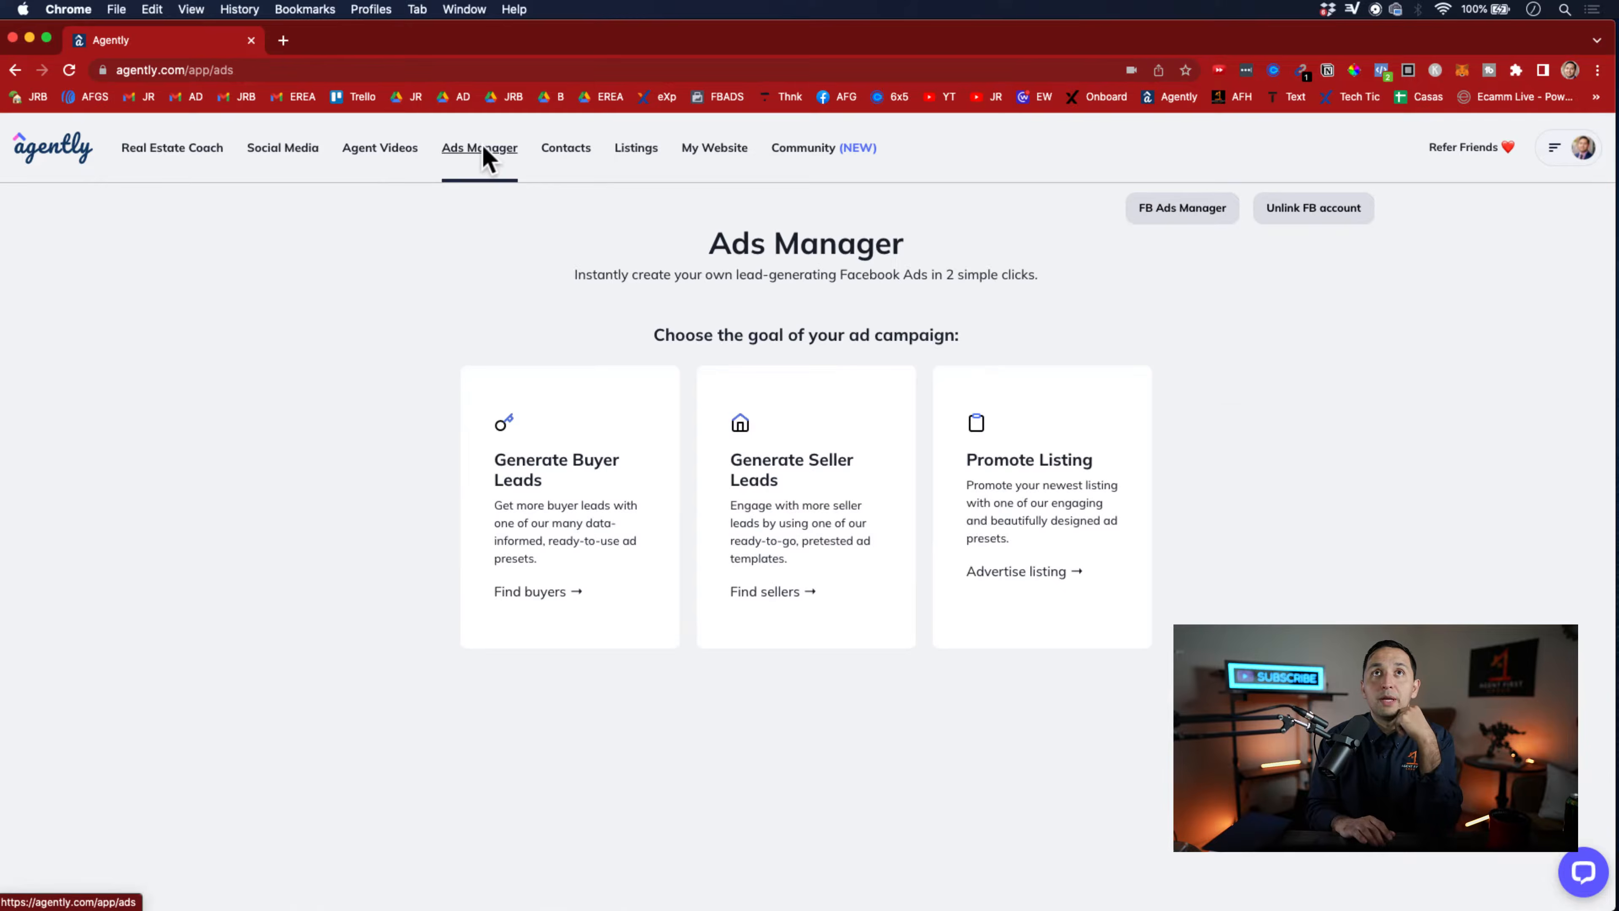
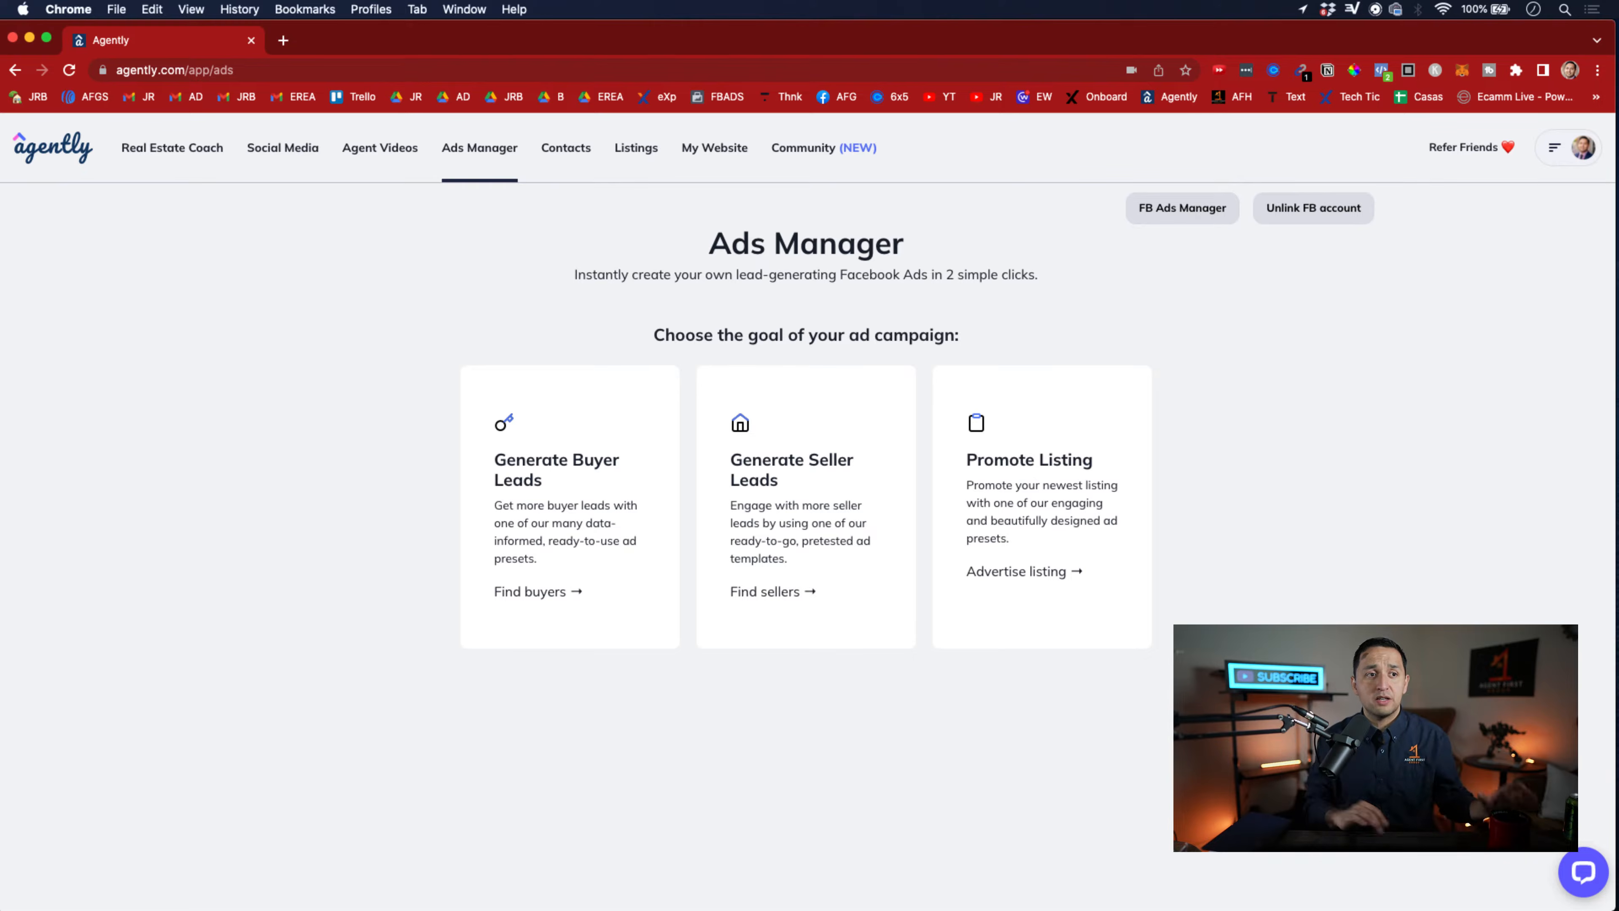
Open the Generate Buyer Leads ad form and review its presets, budget, duration and ad copy settings
click(611, 576)
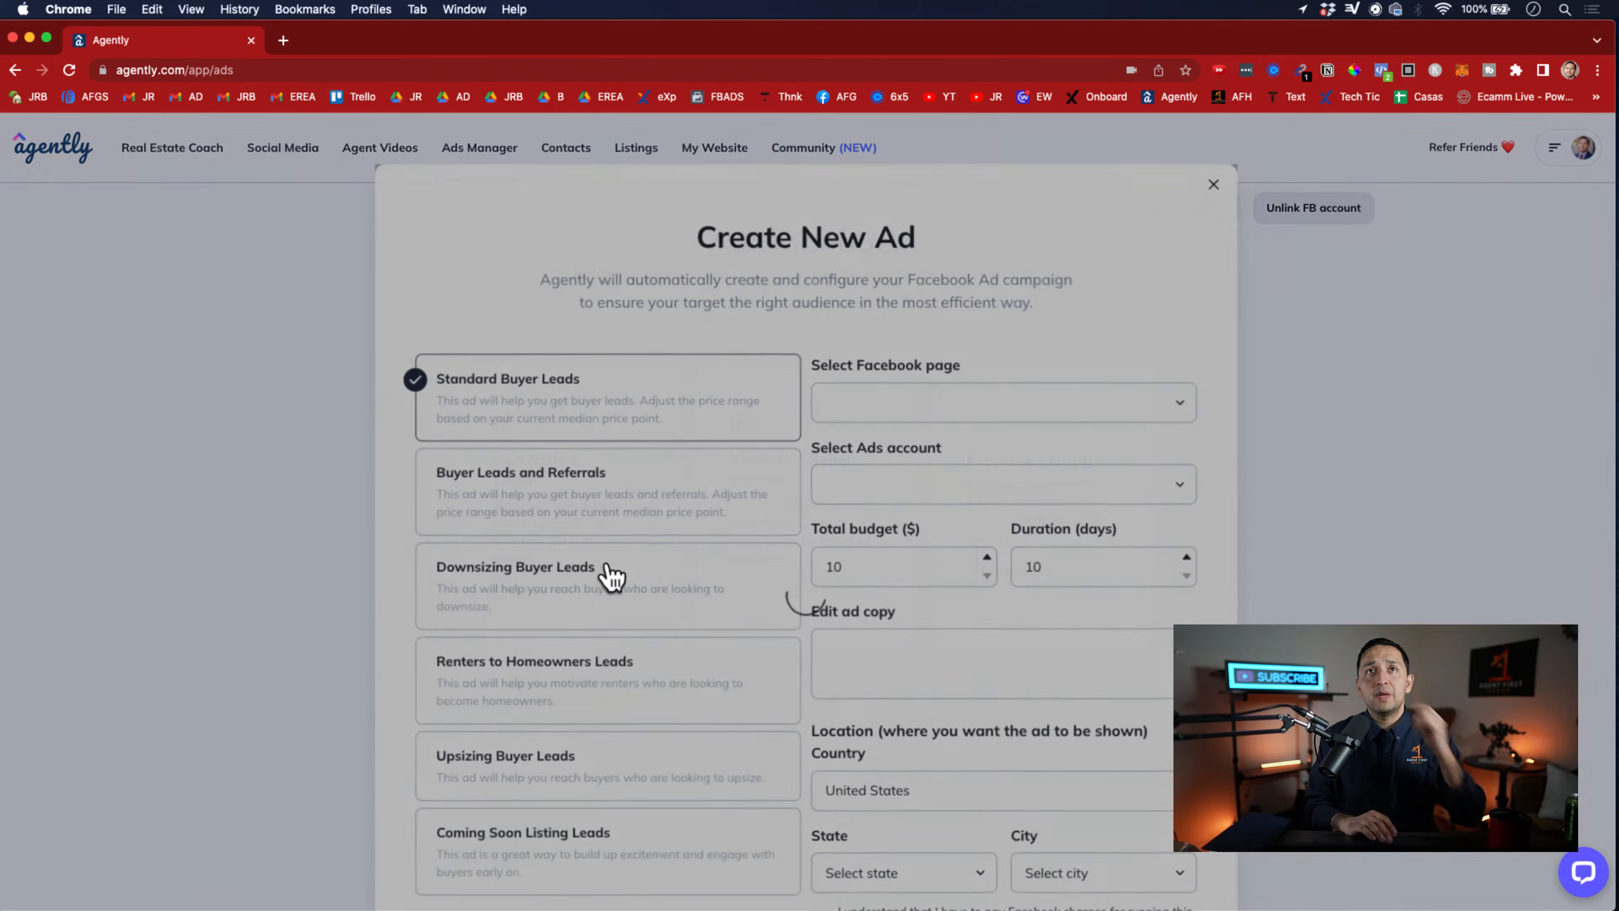
scroll(599, 454, down, 5)
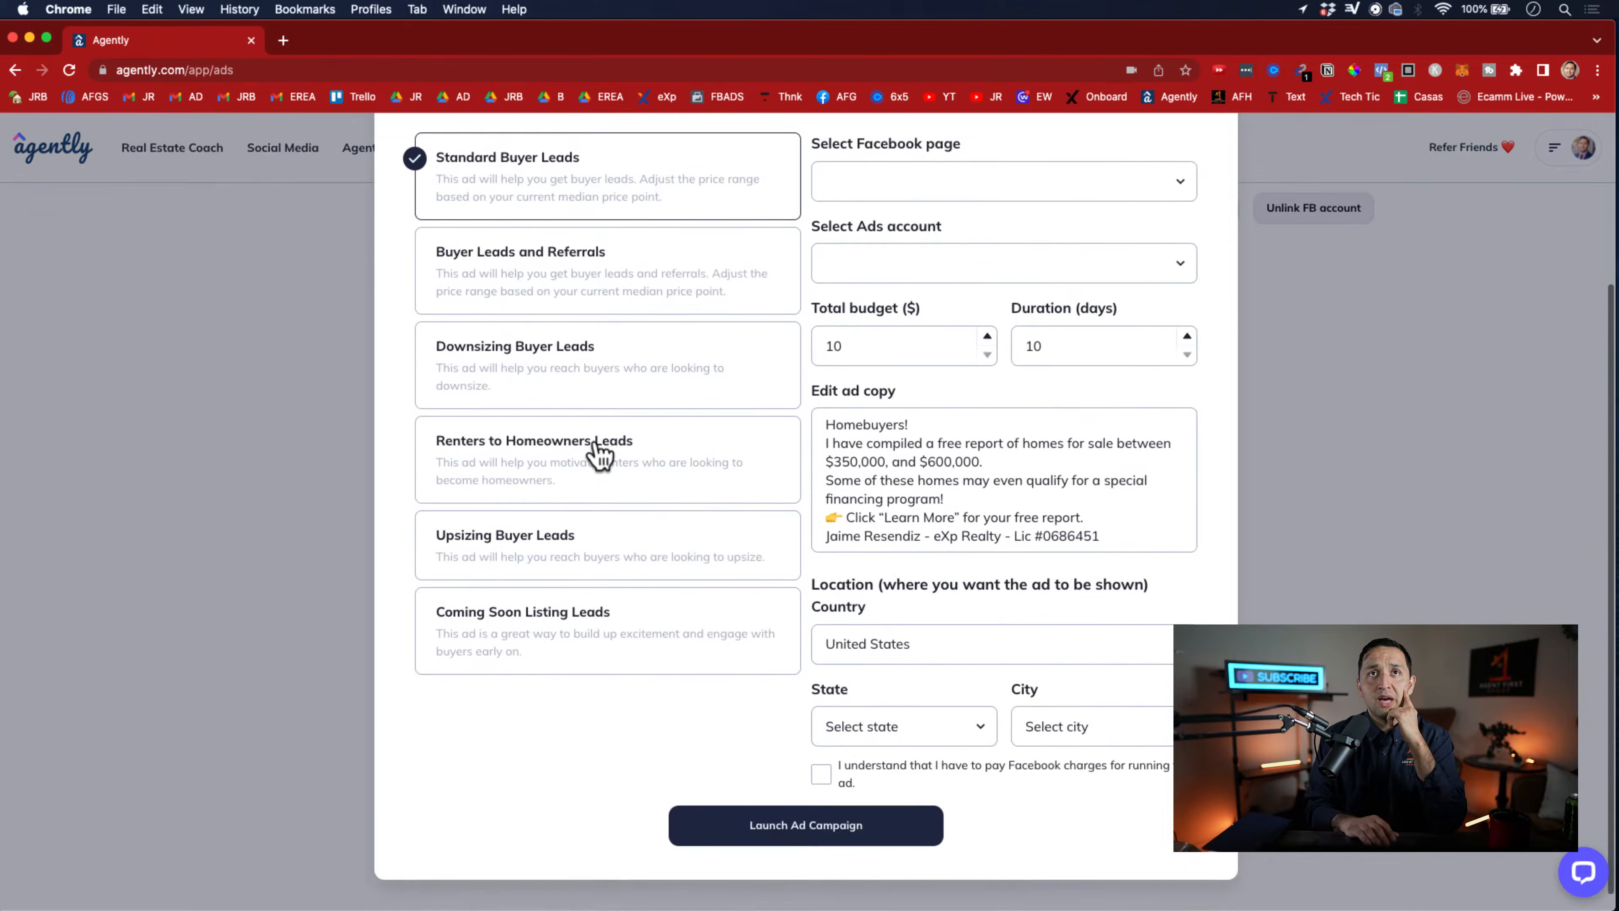
scroll(595, 446, up, 5)
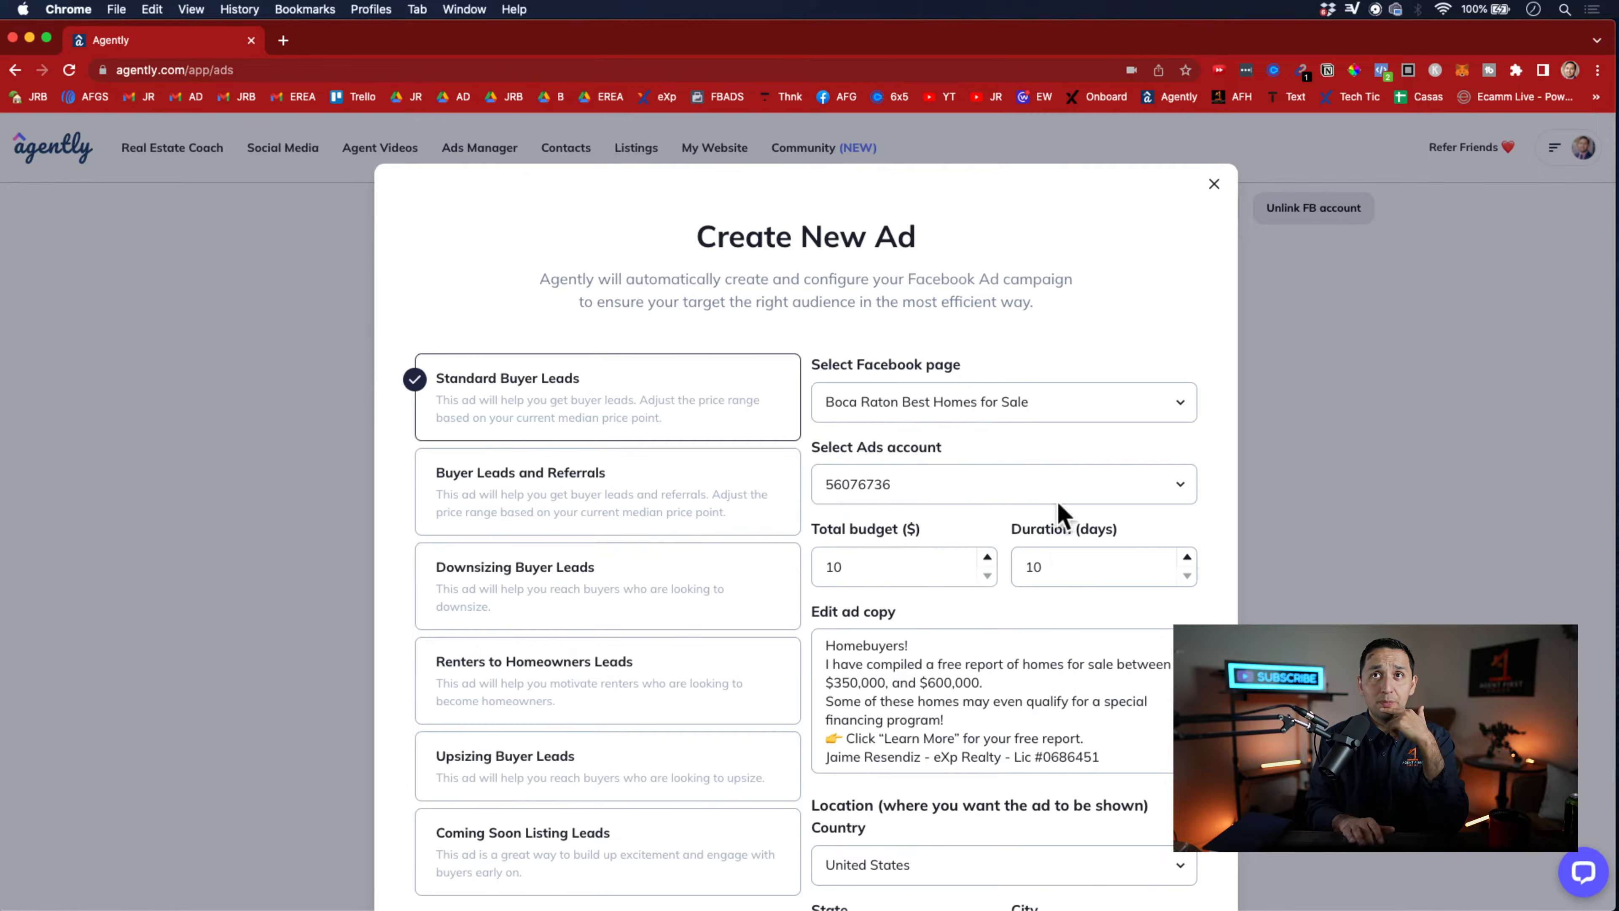
scroll(1043, 676, down, 2)
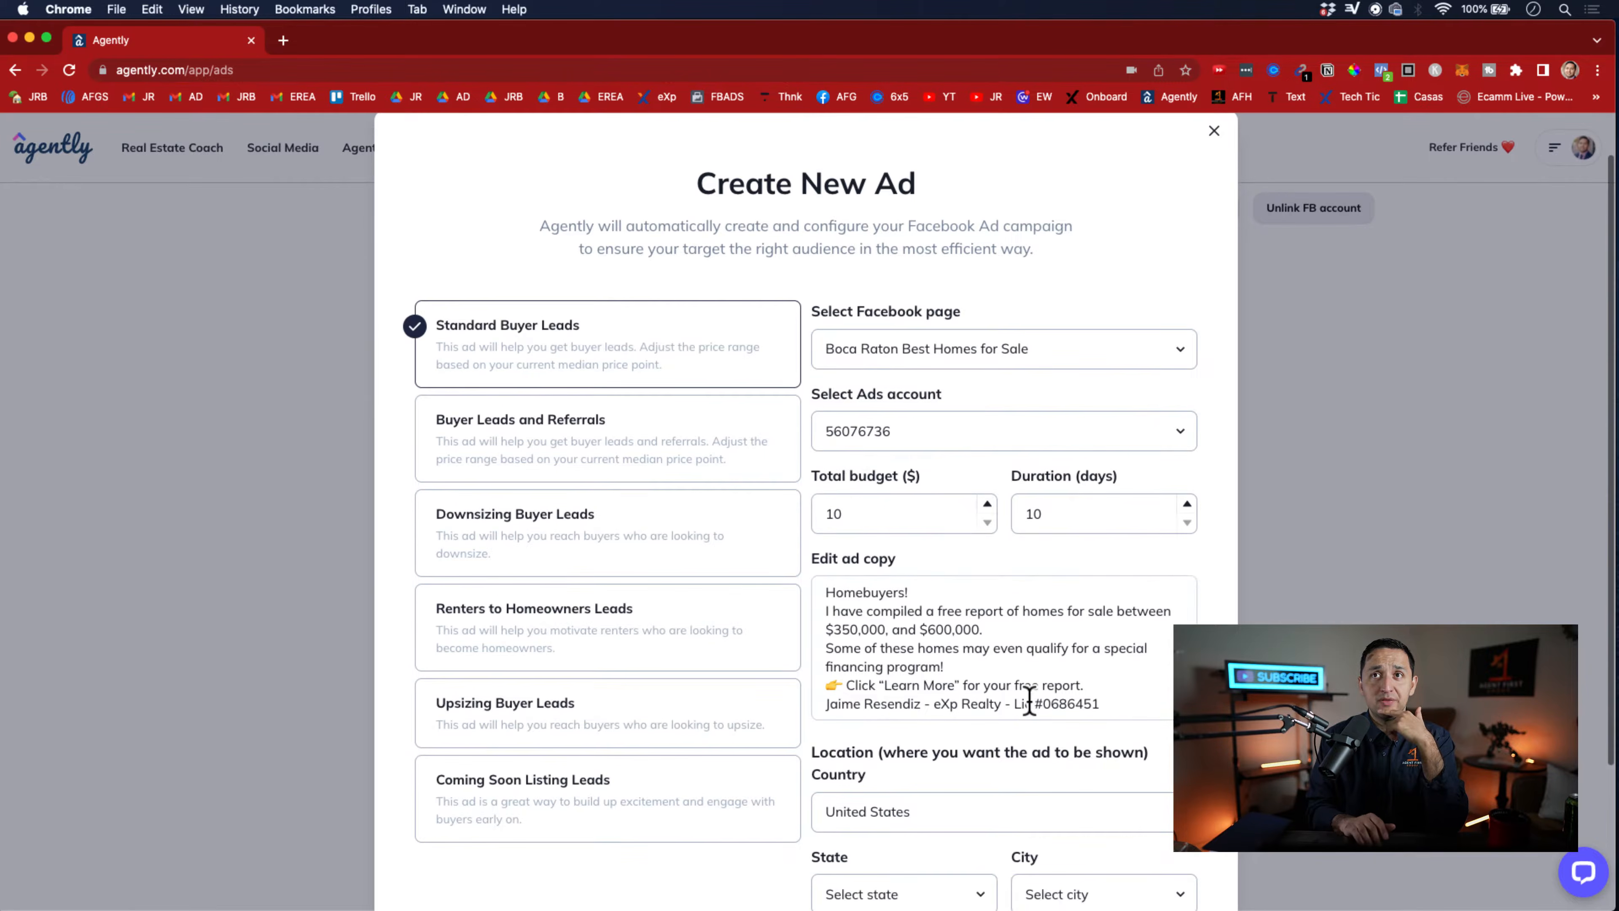
Change the price range in the Standard Buyer Leads ad copy to between $600,000 and $1,000,000
triple_click(893, 628)
click(892, 628)
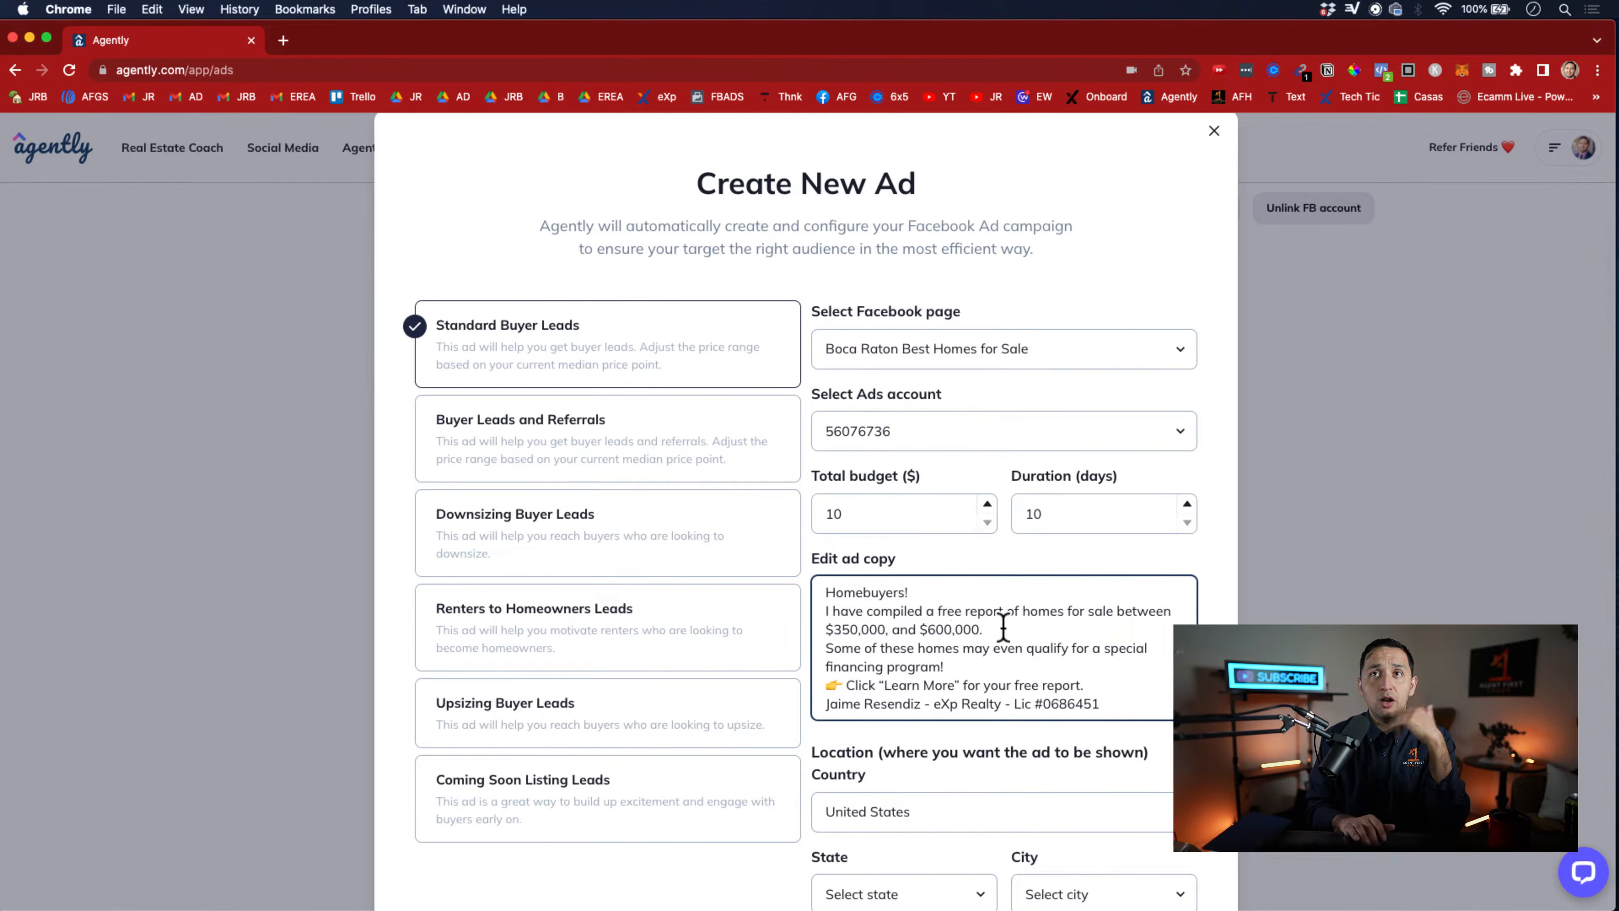
double_click(851, 630)
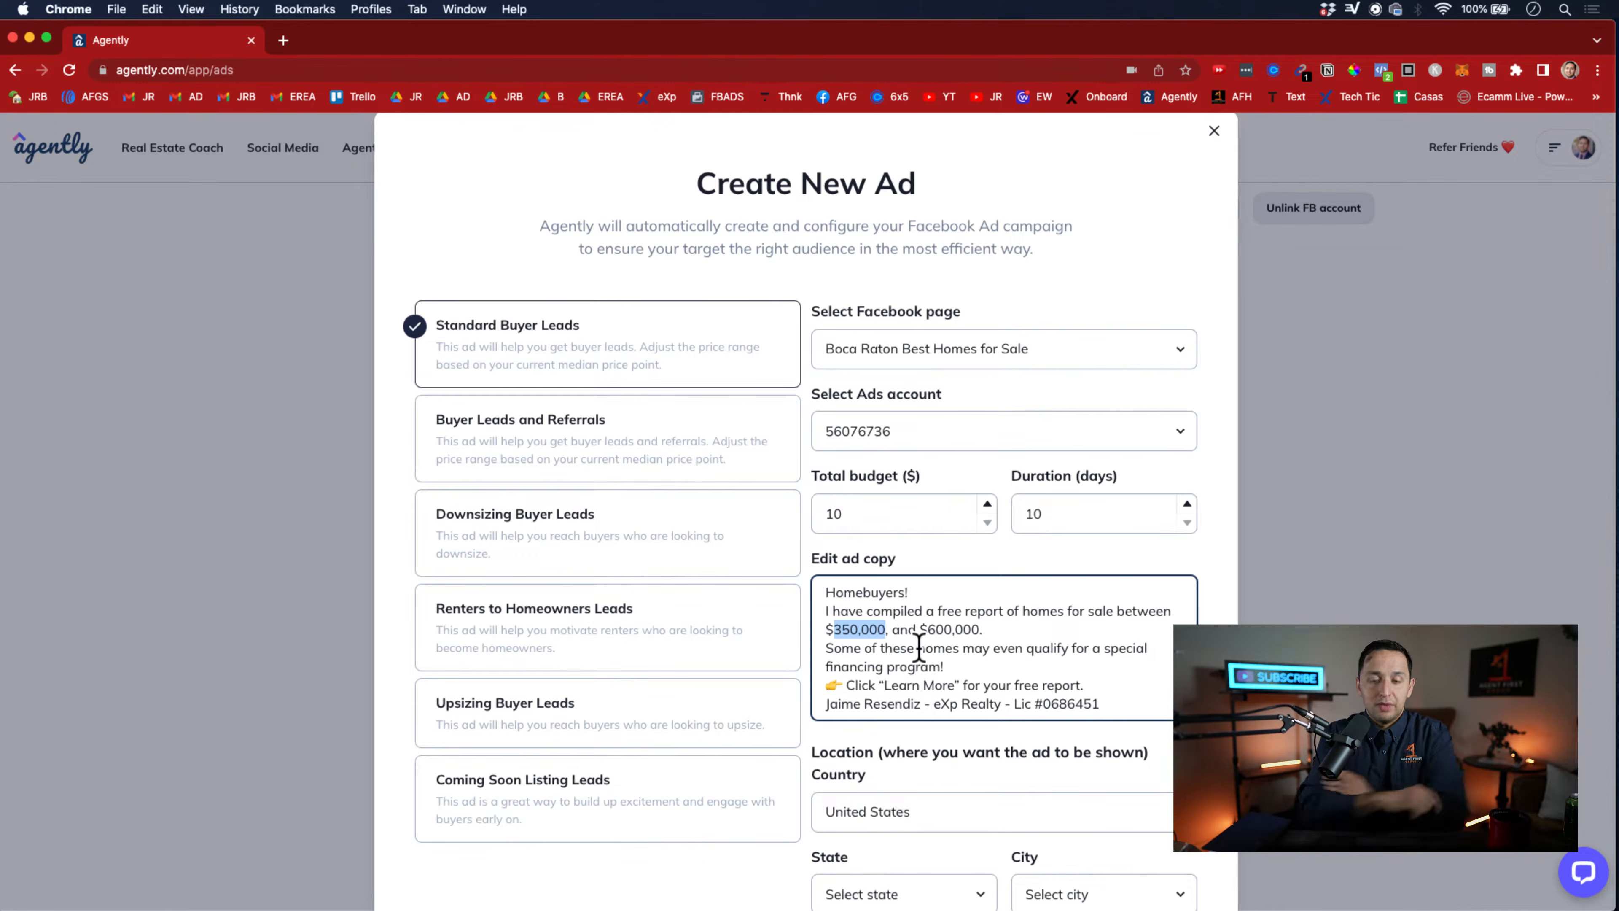
text(600,00)
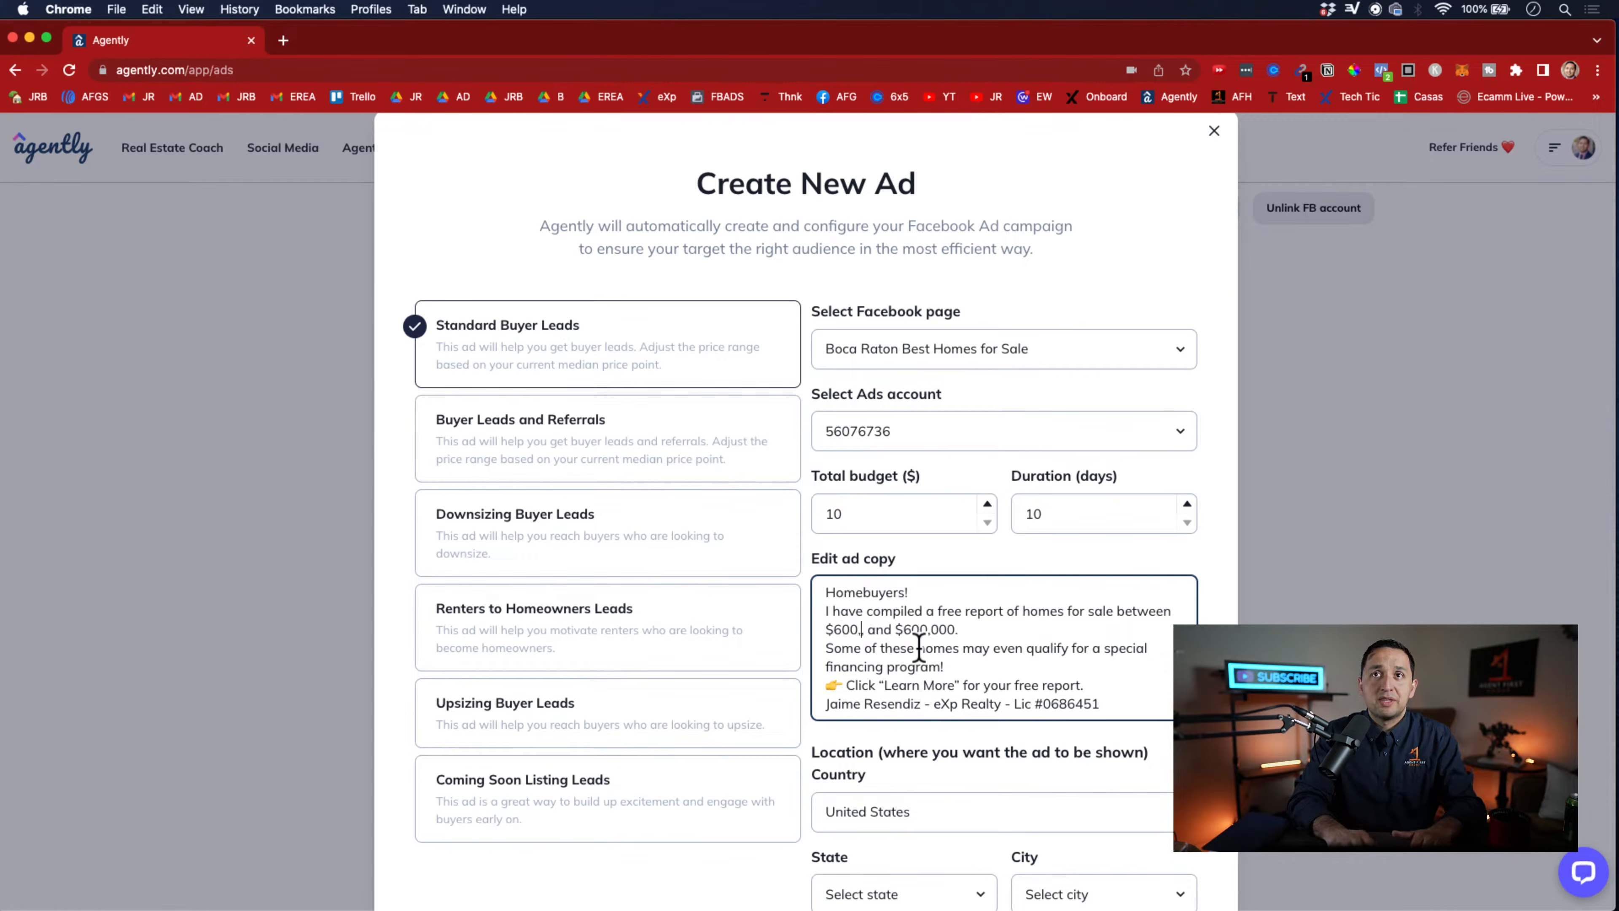
text(0)
click(934, 631)
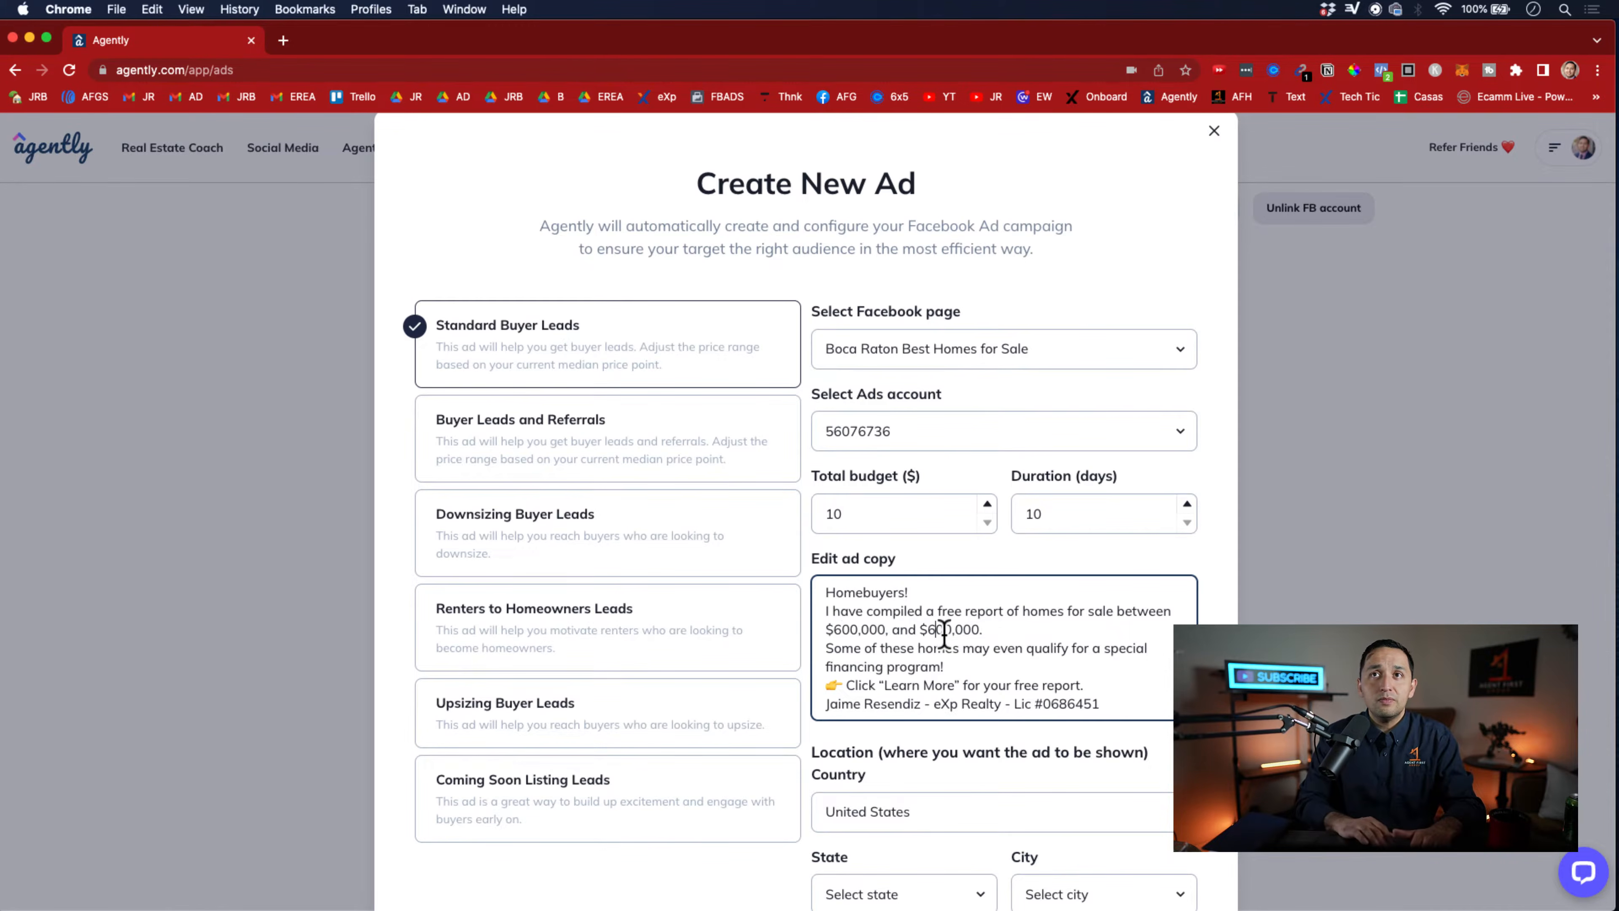
key(BackSpace)
text(1)
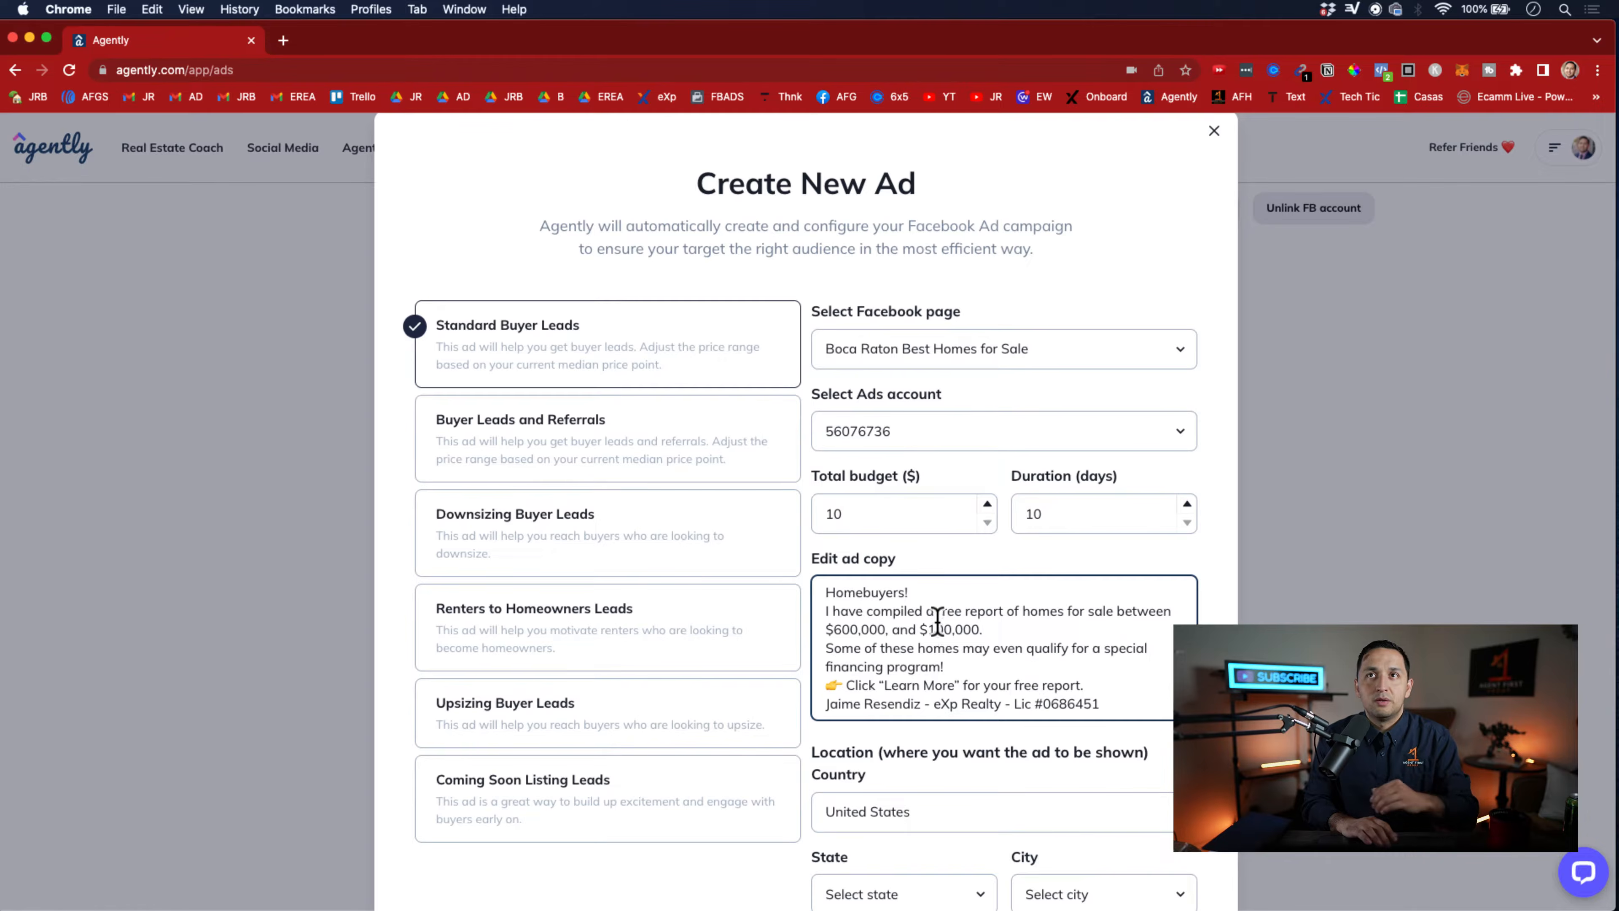
text(,0)
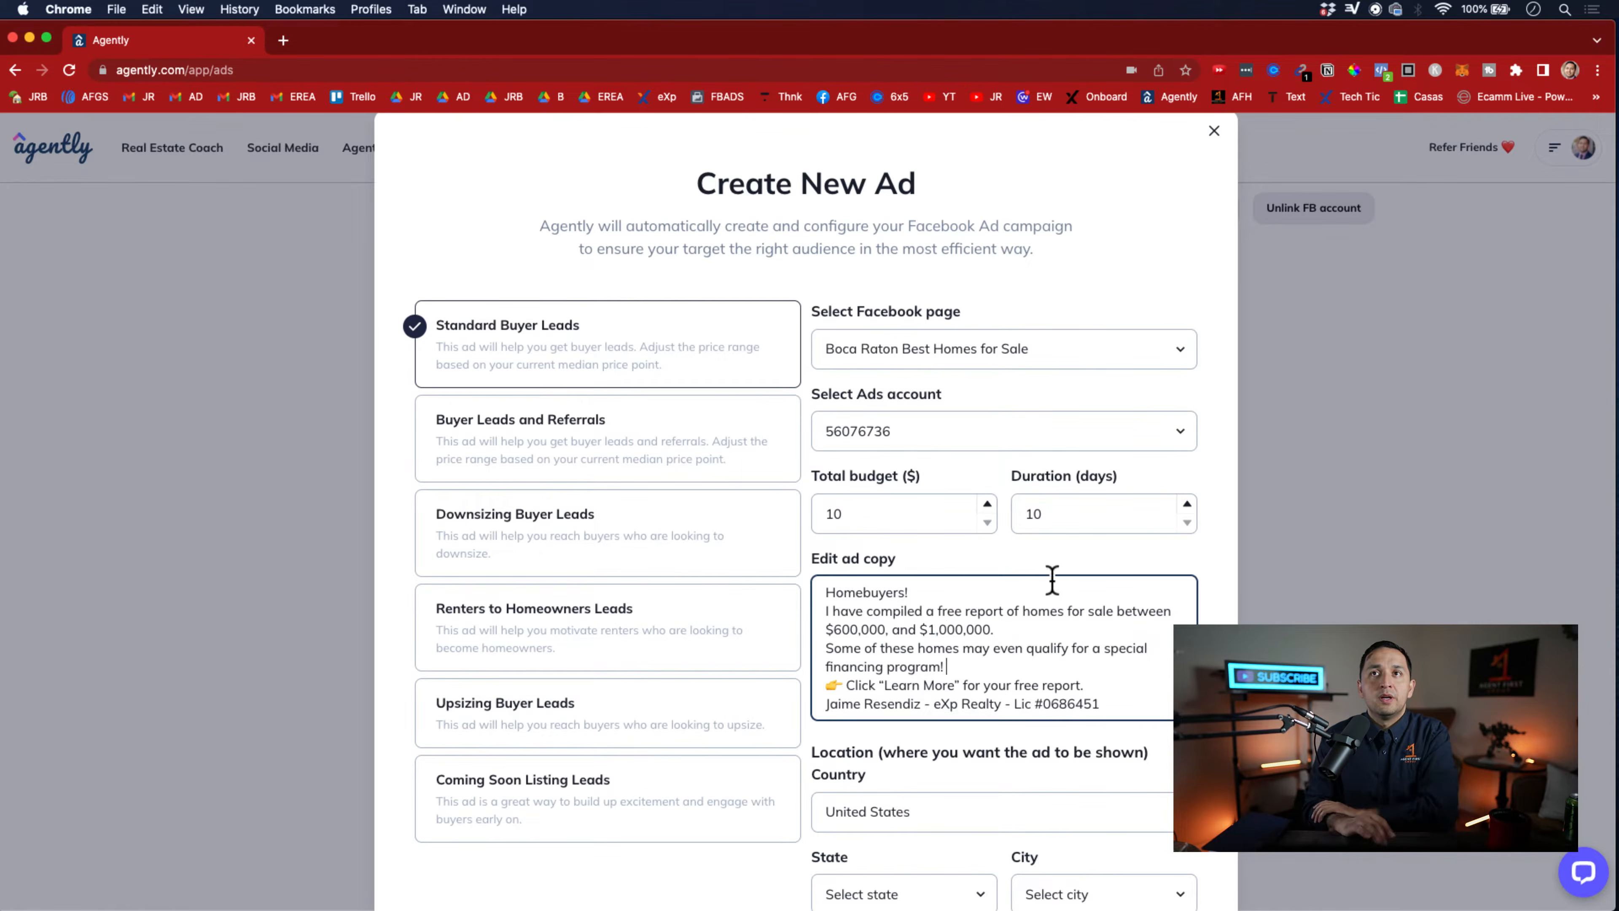
drag(1032, 627, 776, 645)
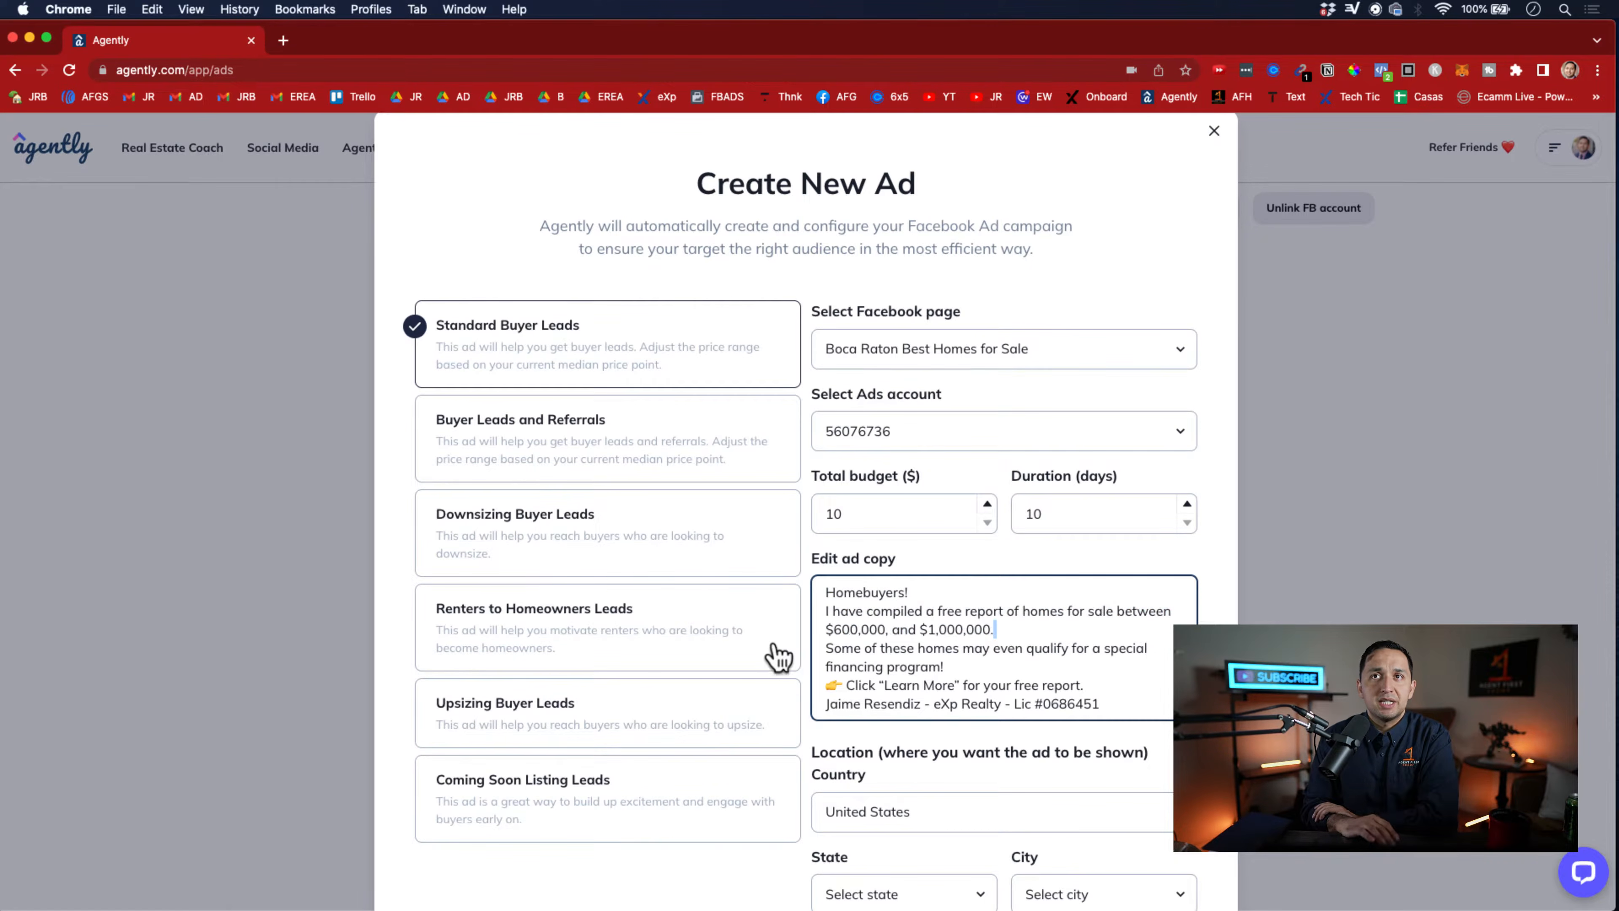
Review the buyer ad's location, Facebook charges acknowledgement and launch option, and close the form without launching the campaign
scroll(984, 674, down, 1)
scroll(984, 675, down, 5)
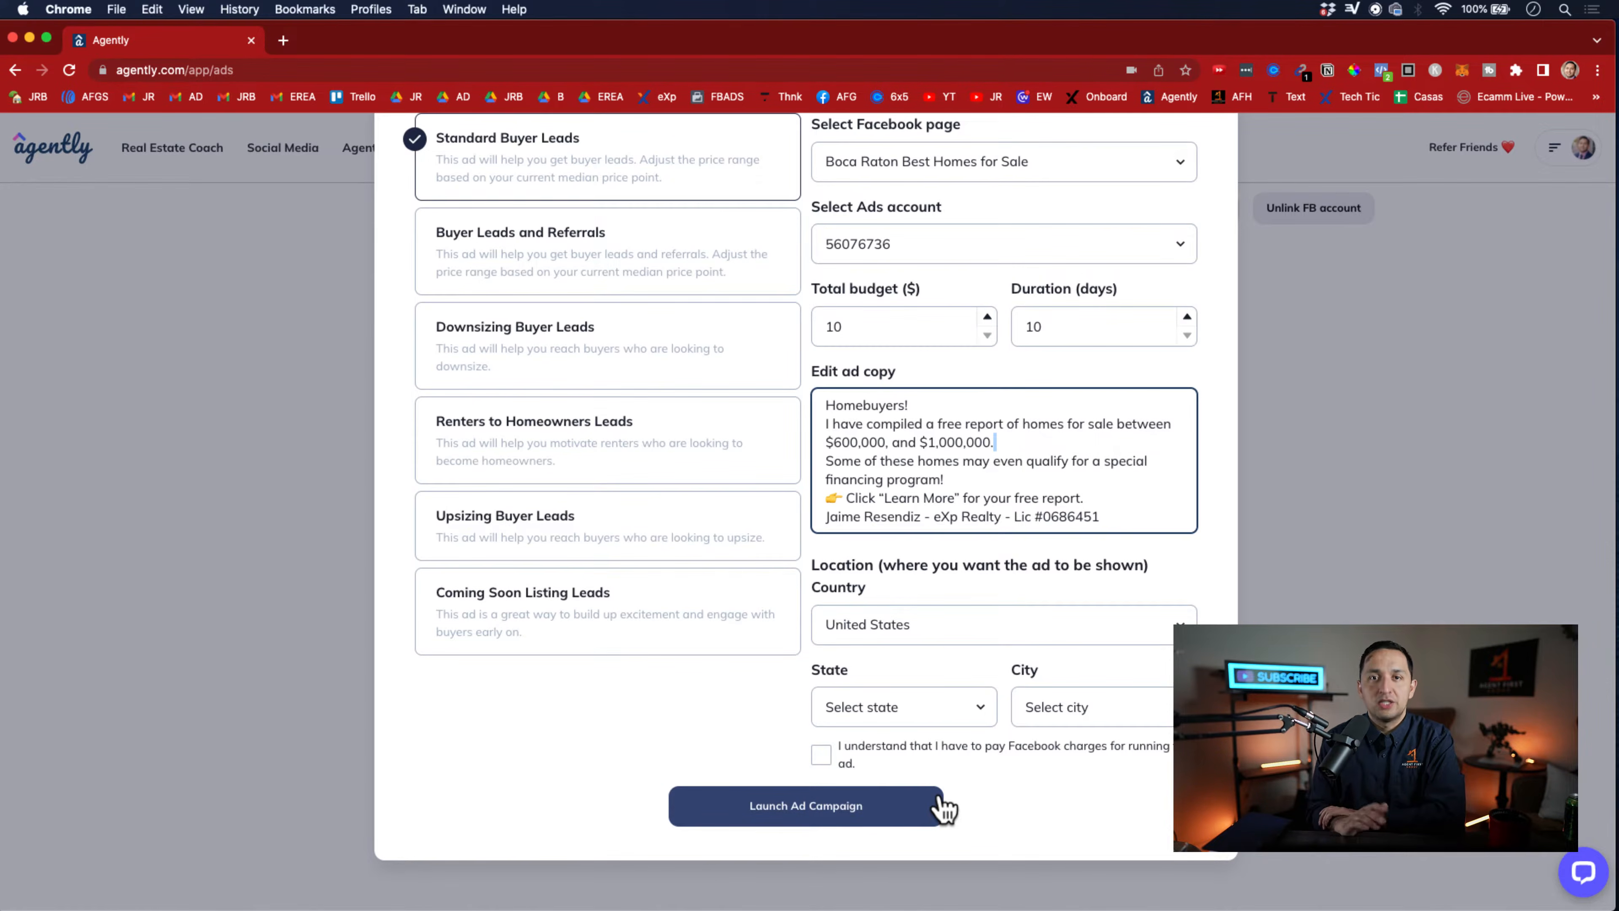
scroll(943, 809, up, 2)
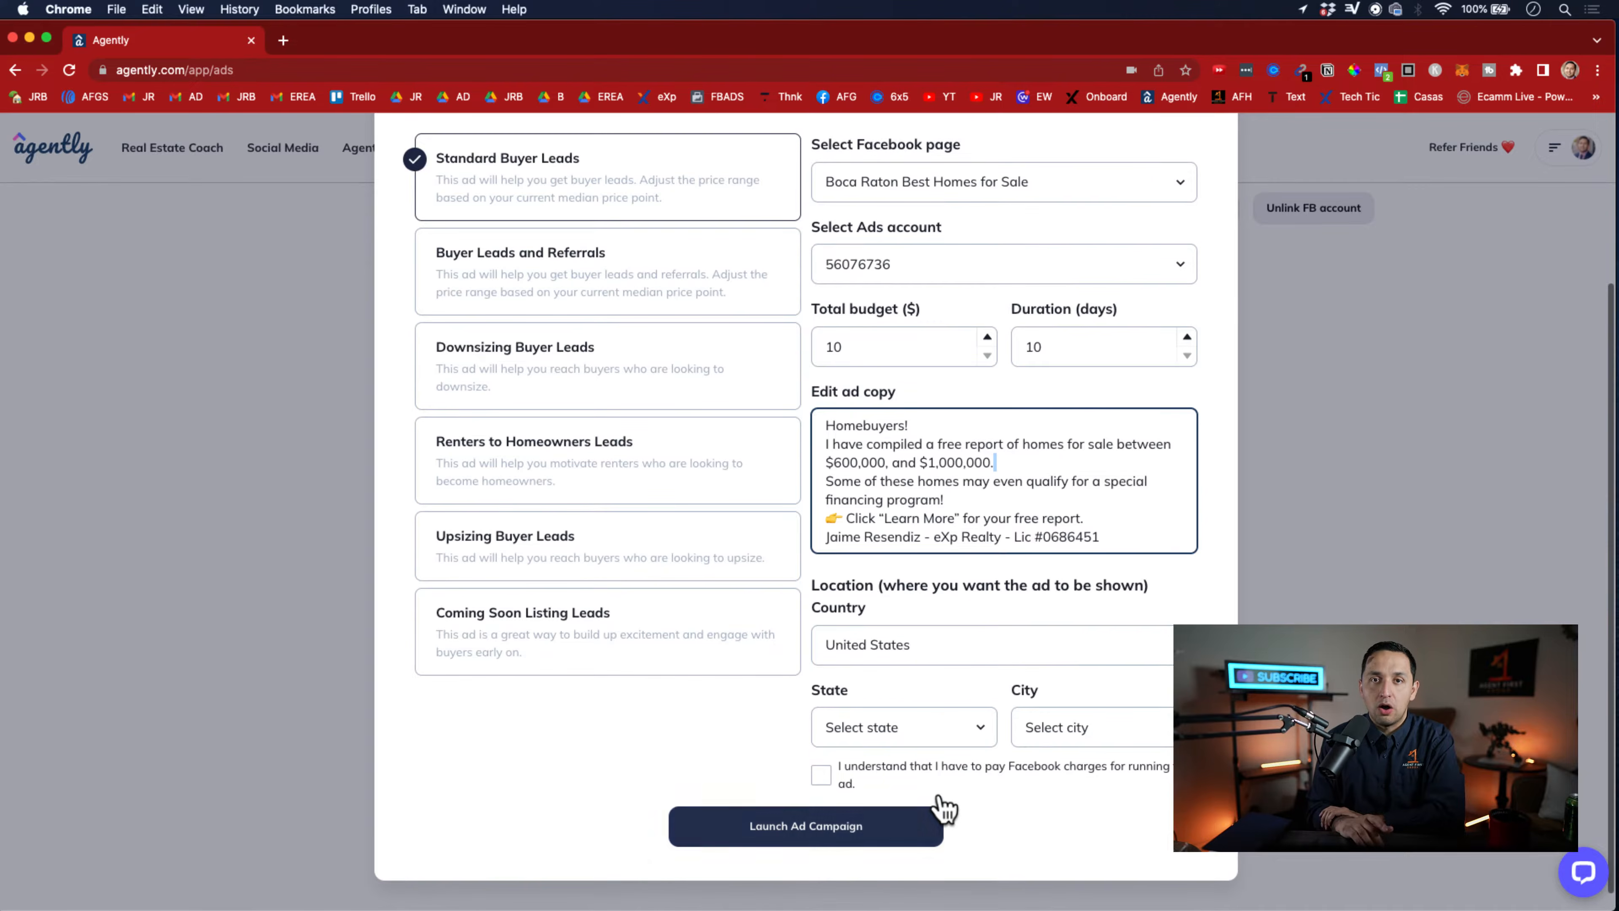
scroll(697, 643, up, 5)
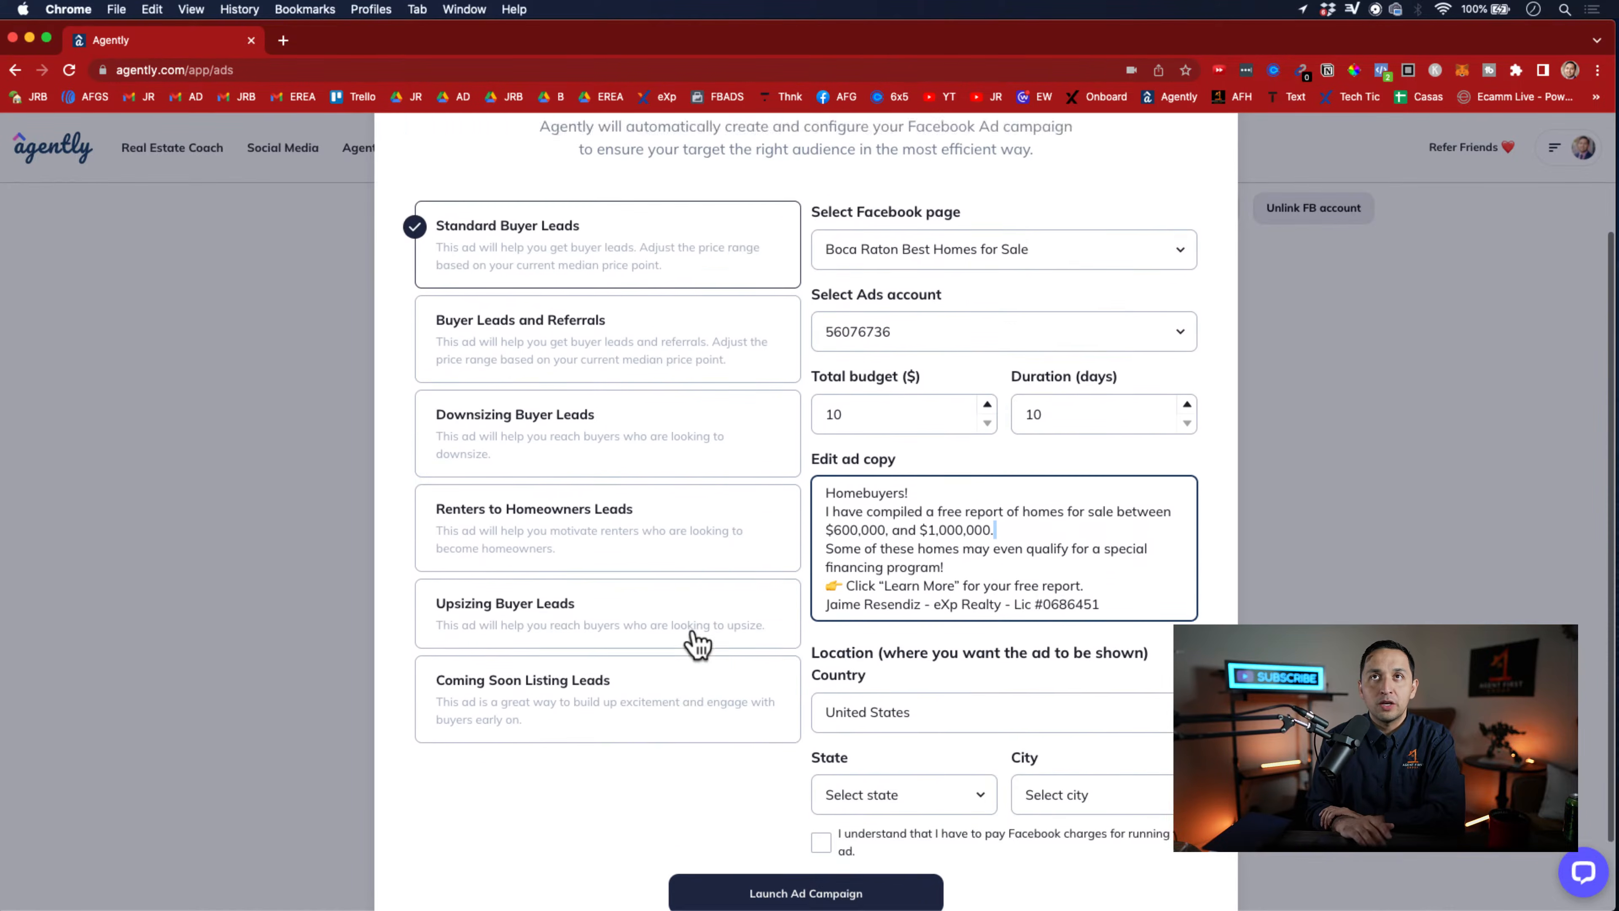
scroll(698, 643, down, 5)
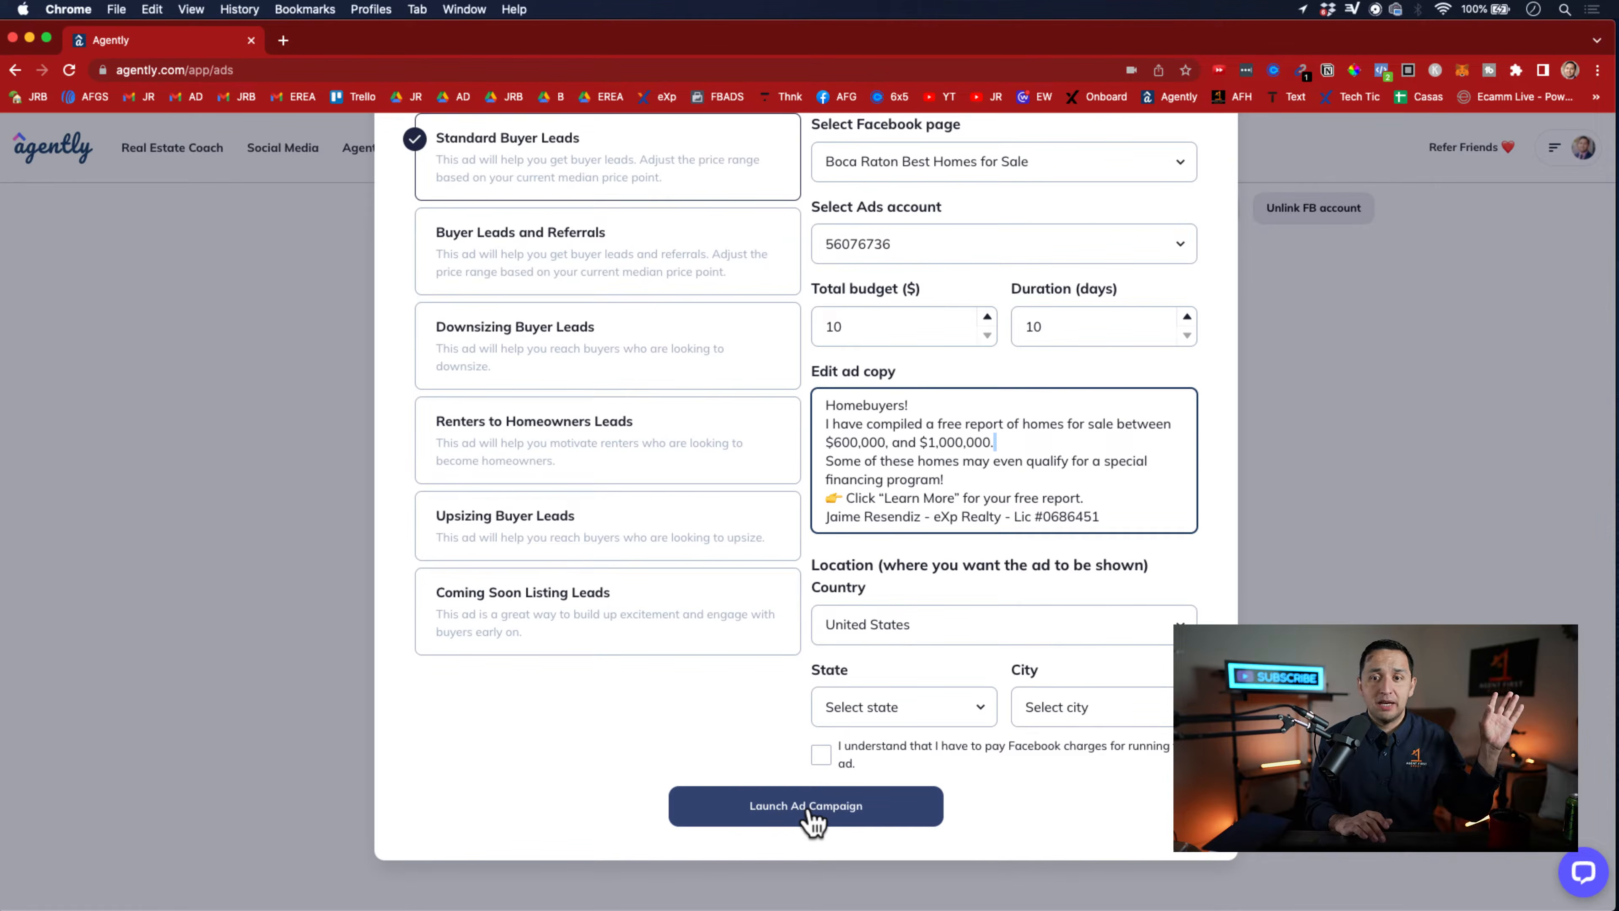
scroll(810, 819, up, 5)
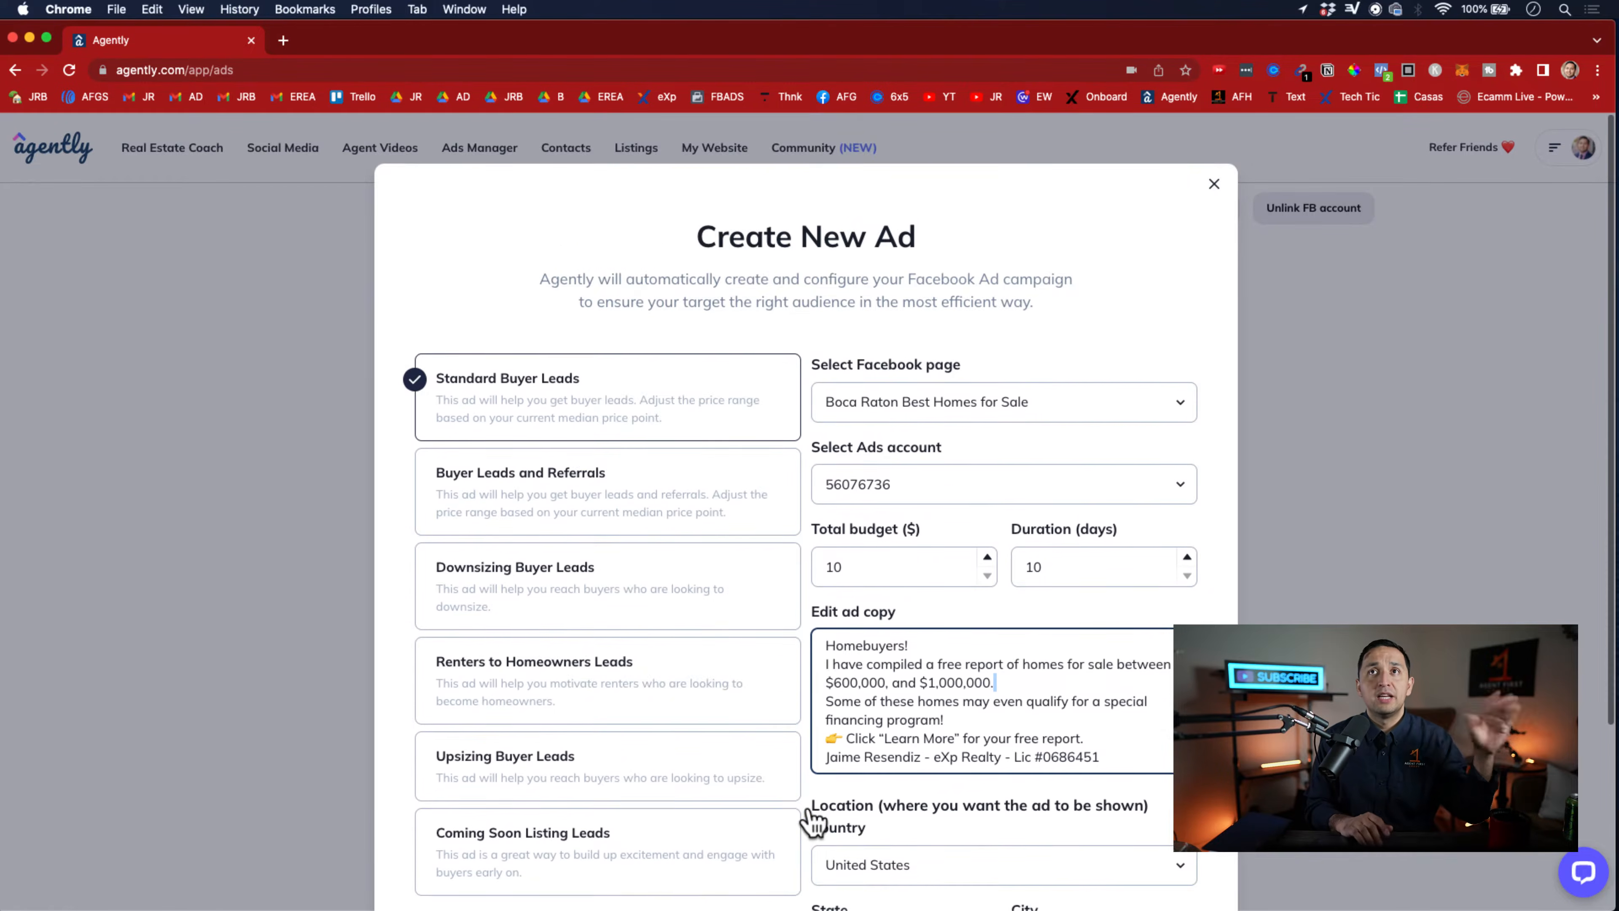
click(1214, 186)
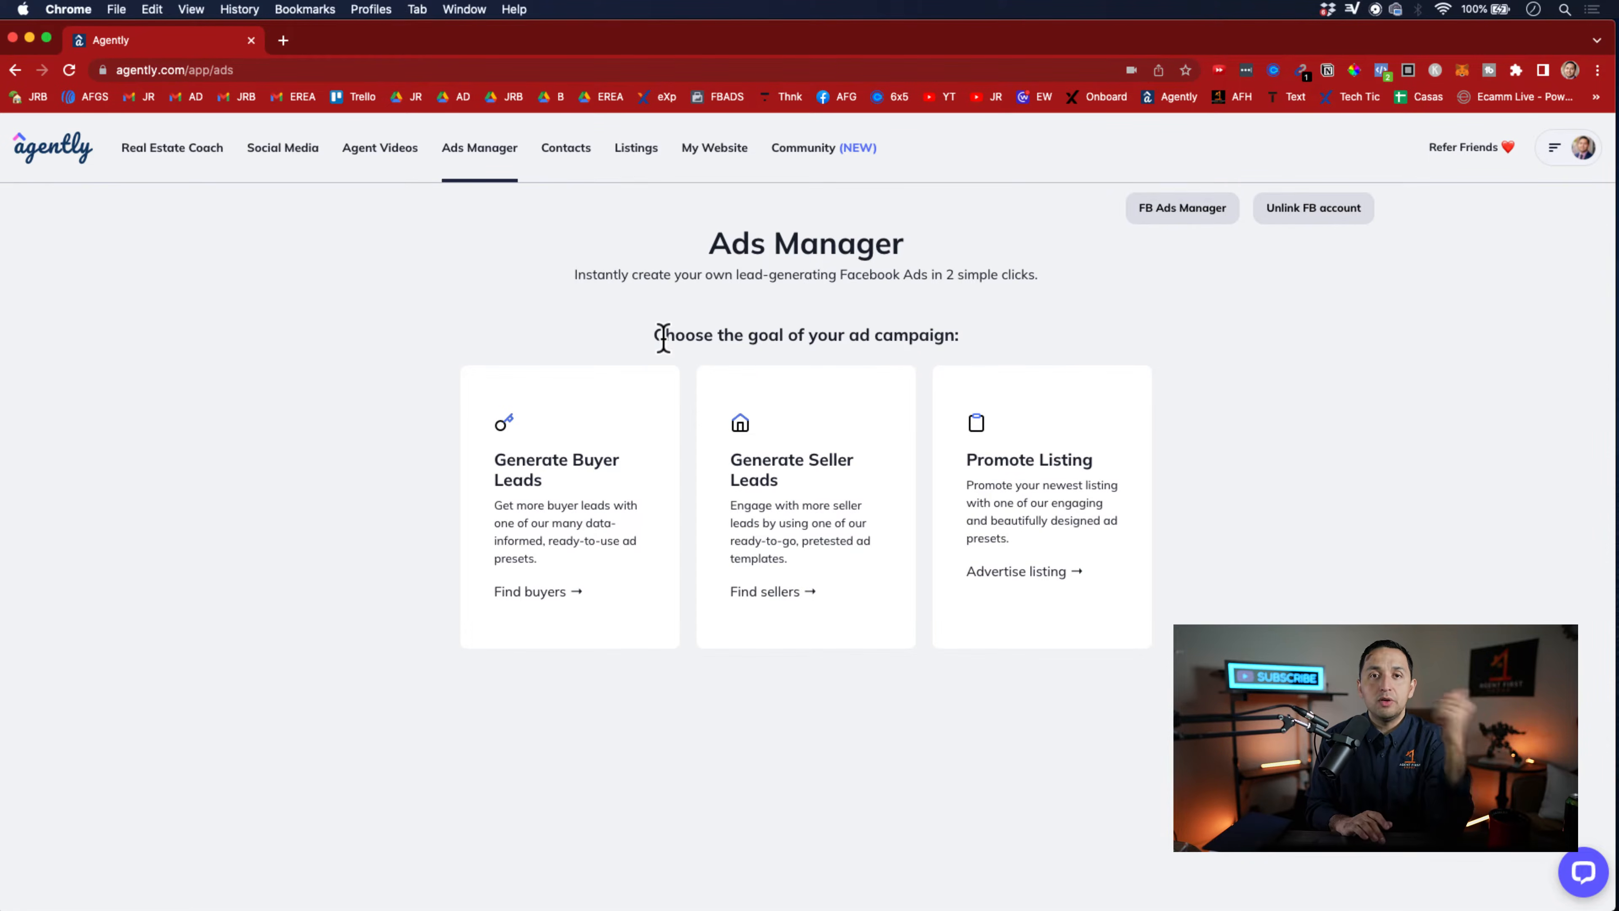
Check the Contacts list and return to the Ads Manager to look over the Generate Seller Leads ad form
click(569, 153)
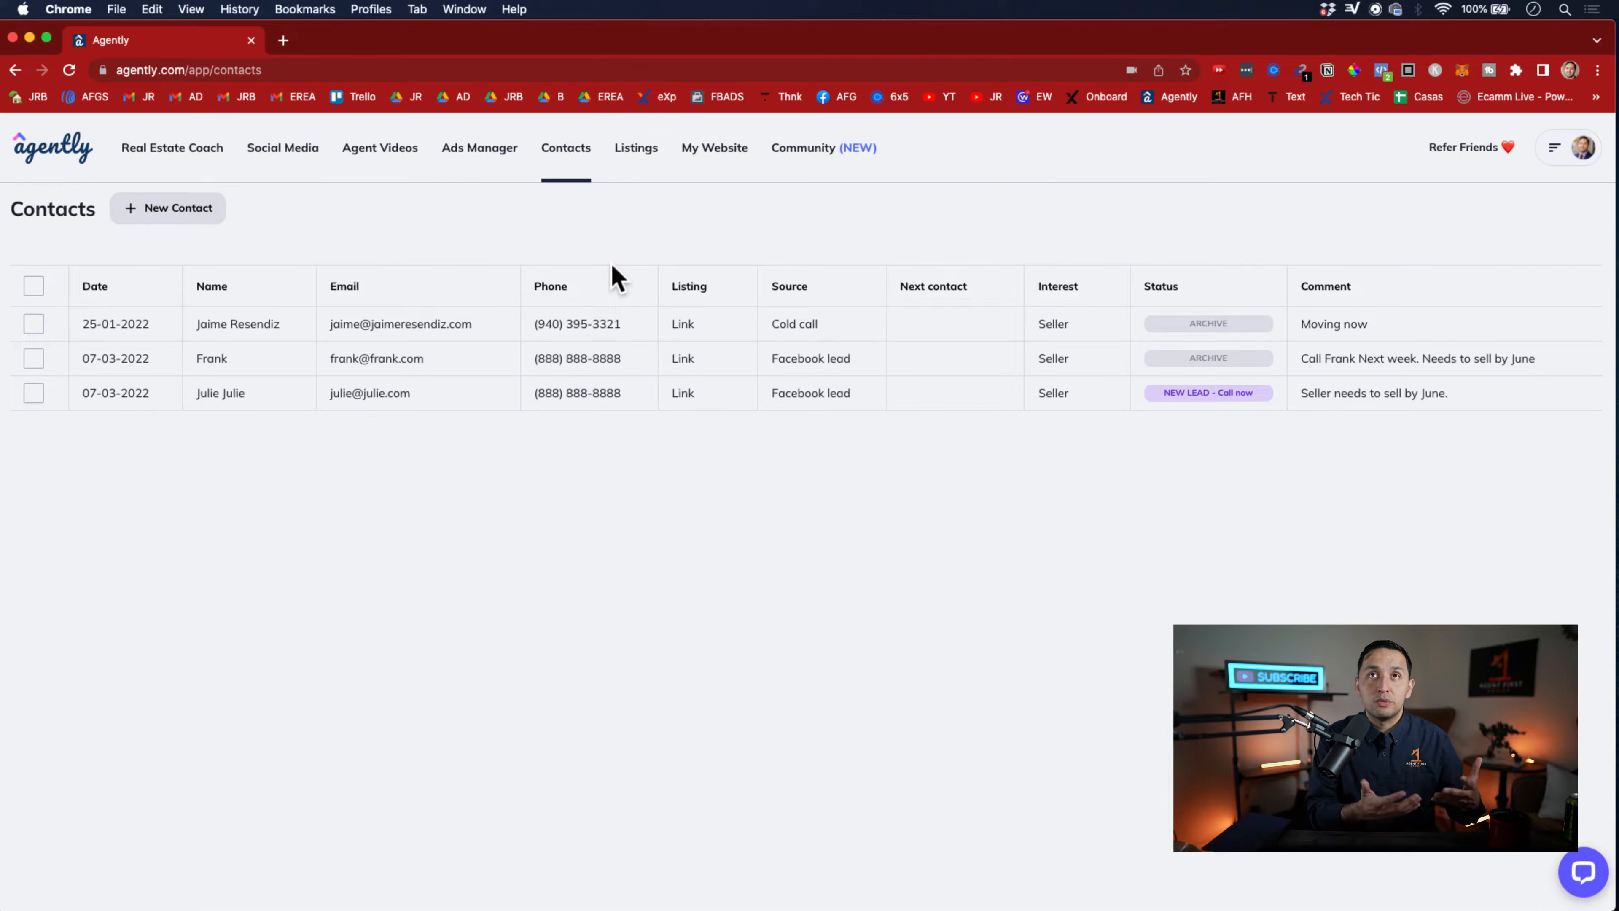
click(477, 153)
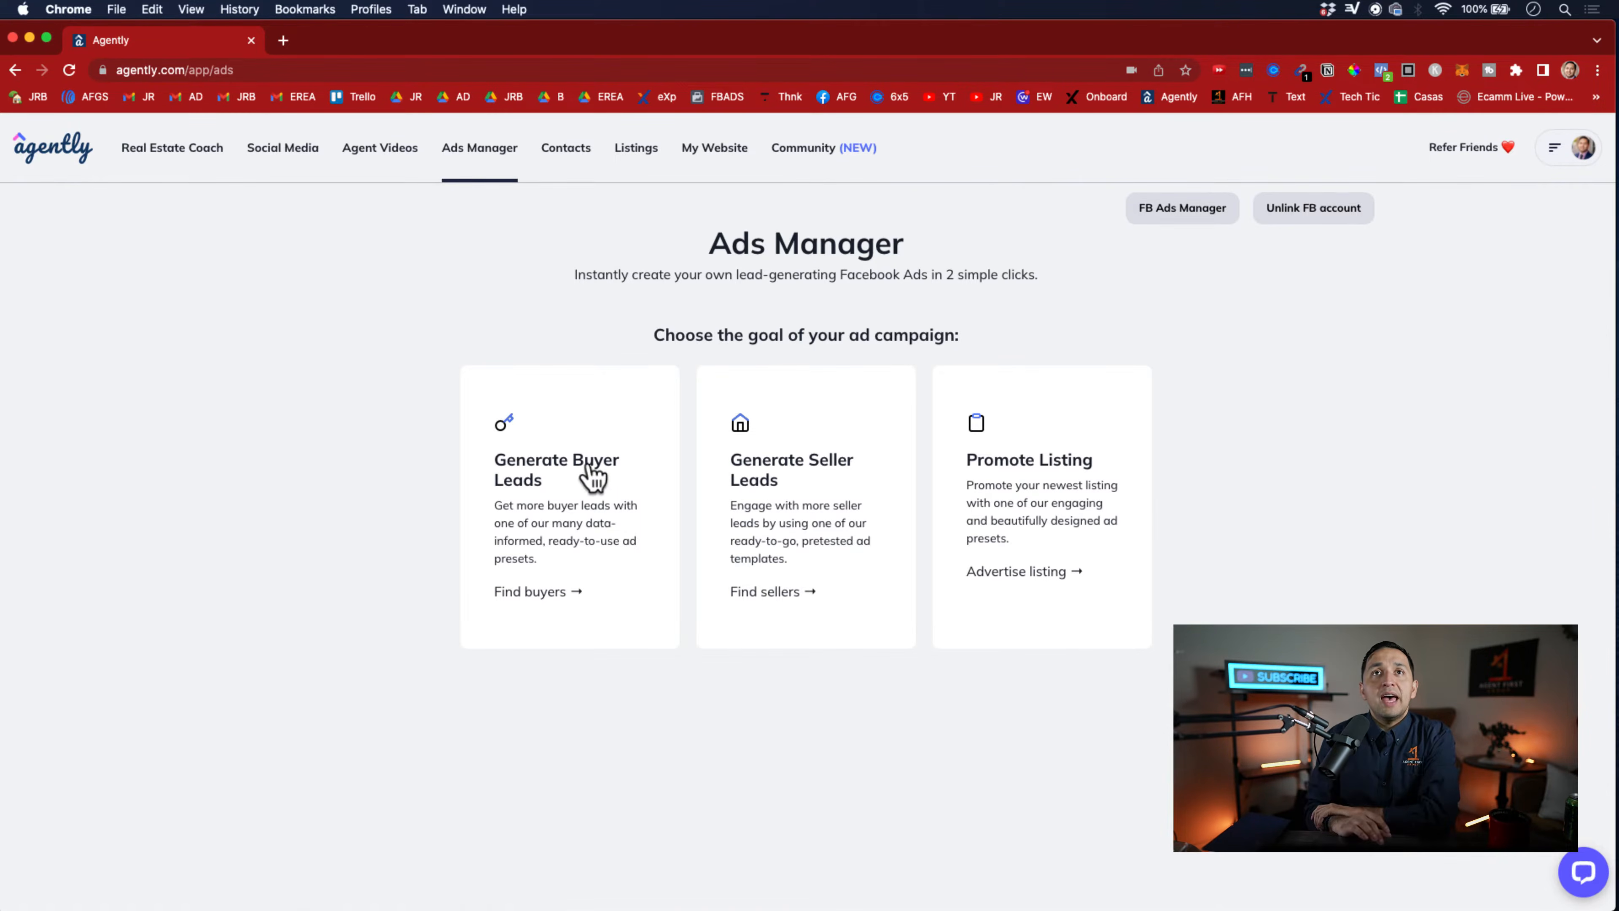
click(820, 505)
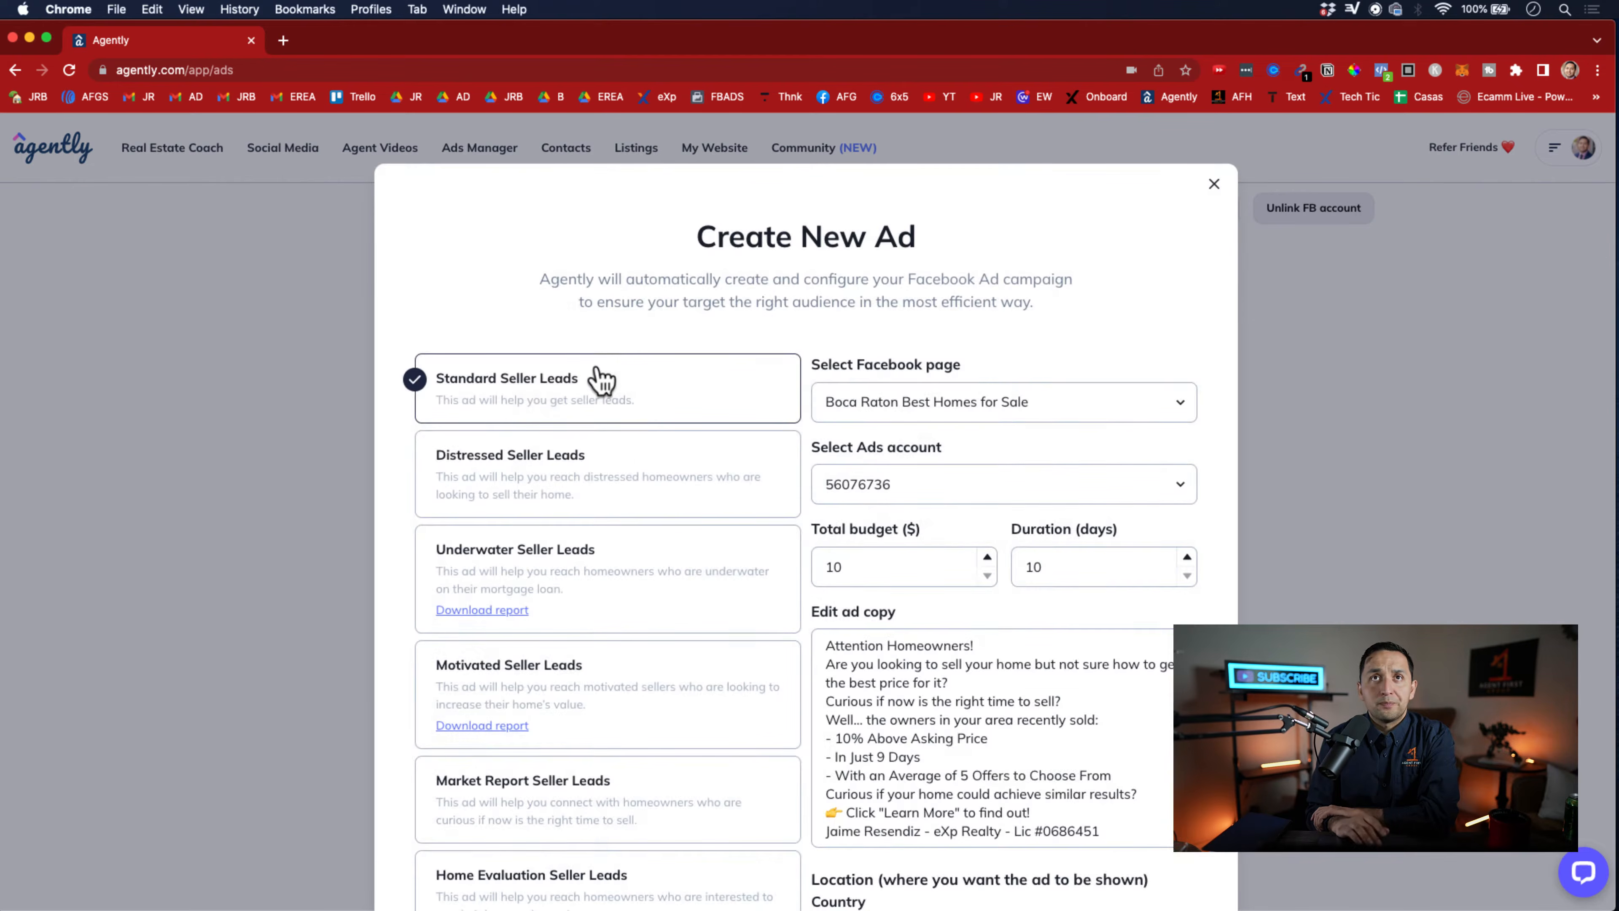
scroll(599, 380, down, 5)
scroll(597, 377, up, 4)
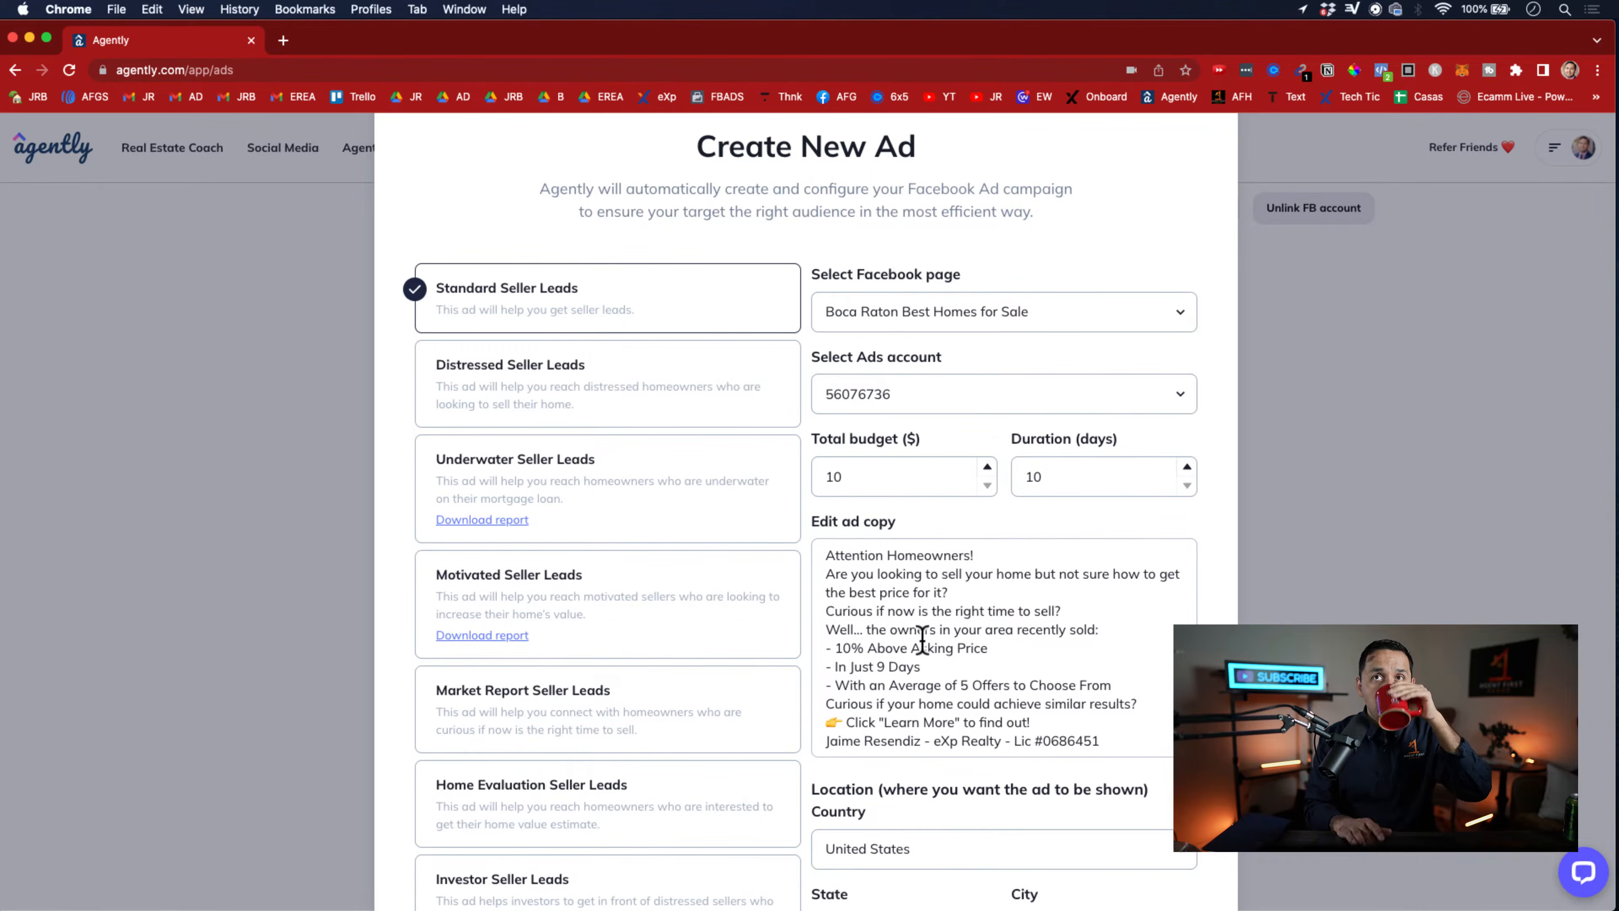
scroll(922, 642, down, 2)
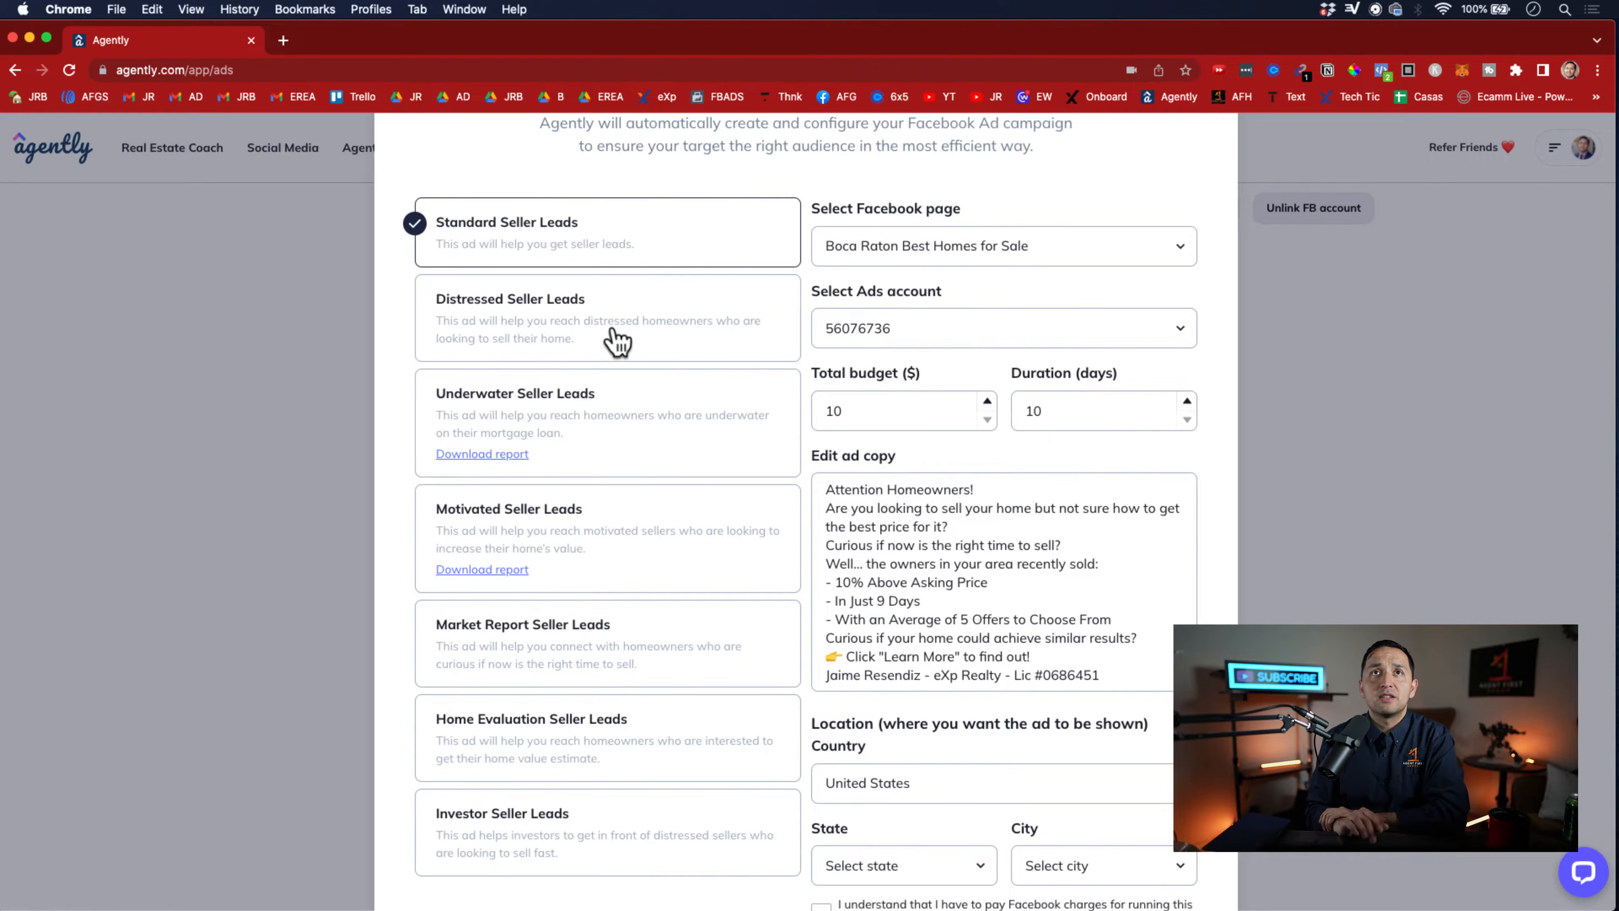
Compare the ad copy of the Distressed, Underwater, Motivated and Market Report Seller Leads presets, and close the form without launching
click(587, 297)
click(621, 410)
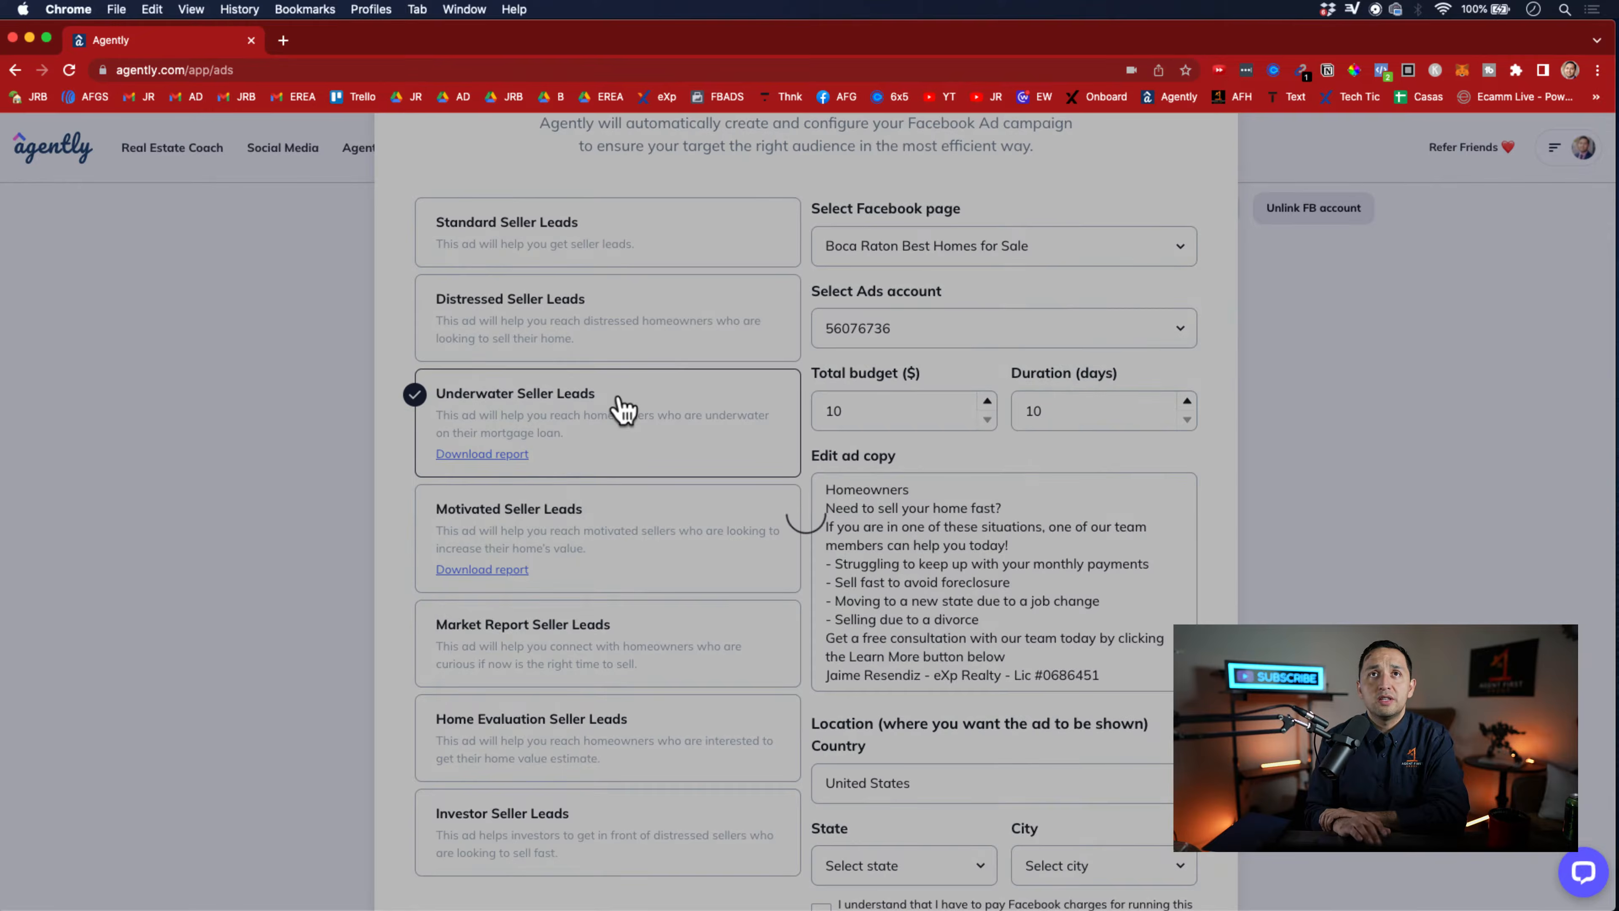
click(628, 548)
click(638, 656)
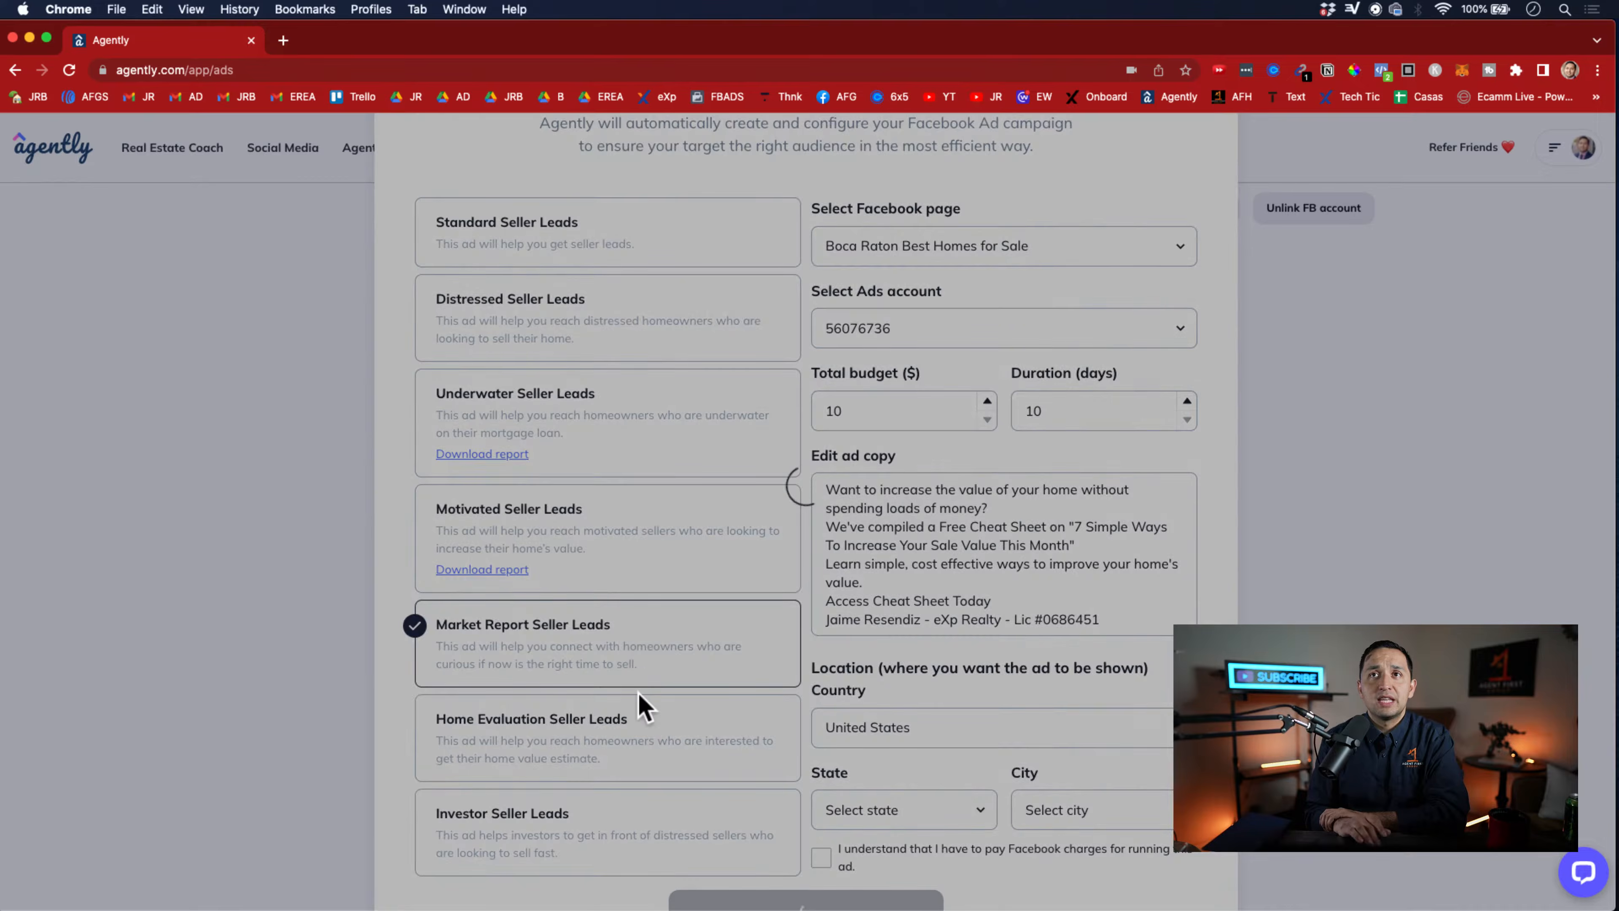
scroll(785, 606, up, 3)
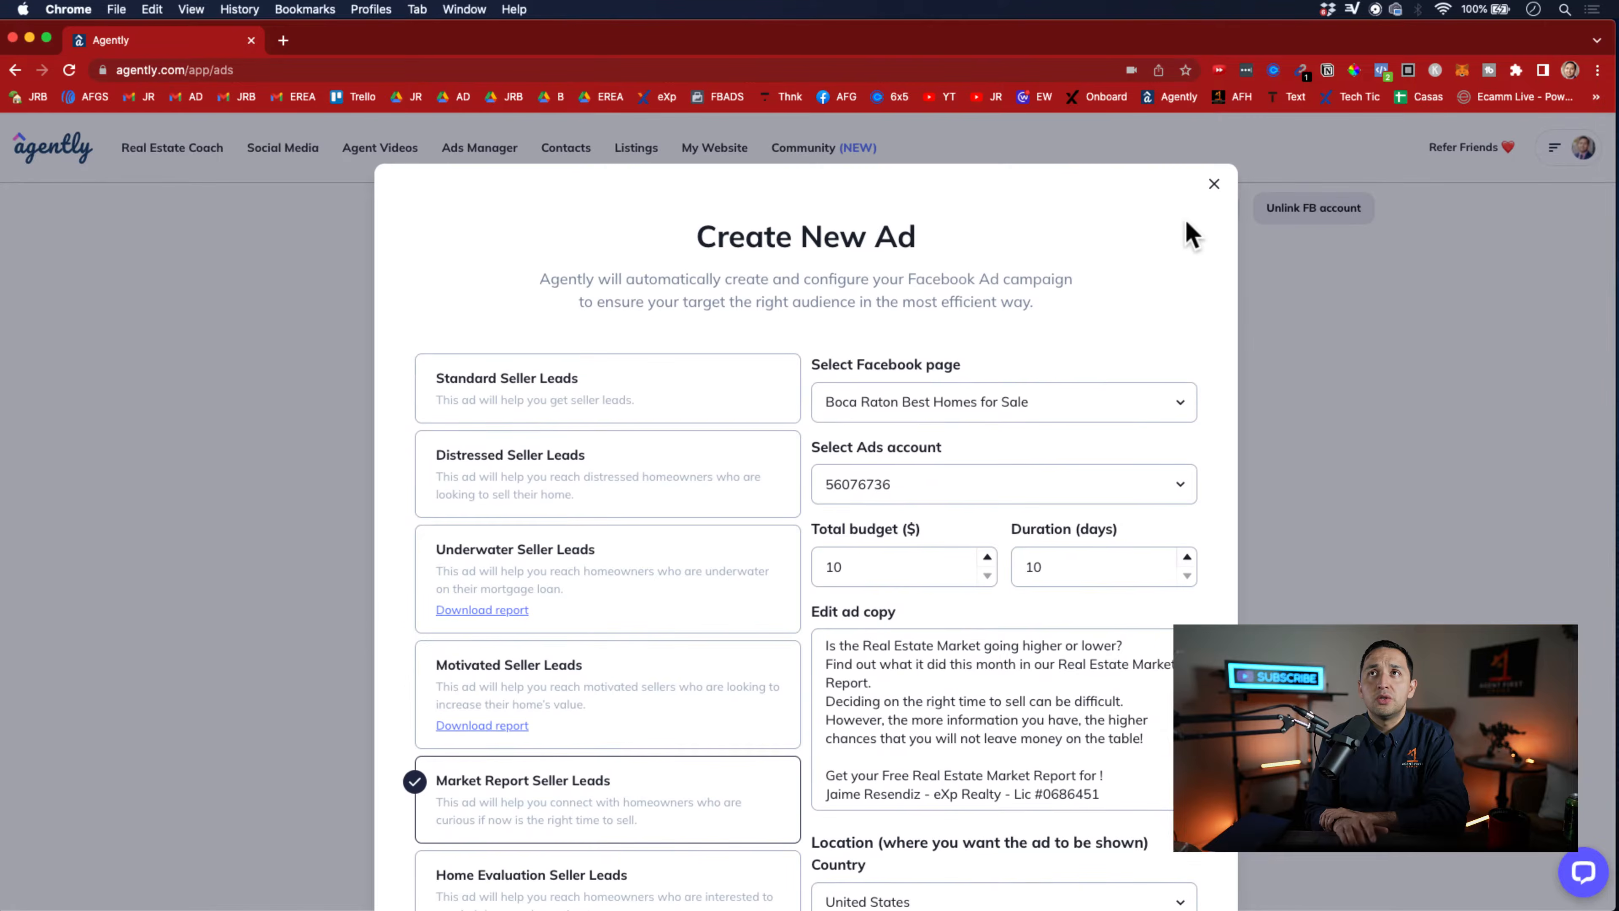
click(1213, 185)
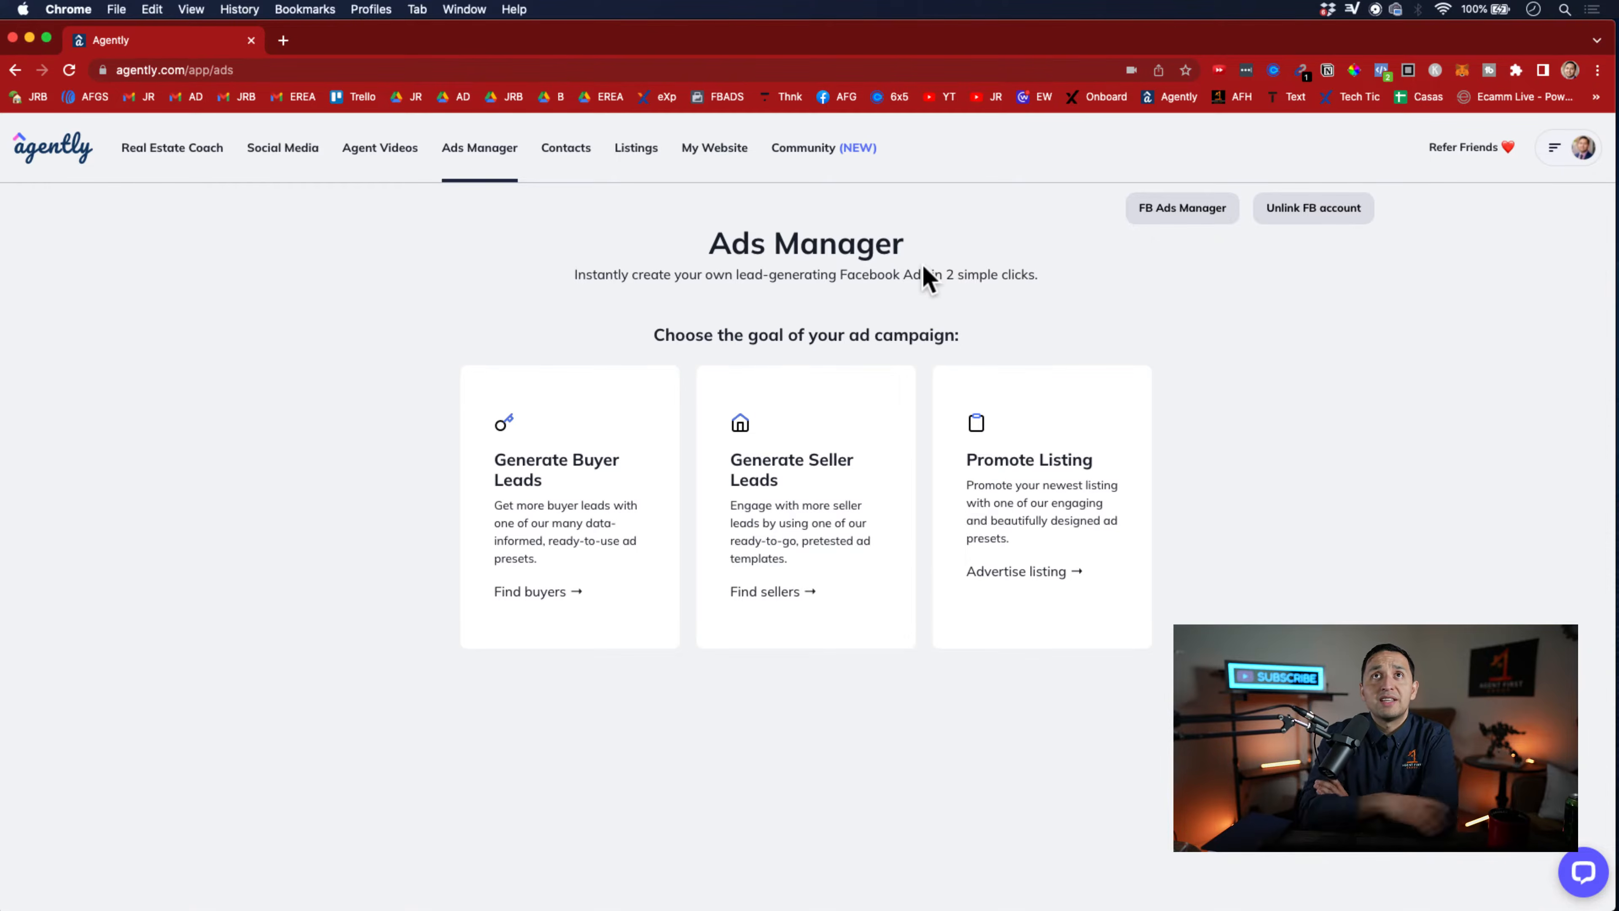
Go to Contacts and view the blank form for adding a new lead, closing it without creating one
click(568, 153)
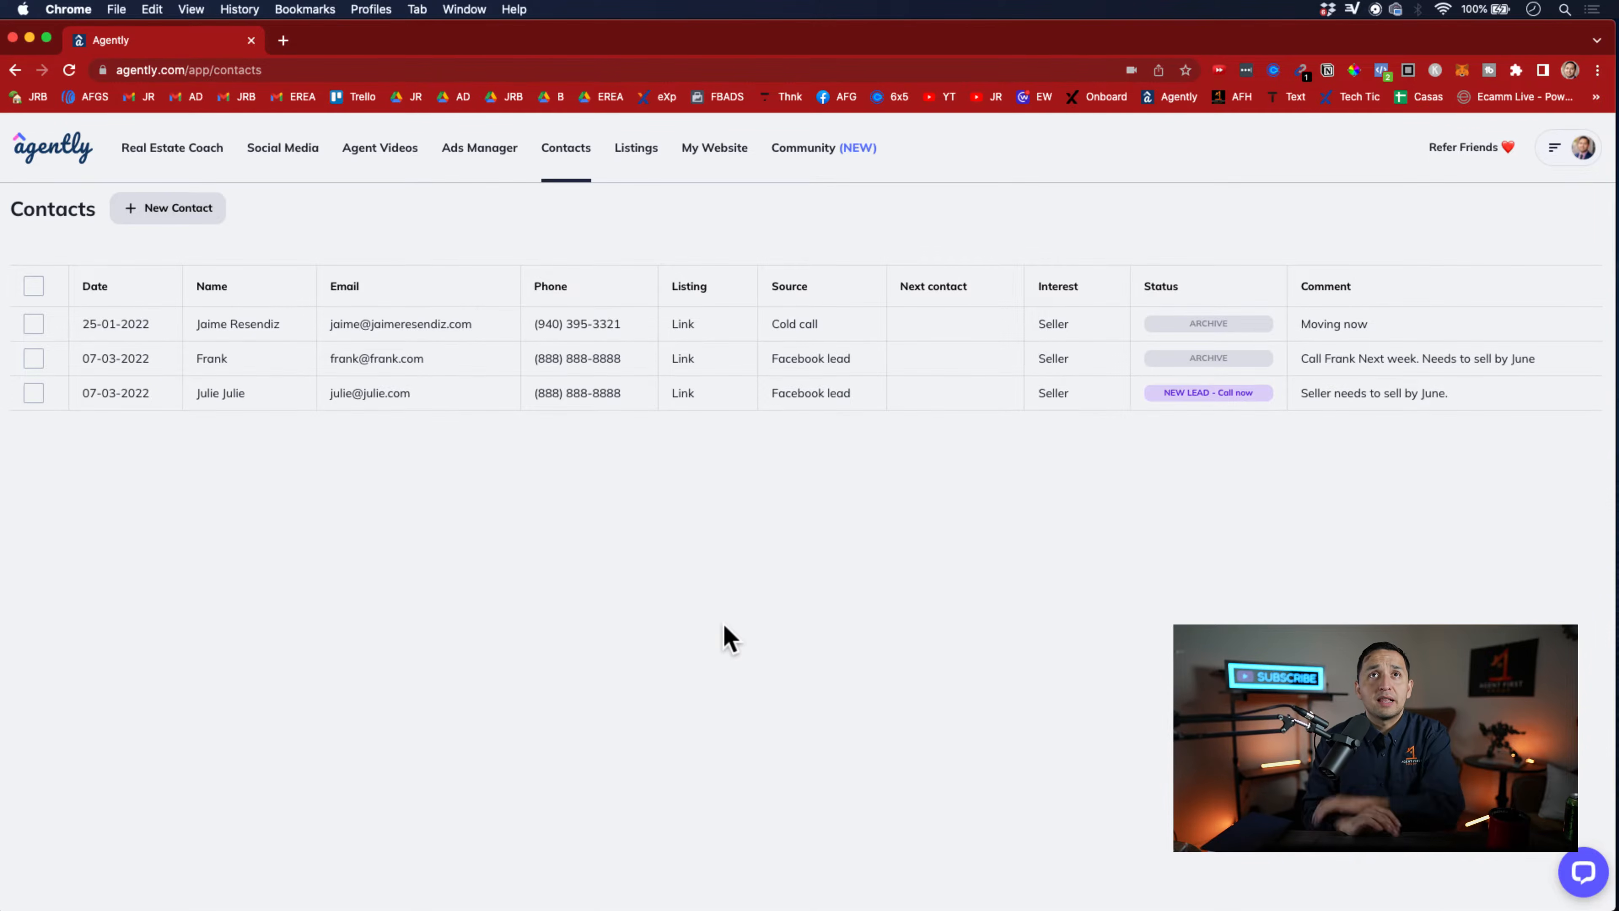
click(172, 209)
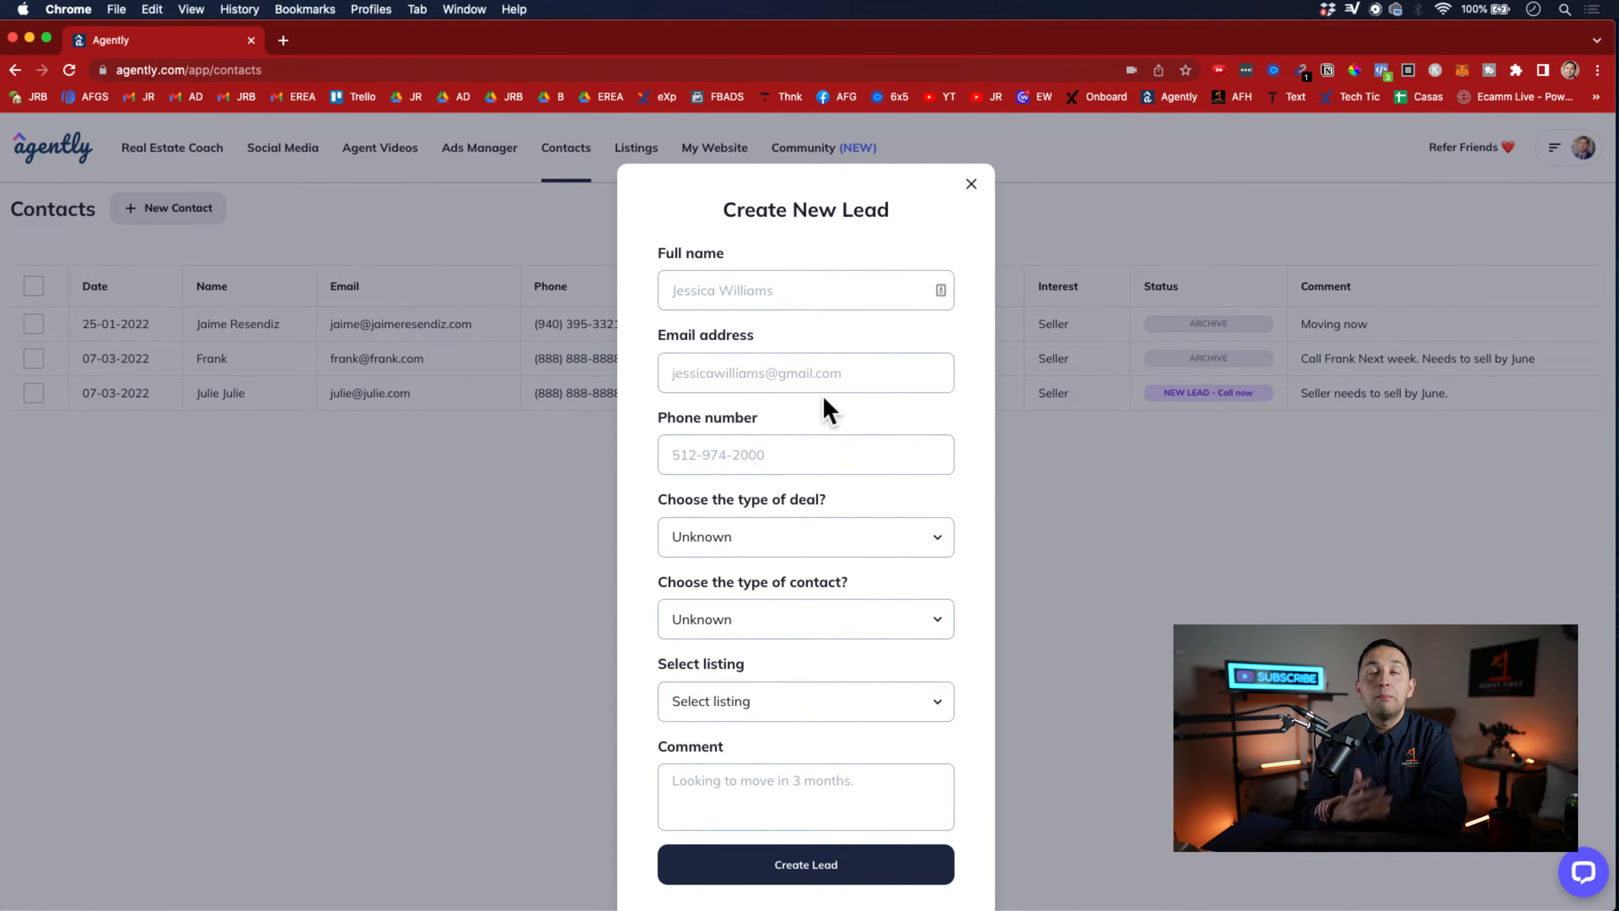
click(972, 191)
Return to the Real Estate Coach and highlight the prospecting task "Call Expireds in a 30-Minute Cold Calling Sprint"
click(180, 152)
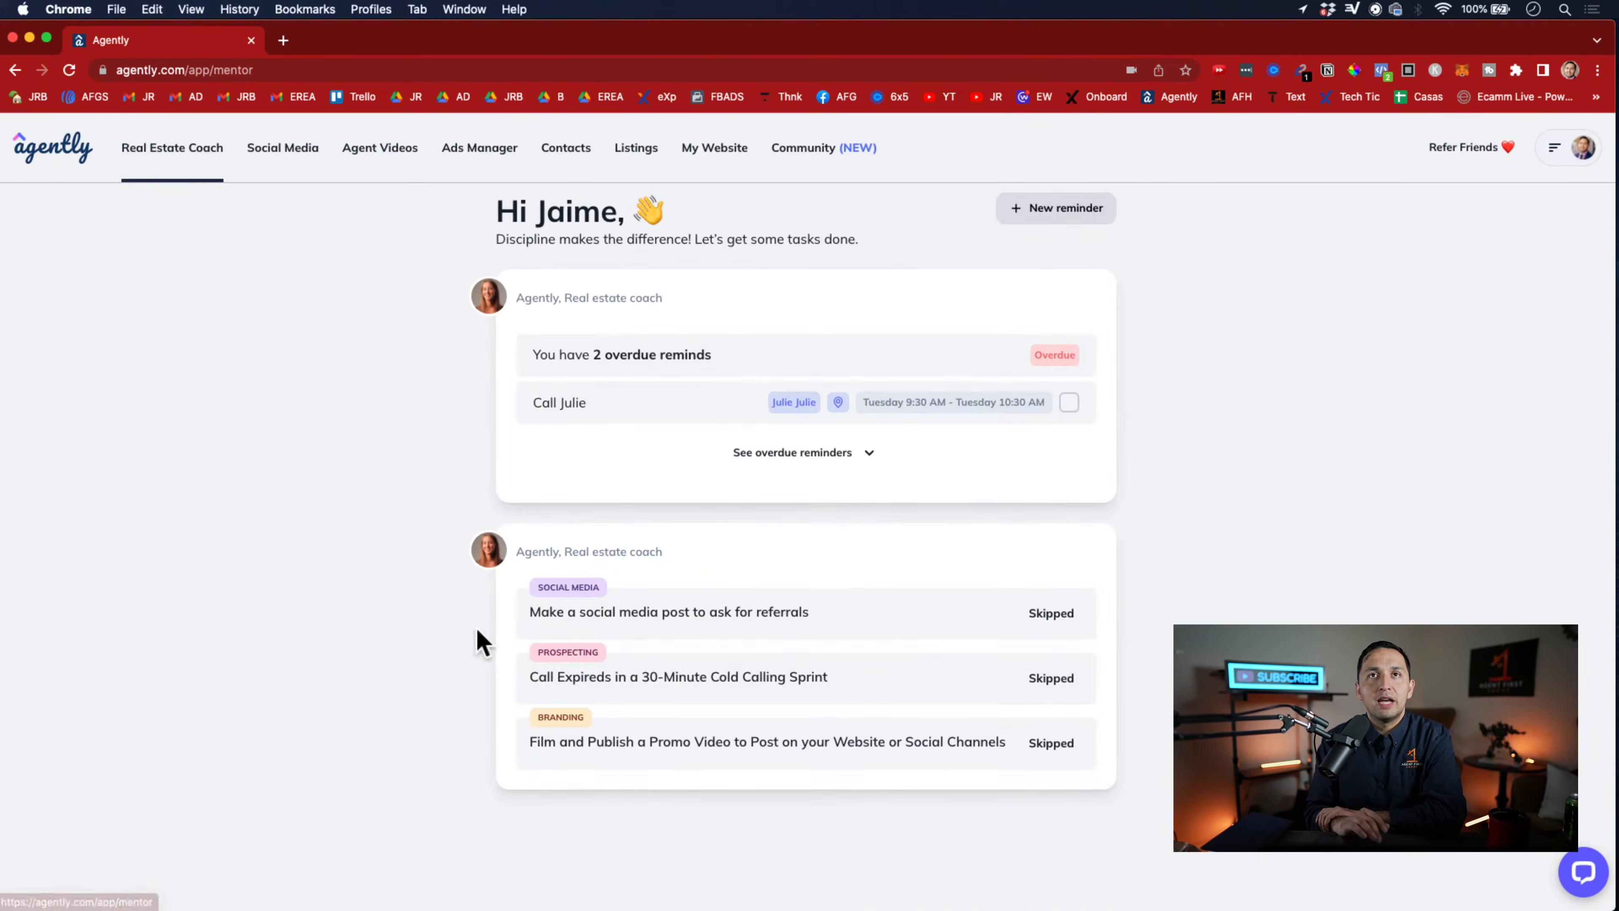
triple_click(547, 681)
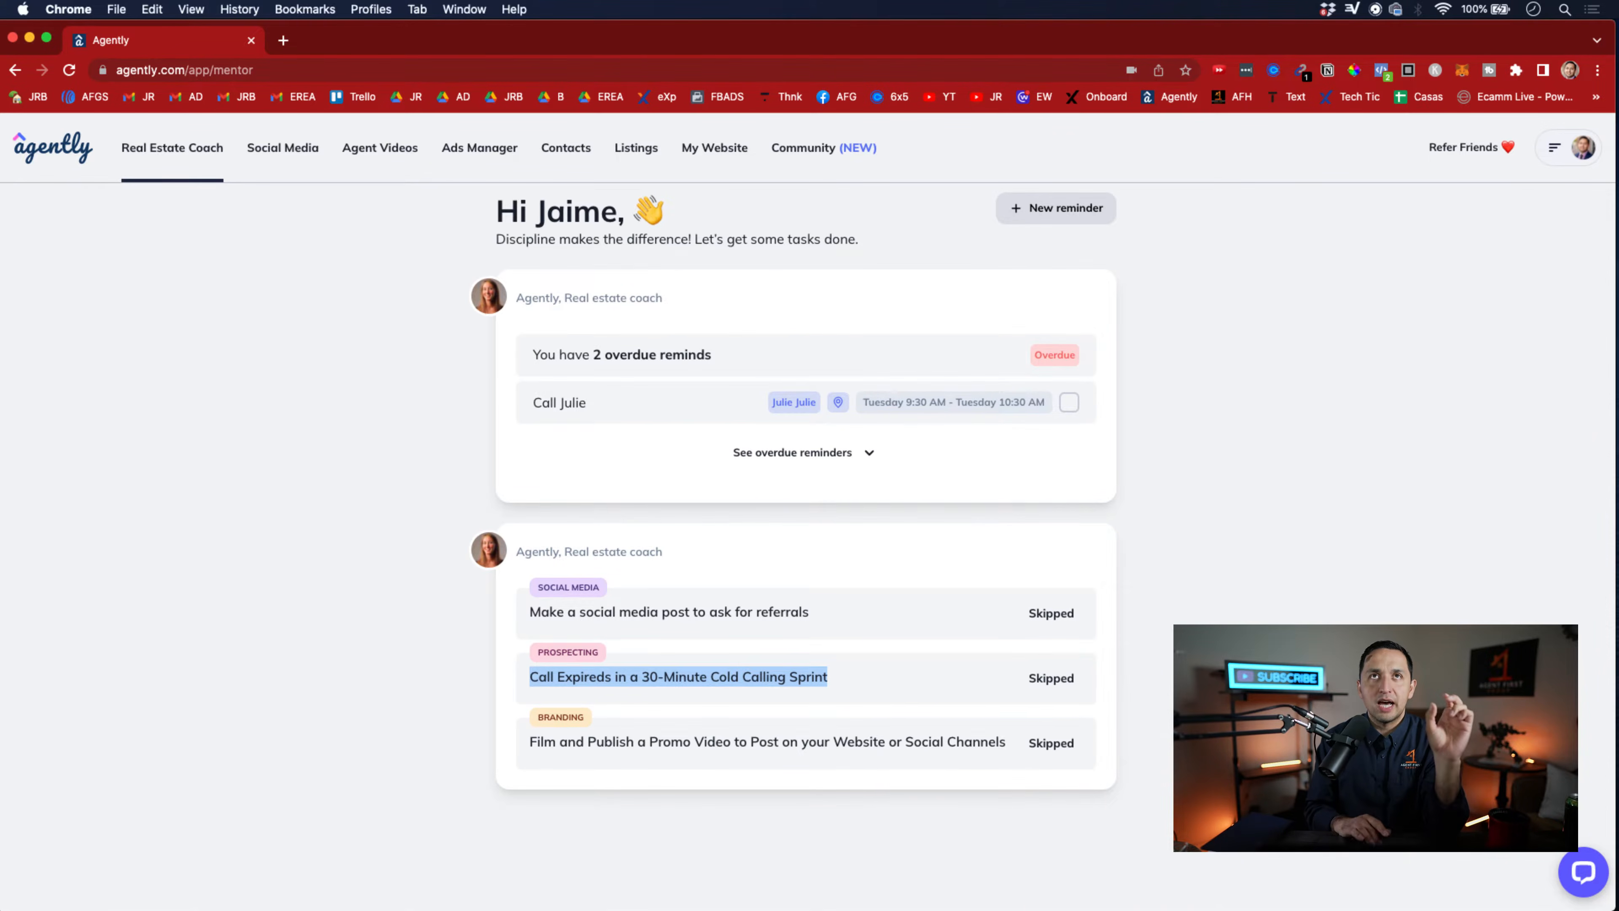
click(577, 157)
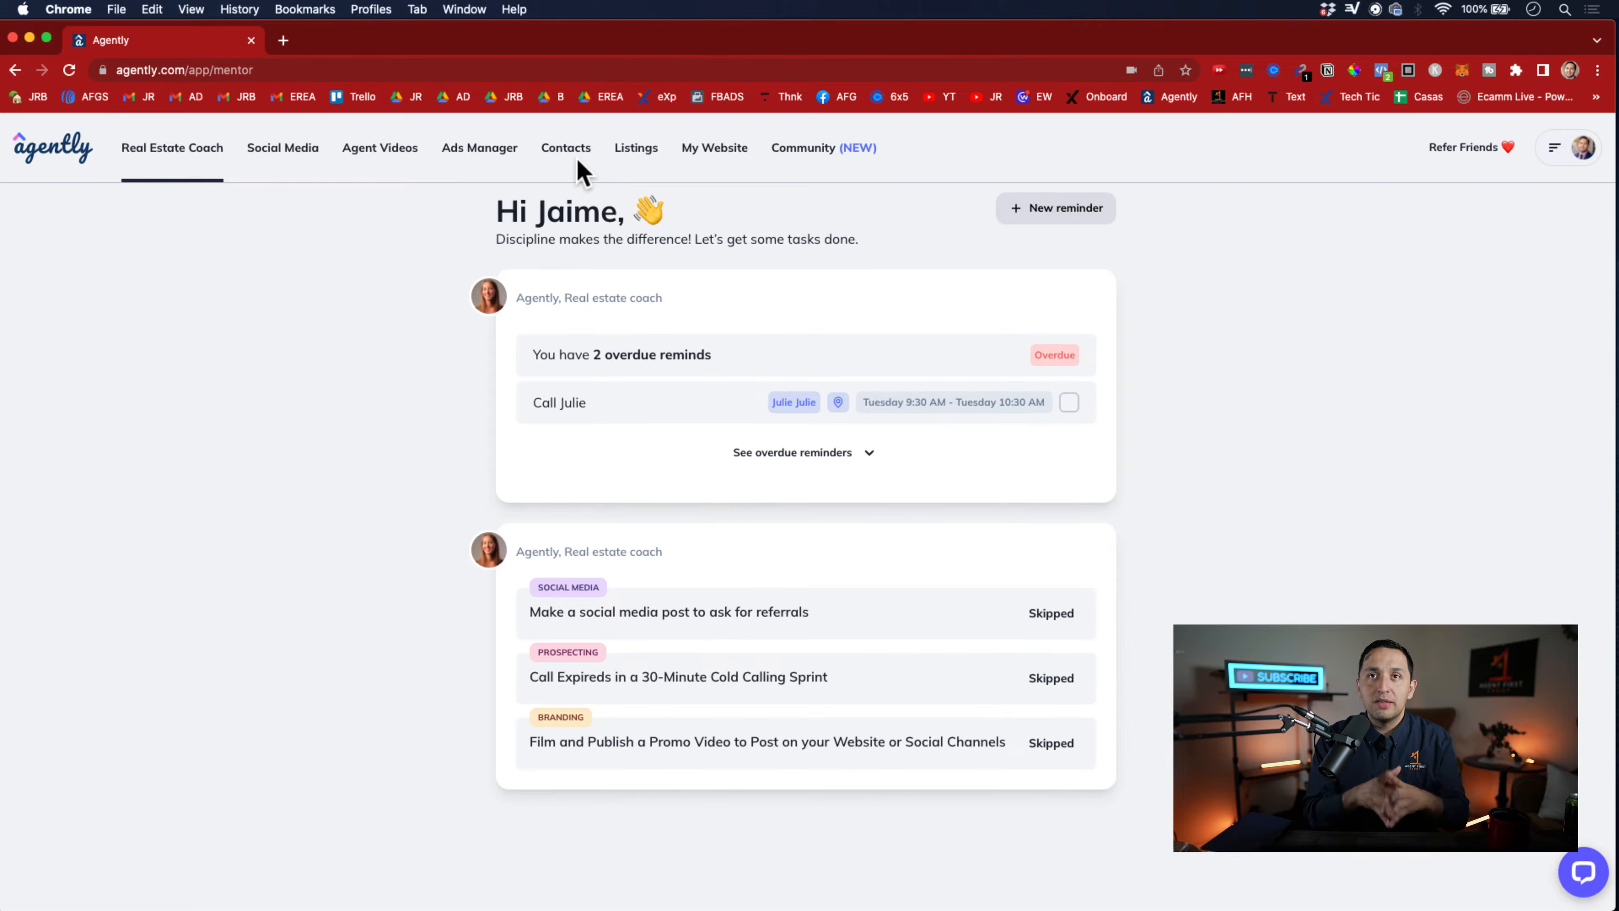
triple_click(724, 679)
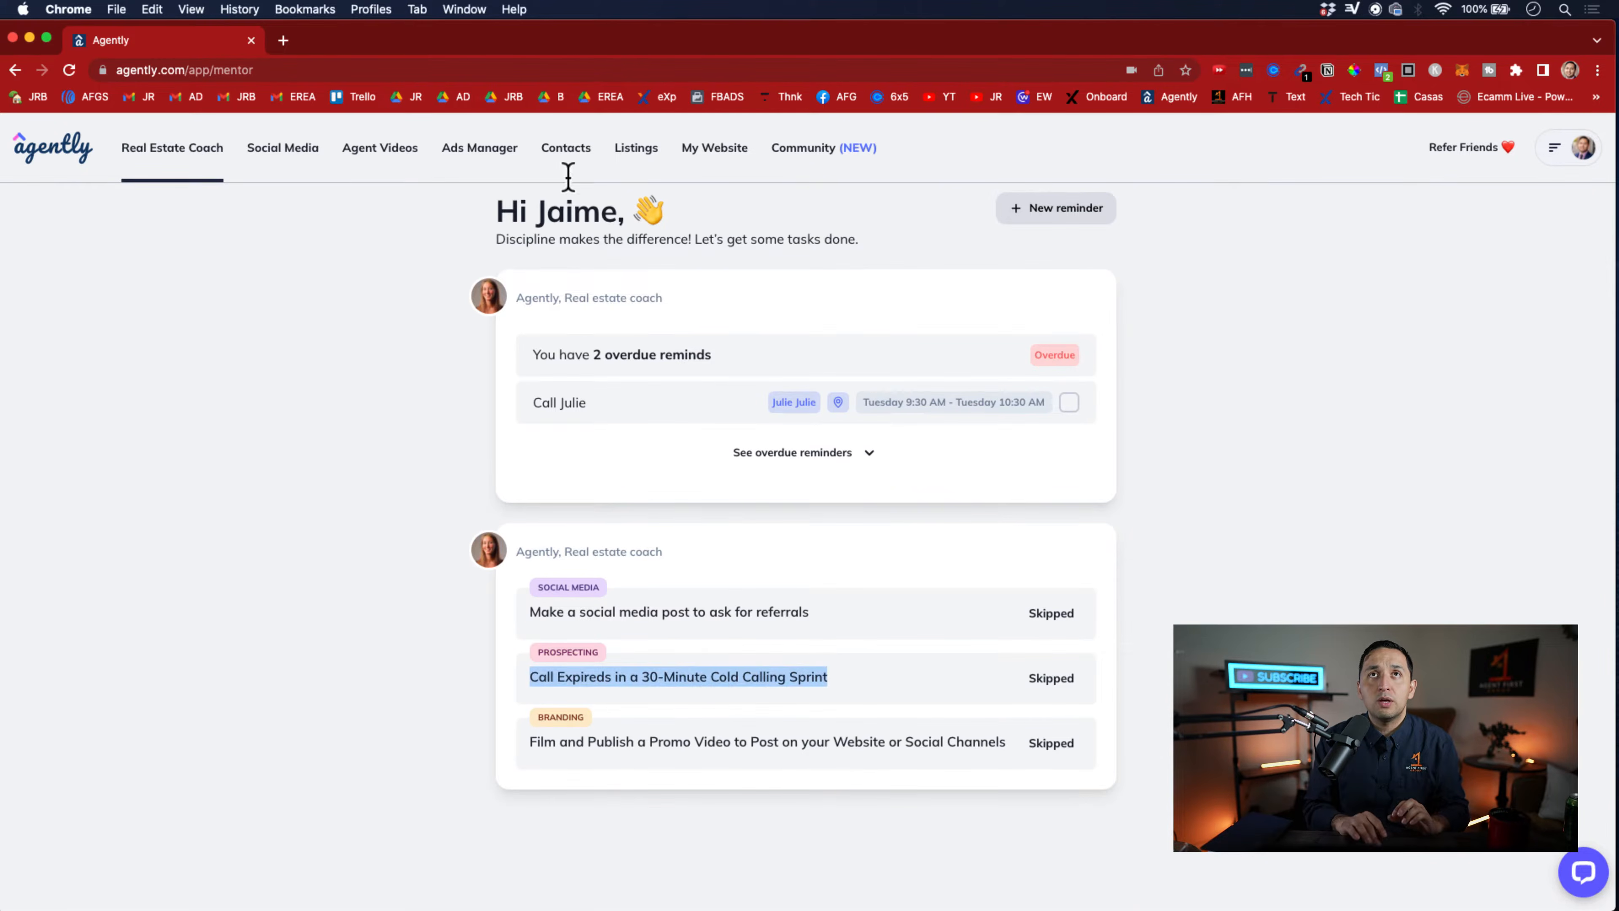
Start a new lead in Contacts and enter "Name" as its full name
click(562, 160)
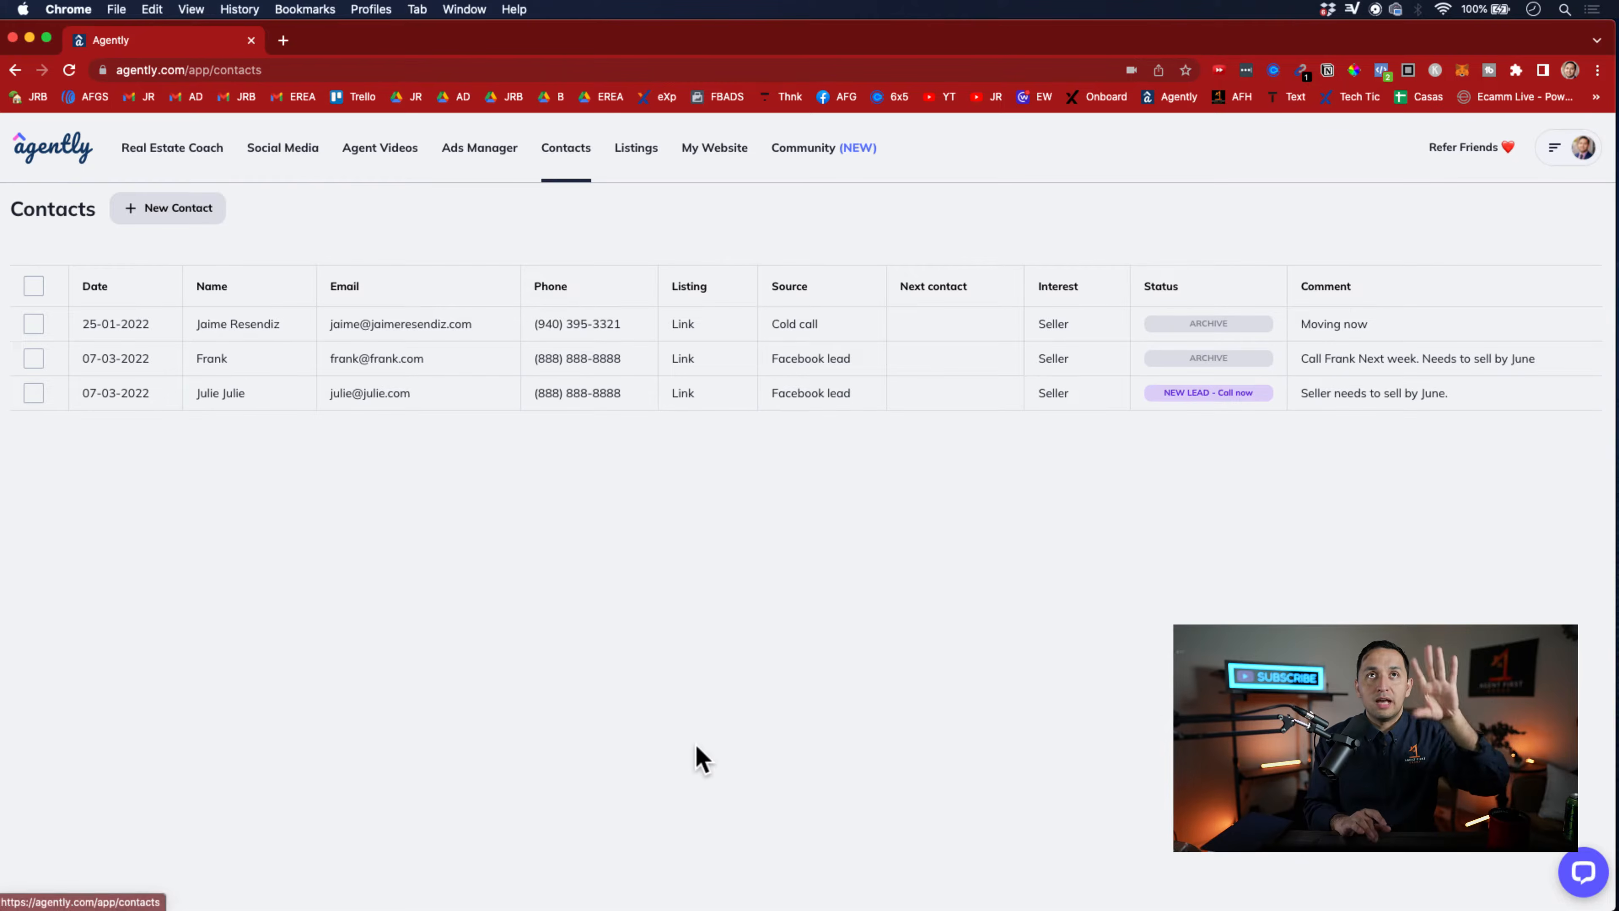
click(169, 208)
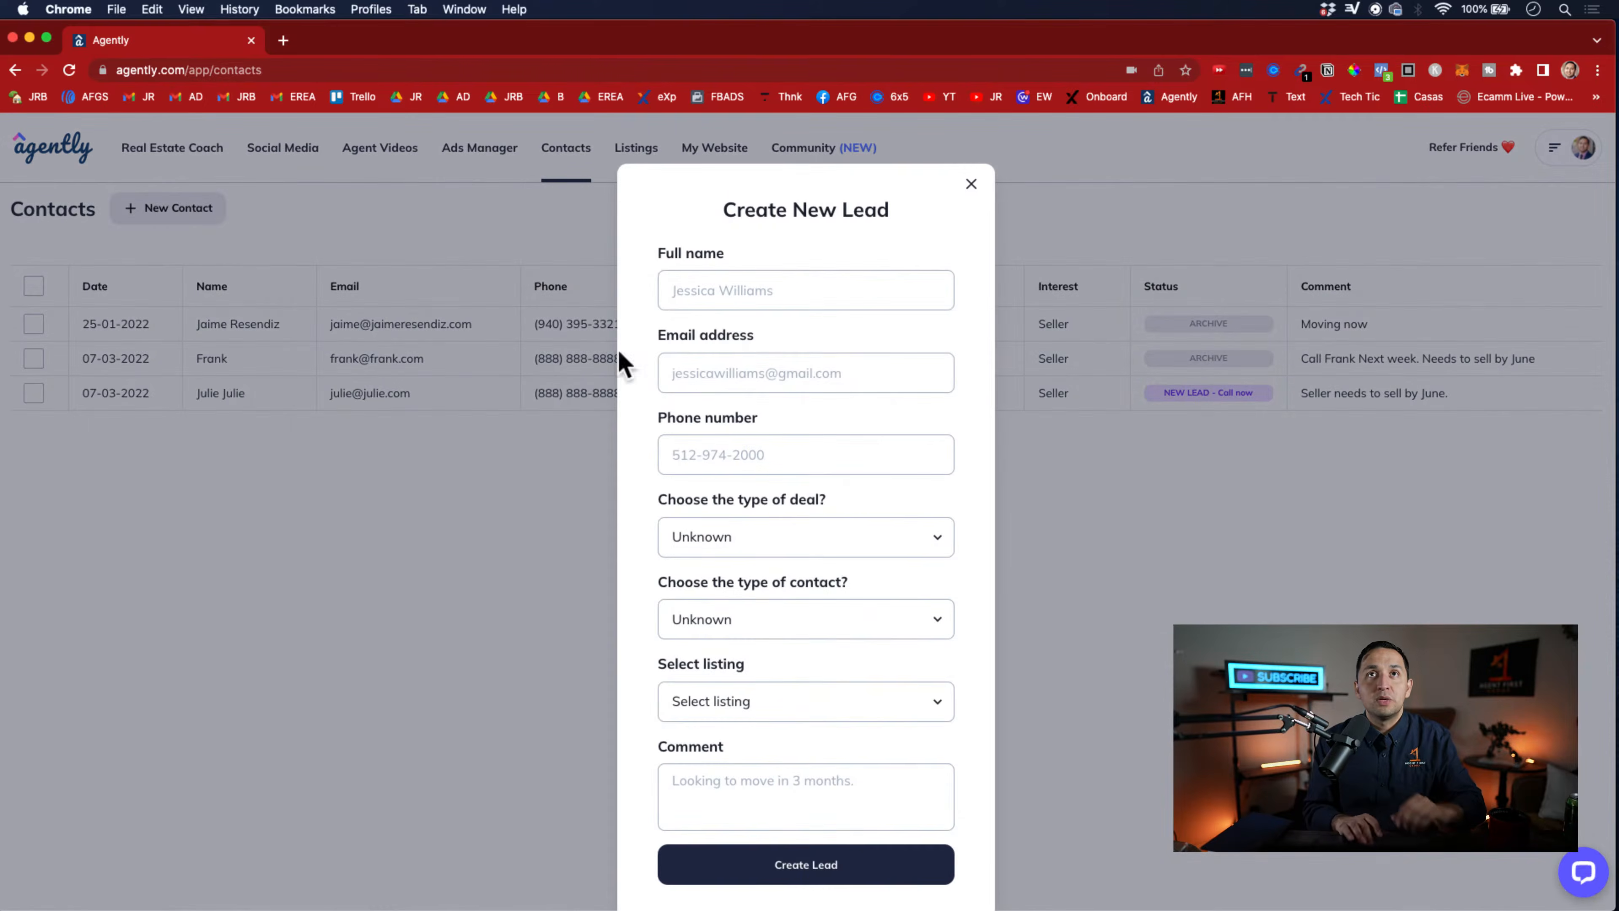
click(743, 292)
click(870, 237)
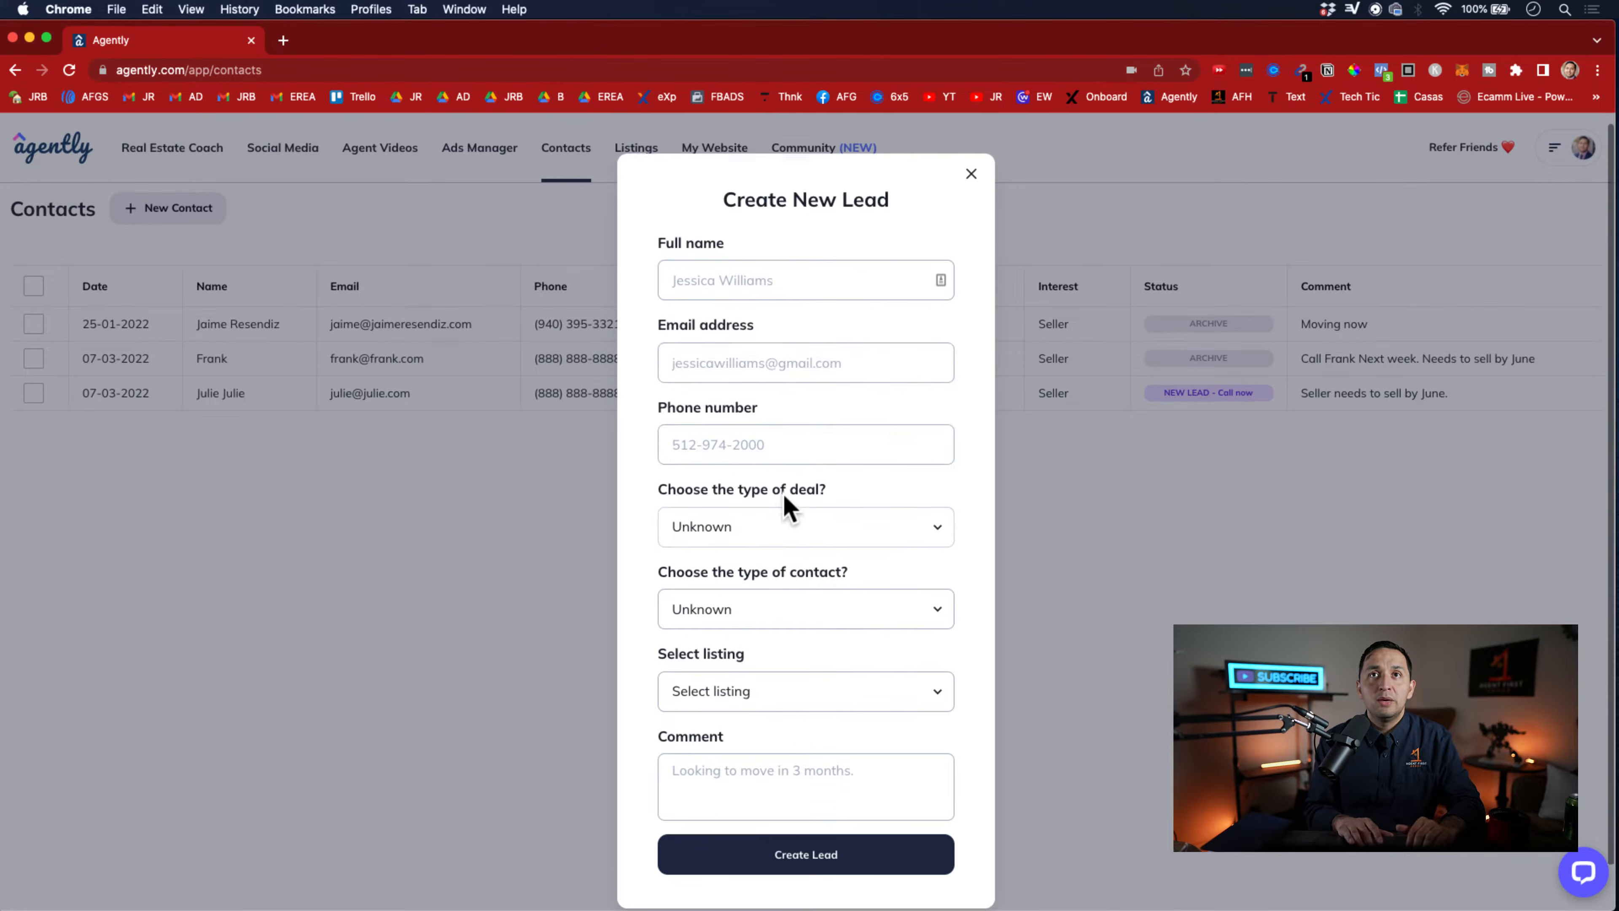
scroll(783, 492, down, 1)
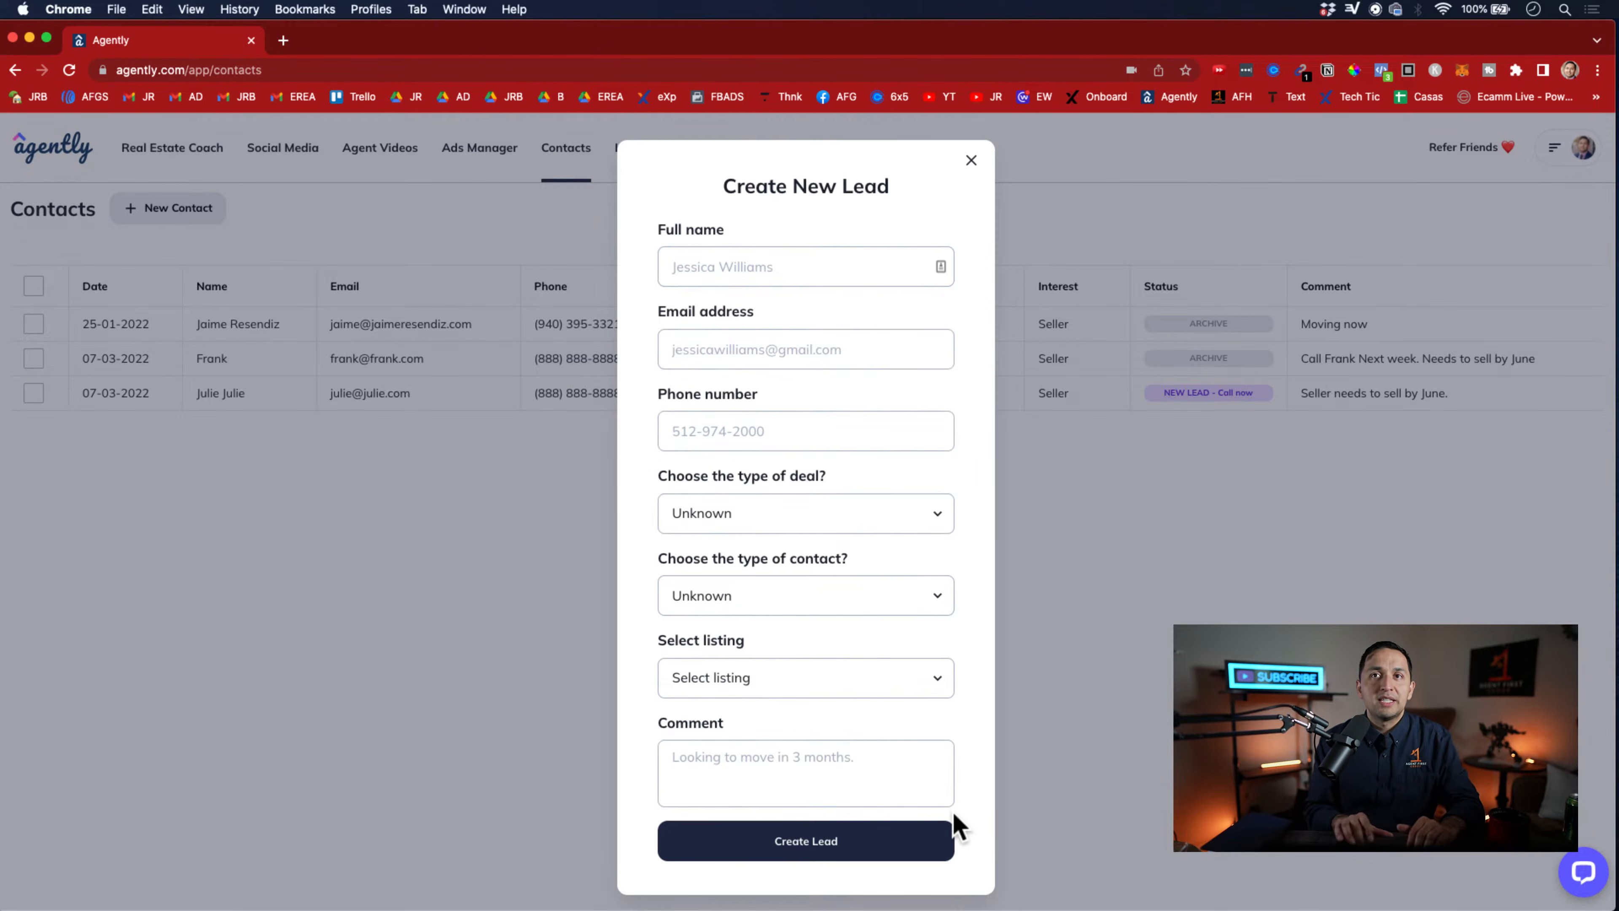
click(727, 271)
text(Name)
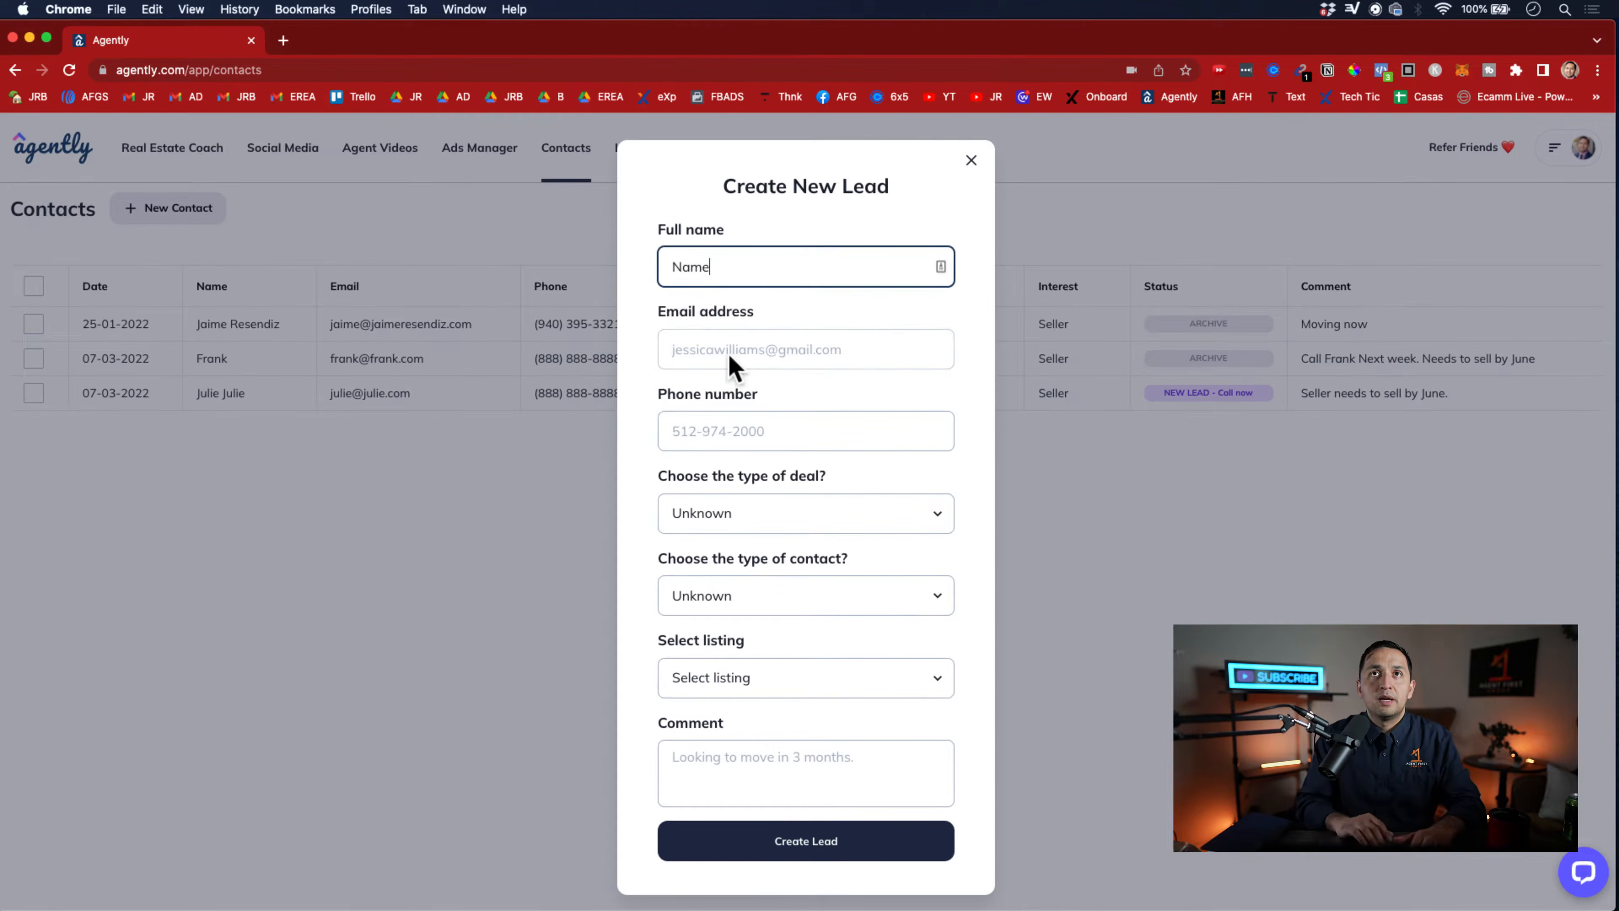
Fill in the new lead's email address and phone number
click(728, 351)
text(em)
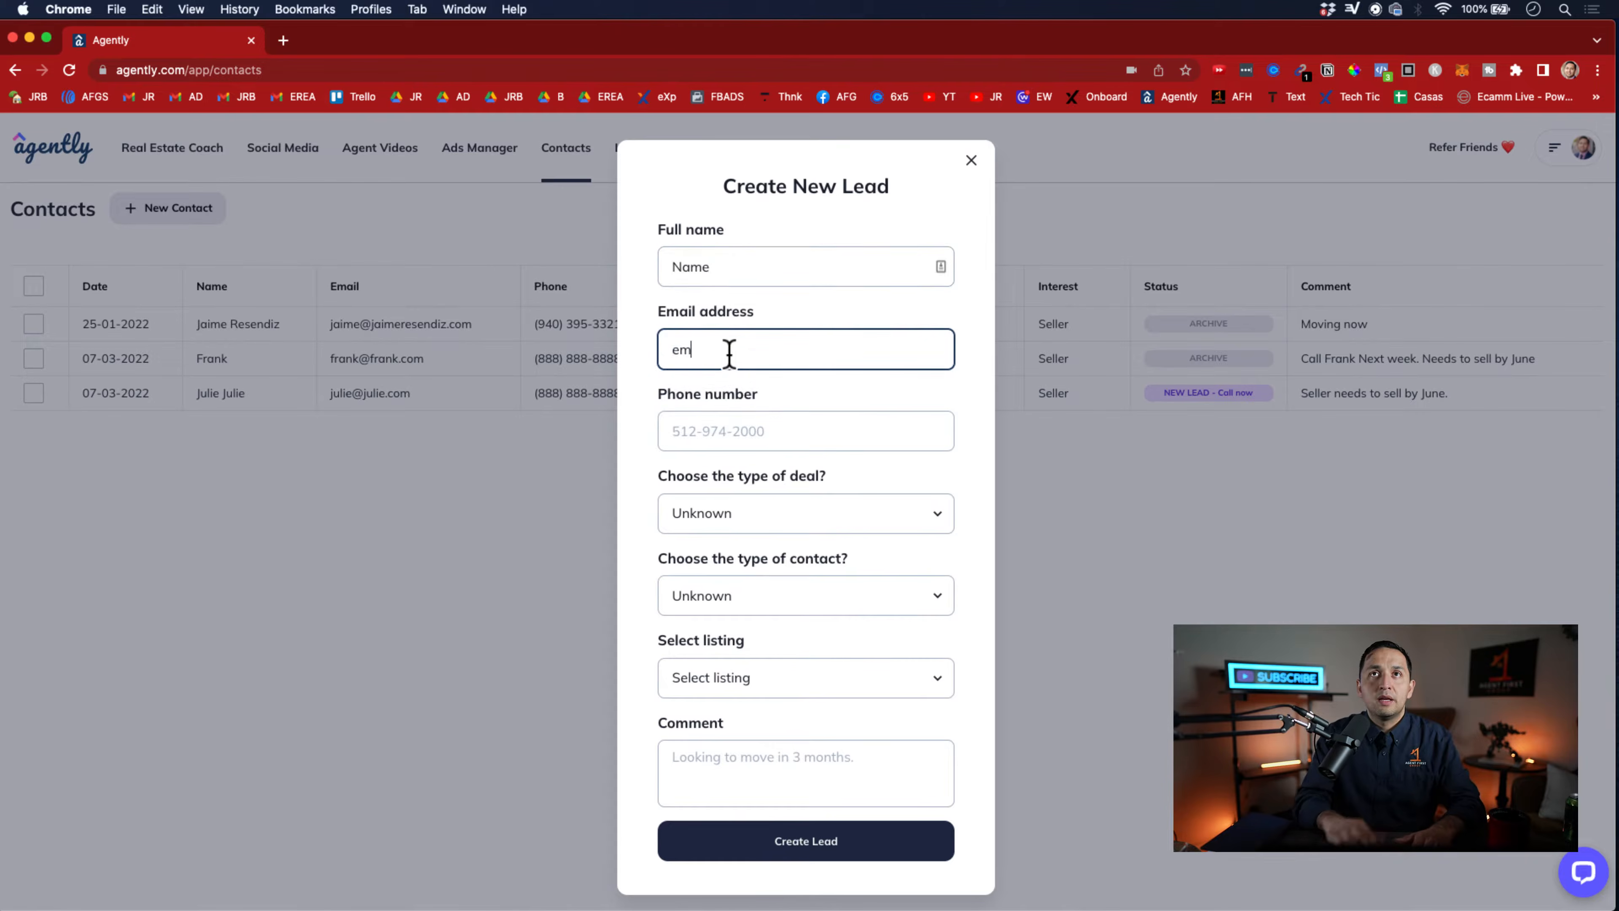
text(ail@email.com)
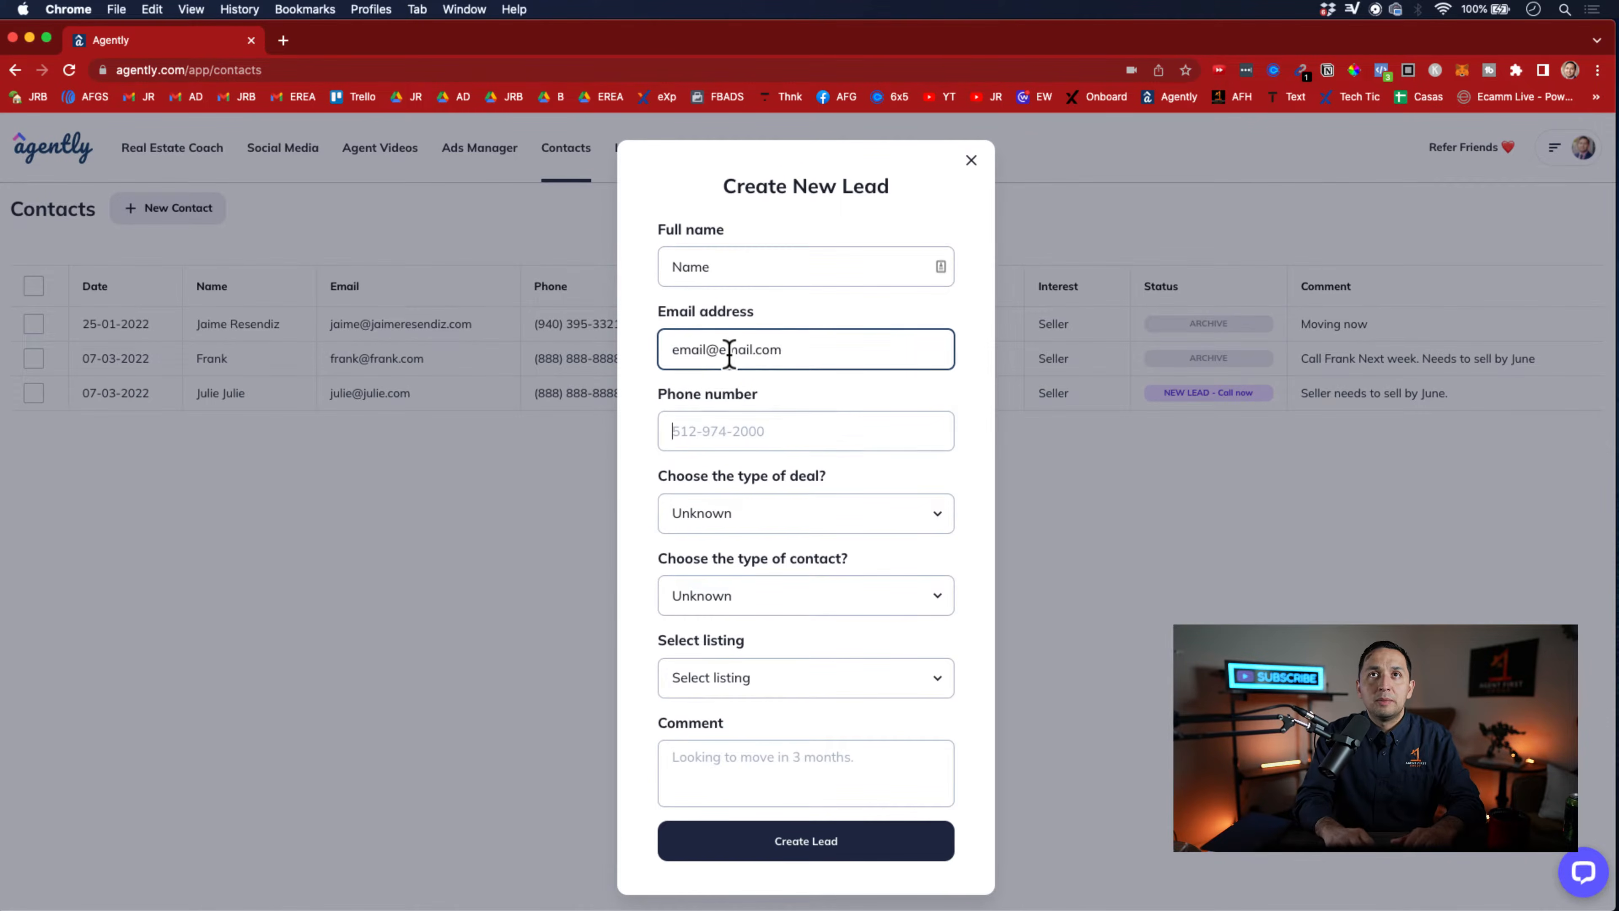
key(Tab)
text(999) 9)
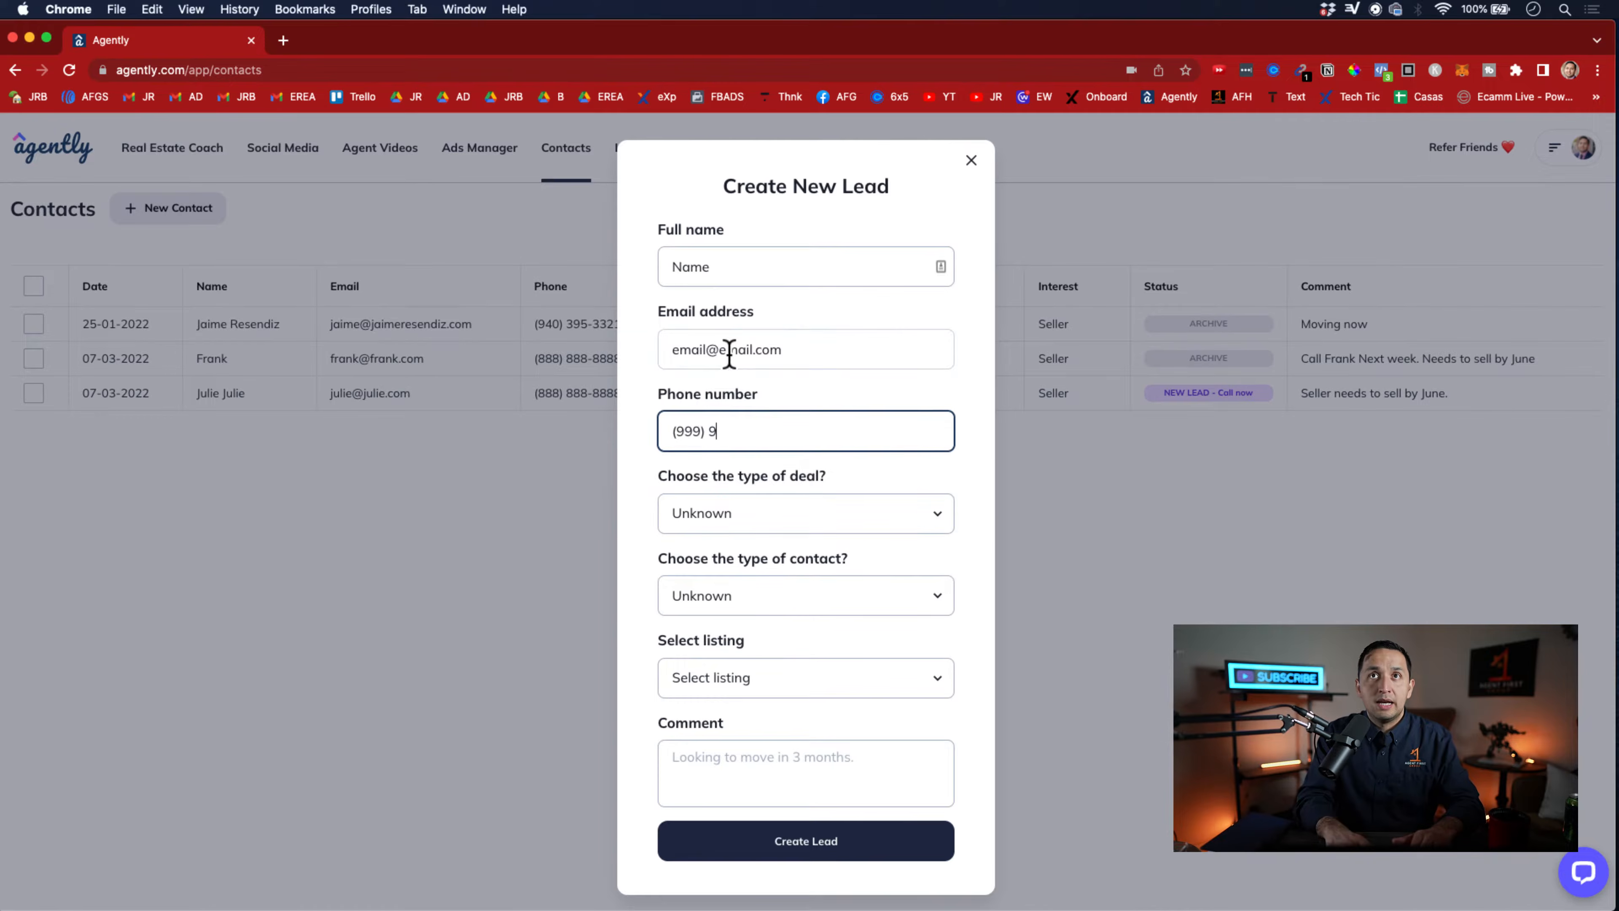
text(99-9999)
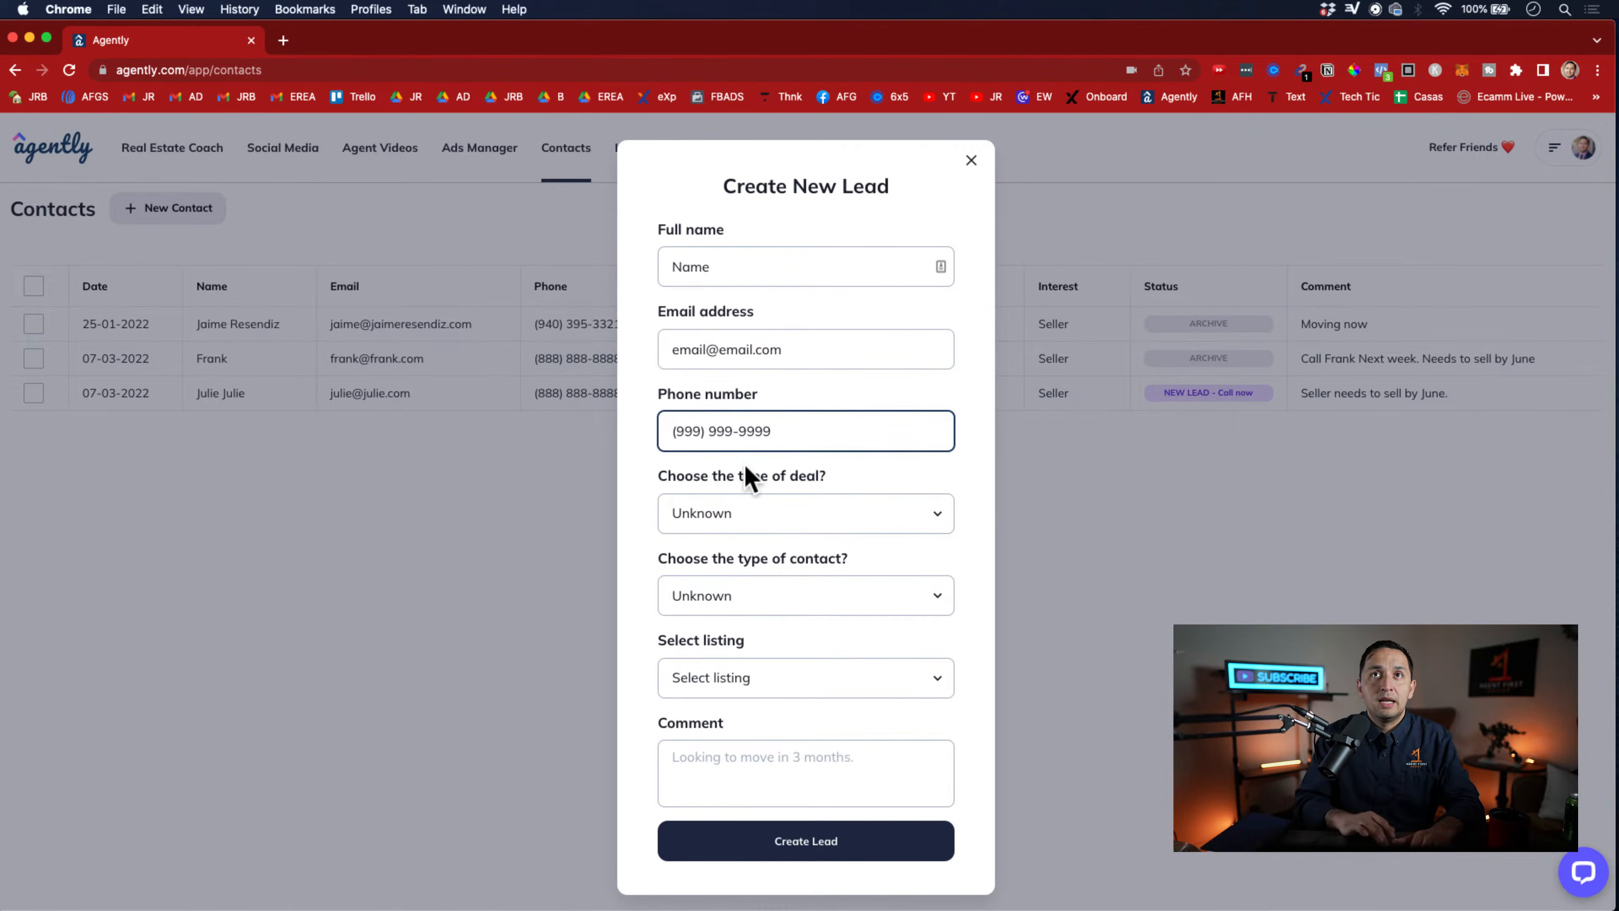
Set the type of deal to Sell and the type of contact to Cold call, and try to create the lead without a listing or comment
click(746, 514)
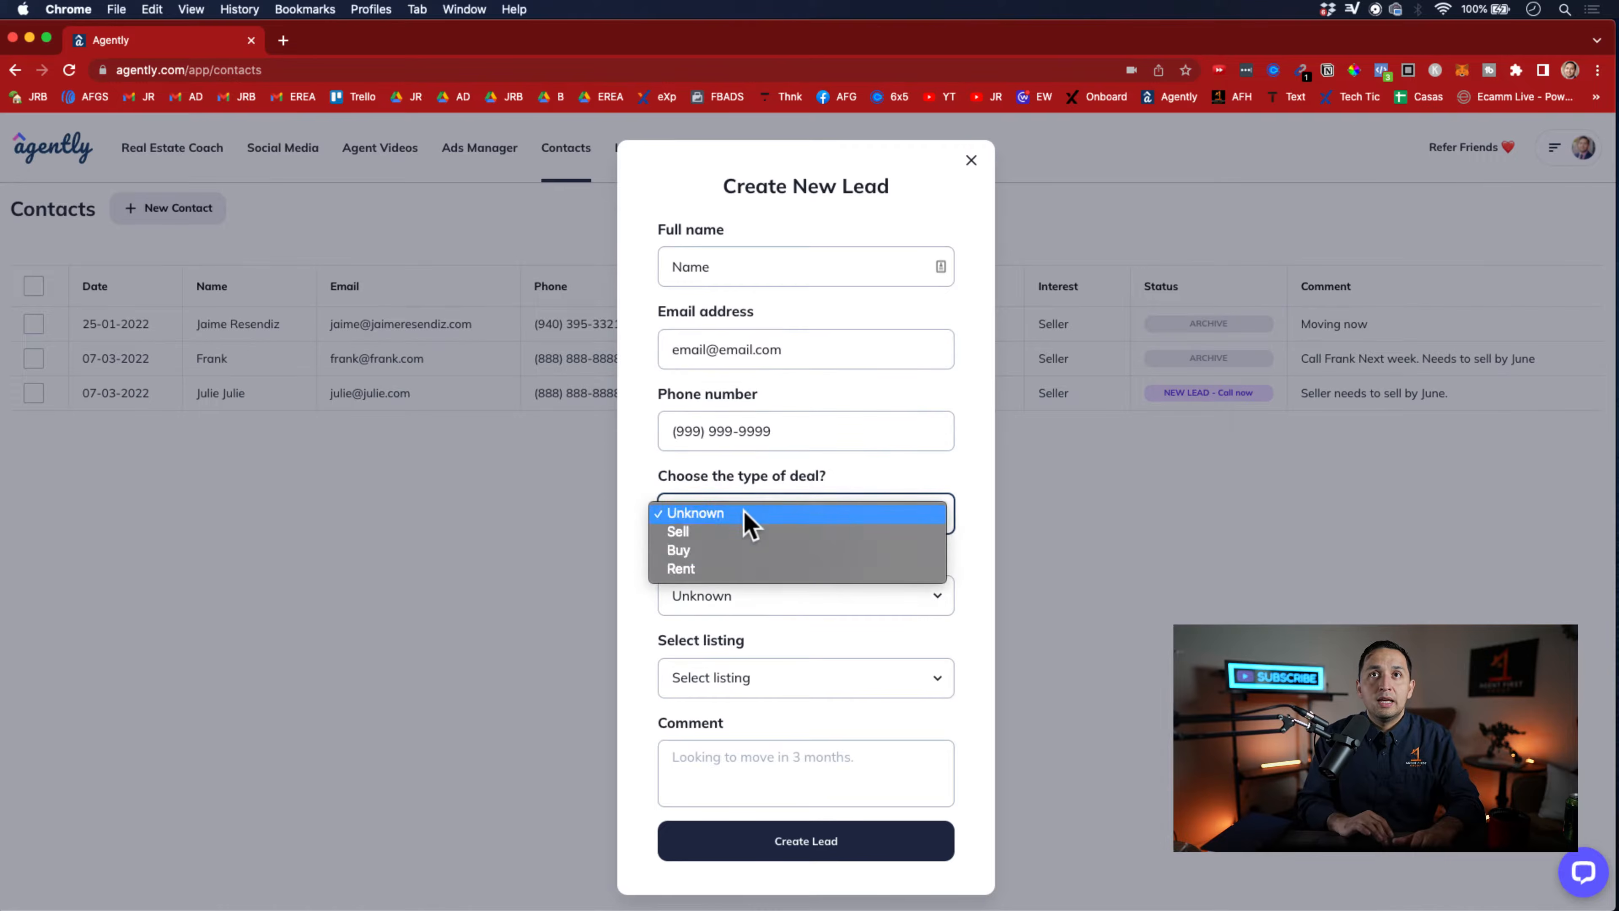
click(730, 533)
click(749, 578)
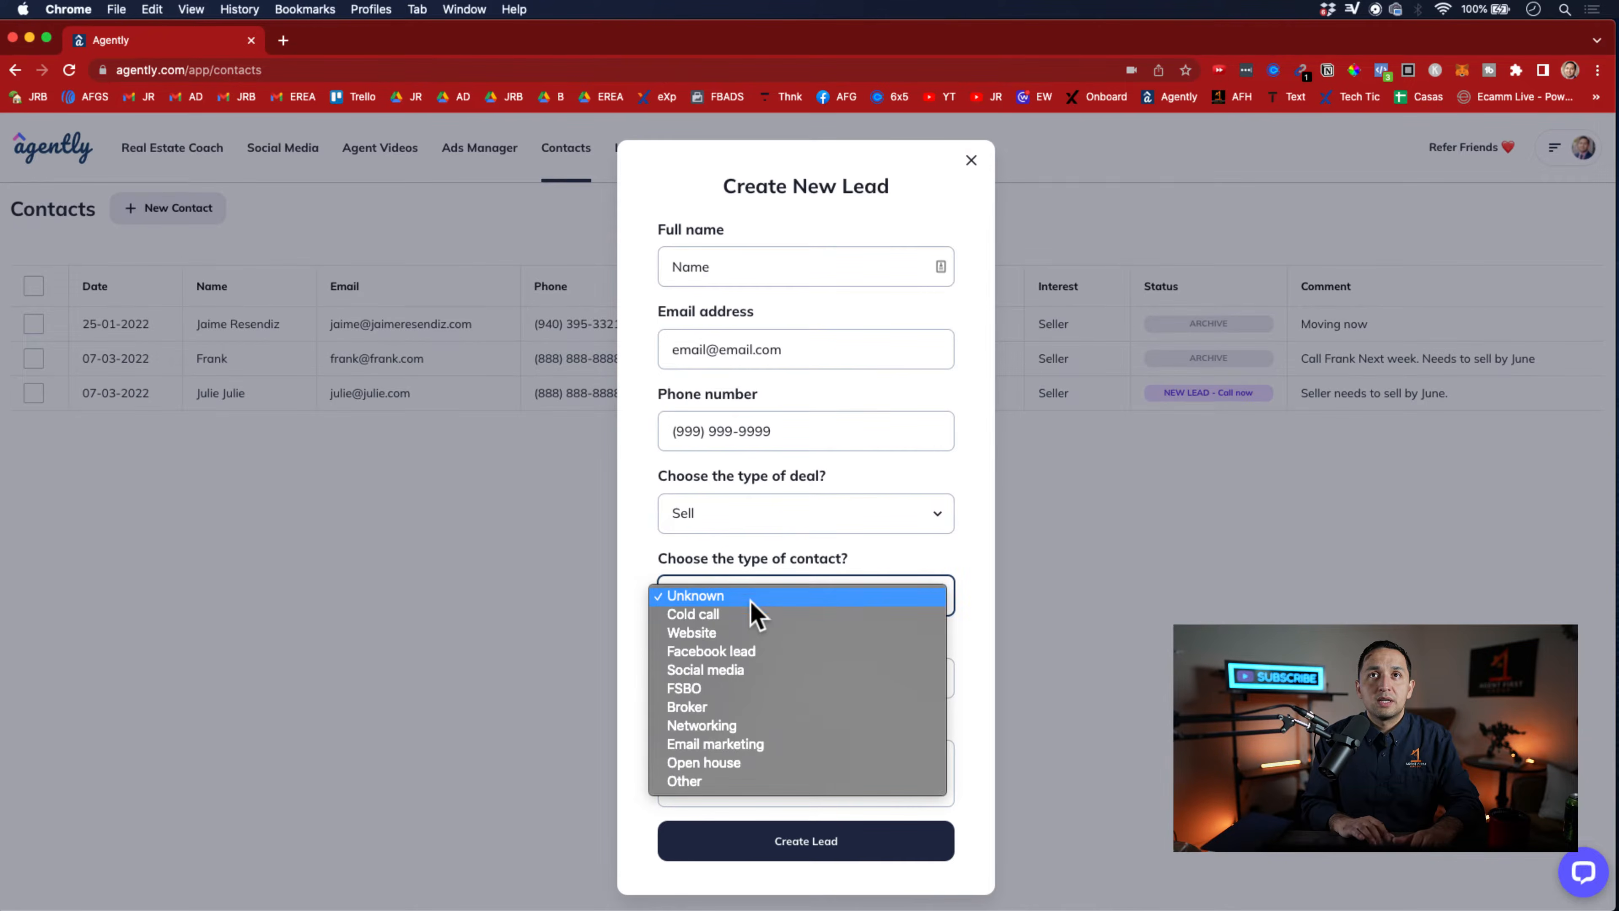
click(749, 614)
click(769, 675)
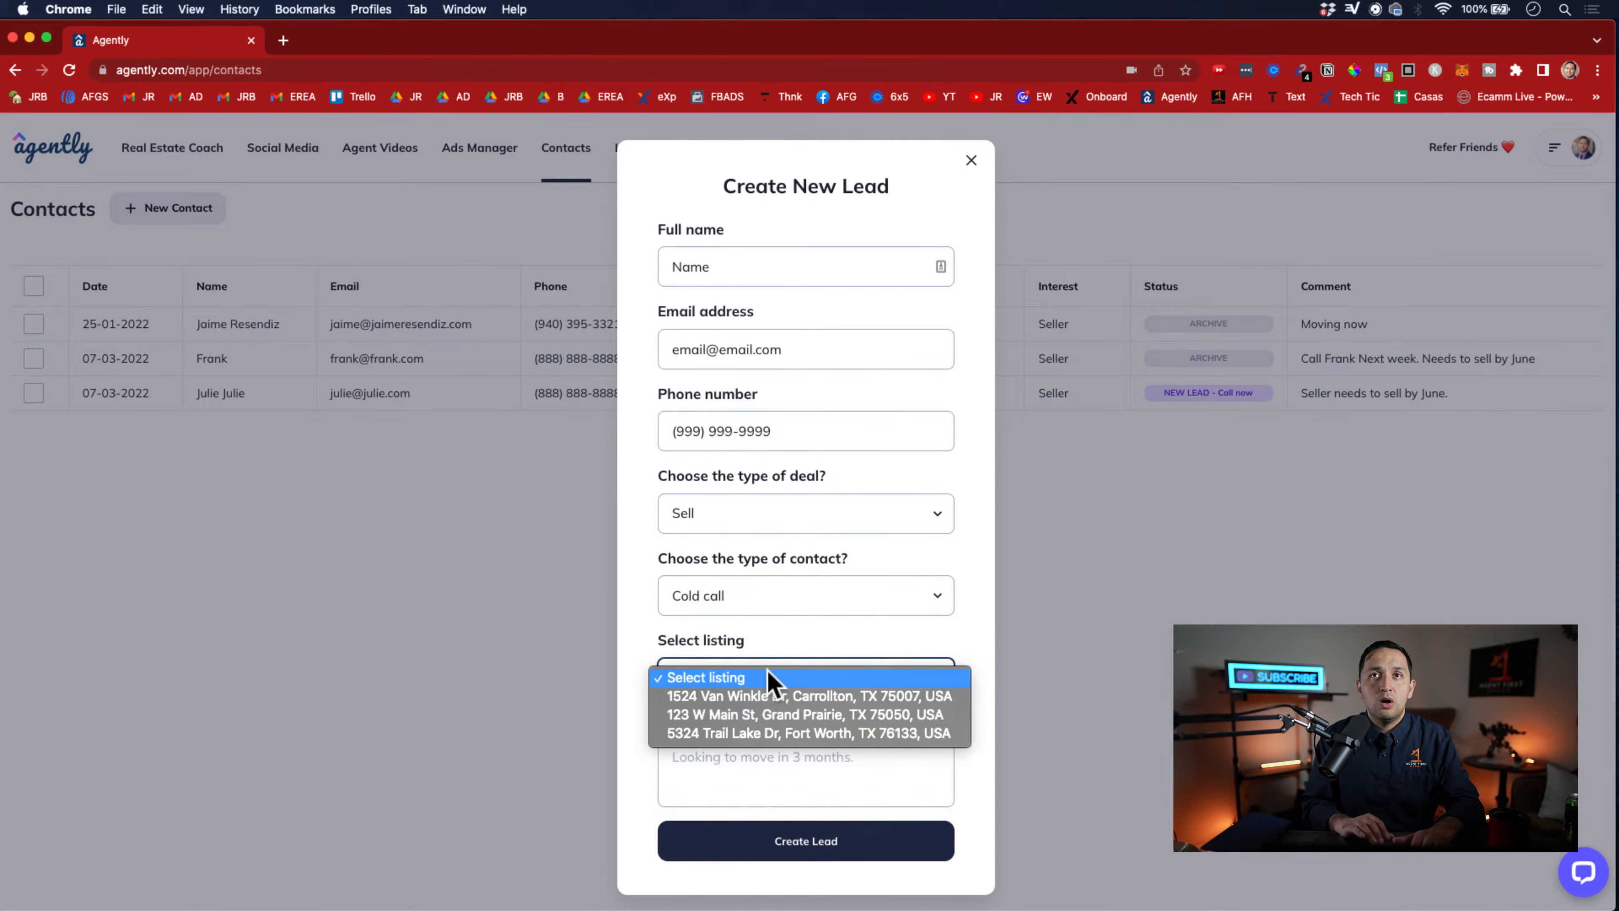
click(761, 644)
click(744, 759)
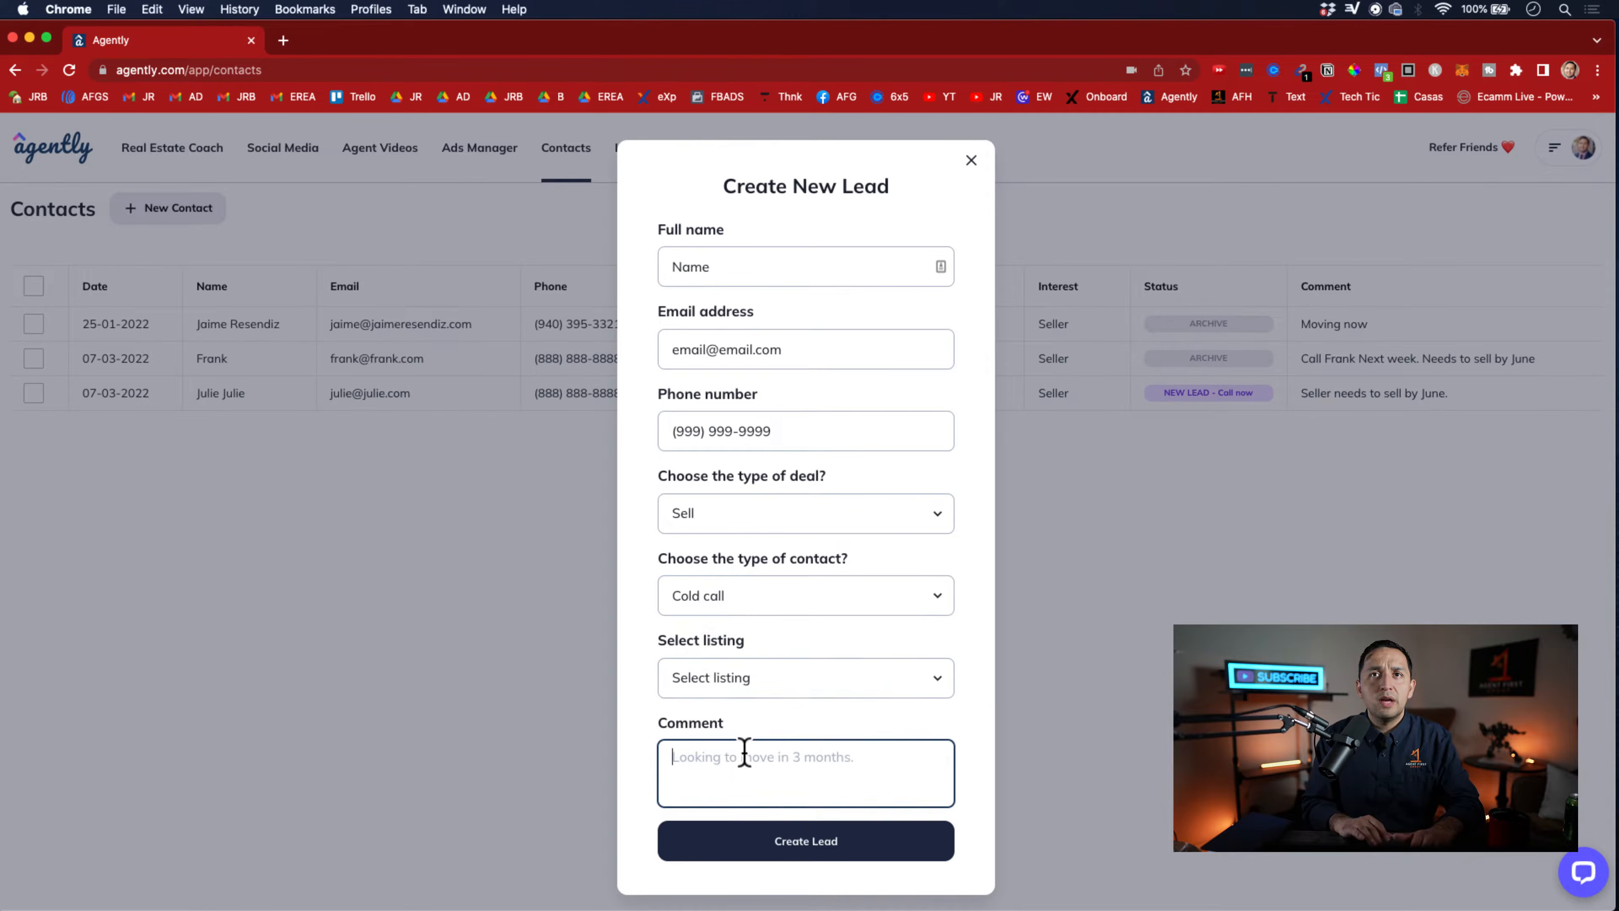
click(748, 830)
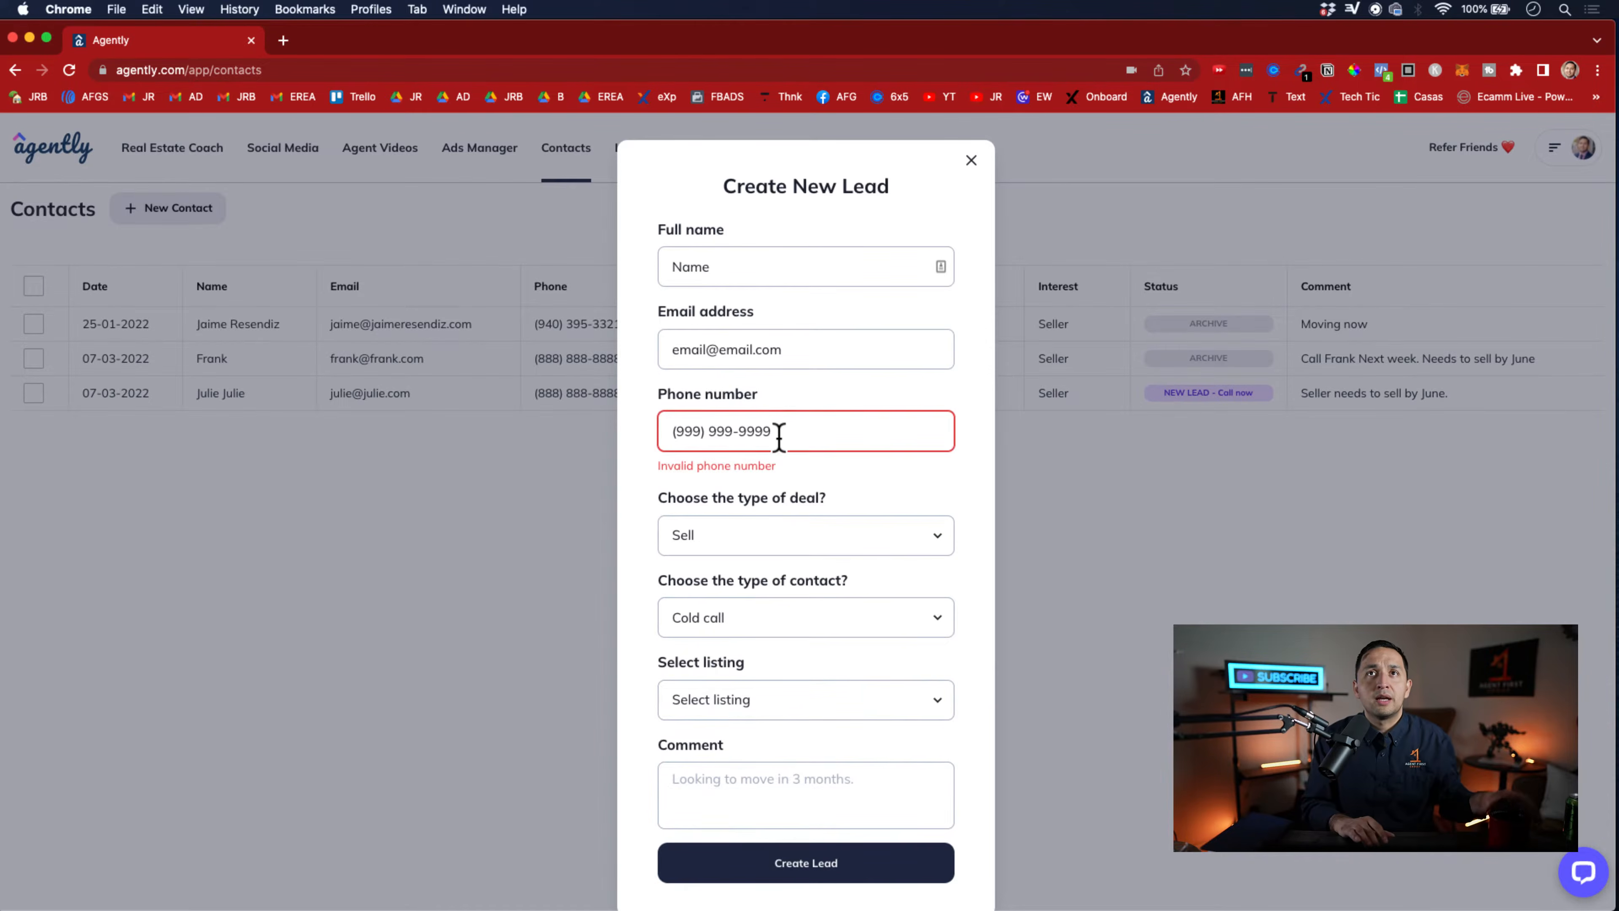
Replace the lead's phone number with a complete, valid one and create the lead
drag(779, 437, 636, 426)
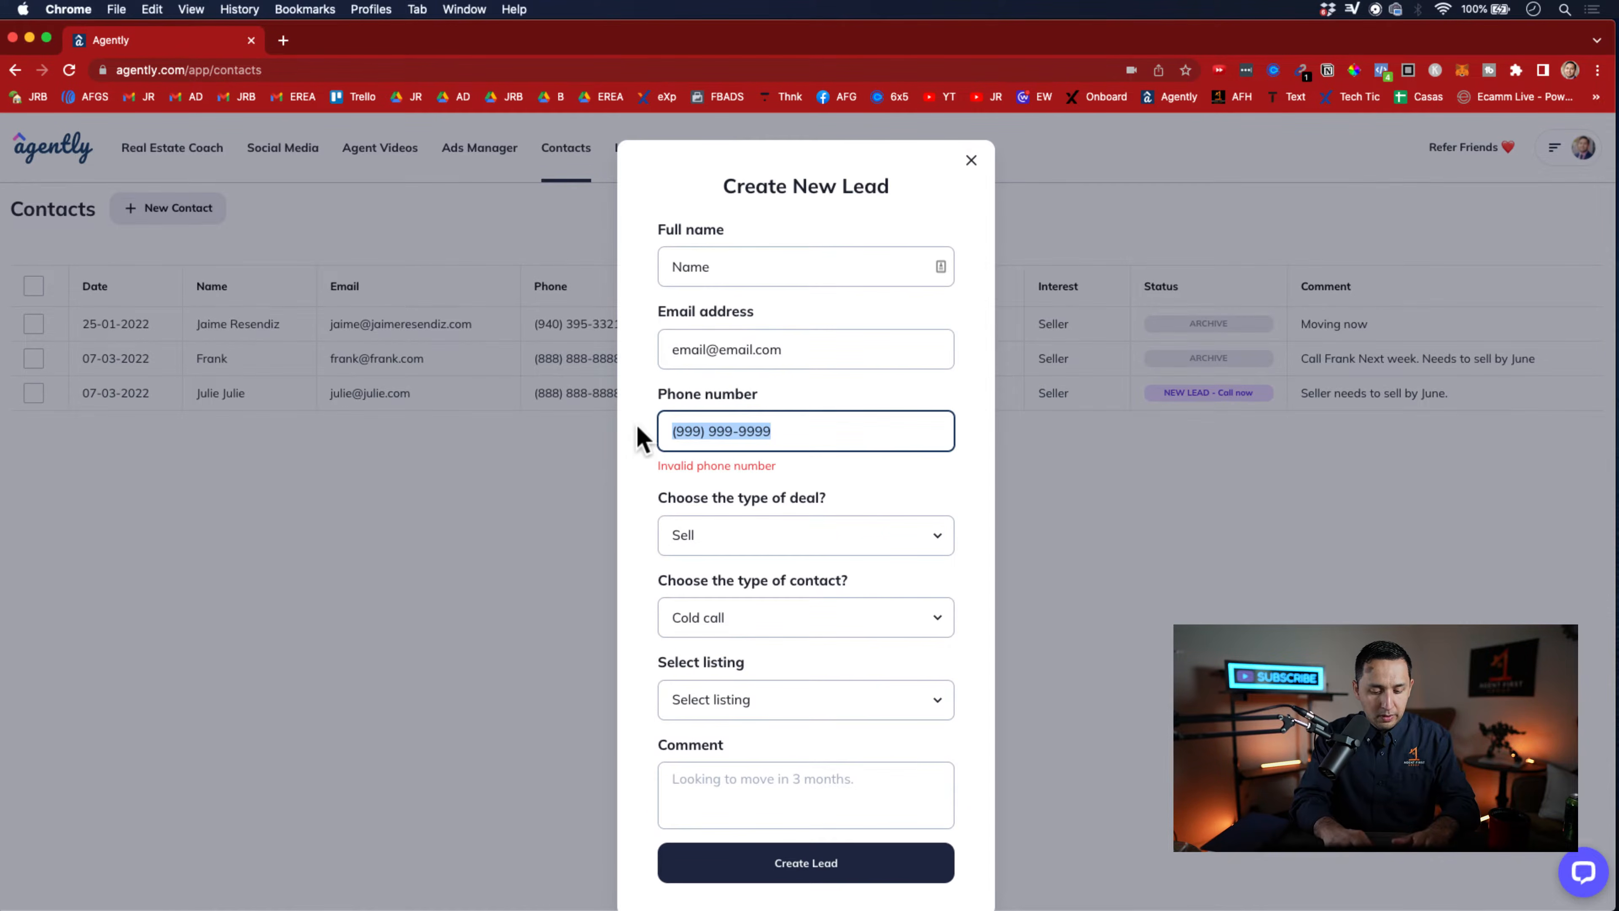
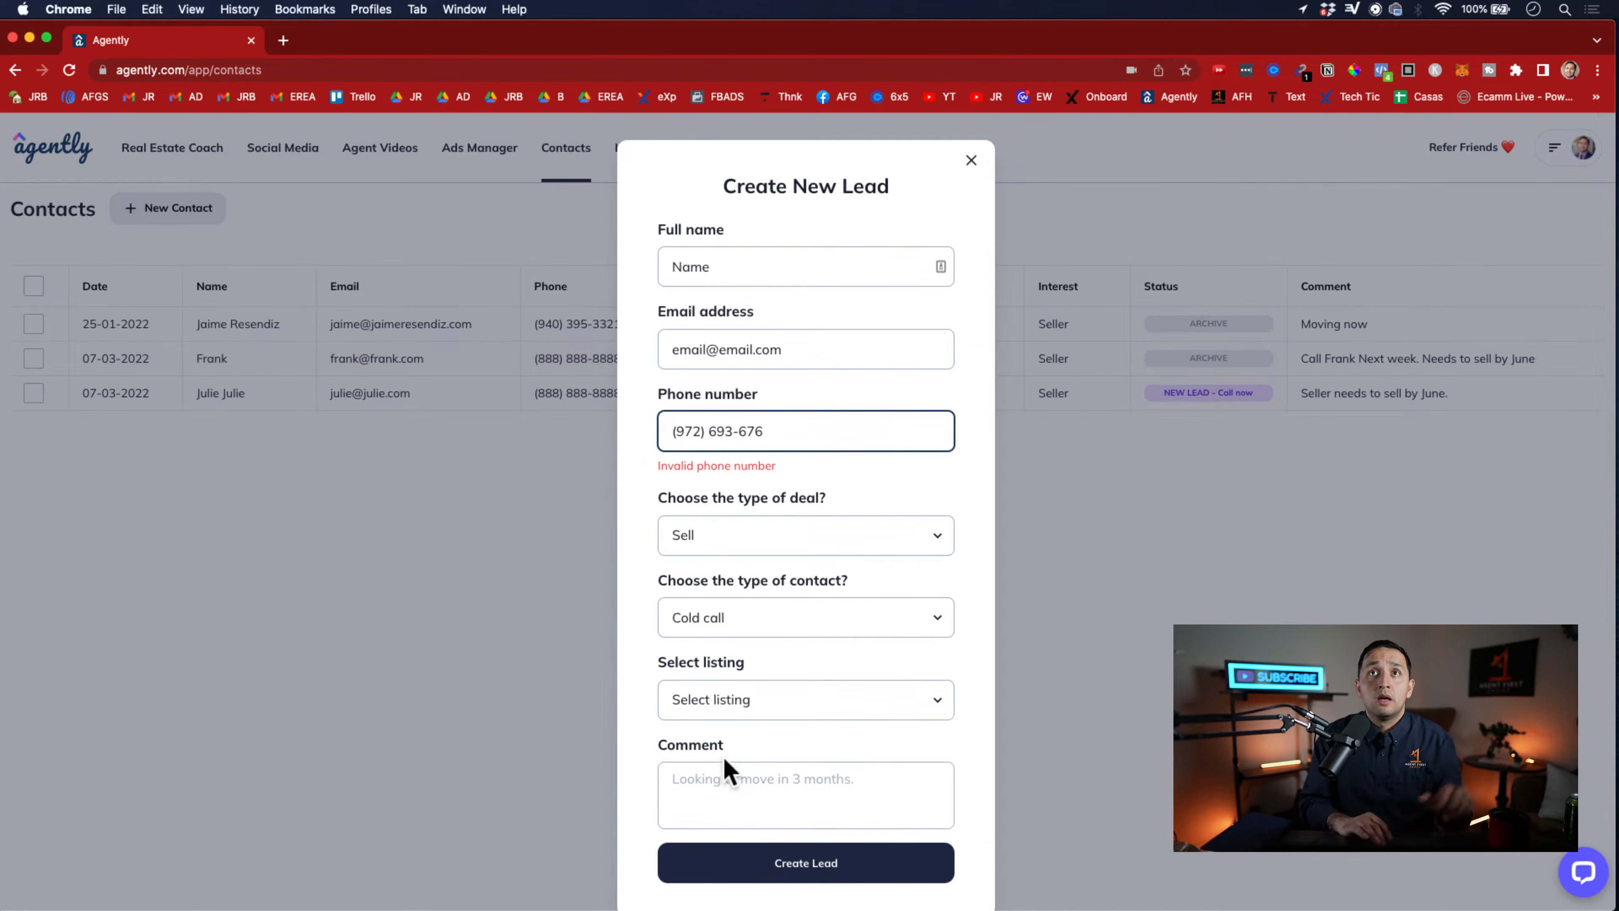
click(794, 877)
click(762, 434)
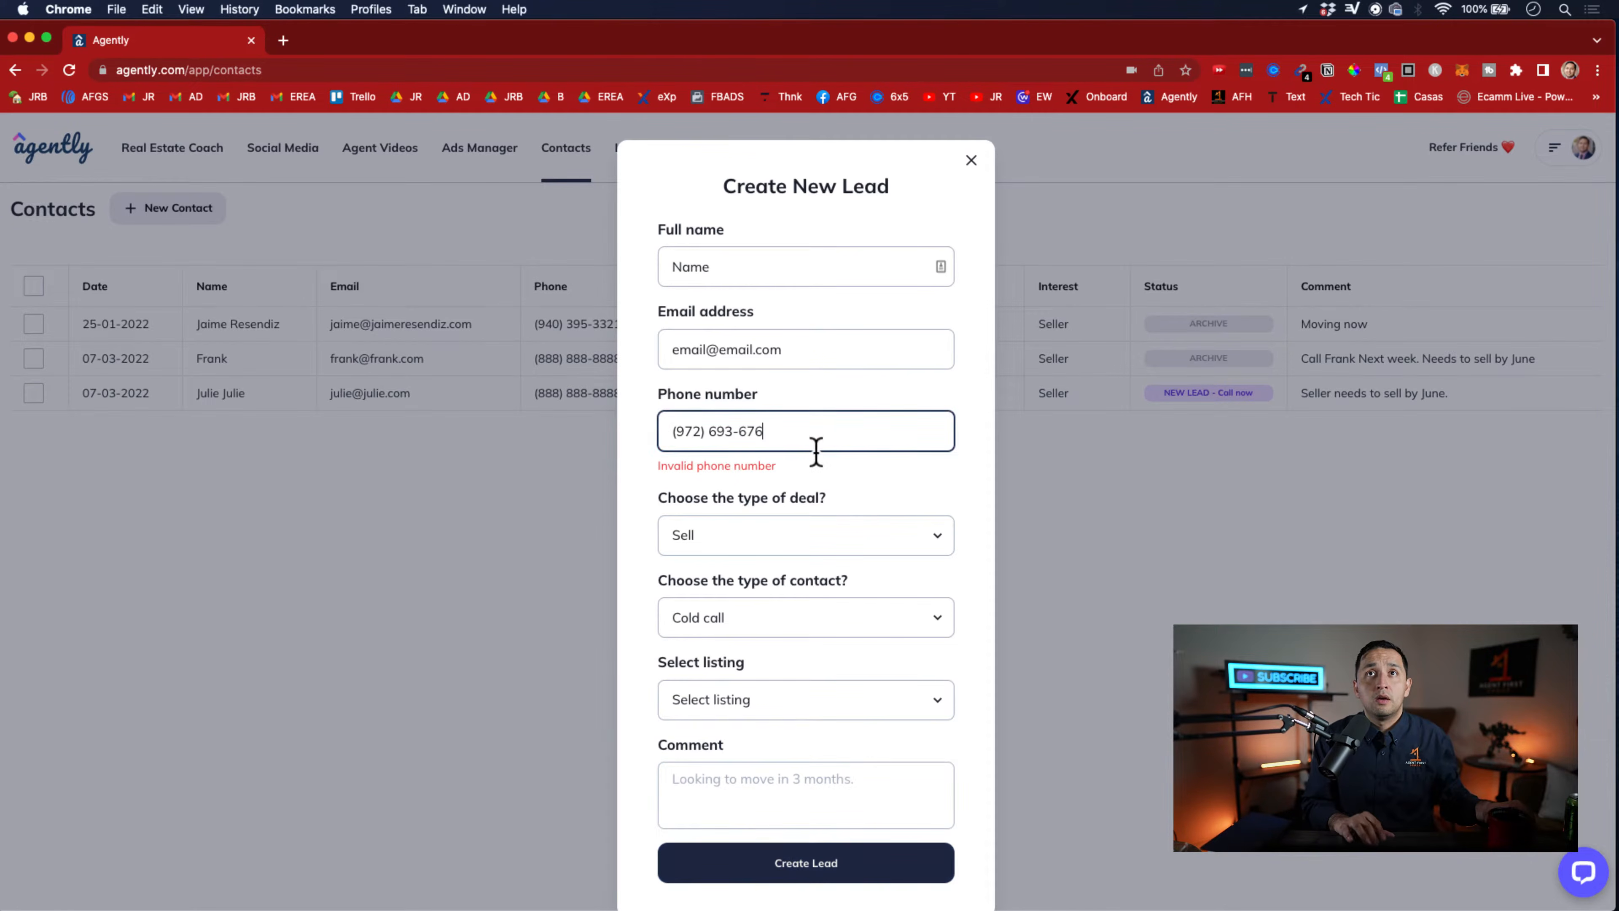
click(801, 863)
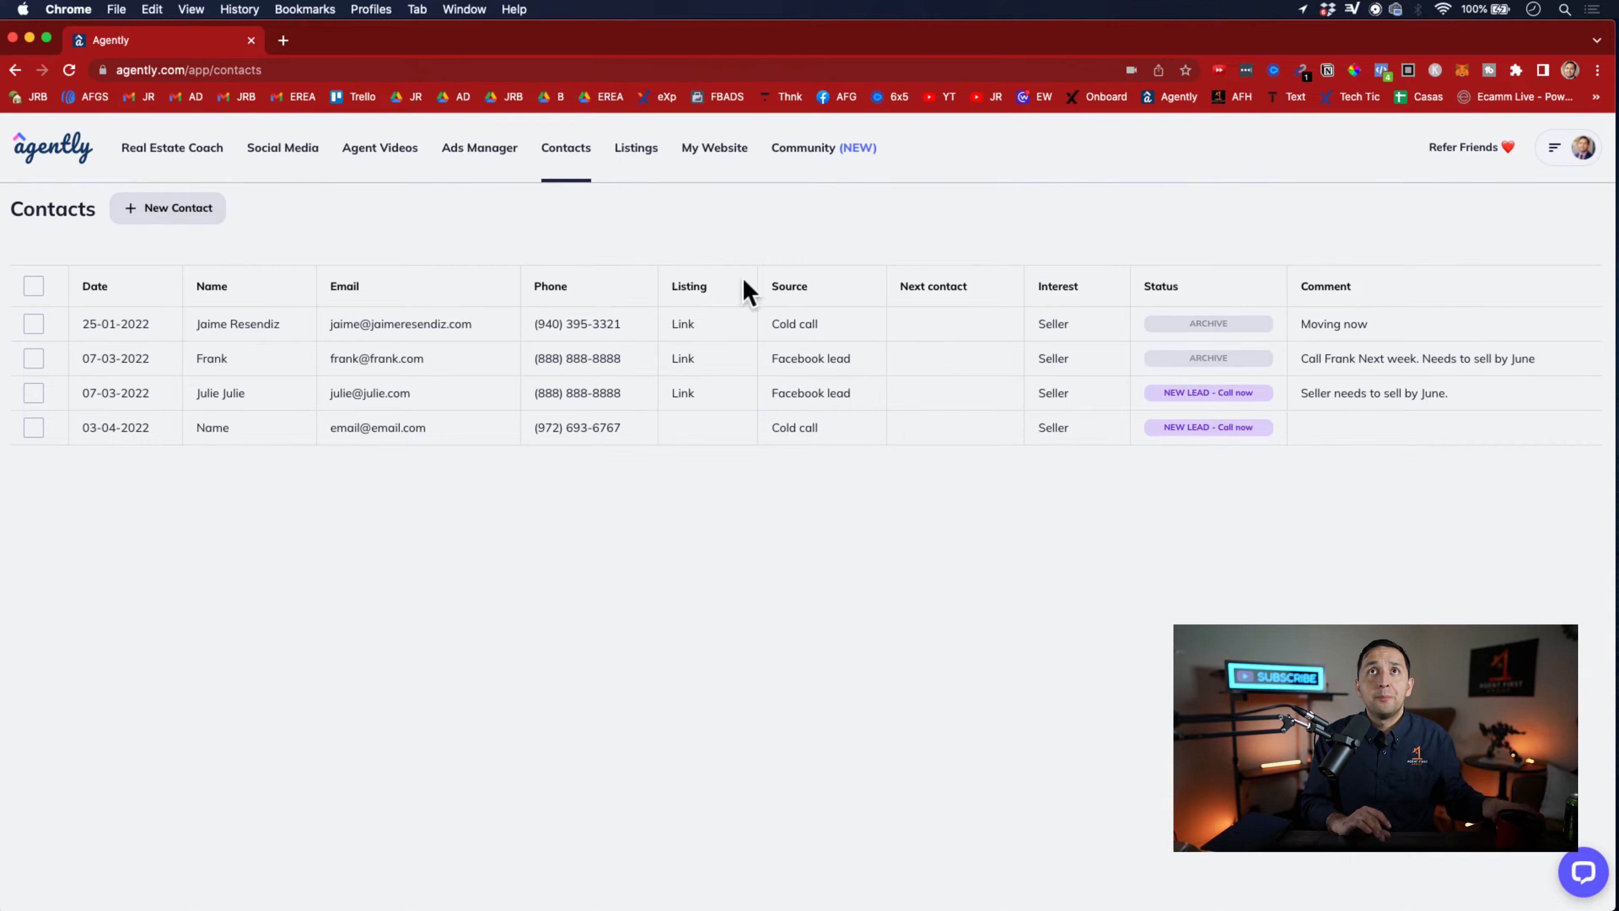
Go to Listings and look over the address, description and photos of the active Carrollton house listing
click(637, 150)
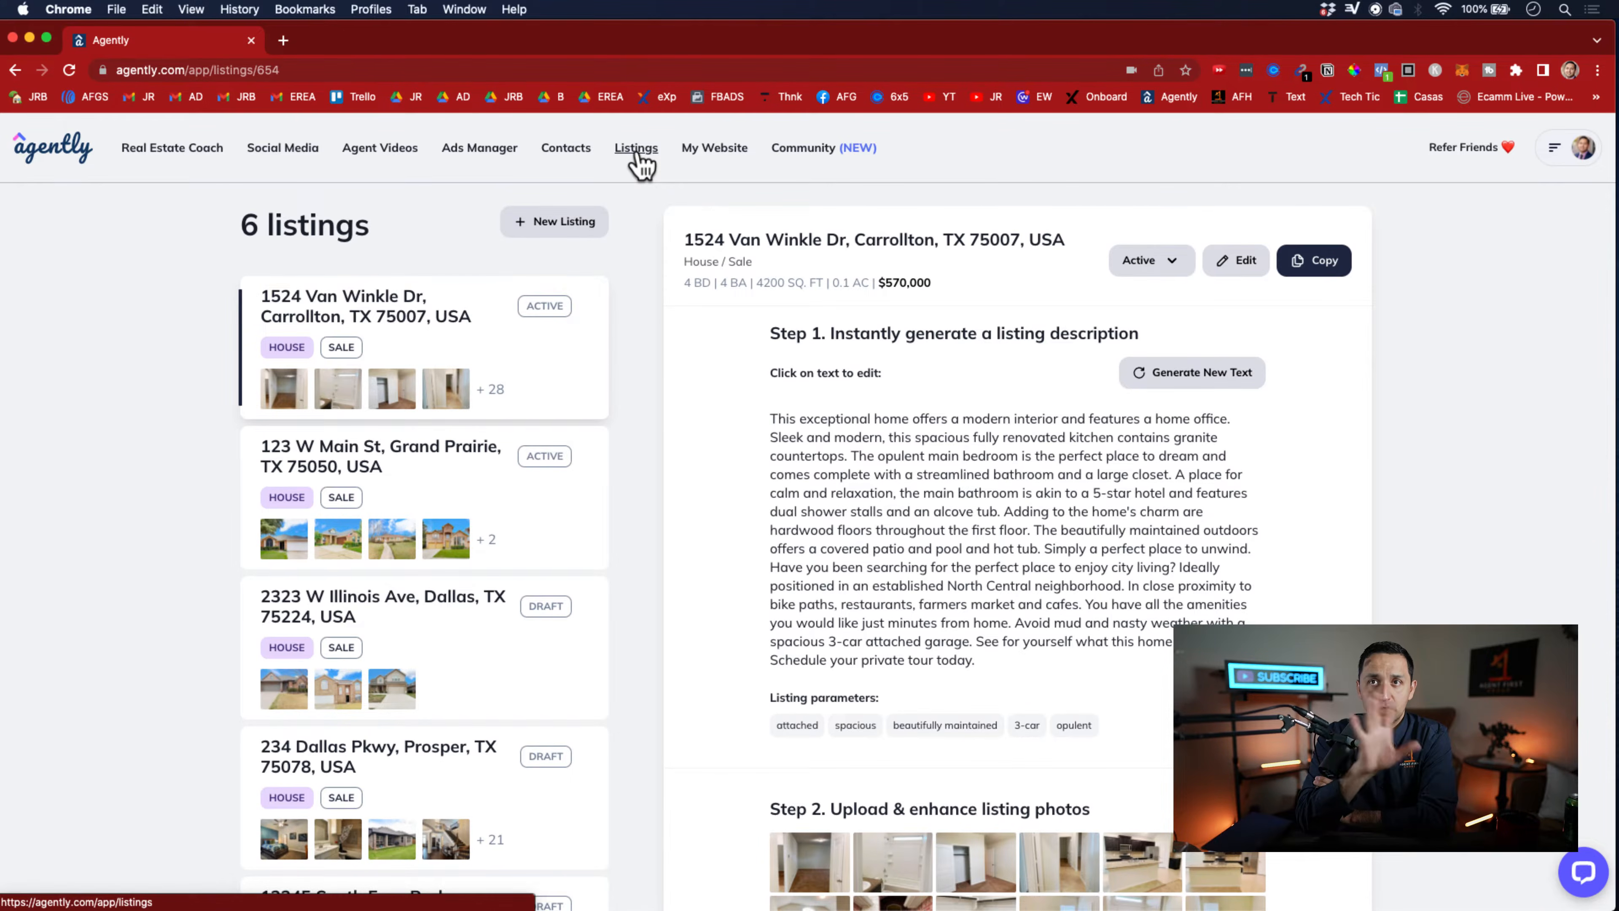
triple_click(721, 237)
scroll(944, 511, down, 3)
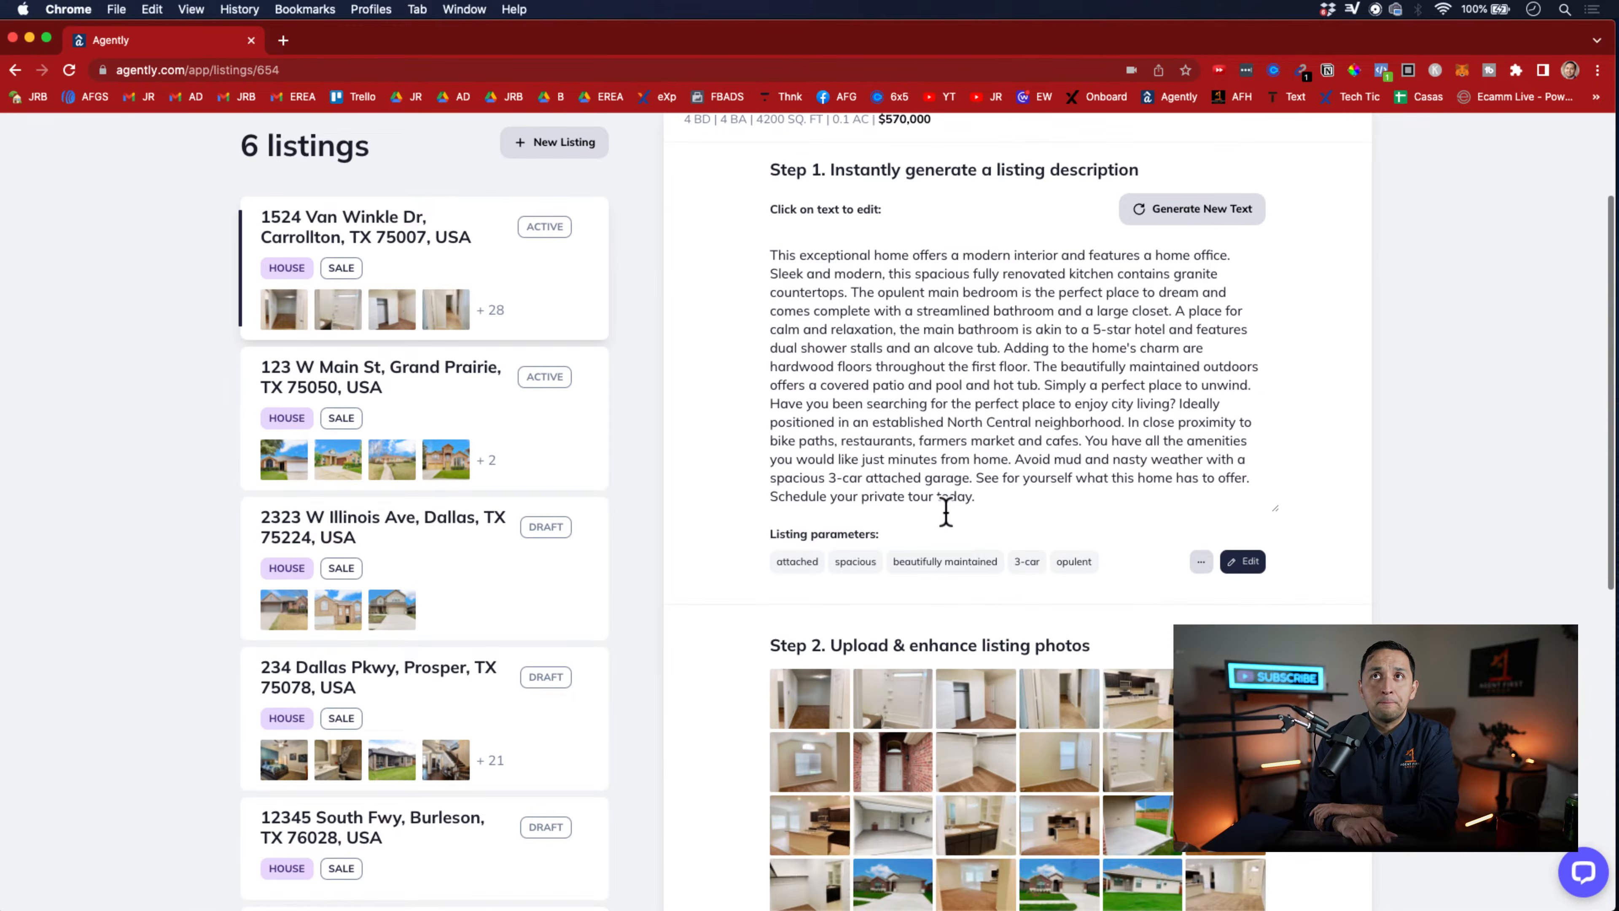
scroll(950, 504, up, 3)
scroll(960, 447, up, 1)
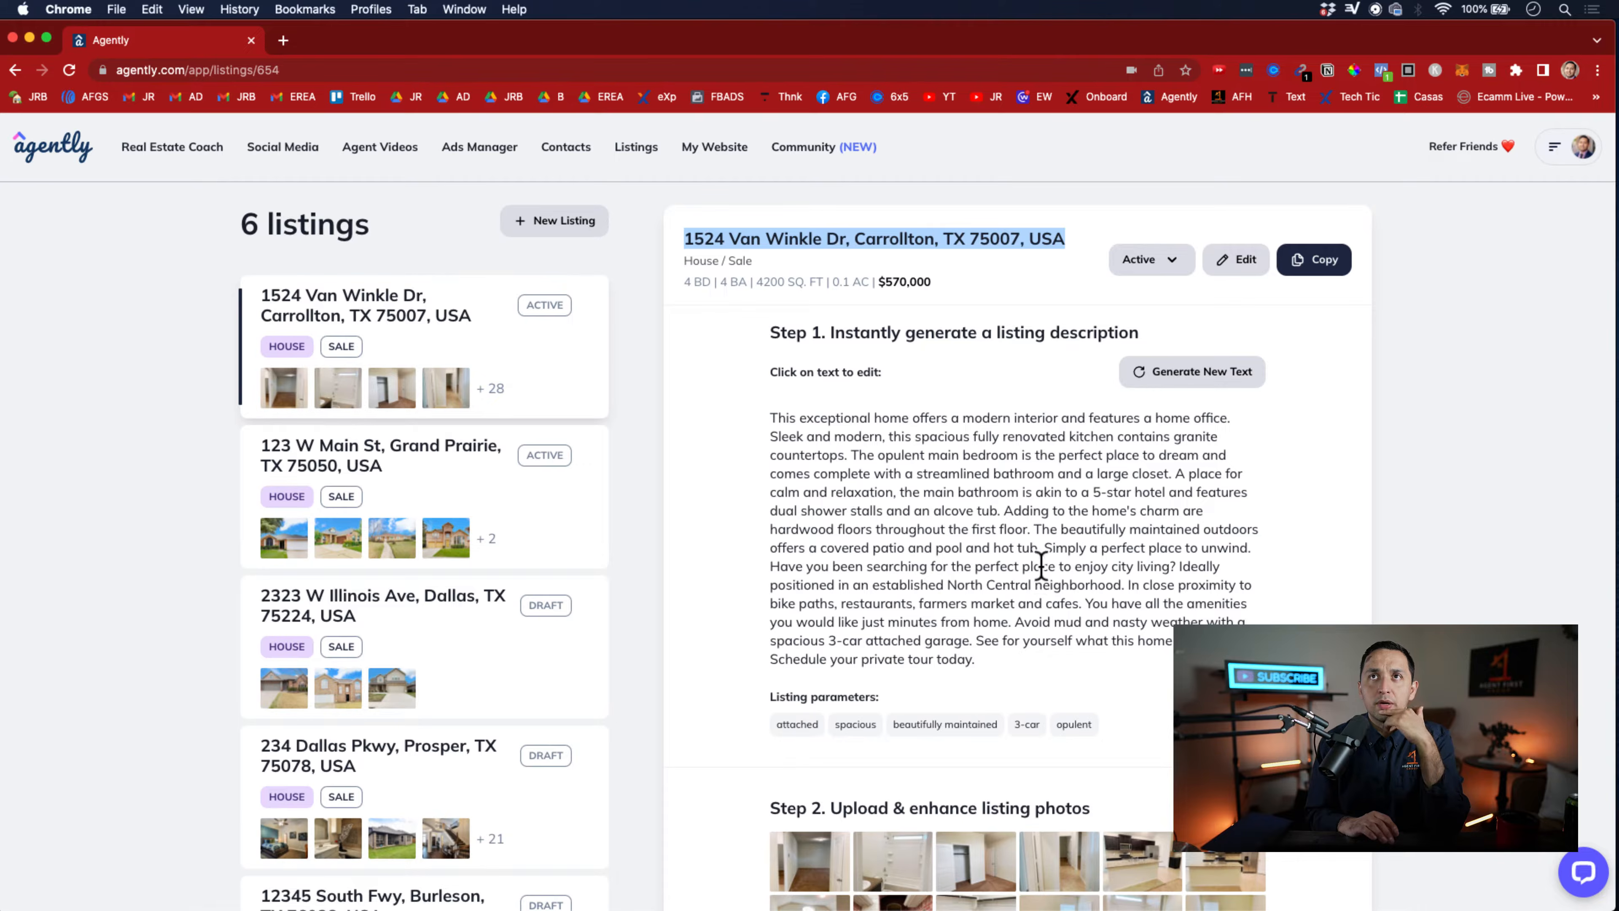
Generate new description text for the Carrollton listing twice
click(1164, 381)
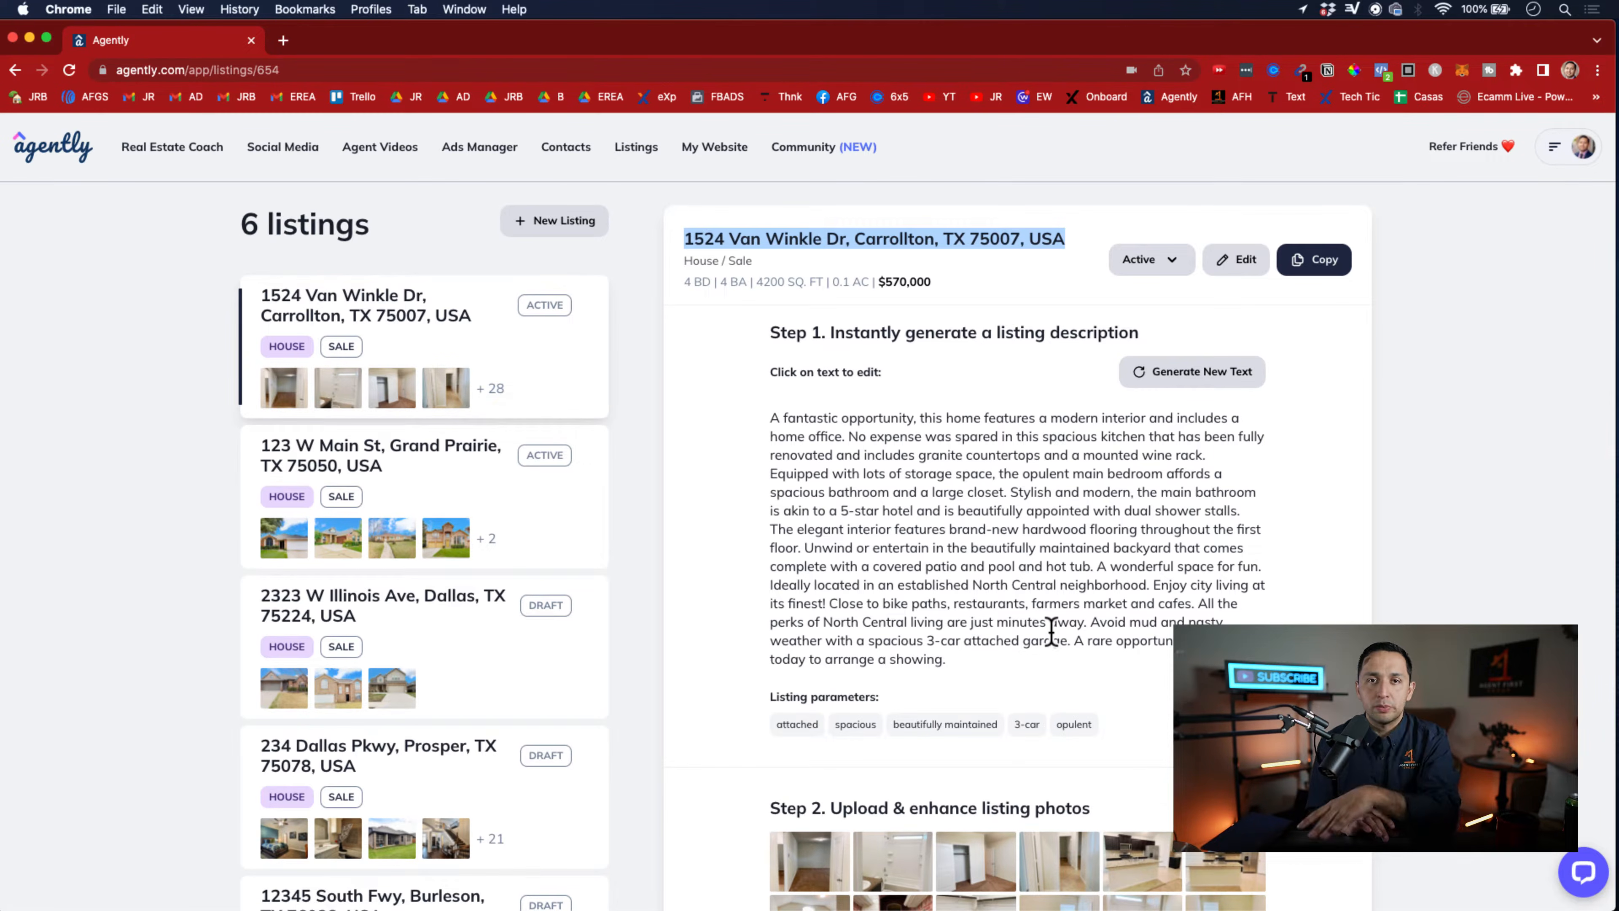
click(1177, 391)
click(1176, 371)
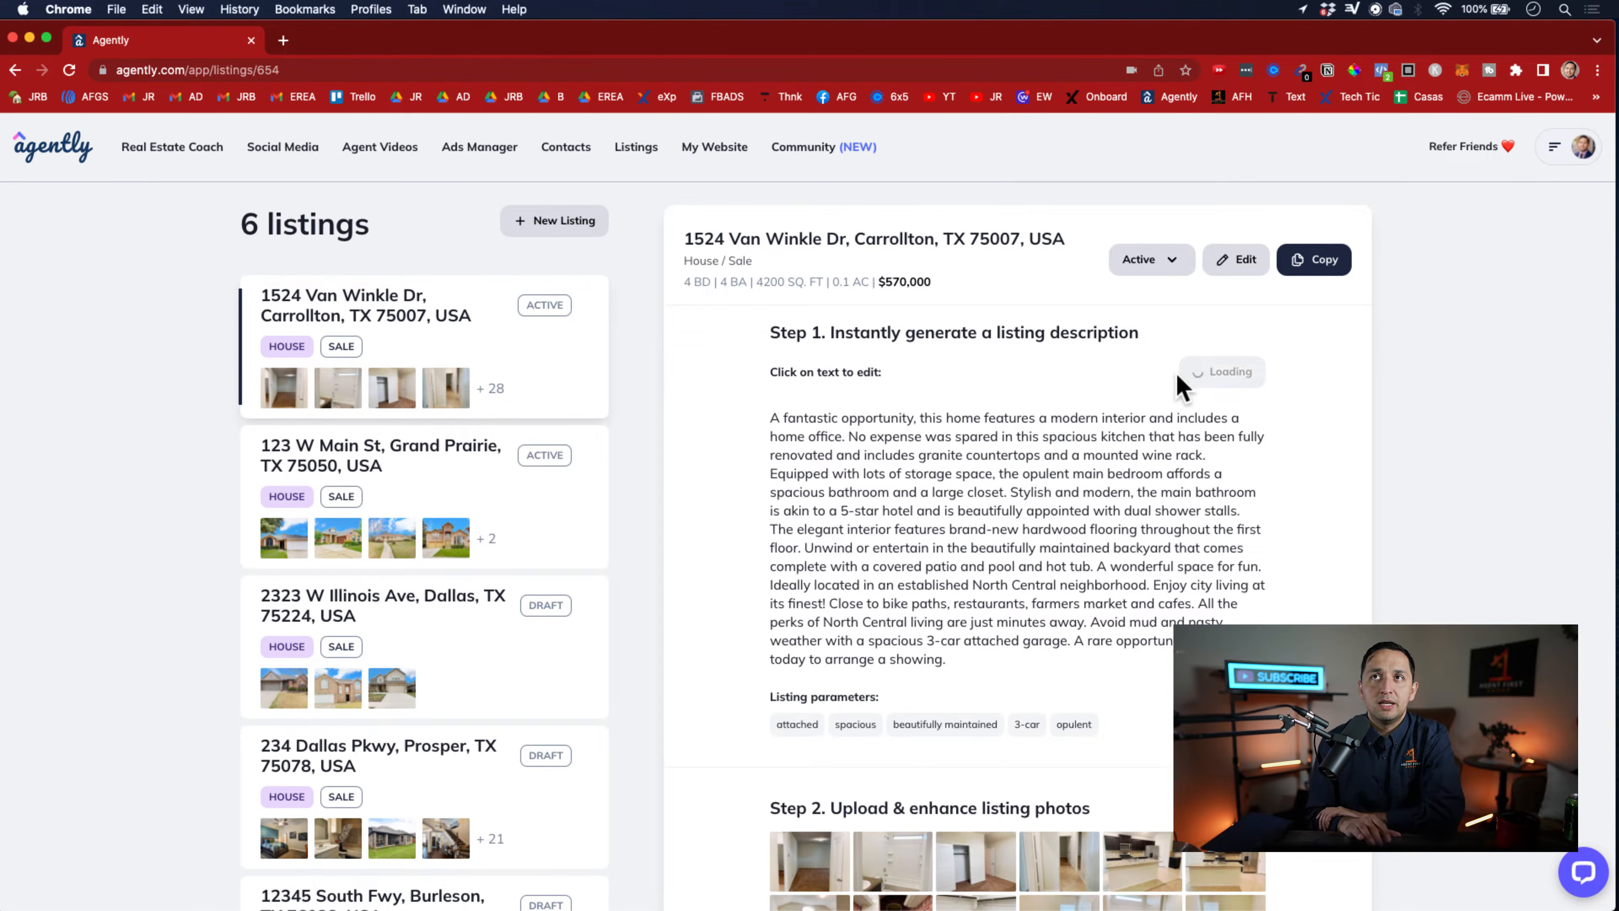
Clear the Carrollton listing's whole description and generate a fresh one in its place
triple_click(954, 565)
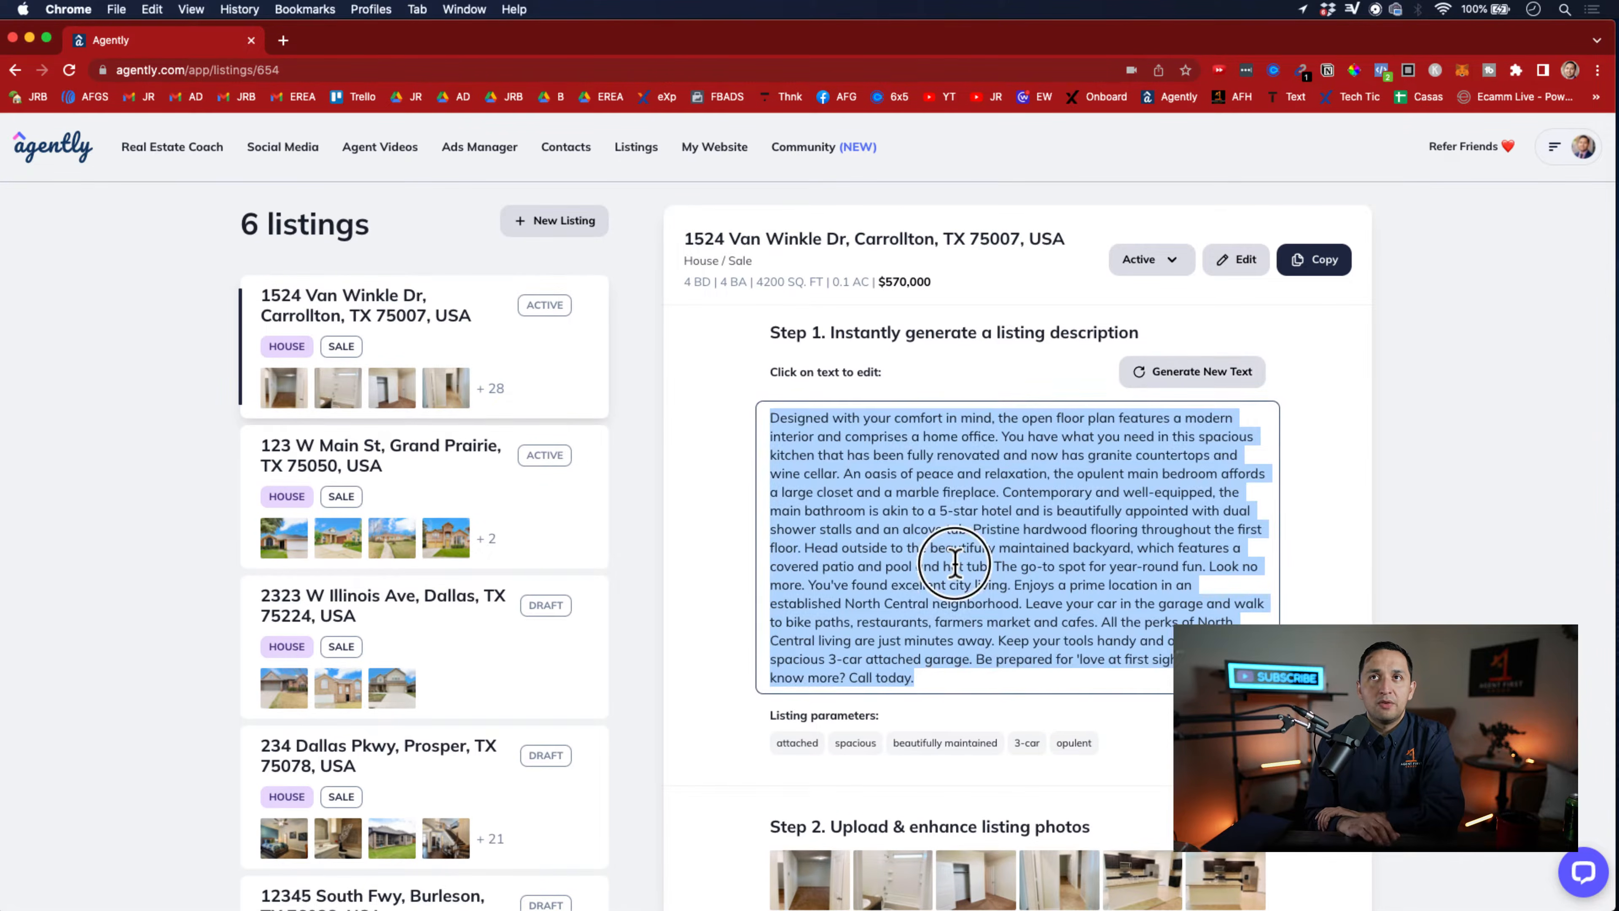
key(BackSpace)
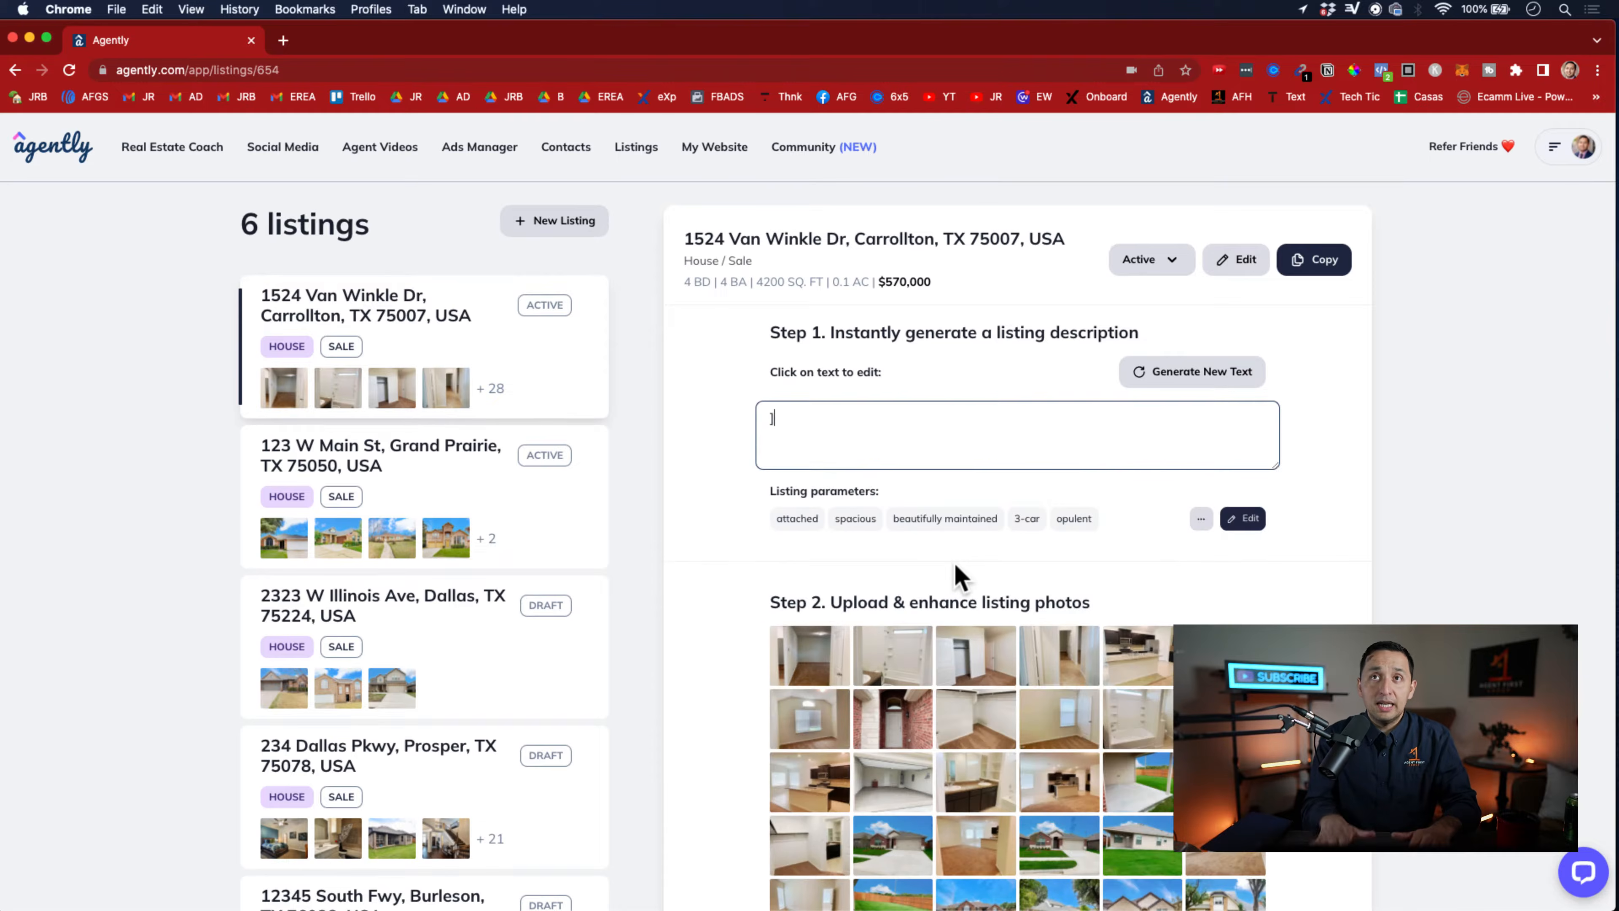
click(1219, 385)
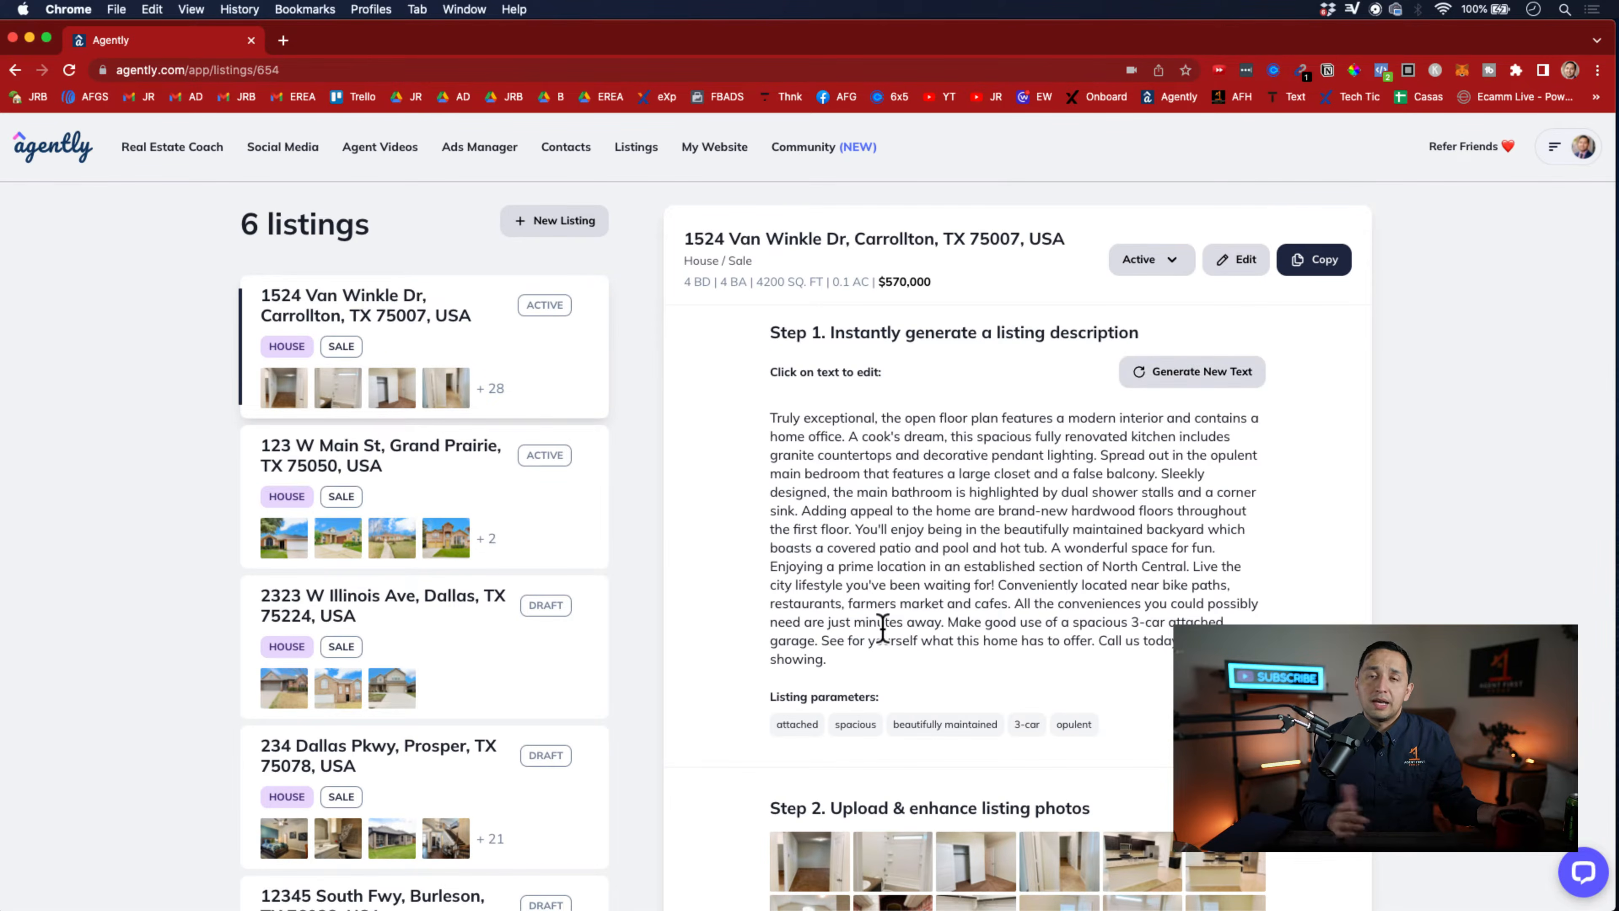
Highlight the entire generated listing description and copy the Carrollton listing
click(882, 630)
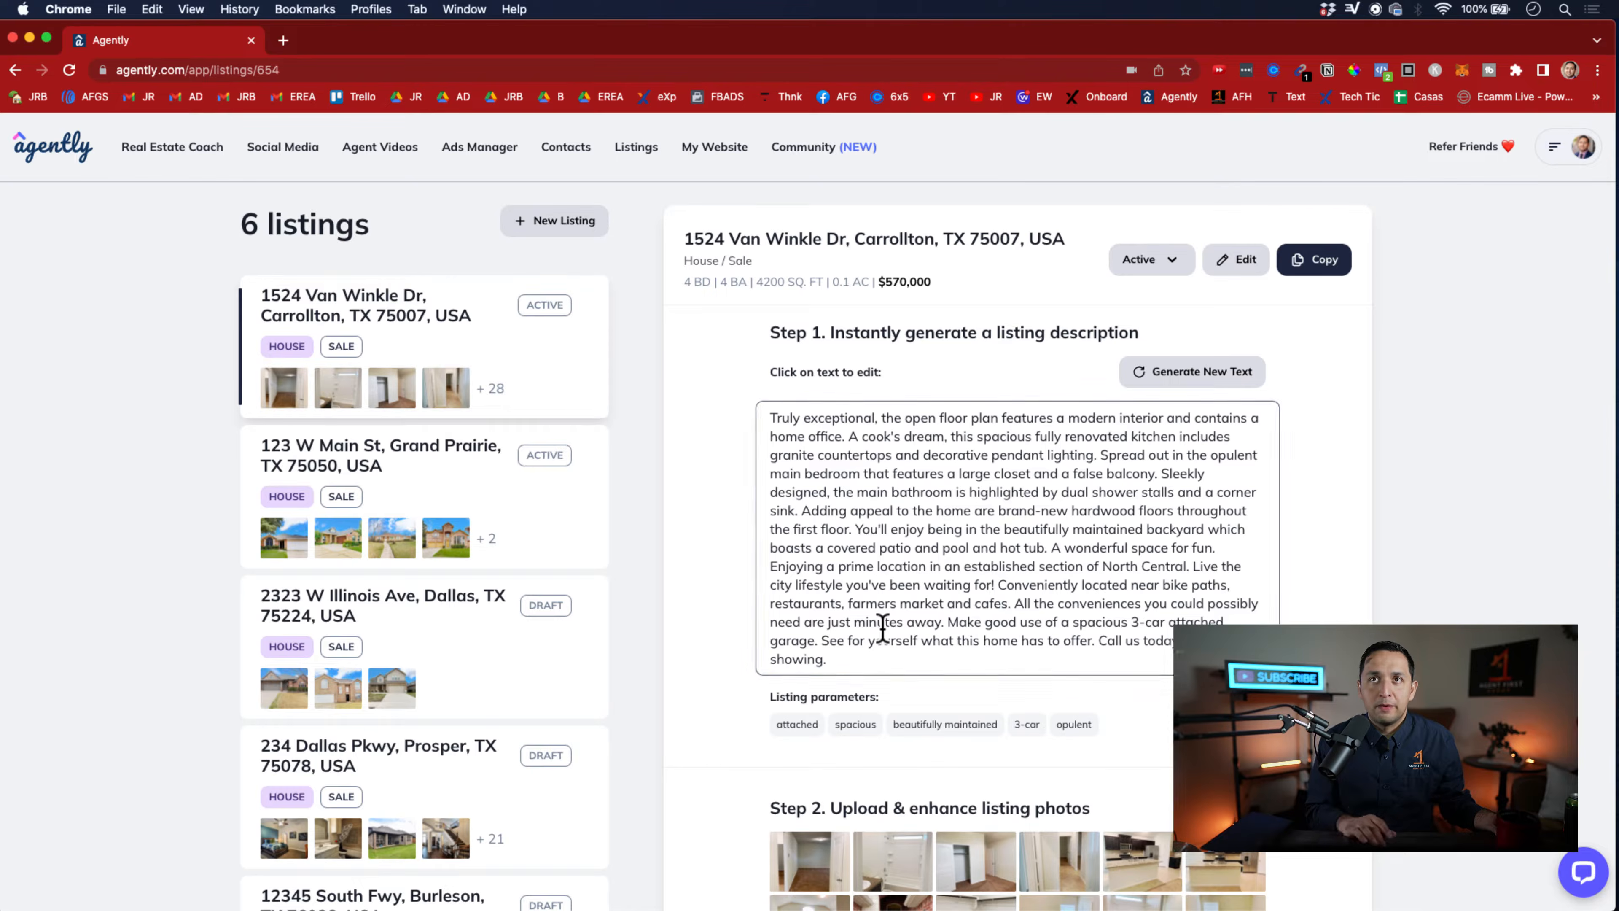
key(super+a)
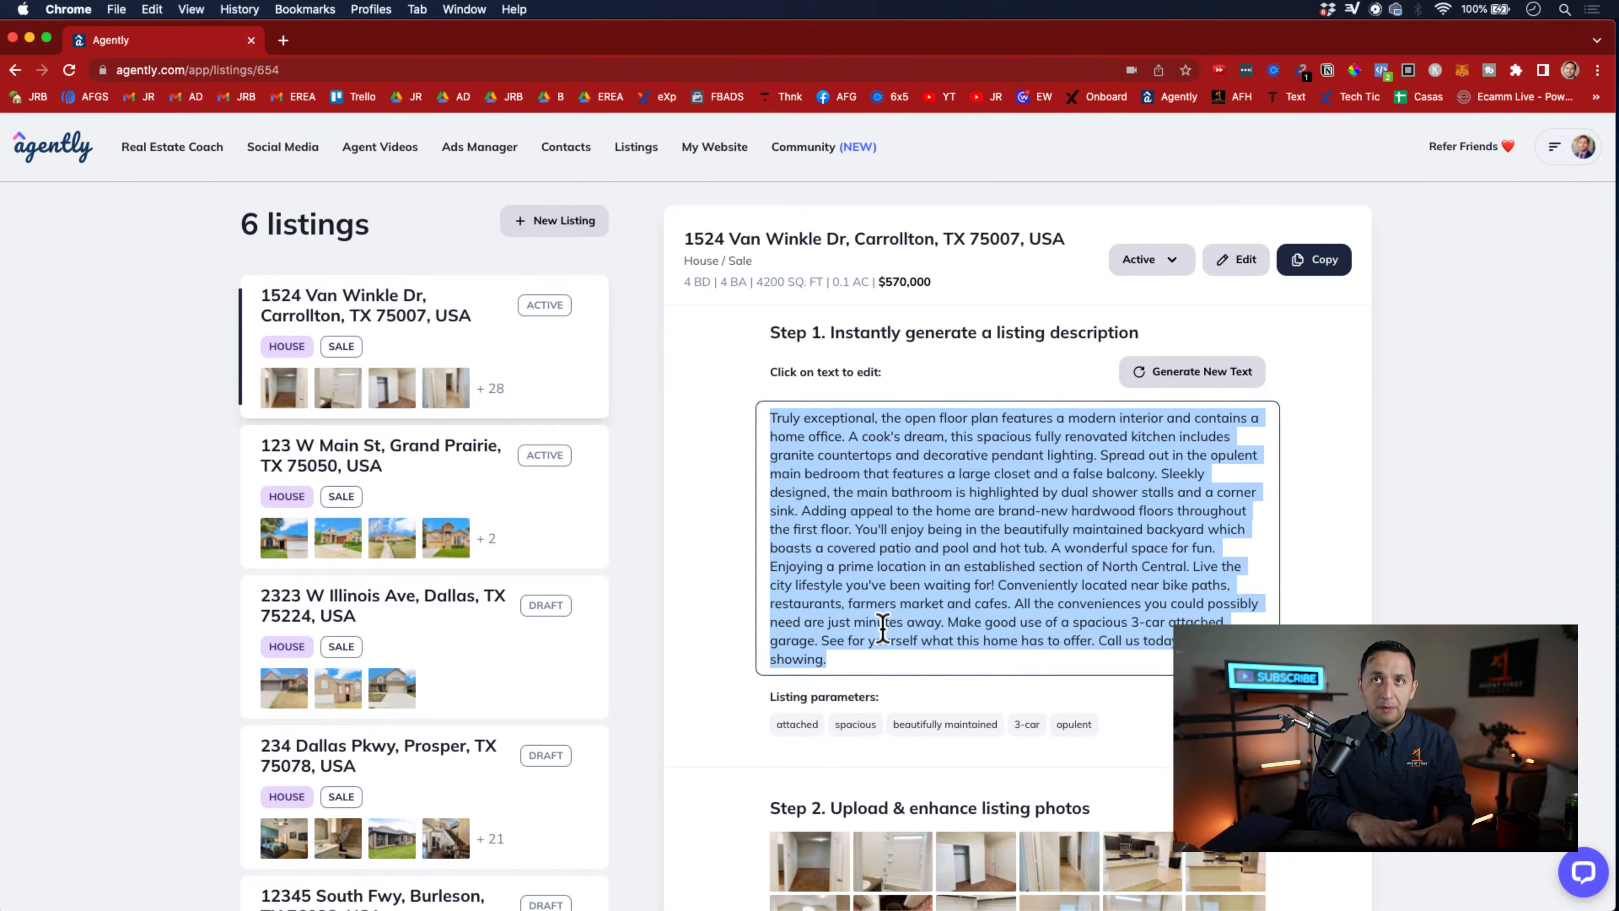
click(1379, 571)
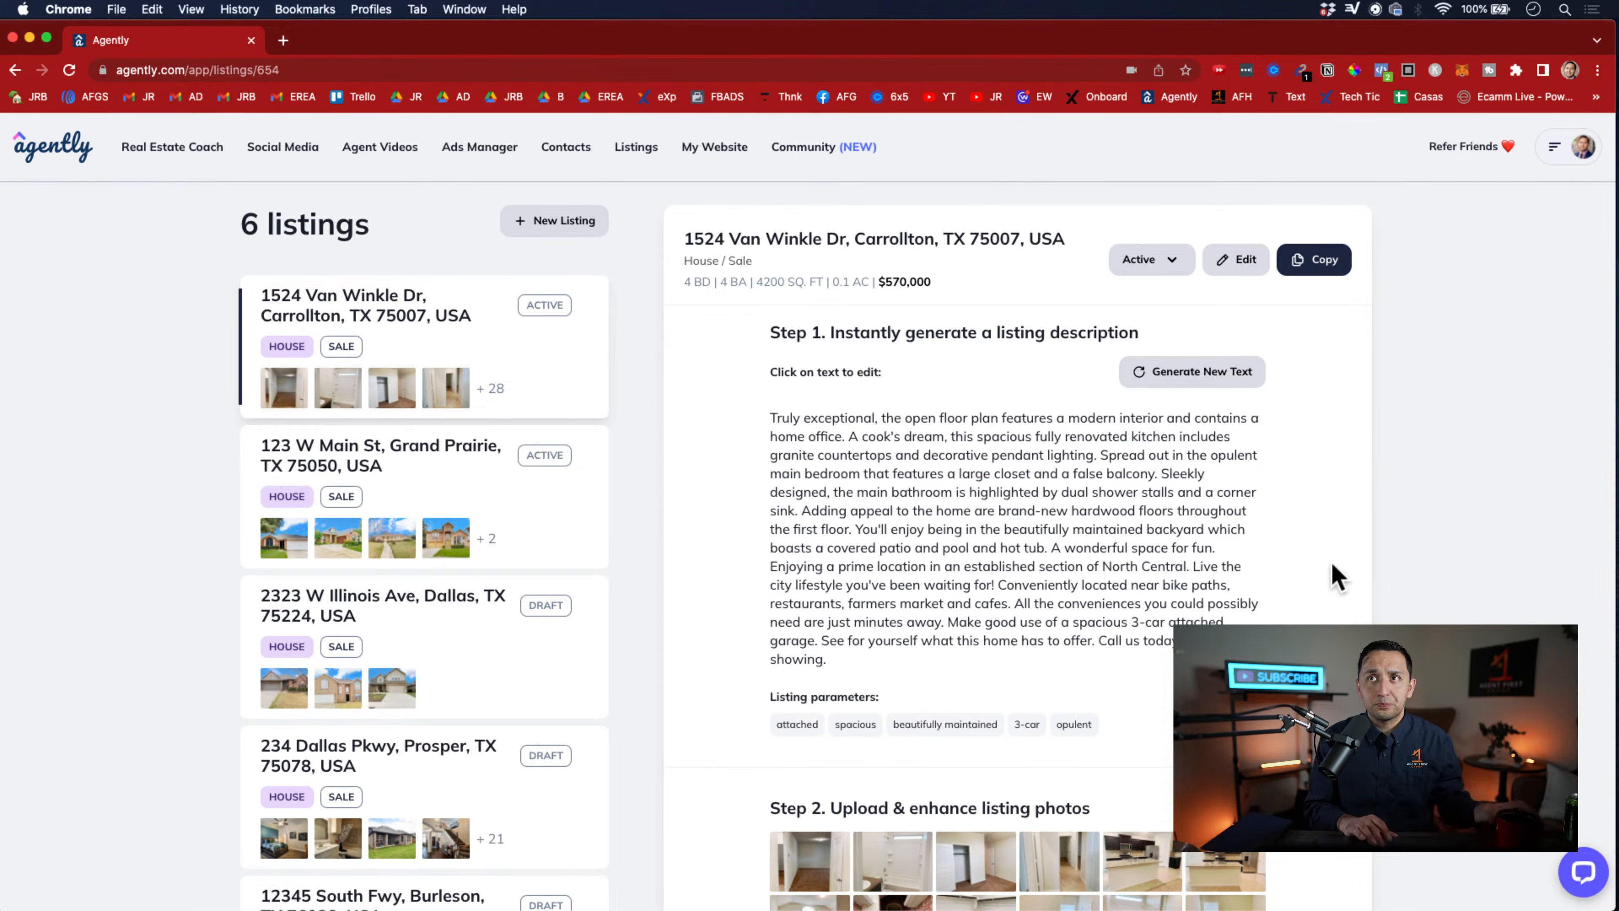
click(1326, 260)
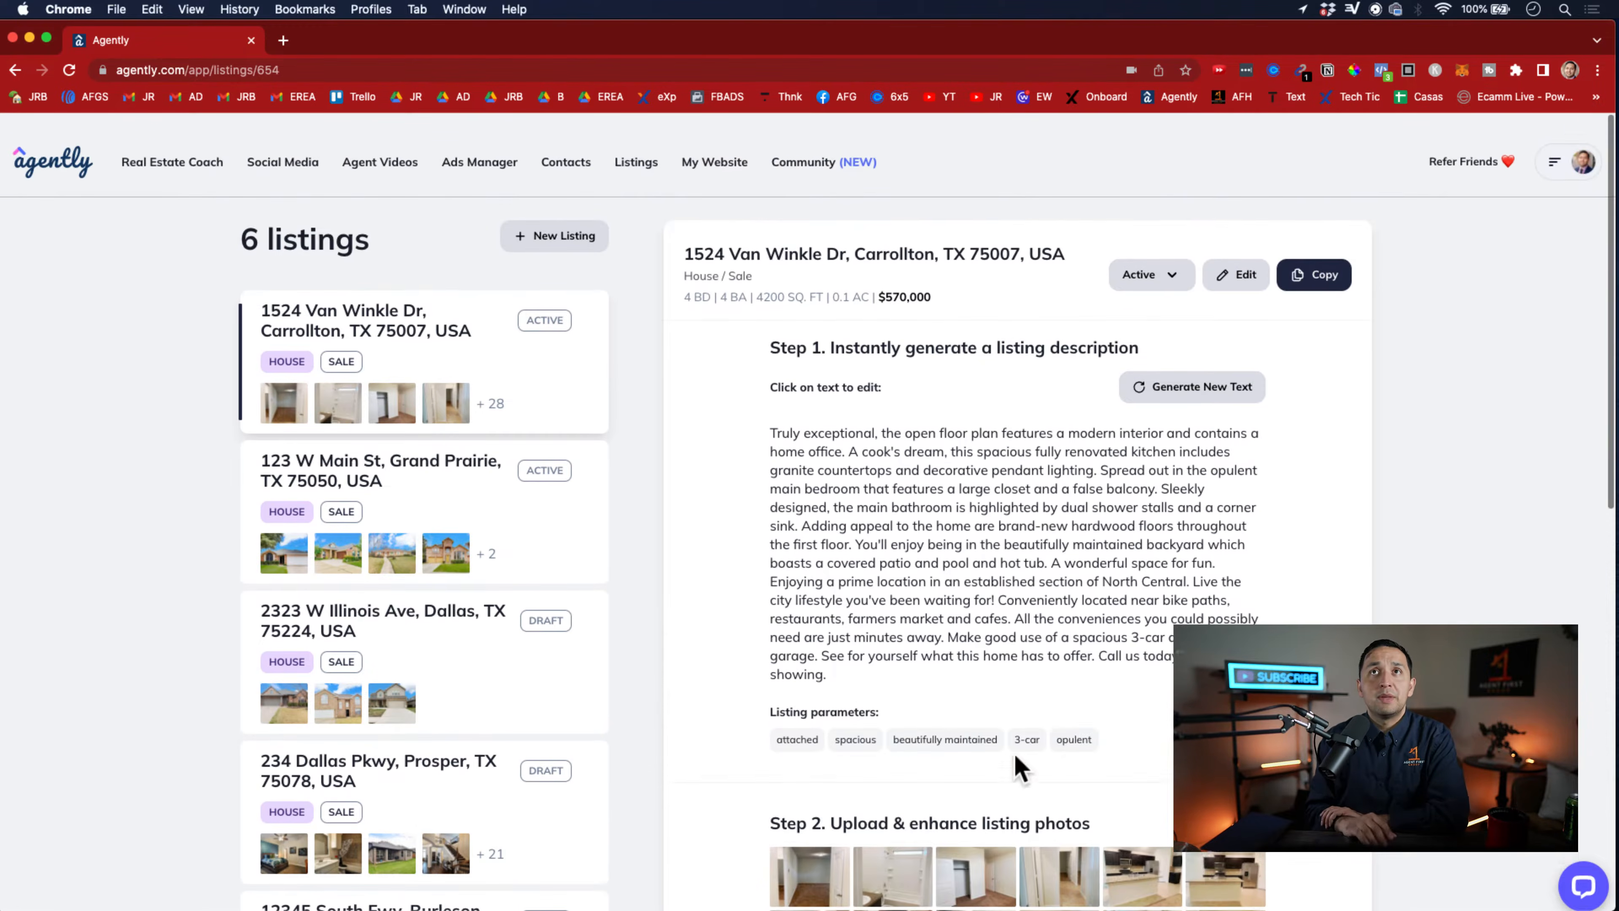
Look through the listing's description, its parameters and the photos under the upload and enhance step
scroll(926, 622, up, 1)
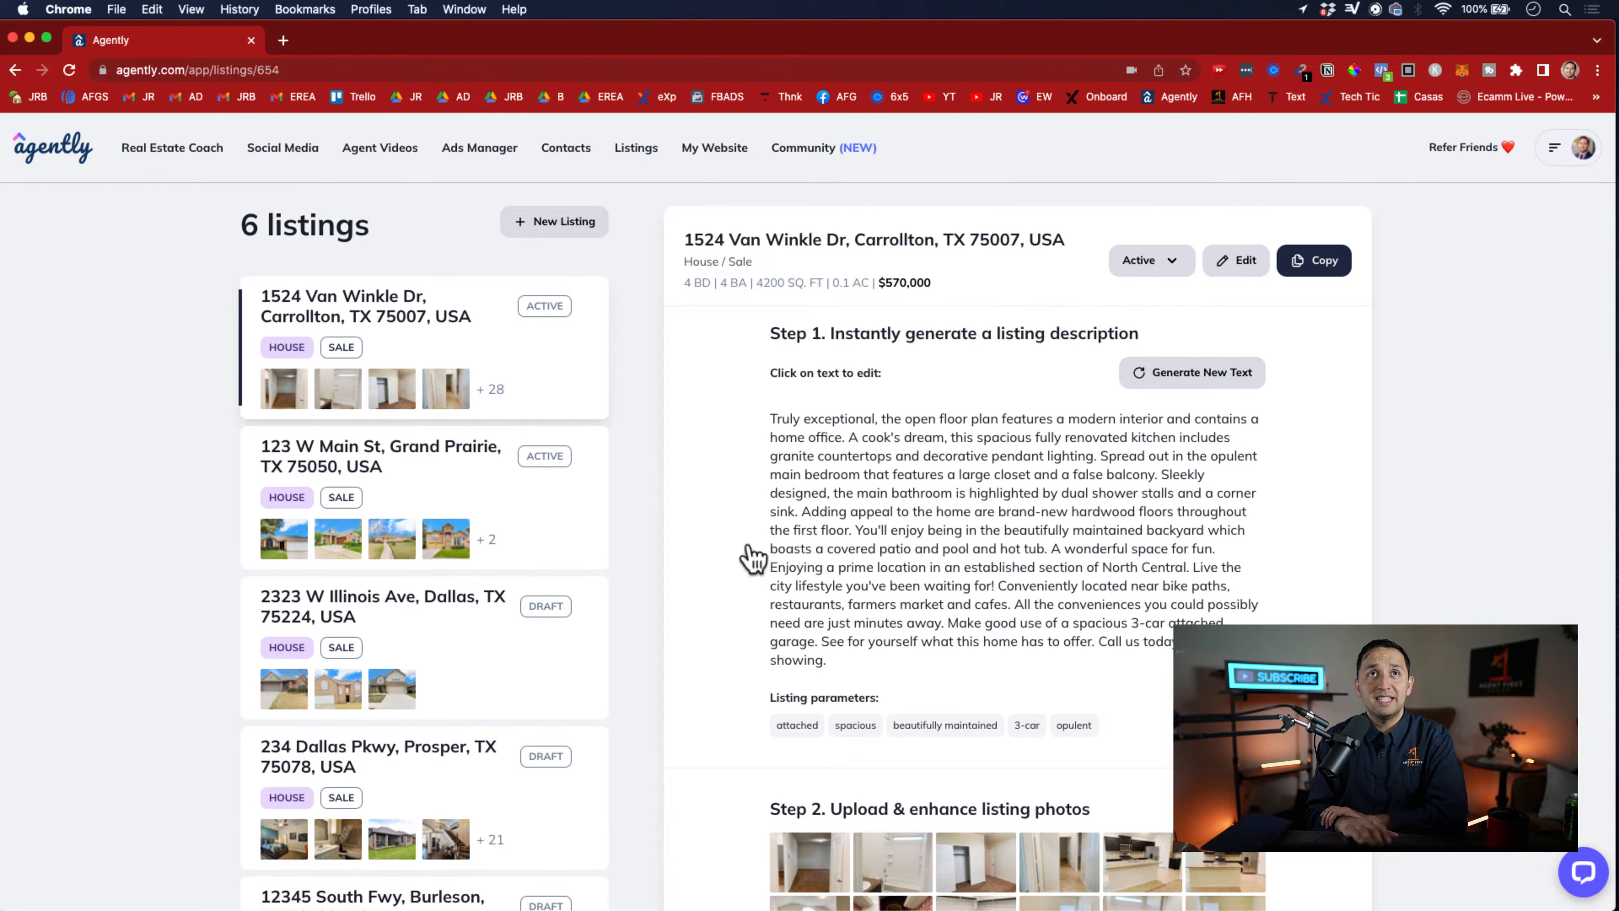
scroll(751, 554, down, 5)
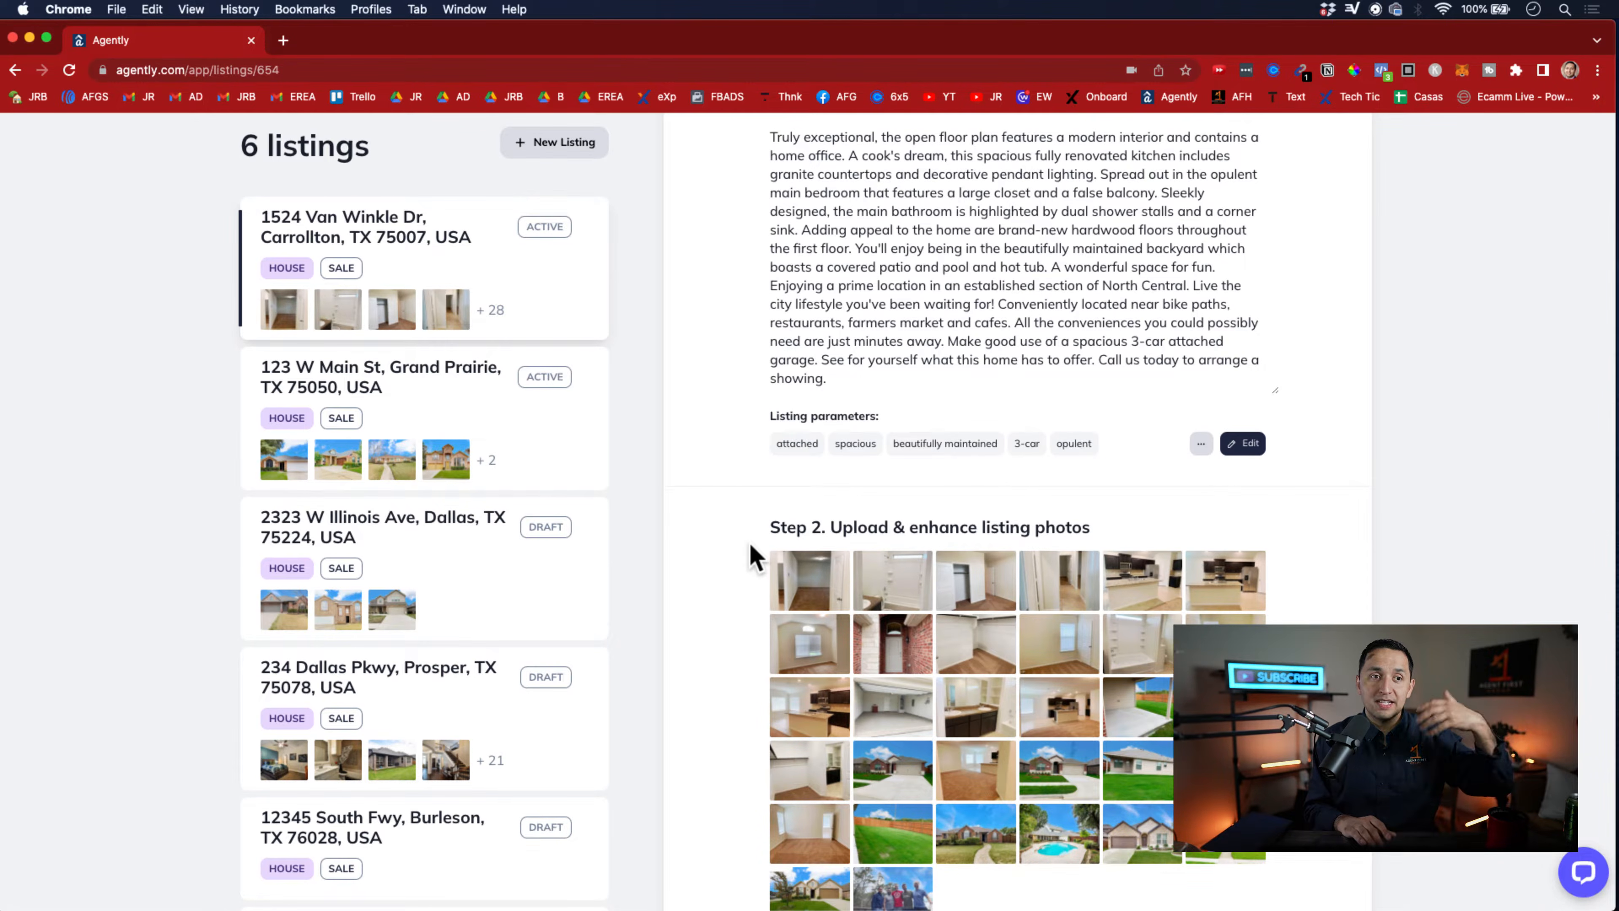
scroll(754, 557, up, 5)
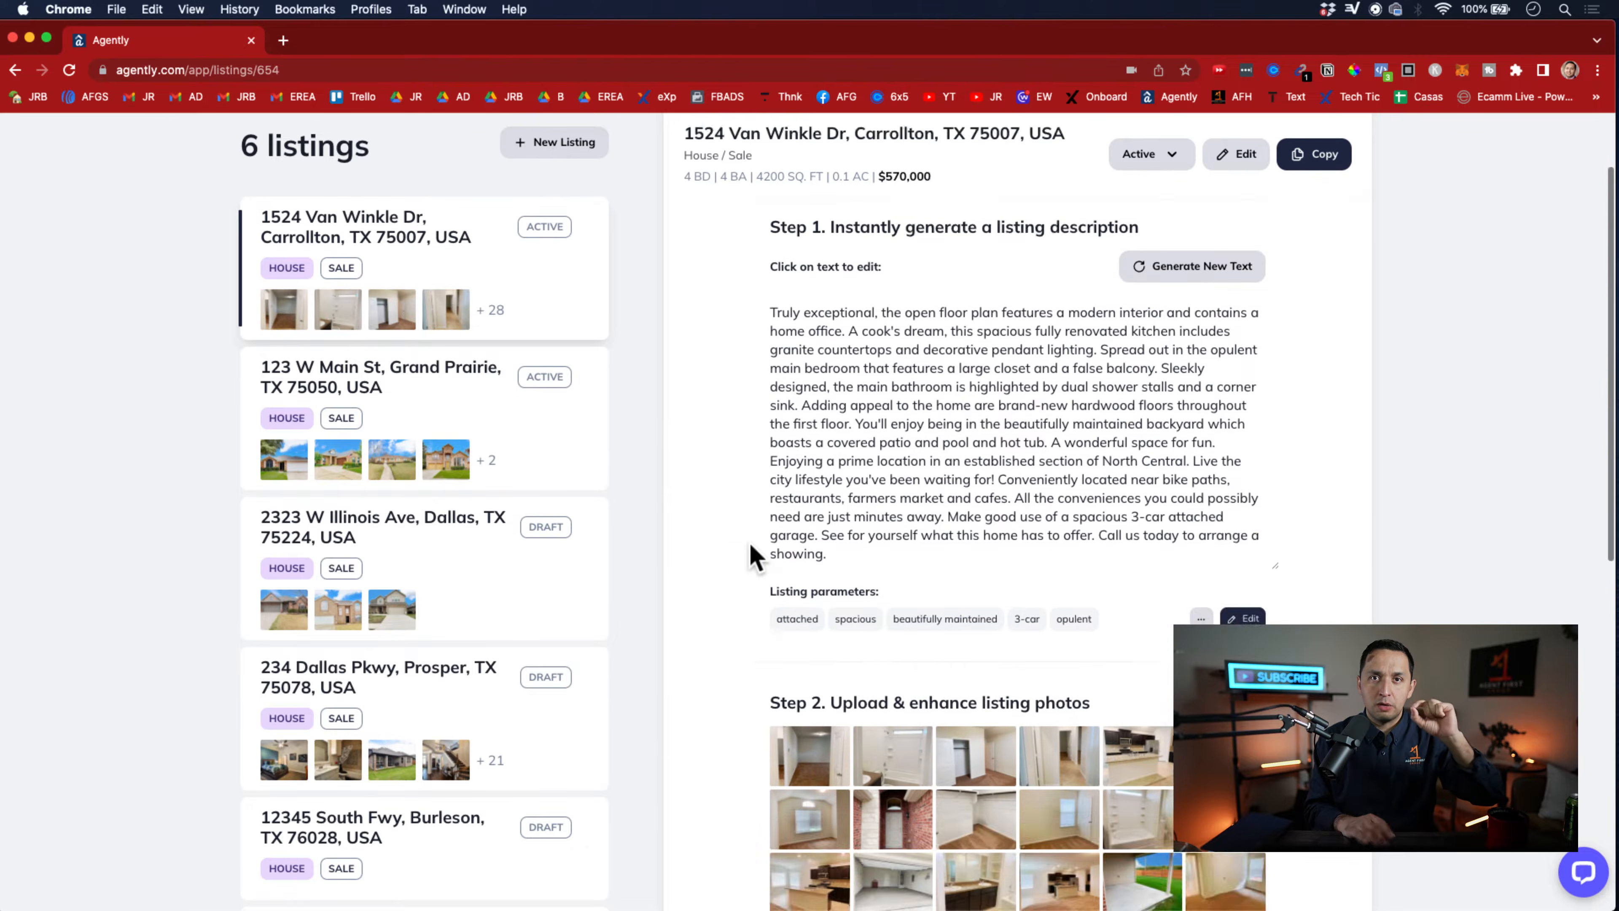
scroll(753, 557, down, 6)
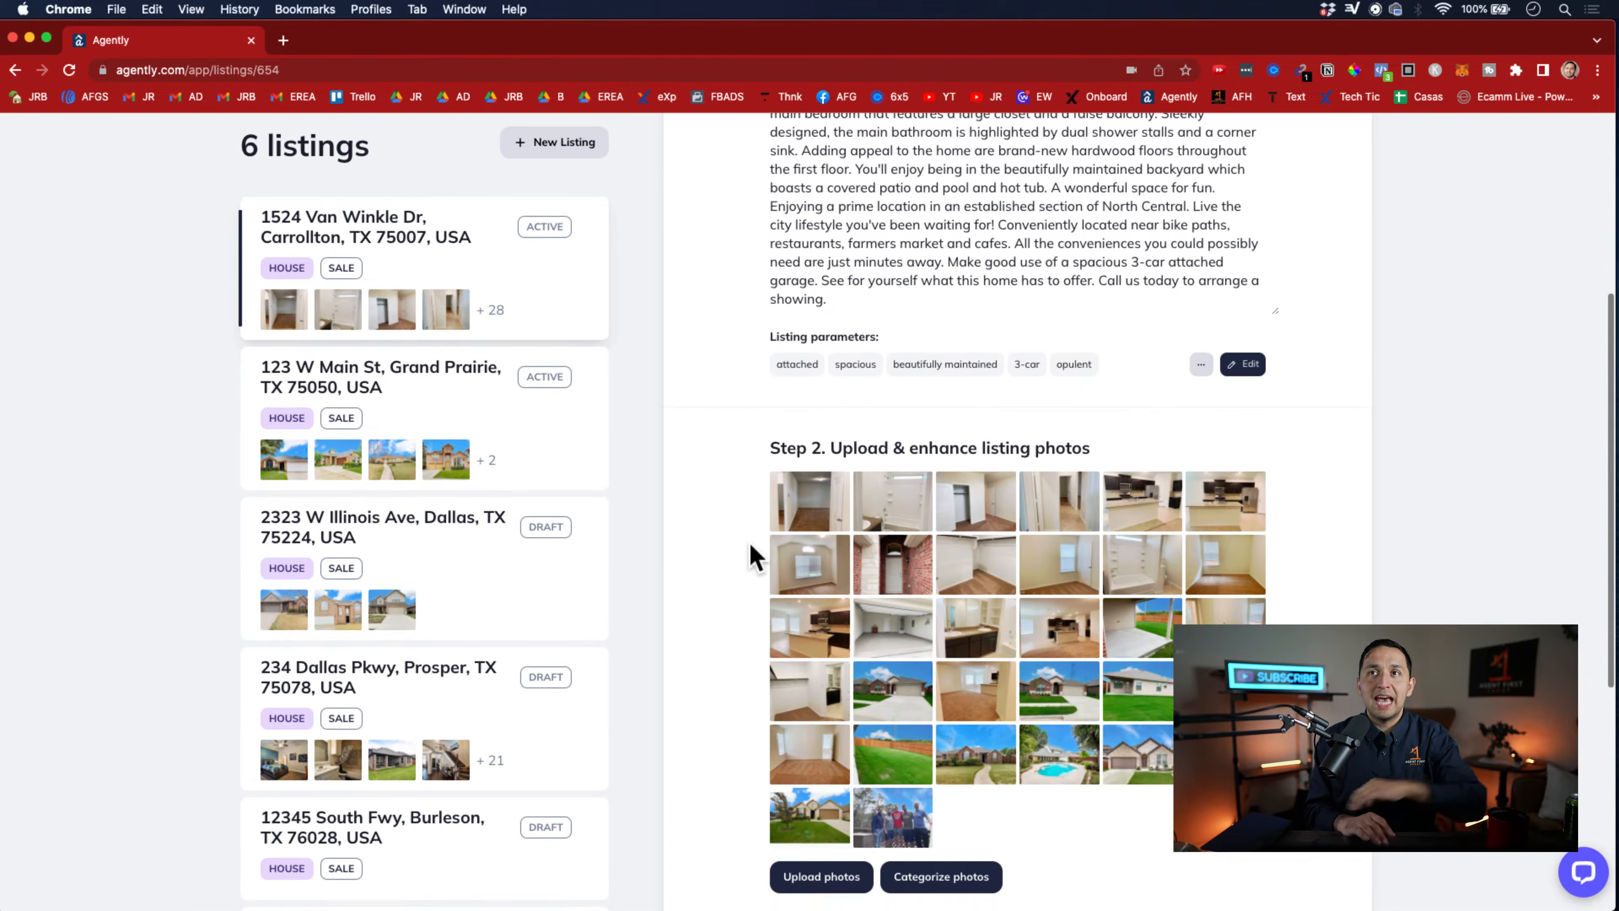
Open the photo categorization for the Carrollton listing and examine the photos assigned to the living areas and bedrooms
scroll(754, 557, down, 1)
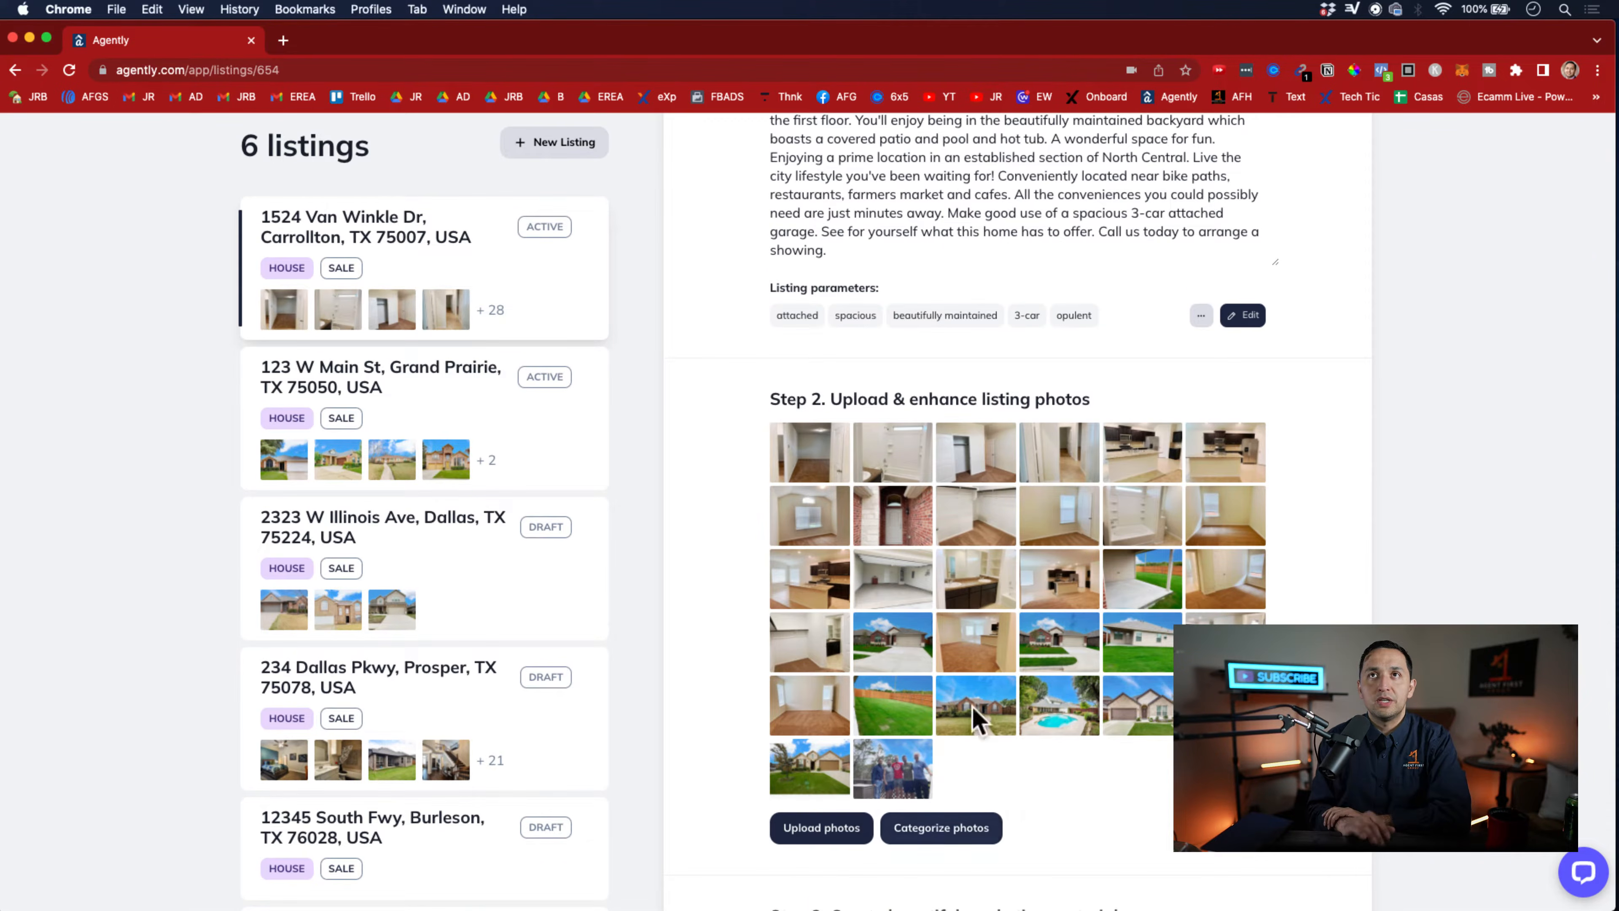
scroll(1013, 520, down, 4)
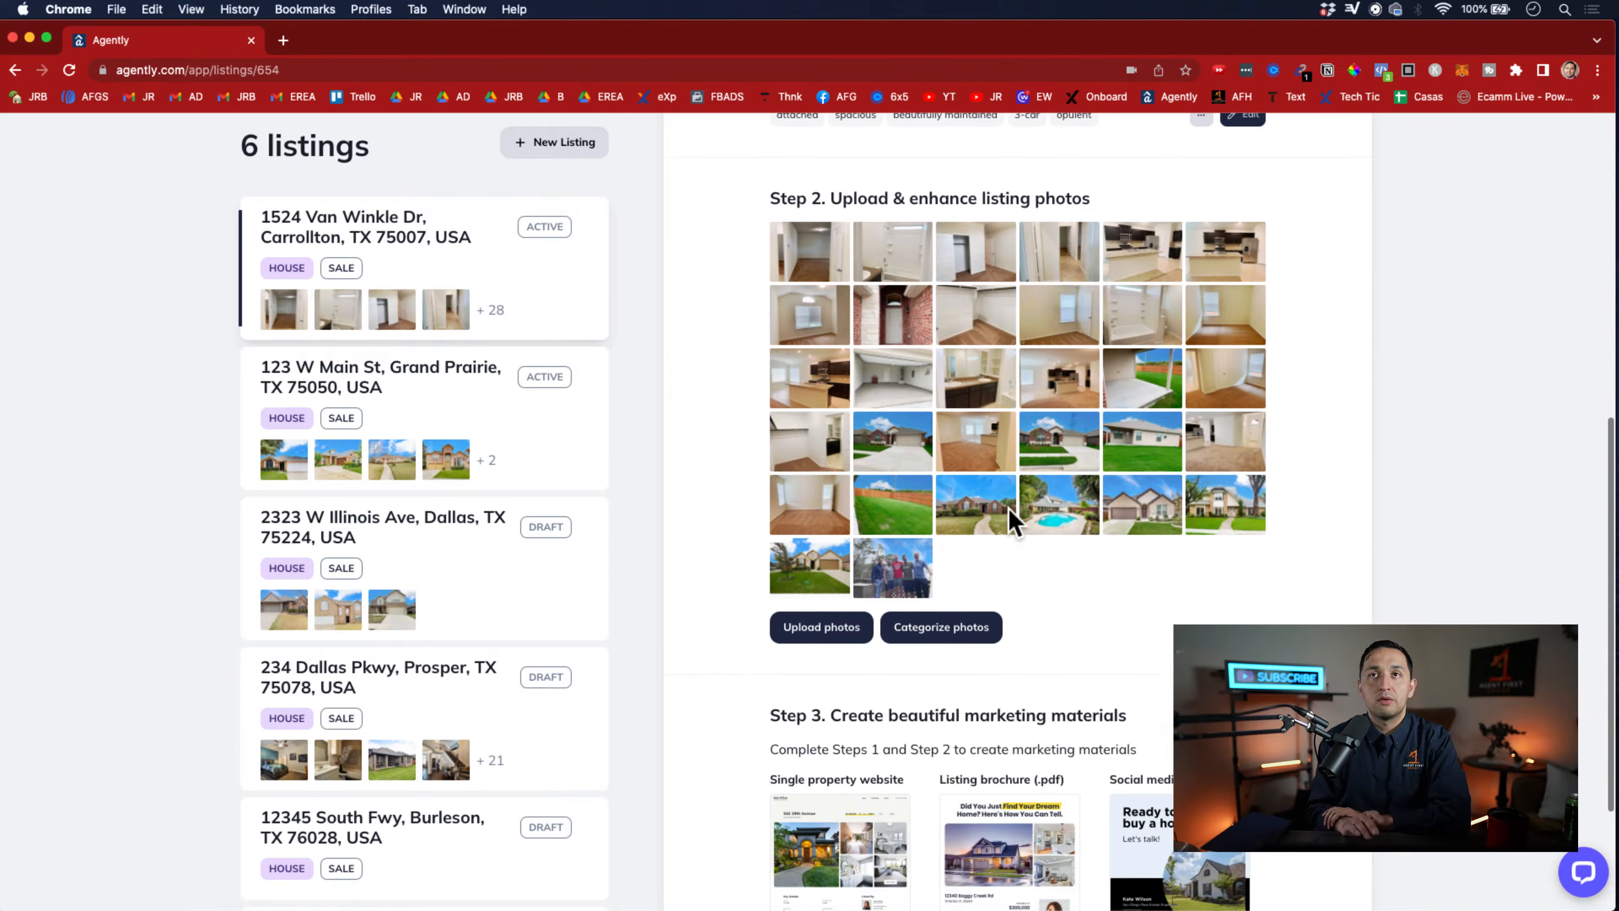
scroll(1014, 519, down, 2)
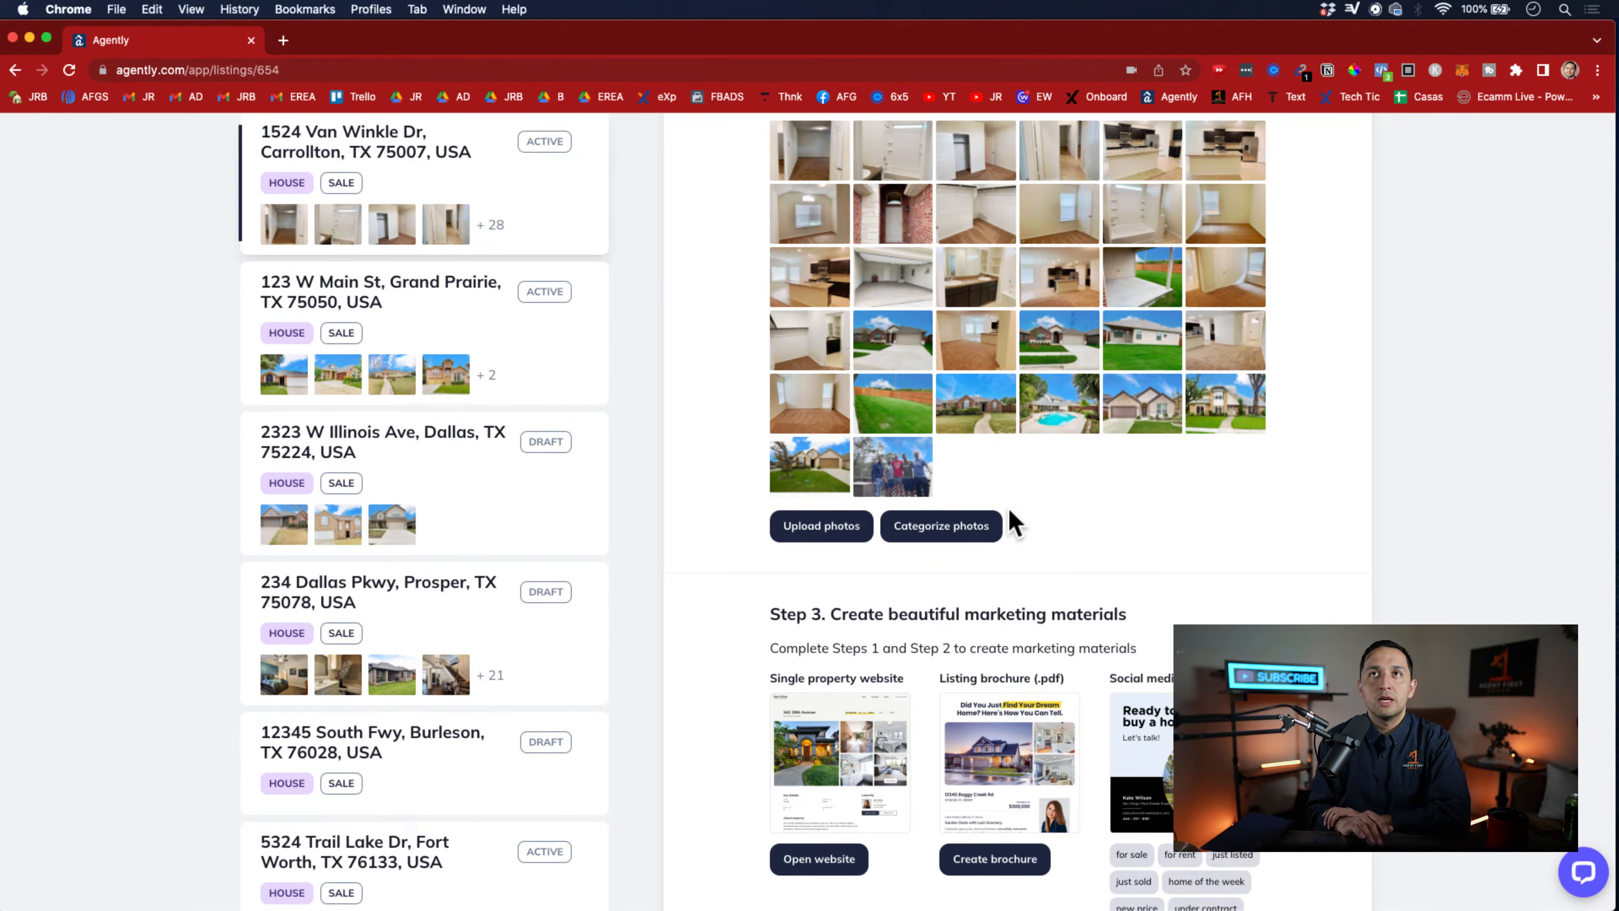
click(943, 528)
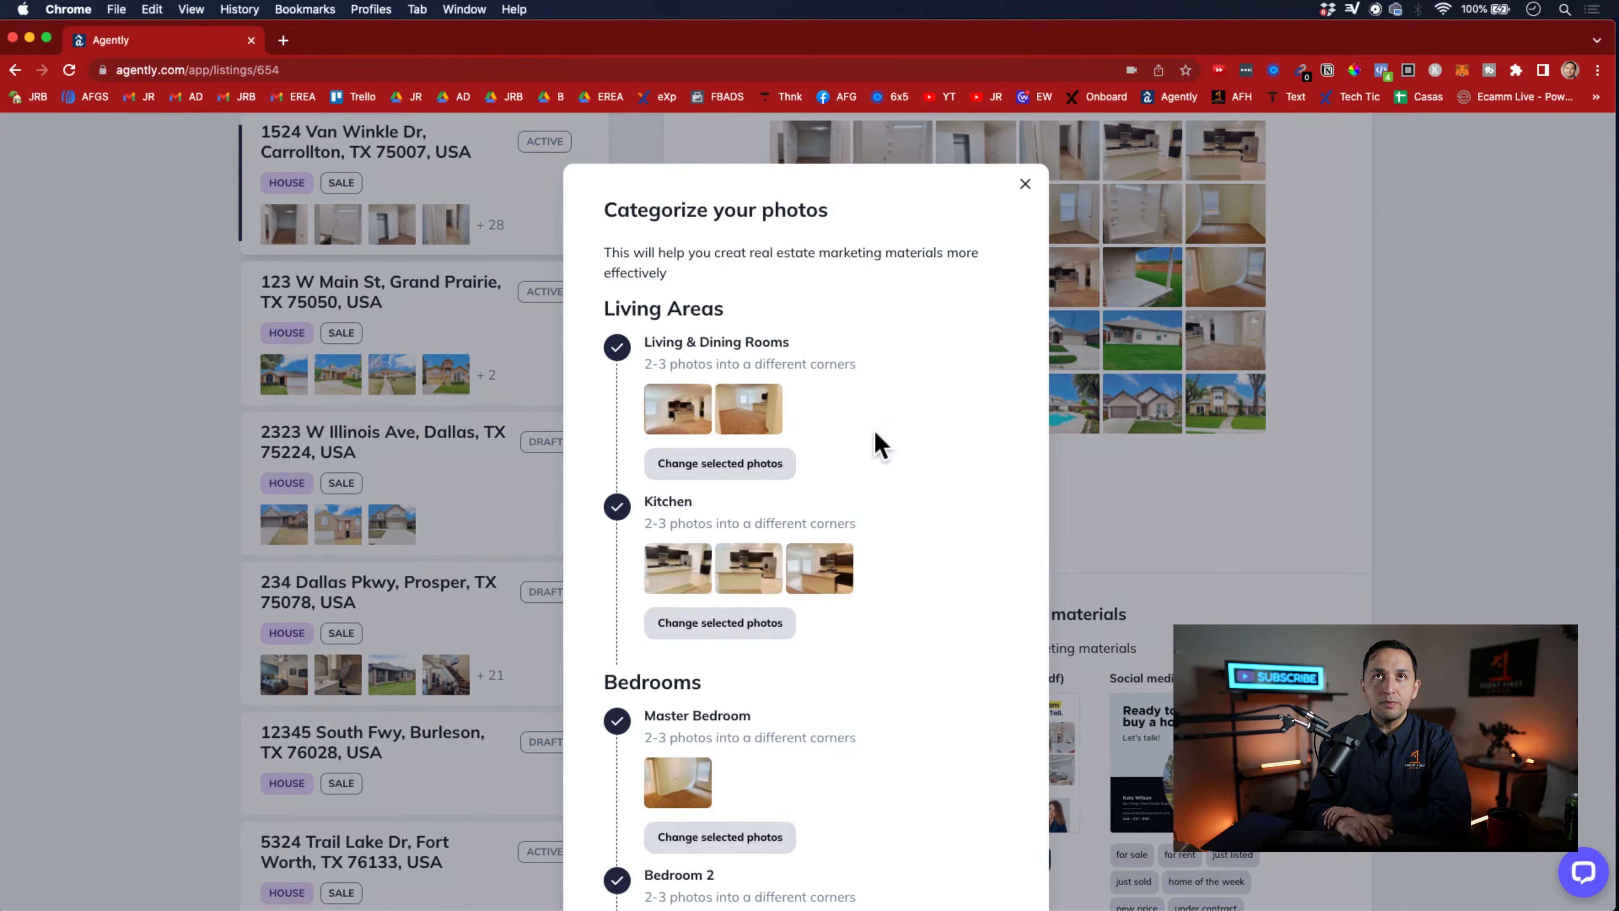
scroll(878, 443, down, 4)
scroll(878, 442, up, 4)
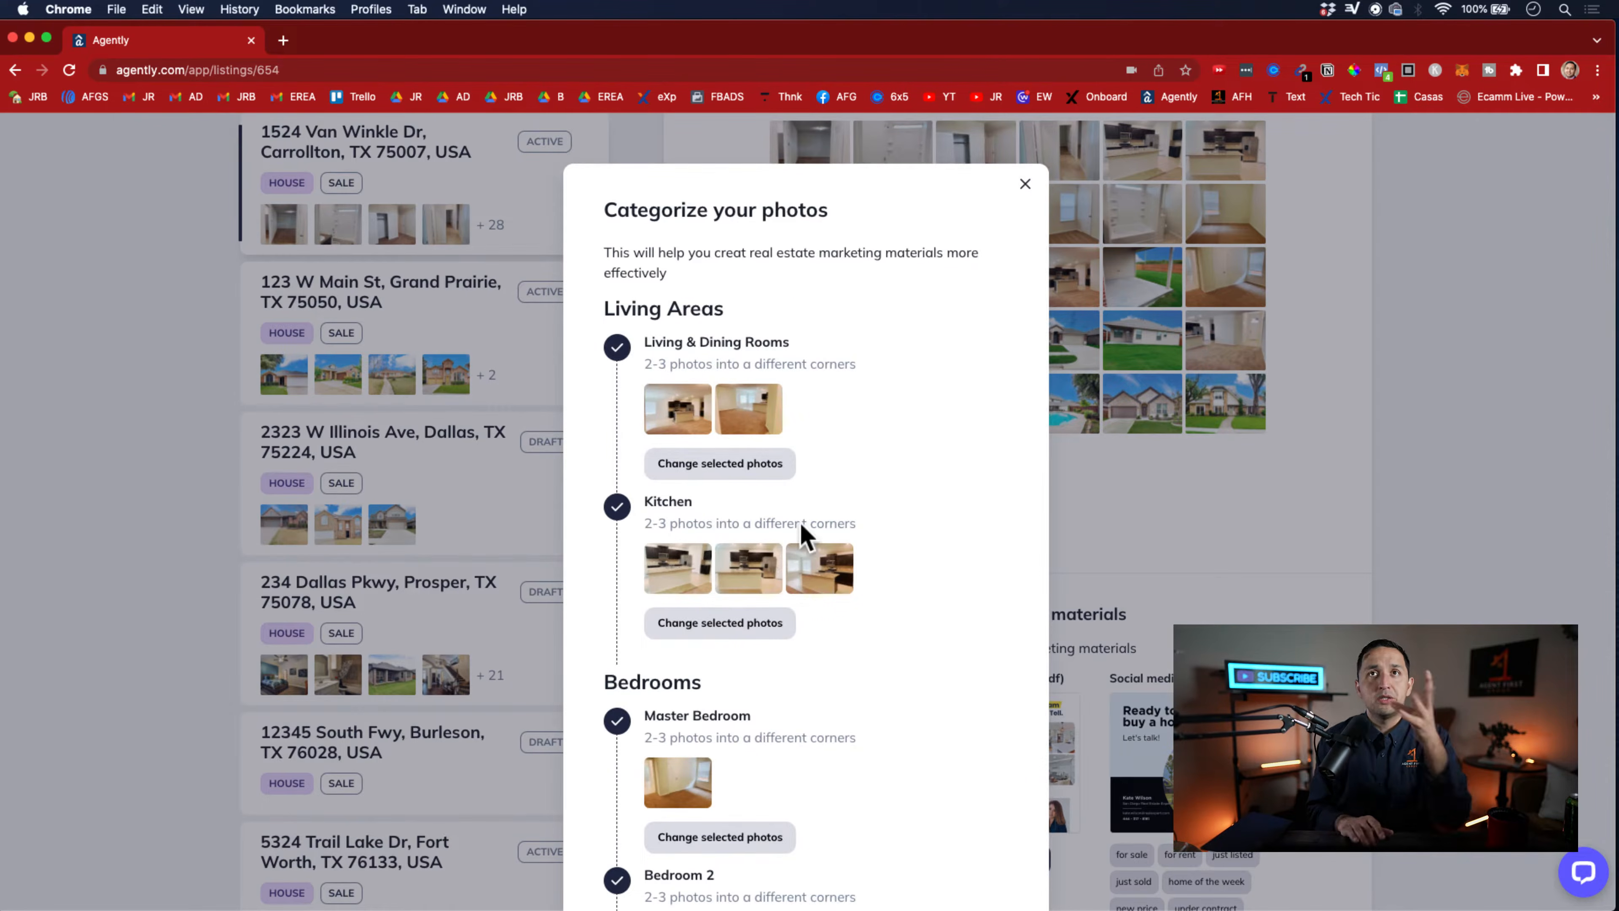
scroll(800, 408, down, 5)
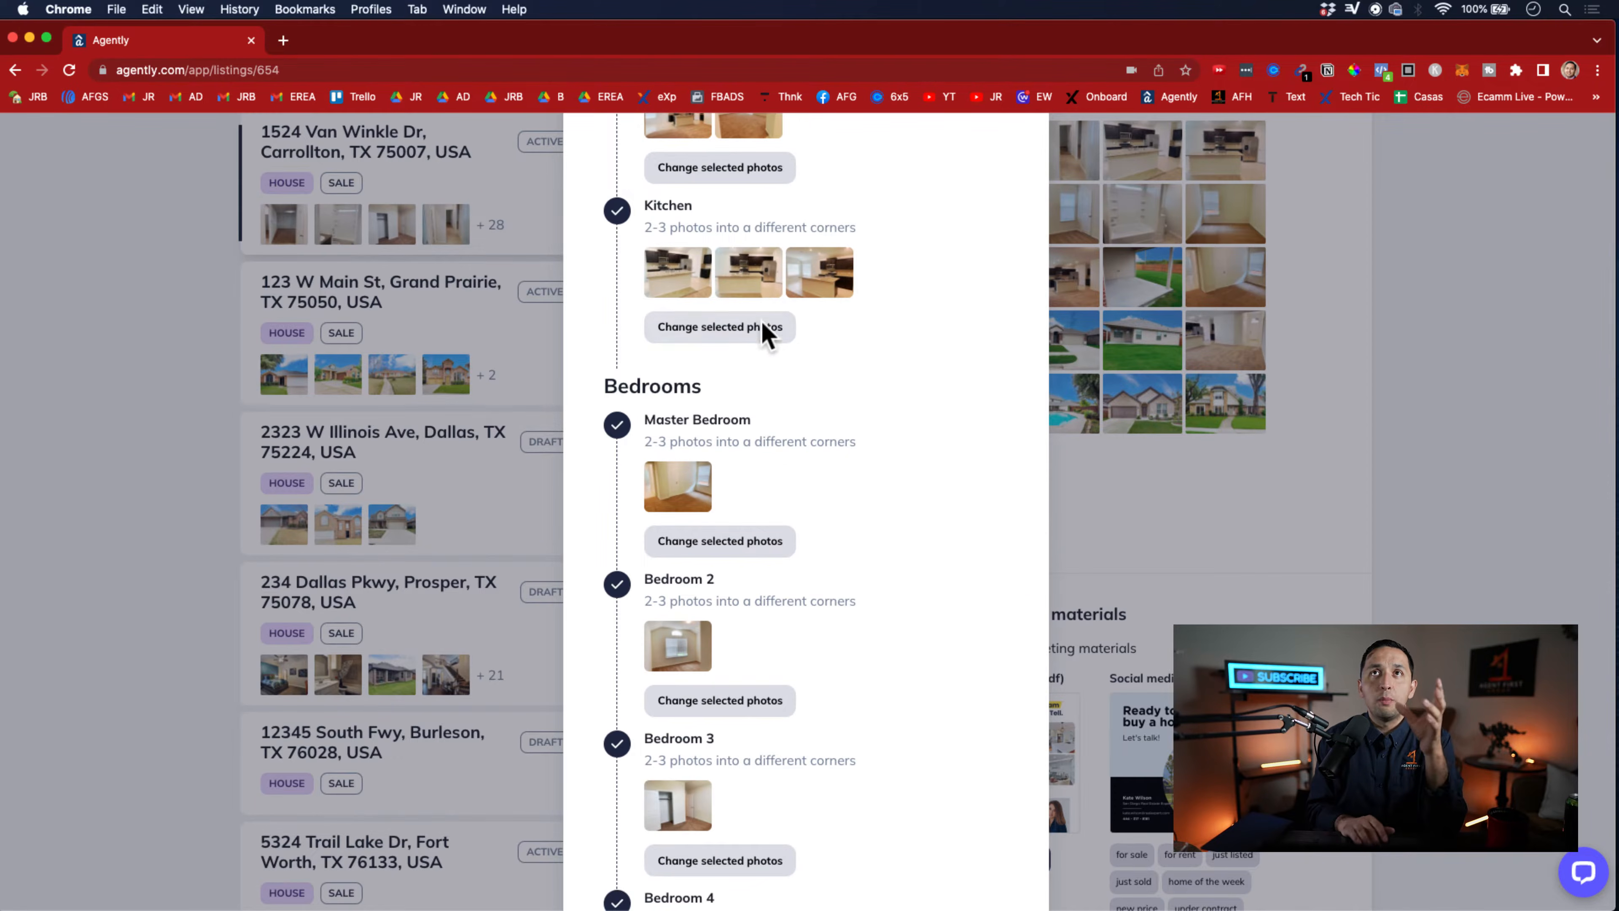
scroll(762, 332, down, 2)
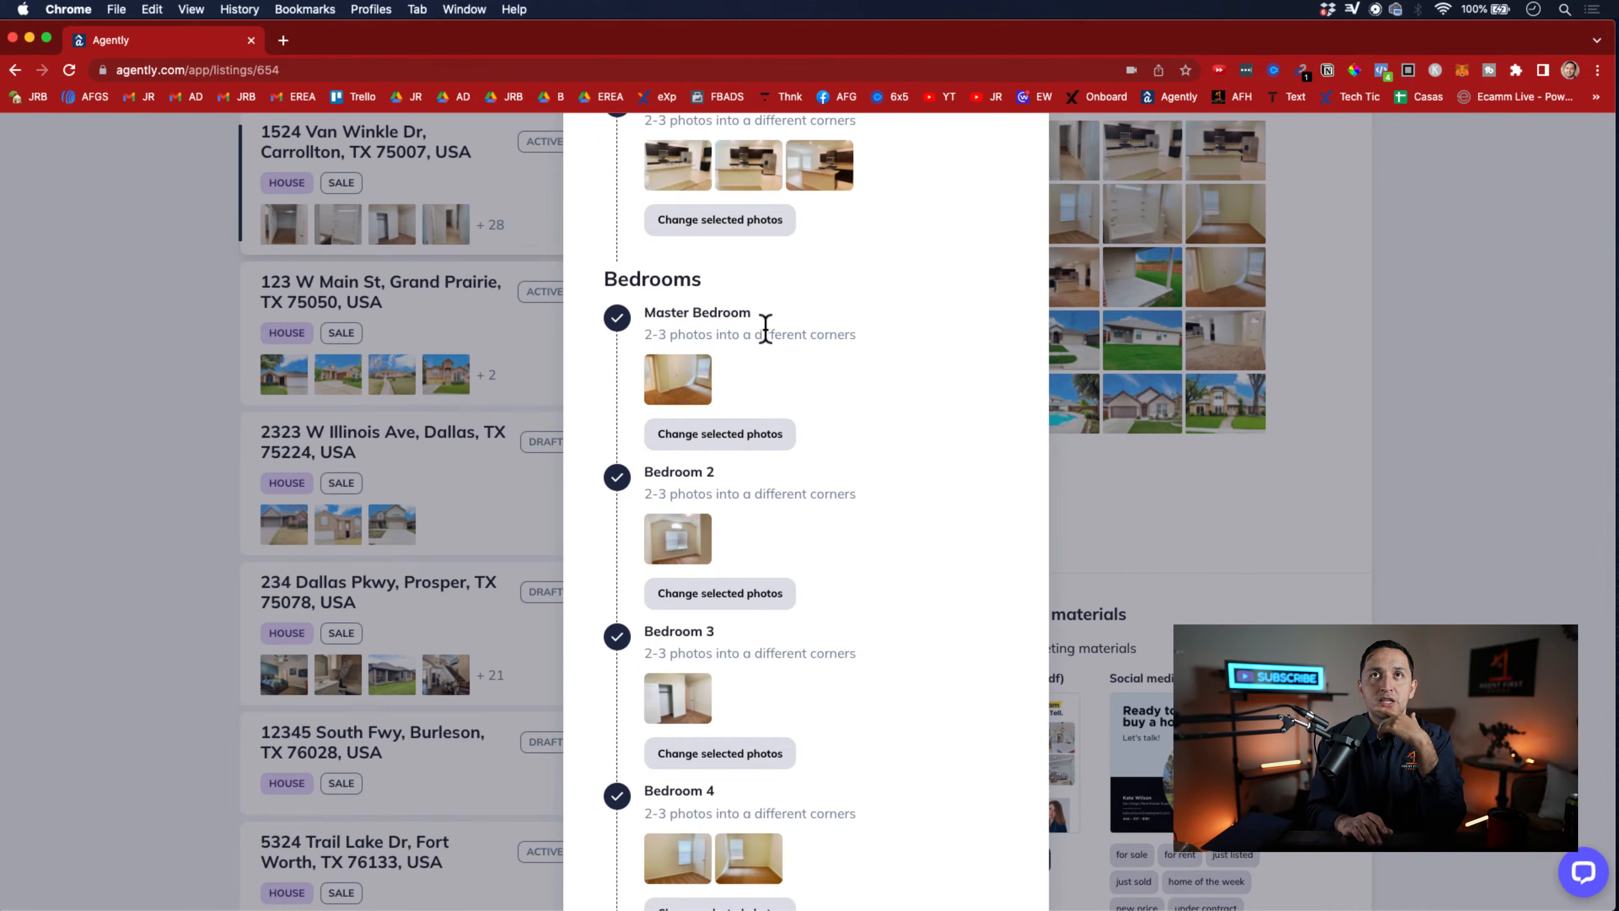
scroll(763, 327, down, 1)
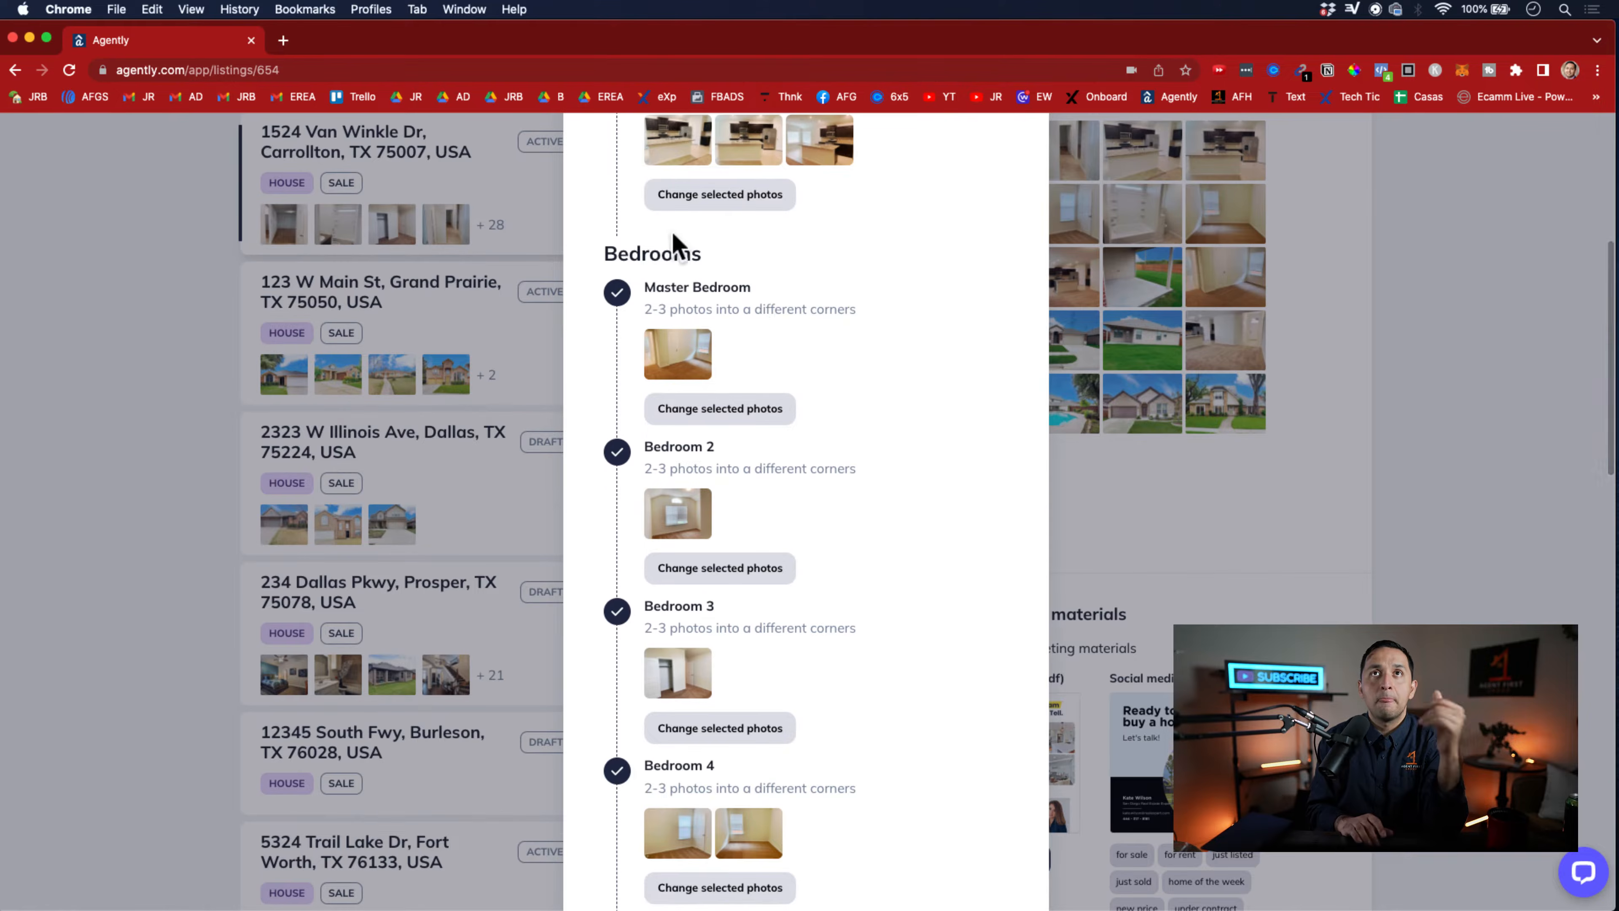
scroll(730, 283, down, 1)
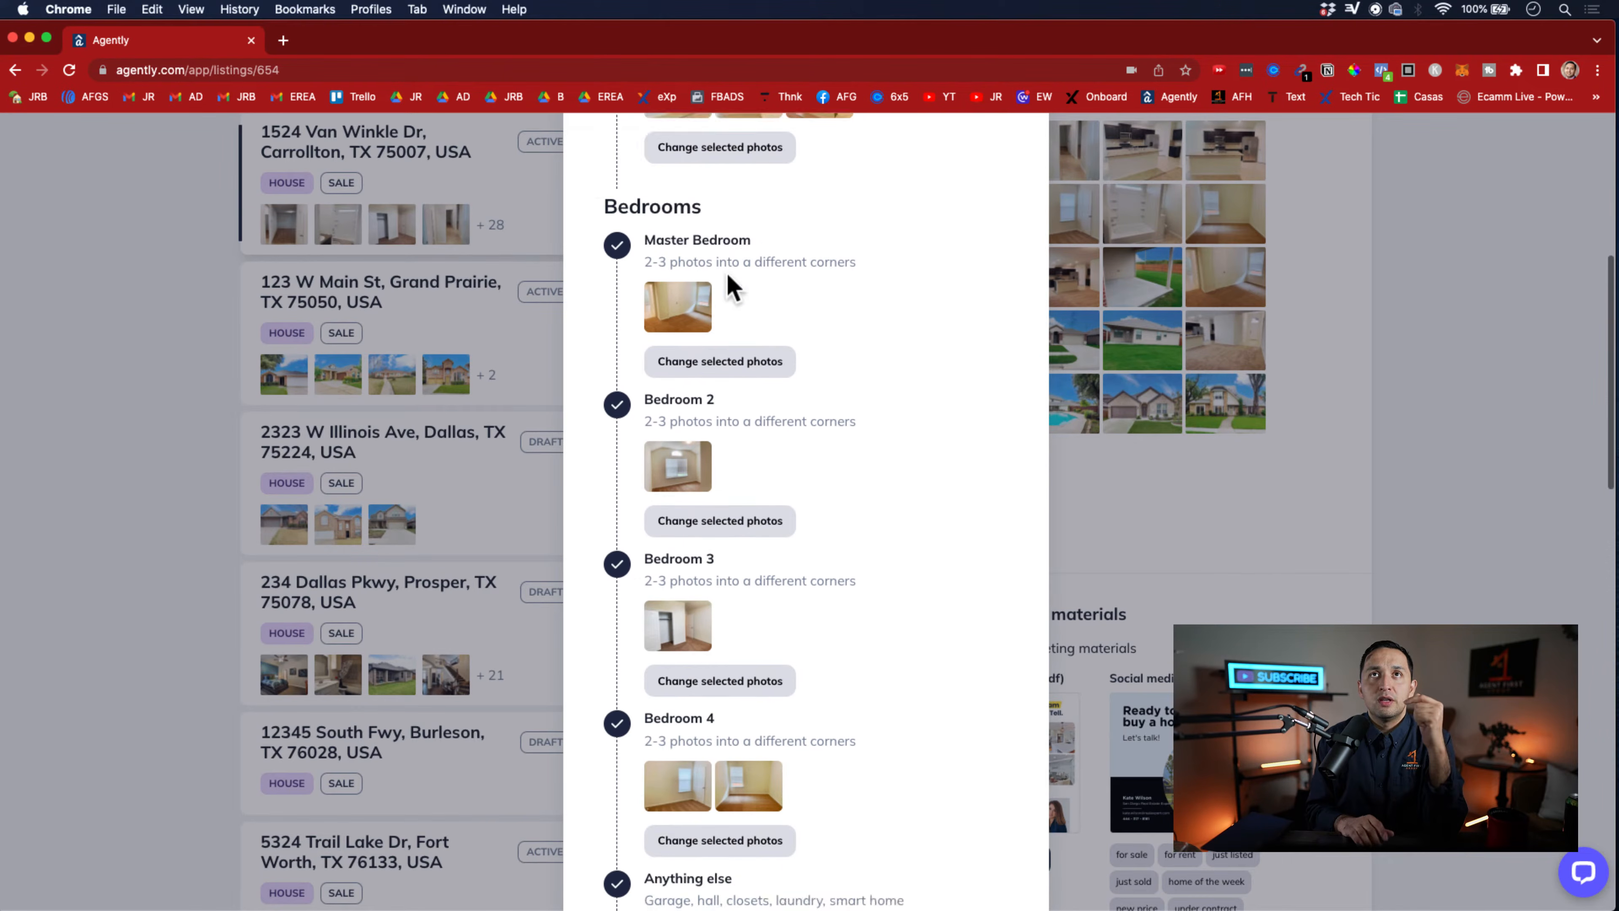
Review the categorized bathroom, exterior, backyard and cover photos, and close the photo categorization
scroll(708, 351, up, 1)
scroll(726, 395, down, 5)
scroll(732, 433, down, 6)
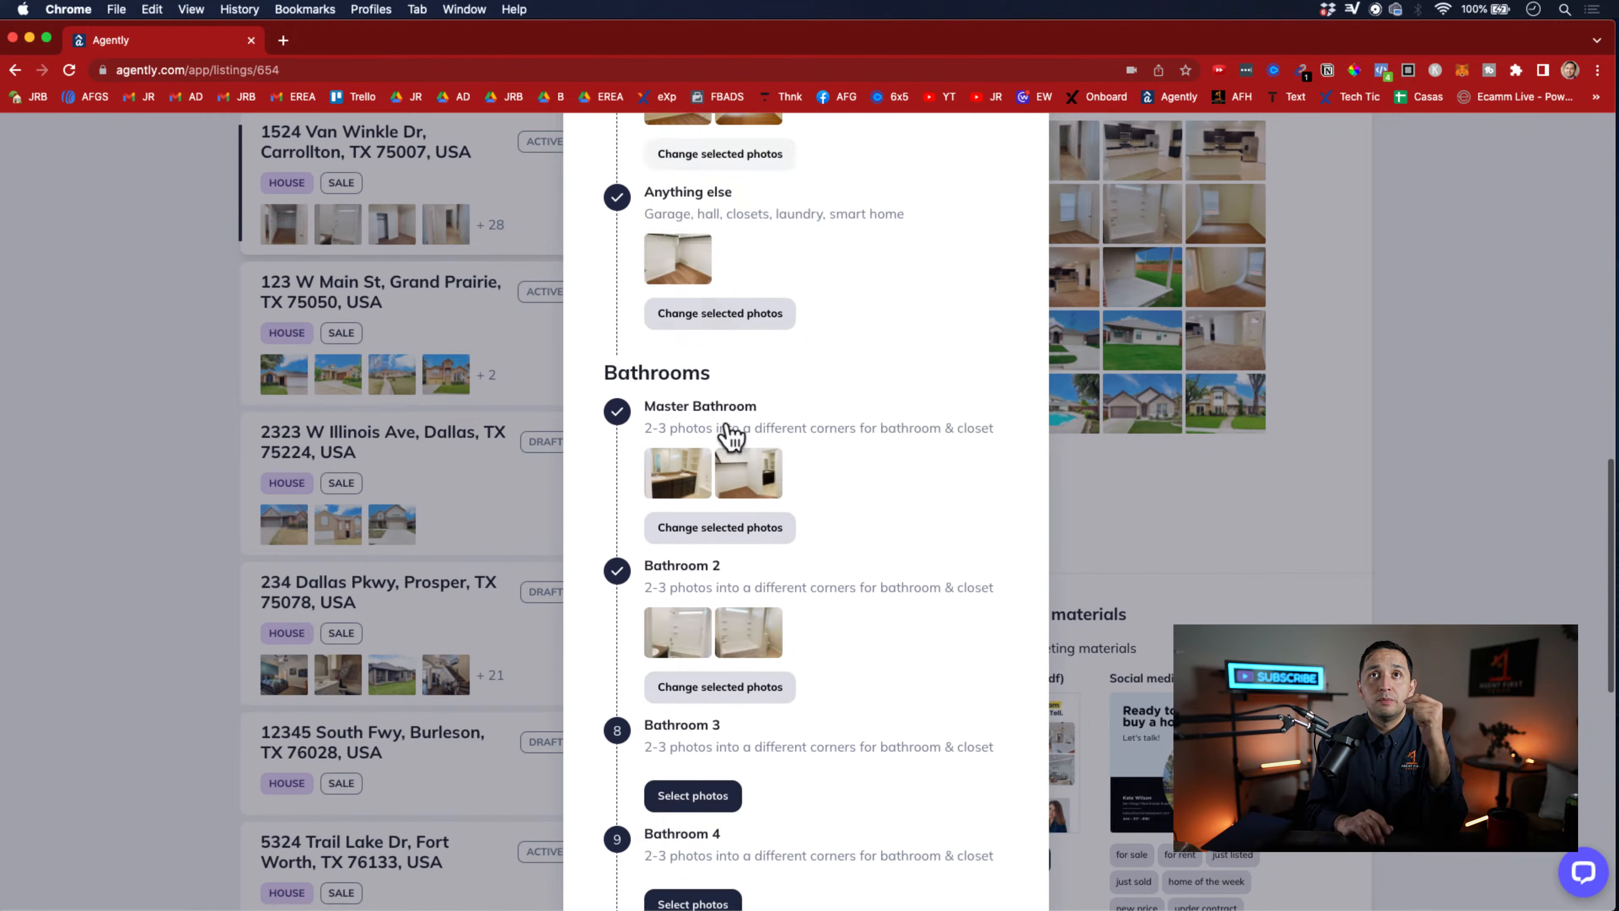
scroll(727, 421, down, 7)
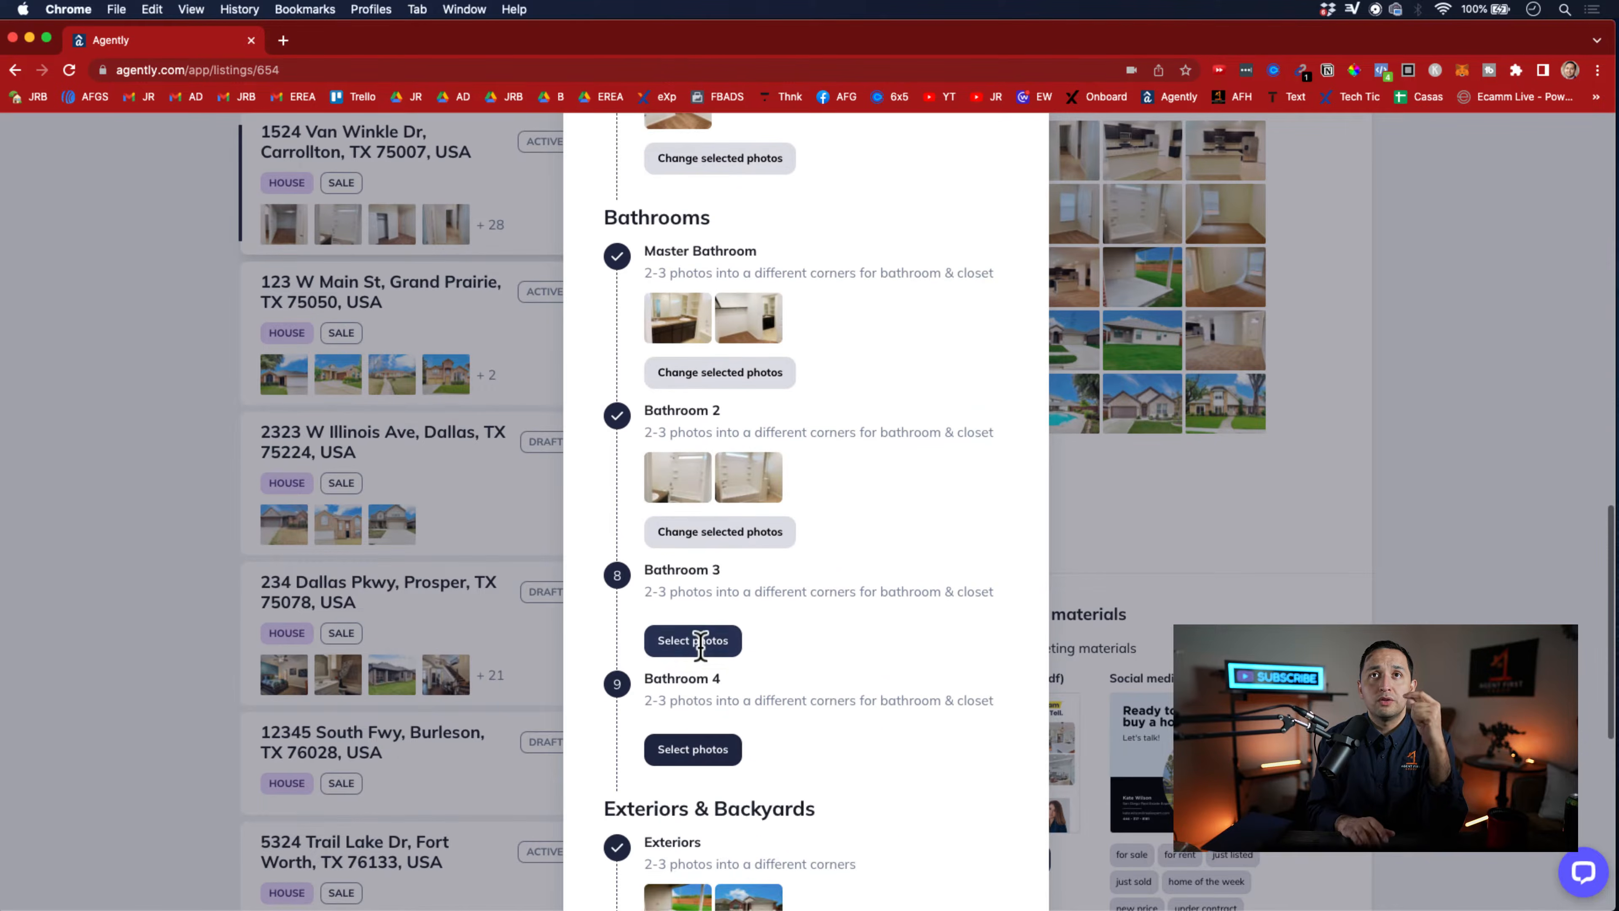
scroll(715, 547, down, 3)
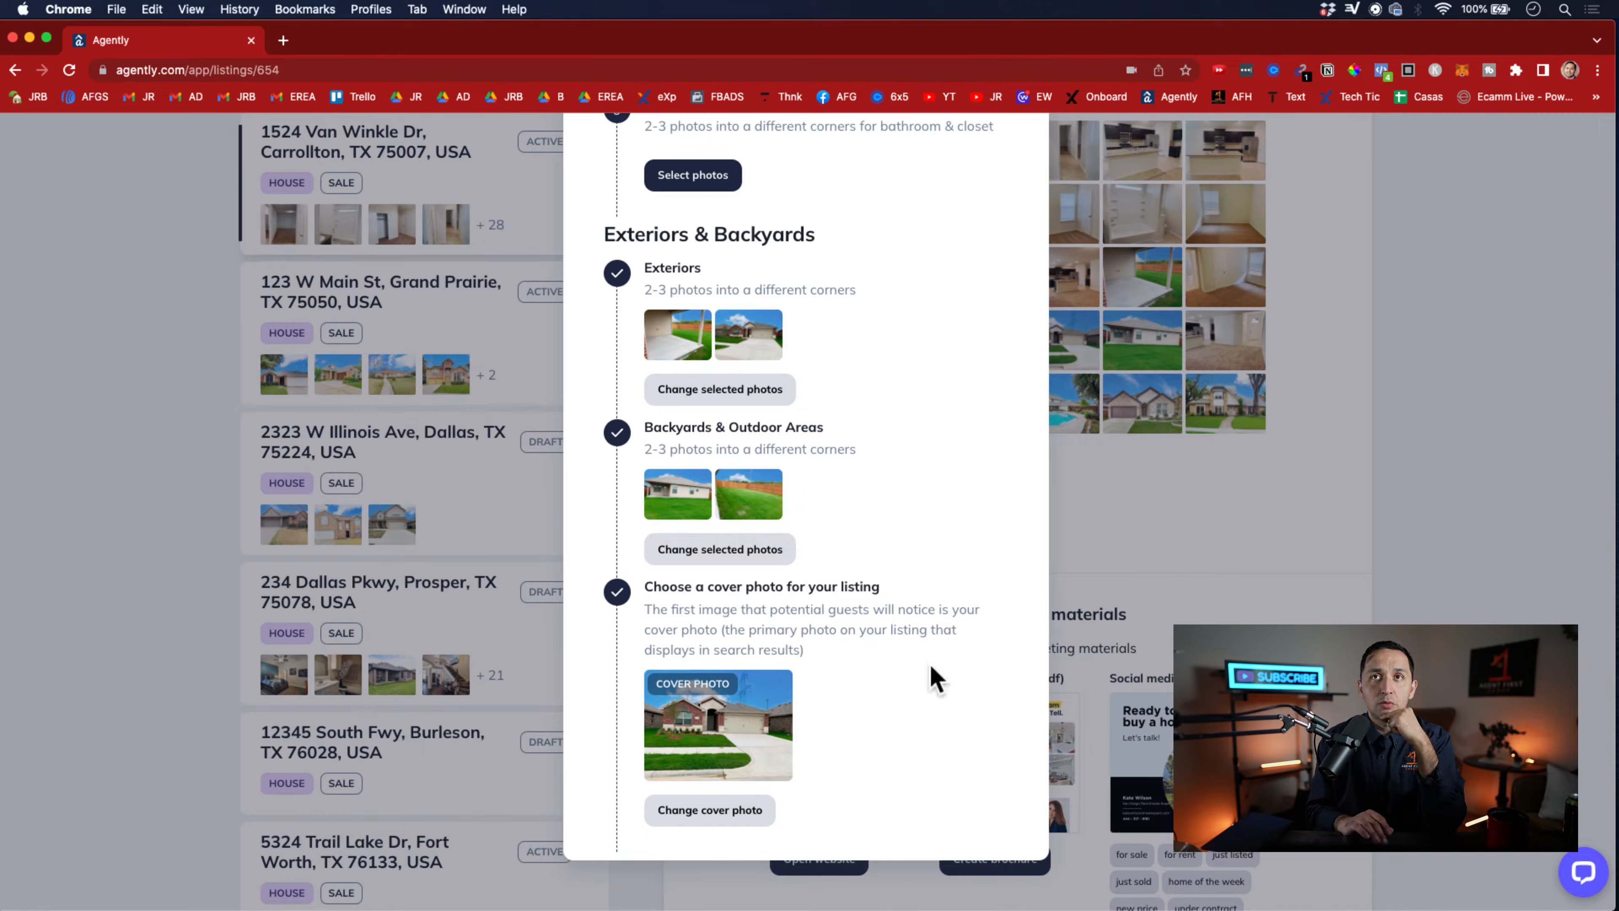
click(1152, 554)
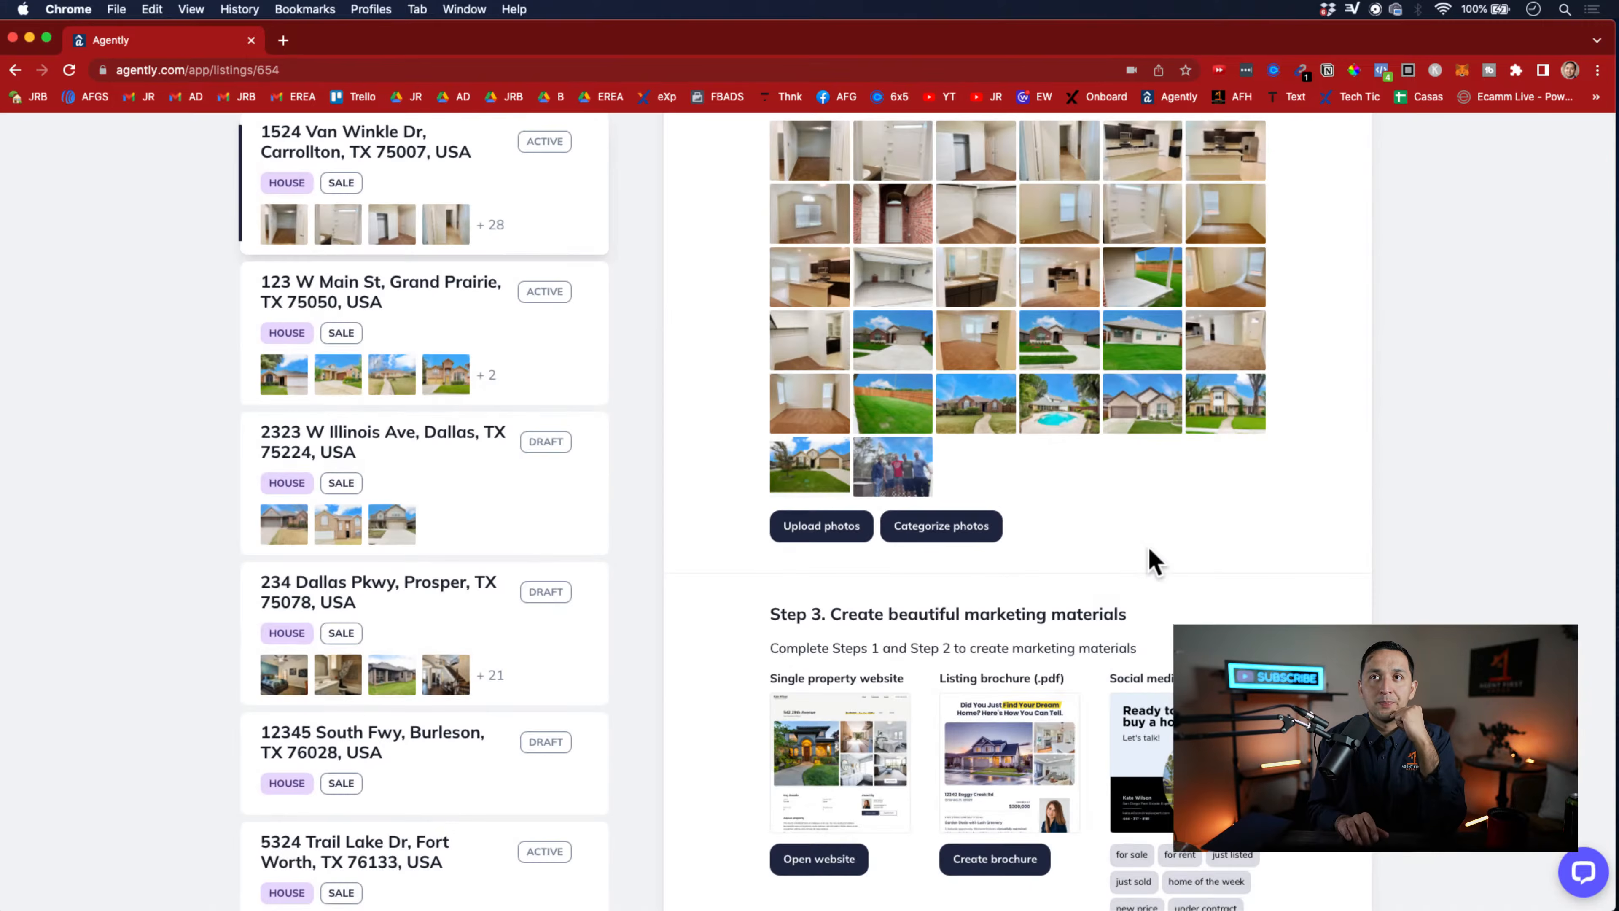
Open the Carrollton listing's single property website and return to the listing editor
scroll(1149, 543, down, 1)
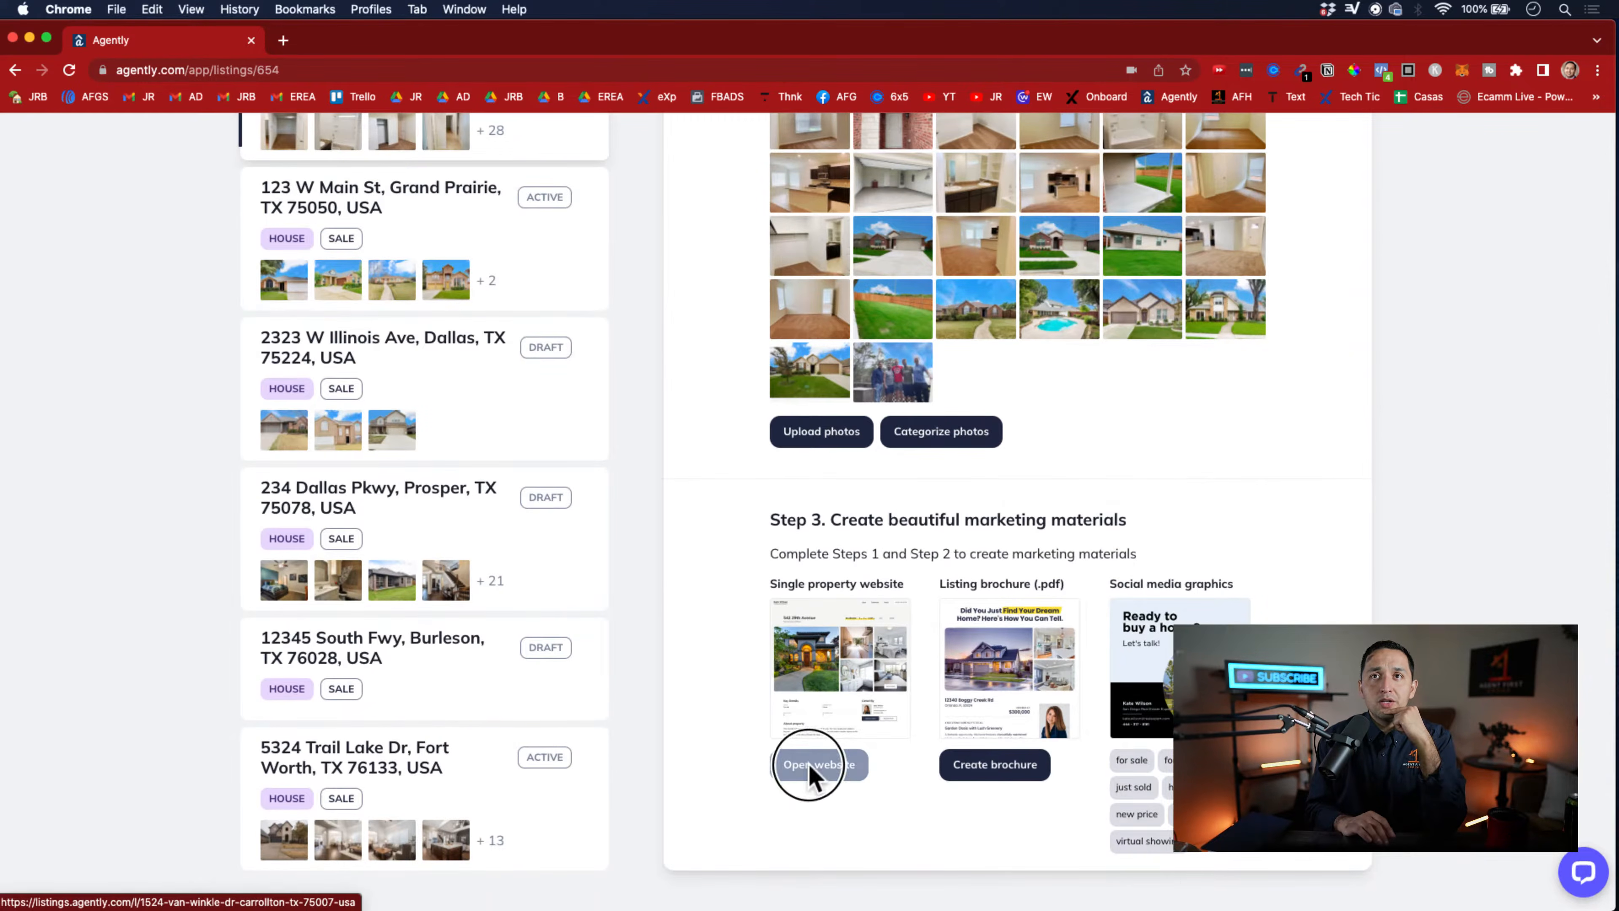
click(811, 772)
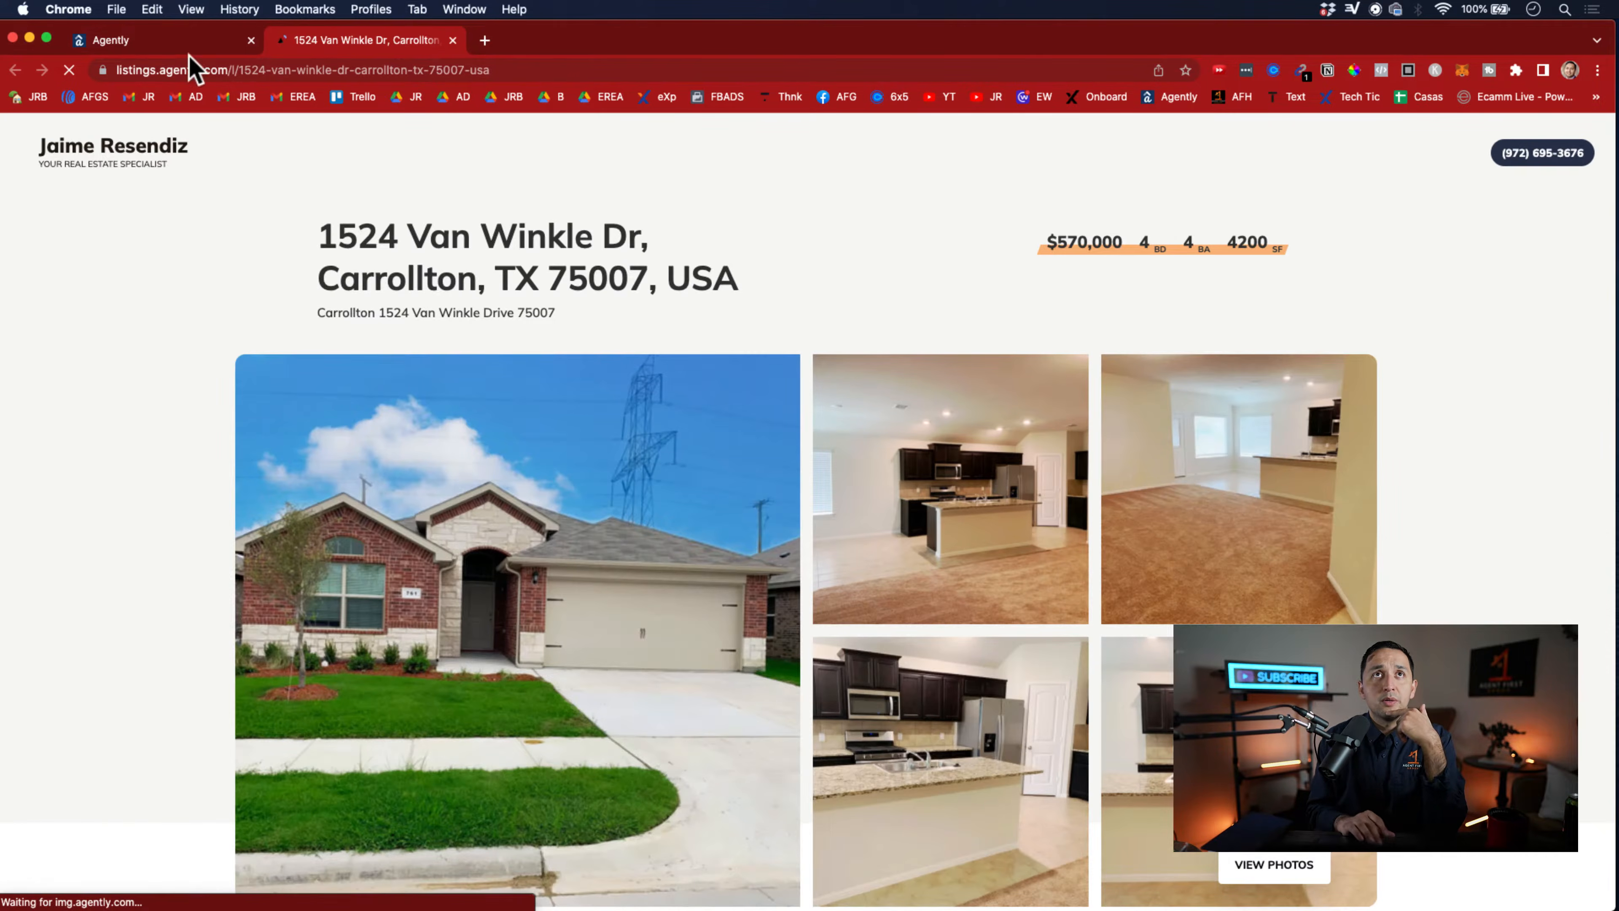
click(163, 41)
Create the Carrollton listing's PDF brochure, open the downloaded file to review it, and return to the listing editor
click(994, 765)
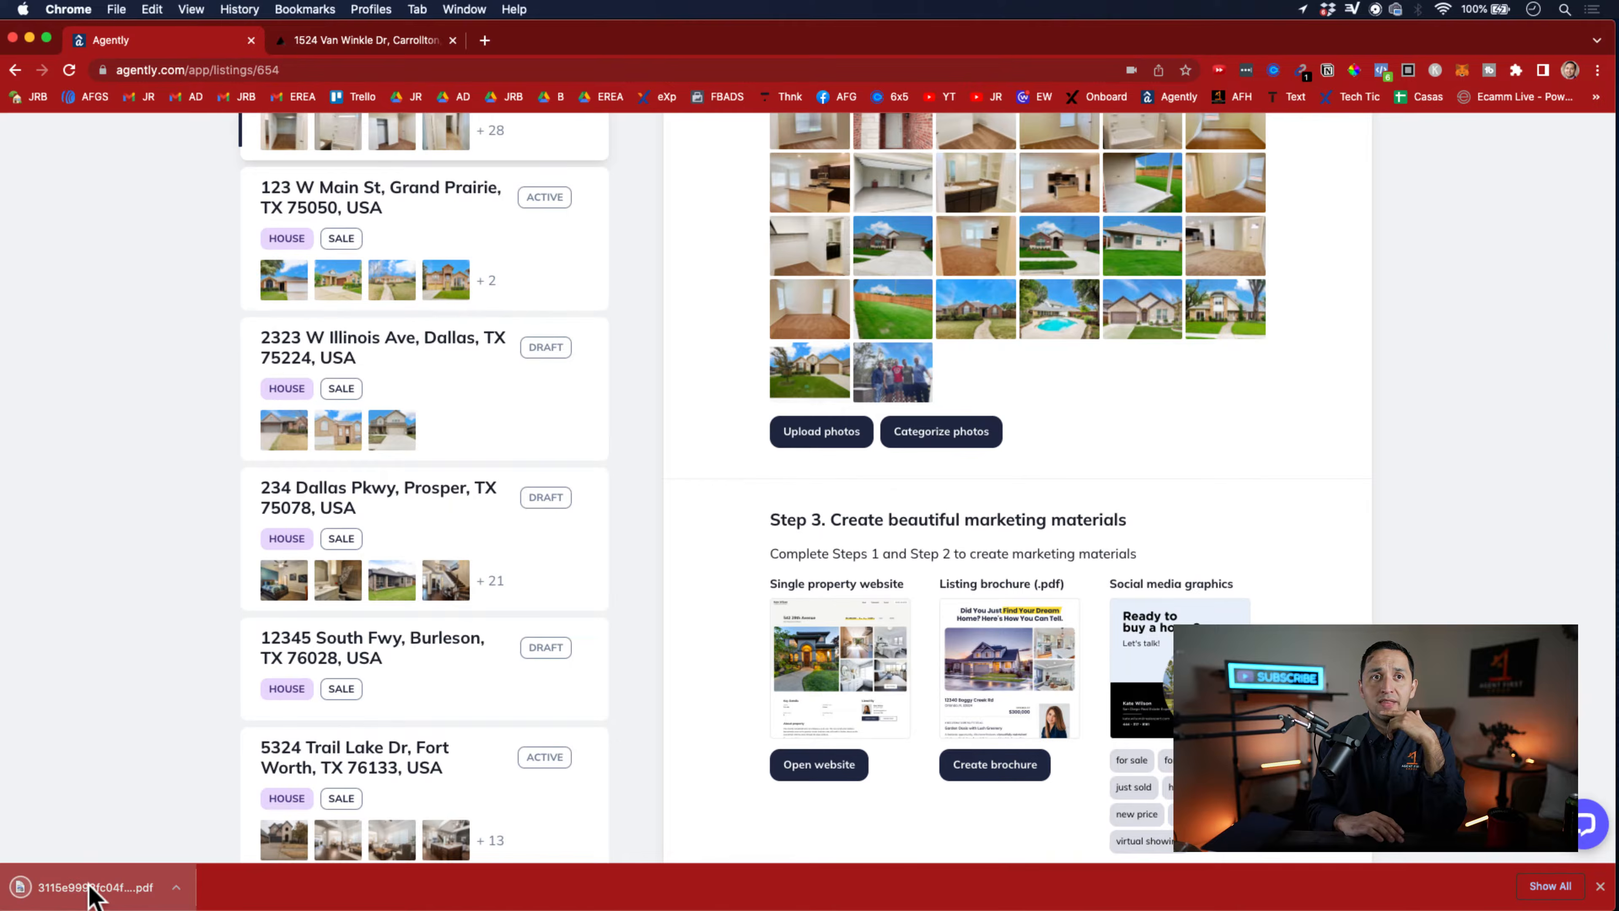
click(93, 893)
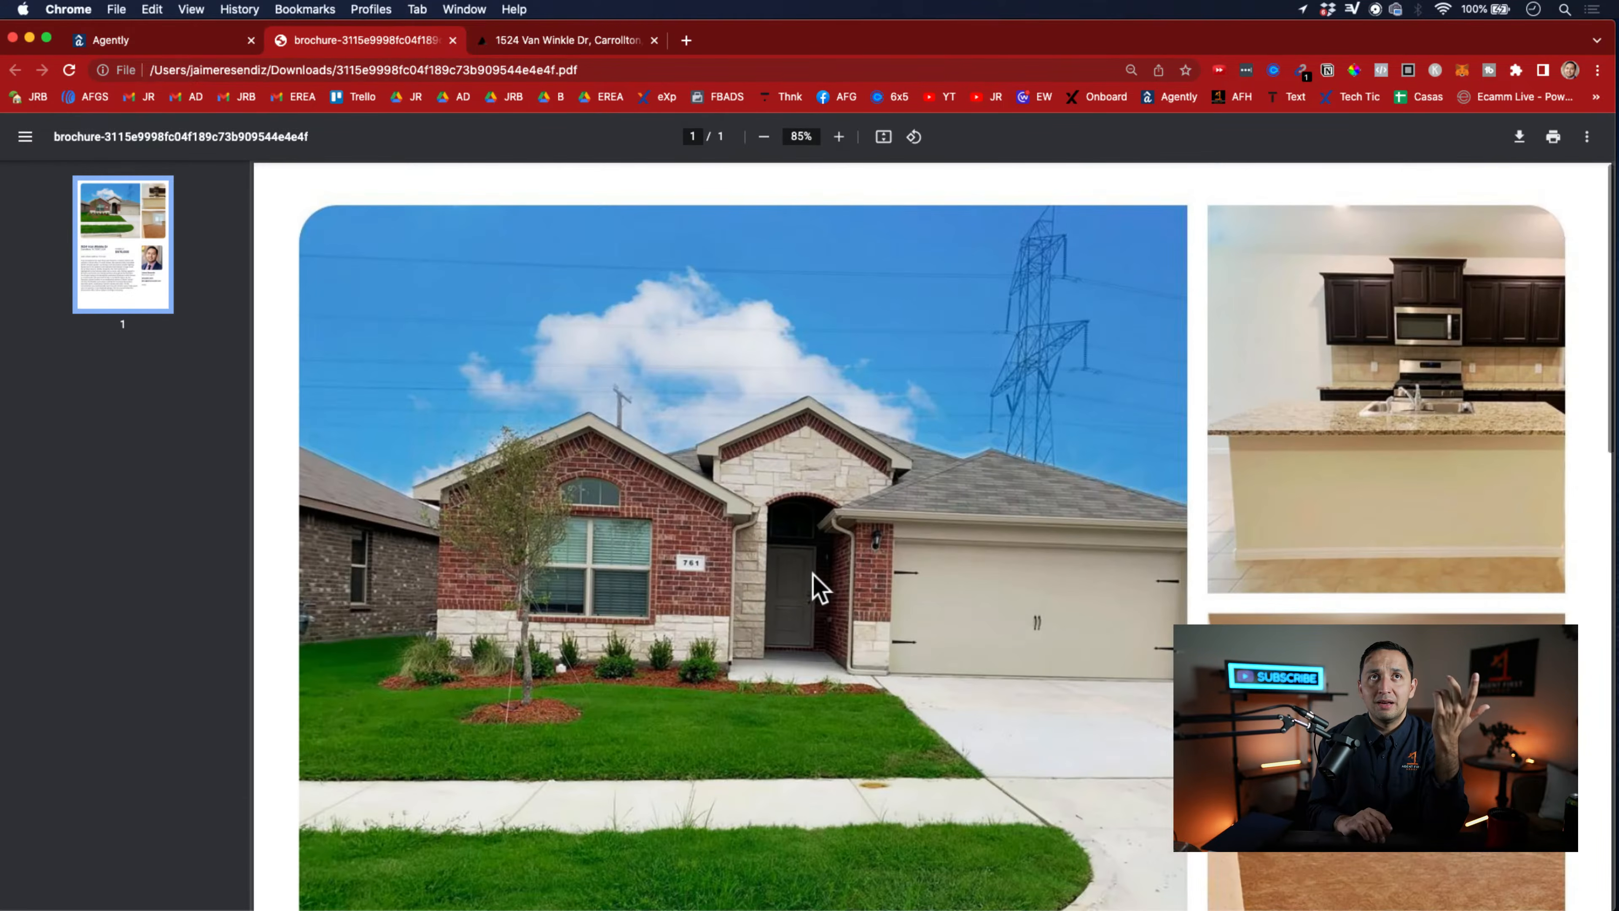
scroll(821, 587, down, 5)
scroll(820, 587, down, 7)
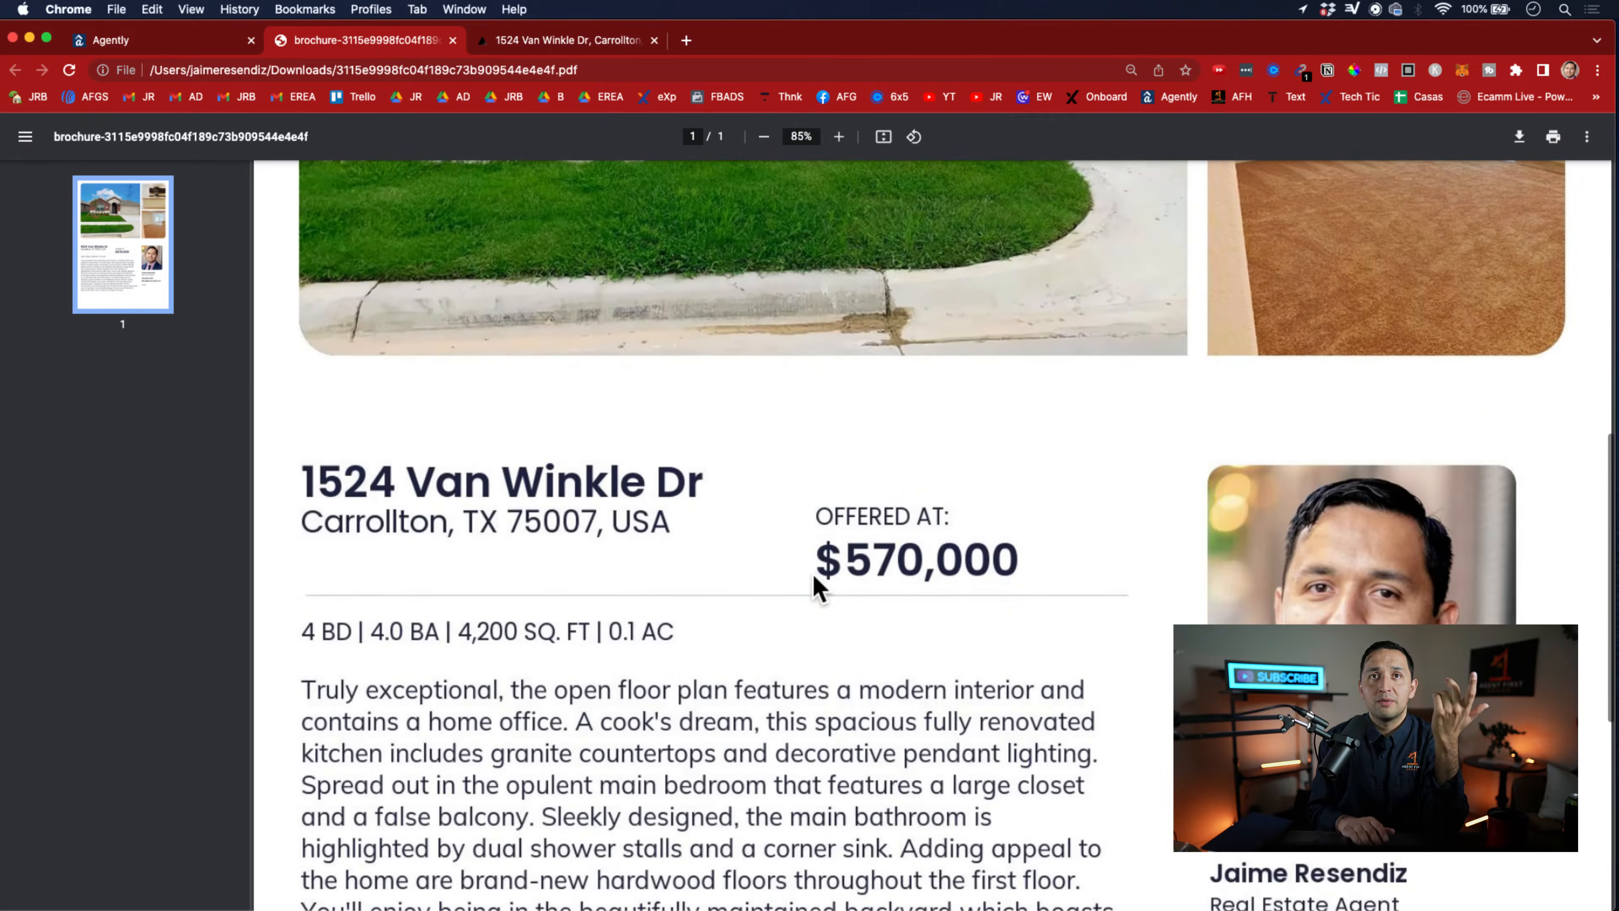
scroll(820, 587, down, 2)
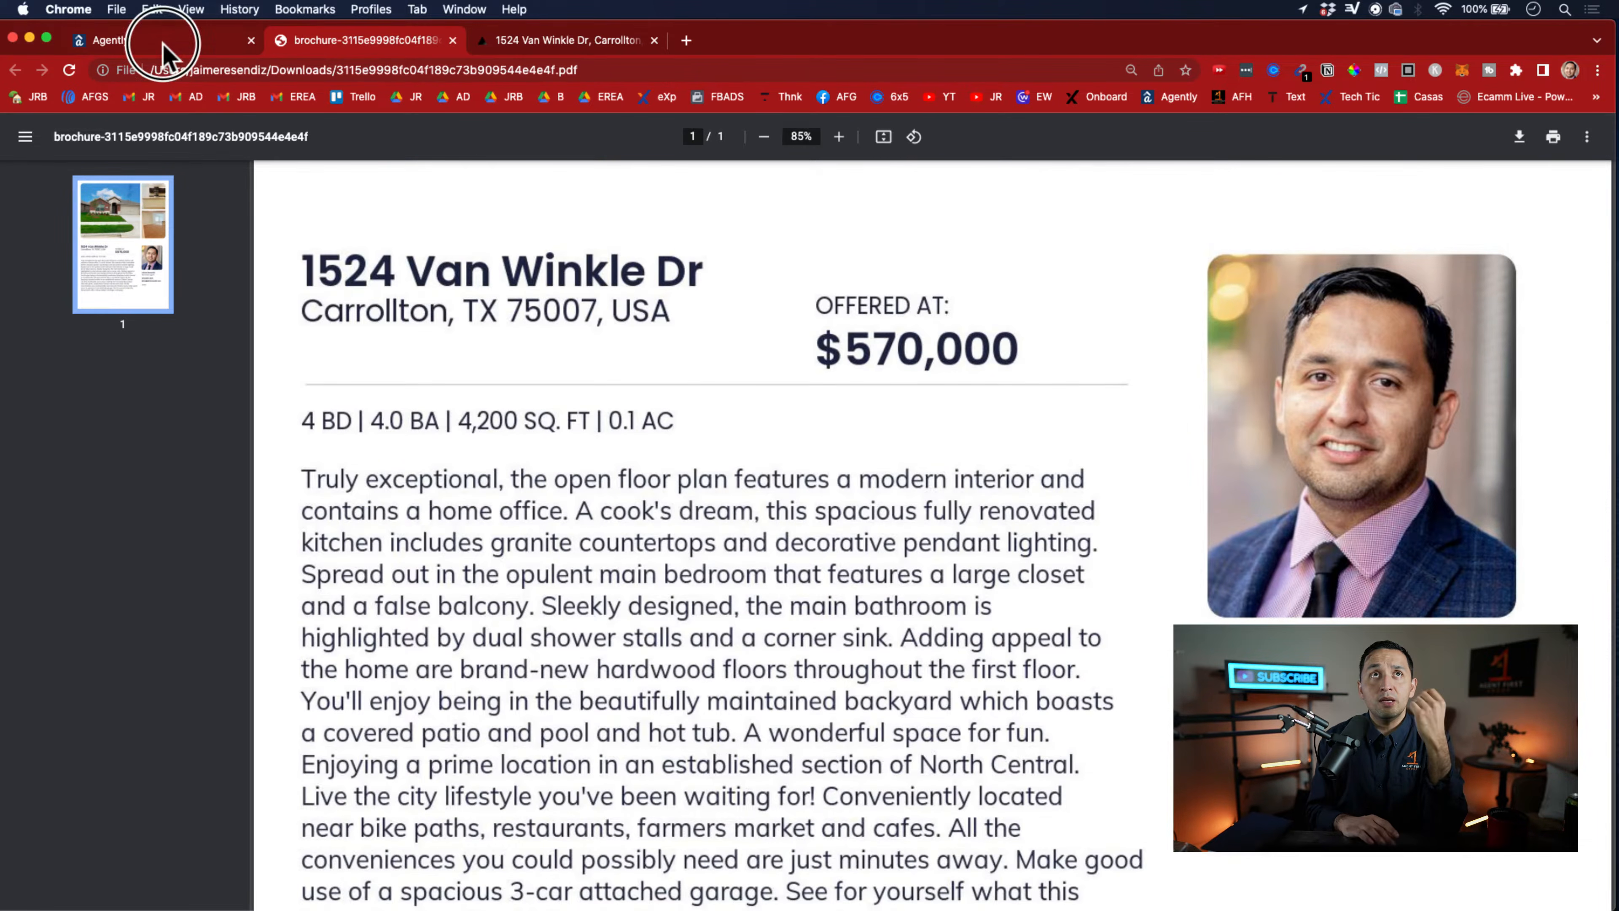
click(111, 40)
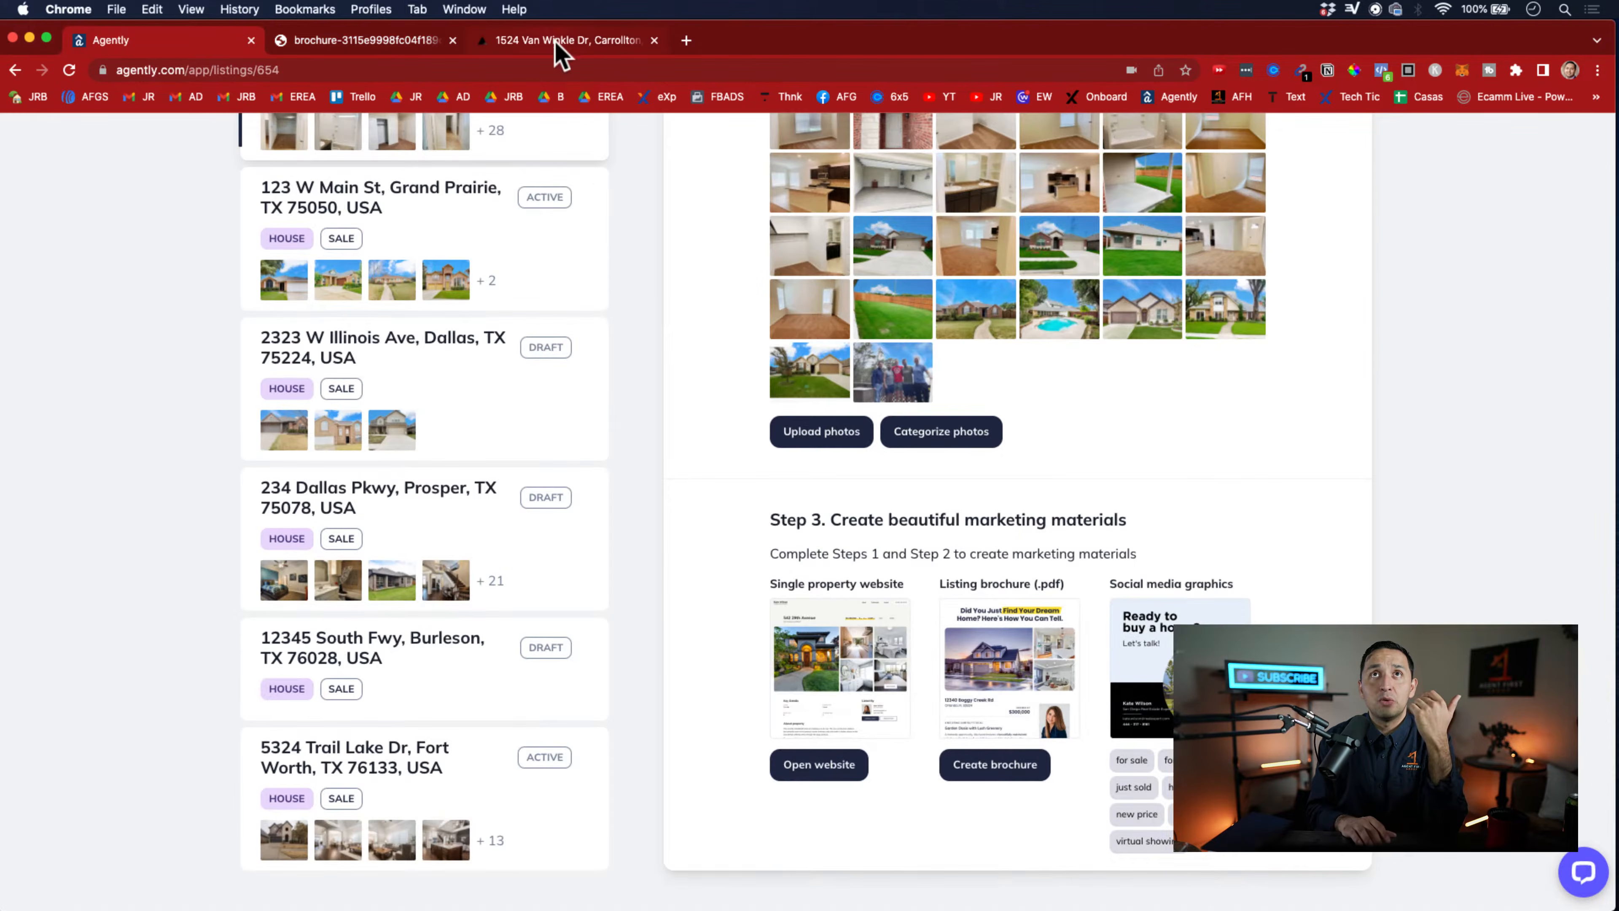
Place the property website ahead of the brochure in the browser and review its key details, location map and payment calculator
drag(561, 46, 426, 52)
scroll(622, 530, down, 6)
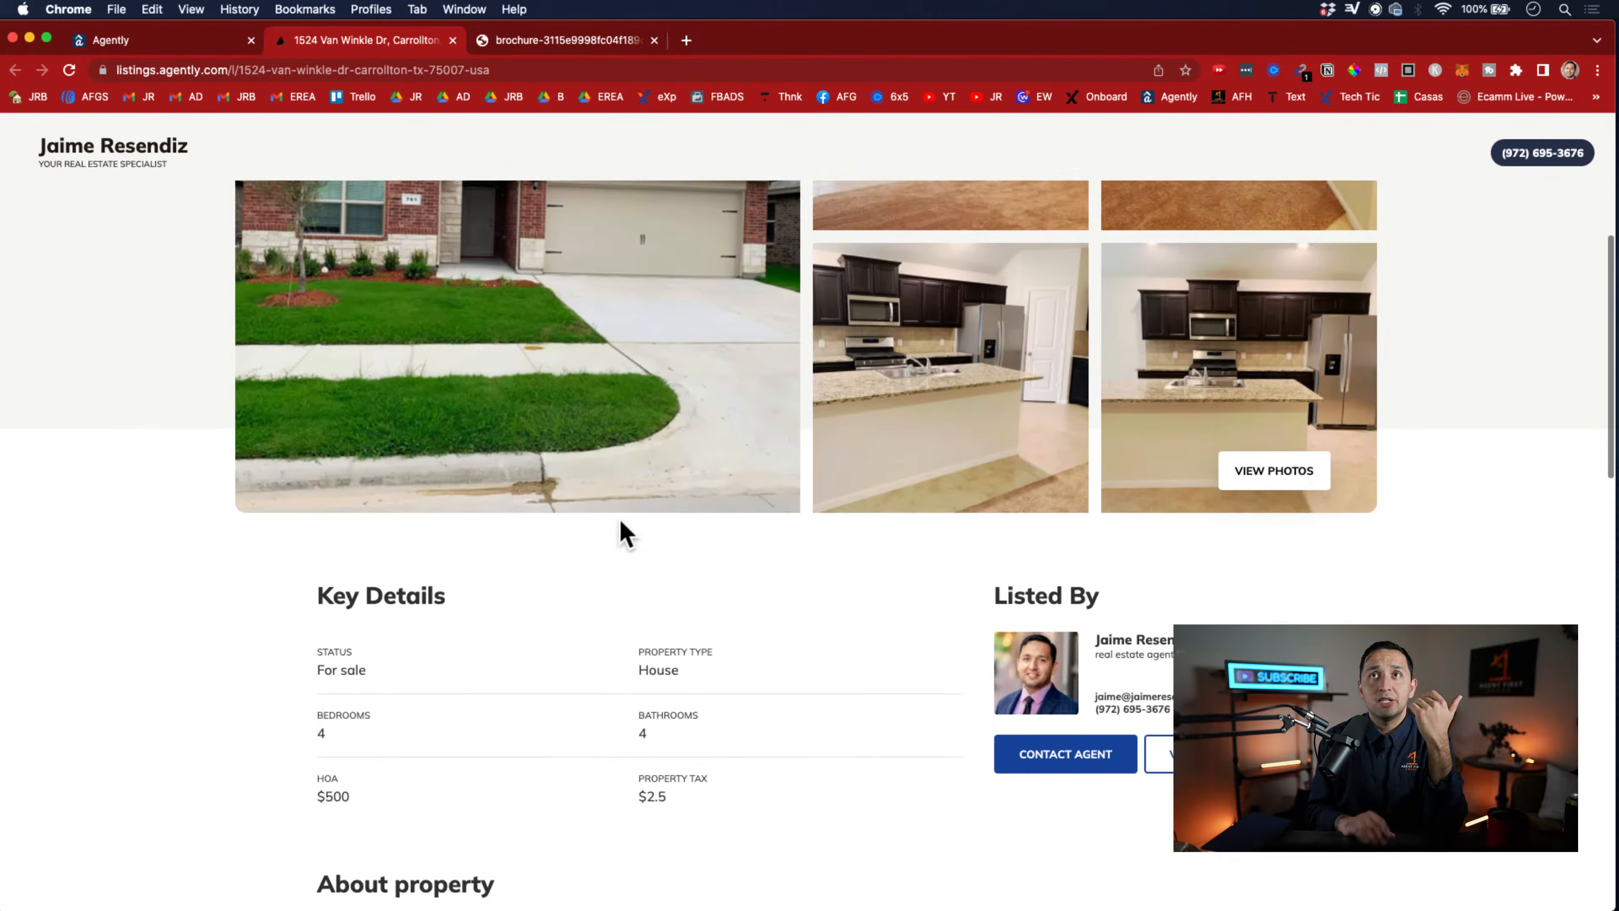
scroll(620, 523, down, 10)
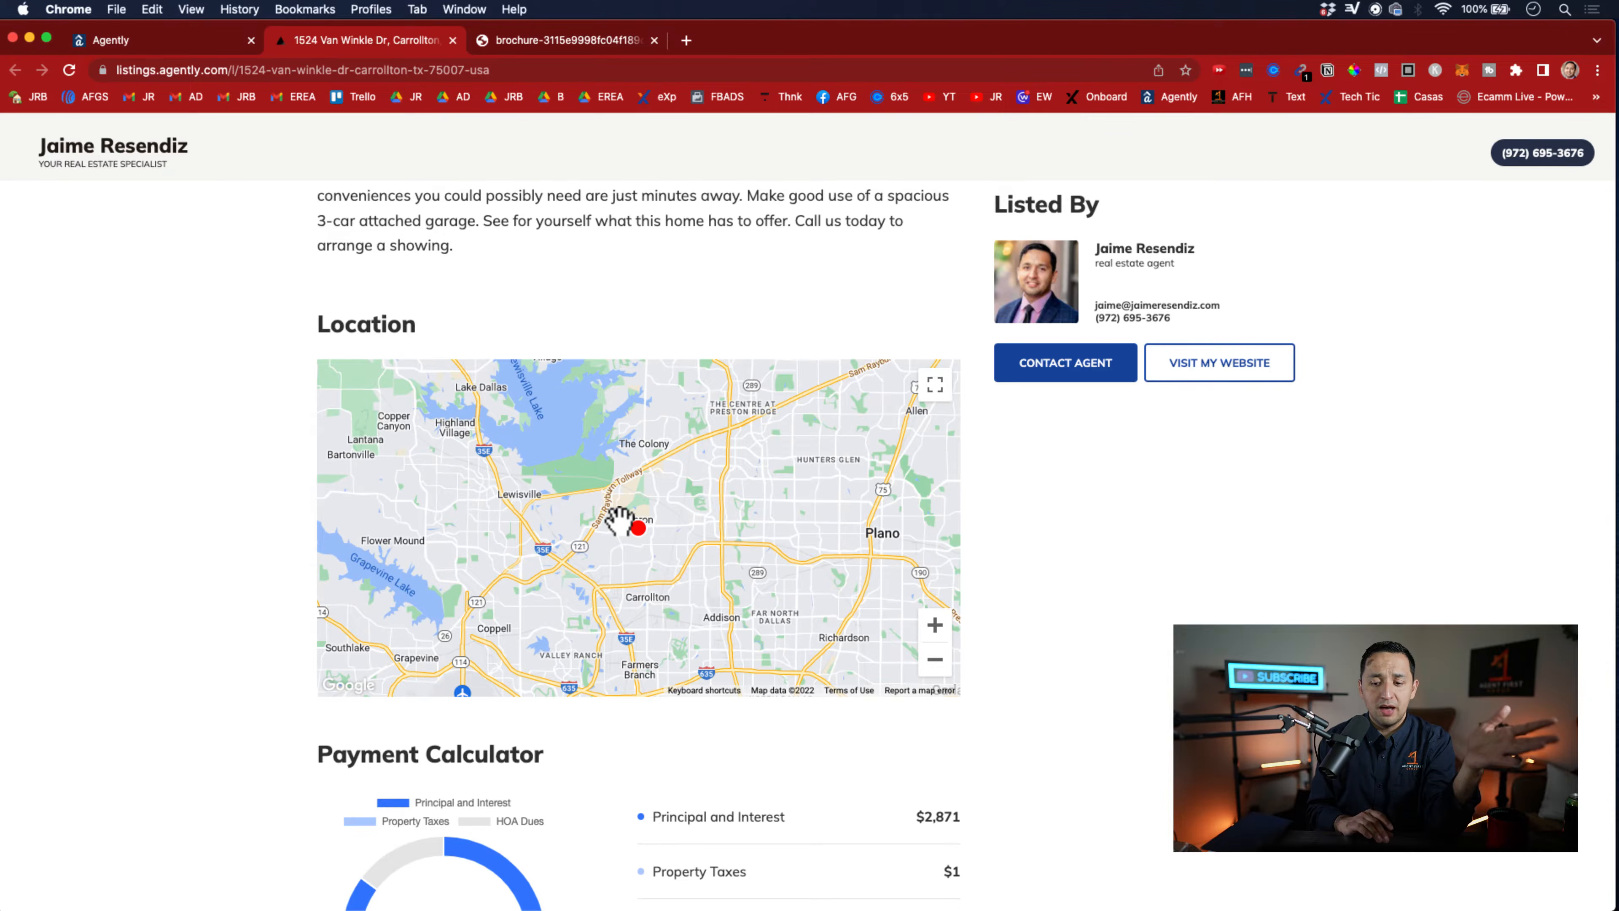
scroll(620, 523, down, 7)
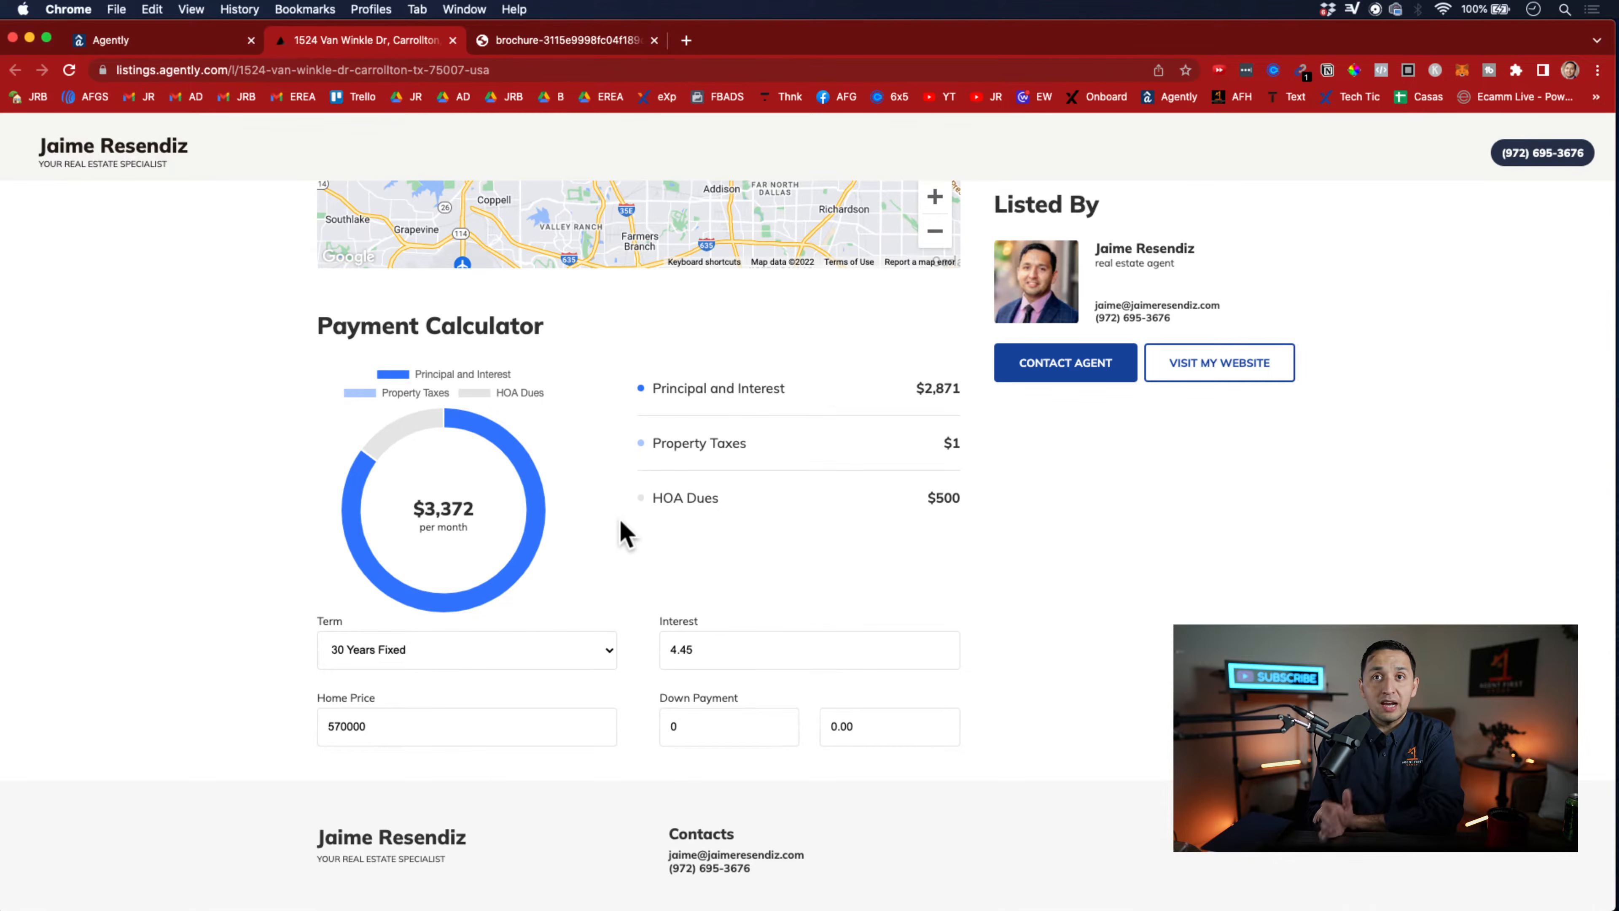
View the property website's agent contact form, dismiss it and return to the listing editor
click(1040, 368)
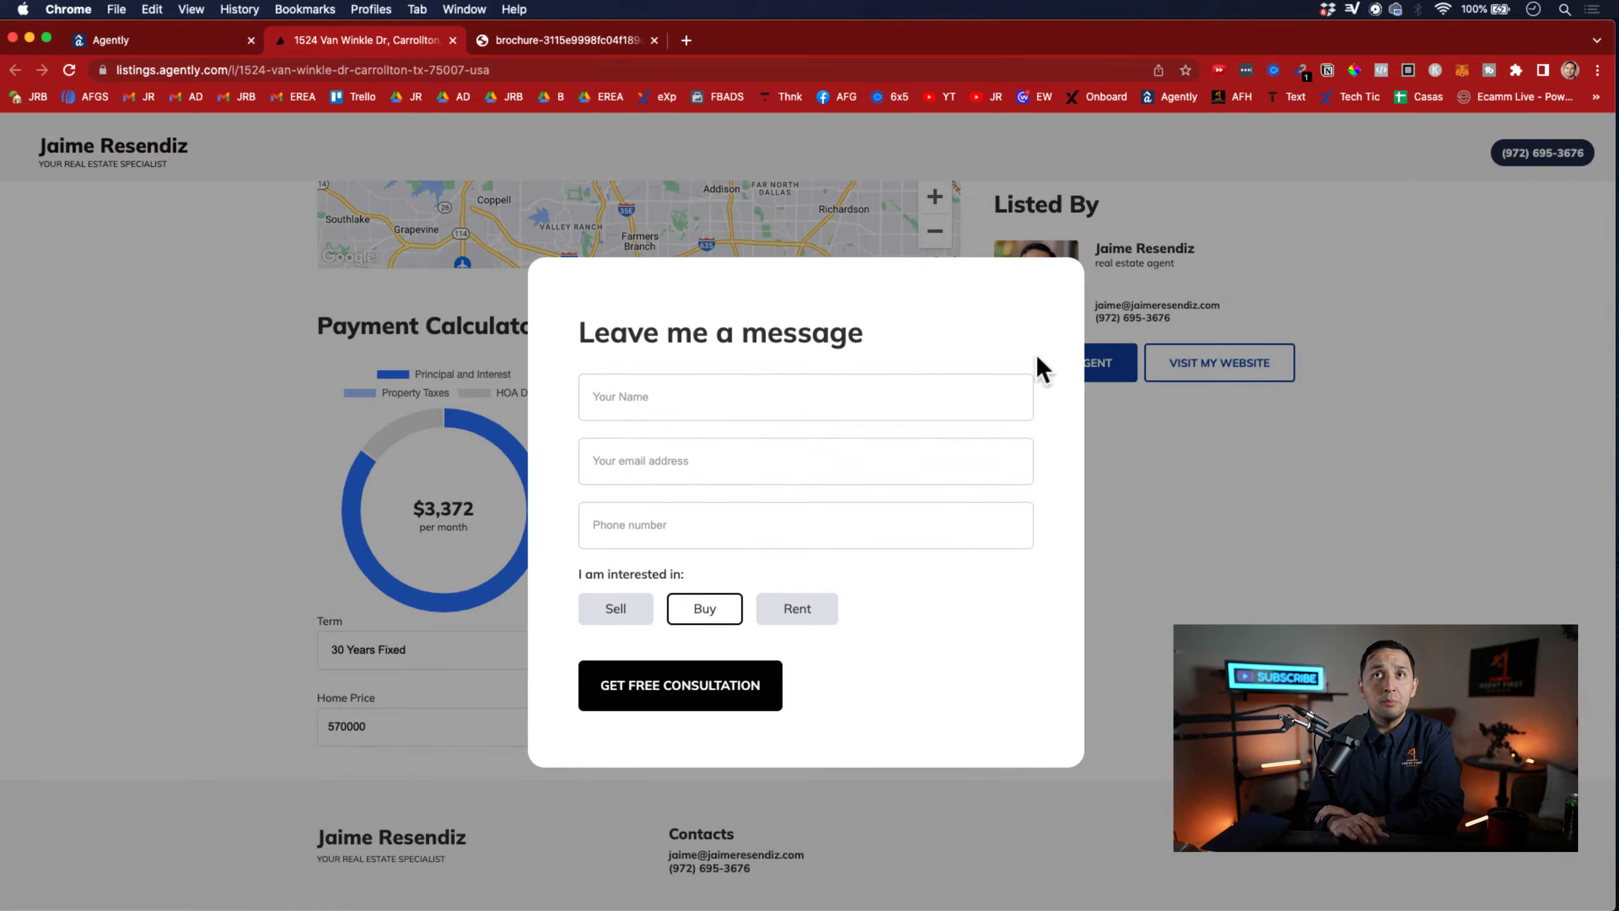
click(1171, 578)
scroll(1171, 580, up, 10)
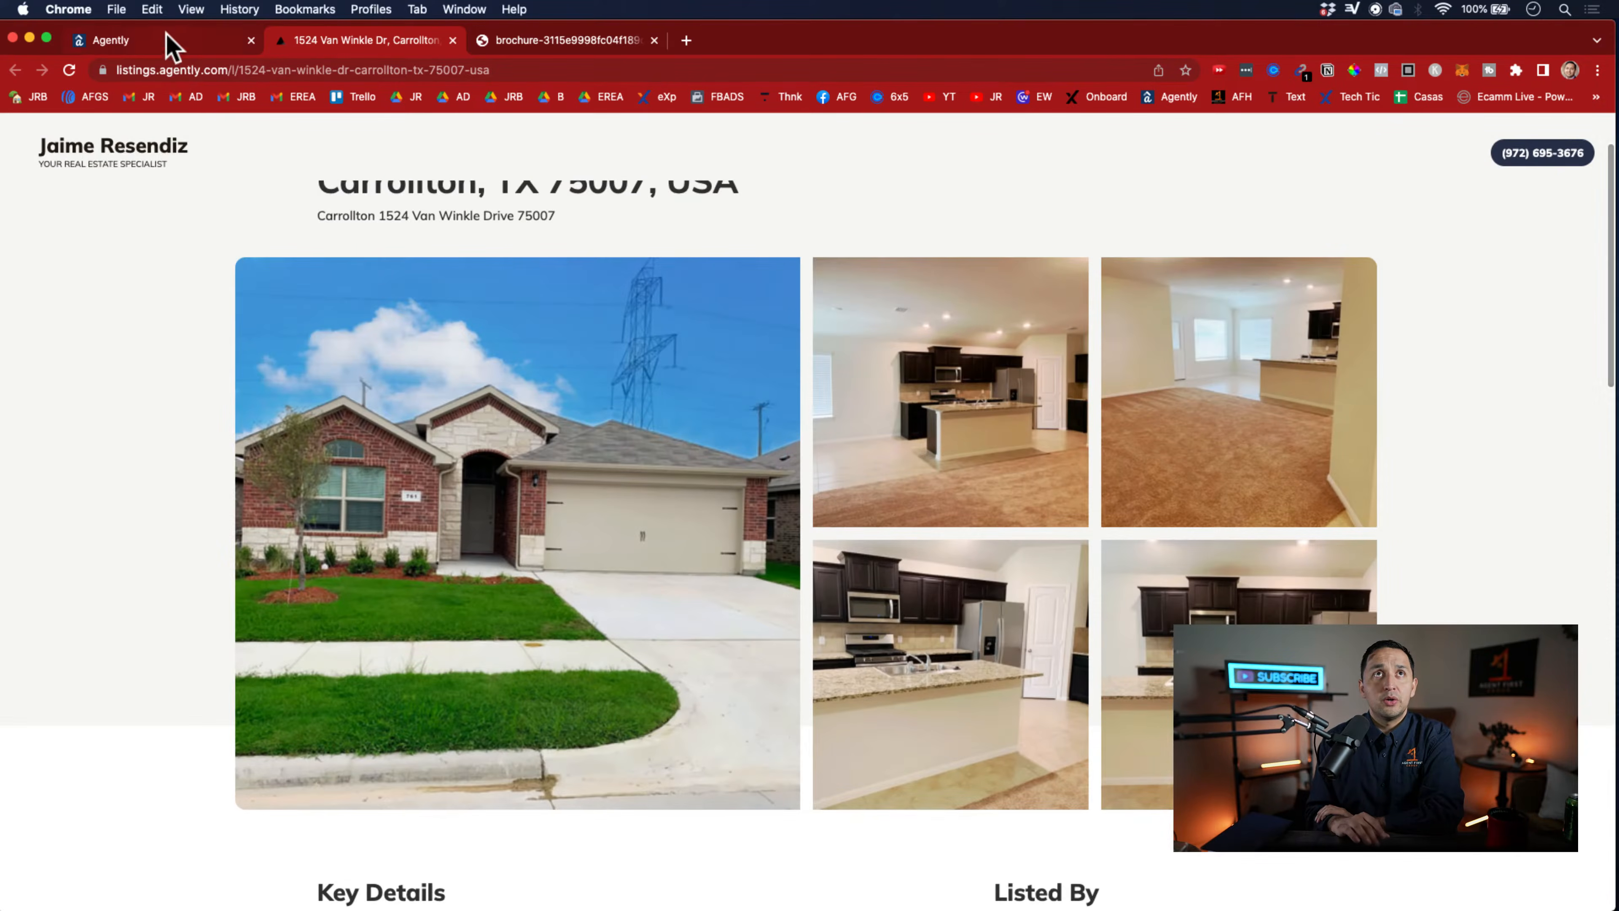
click(170, 42)
Look back through the Carrollton listing's generated description, listing parameters, photos and marketing materials
scroll(627, 759, up, 8)
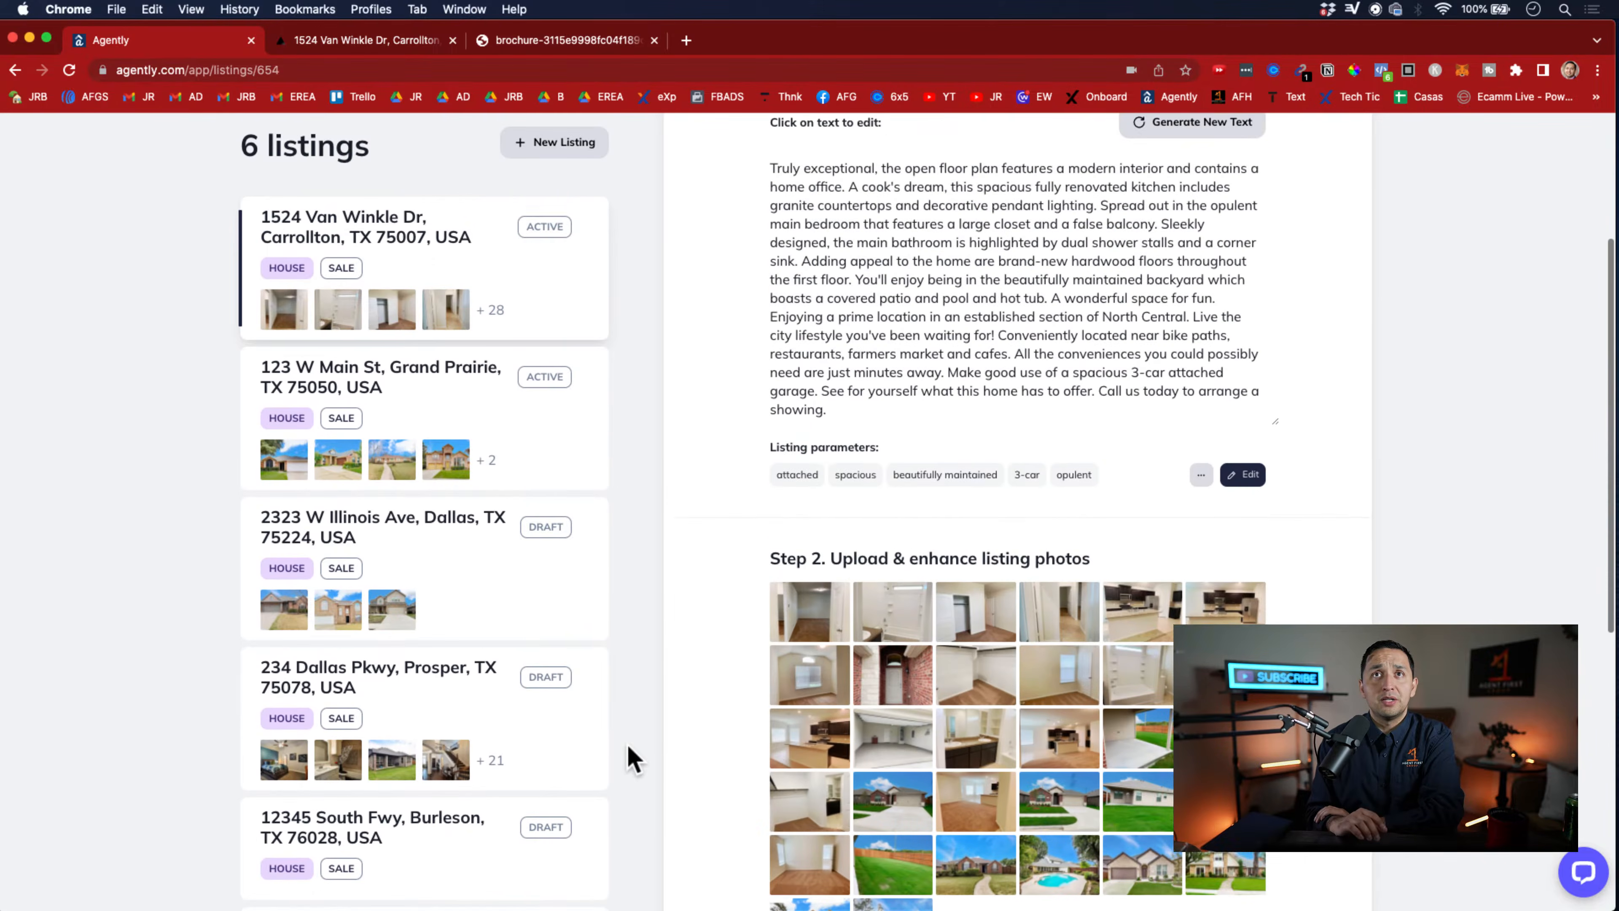
scroll(628, 759, up, 5)
scroll(628, 759, down, 2)
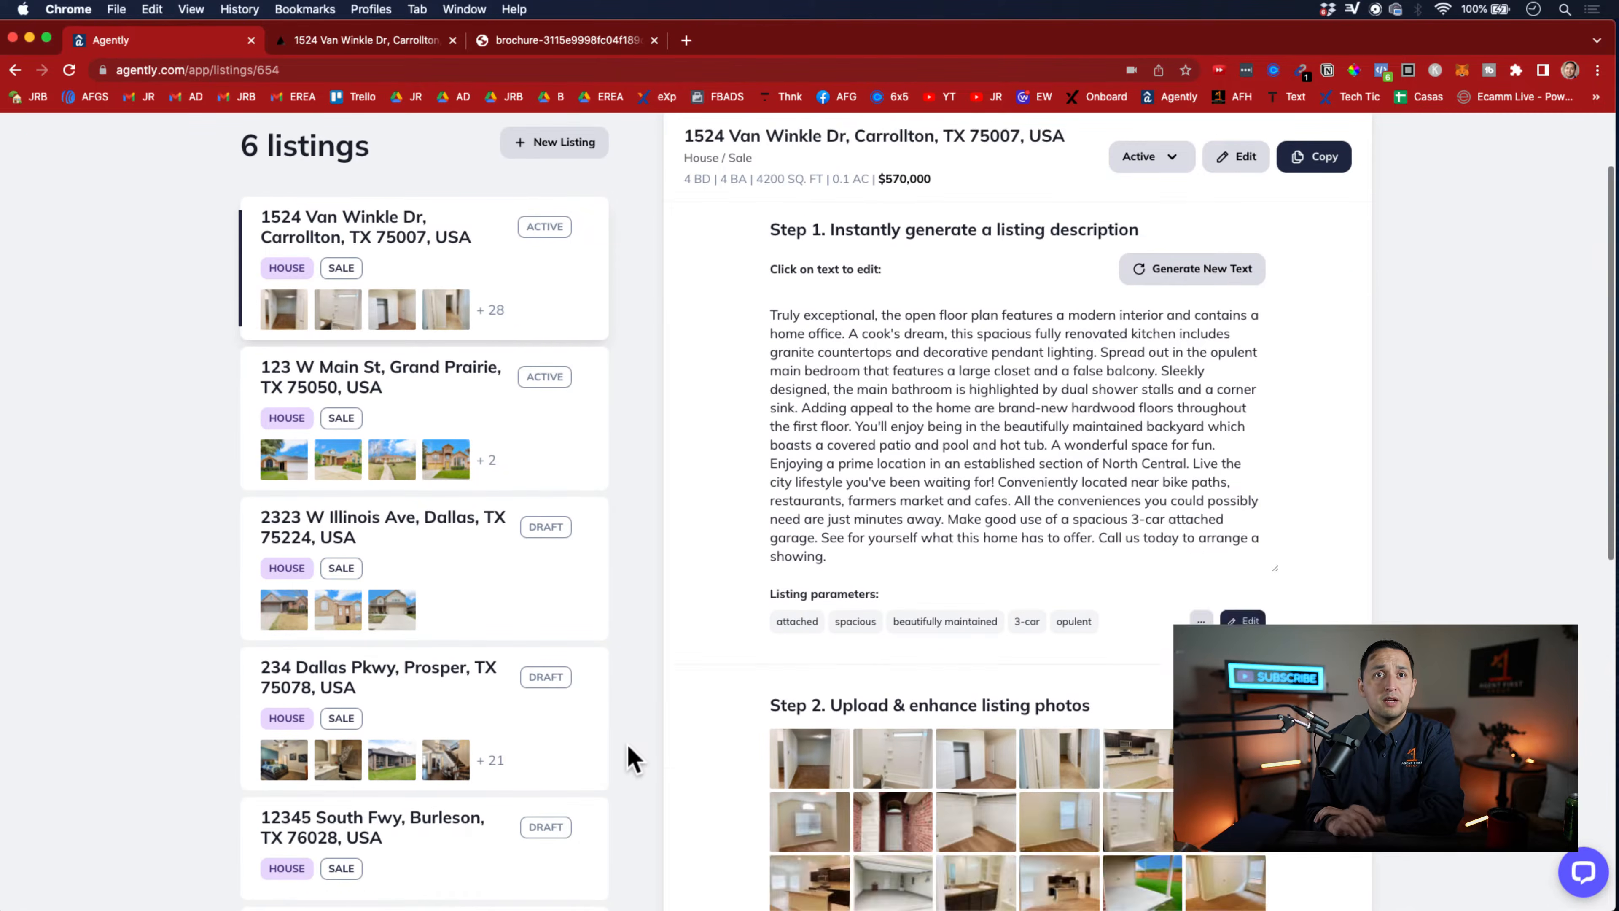
scroll(630, 757, down, 6)
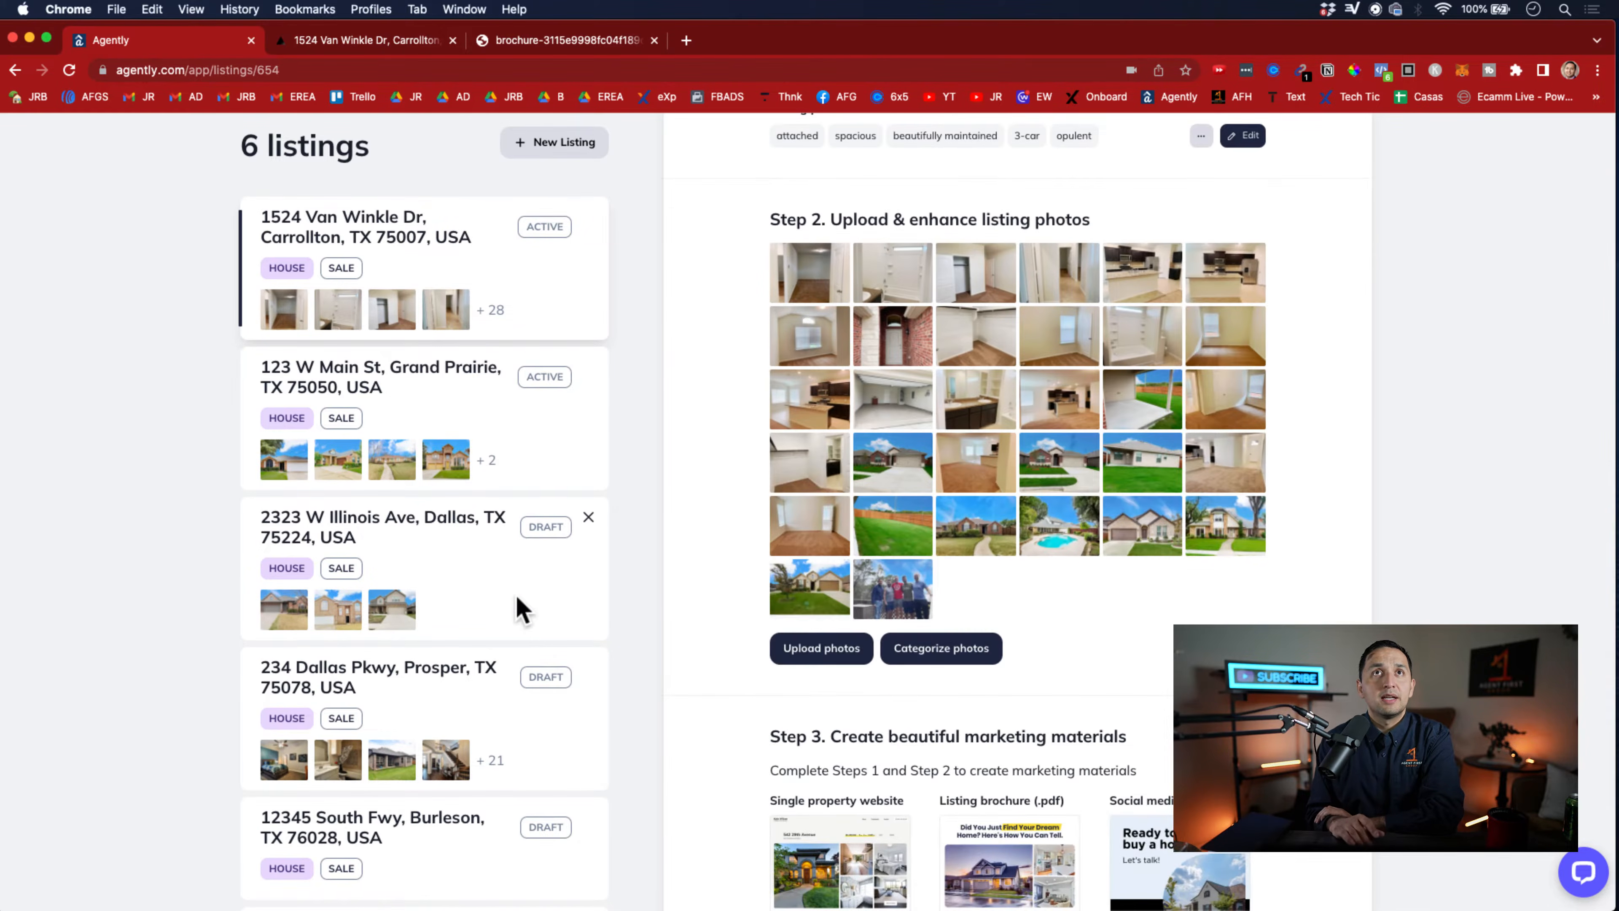
scroll(523, 609, up, 10)
scroll(517, 607, down, 9)
scroll(820, 713, up, 6)
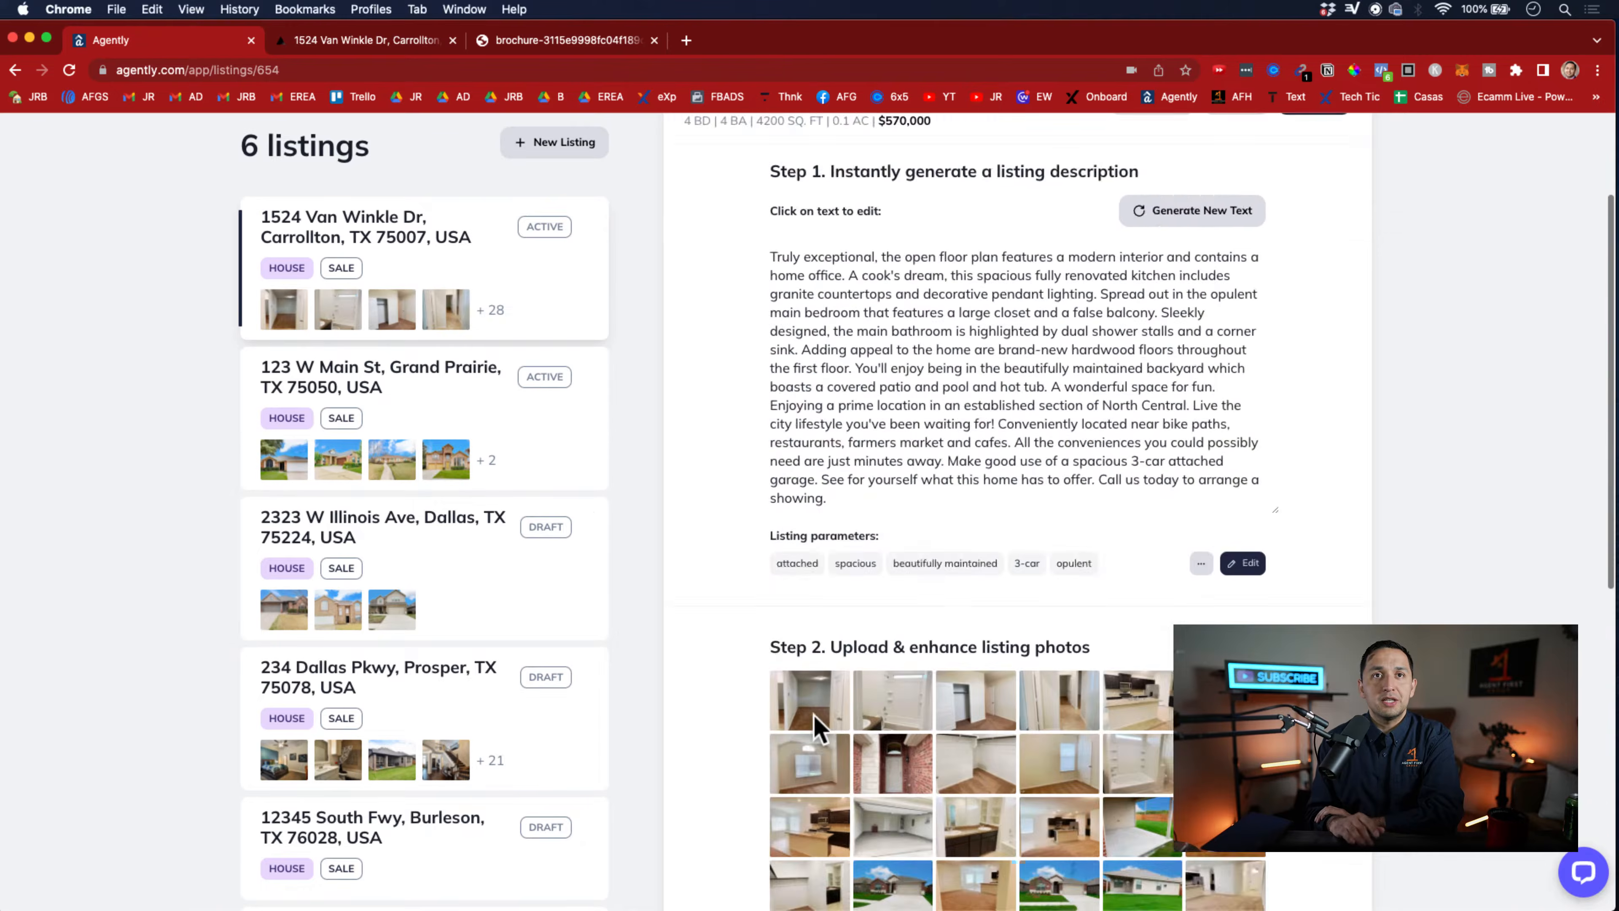
scroll(819, 727, up, 3)
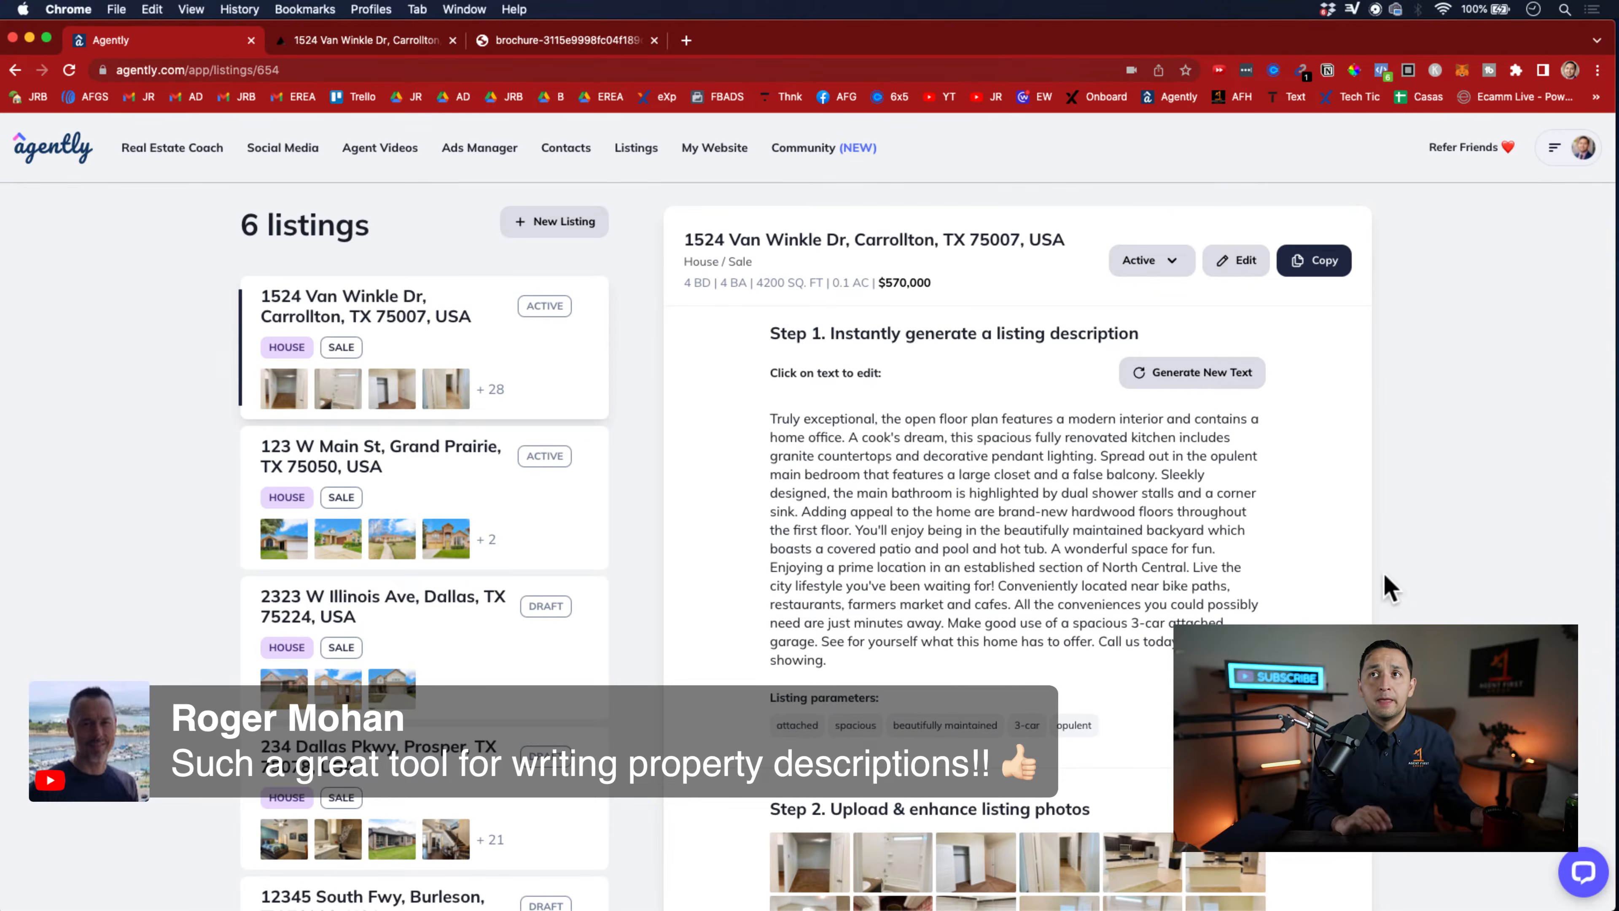
View the new post form for the listing's "for rent" social media graphic and close it without creating a post
scroll(1384, 573, down, 10)
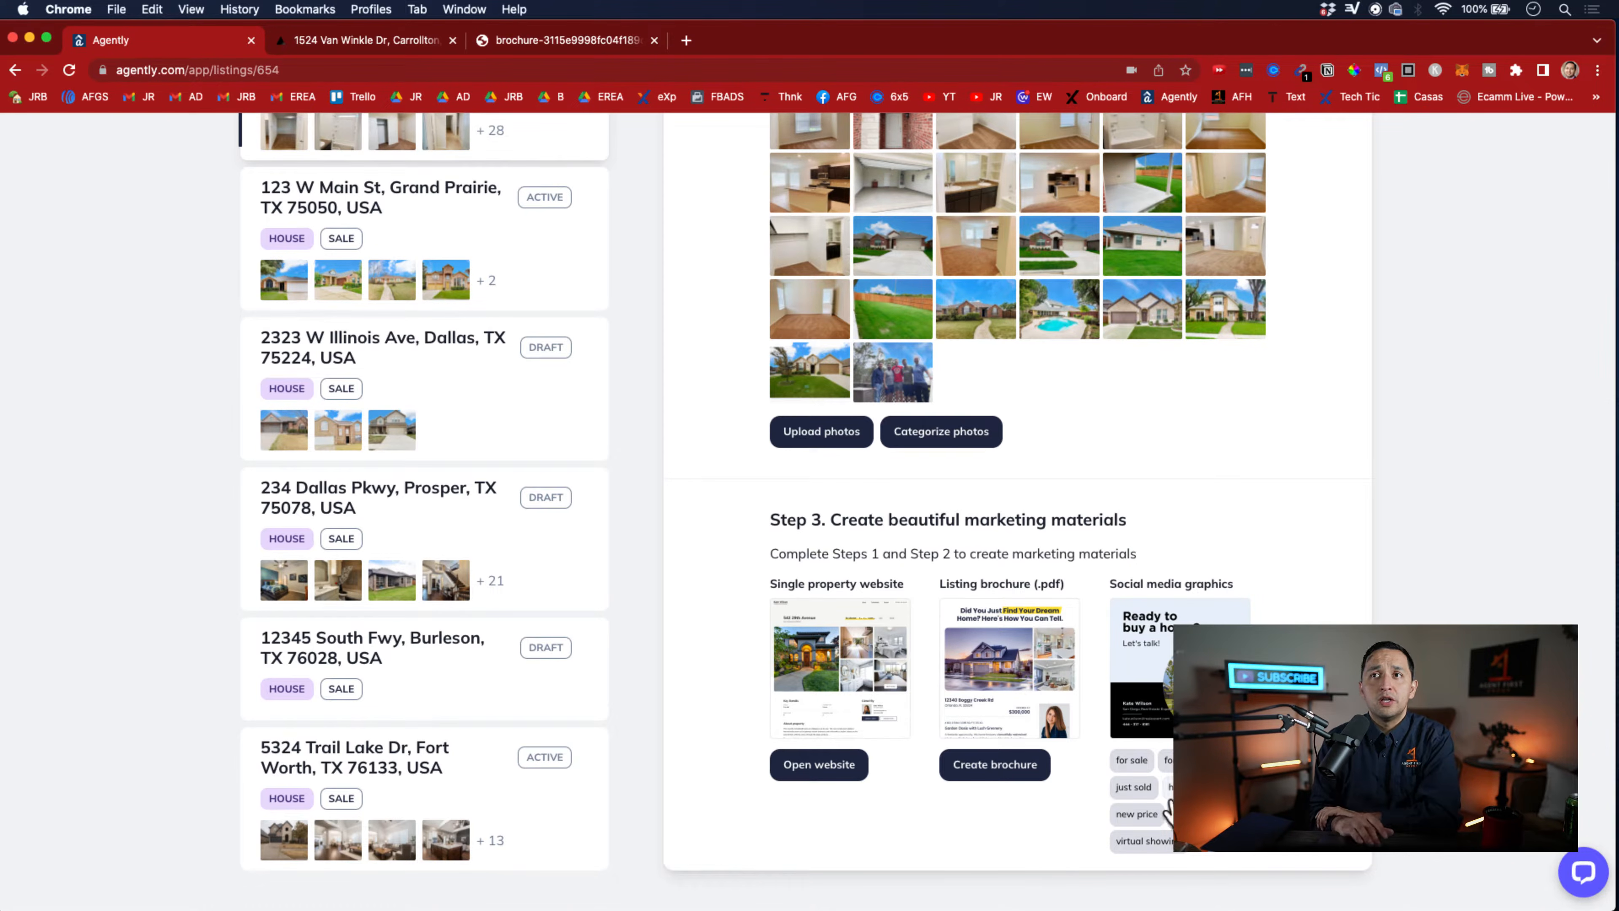
click(1167, 760)
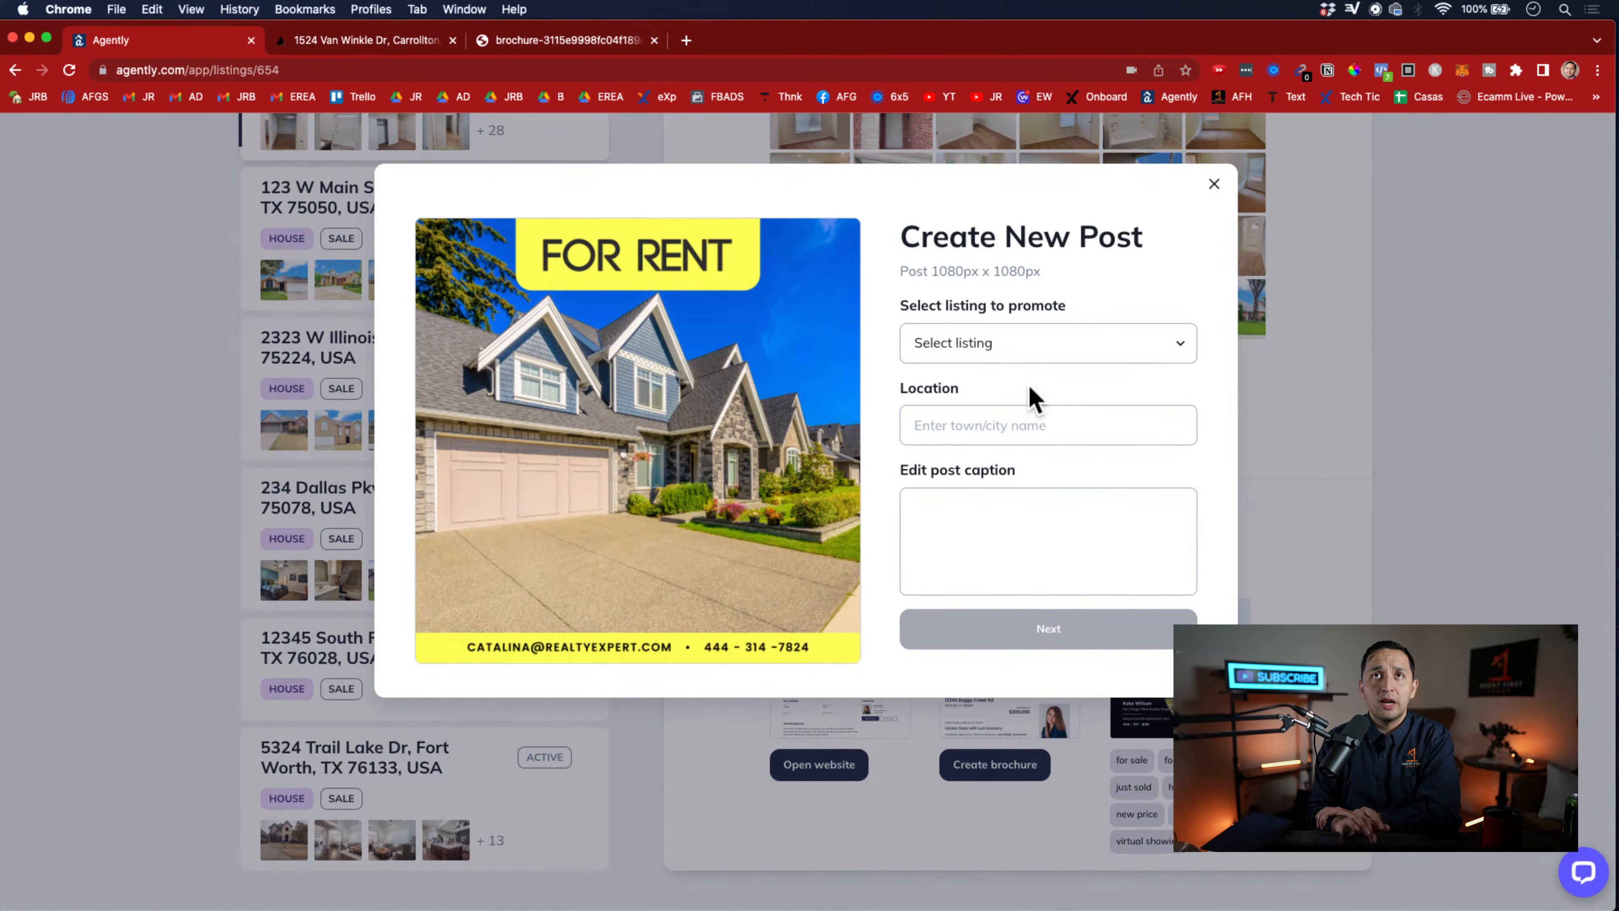
click(1216, 190)
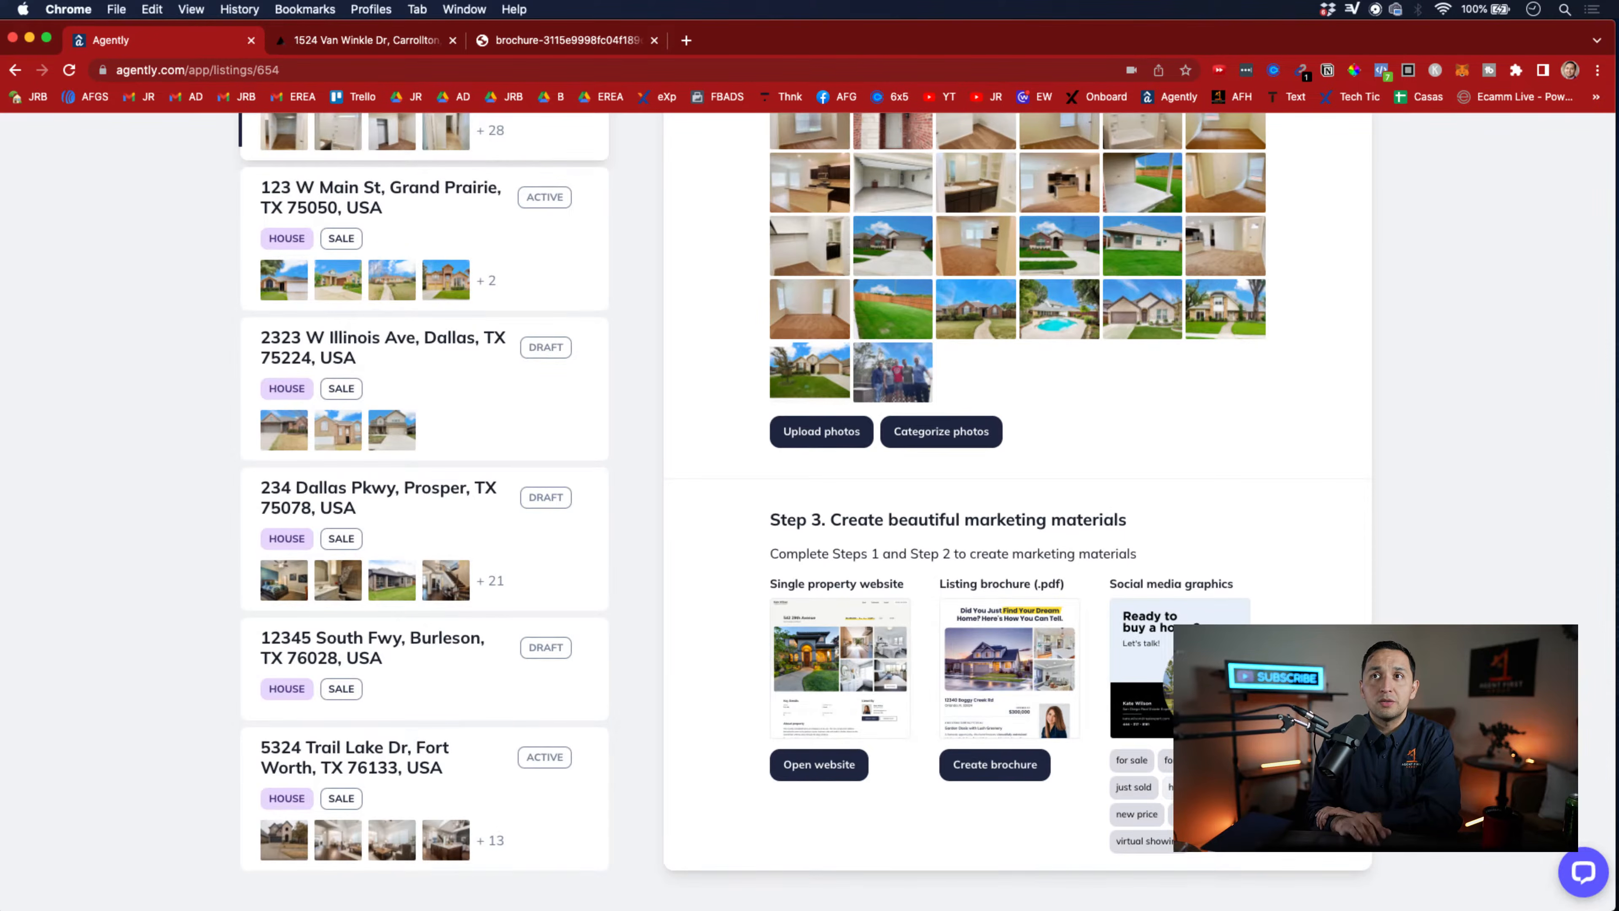
scroll(1162, 702, up, 15)
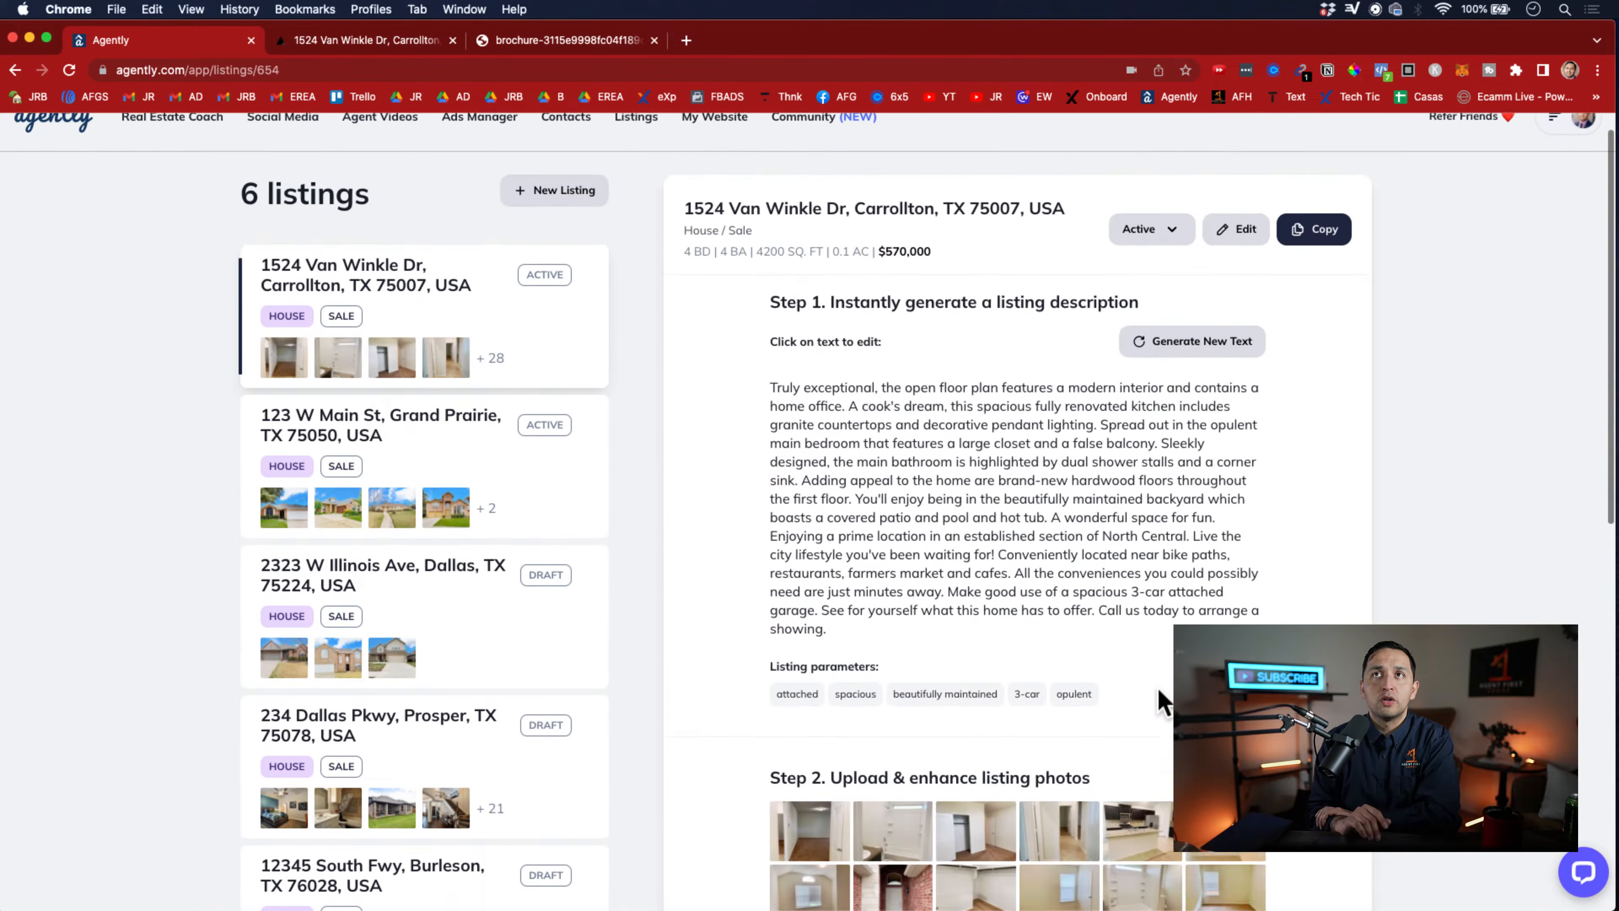
scroll(1162, 702, up, 1)
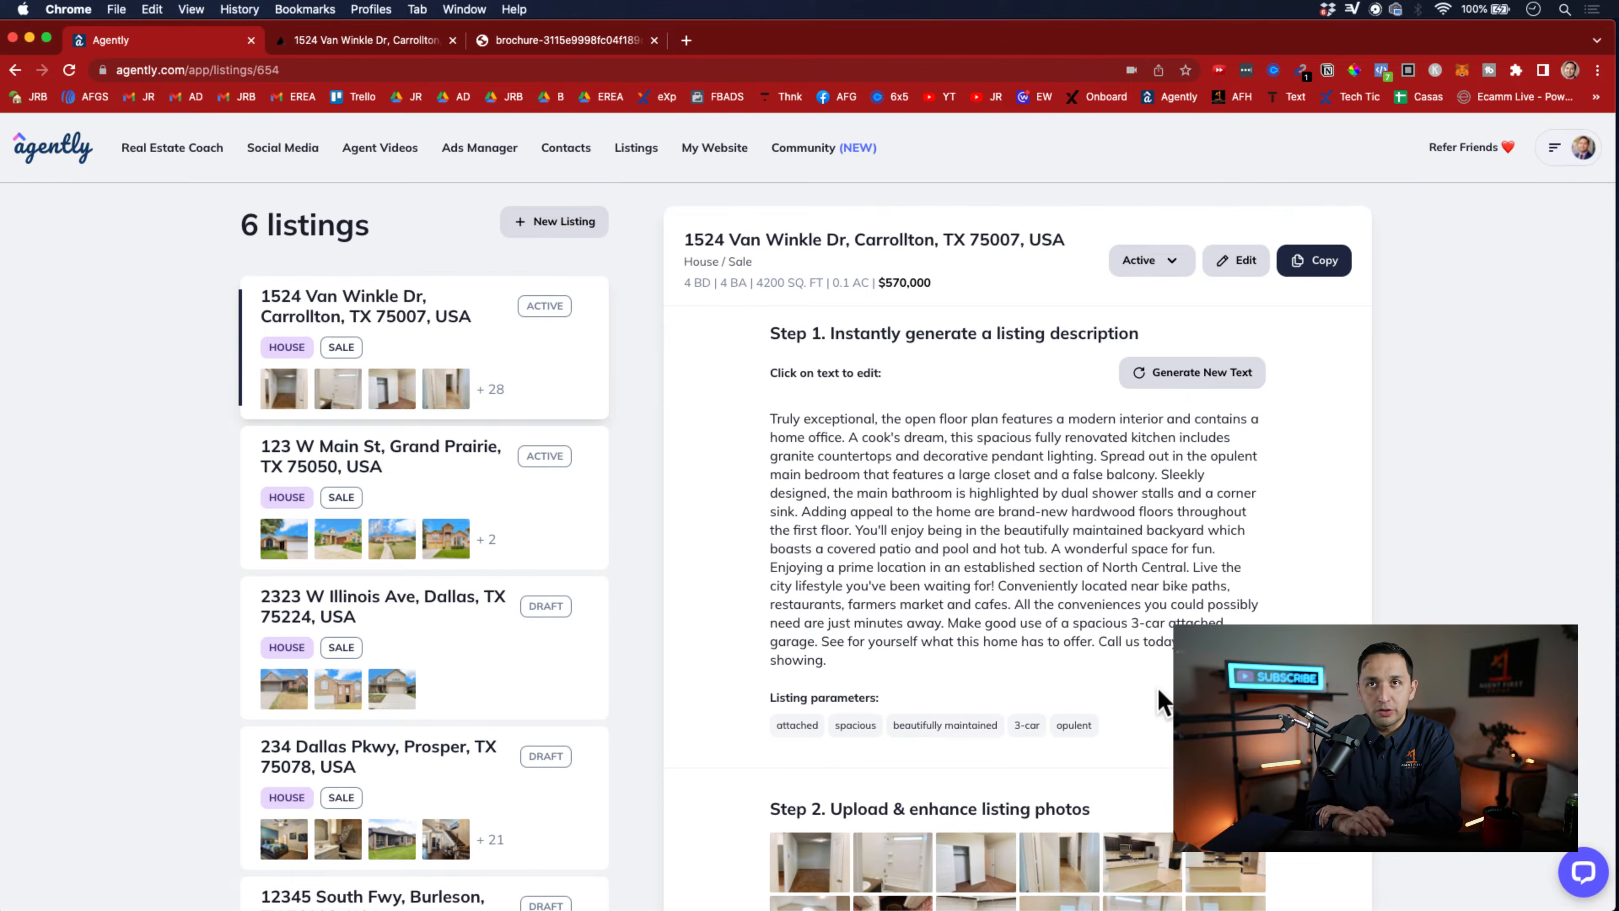
Start a new listing and fill in the property location with the first suggested Fort Worth address
scroll(1160, 702, down, 1)
scroll(993, 568, up, 1)
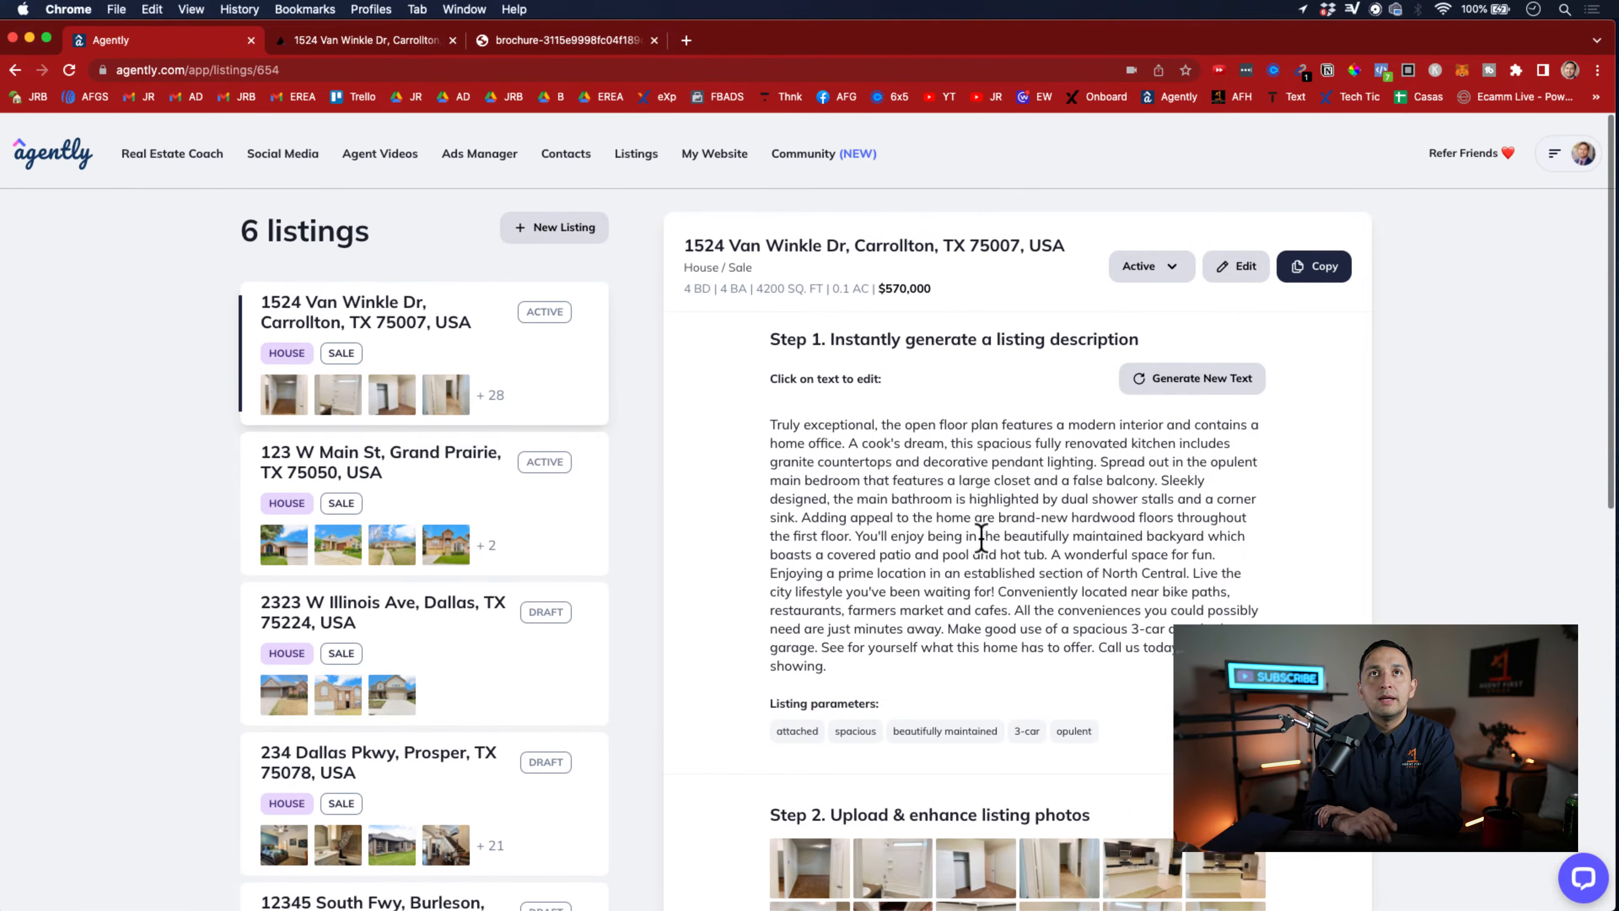
click(558, 226)
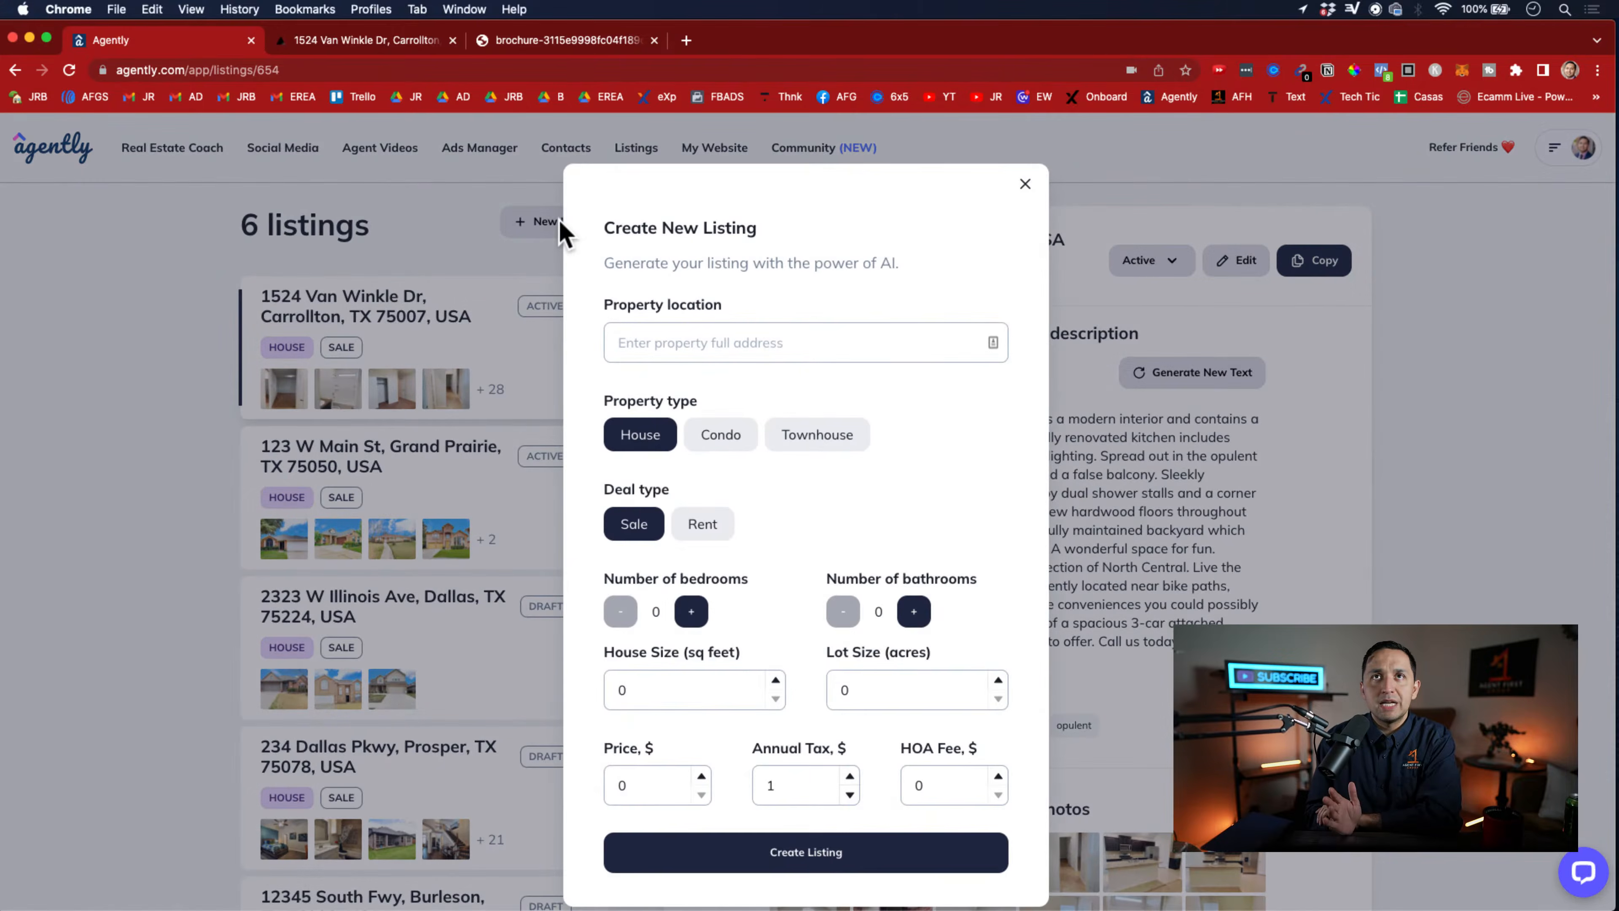
click(762, 347)
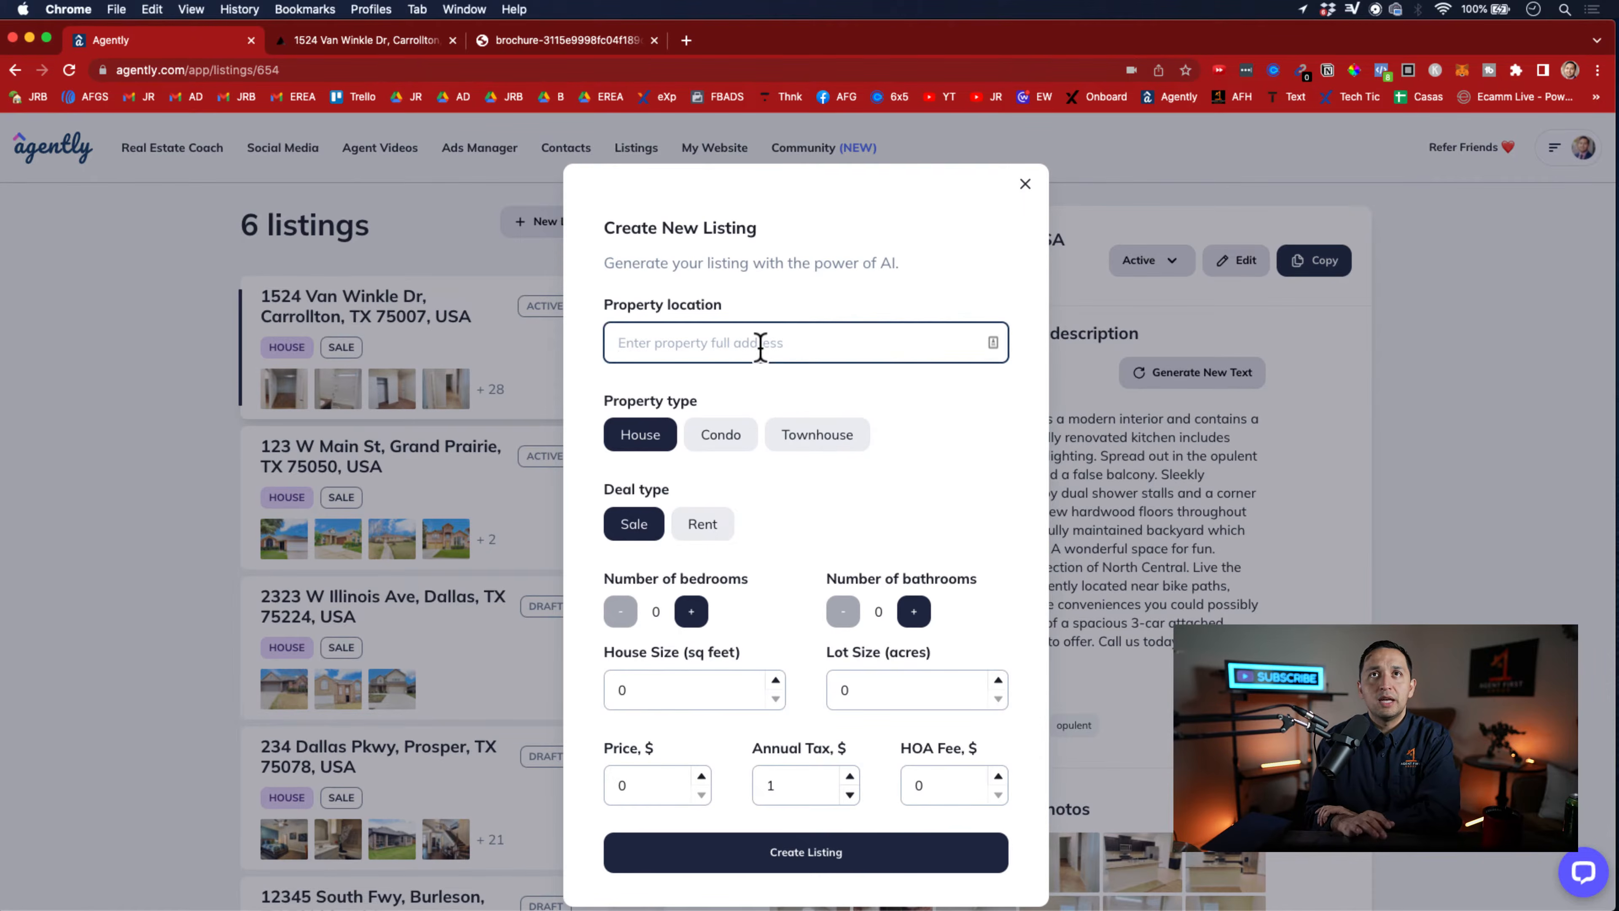
text(342)
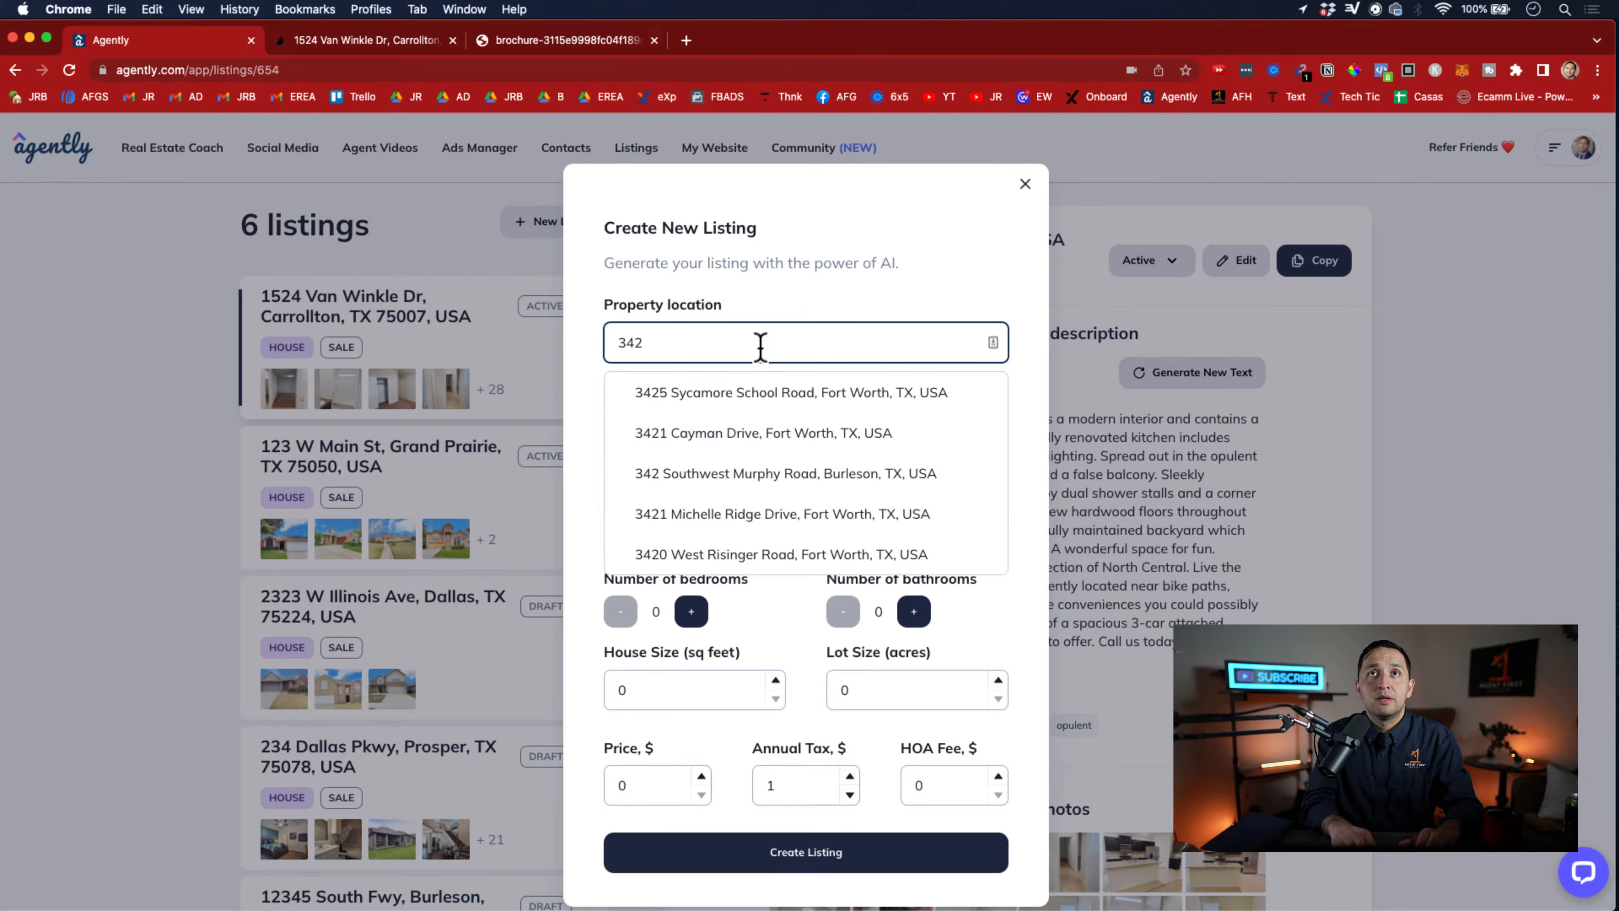
click(822, 392)
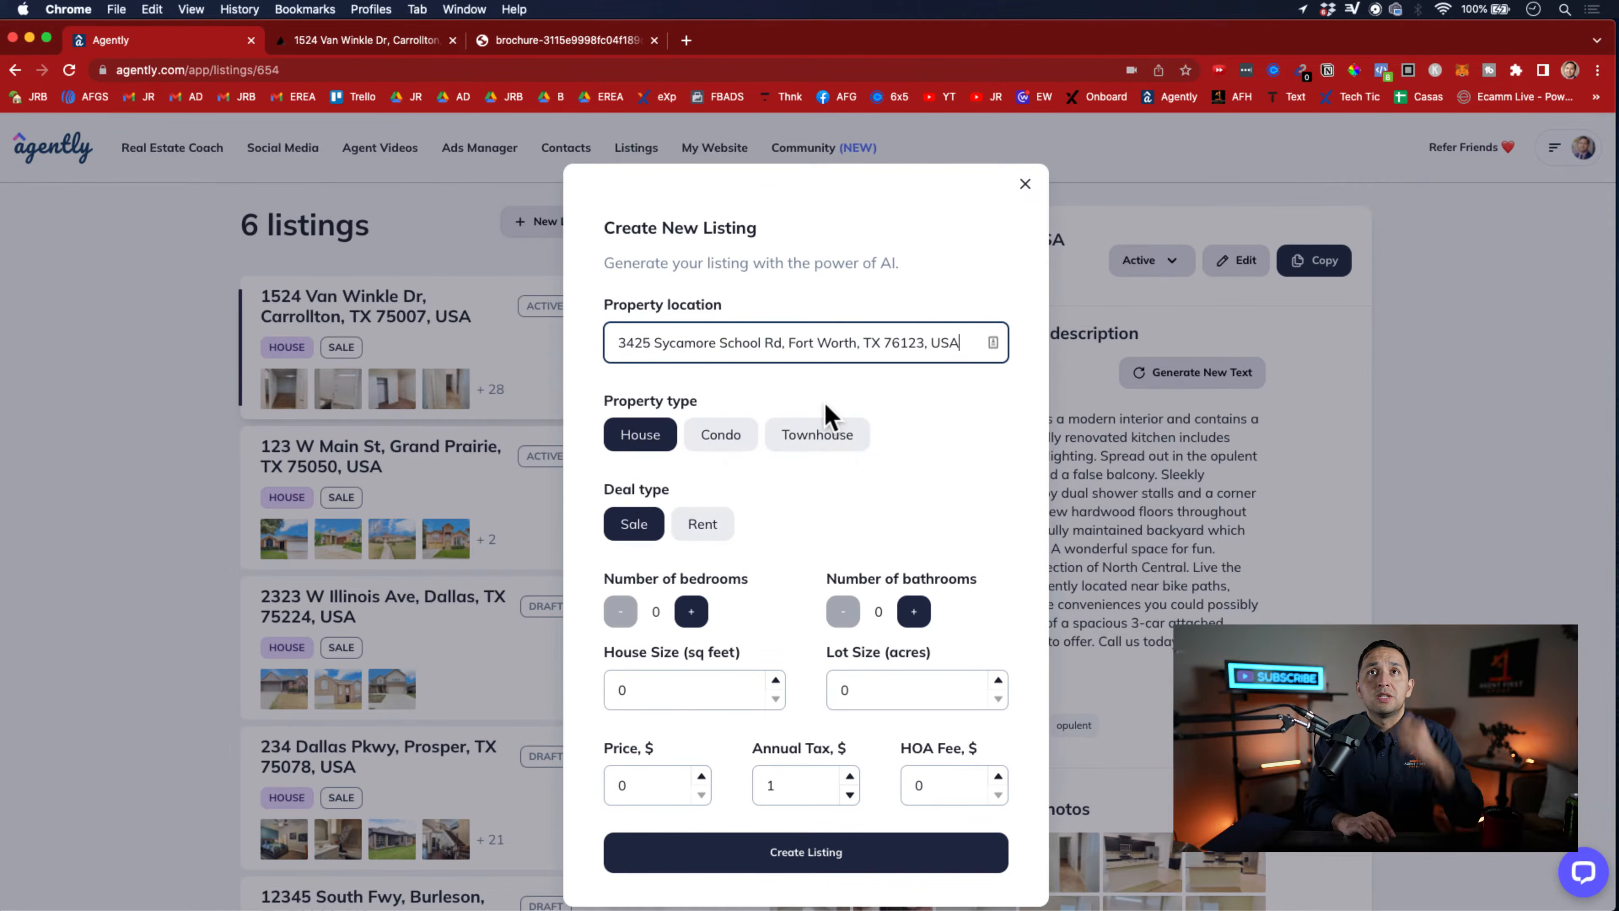
Set the new listing to 4 bedrooms, 3 bathrooms, a 3200 sq ft house and a 1-acre lot
click(691, 611)
click(691, 611)
click(691, 611)
click(691, 611)
click(913, 611)
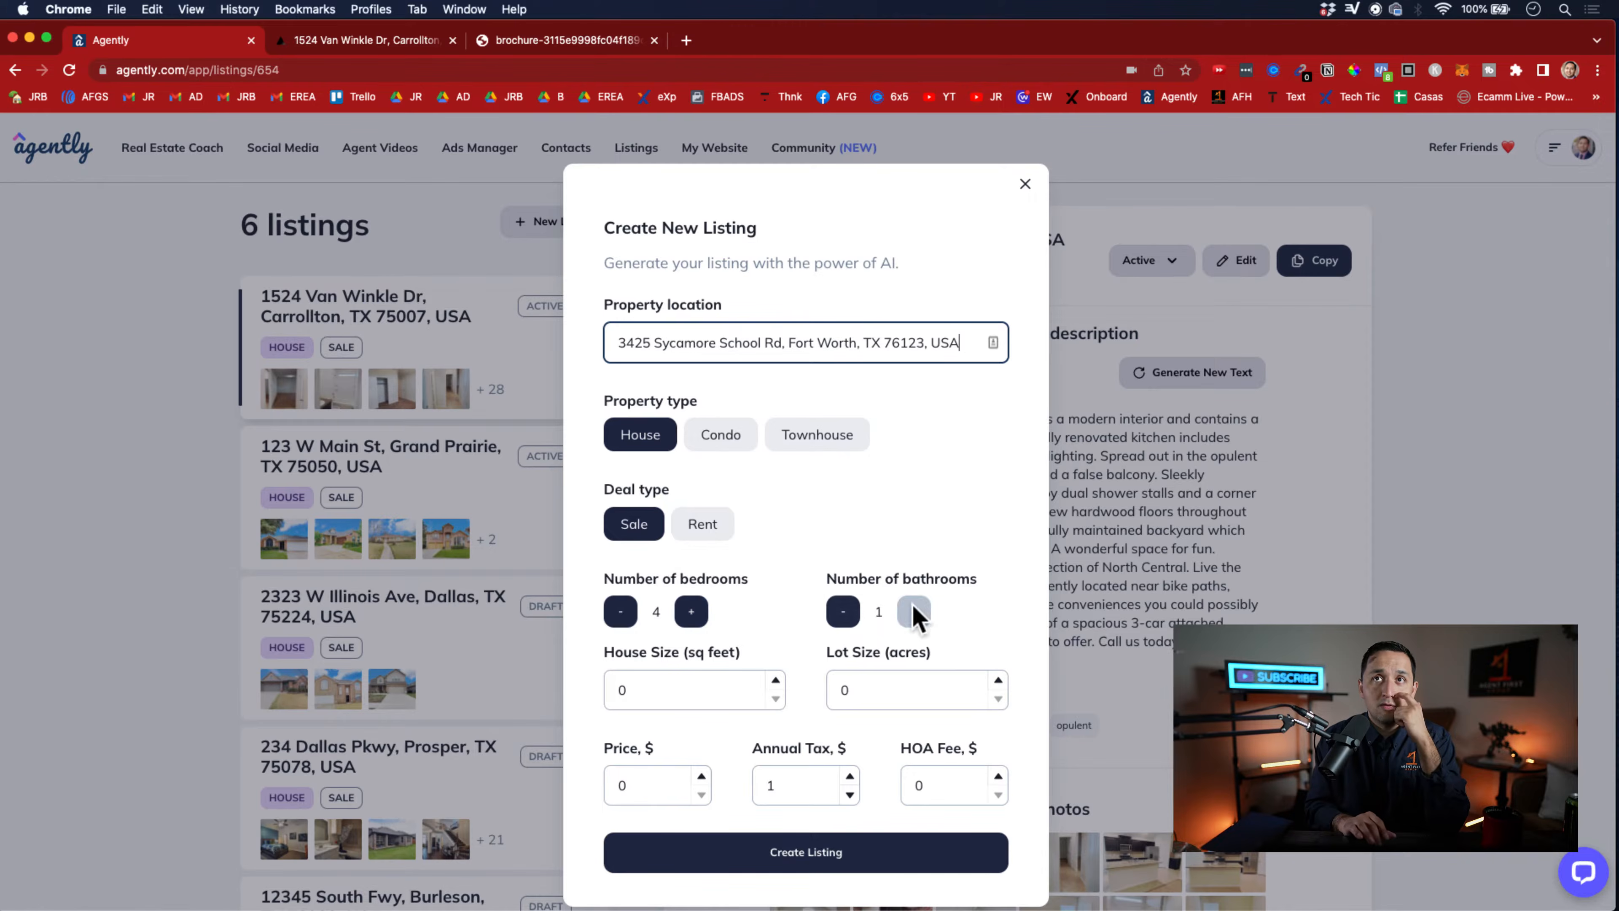
click(914, 611)
click(914, 611)
click(693, 680)
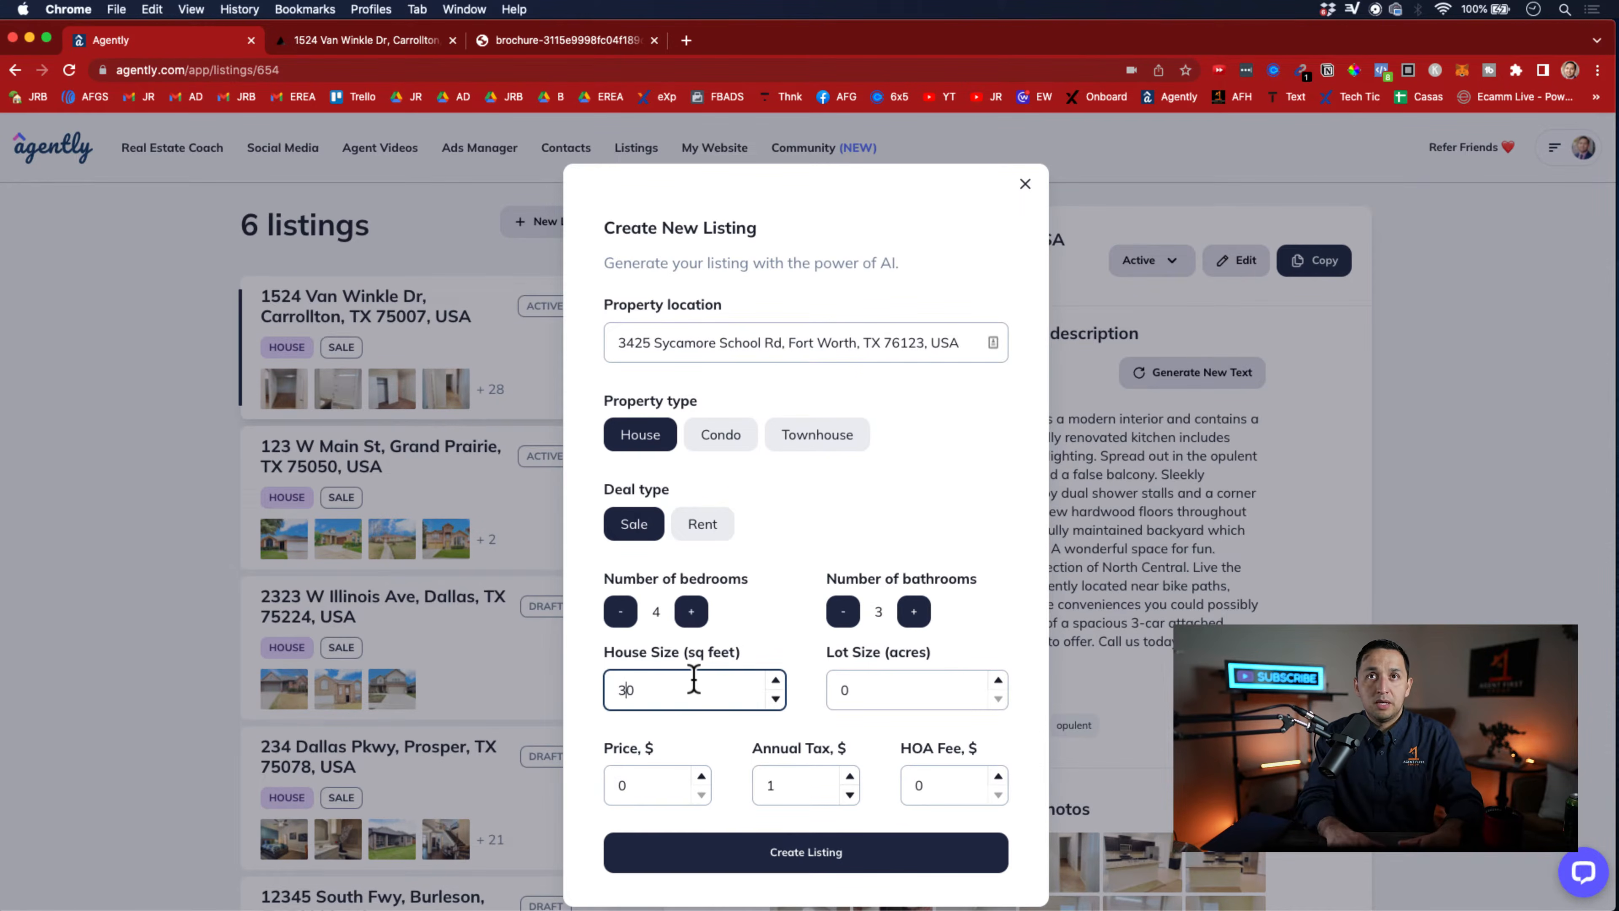
click(945, 691)
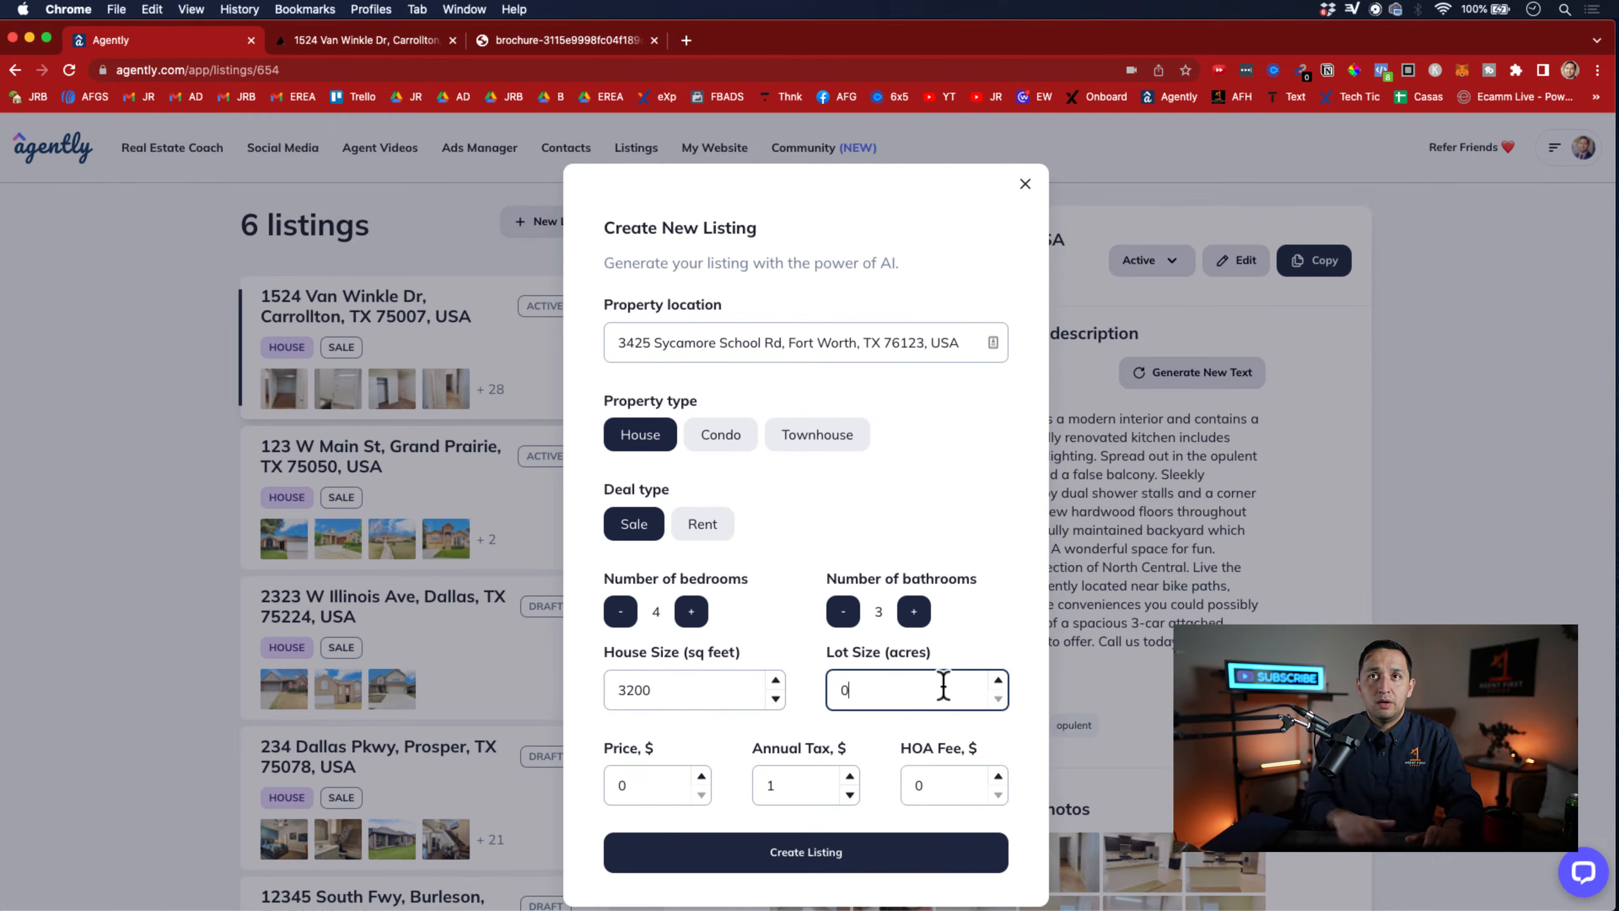
click(1004, 636)
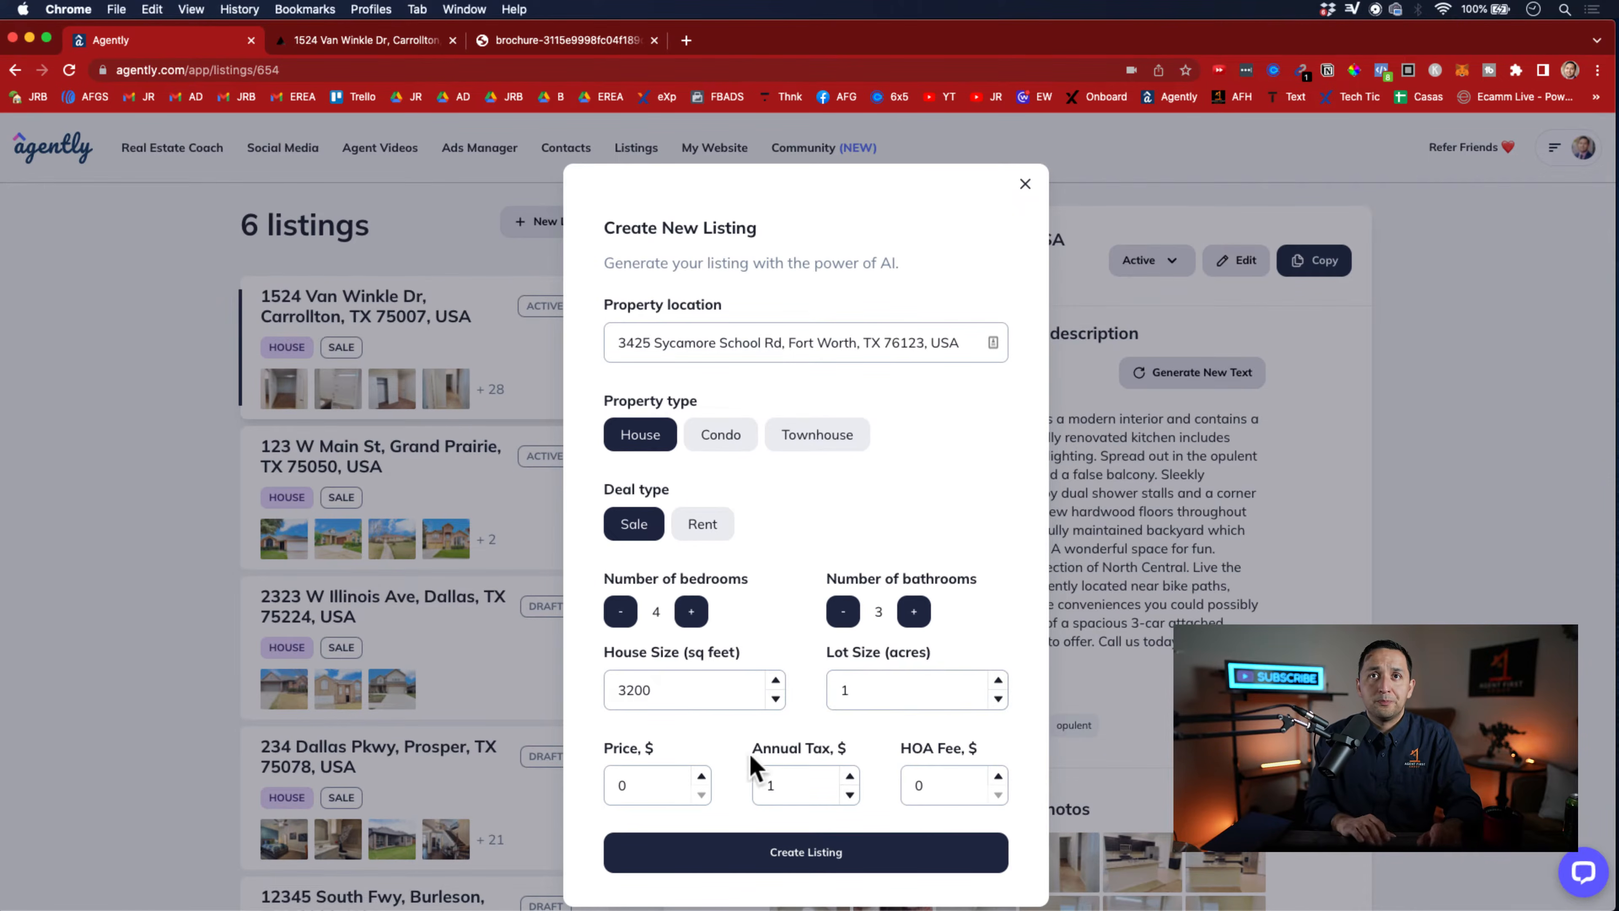
Set the price to $500000, annual tax to $6000 and HOA fee to $1200, and create the listing
click(668, 785)
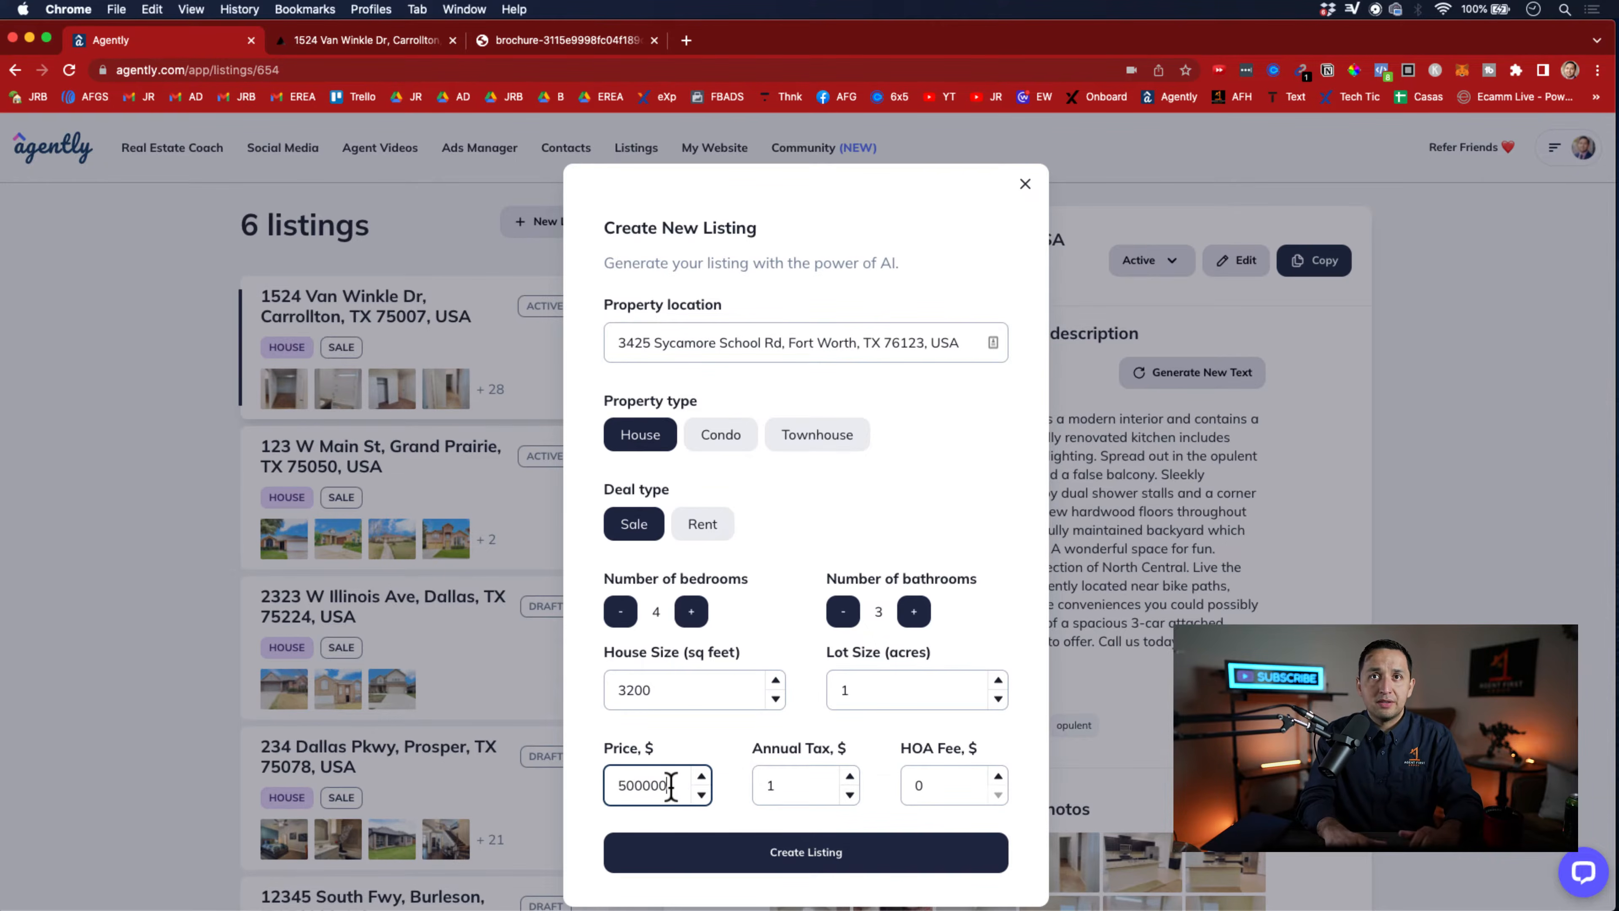
click(851, 776)
double_click(818, 779)
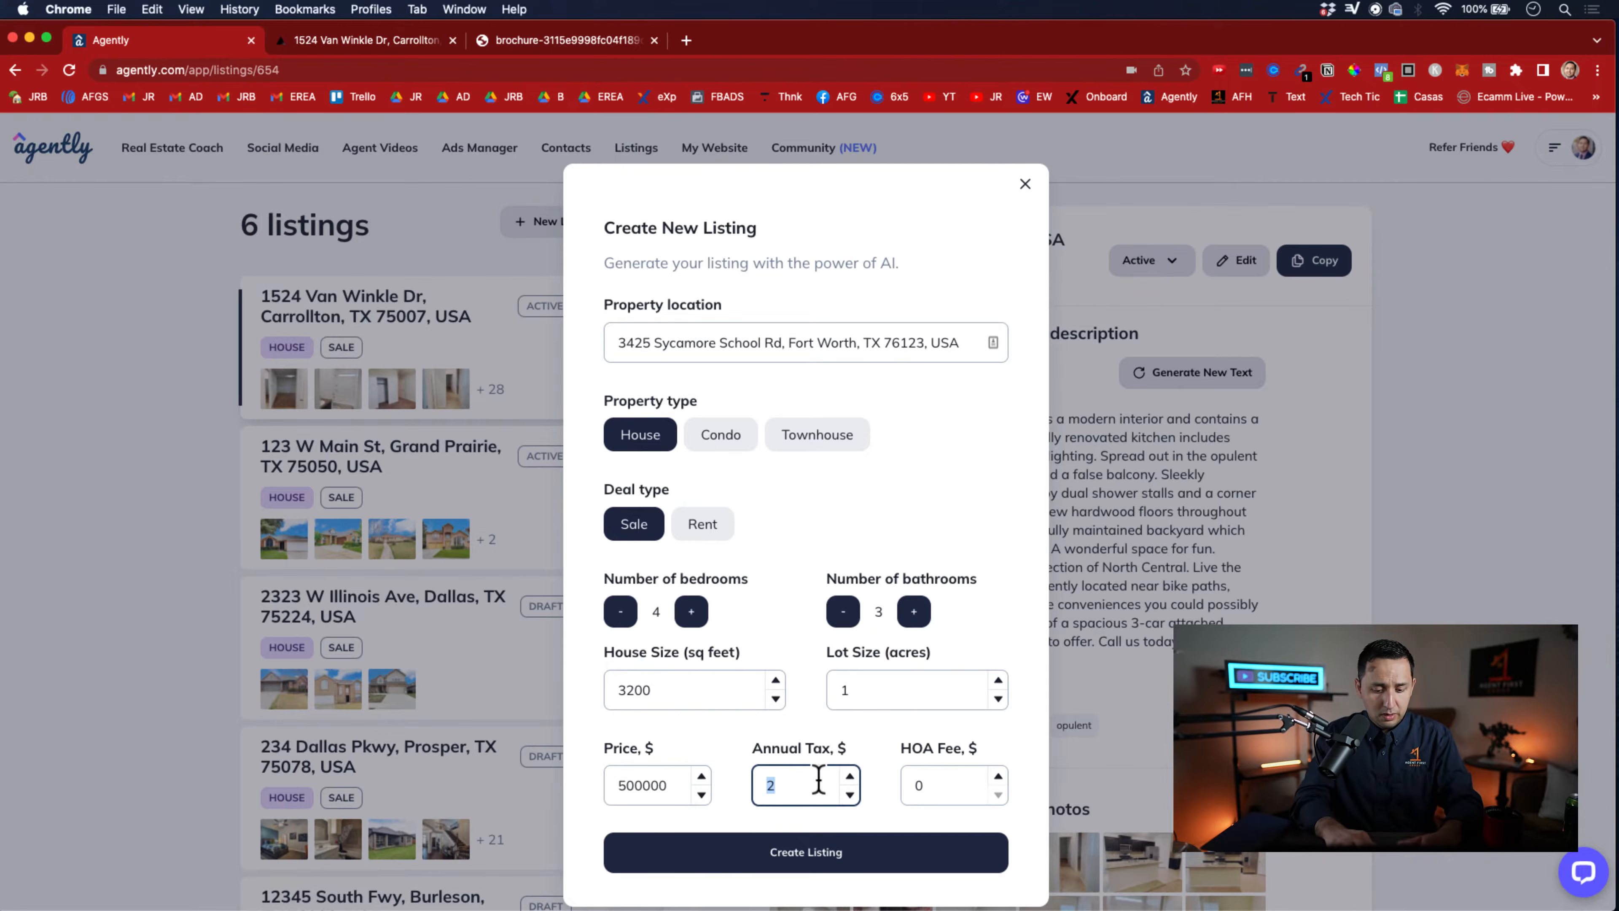
text(60000)
key(BackSpace)
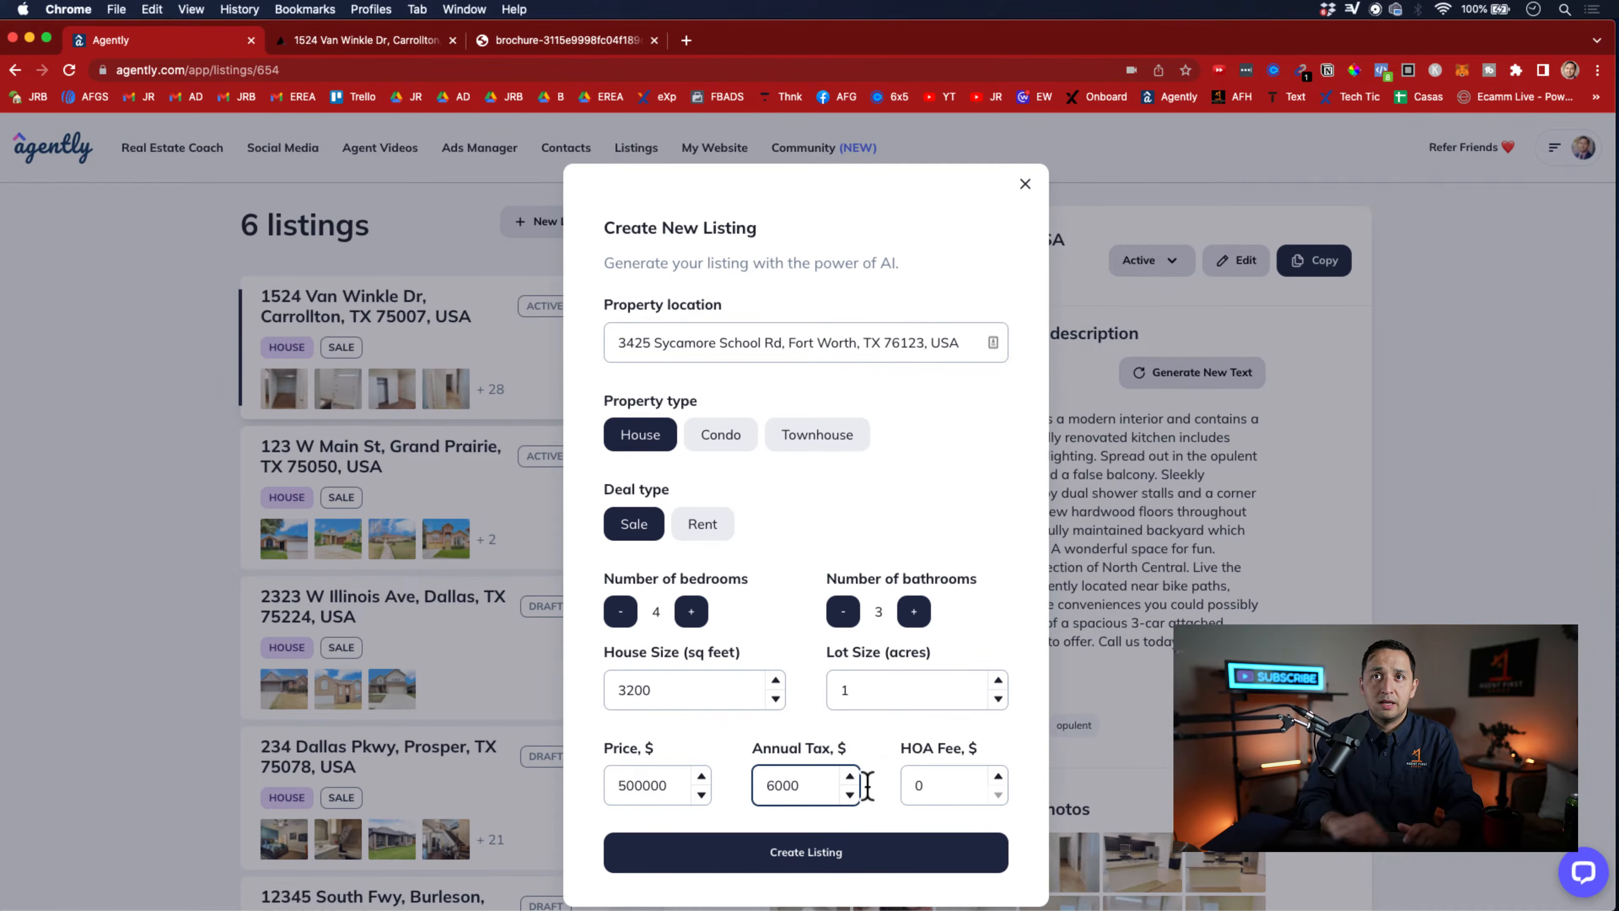
click(950, 794)
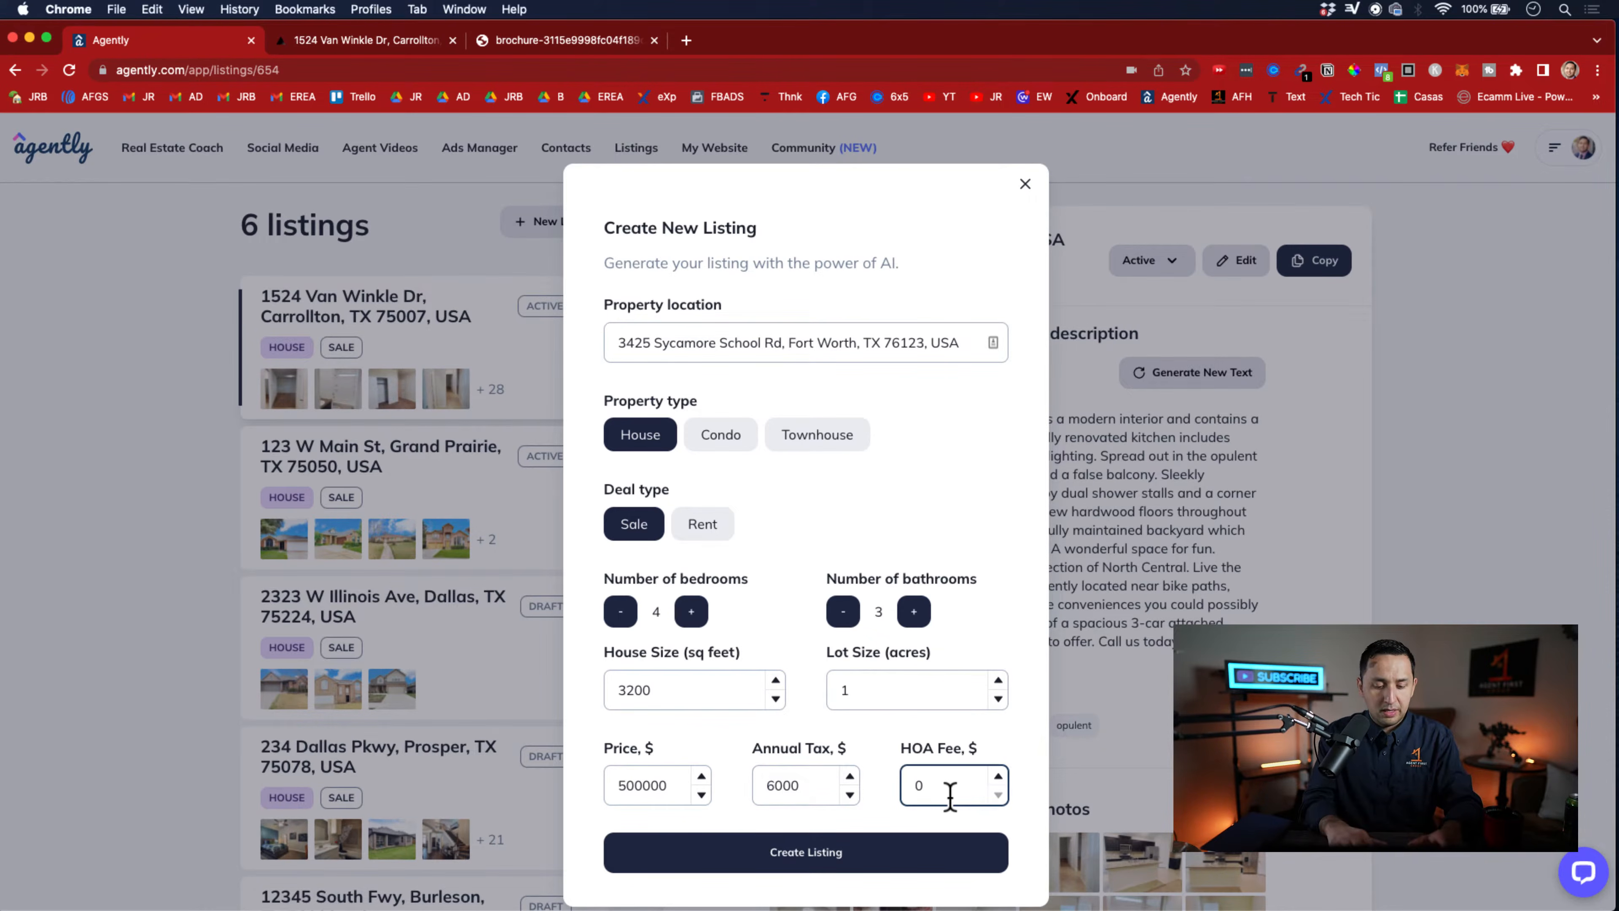
text(1200)
click(889, 855)
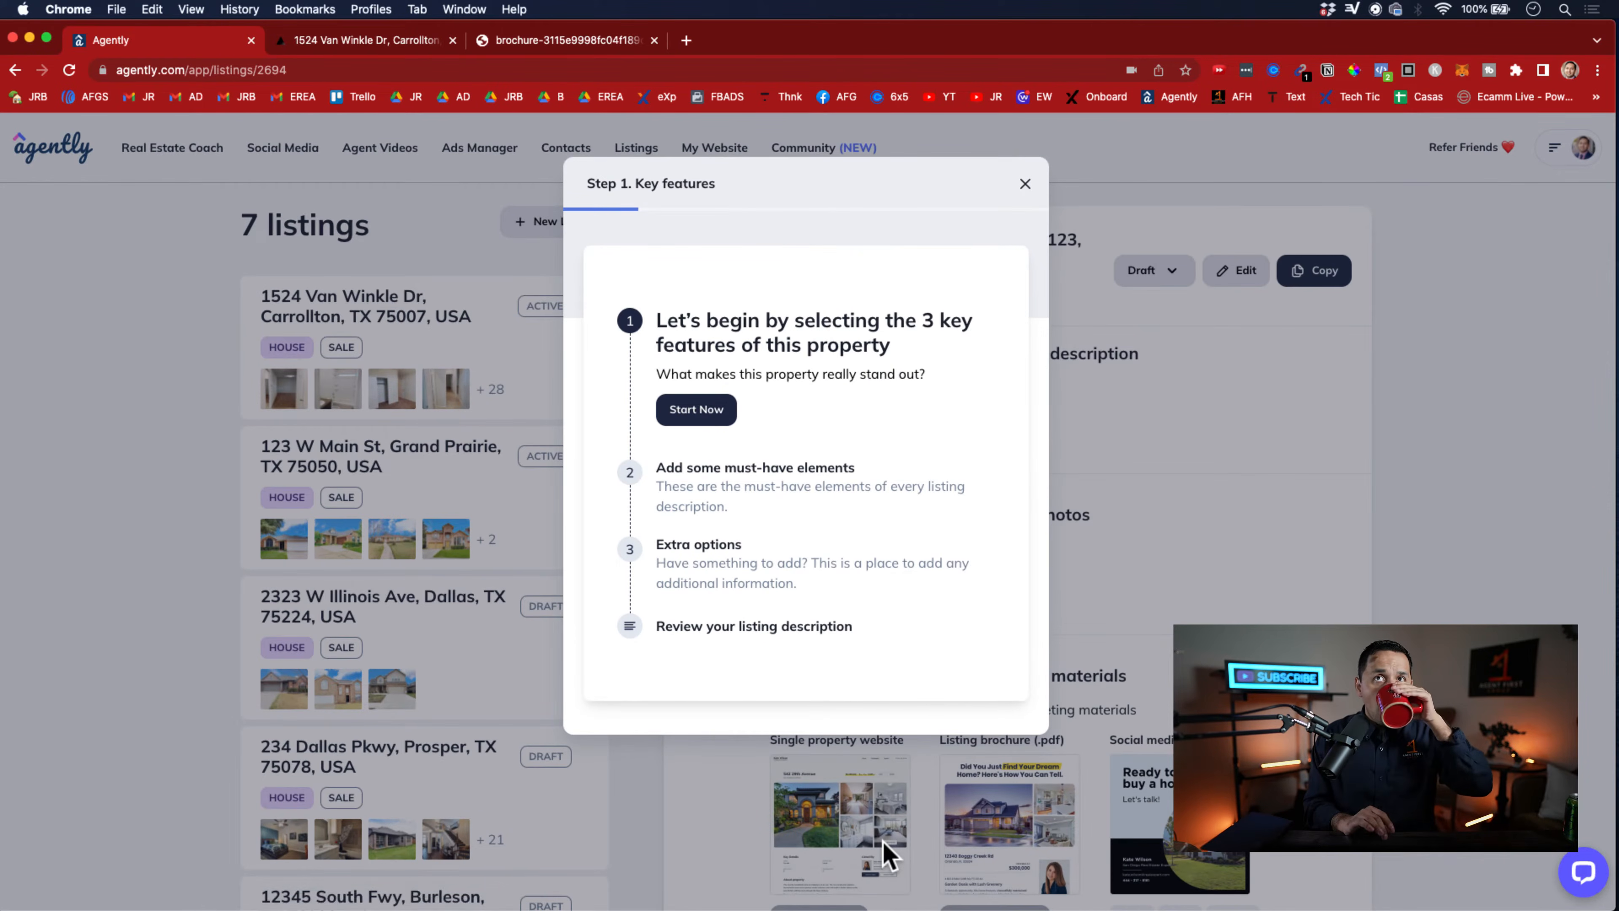
Choose remodeled, interior design and renovated kitchen as the property's three key features
click(701, 412)
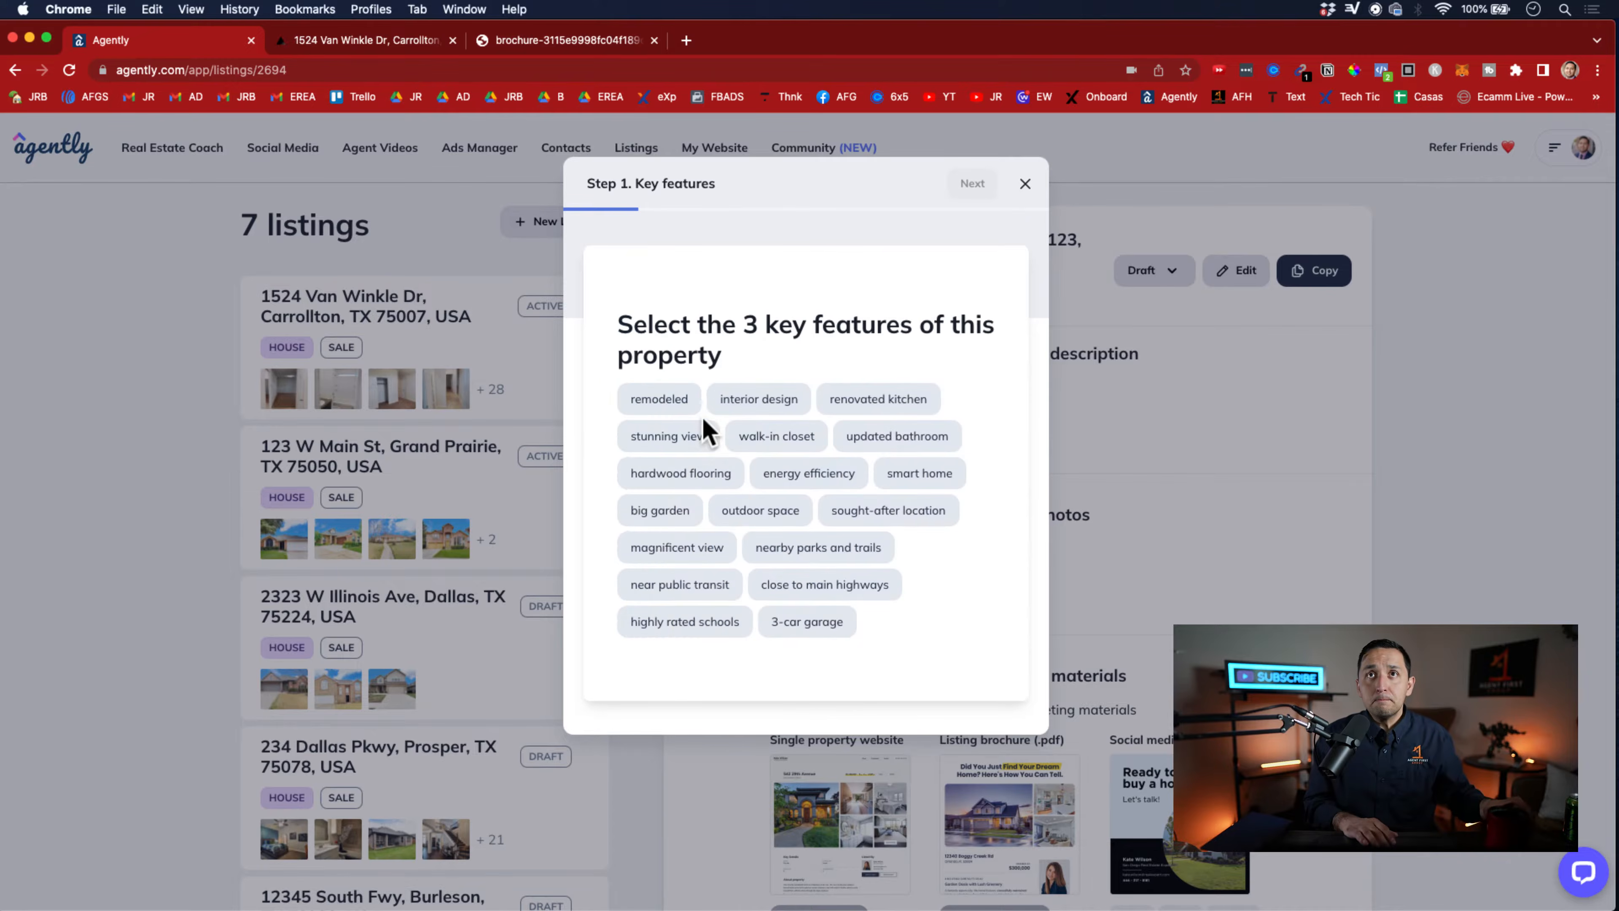
click(683, 412)
click(737, 407)
click(857, 408)
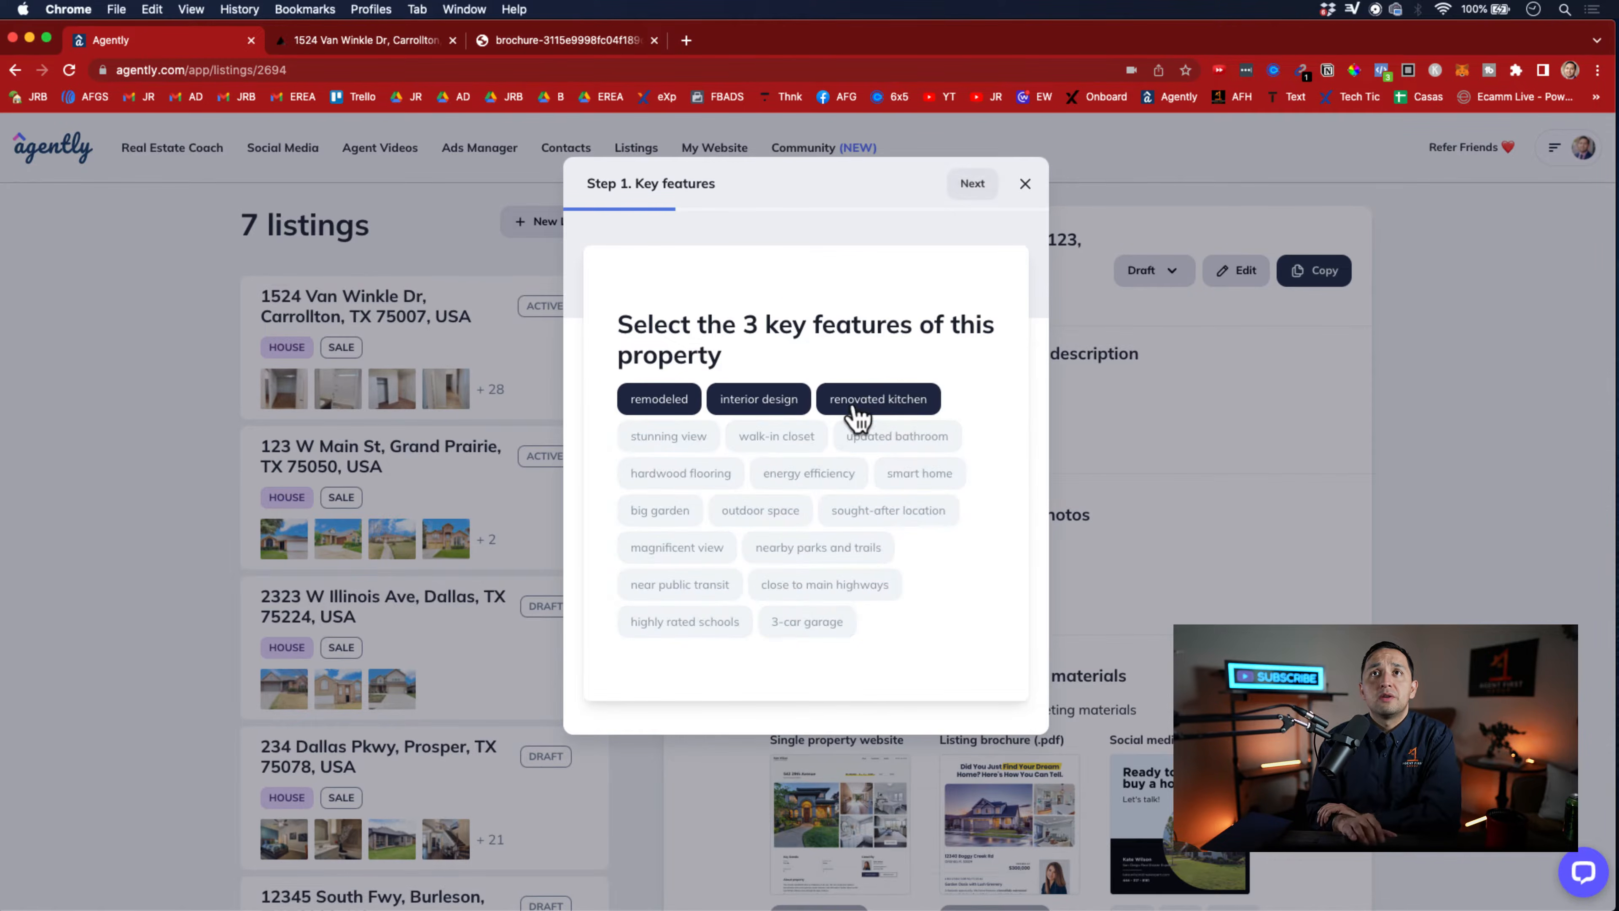
click(972, 183)
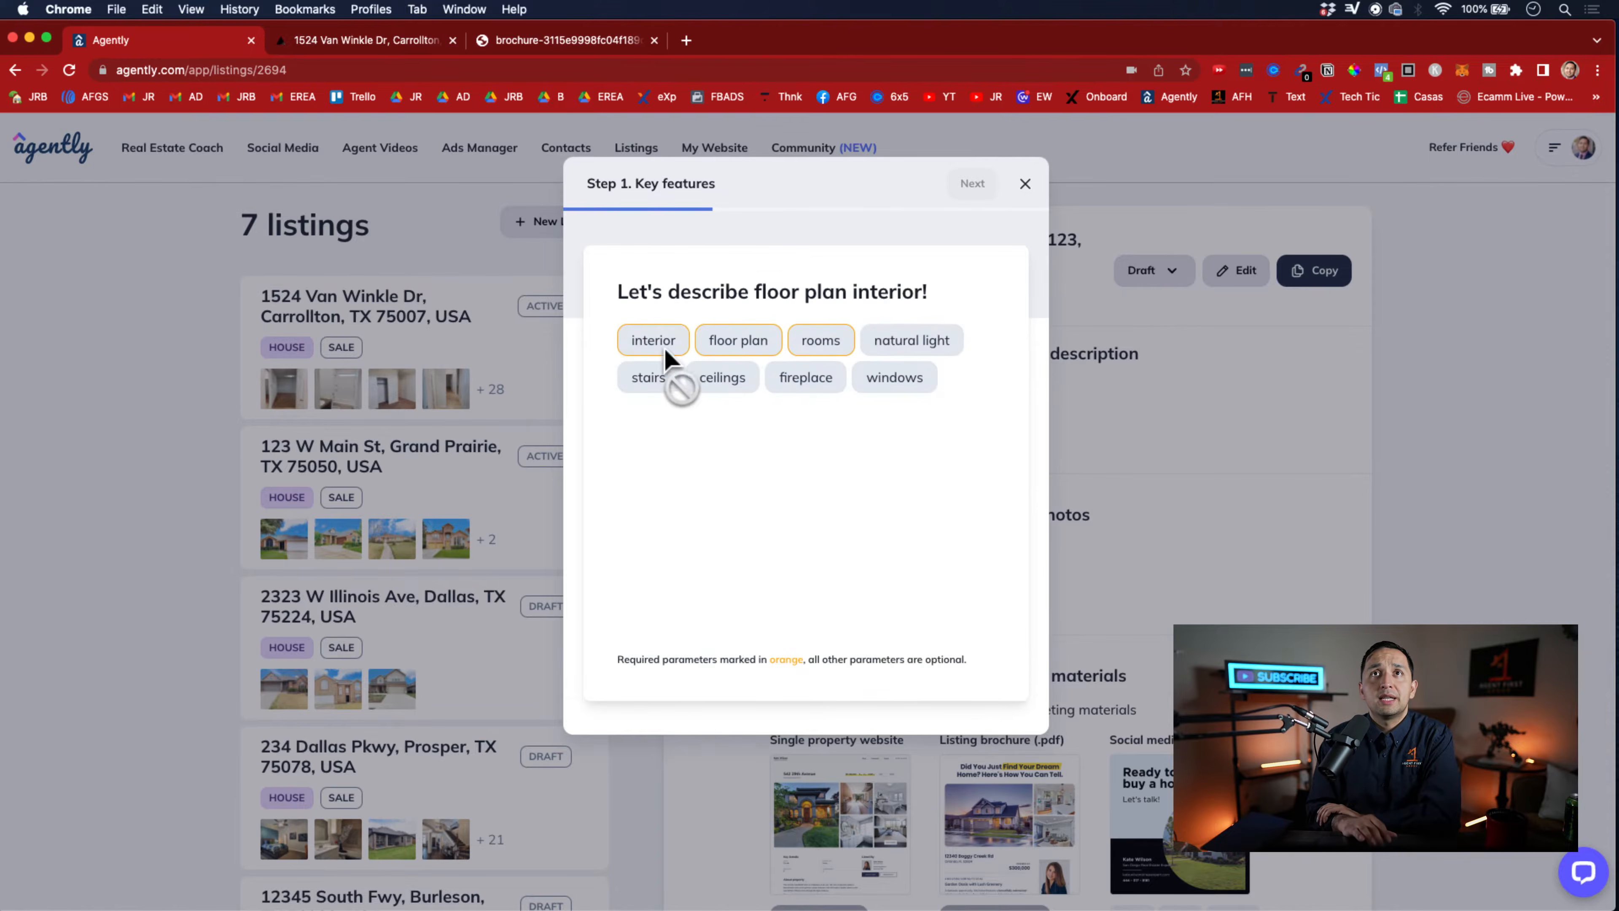
Describe the floor plan interior as character-filled with an open floor plan and a home office
click(718, 347)
click(686, 418)
click(821, 421)
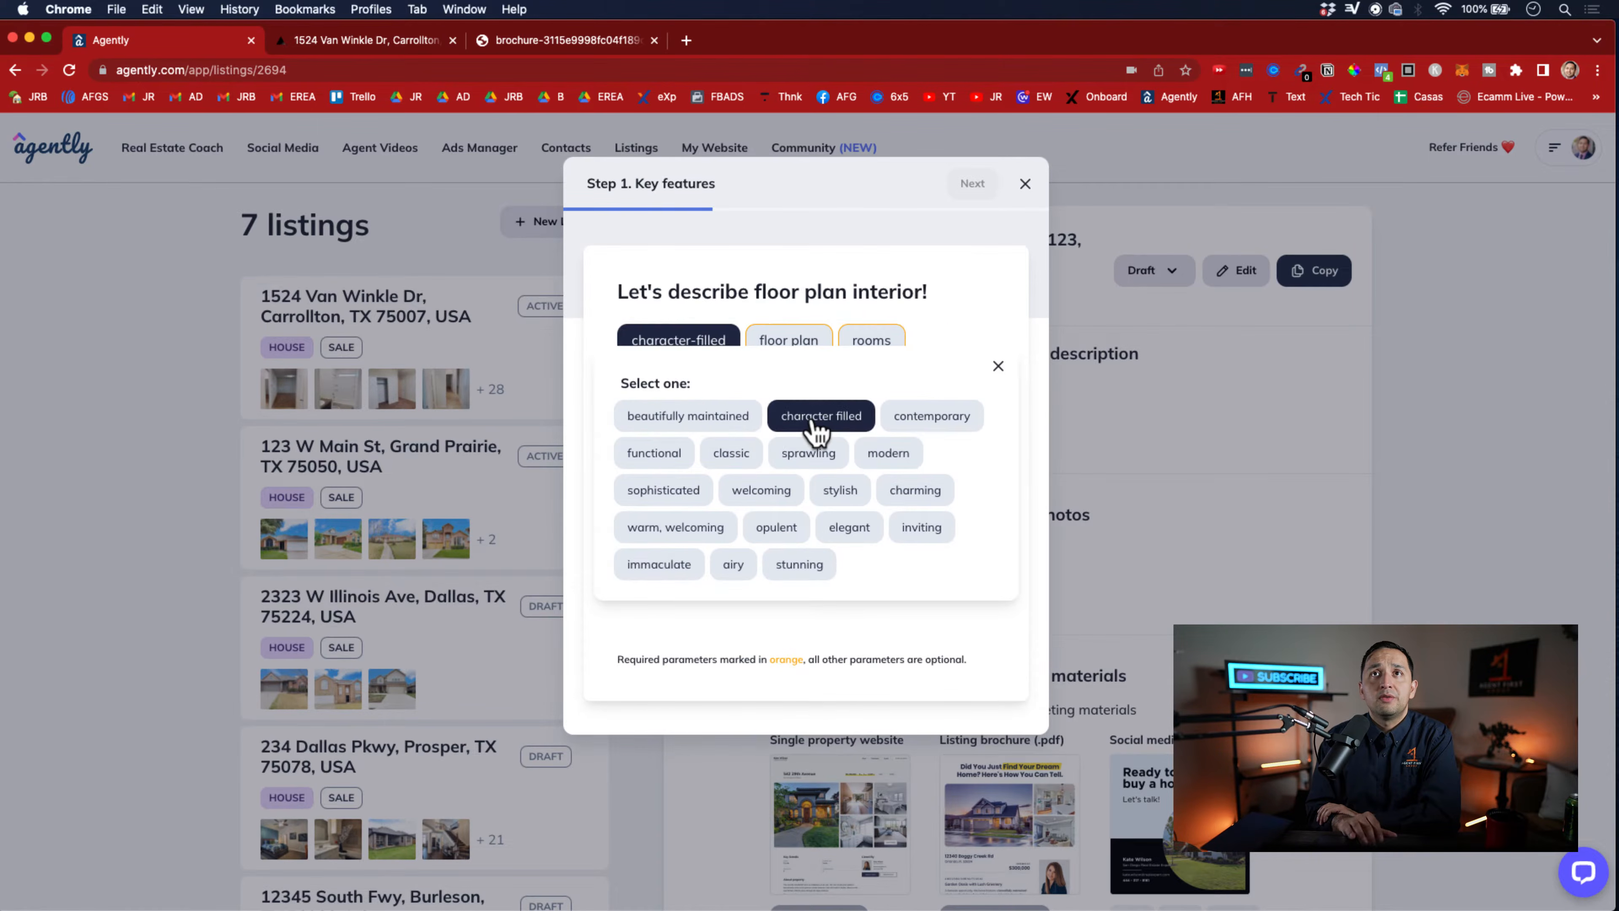
click(966, 332)
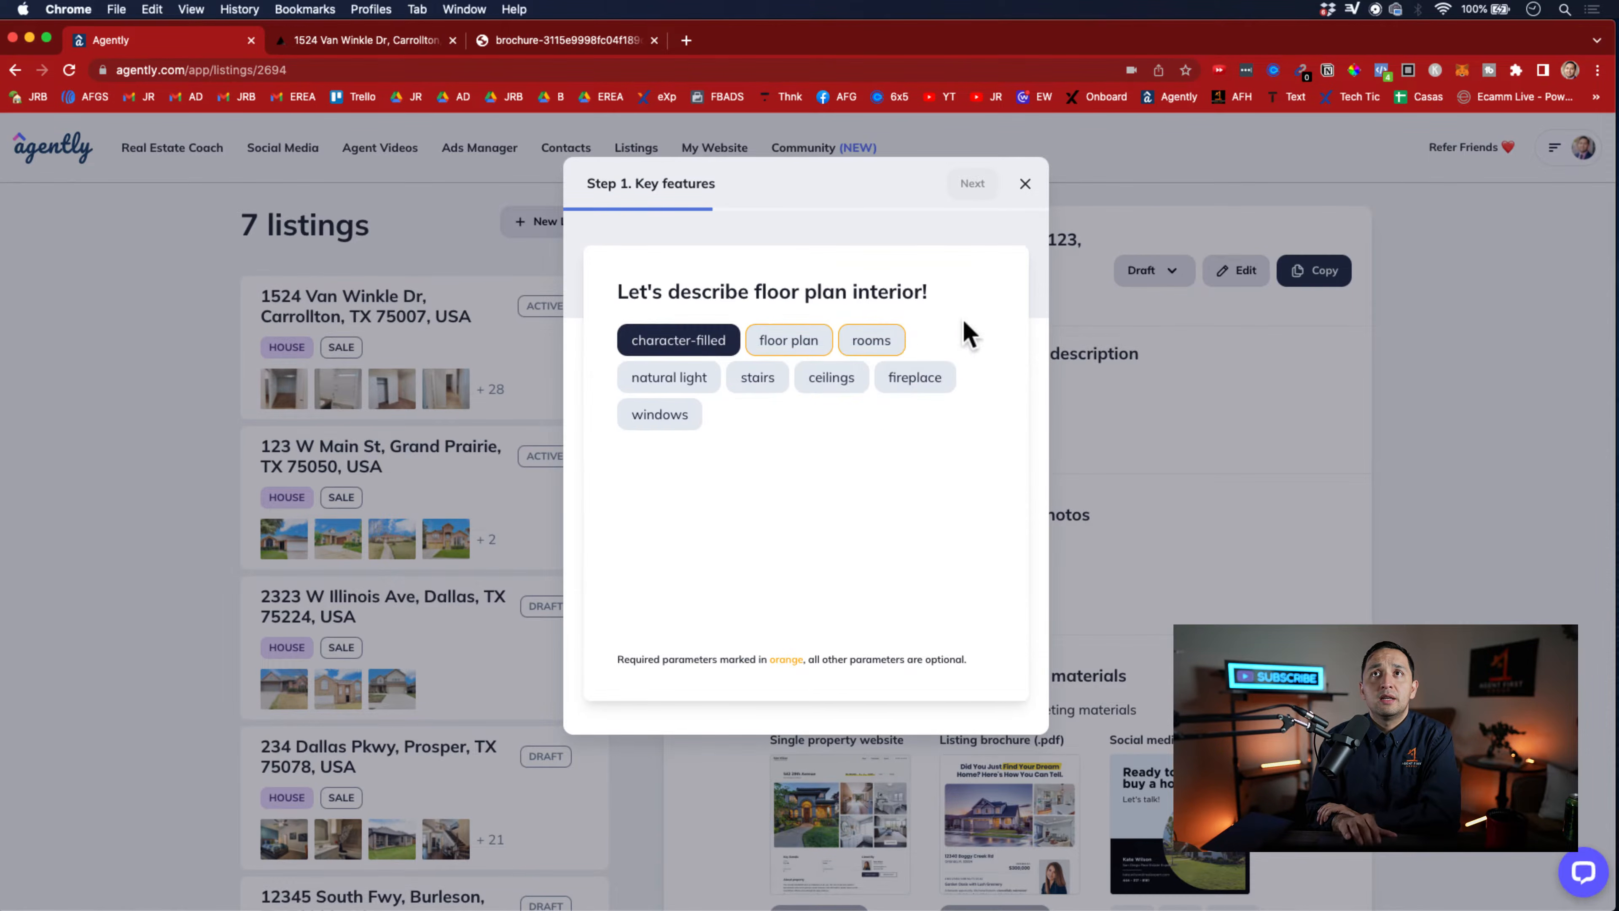
click(805, 338)
click(685, 362)
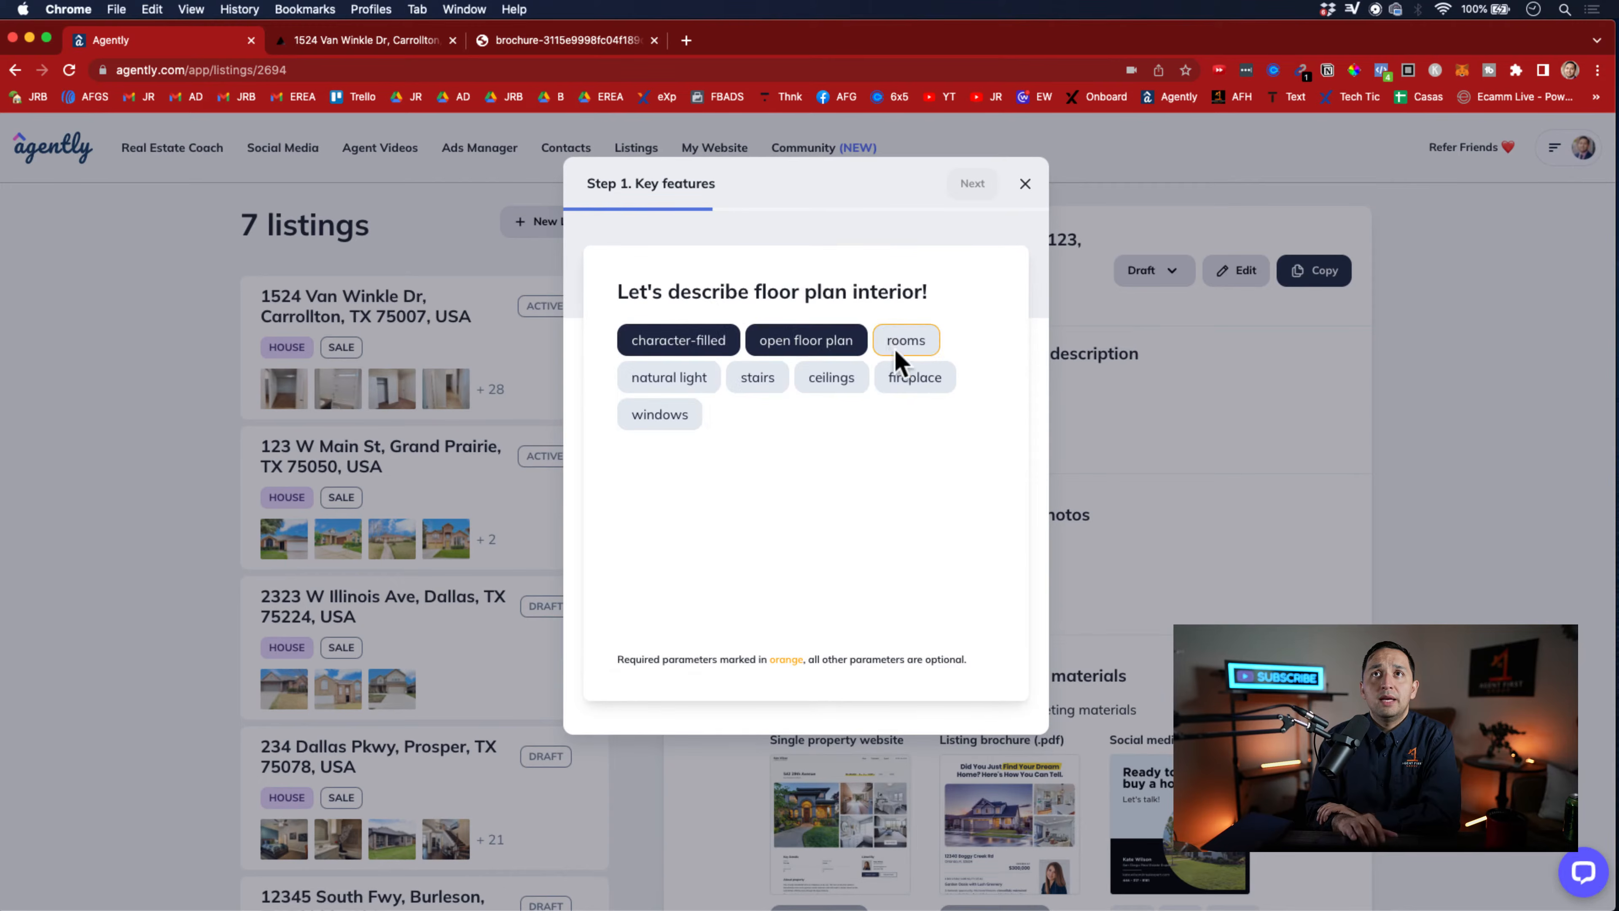
click(898, 353)
click(662, 436)
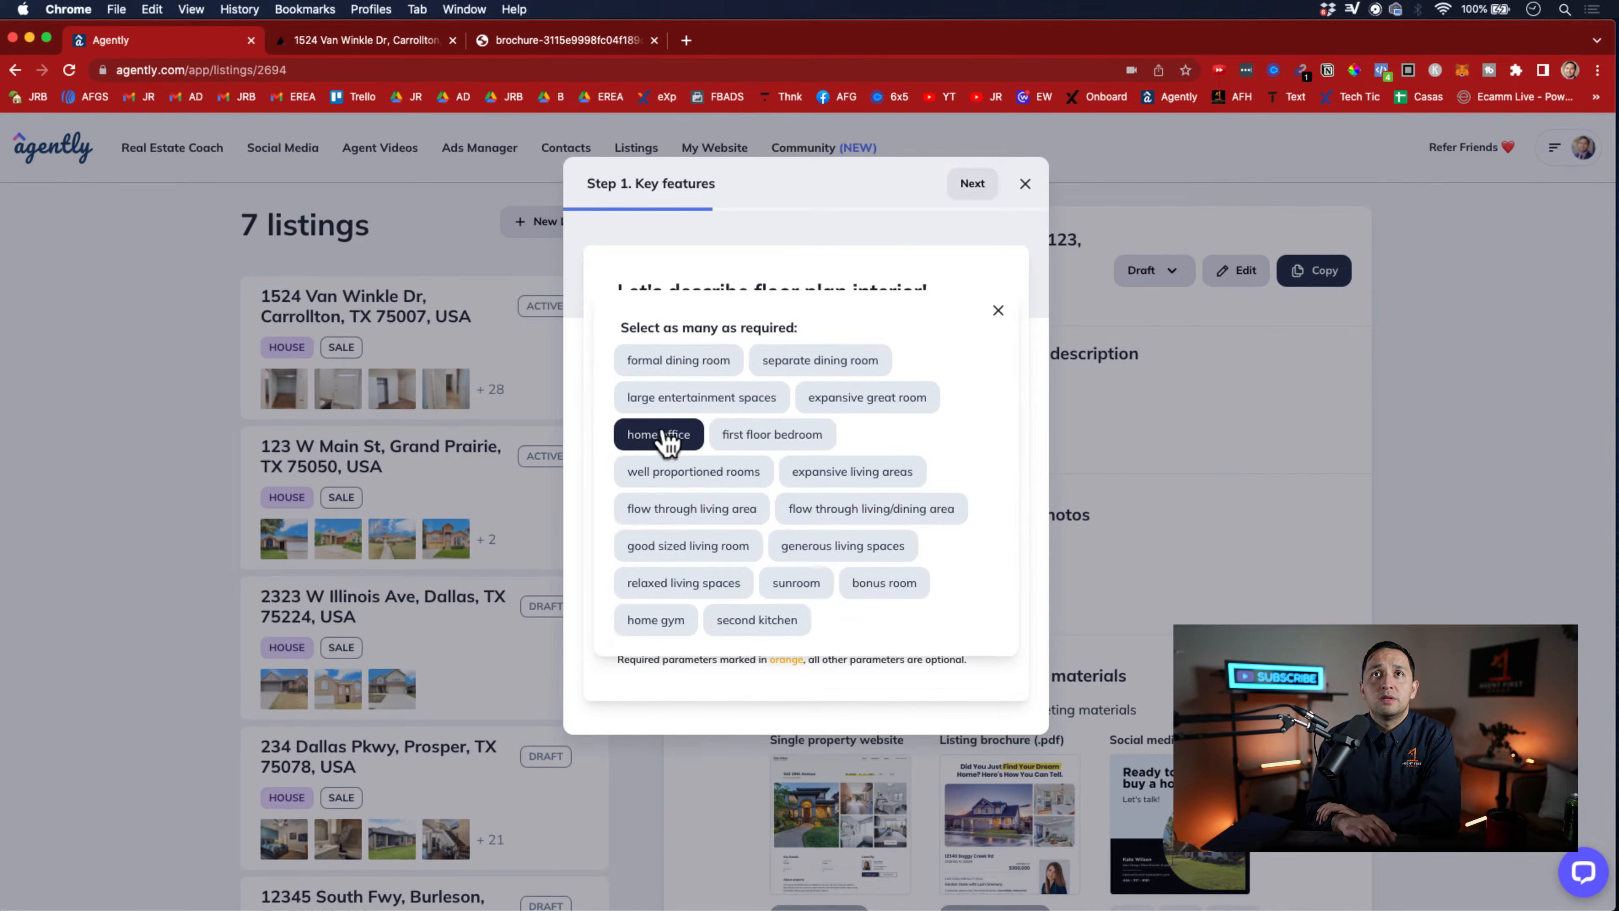
click(939, 264)
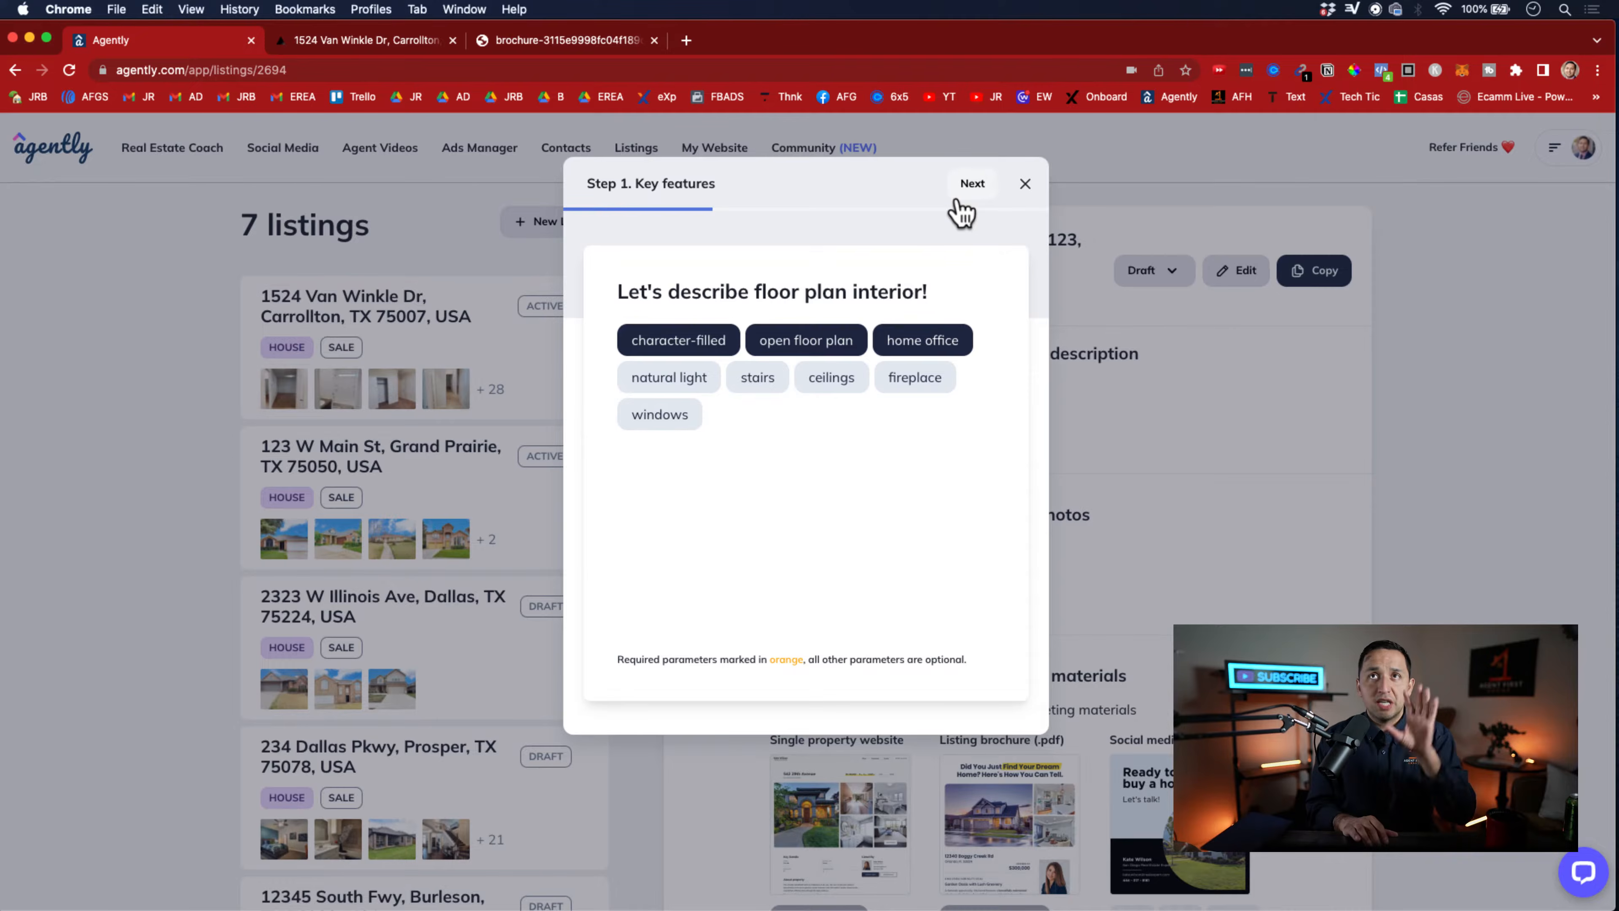
click(956, 201)
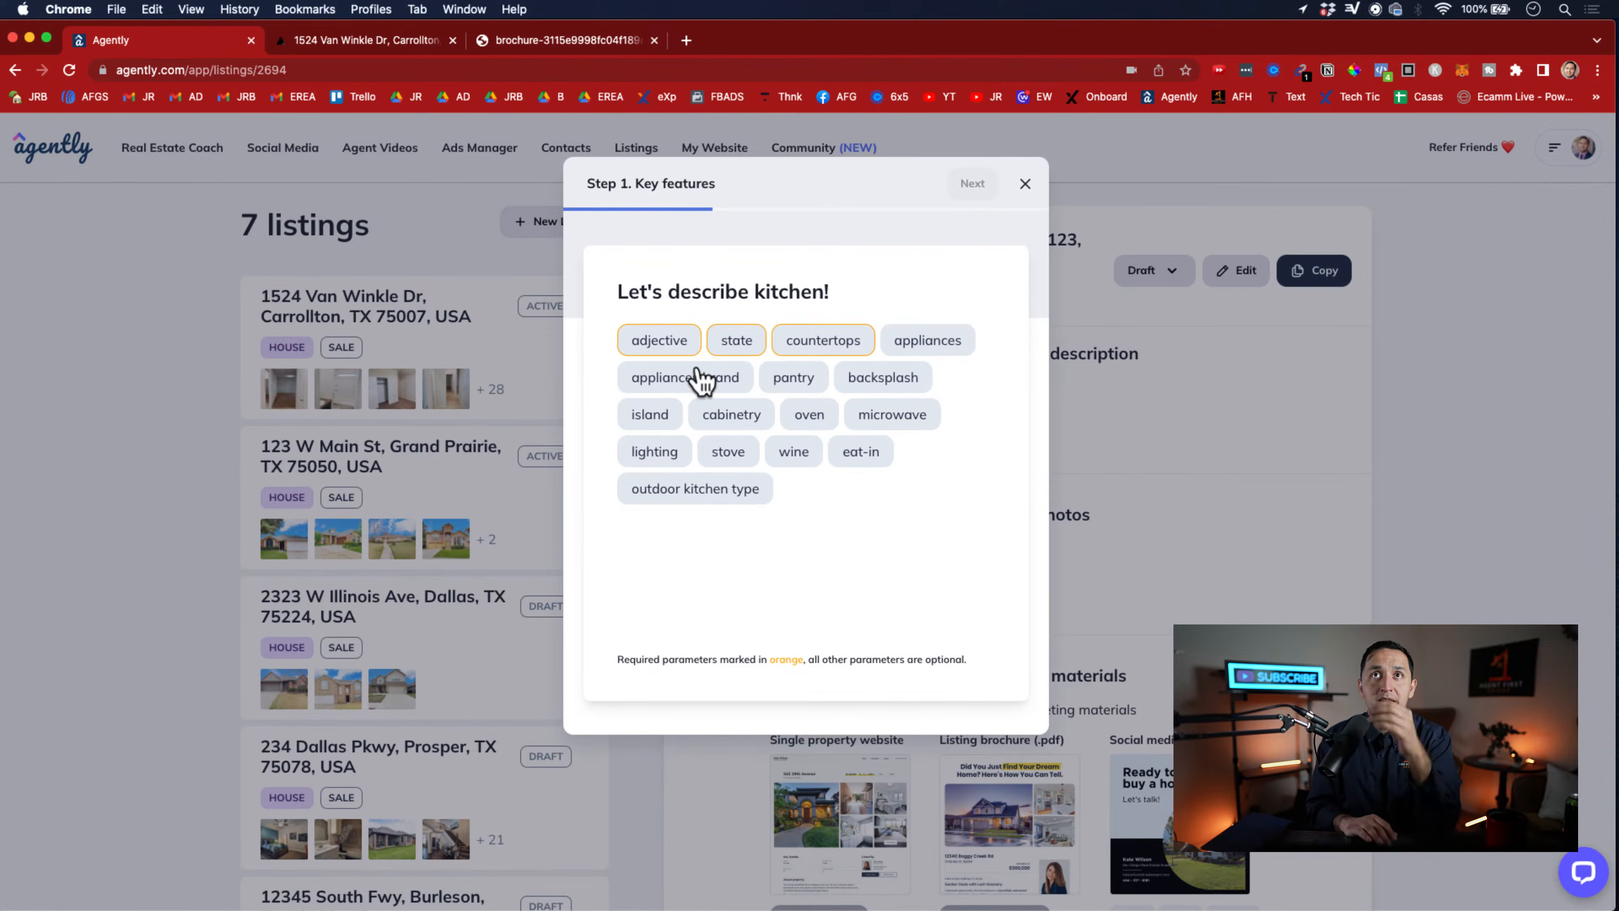
Describe the kitchen as spacious and recently updated with quartz countertops
click(661, 345)
click(660, 400)
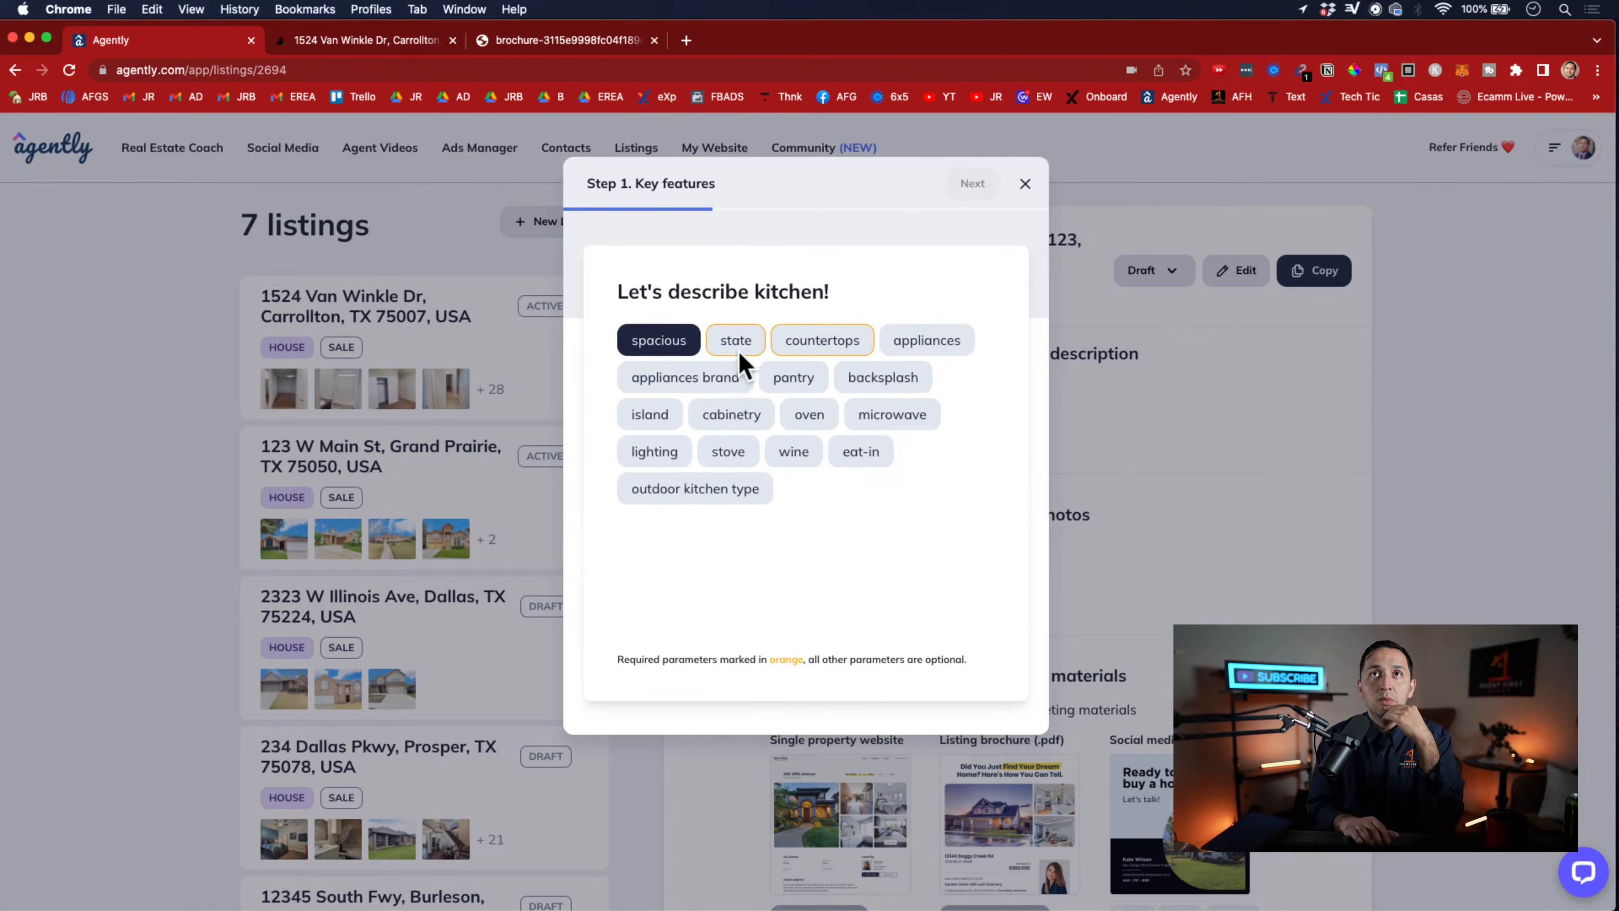
click(738, 352)
click(673, 378)
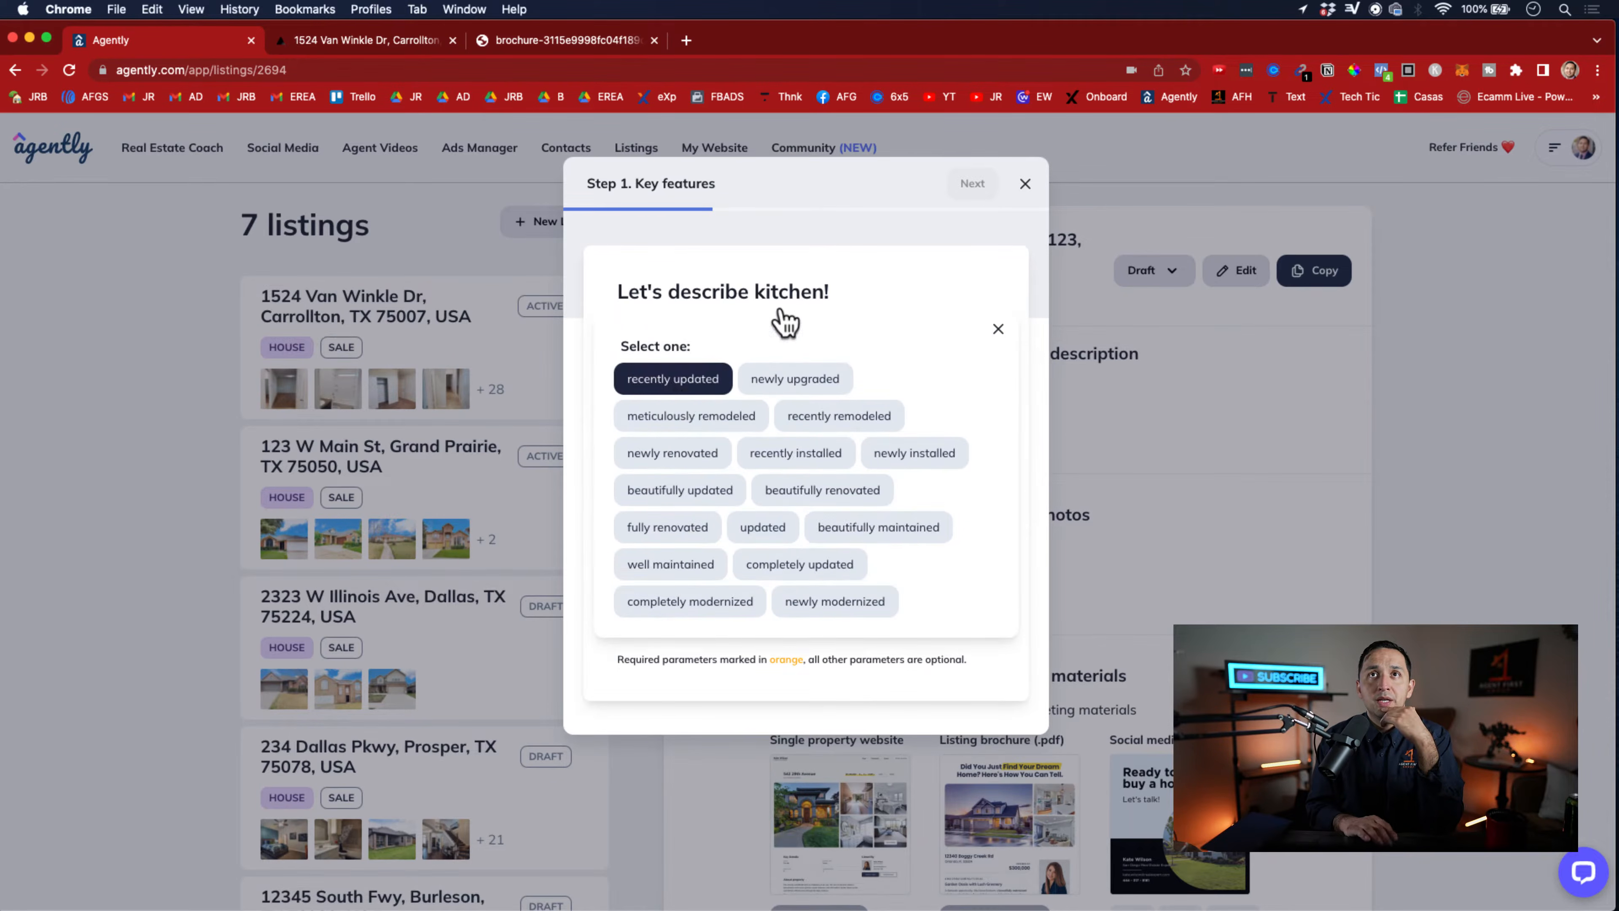
click(893, 338)
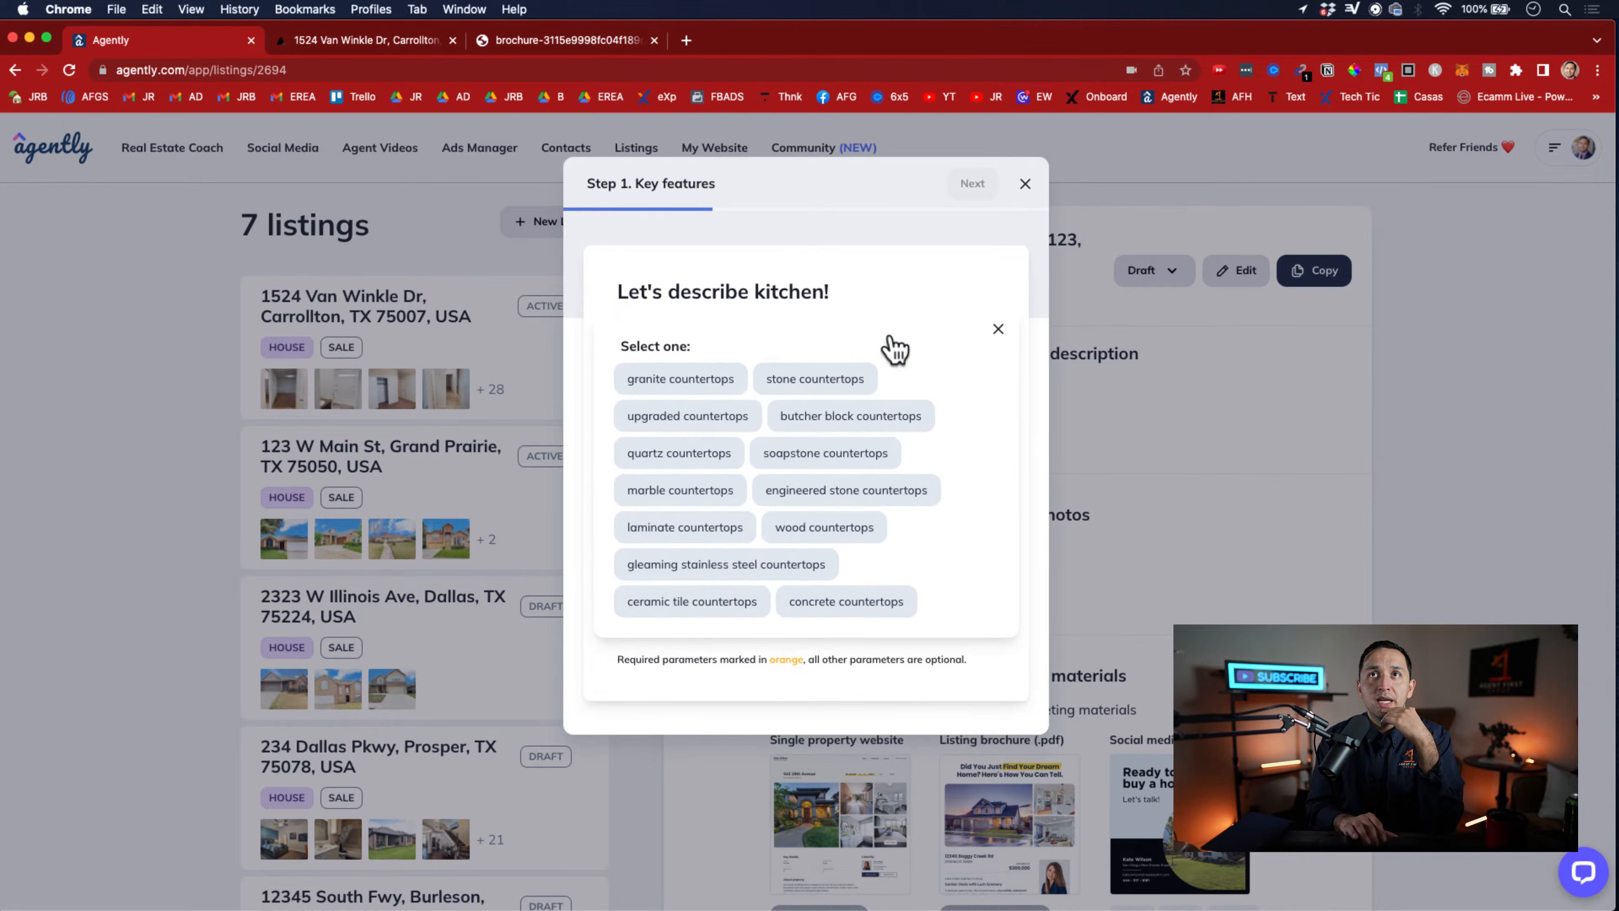
click(681, 456)
click(966, 185)
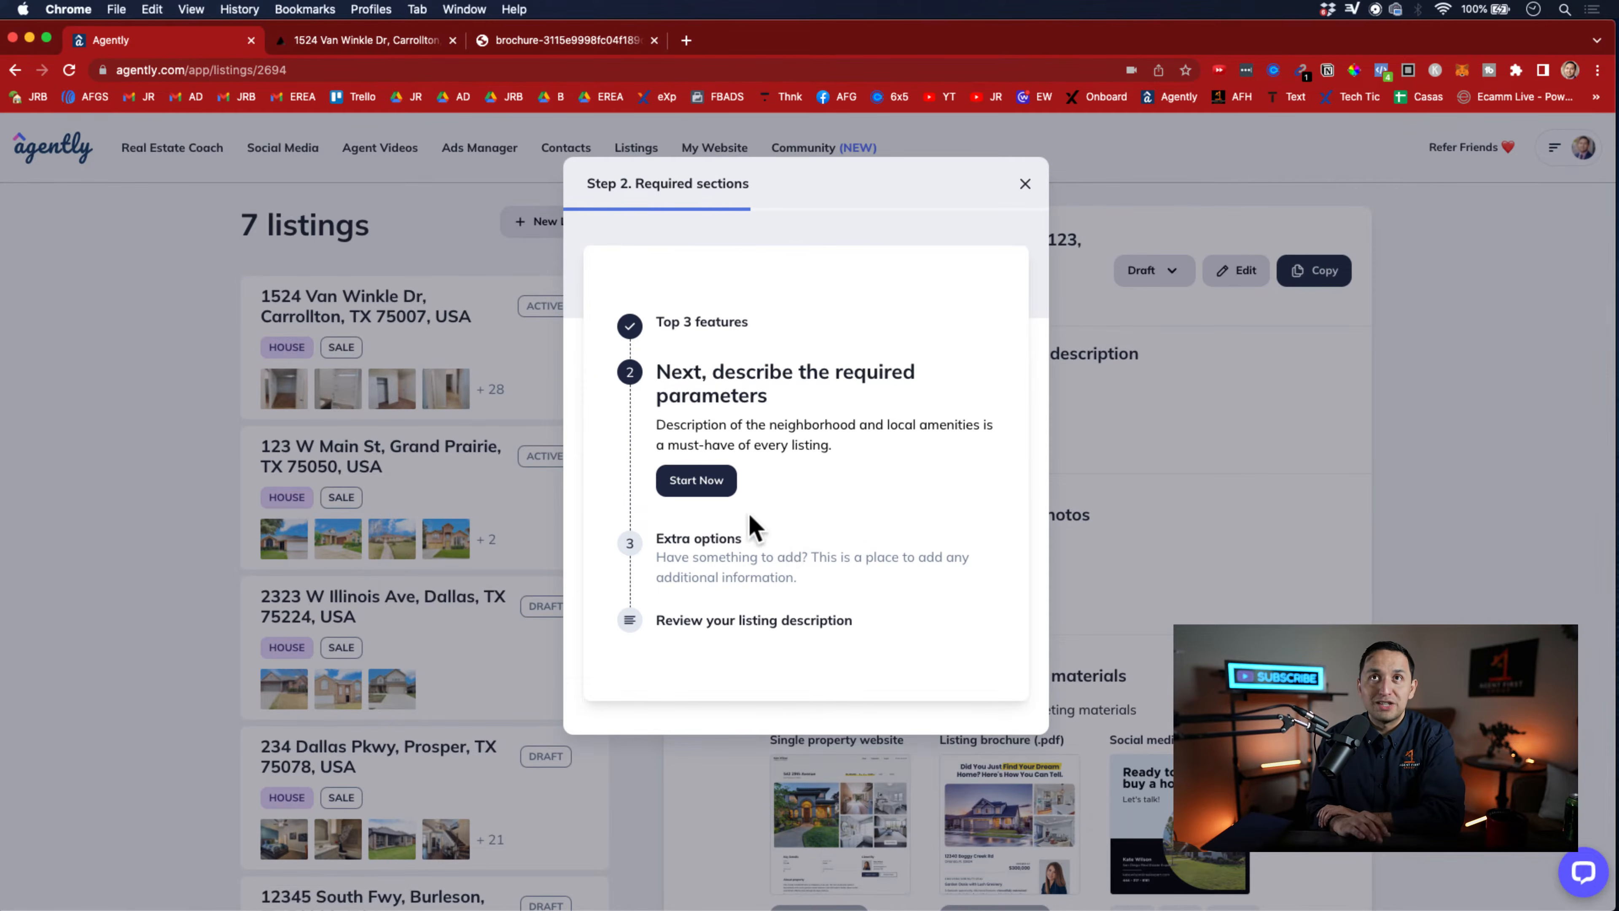
Begin the required sections and describe the outside as beautifully maintained with a wide porch
click(707, 491)
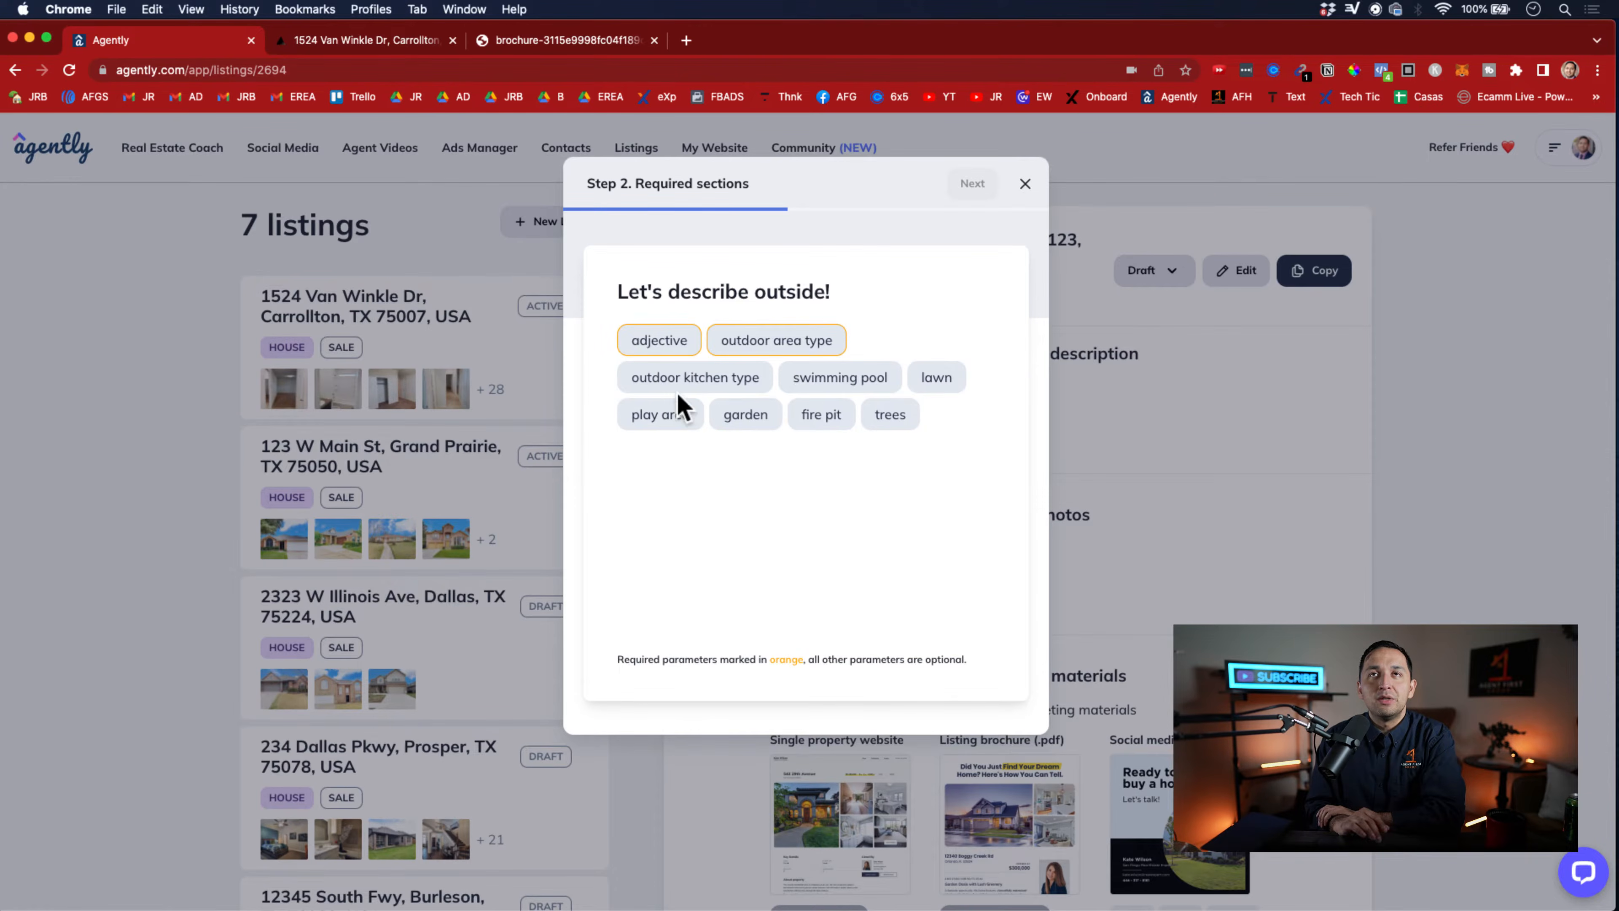
click(659, 344)
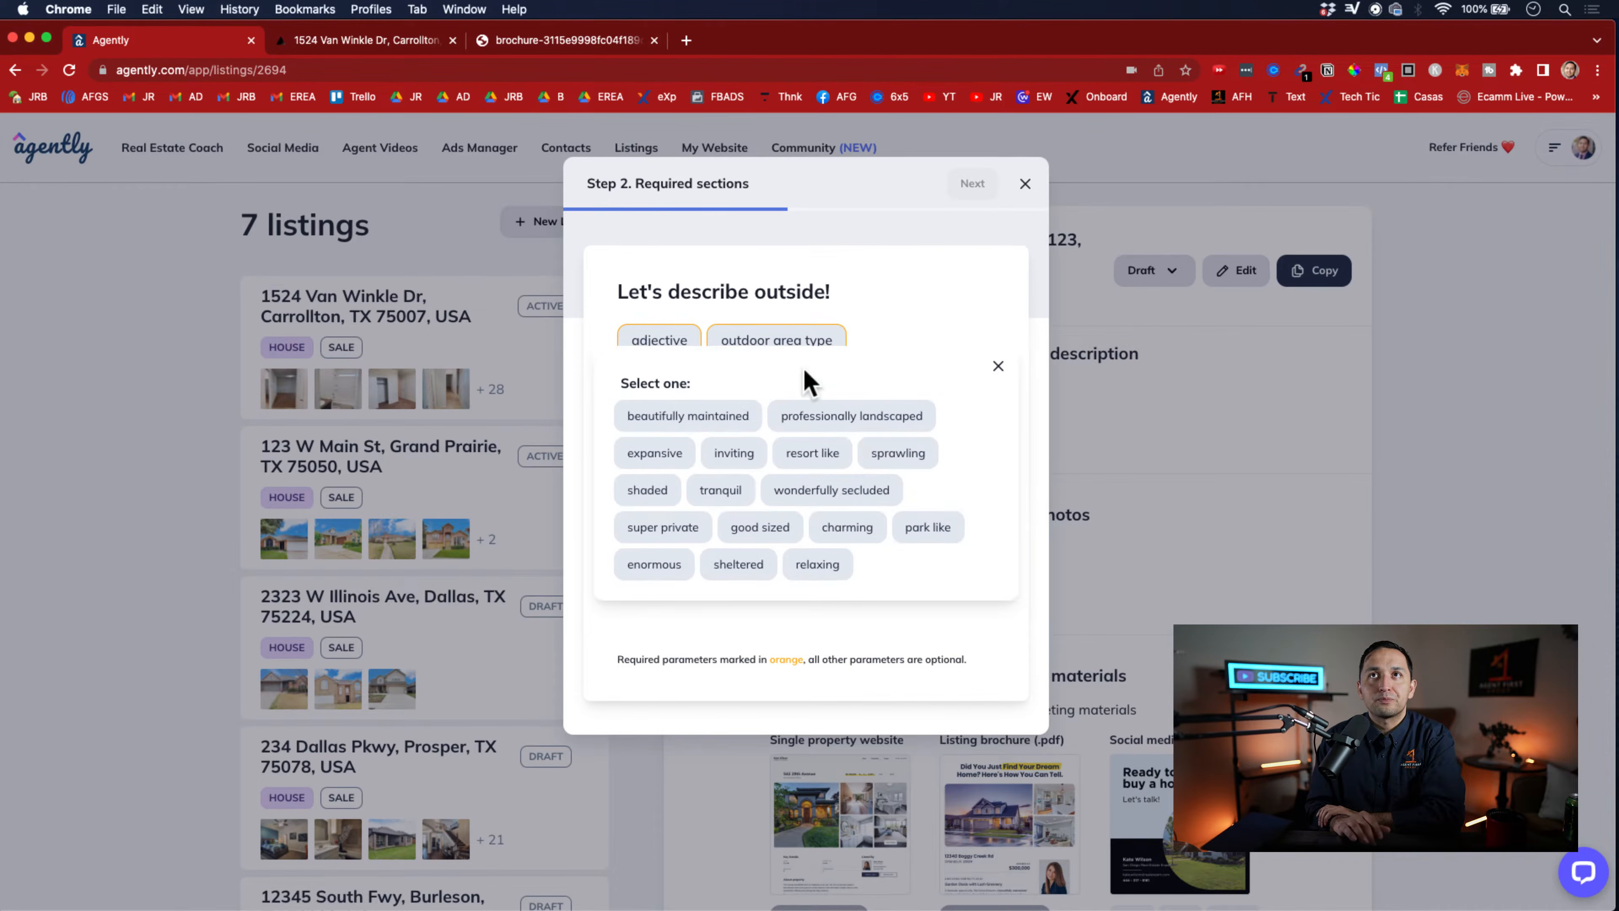
click(666, 419)
click(857, 341)
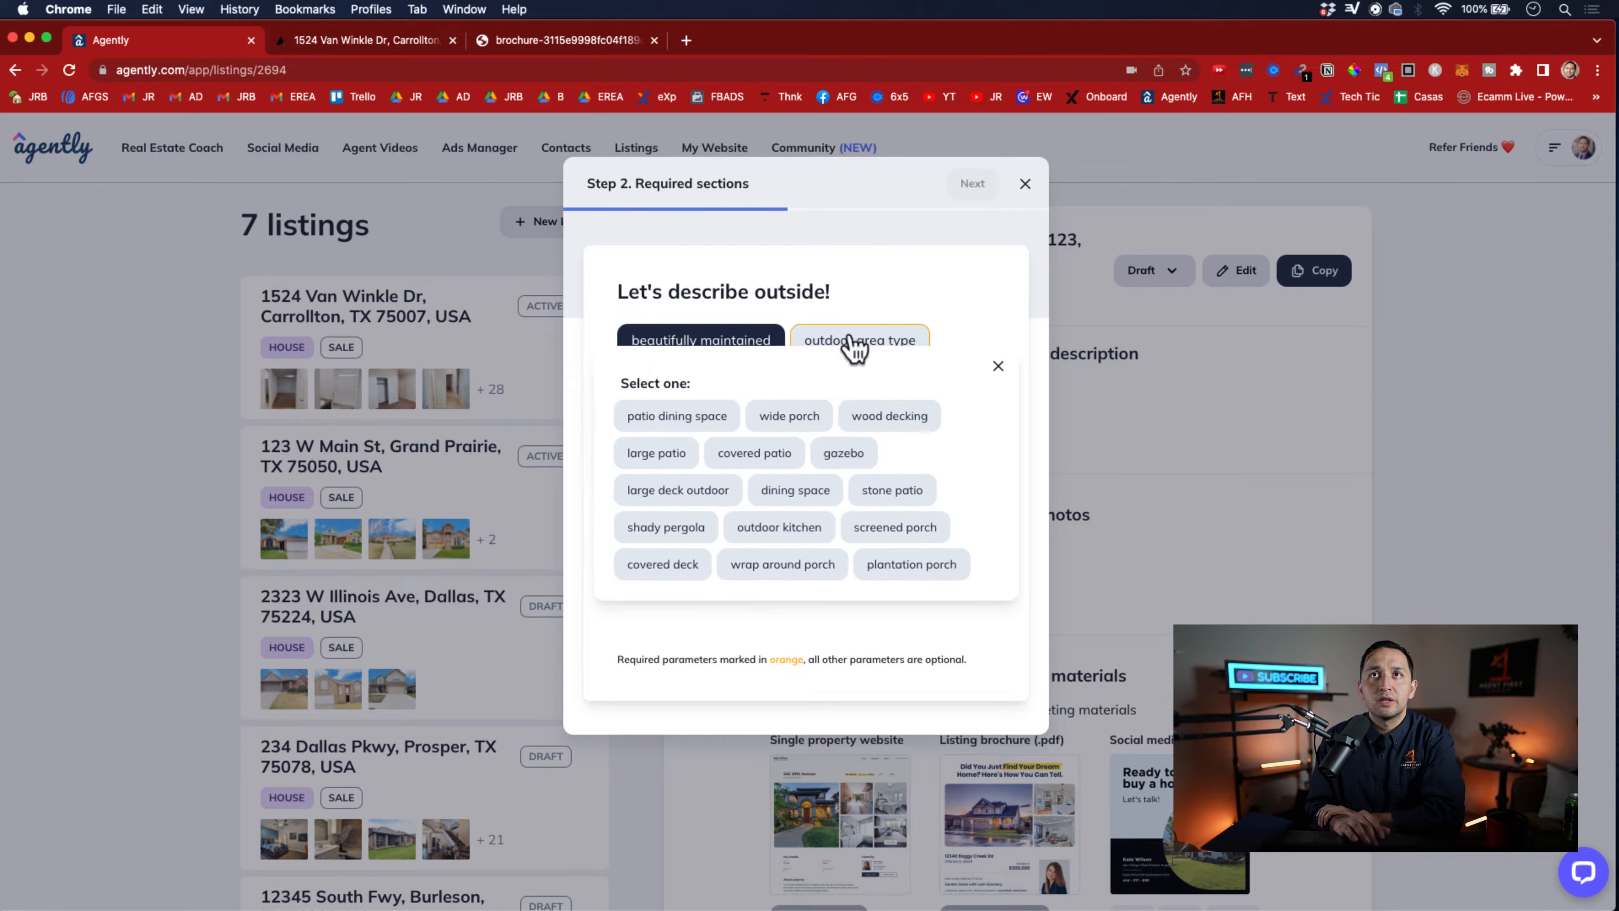
click(774, 418)
click(973, 184)
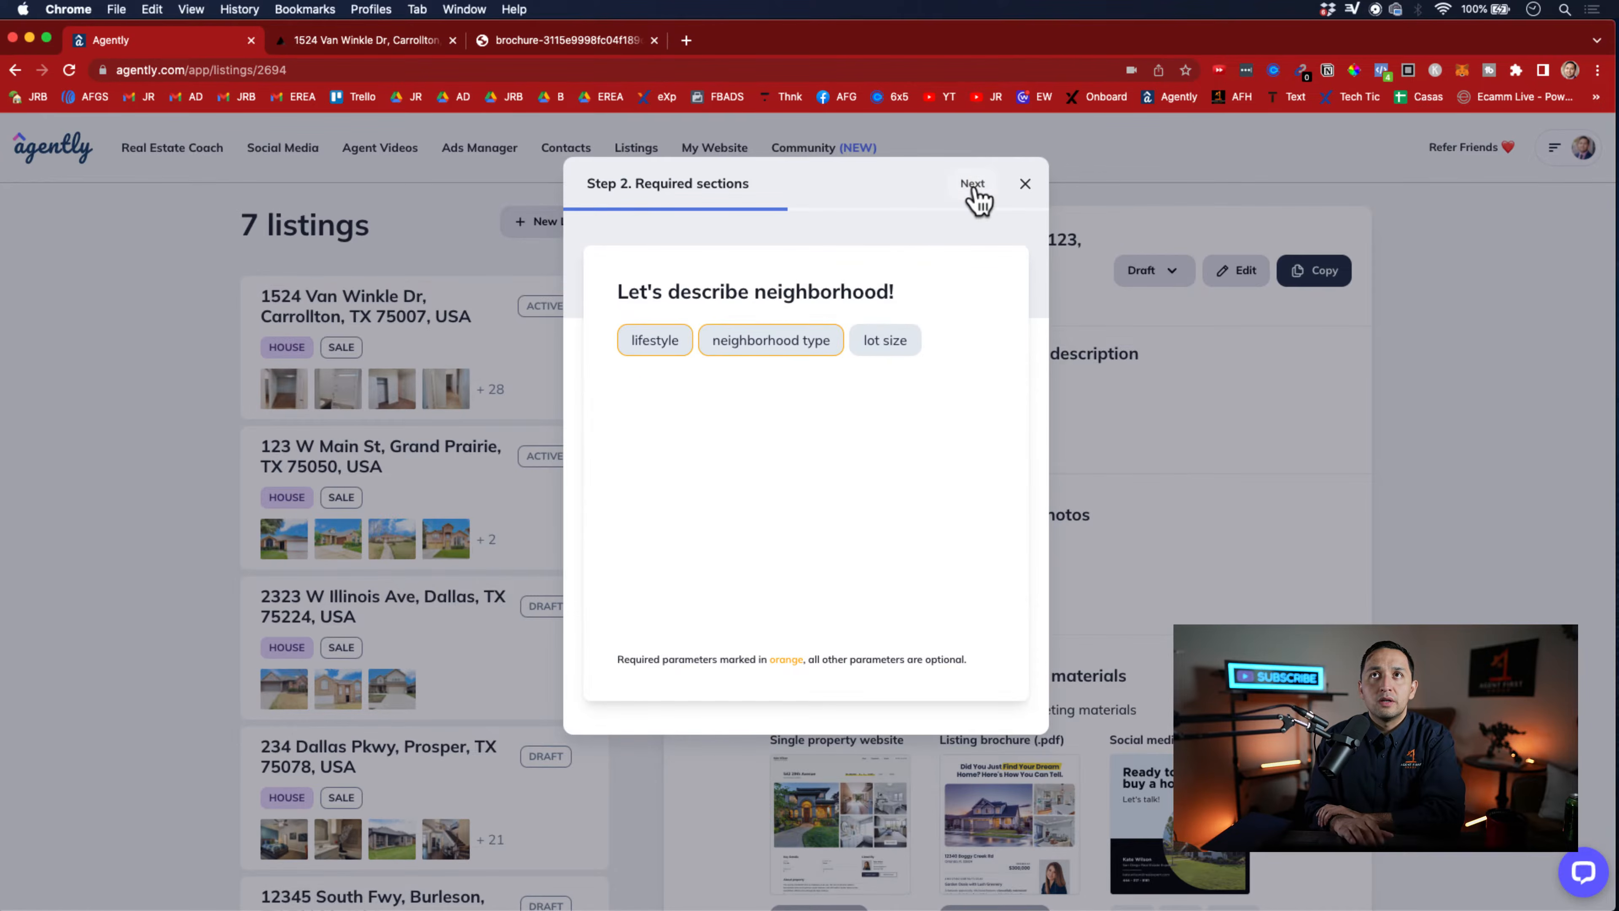
Describe the neighborhood with a beach lifestyle and the desirable neighborhood type, completing the required sections
click(645, 344)
click(650, 436)
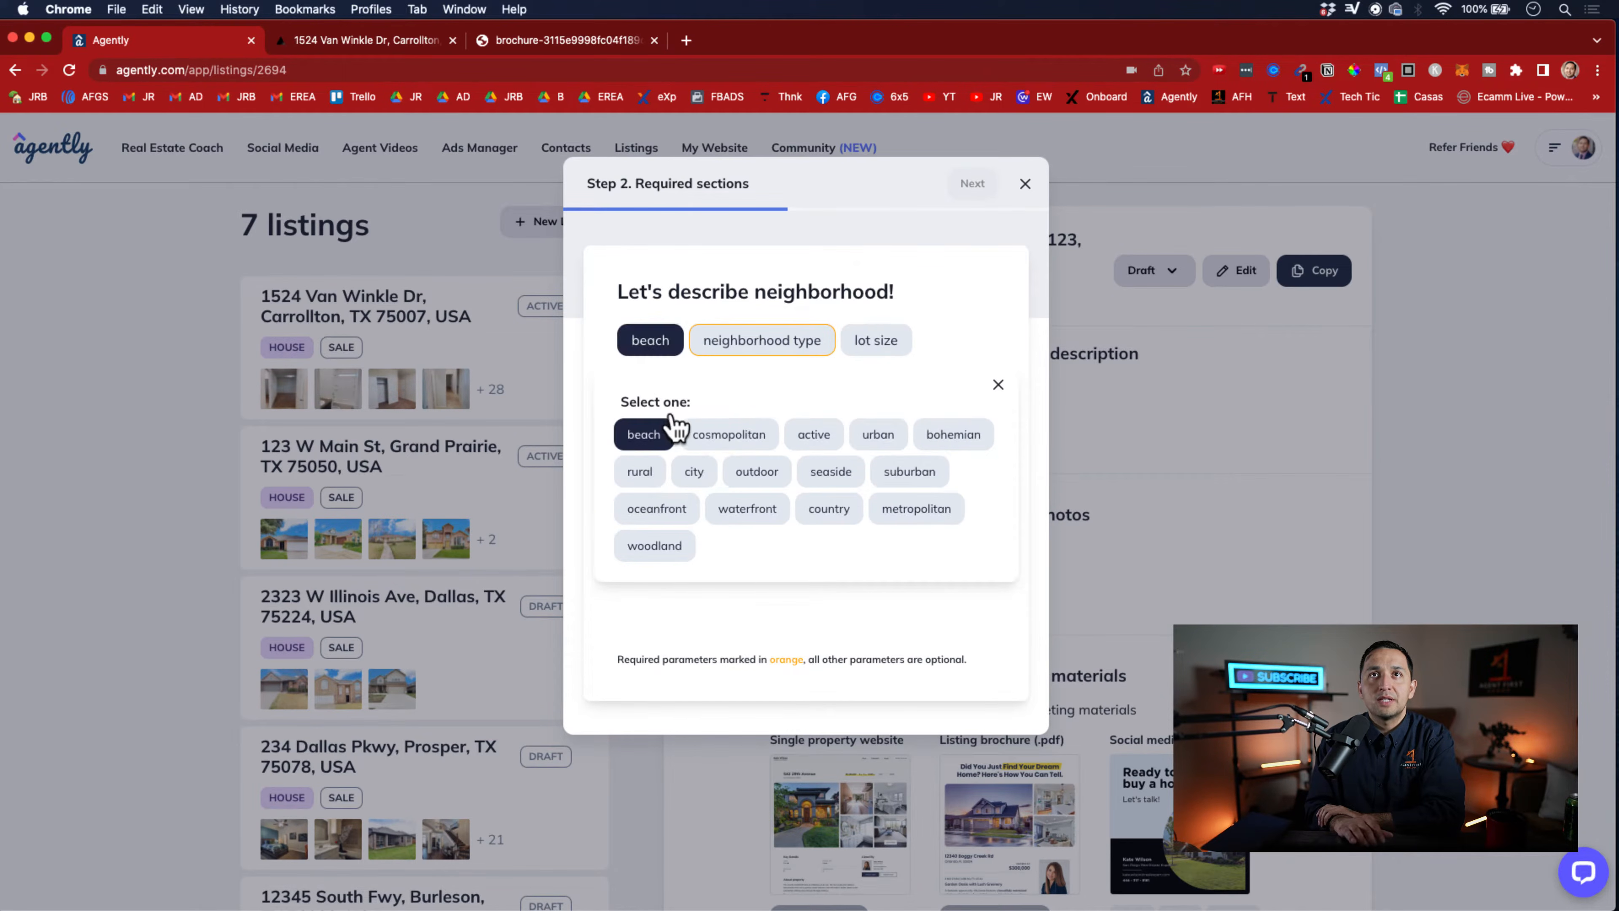
click(752, 361)
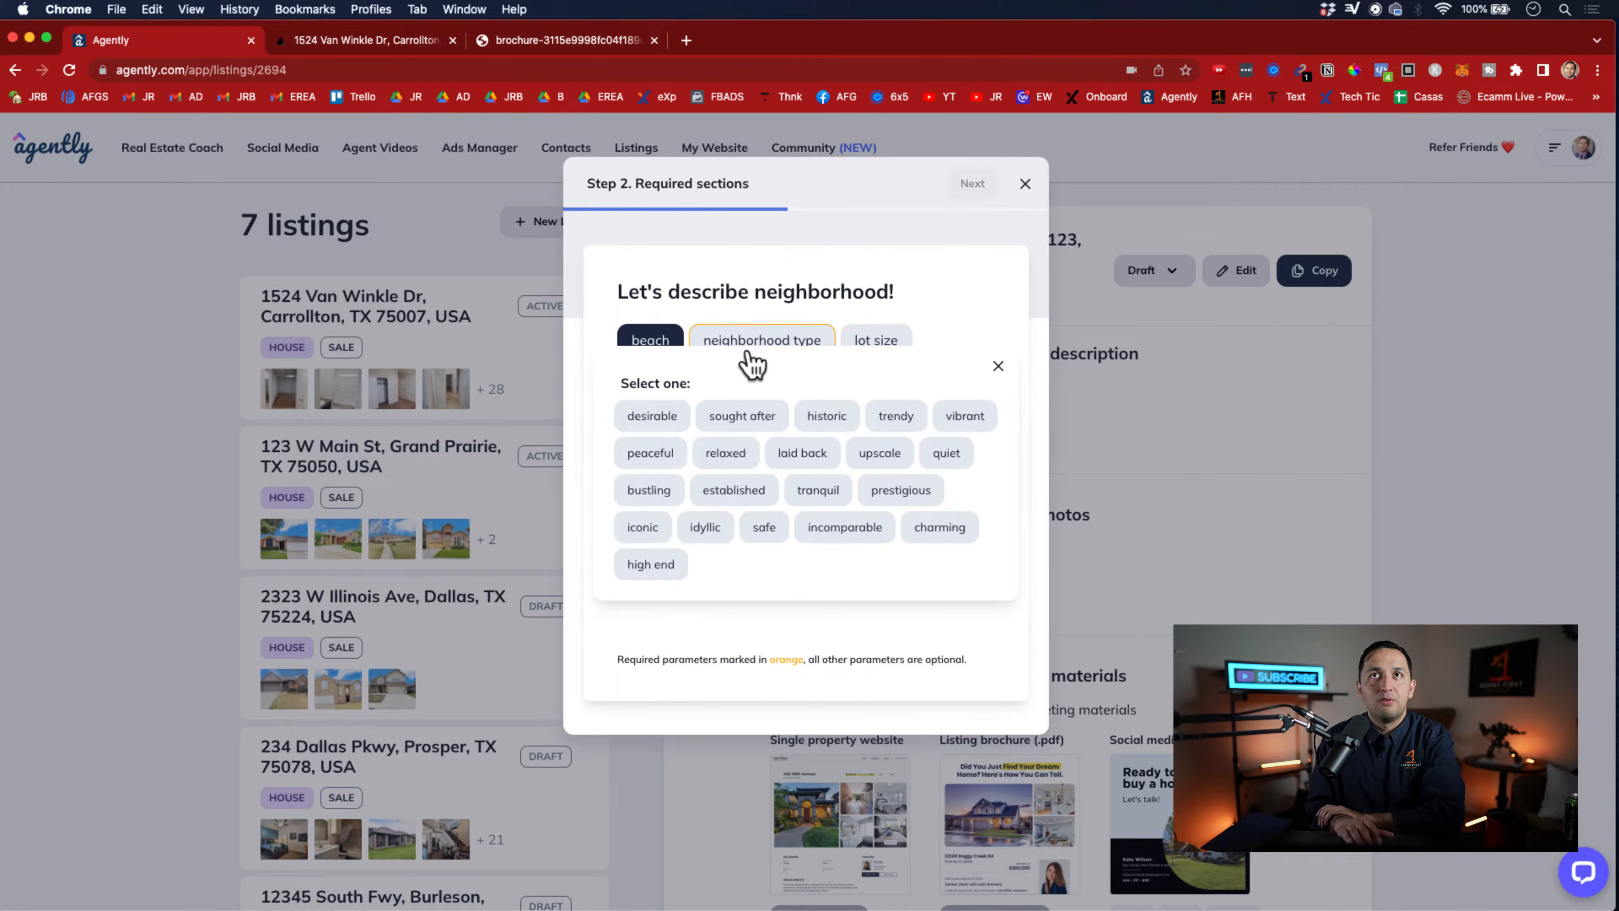
click(645, 426)
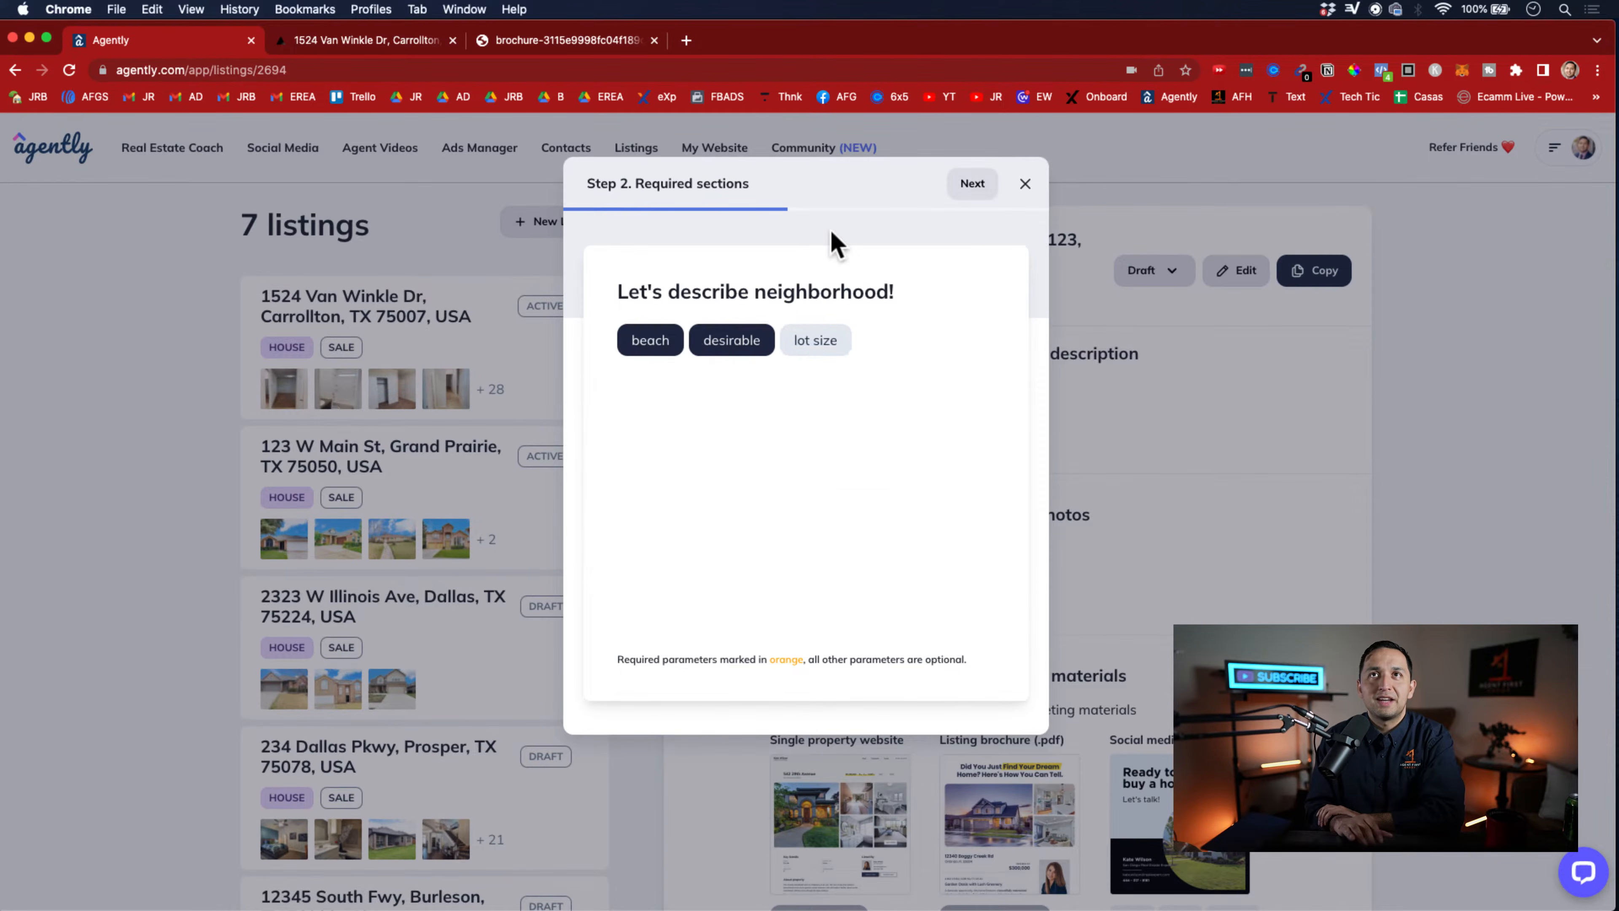
click(973, 184)
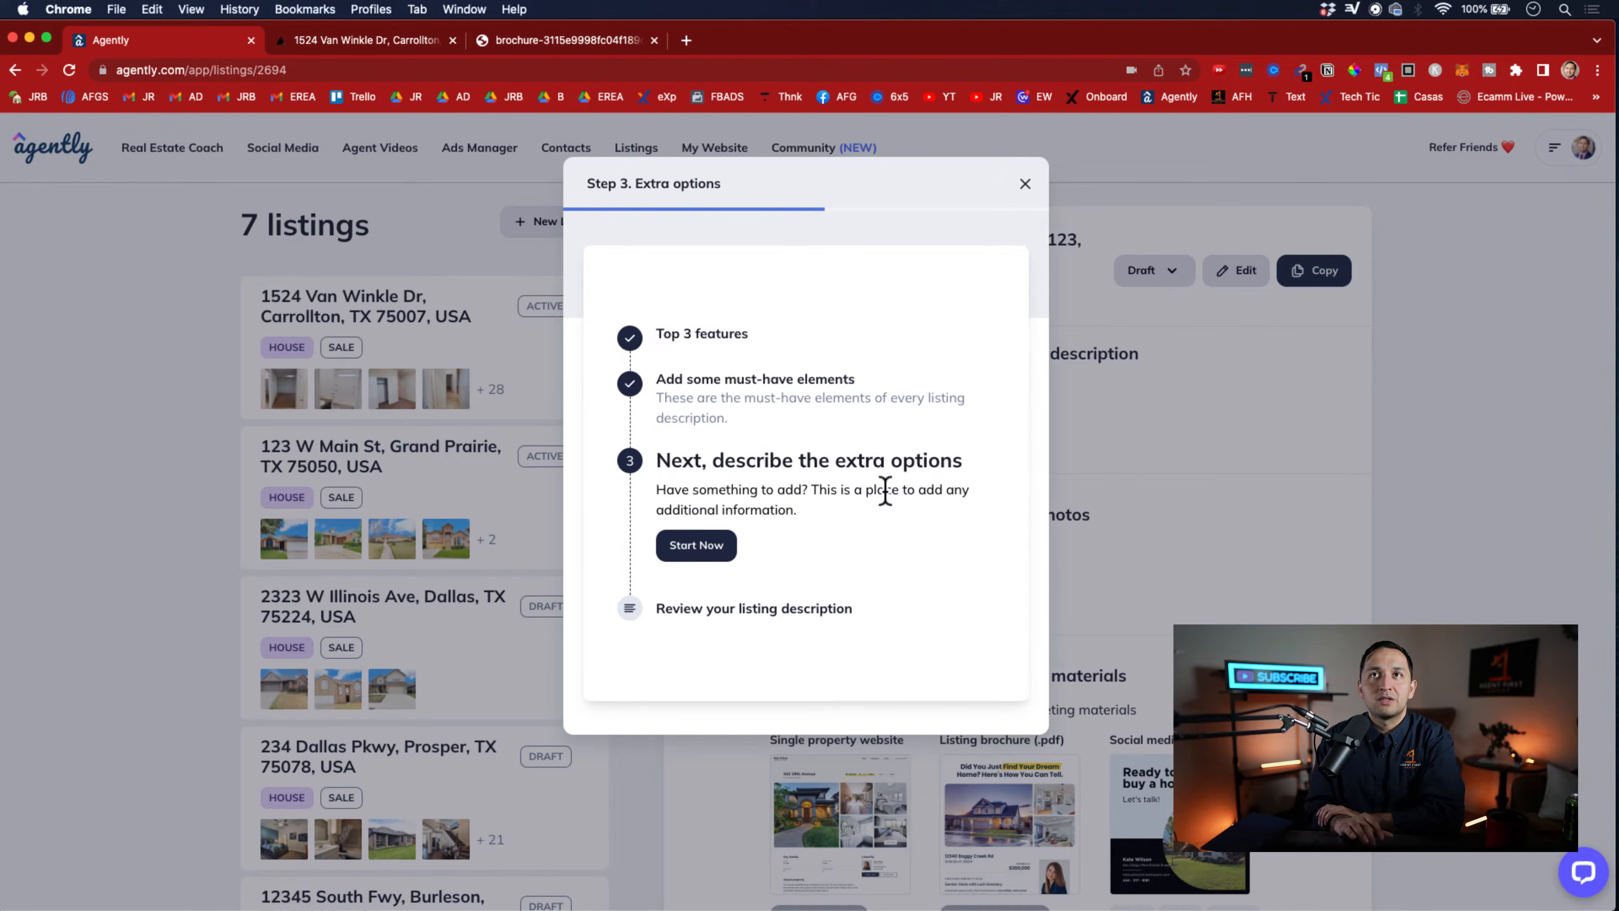
Start the extra options and choose bedrooms as the additional detail for buyers
click(711, 549)
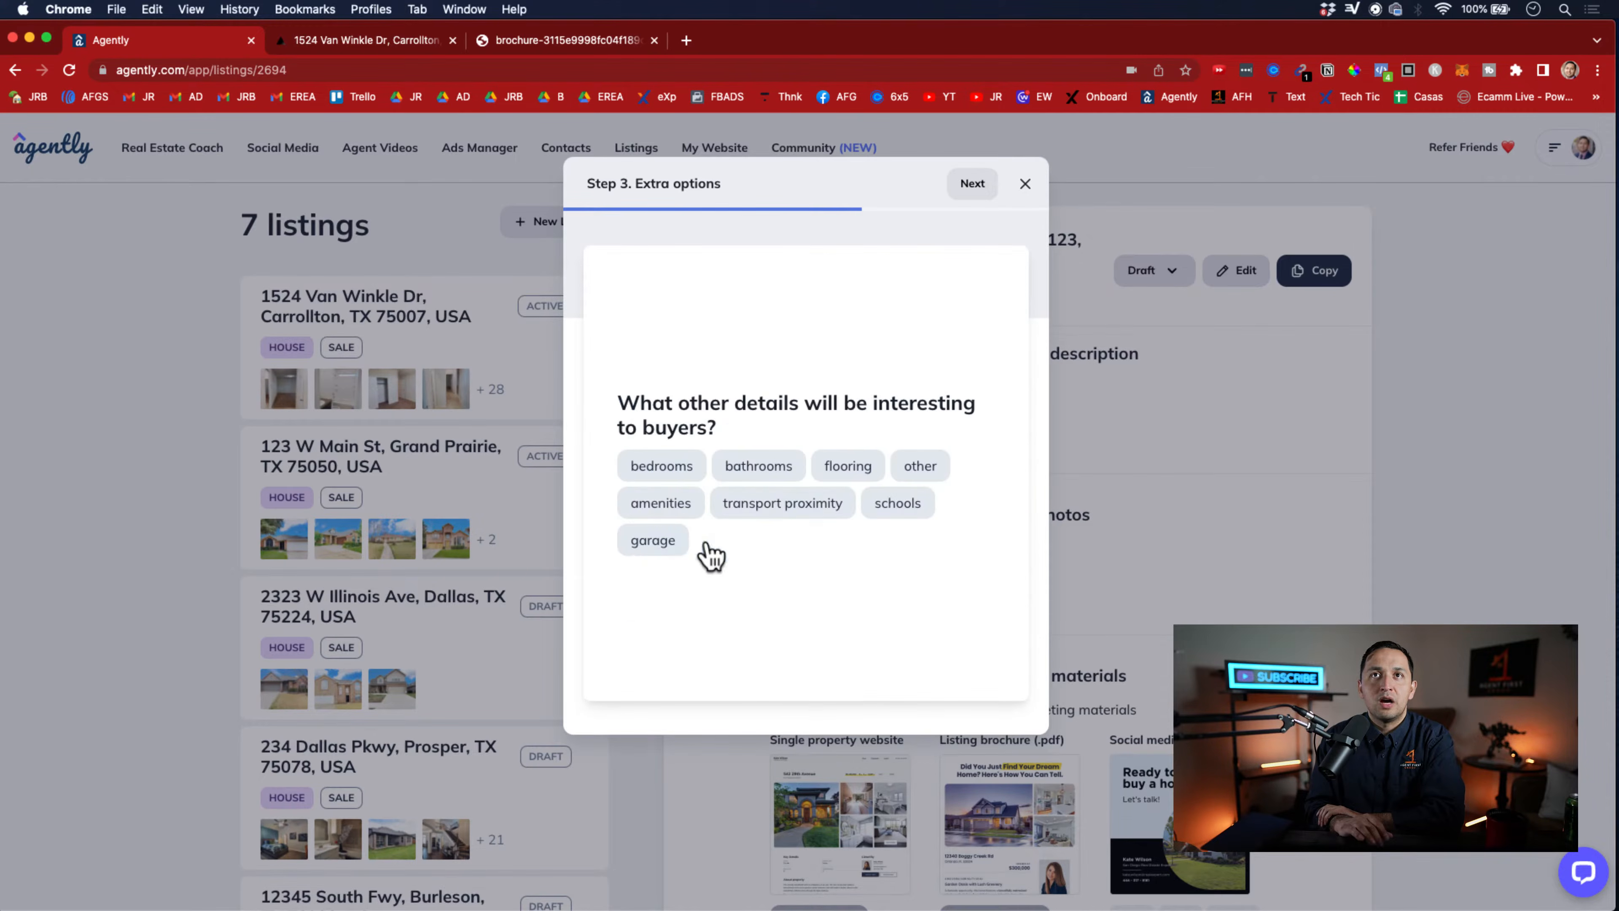
click(662, 475)
click(973, 185)
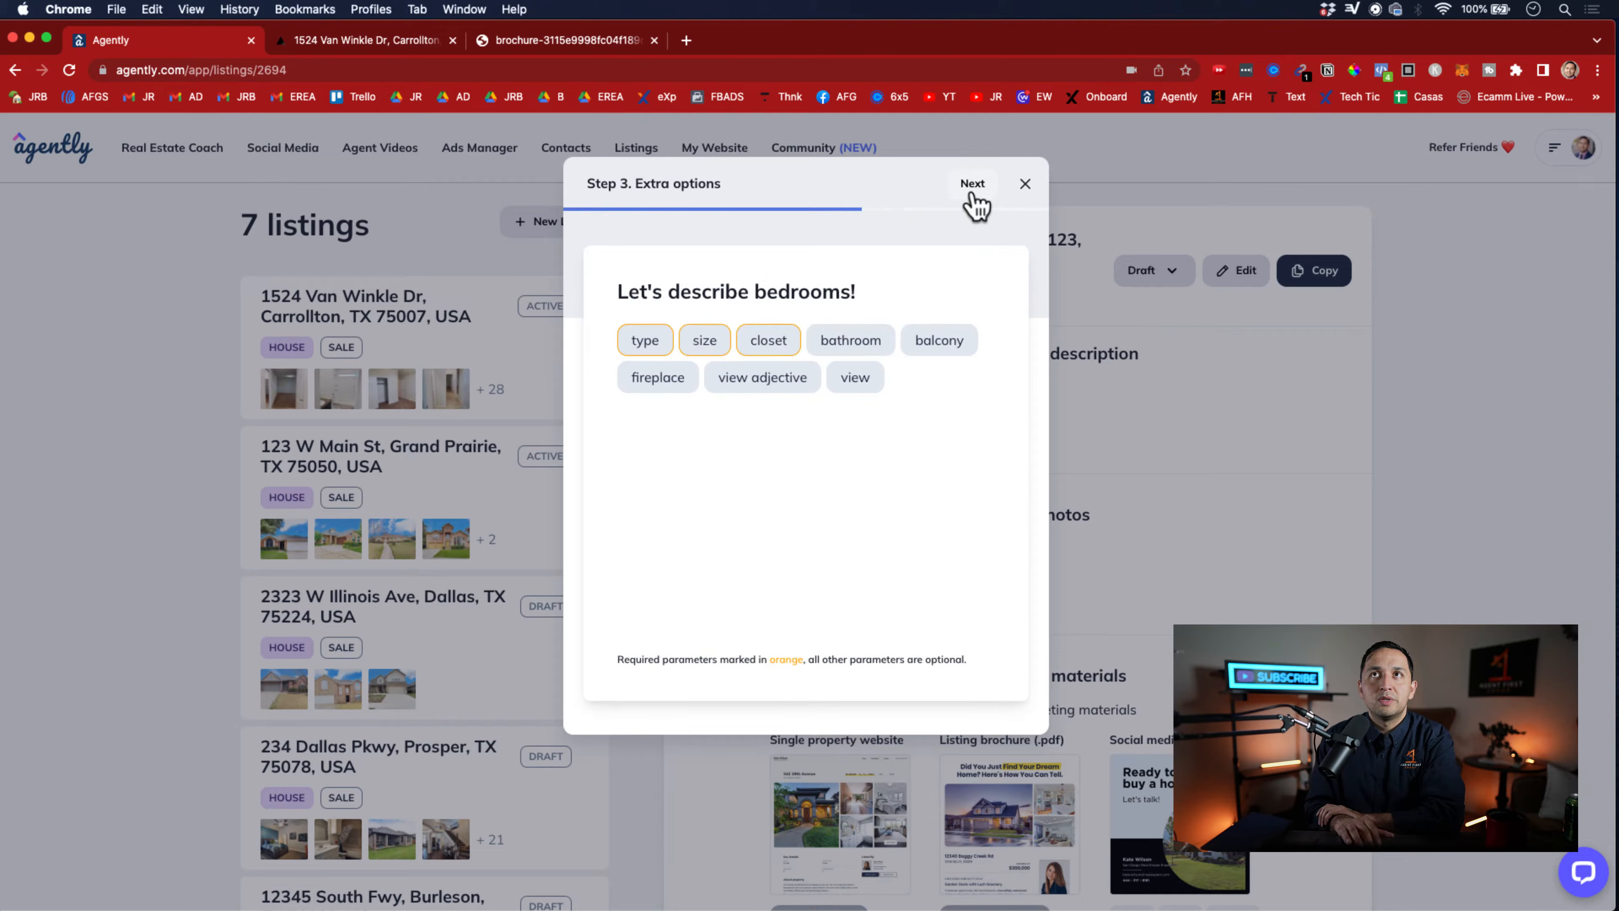
Describe the bedrooms as an oversized main bedroom with a walk in closet, and skip the photo upload
click(671, 345)
click(663, 434)
click(771, 339)
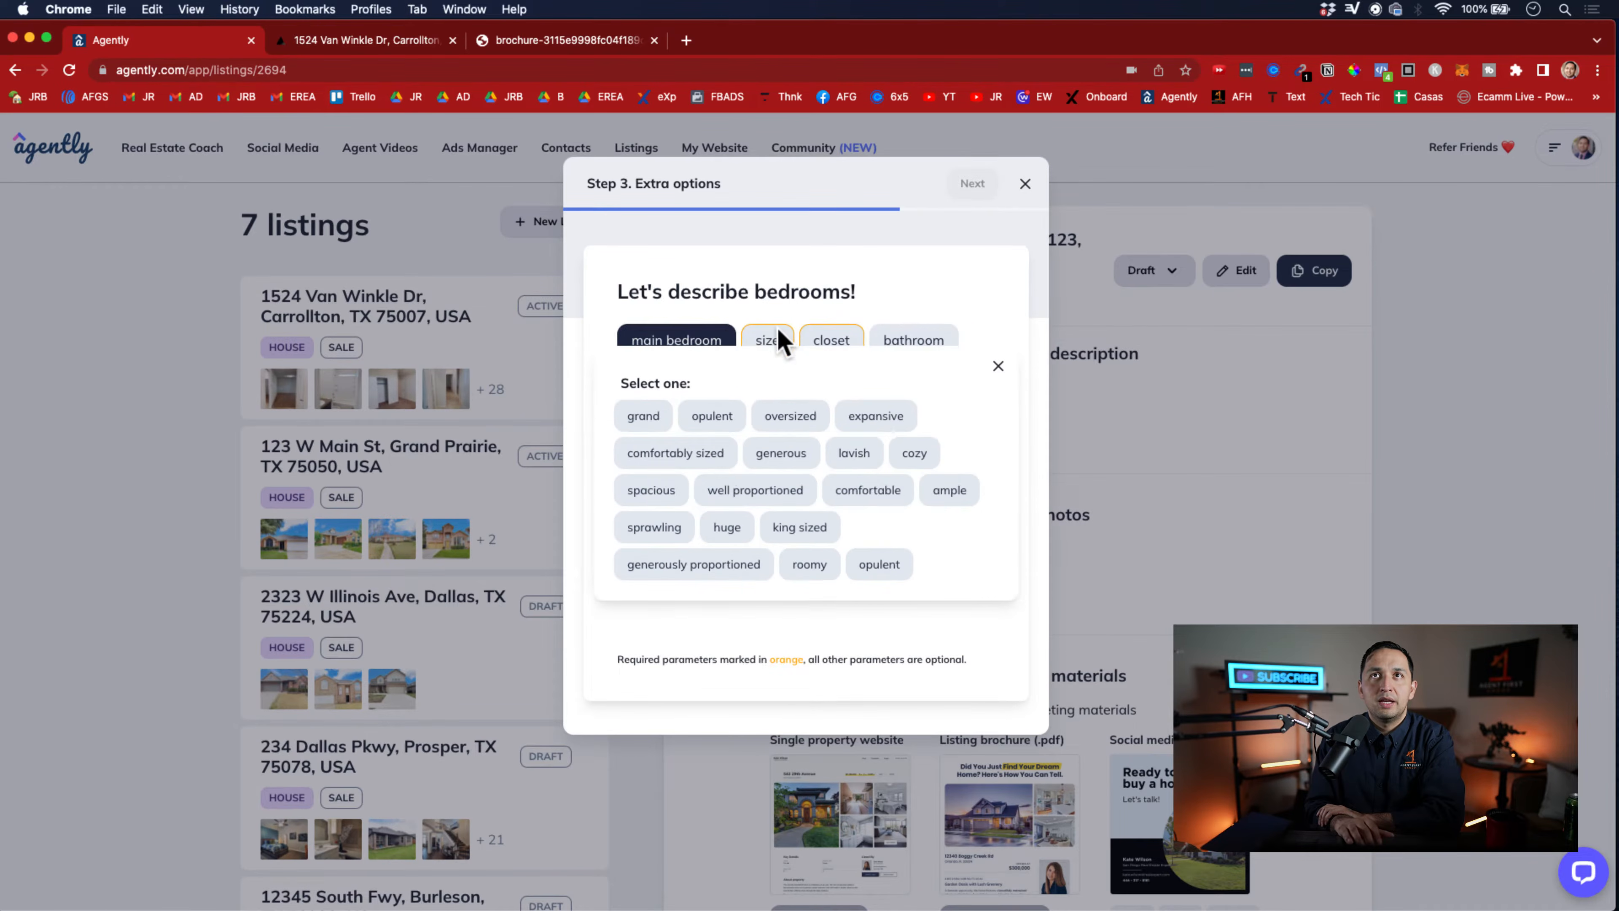
click(789, 417)
click(880, 343)
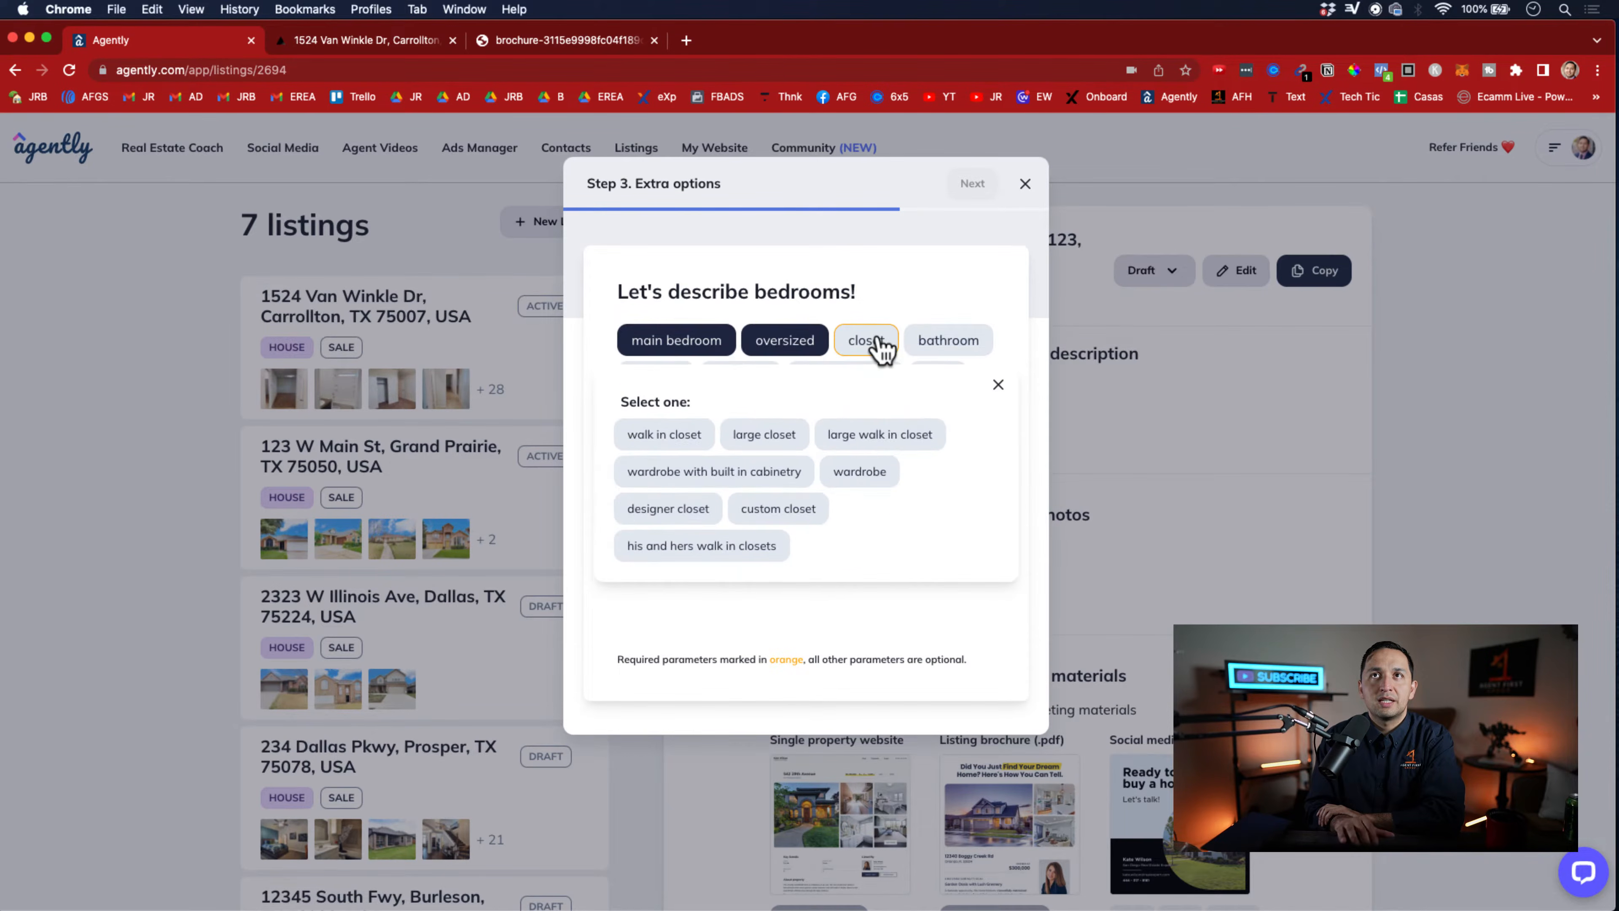
click(666, 441)
click(965, 202)
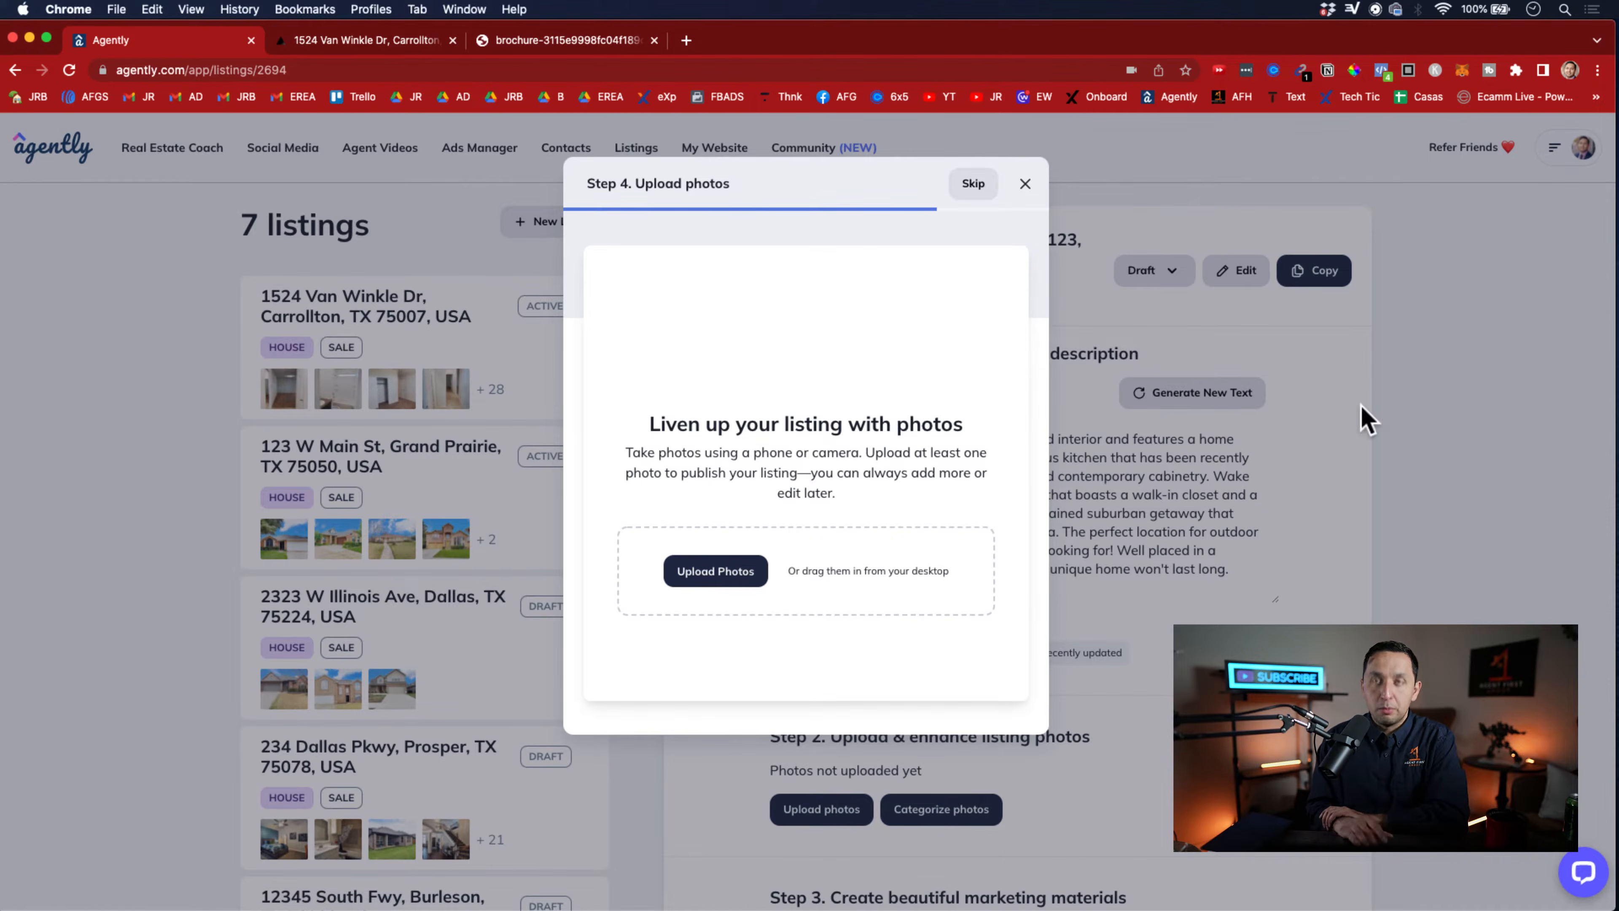
click(974, 190)
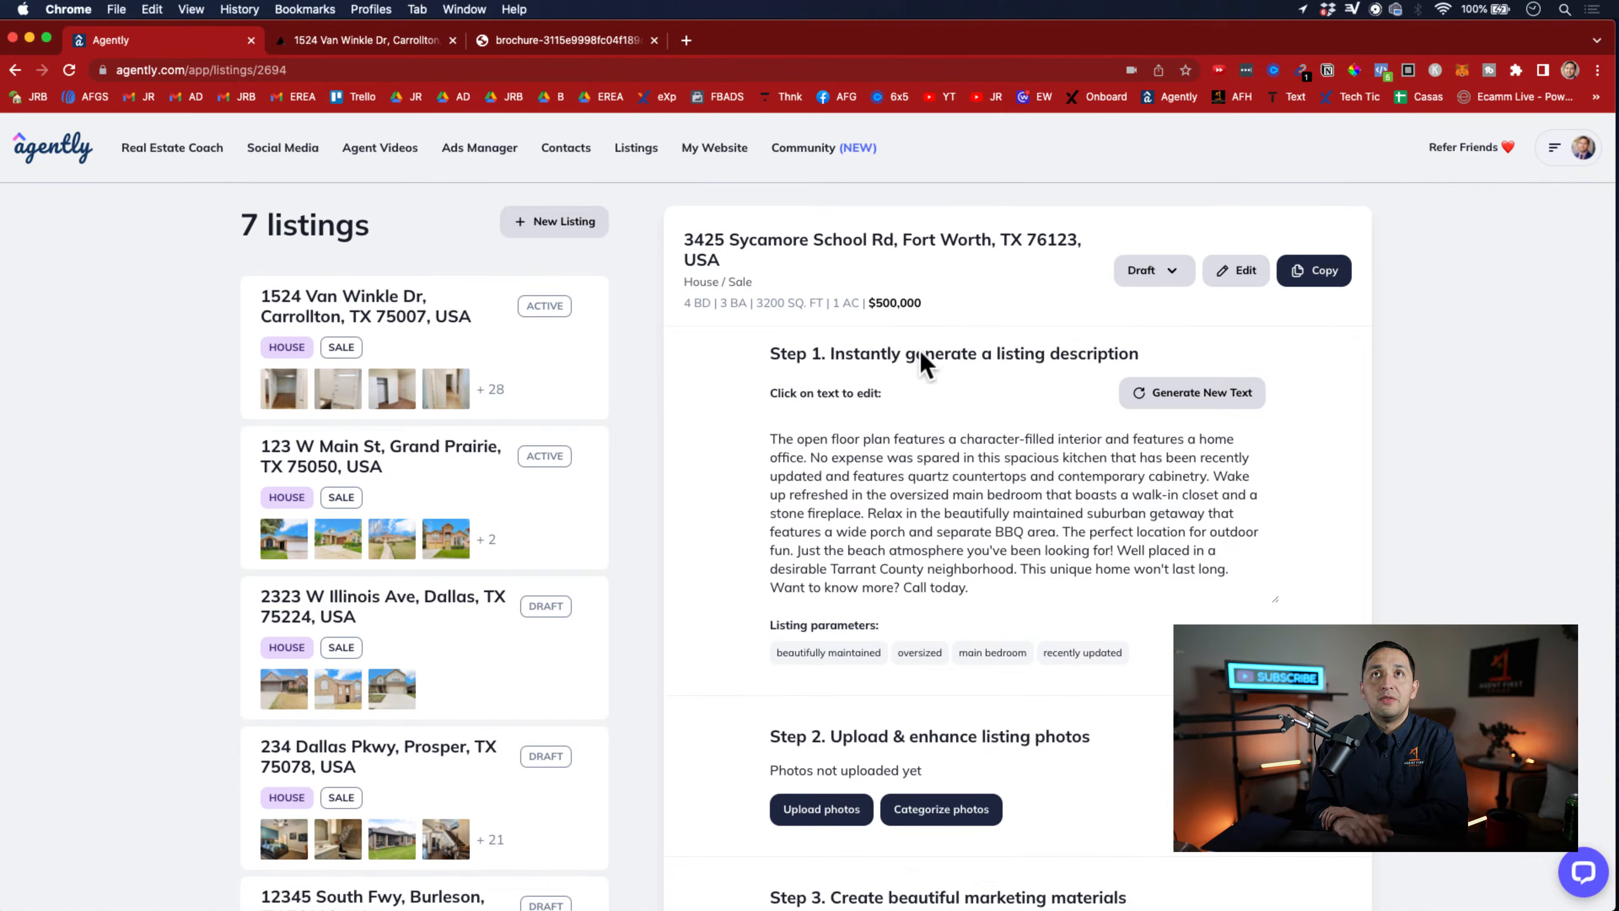
Generate two new versions of the Fort Worth listing's description in a row
triple_click(947, 520)
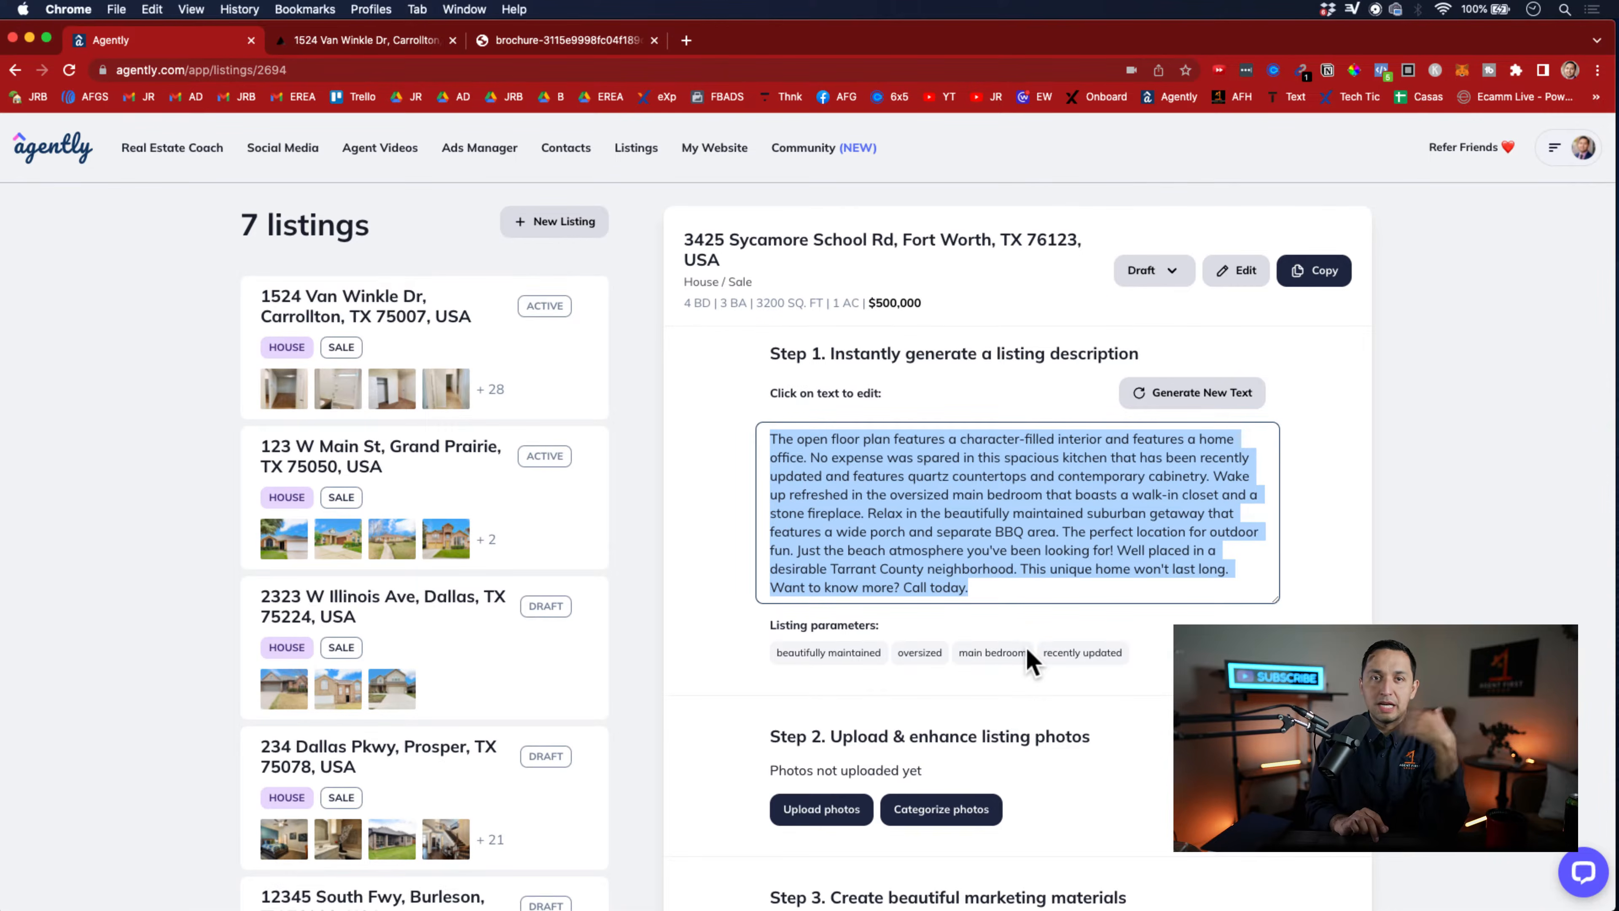
click(1193, 399)
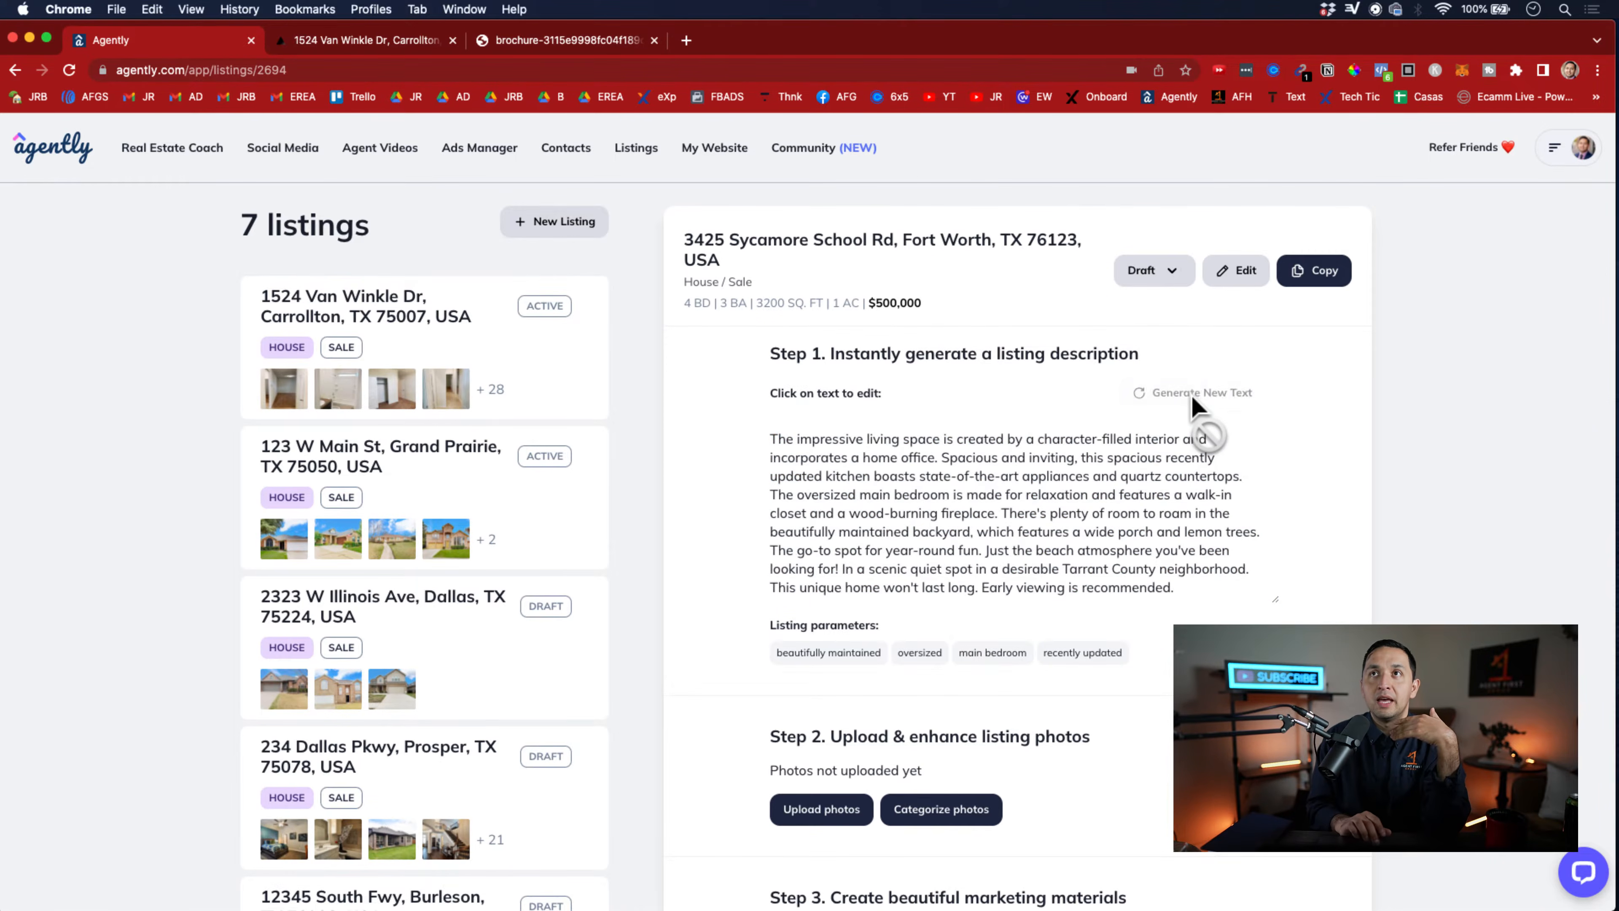
click(1196, 399)
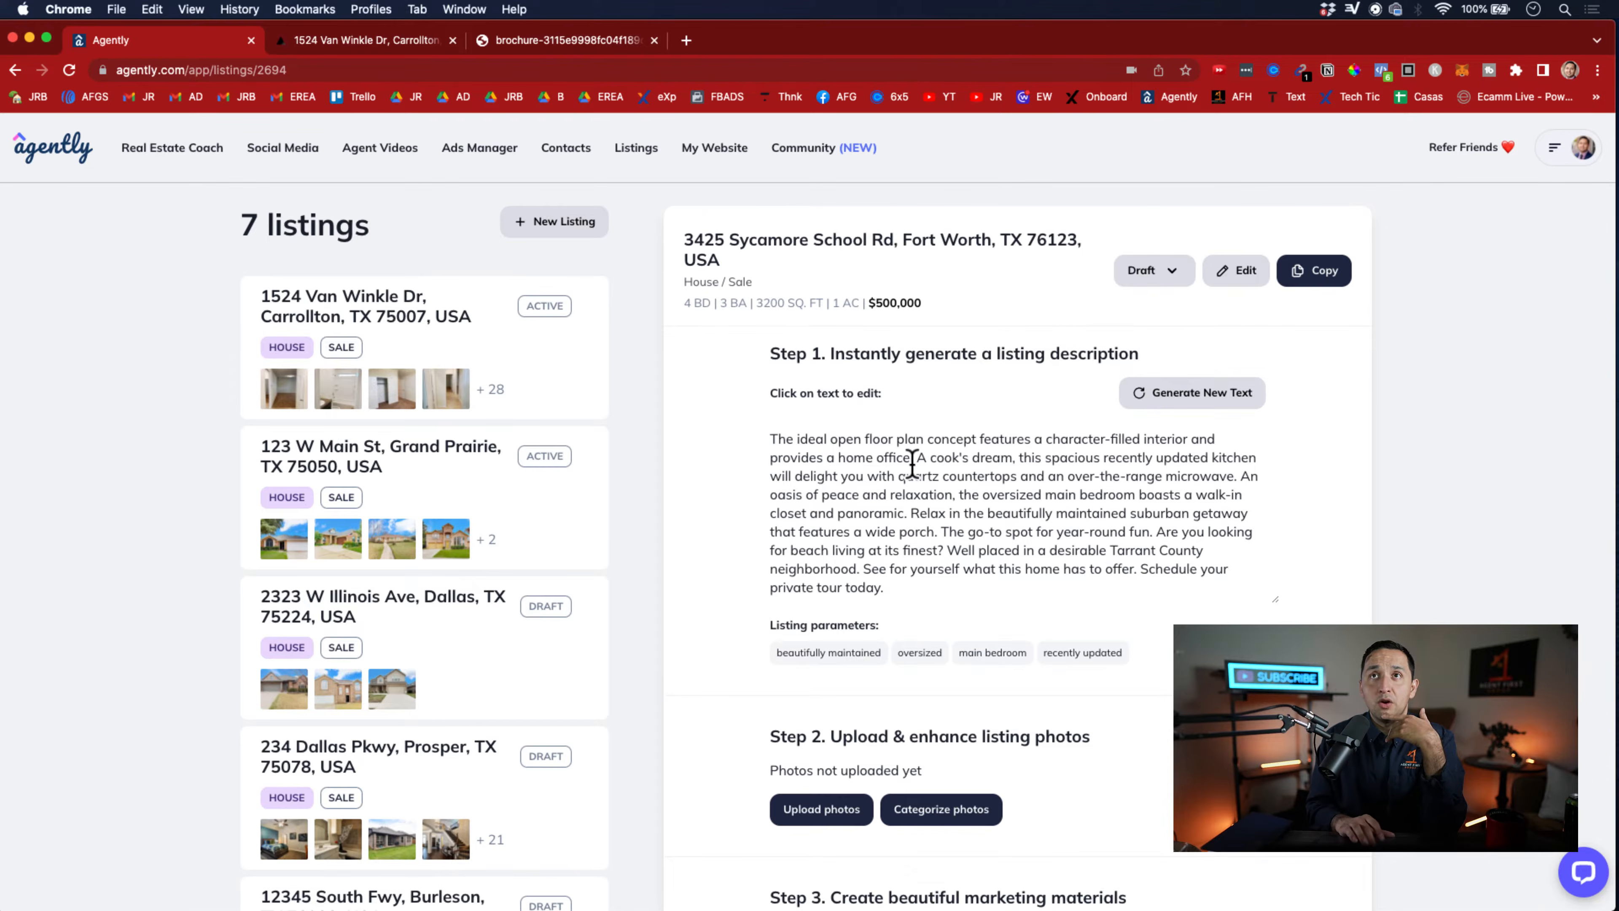
Remove "and an over-the-range microwave" from the kitchen sentence of the description, ending it after "quartz countertops"
drag(920, 457, 740, 437)
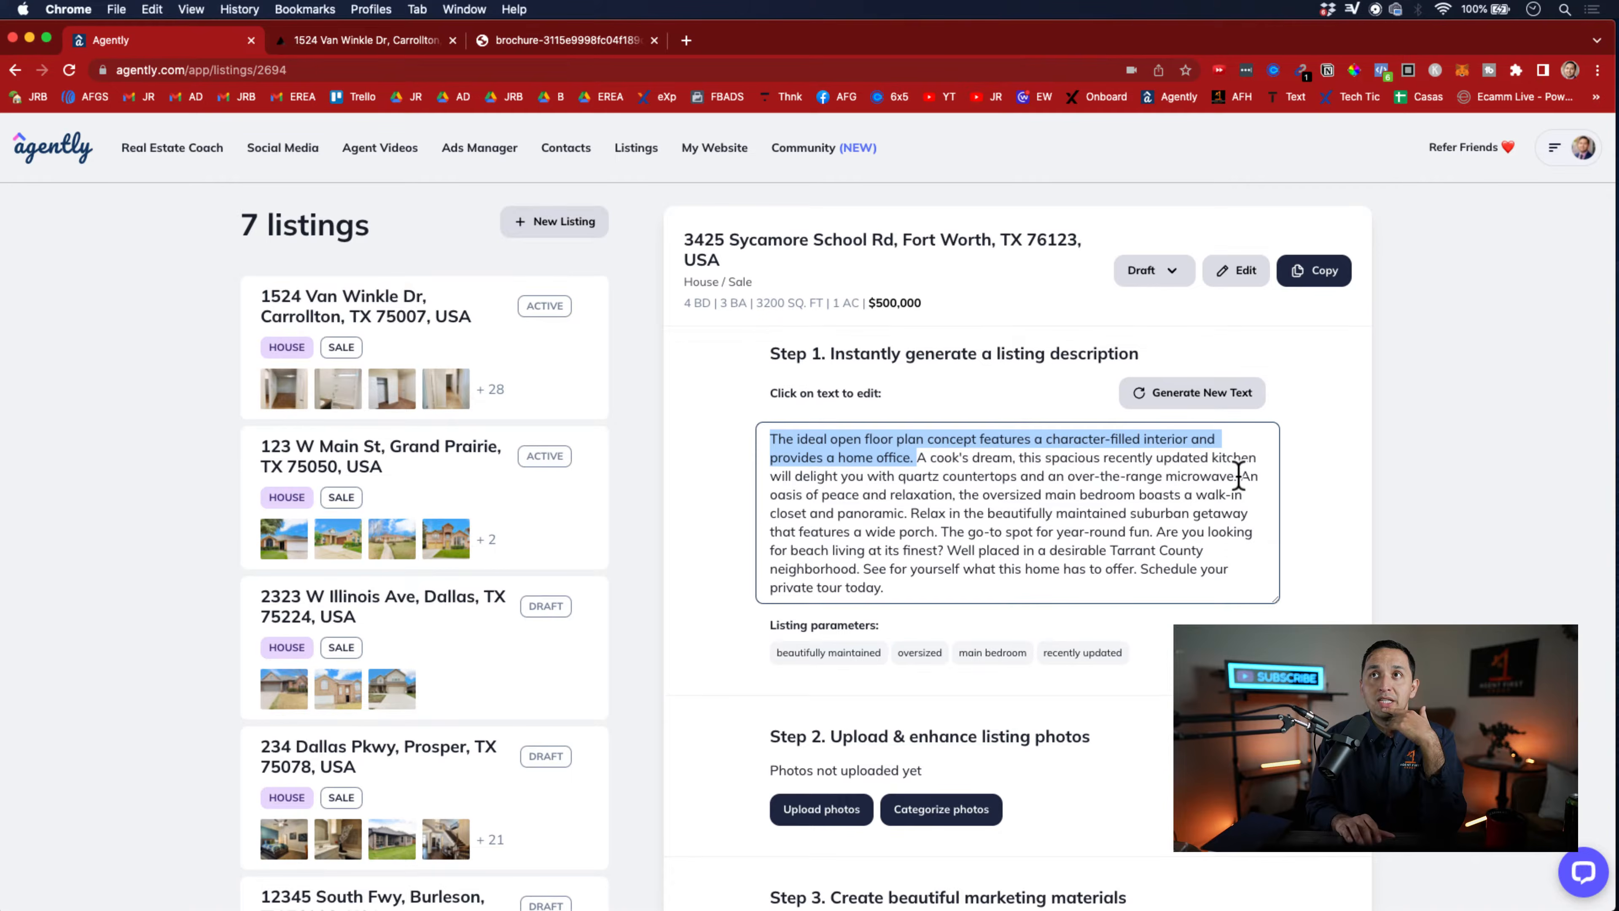
drag(1238, 475, 917, 457)
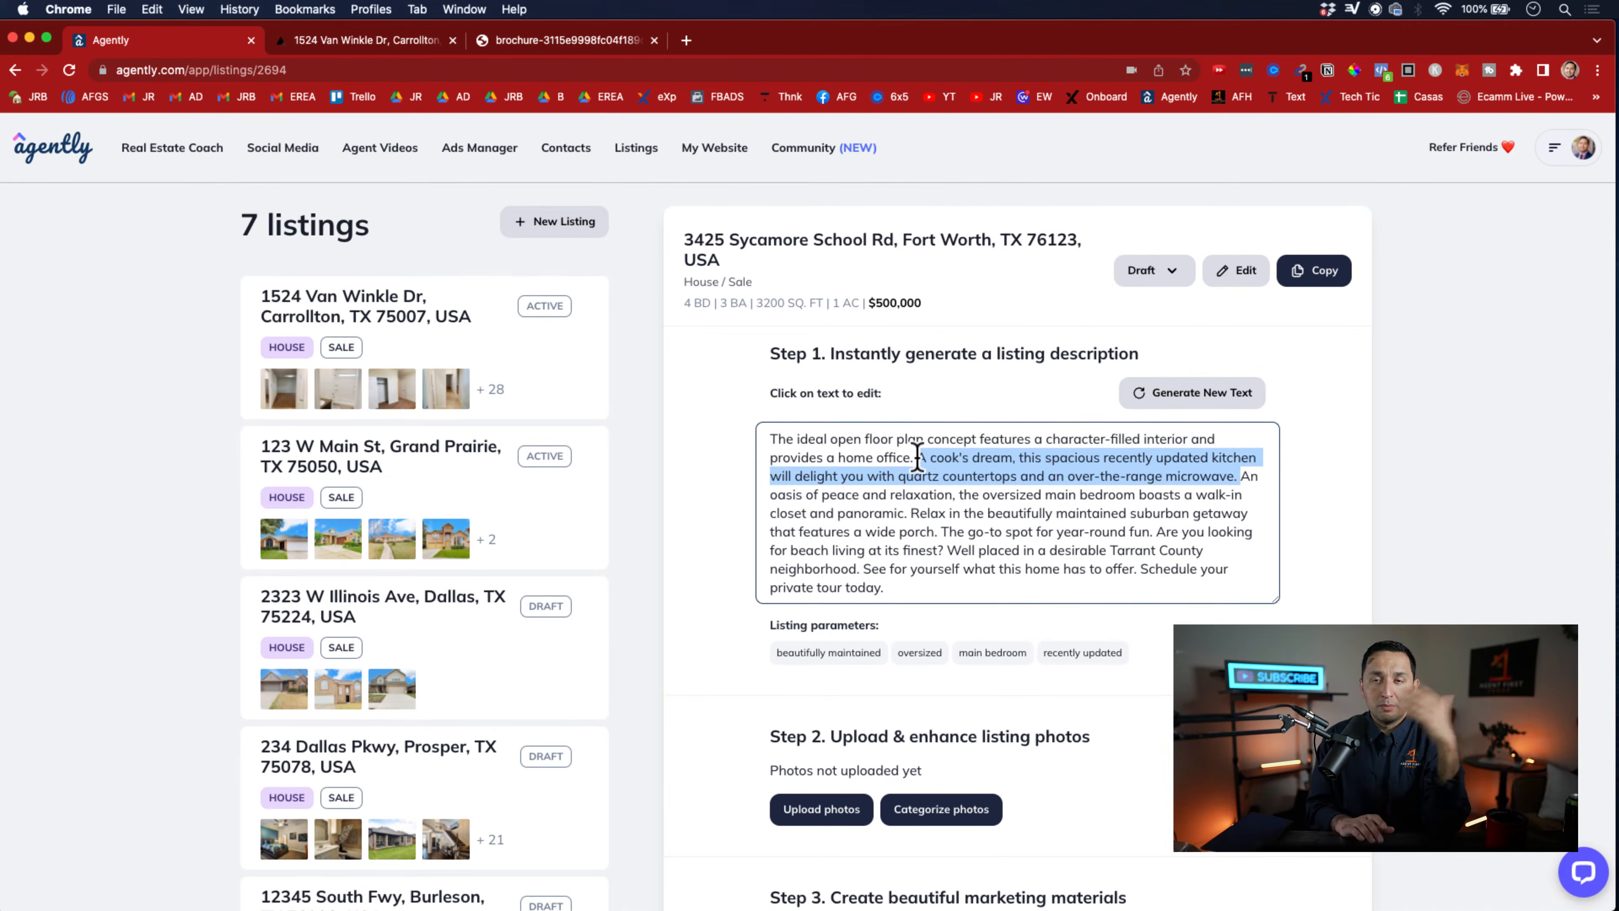
drag(1068, 475, 1257, 485)
key(BackSpace)
key(BackSpace)
key(BackSpace)
key(BackSpace)
key(BackSpace)
key(BackSpace)
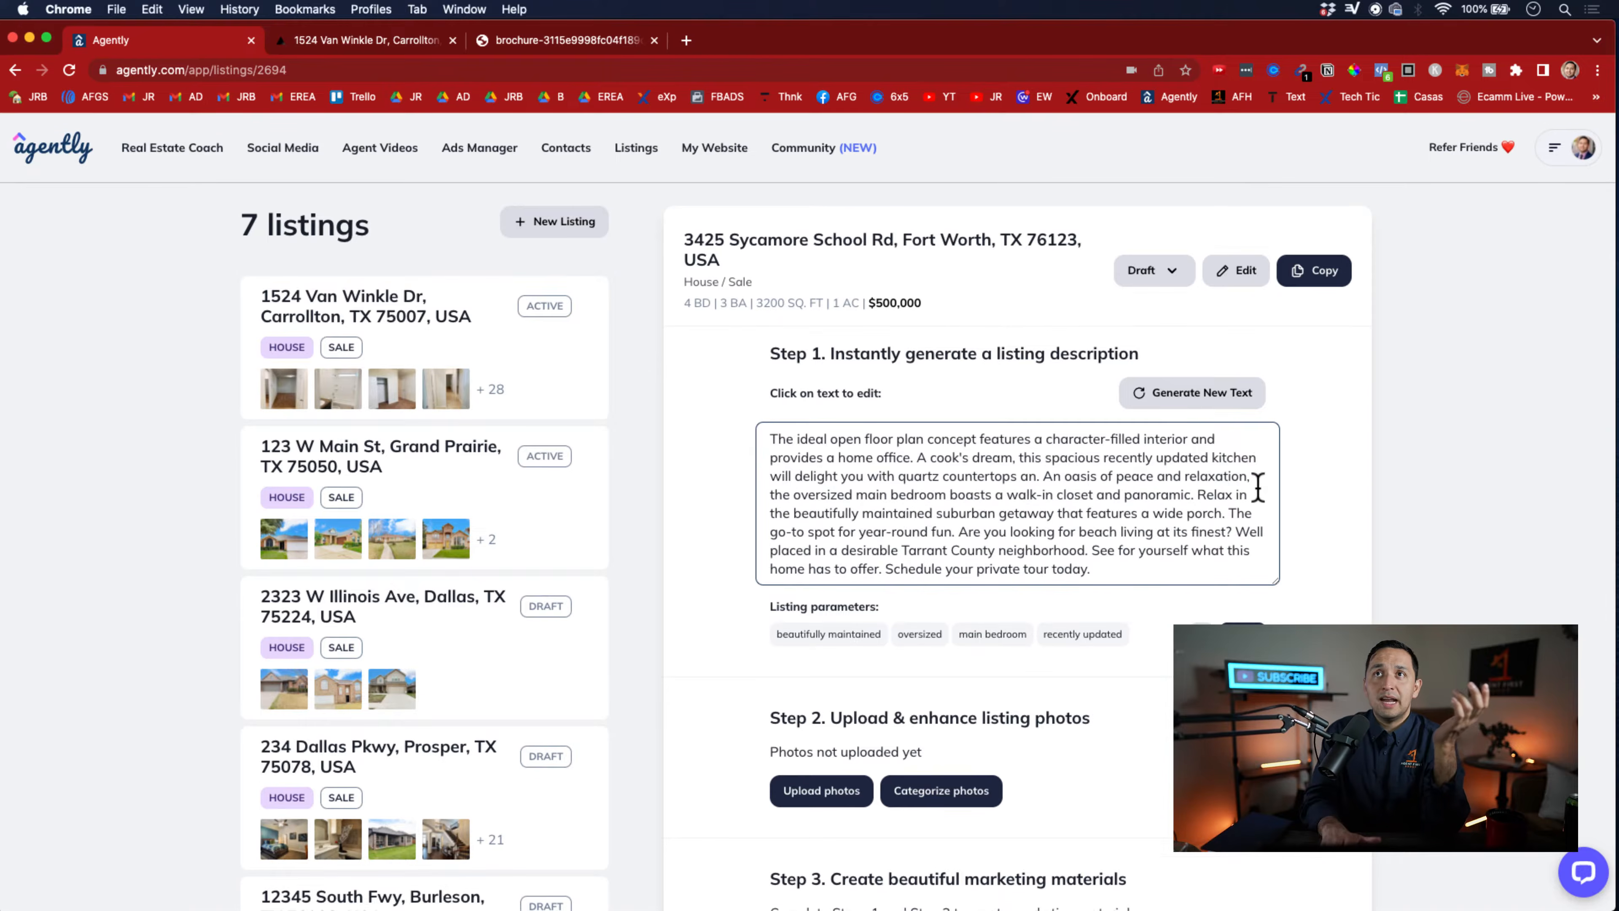
key(BackSpace)
key(BackSpace)
key(BackSpace)
click(1042, 530)
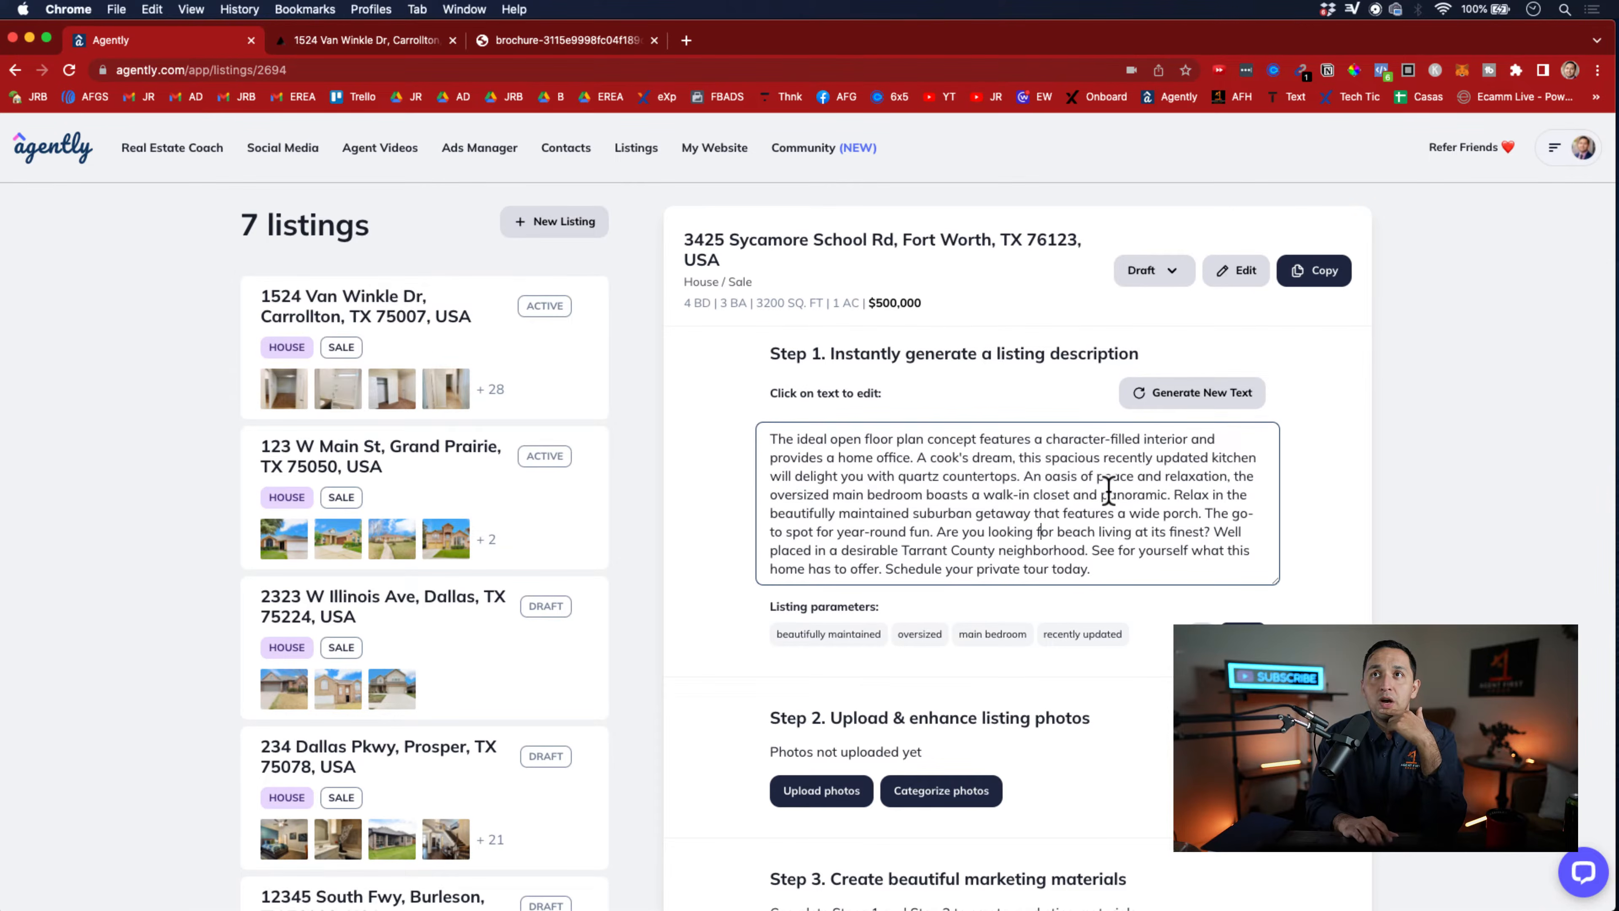
Remove "and panoramic" from the main bedroom sentence so that it ends after "walk-in closet"
double_click(1140, 491)
key(BackSpace)
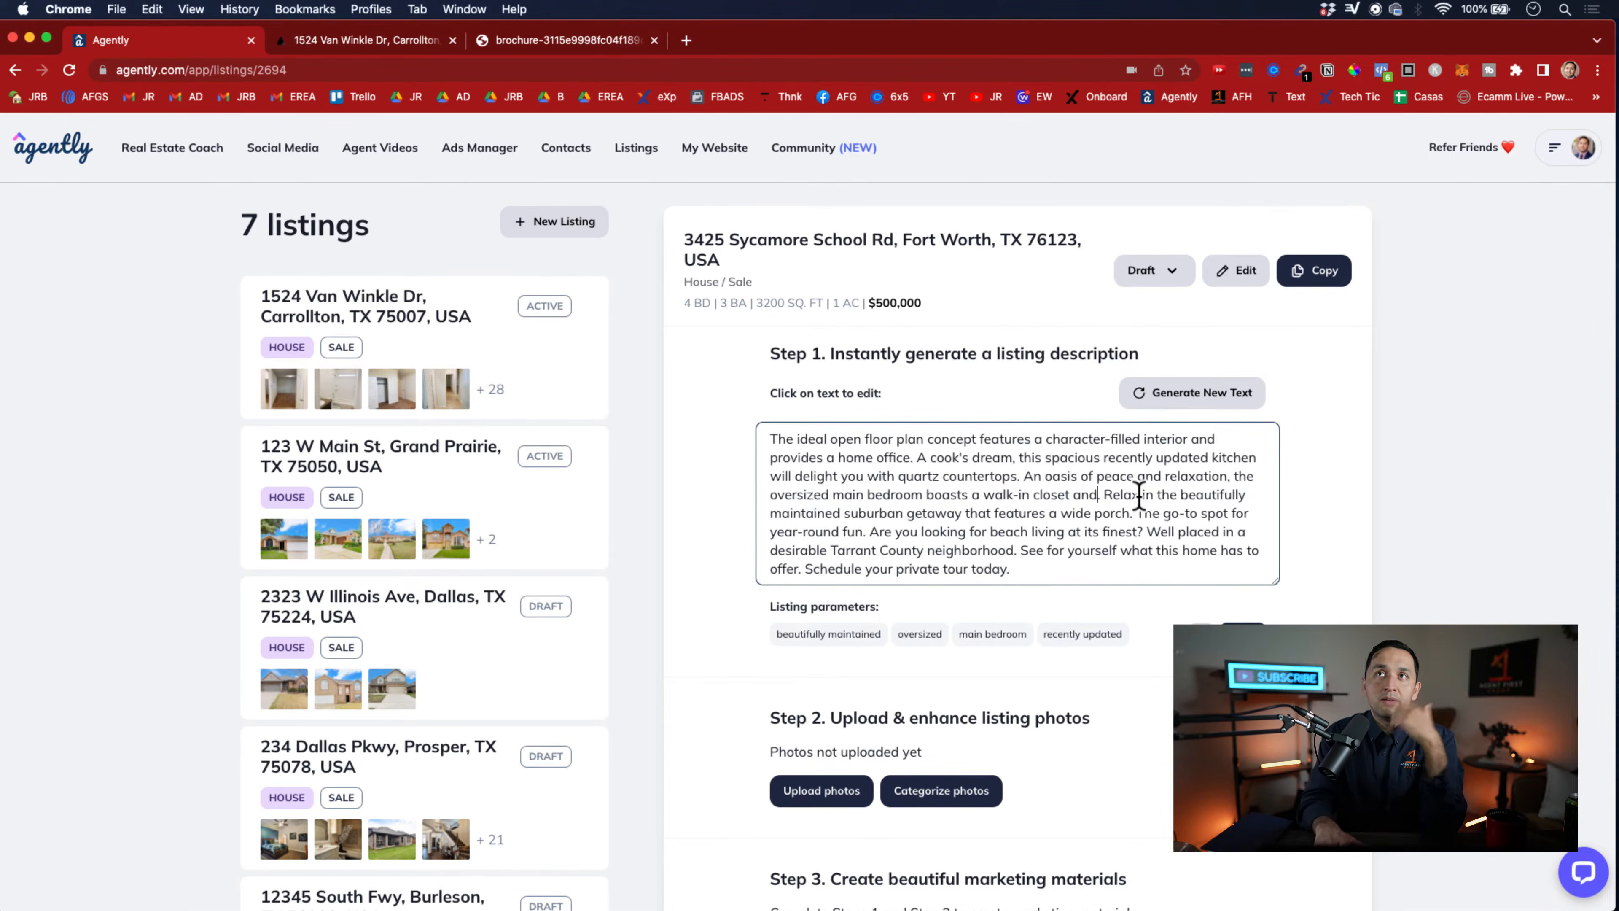
key(BackSpace)
key(BackSpace)
key(BackSpace)
key(BackSpace)
key(BackSpace)
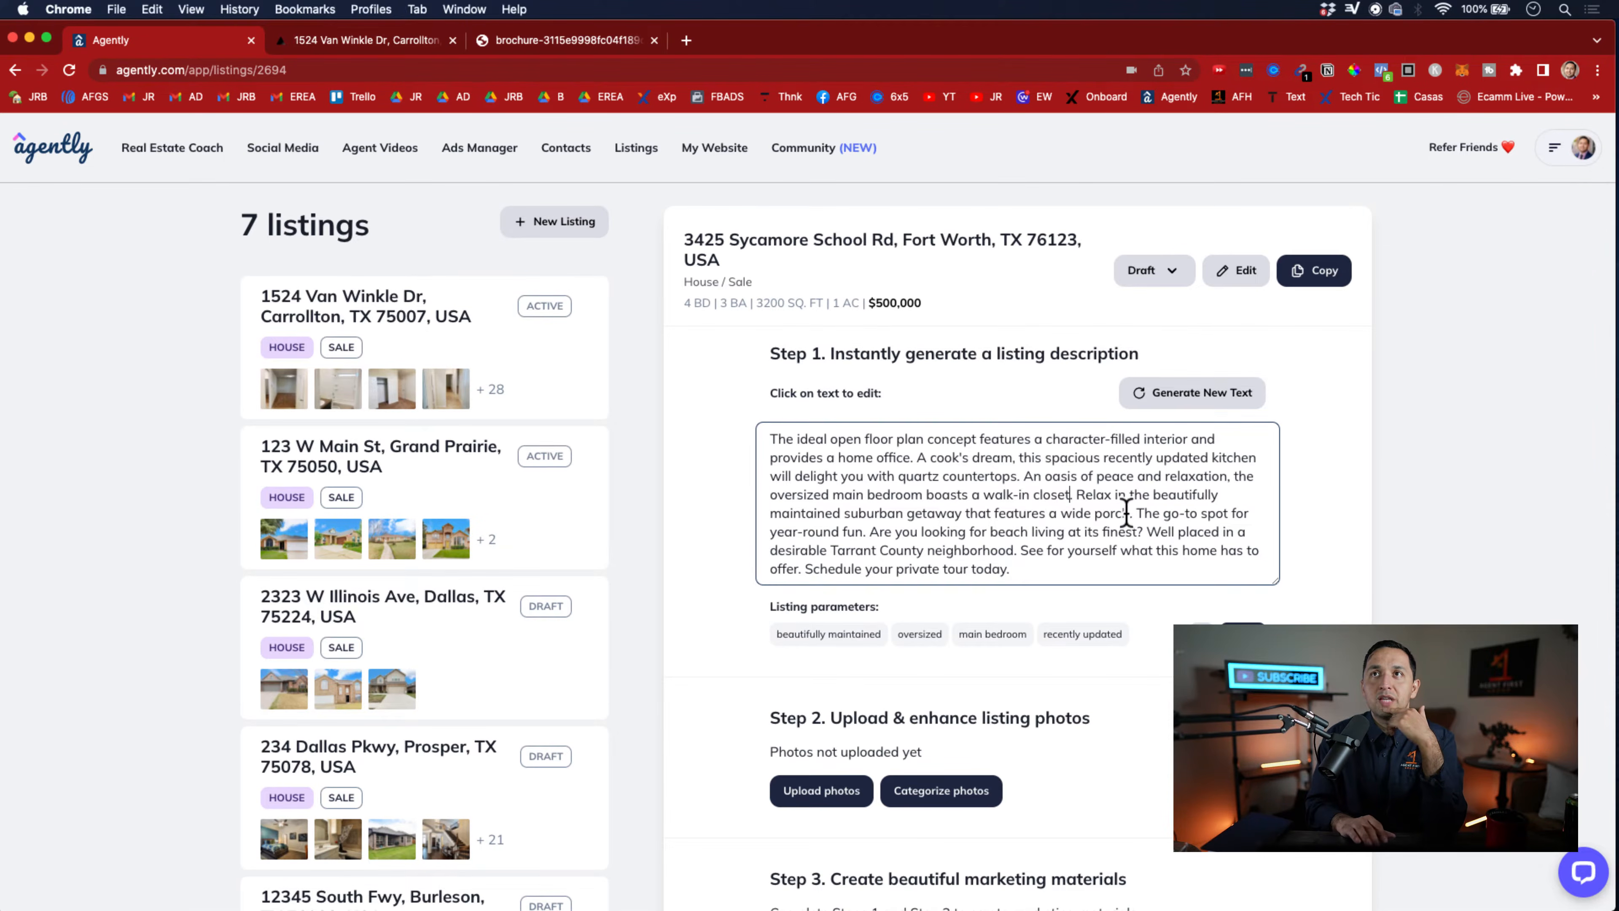
click(1120, 561)
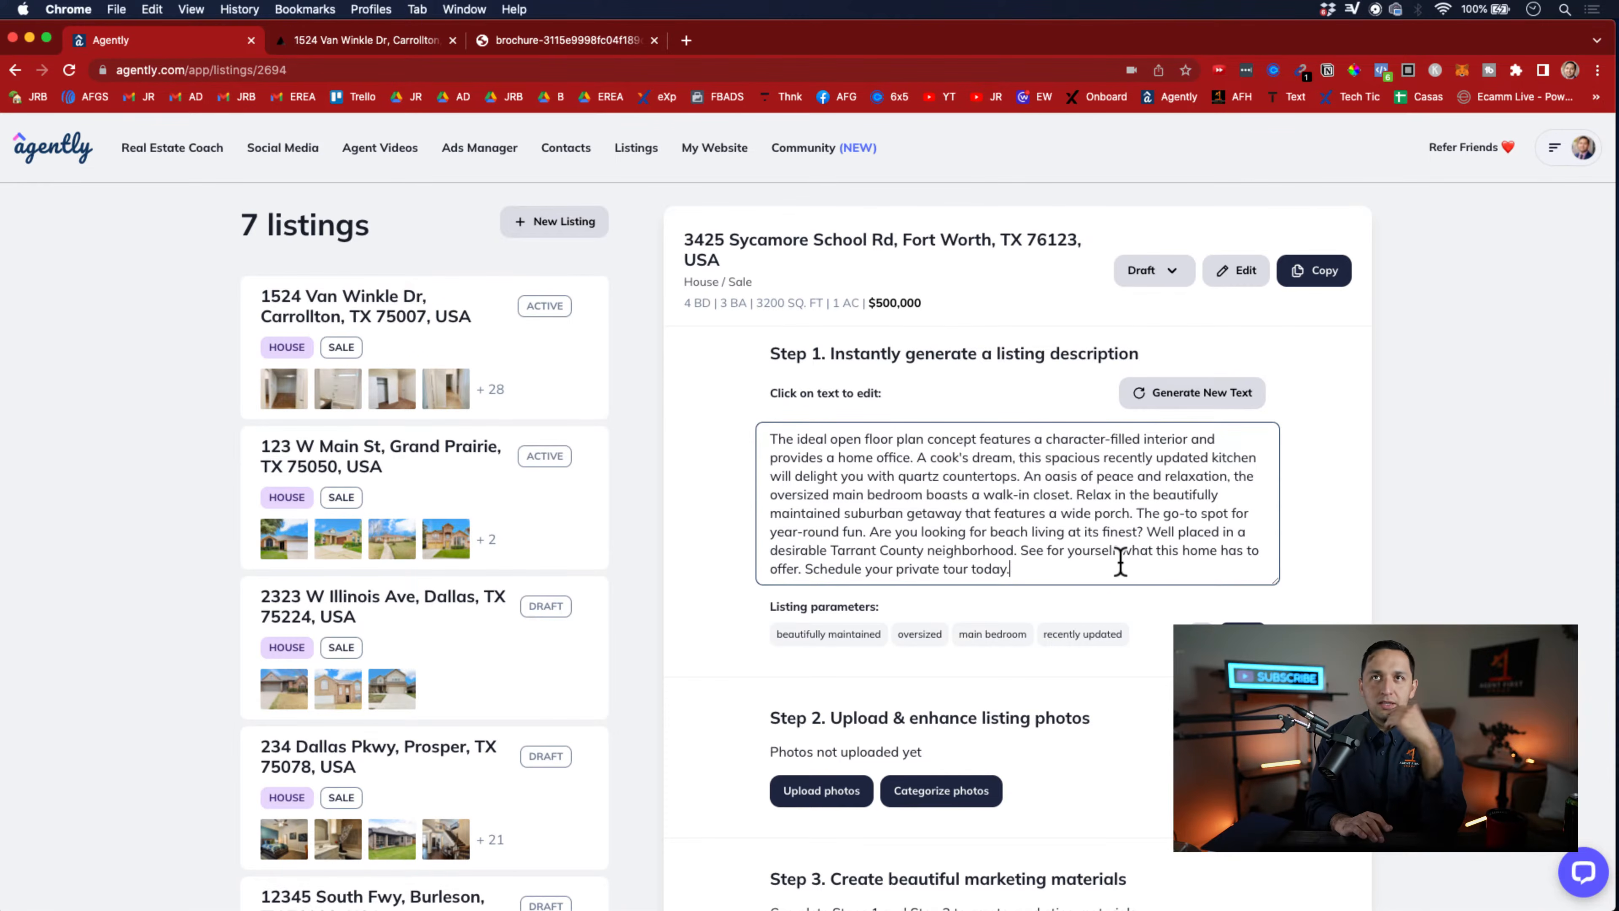
click(1300, 611)
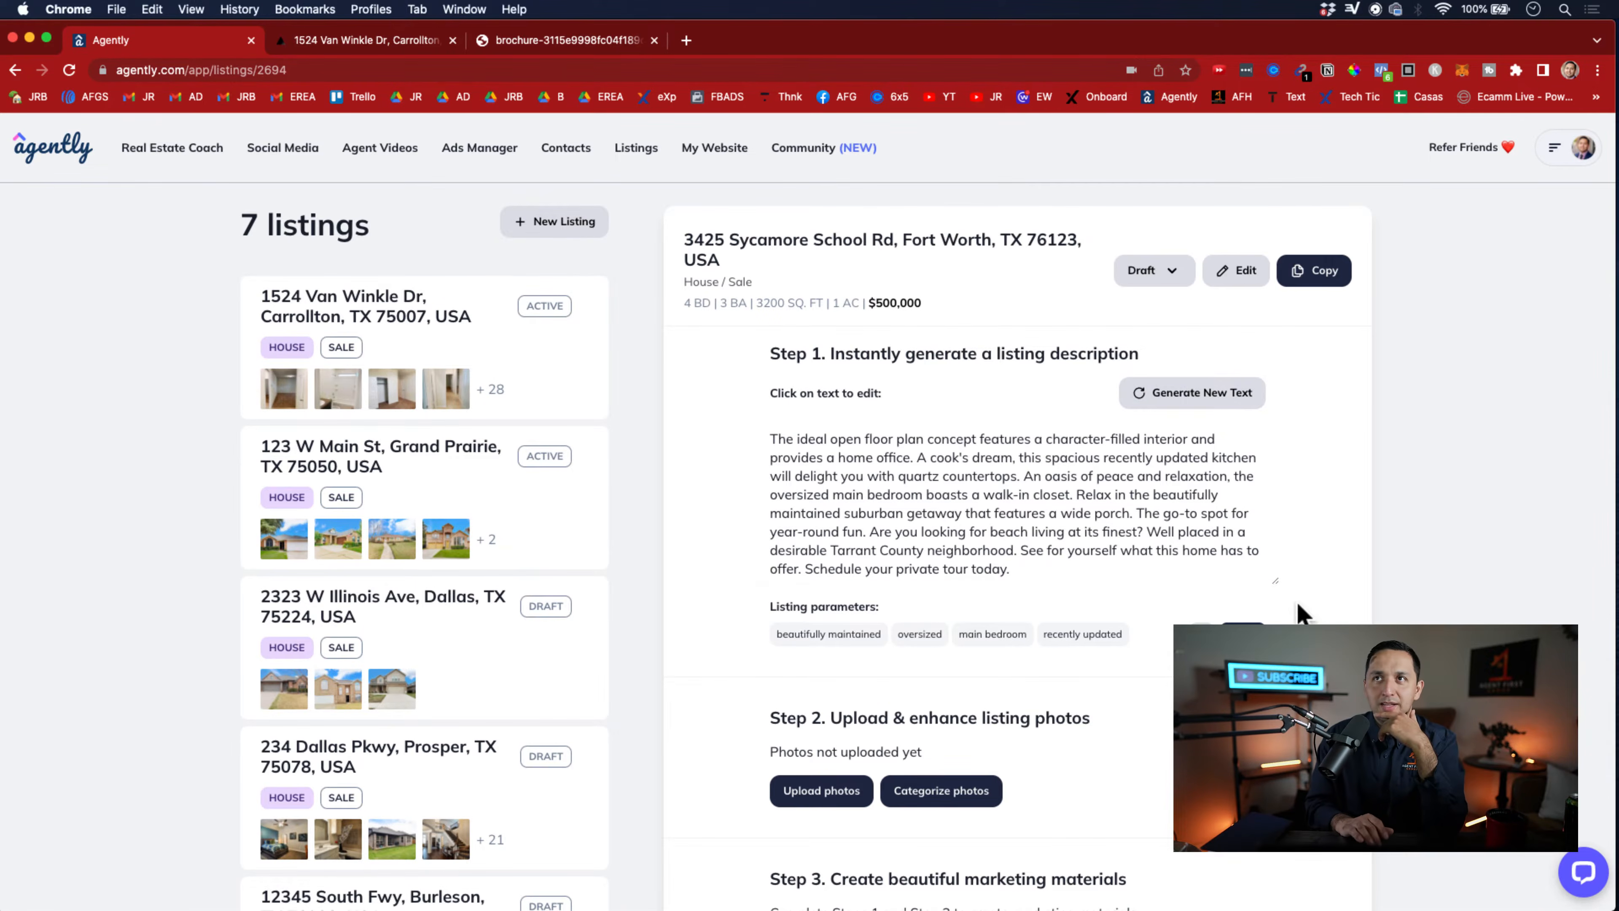
Generate a fresh version of the listing description and highlight its whole text for review
click(1188, 390)
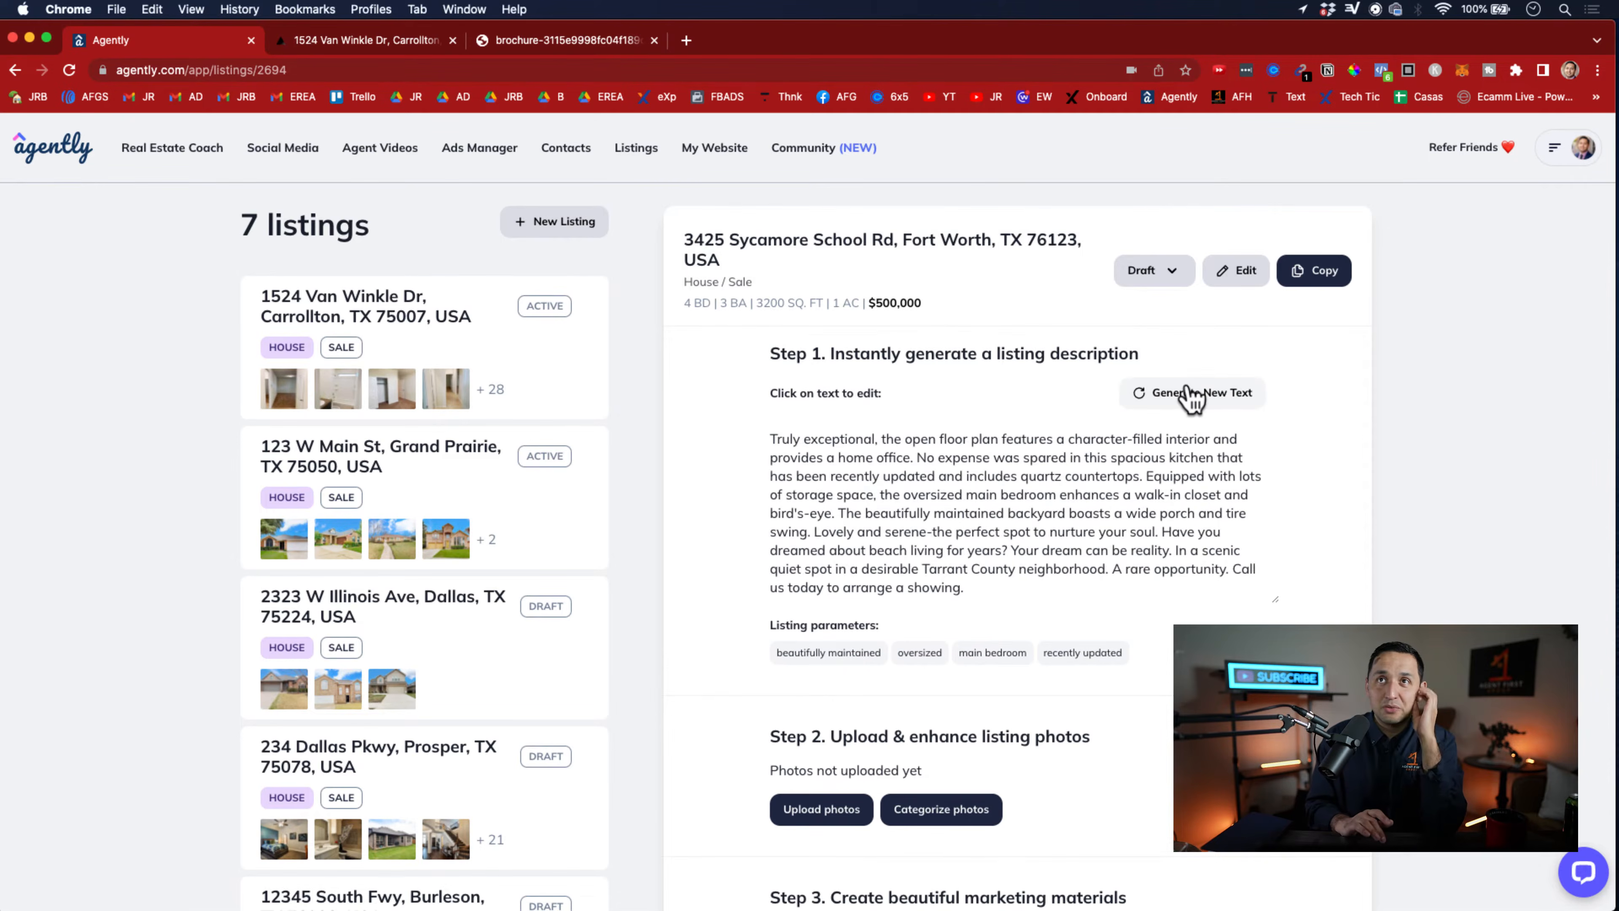
drag(982, 598, 730, 419)
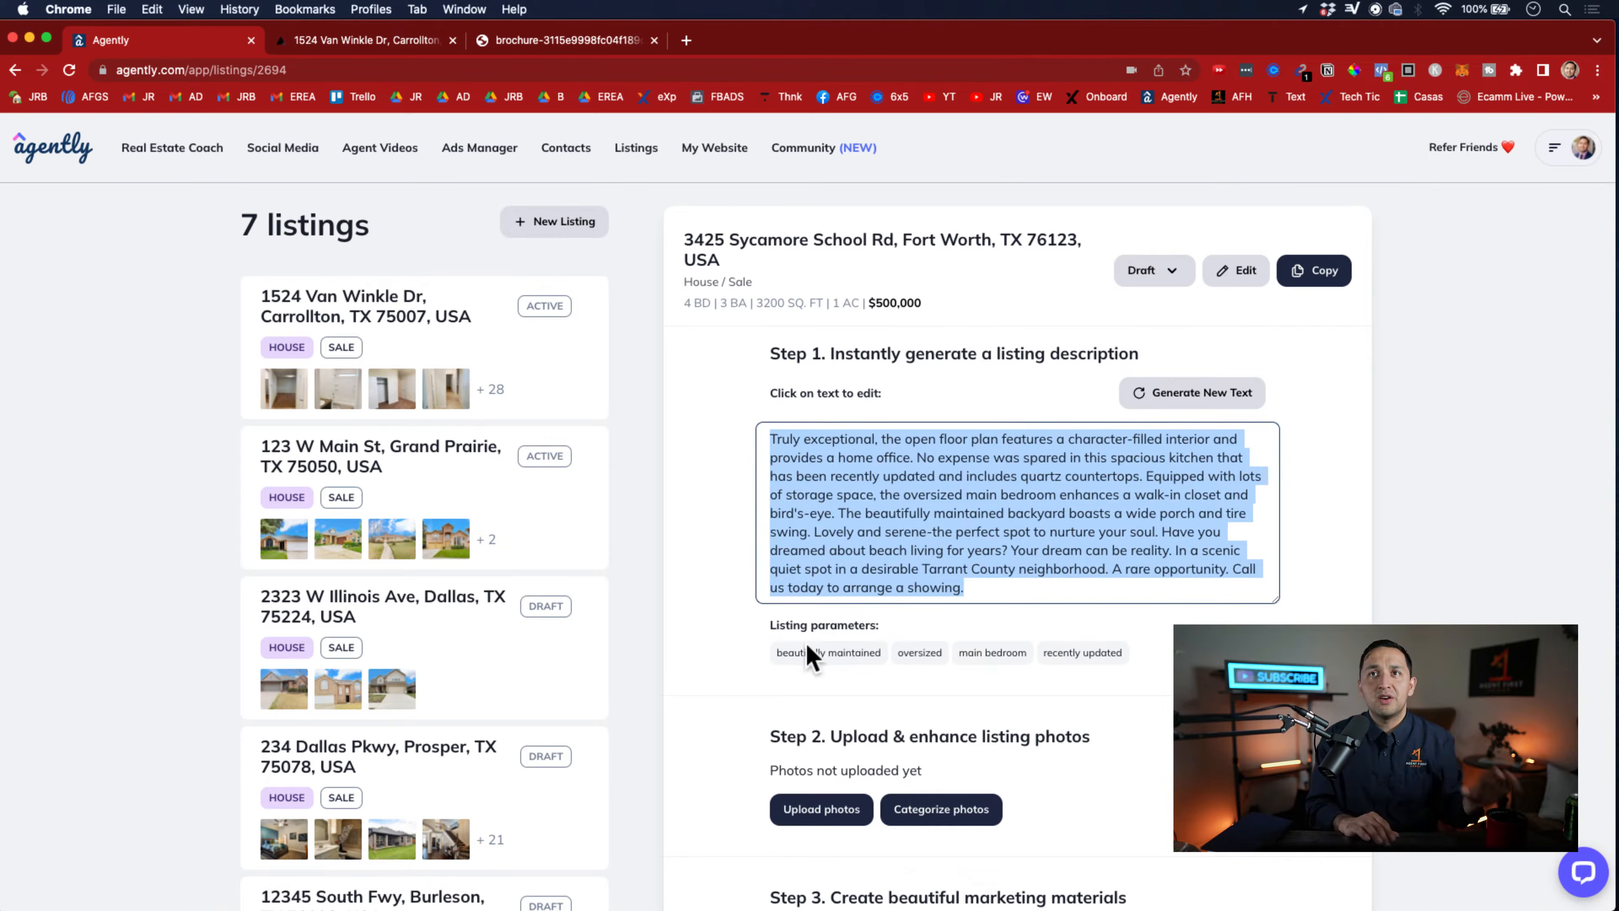
click(855, 631)
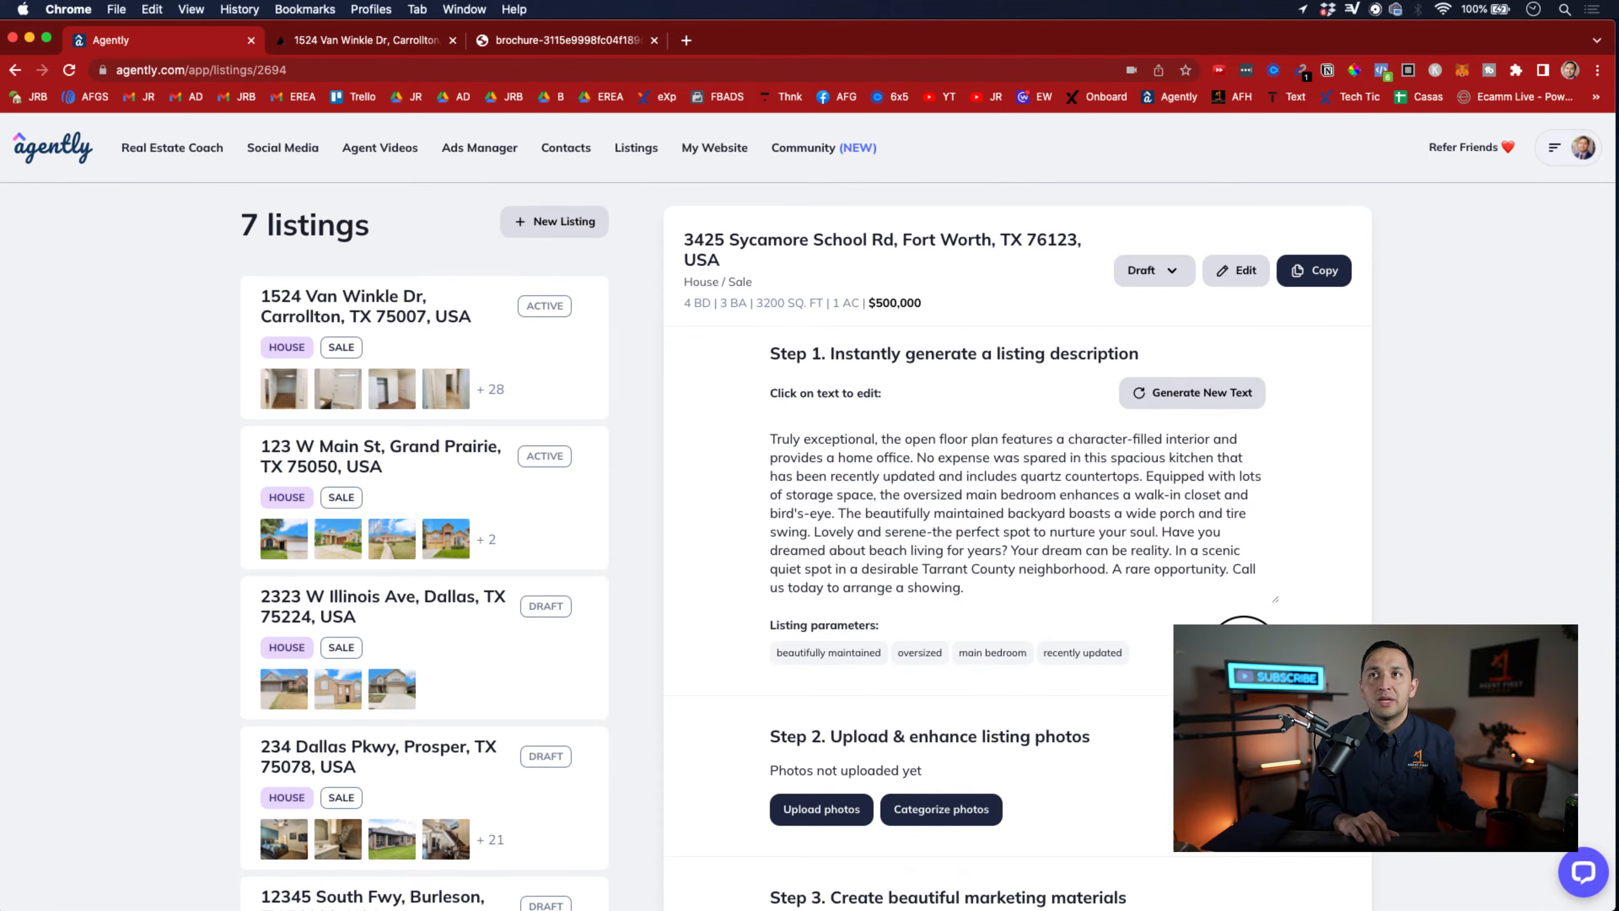
click(1243, 652)
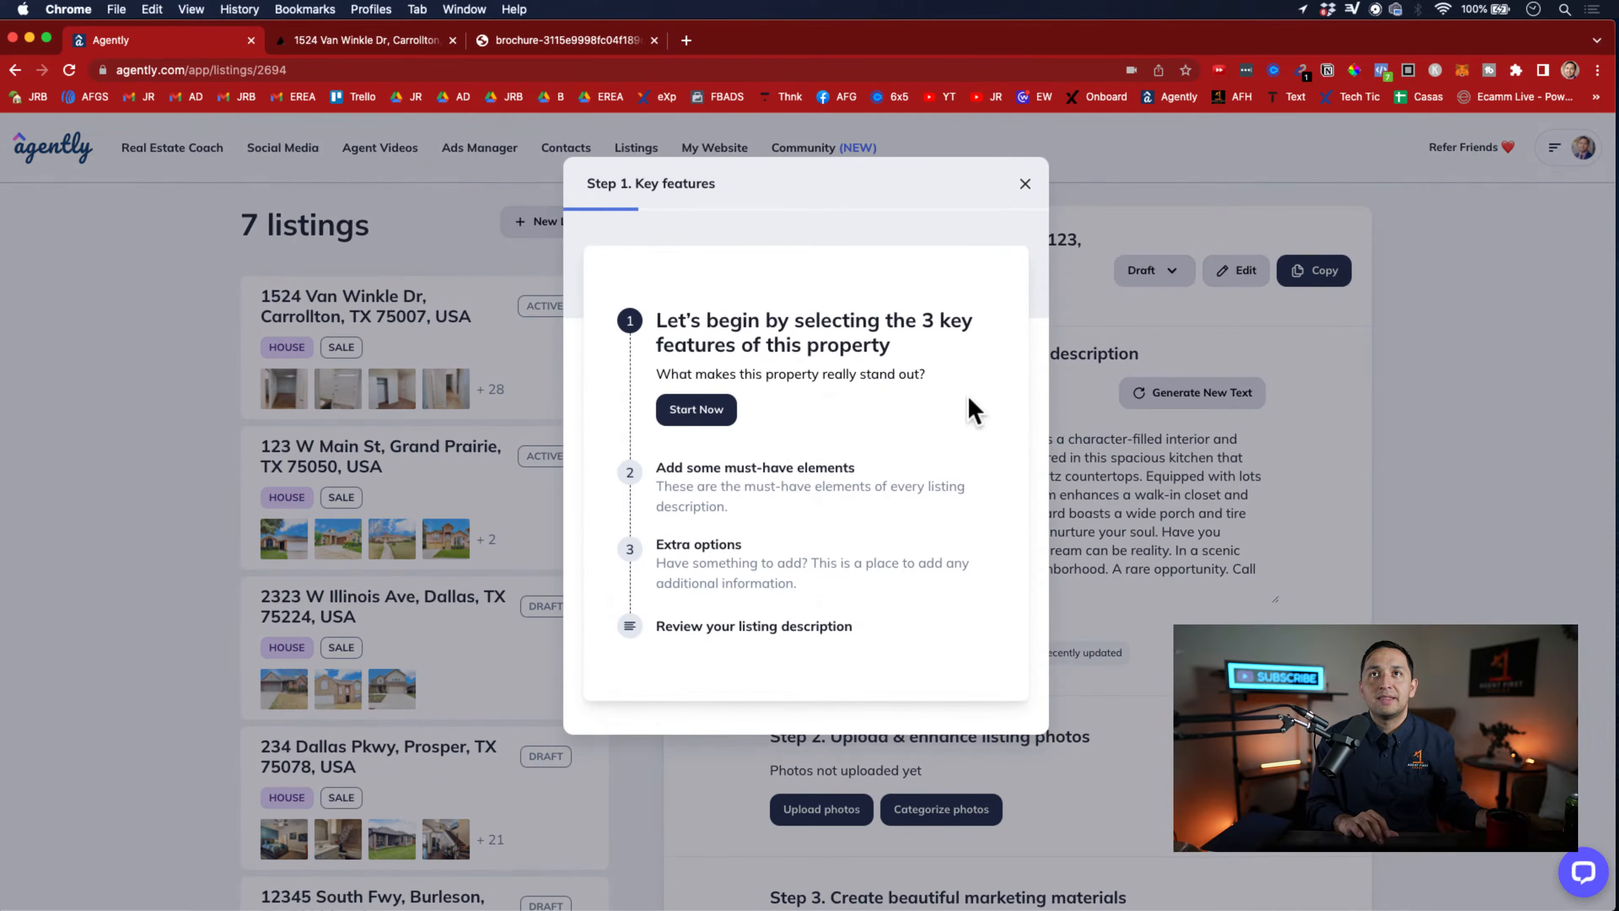
click(1024, 184)
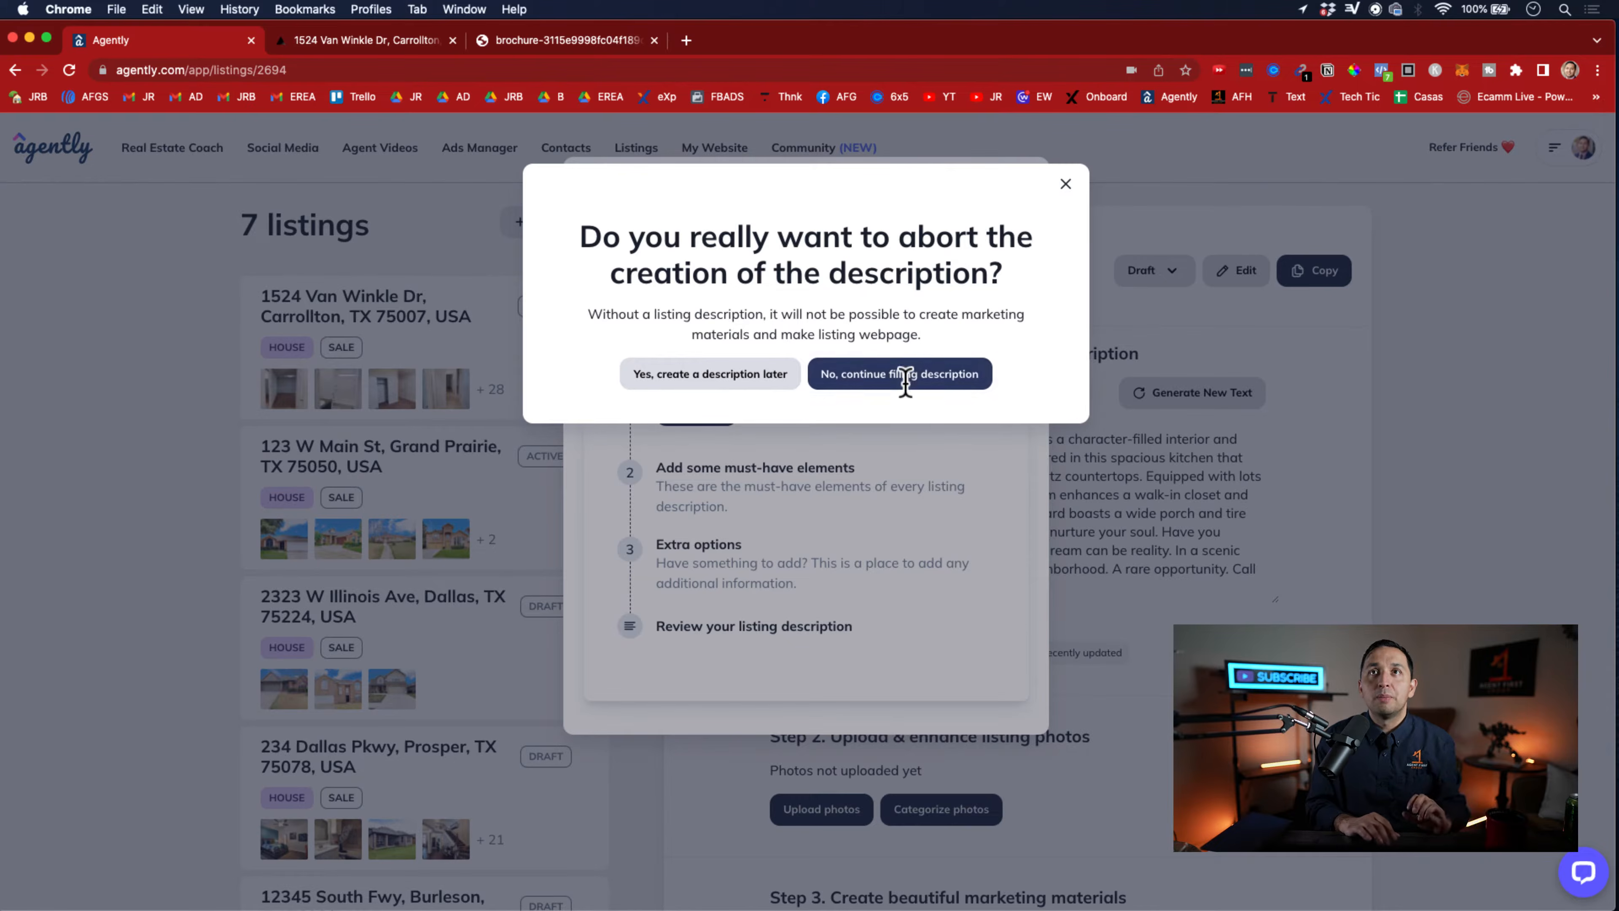
click(920, 375)
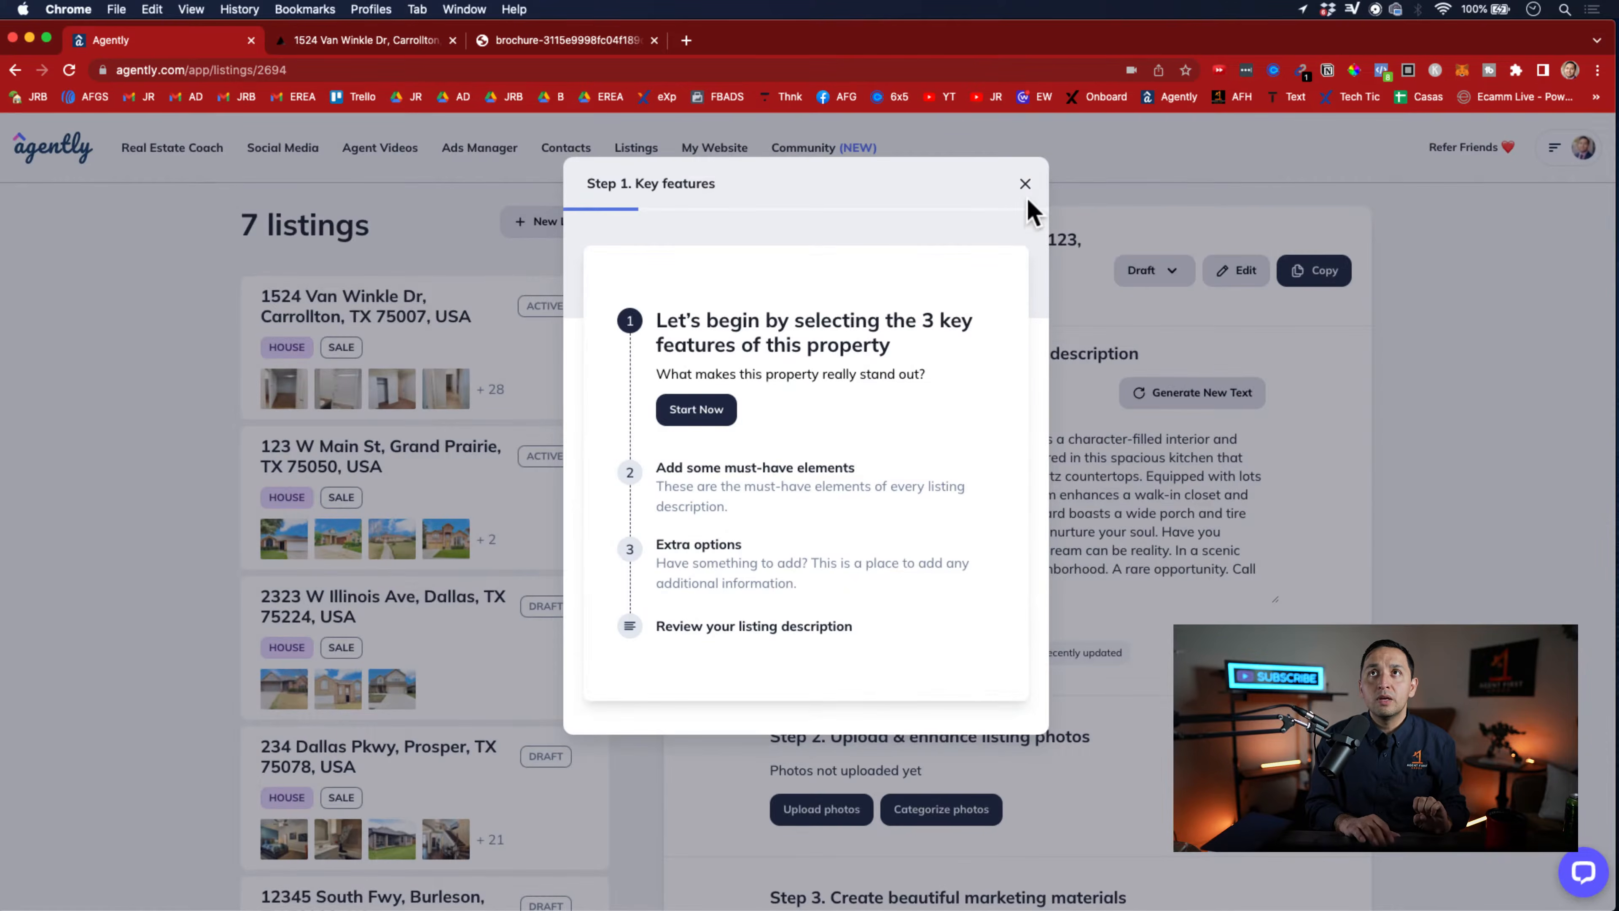
click(1025, 185)
click(715, 369)
click(1049, 507)
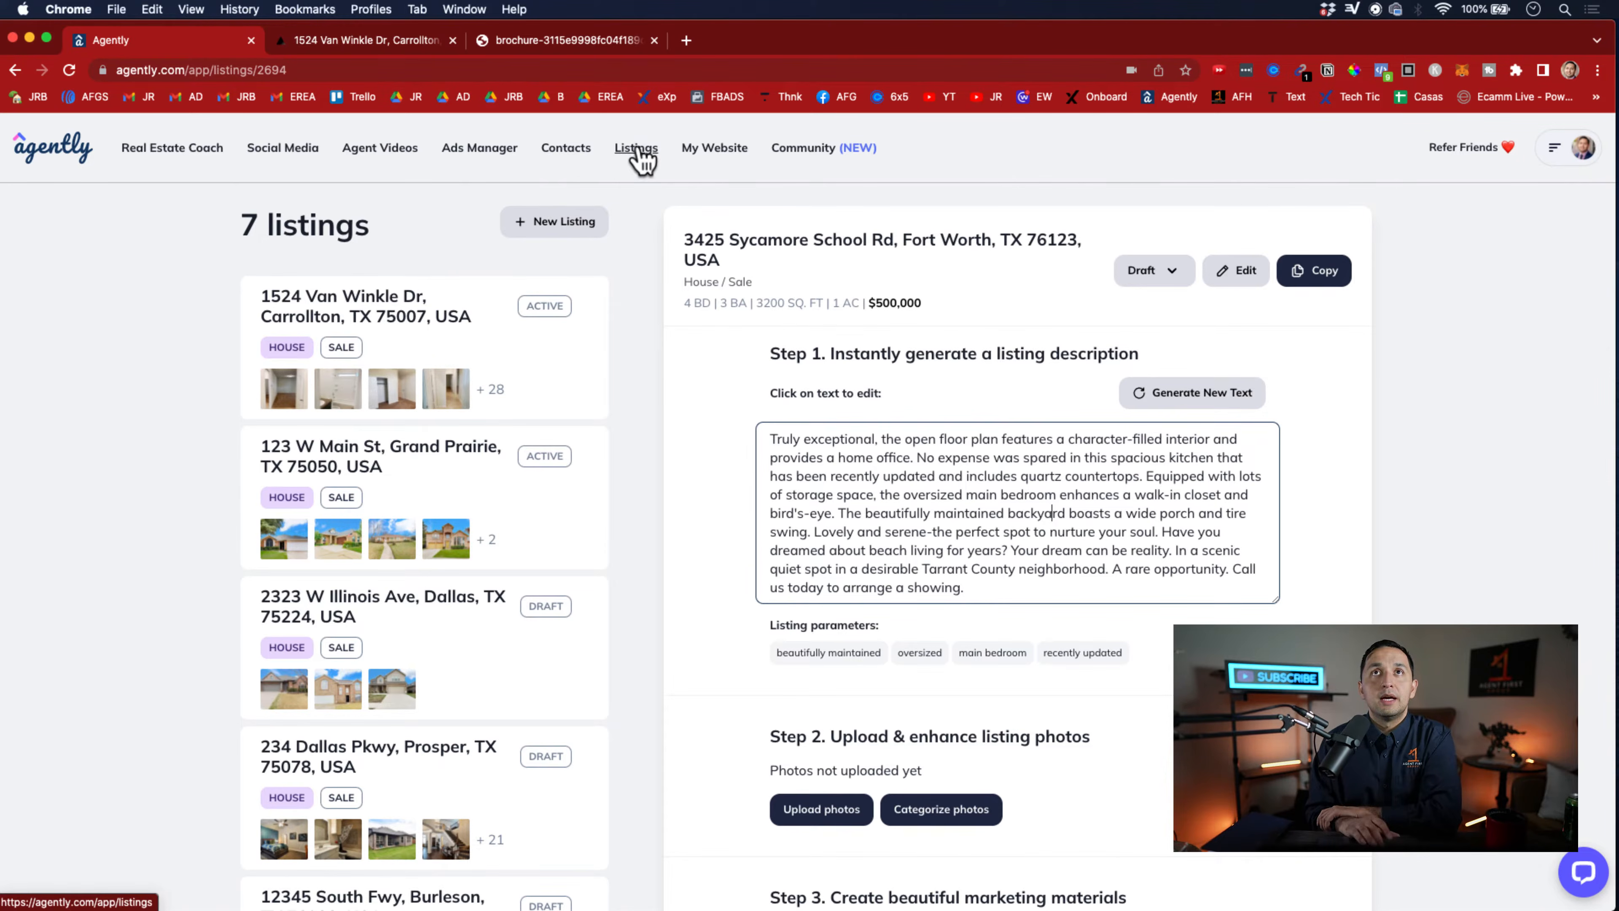
Examine the Fort Worth listing's description, photo upload and marketing materials sections, including the requirement for opening its website
scroll(778, 344, down, 3)
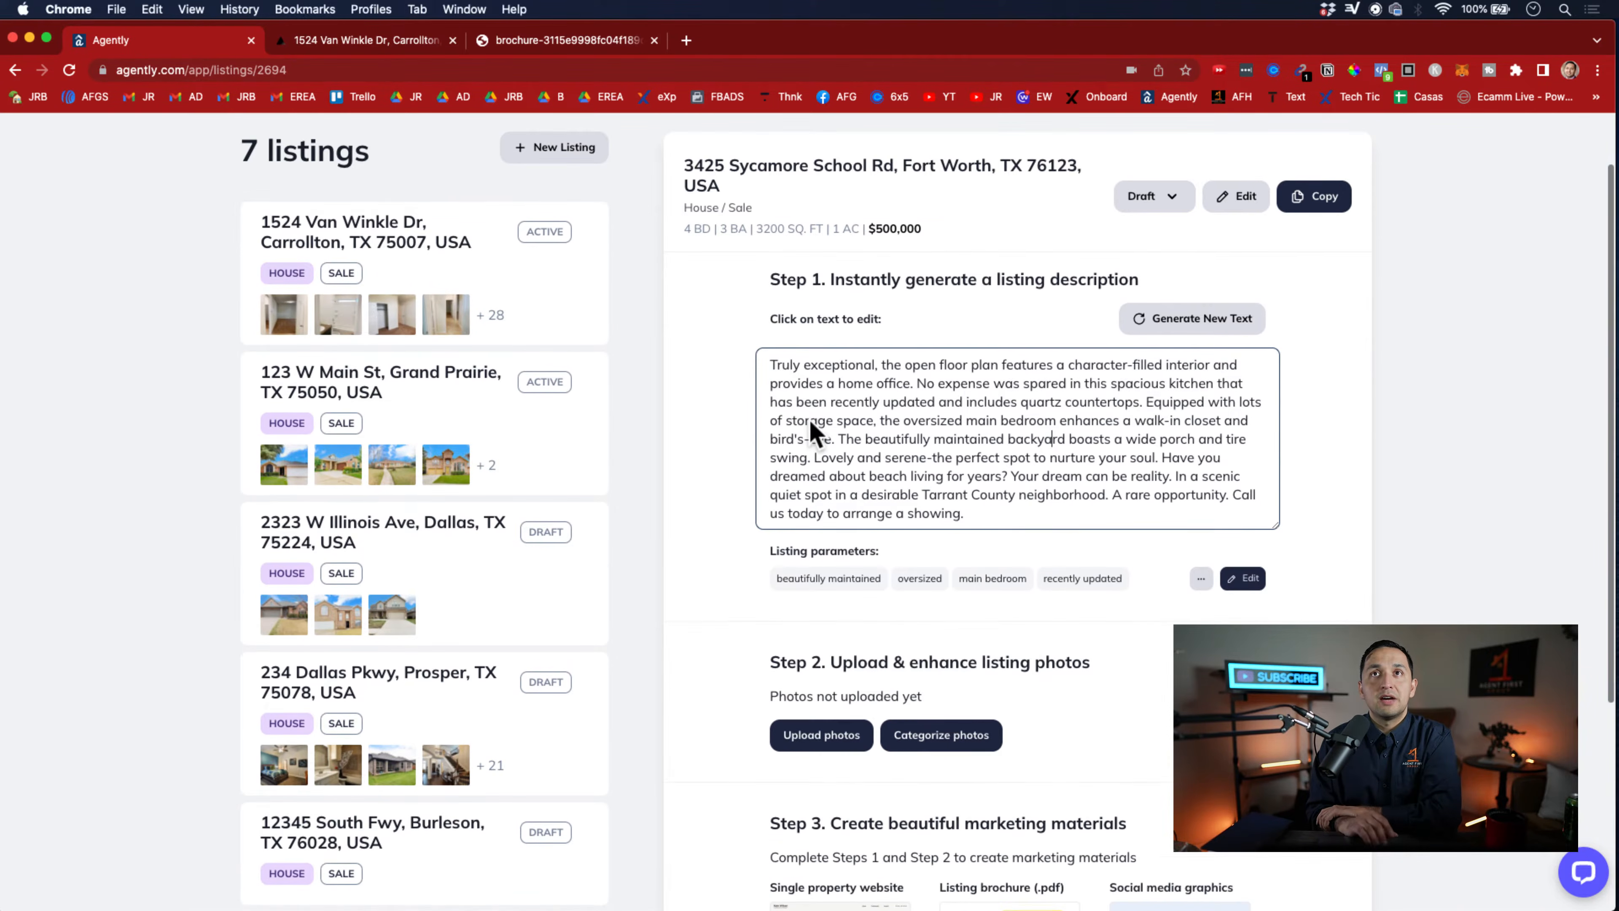
scroll(810, 421, up, 3)
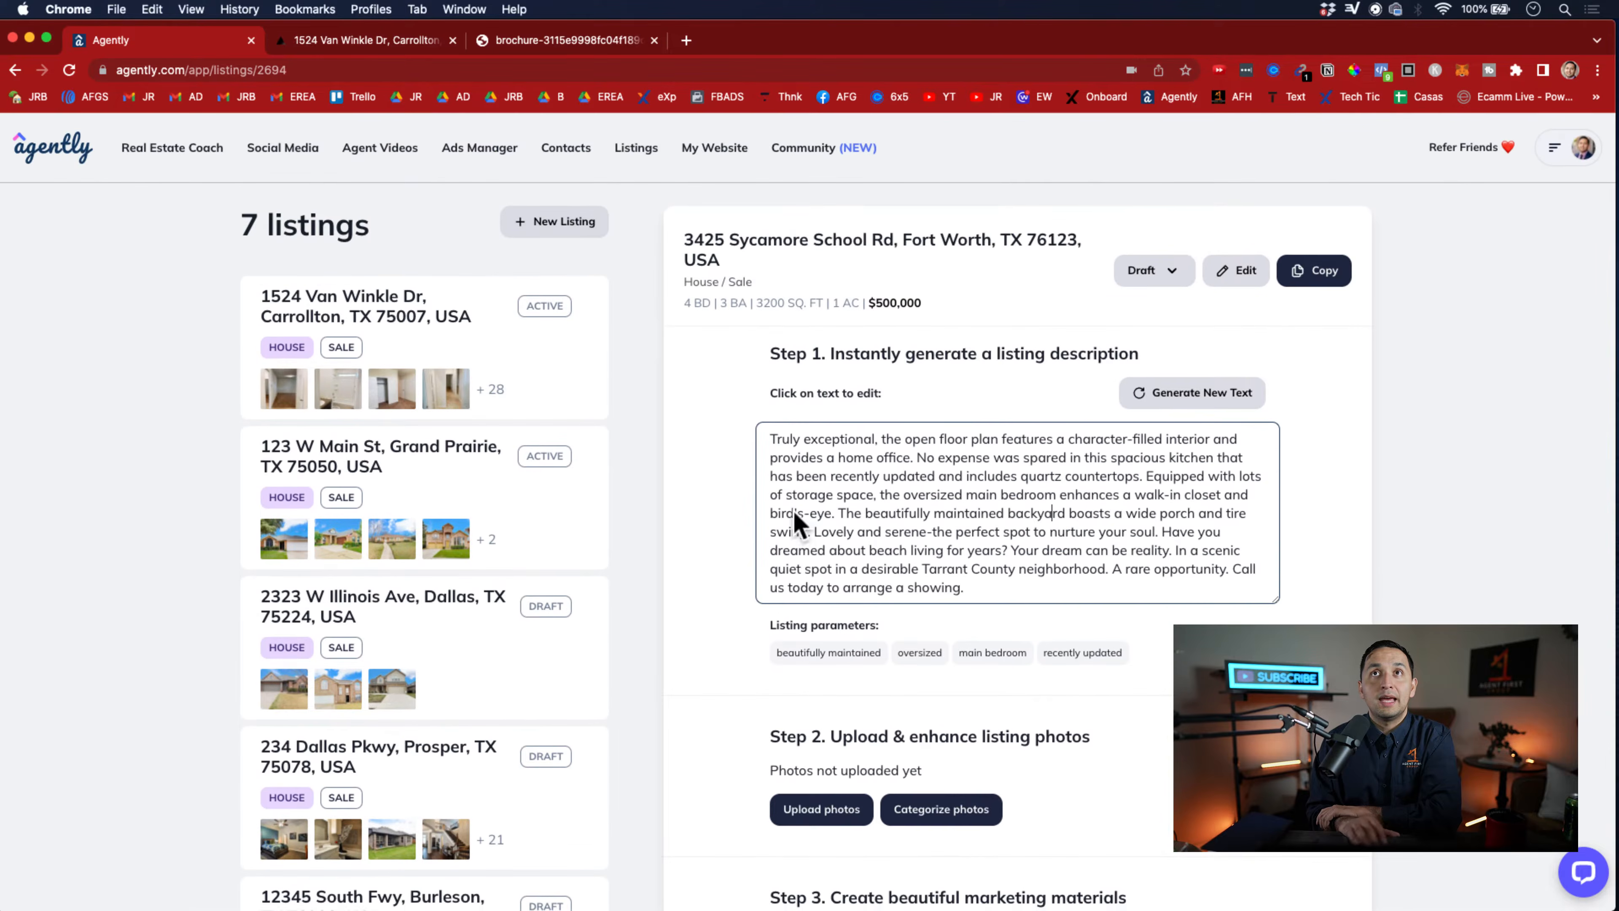
scroll(1041, 555, down, 7)
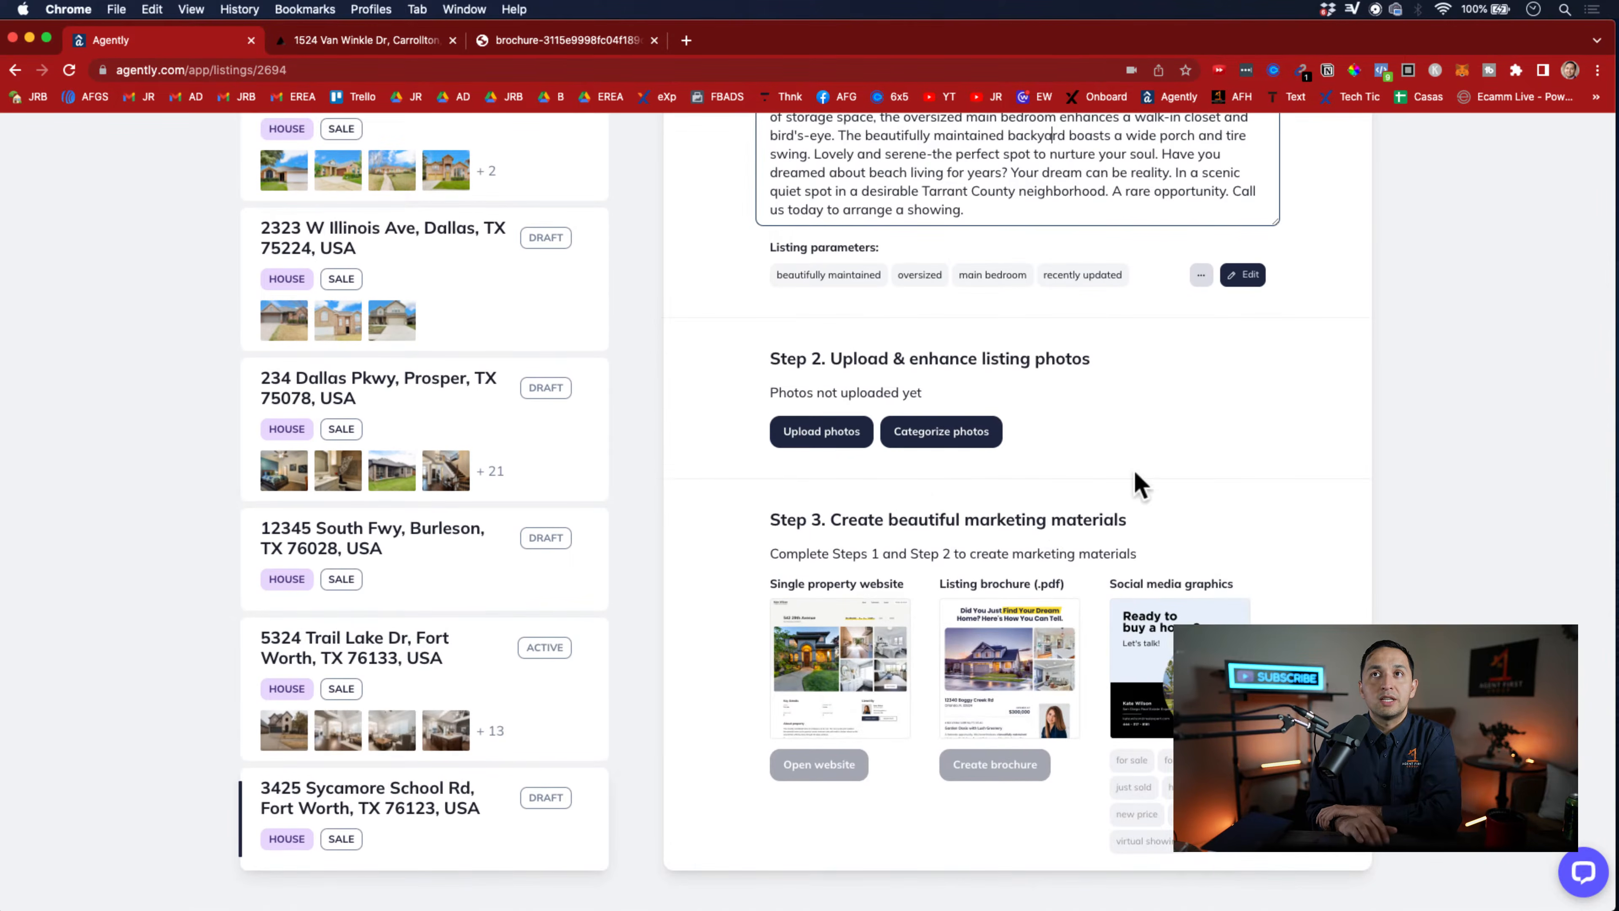
scroll(886, 813, up, 3)
scroll(887, 811, up, 3)
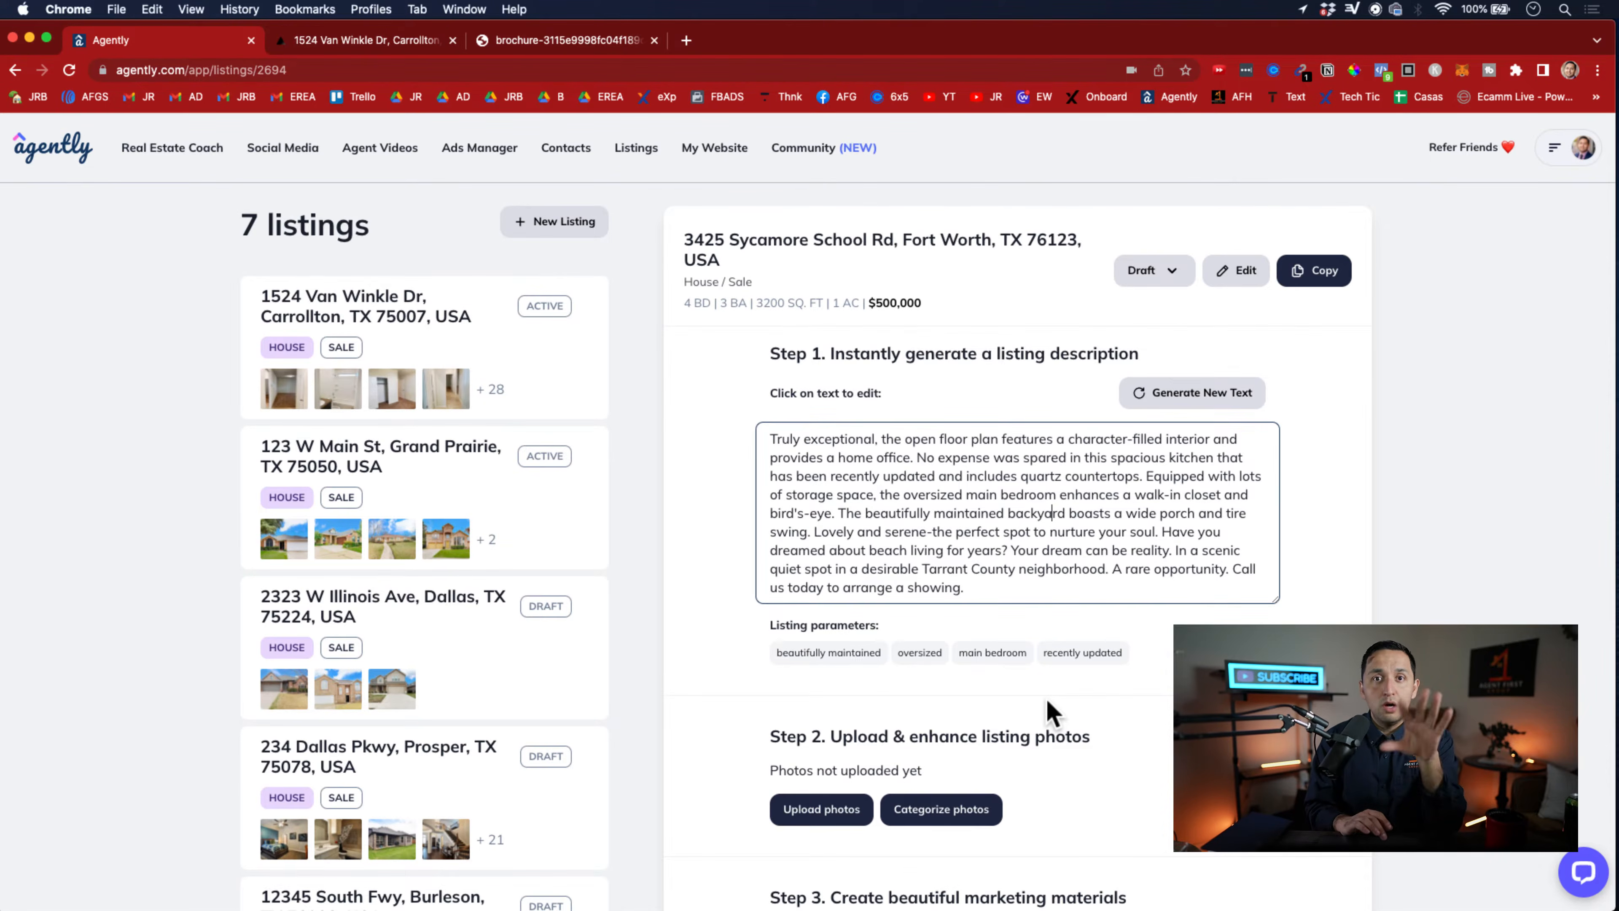
scroll(1047, 700, down, 6)
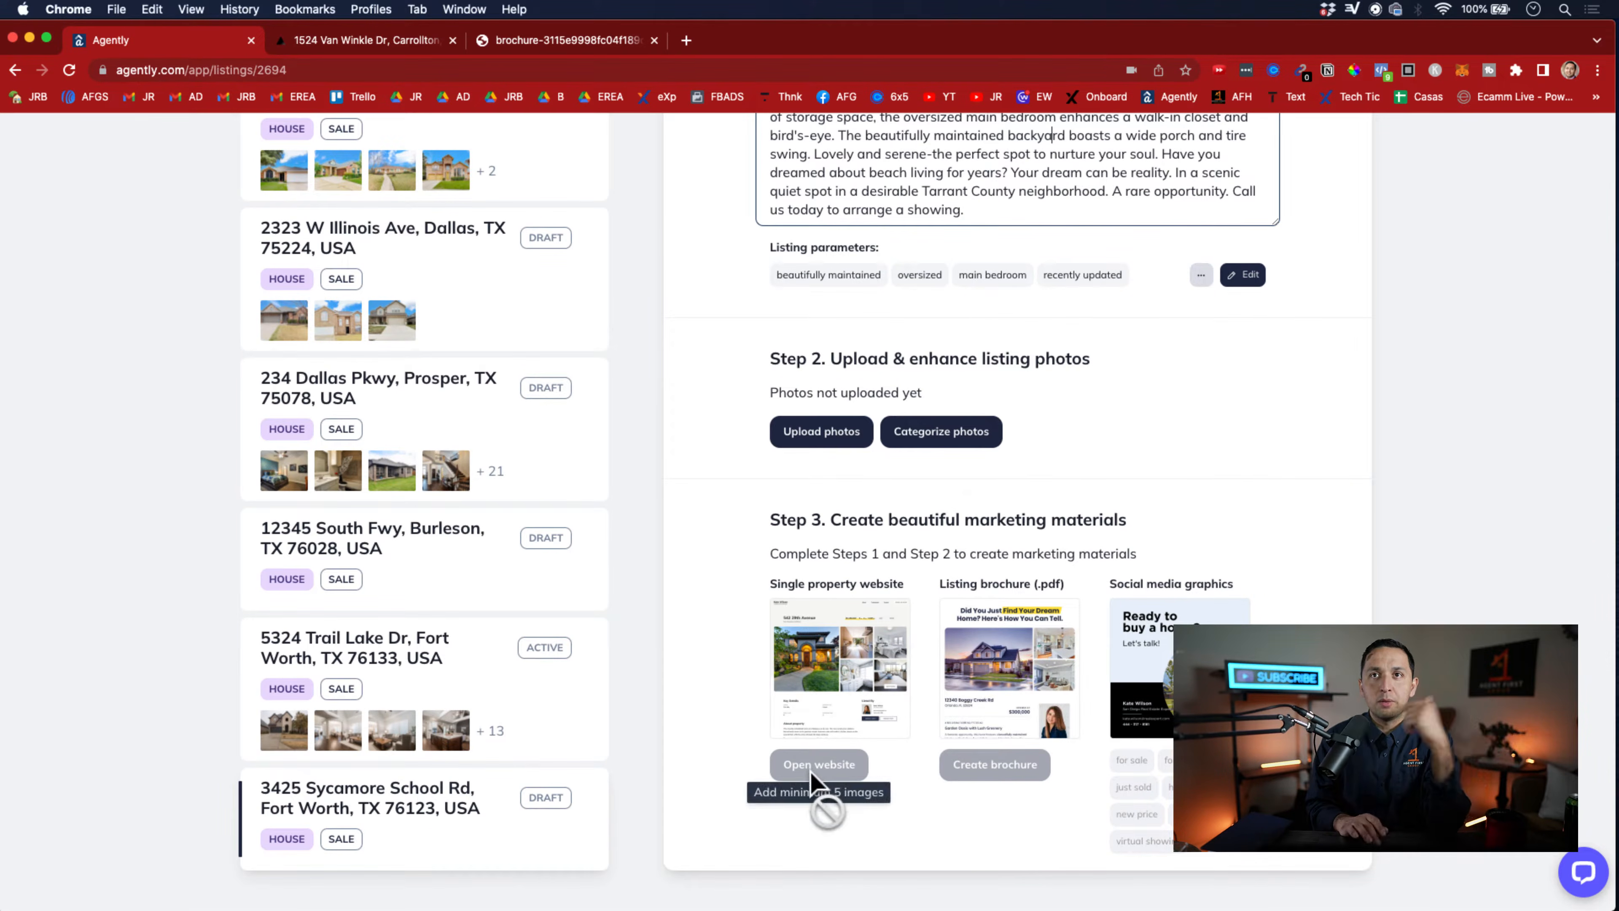
scroll(829, 562, up, 3)
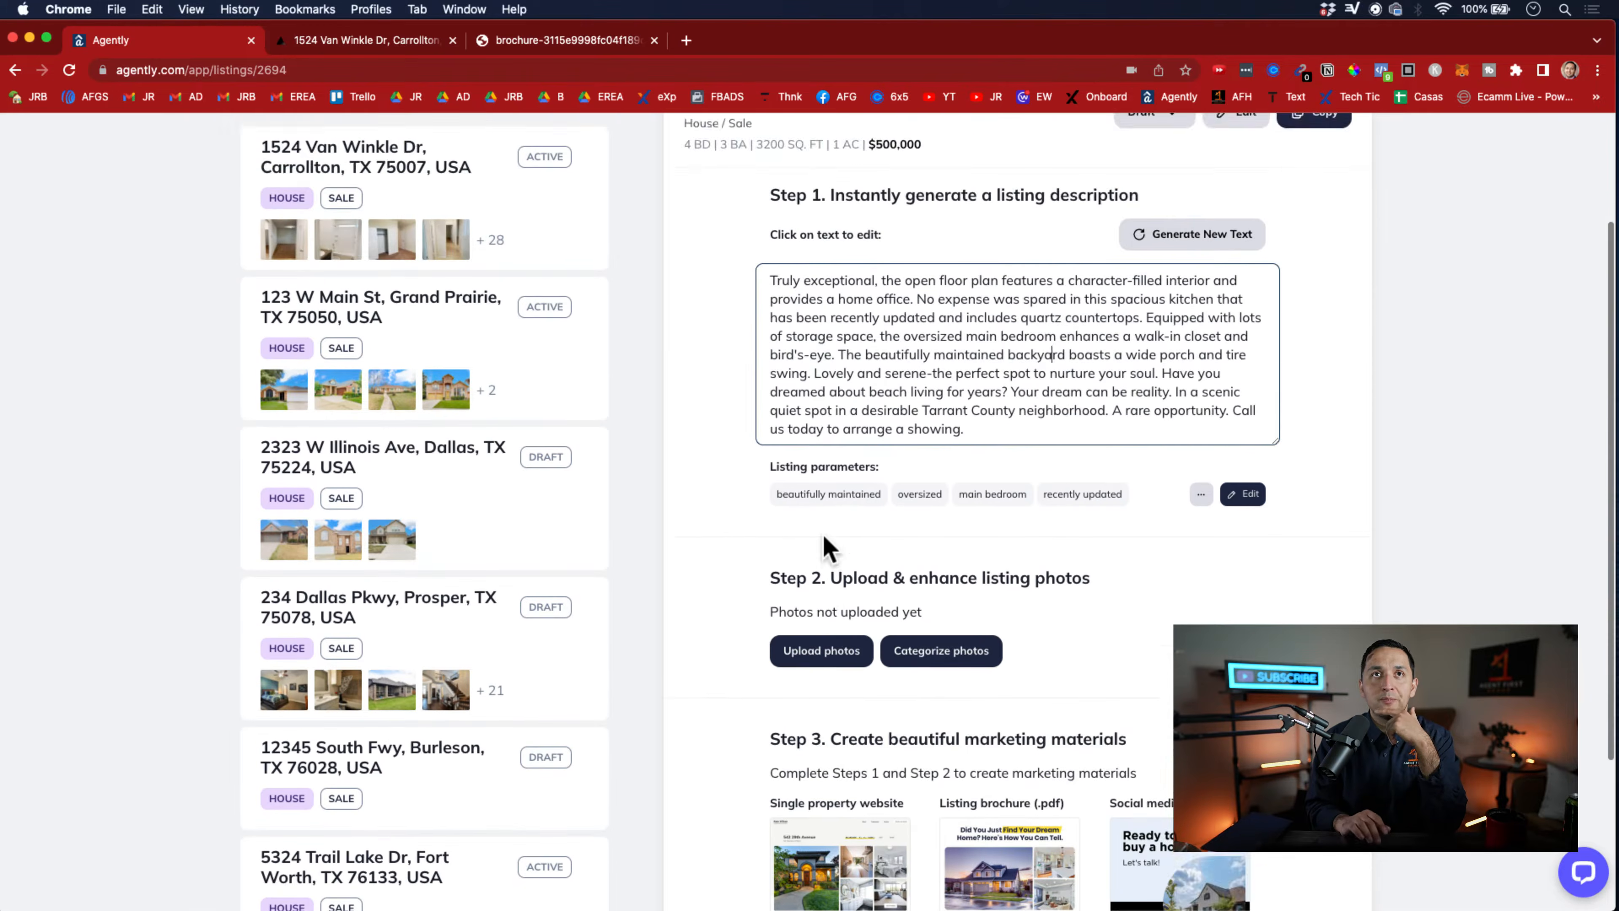
scroll(832, 542, down, 3)
scroll(773, 587, up, 4)
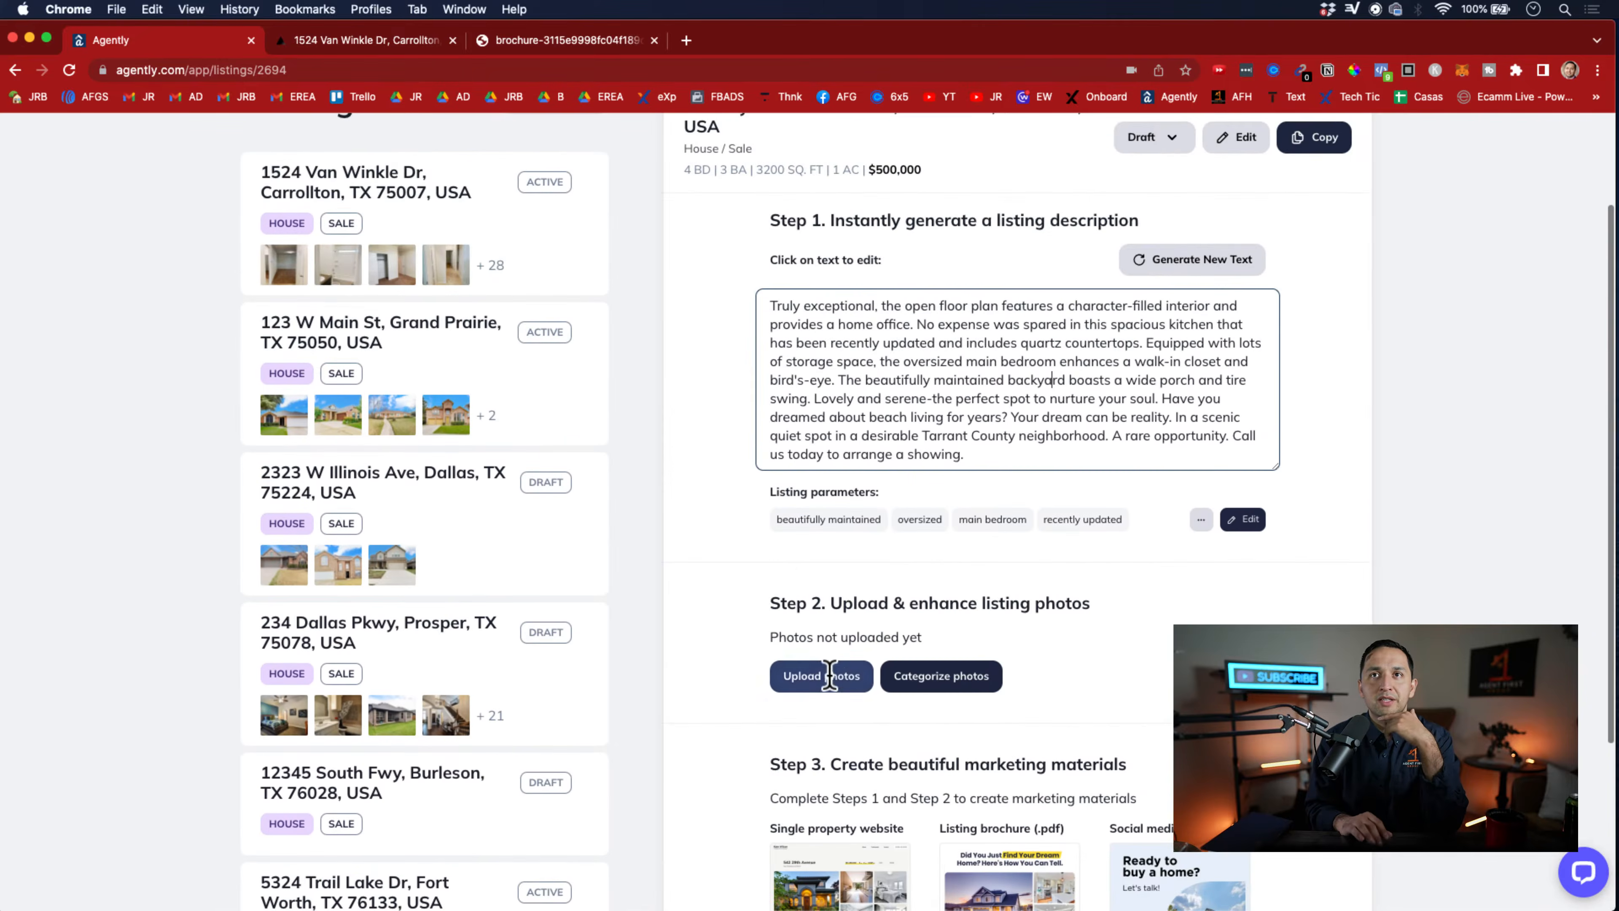
scroll(733, 612, up, 3)
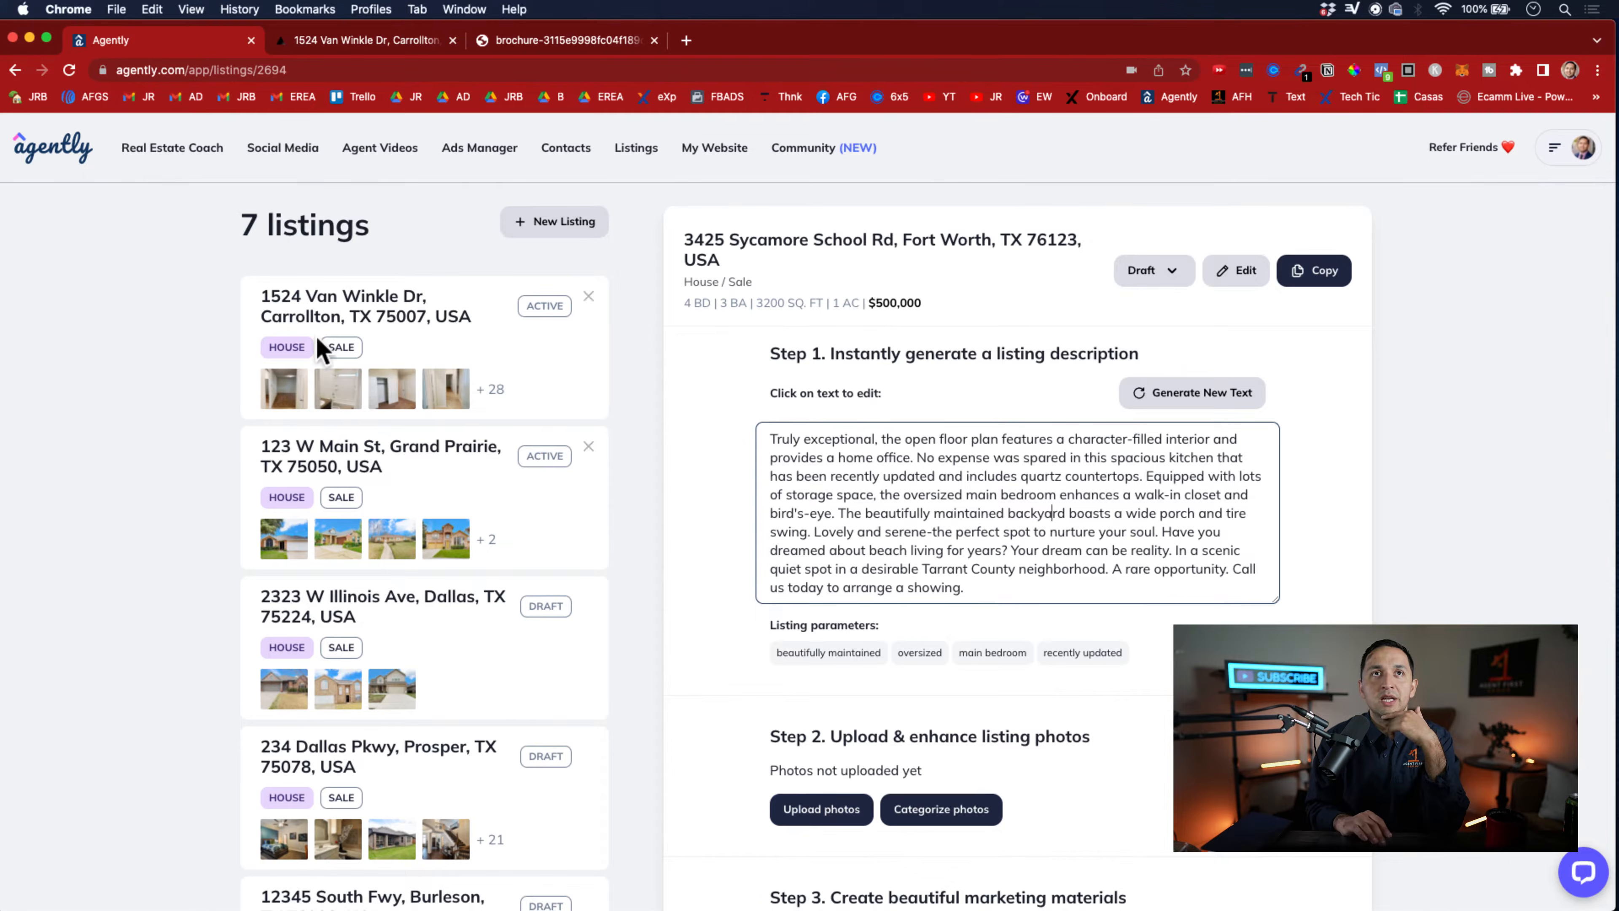
Open the Grand Prairie listing's single property website and look through its key details and property description
click(306, 456)
scroll(740, 557, down, 6)
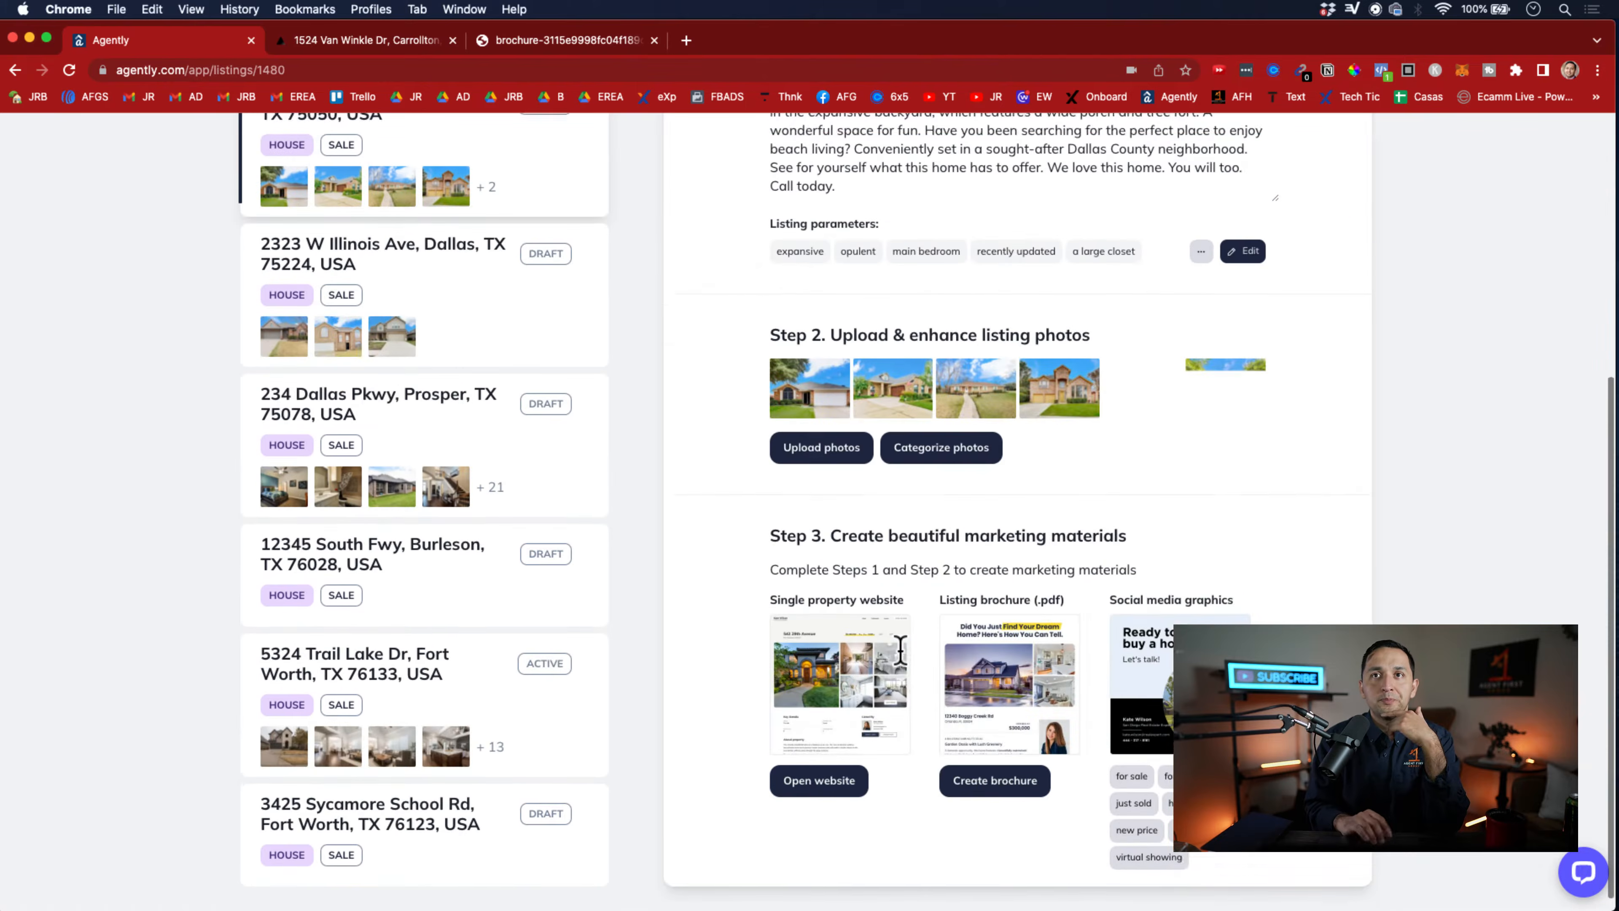
click(827, 770)
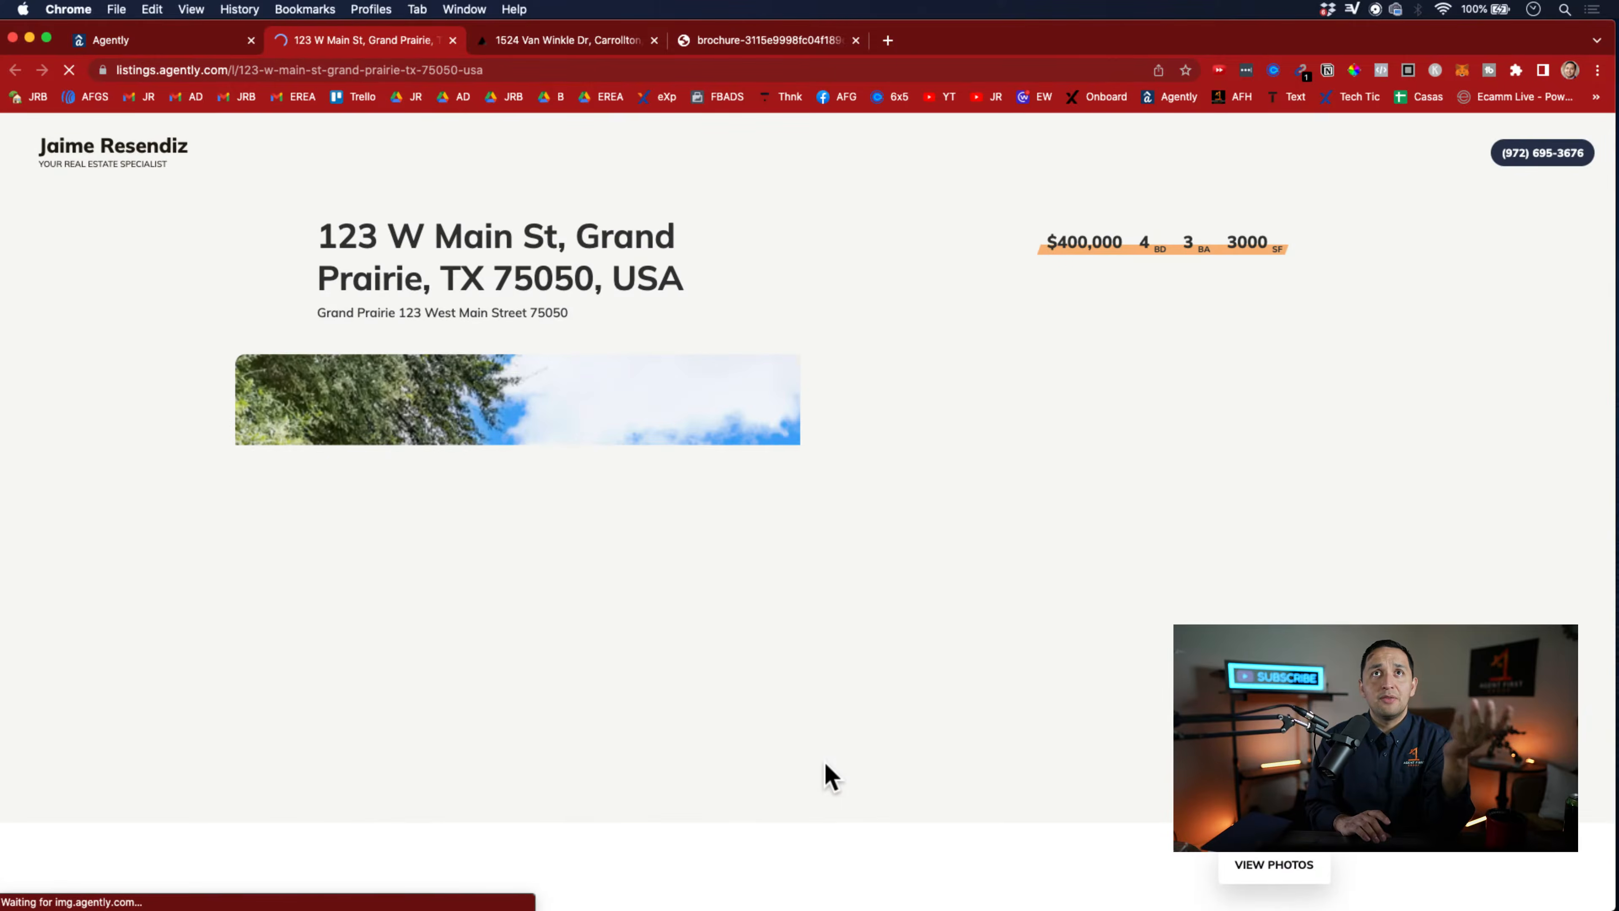
scroll(827, 775, down, 10)
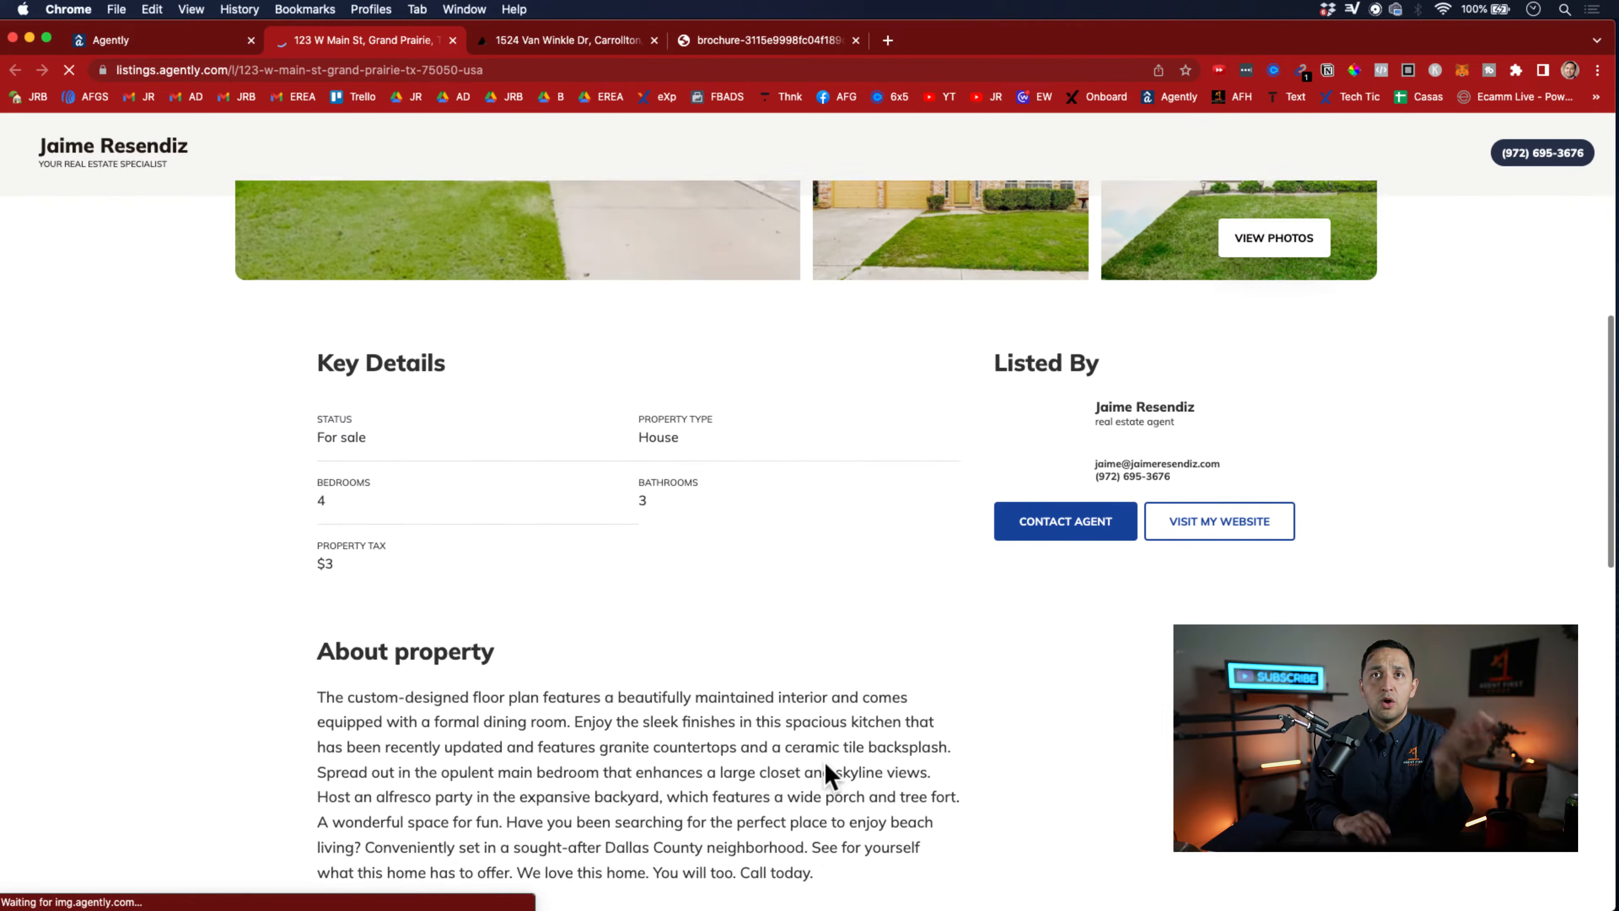
Look over the Grand Prairie property website's location map and payment calculator, and return to the Agently listings page
scroll(827, 775, down, 10)
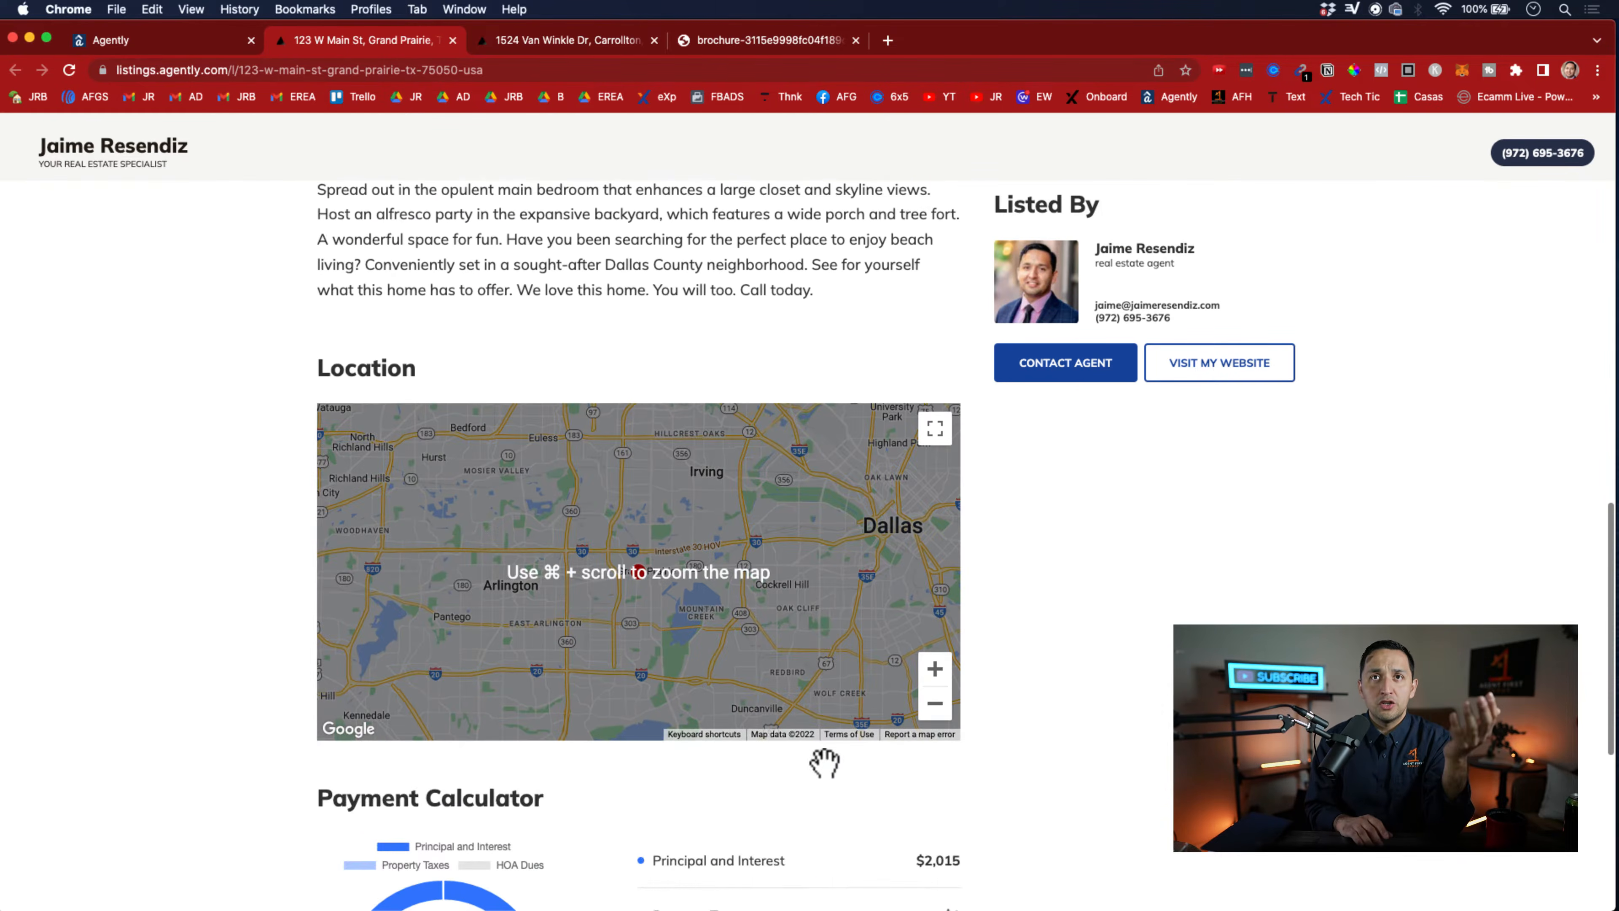
scroll(1179, 829, down, 2)
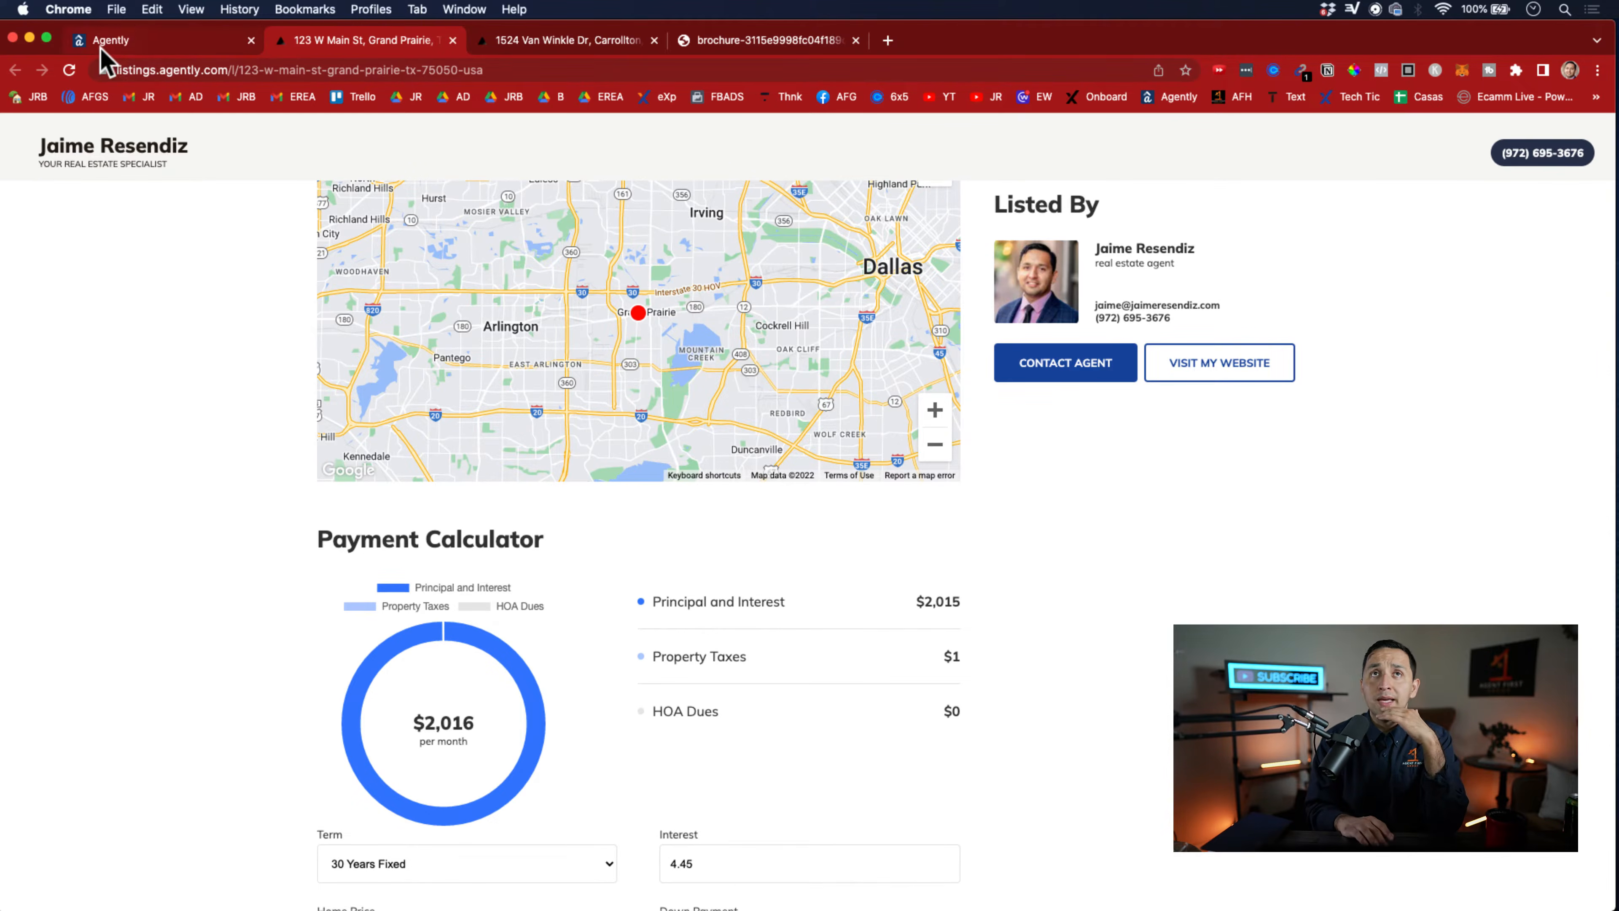
click(102, 44)
scroll(905, 759, up, 6)
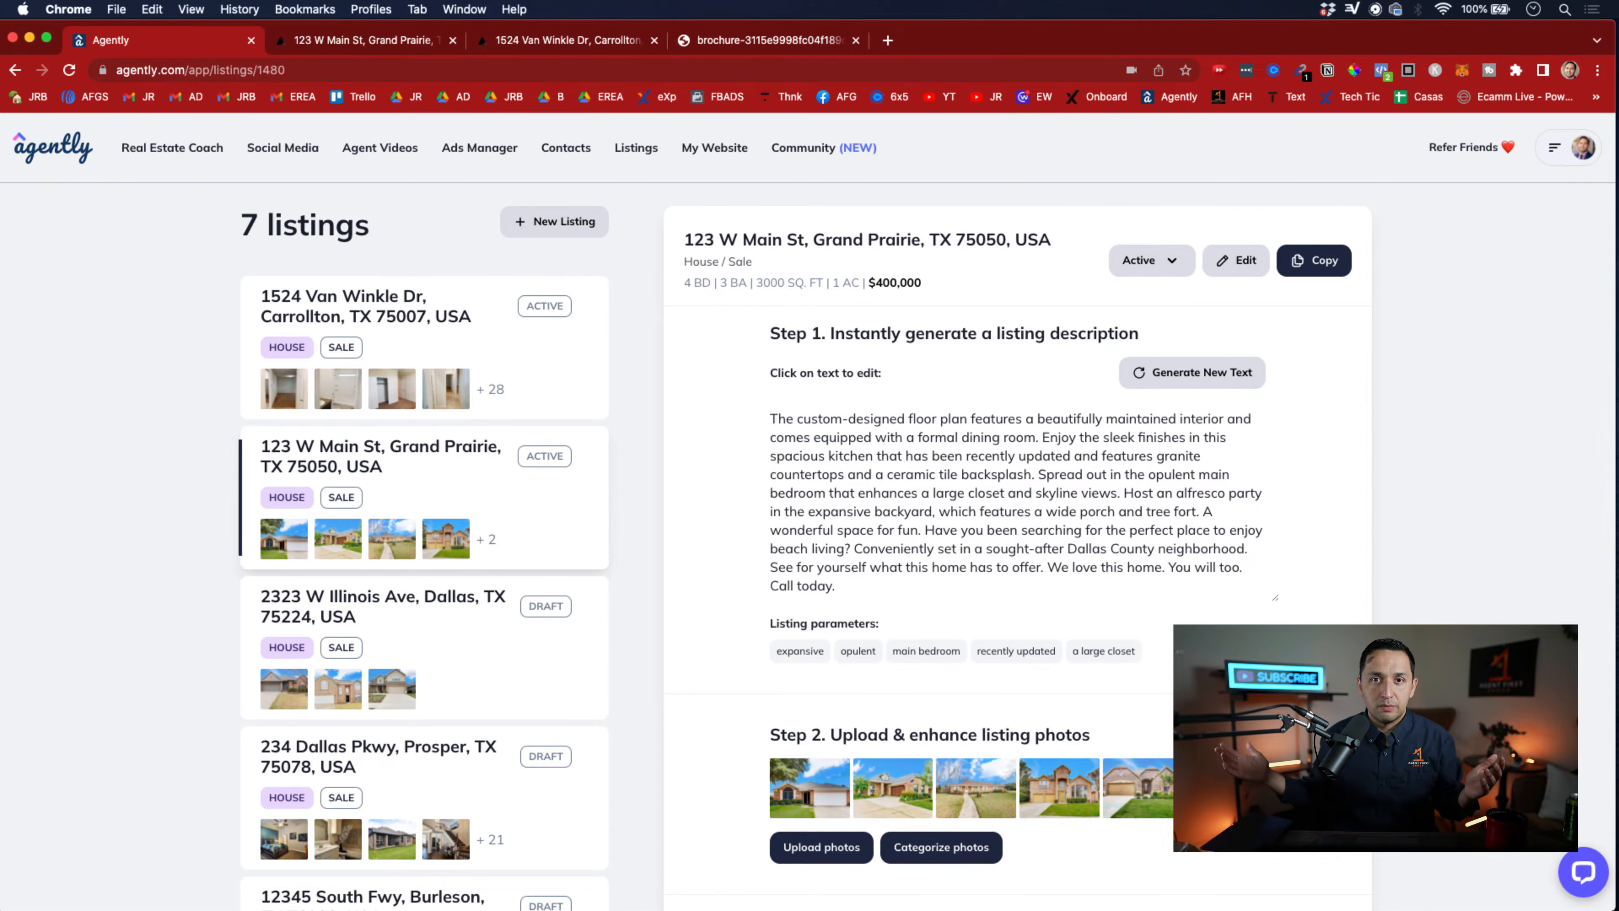
Open the agent's personal website and look through its advantages, bio, featured homes, question section and contact form
click(726, 152)
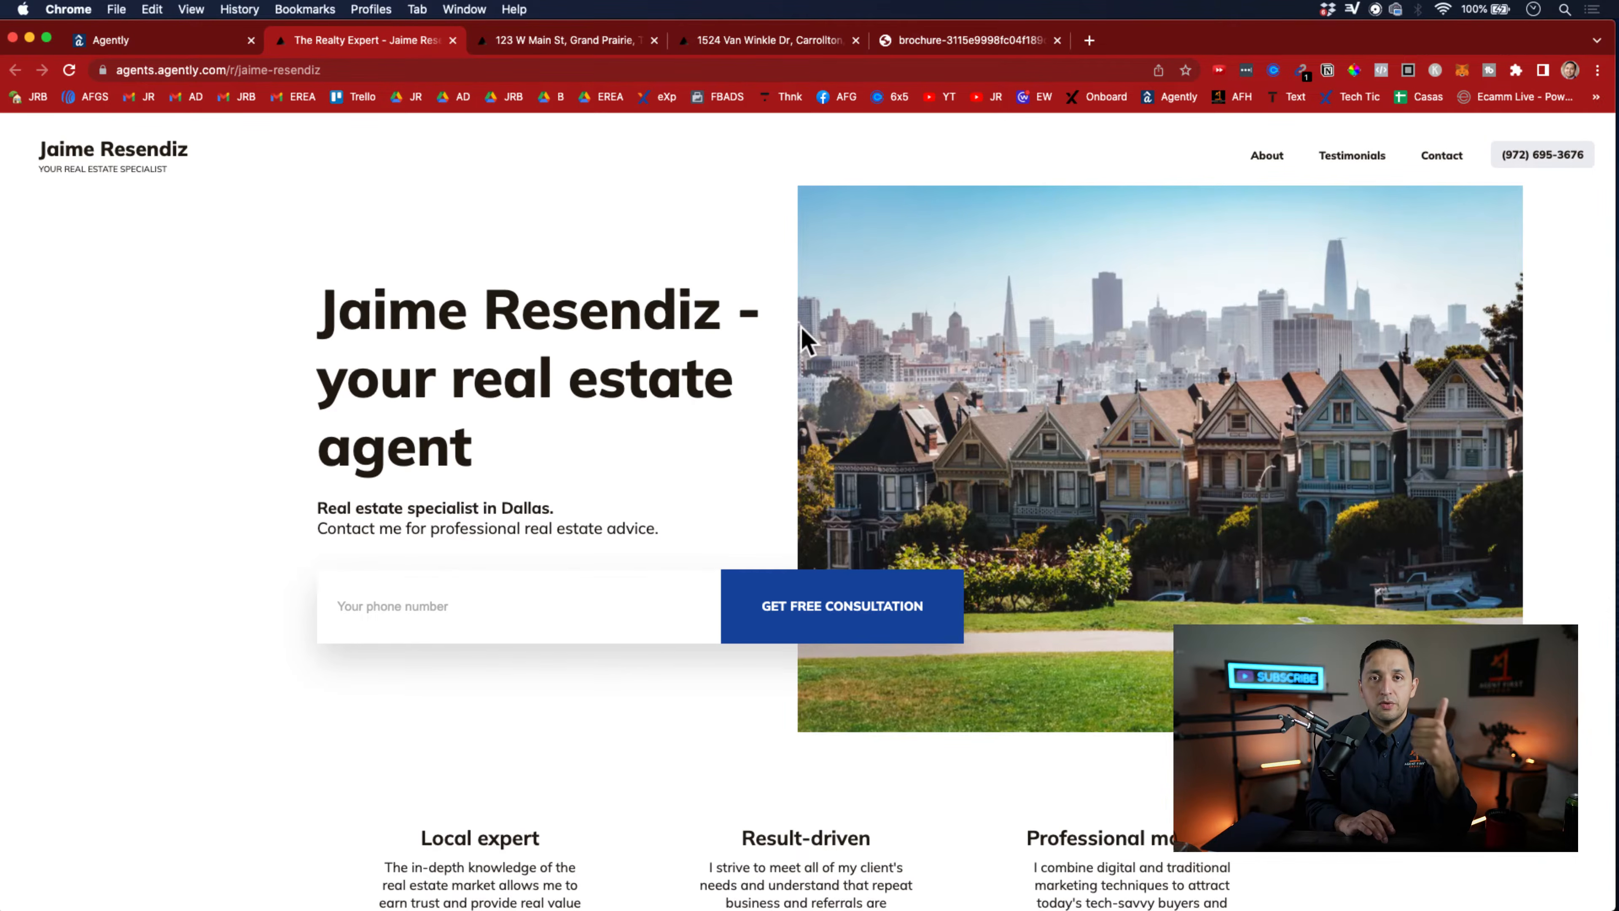
scroll(802, 338, down, 10)
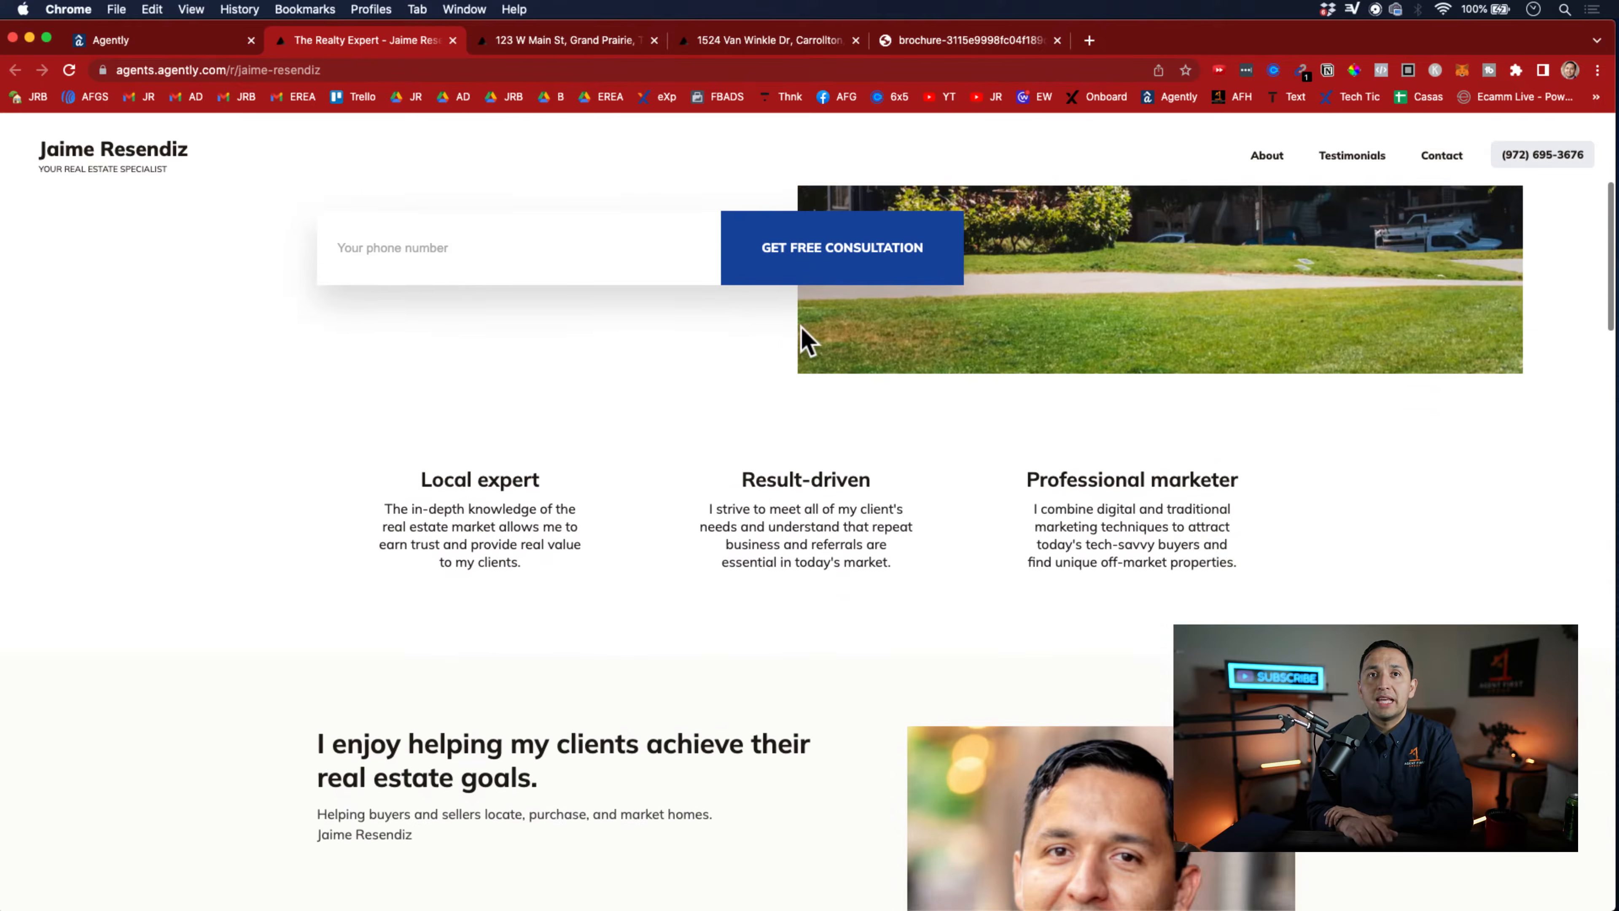
scroll(802, 338, down, 15)
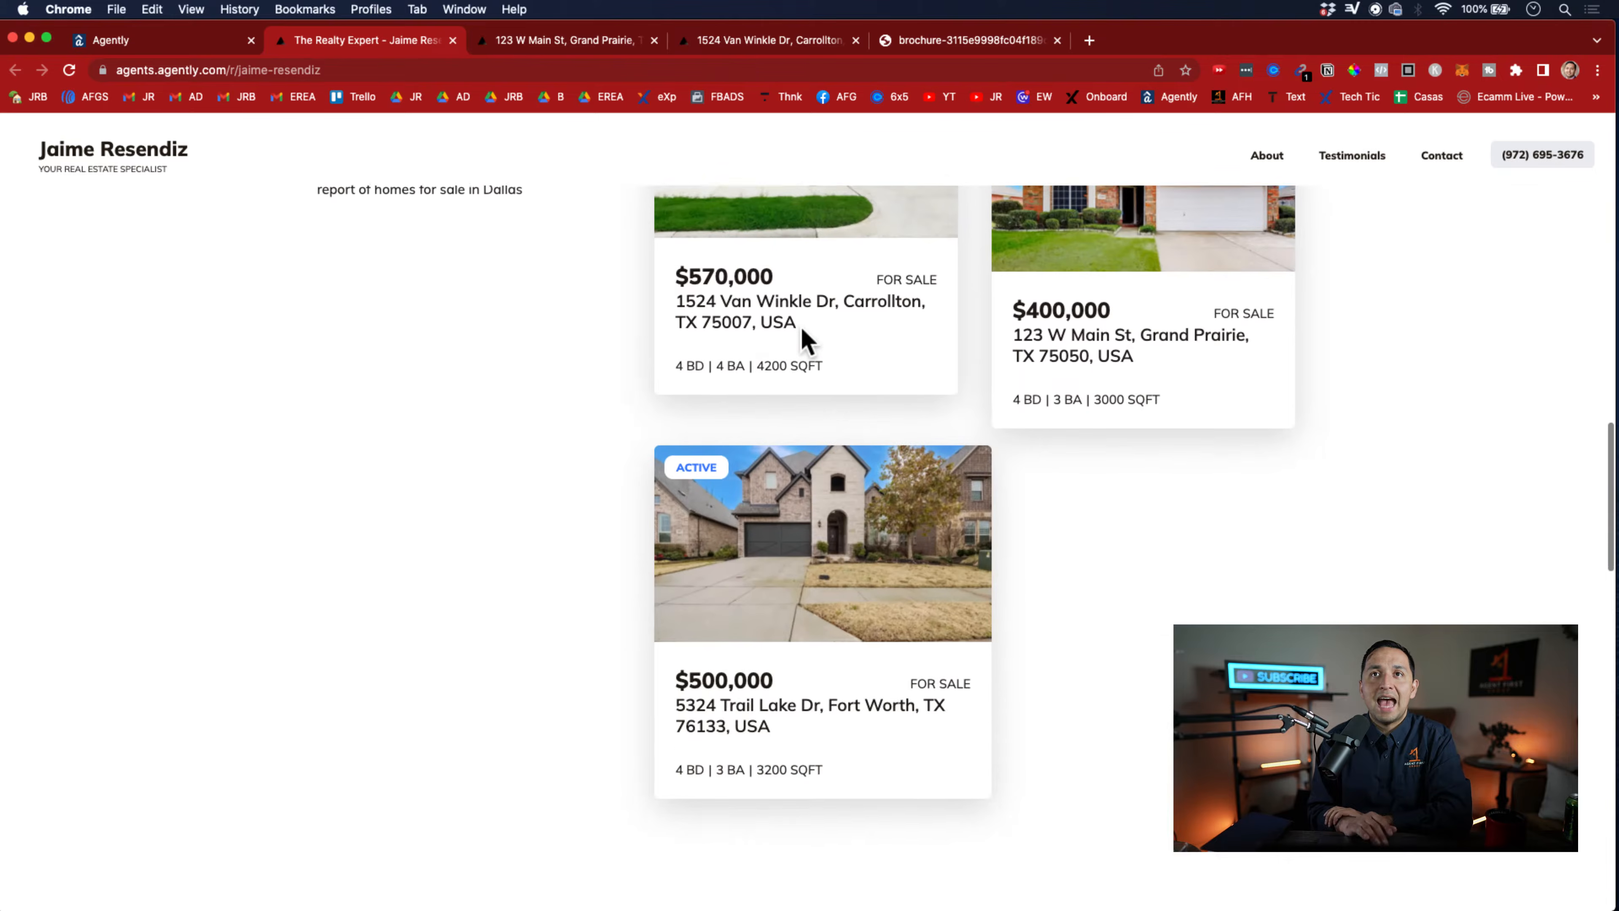
scroll(805, 341, down, 16)
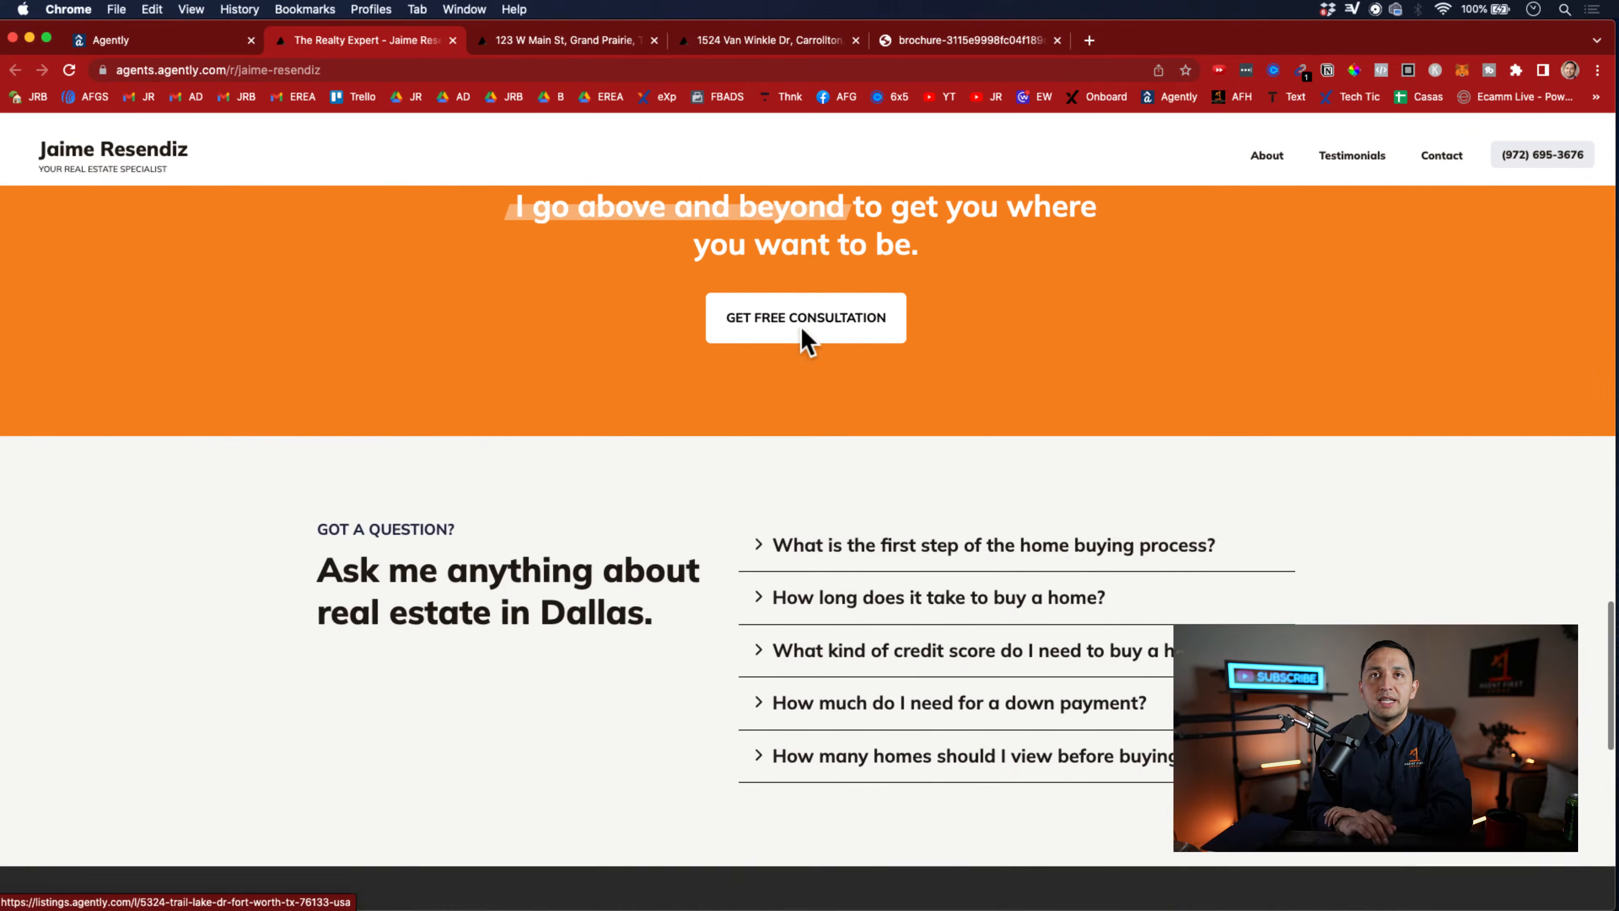
scroll(803, 341, down, 7)
scroll(802, 332, up, 4)
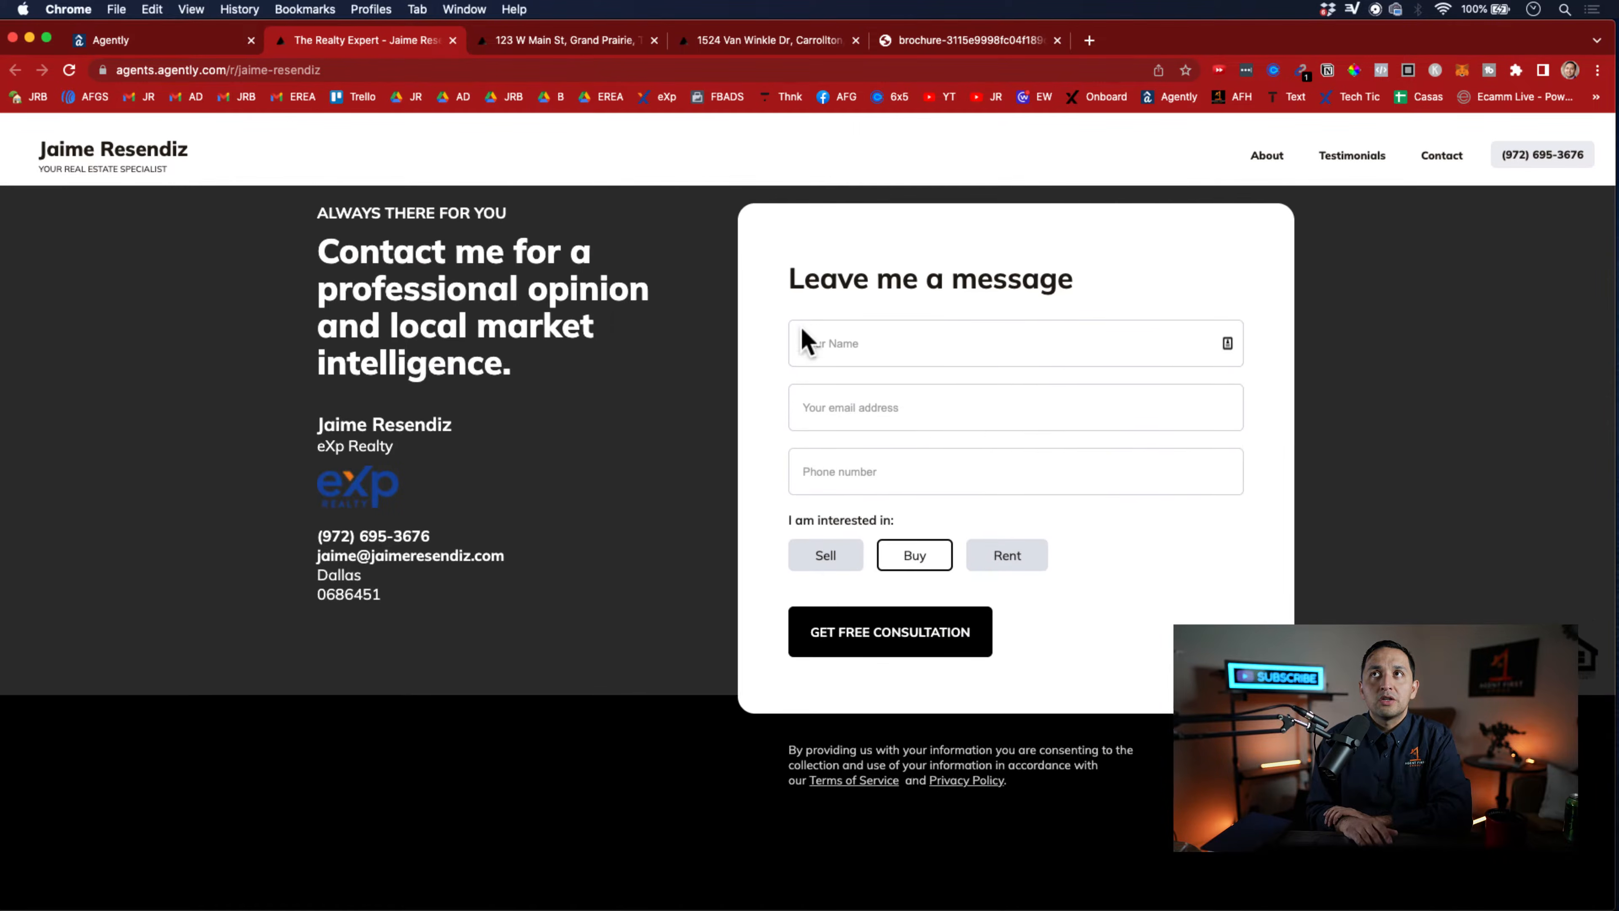
scroll(802, 332, up, 20)
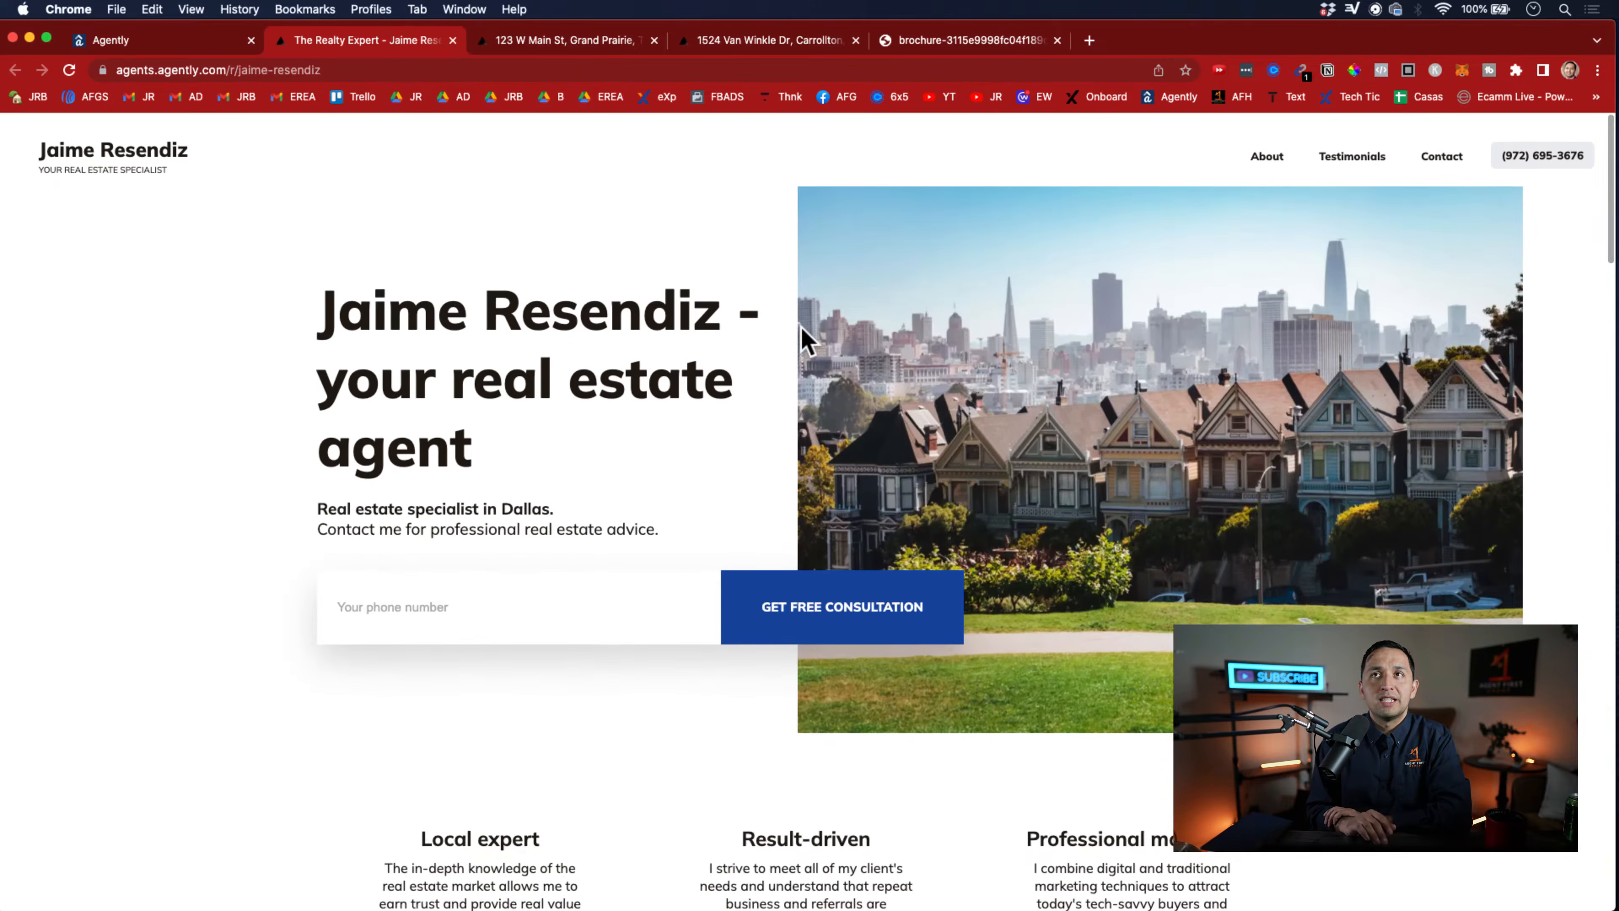
Open the account settings in Agently and inspect the color scheme choice in the Brand style section, leaving that section collapsed
click(163, 44)
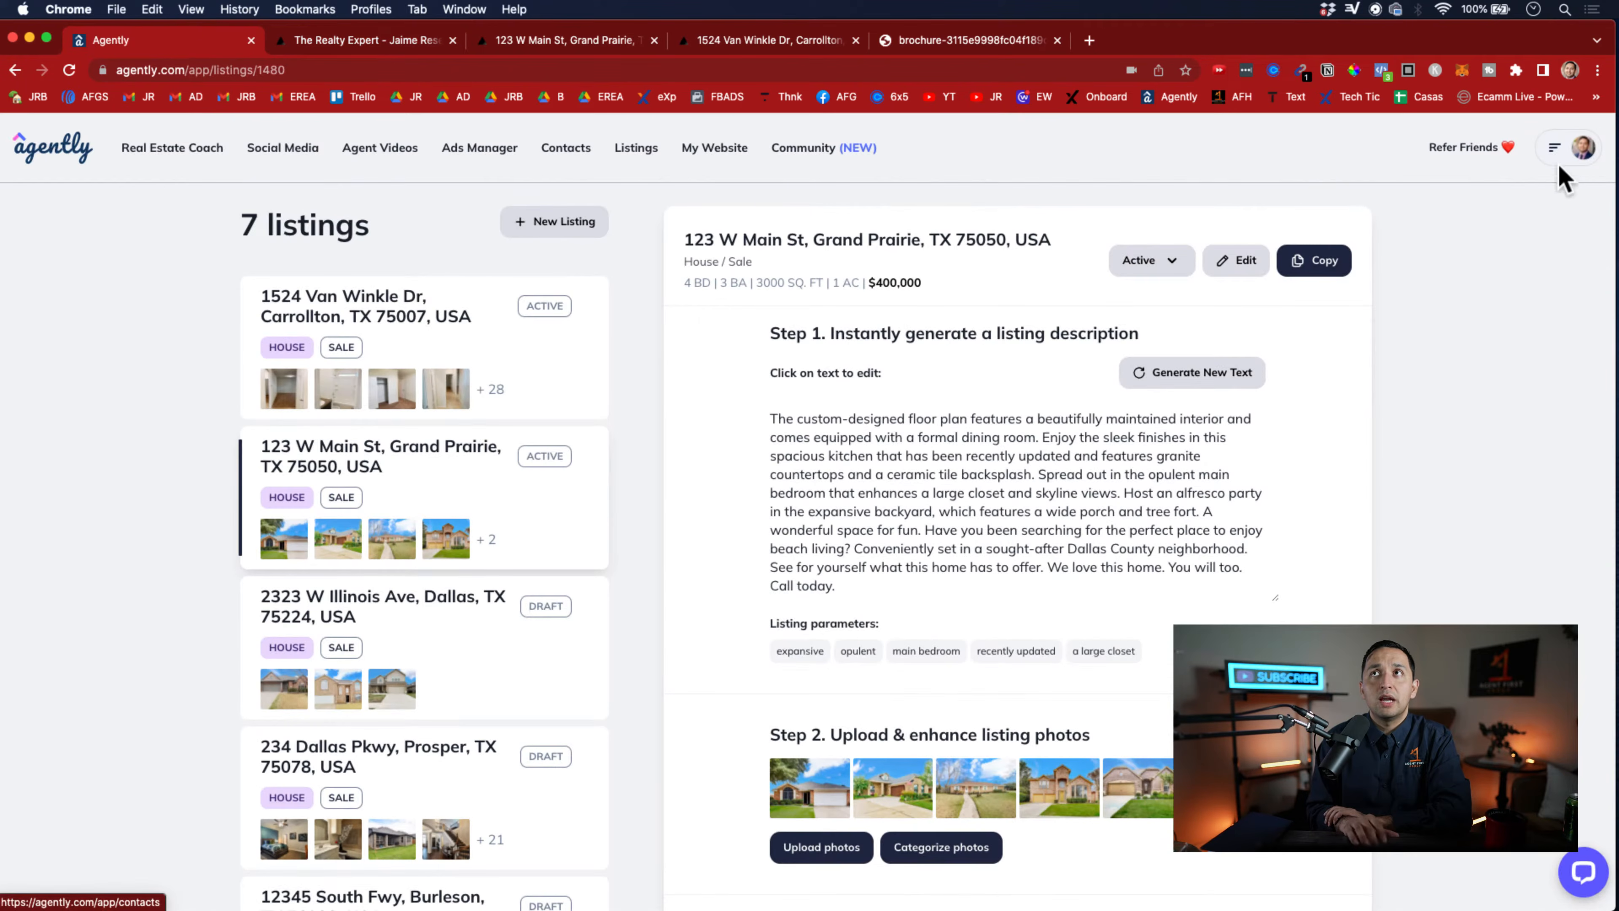
mouse_move(1564, 167)
click(1459, 210)
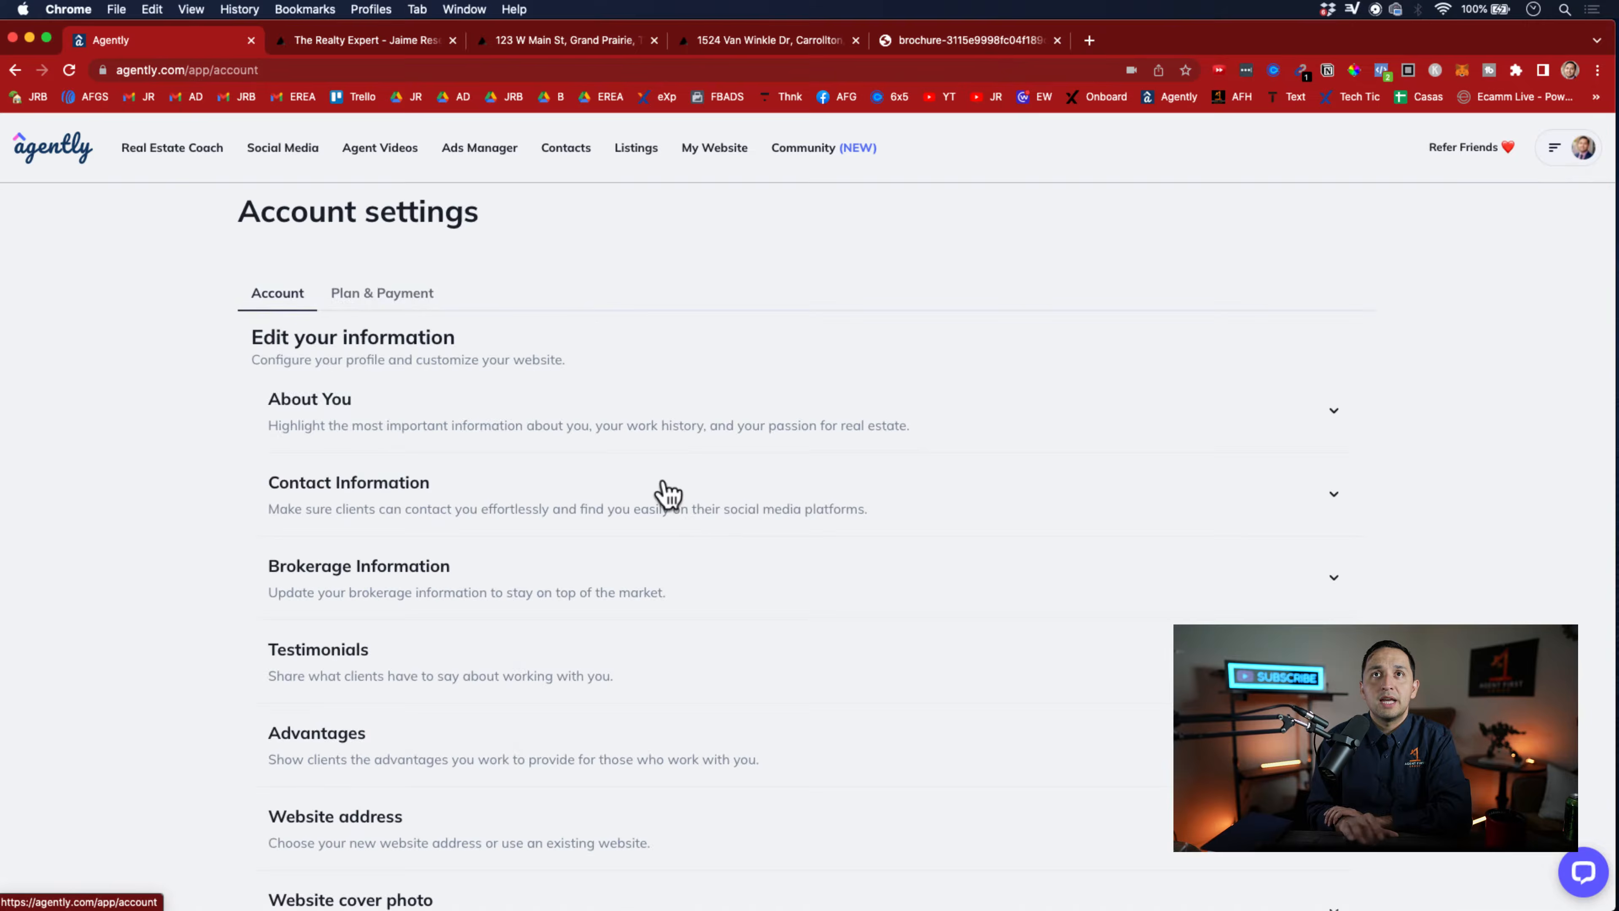
scroll(368, 550, down, 5)
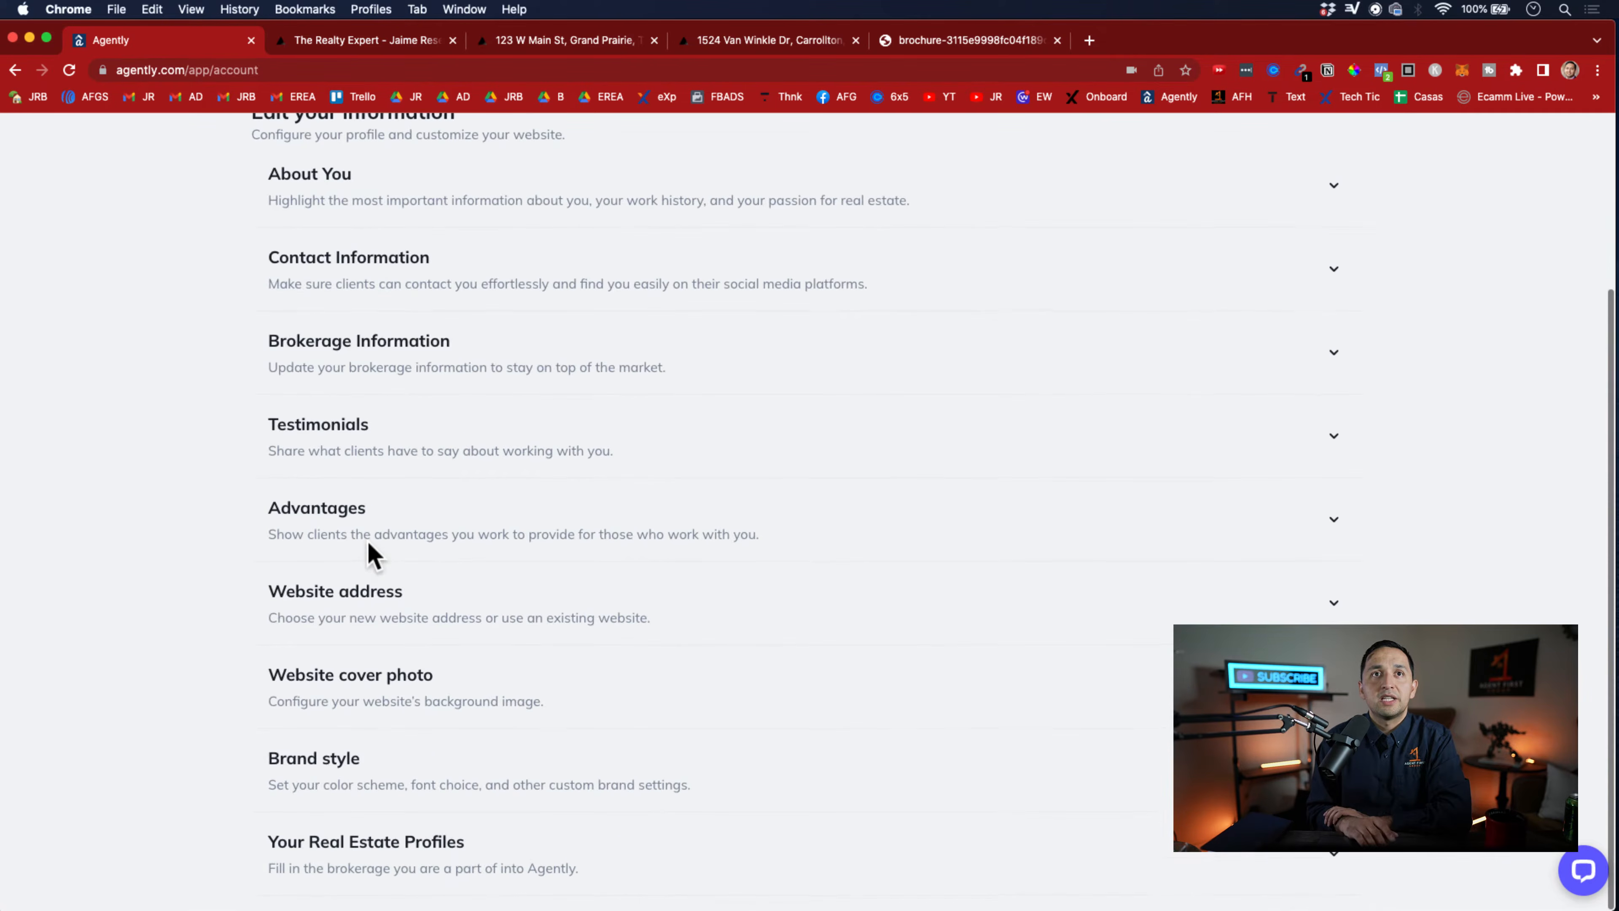
click(347, 761)
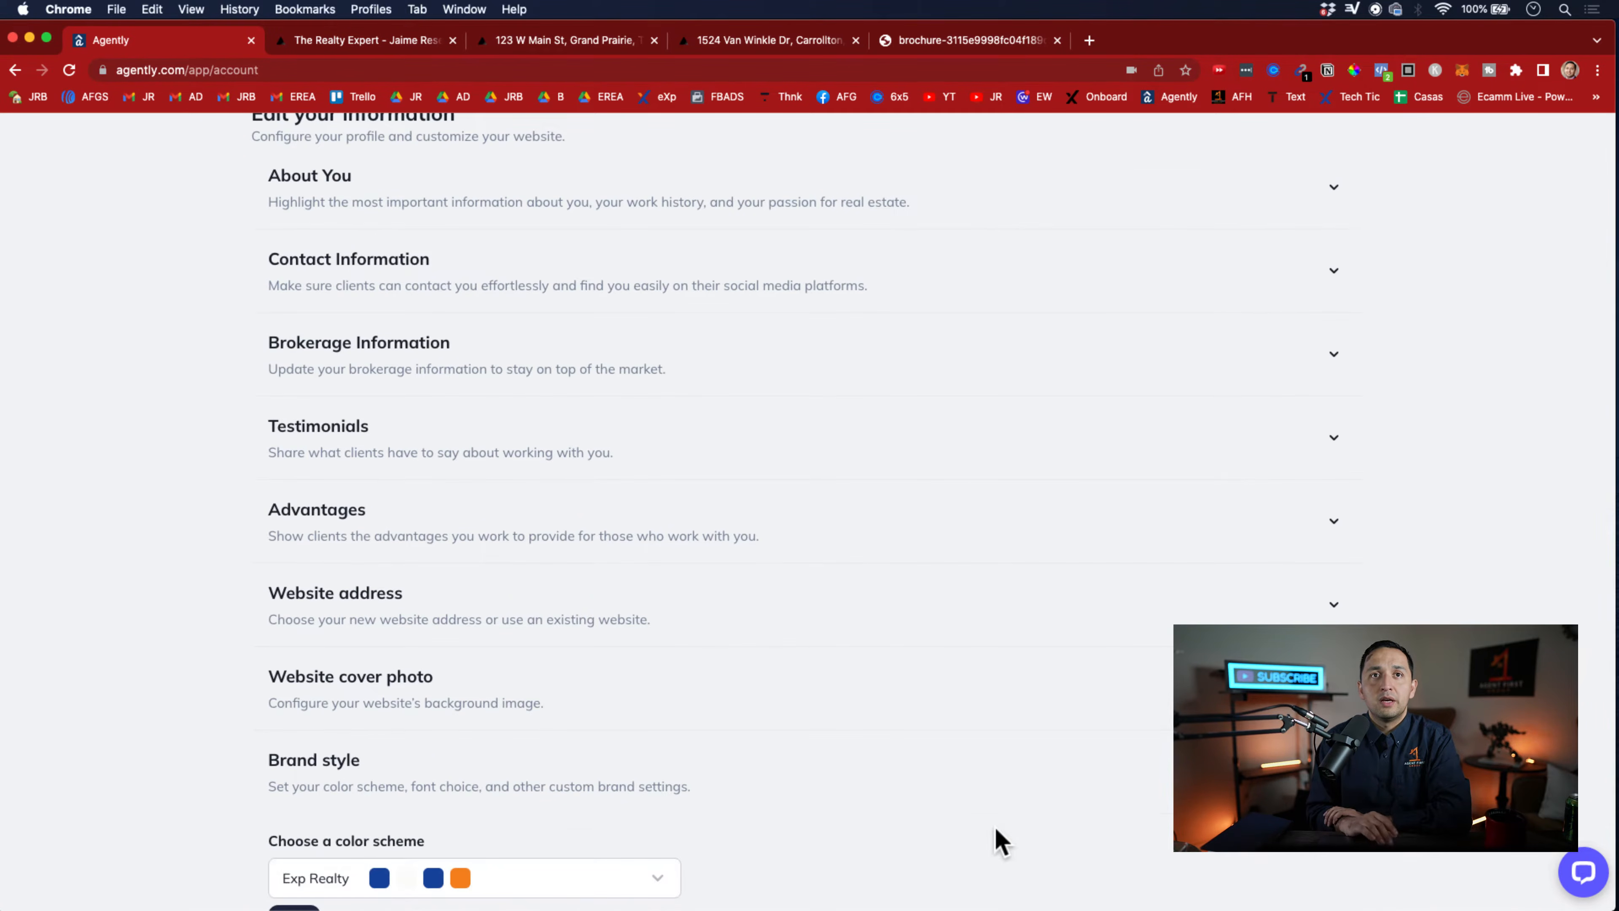
scroll(1001, 842, down, 3)
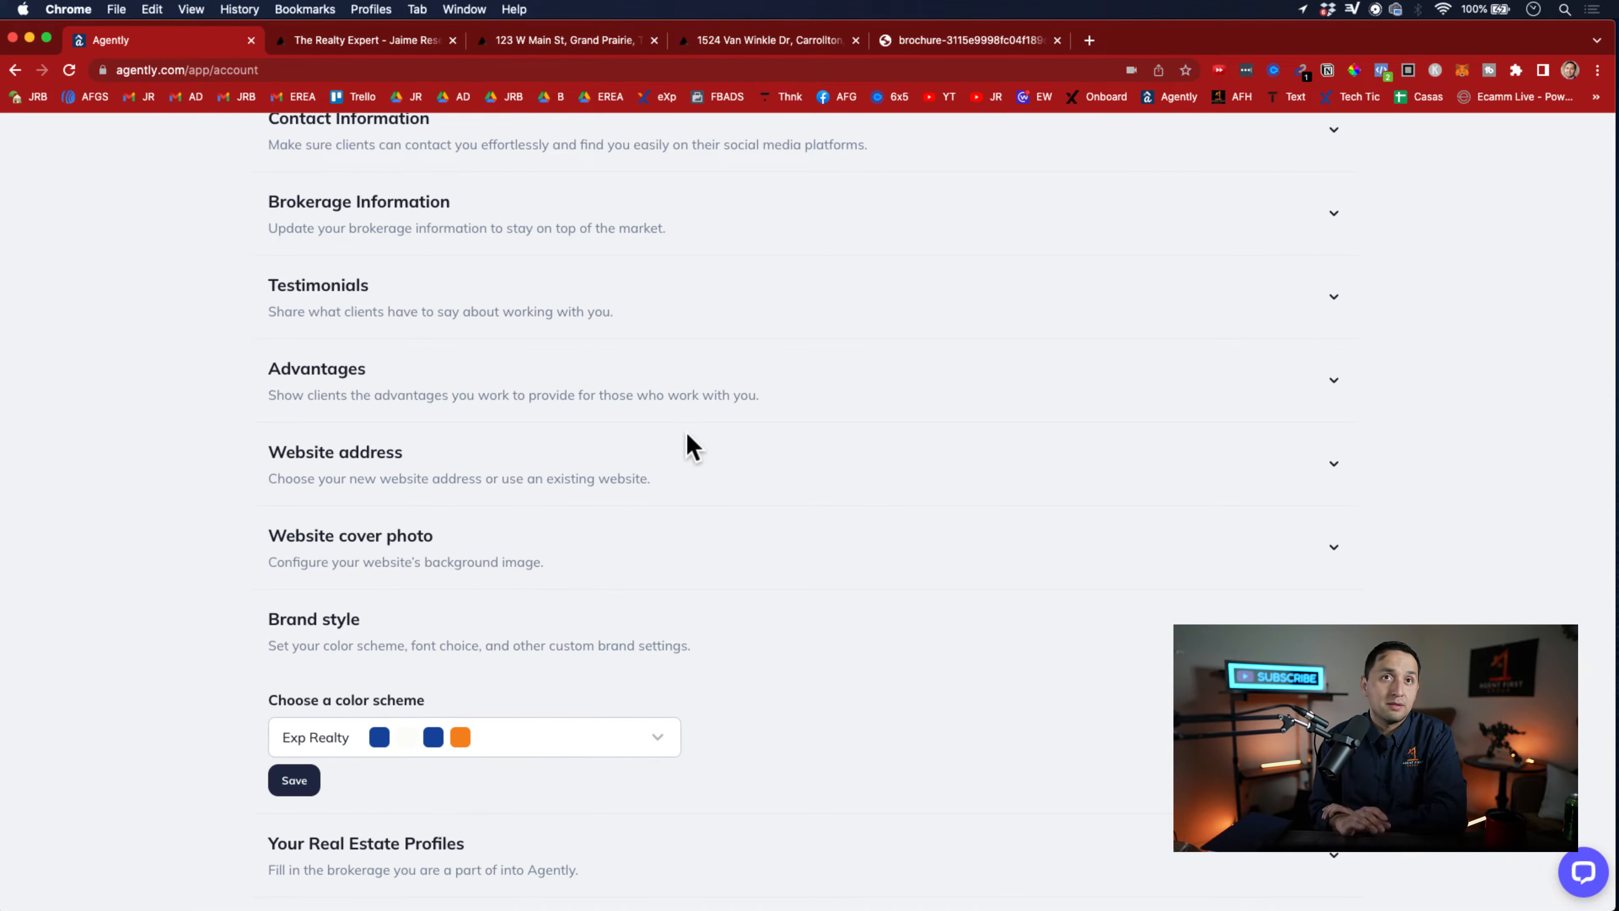
click(1326, 602)
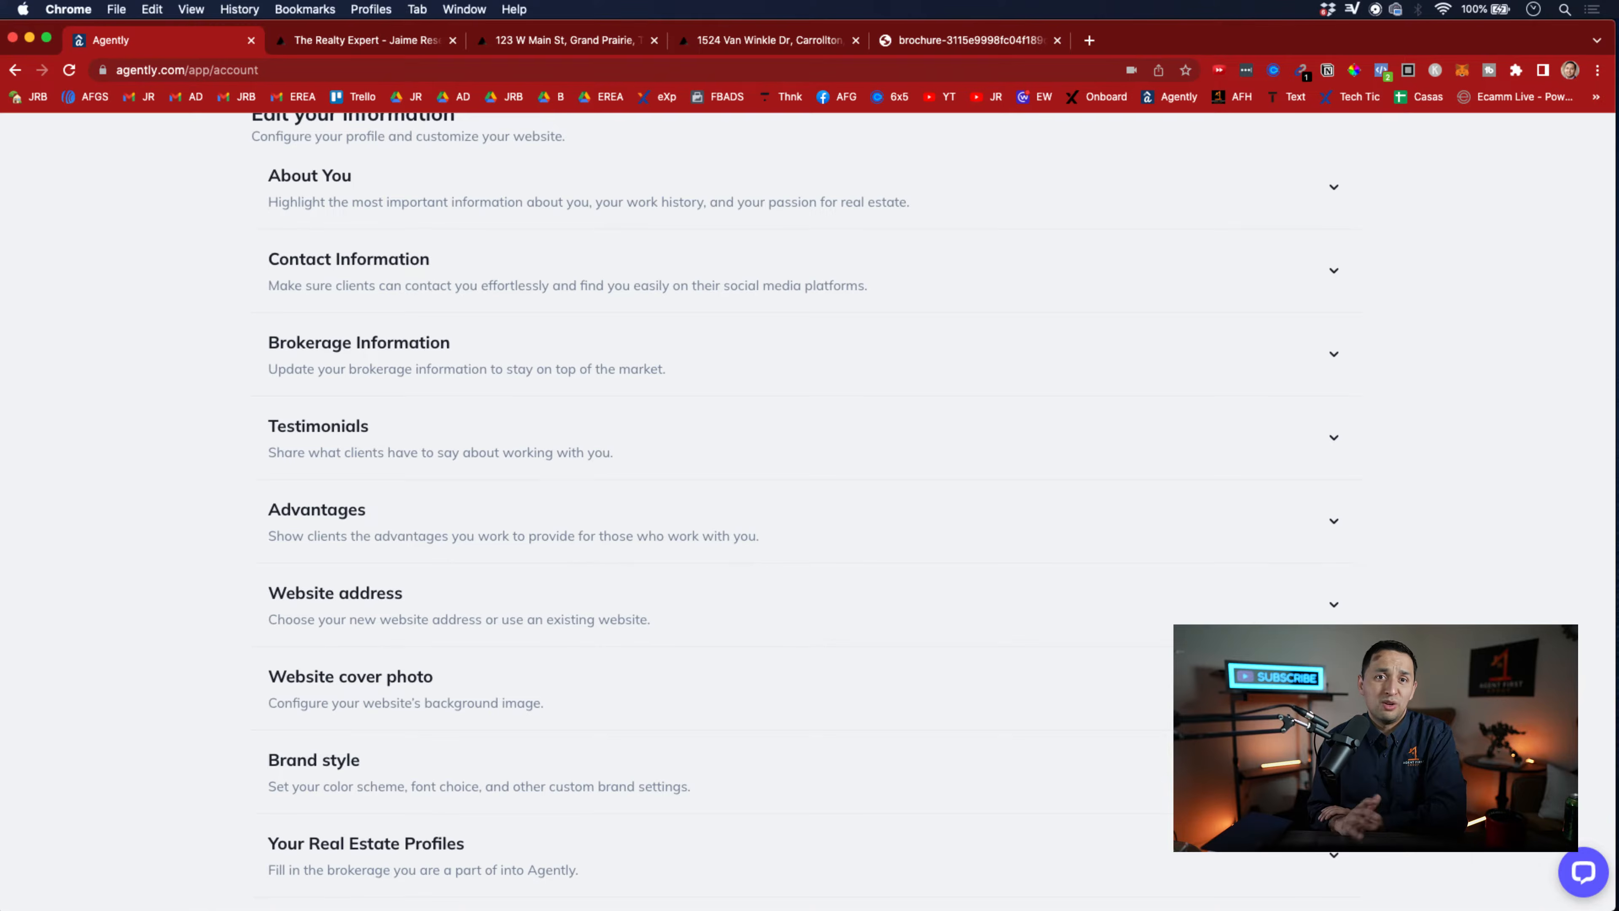
Expand the Testimonials section of the account settings and look over its description, customer name and customer city fields
scroll(809, 510, up, 5)
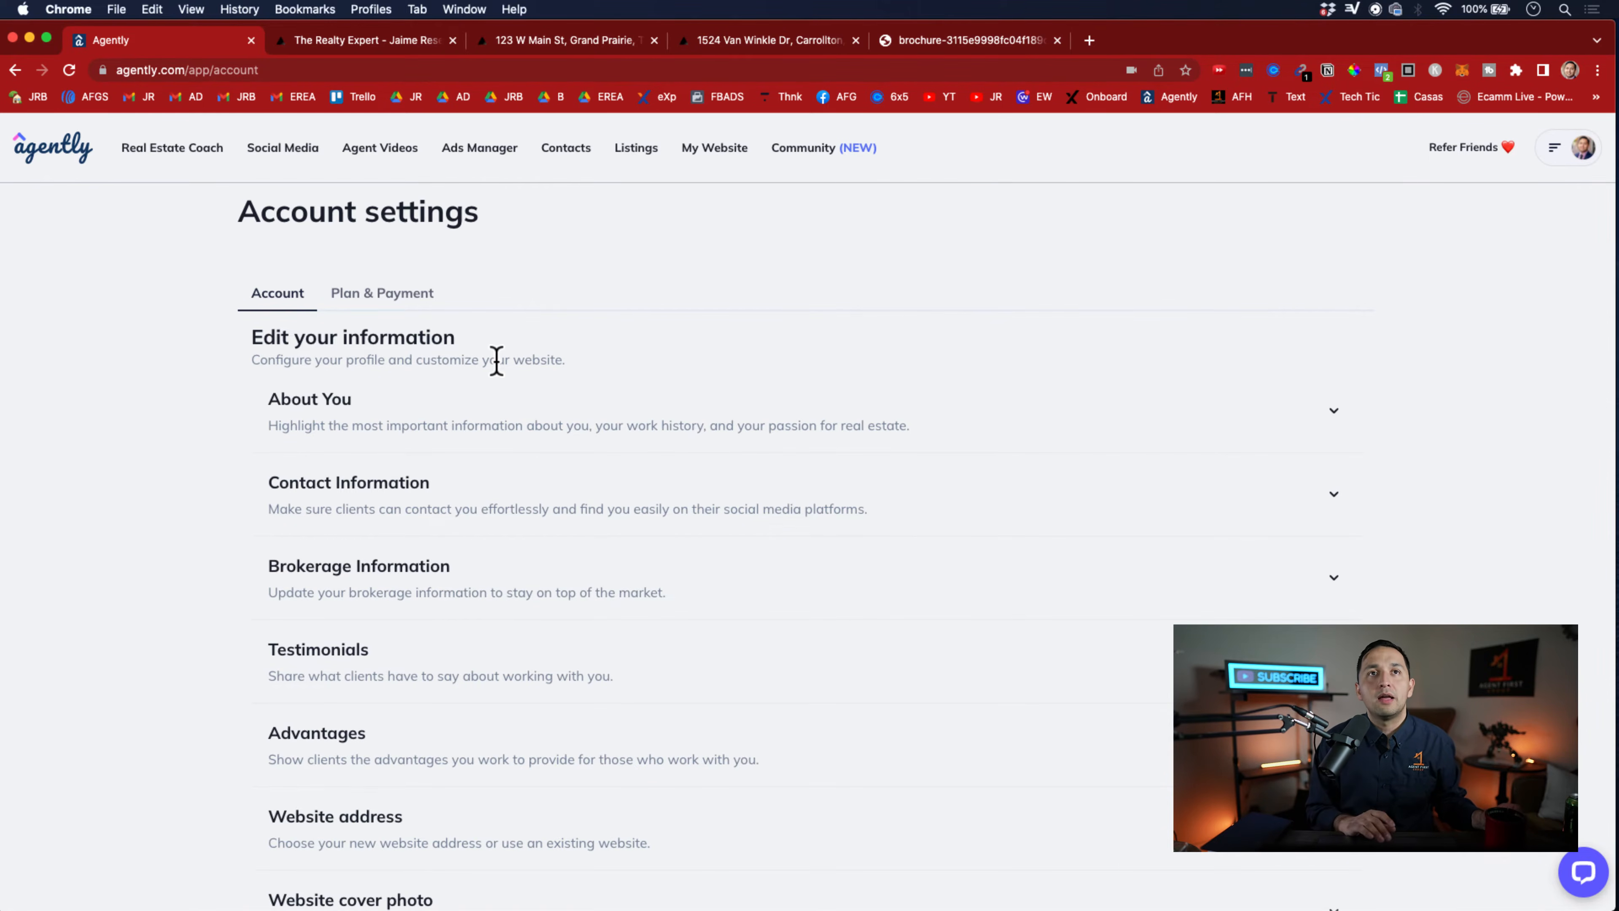
scroll(496, 361, down, 5)
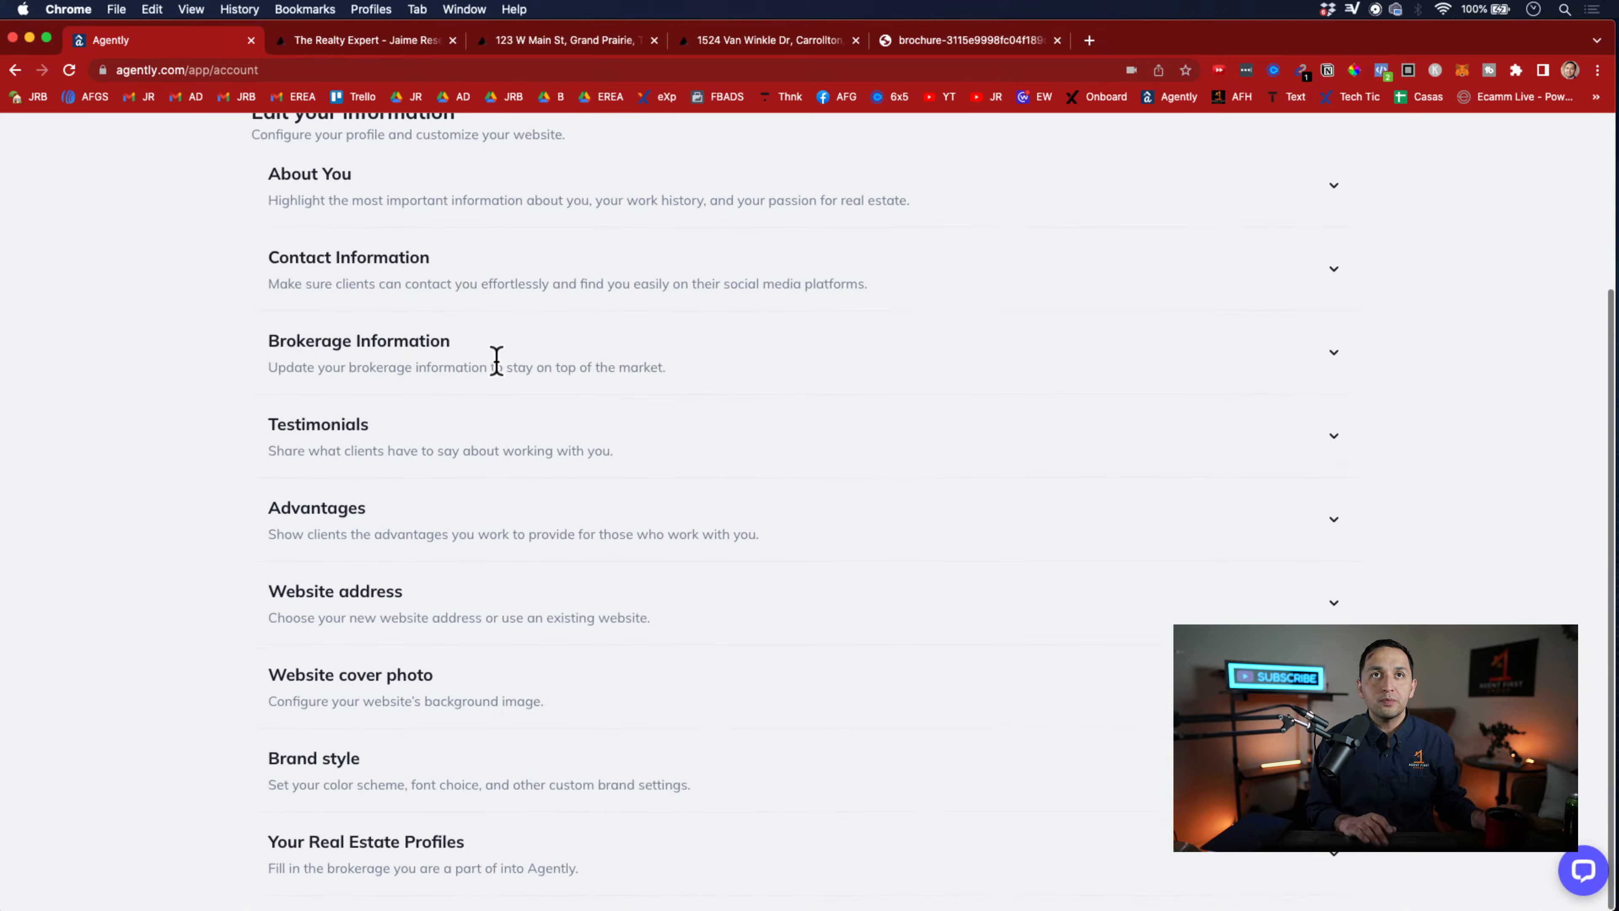
scroll(497, 360, up, 5)
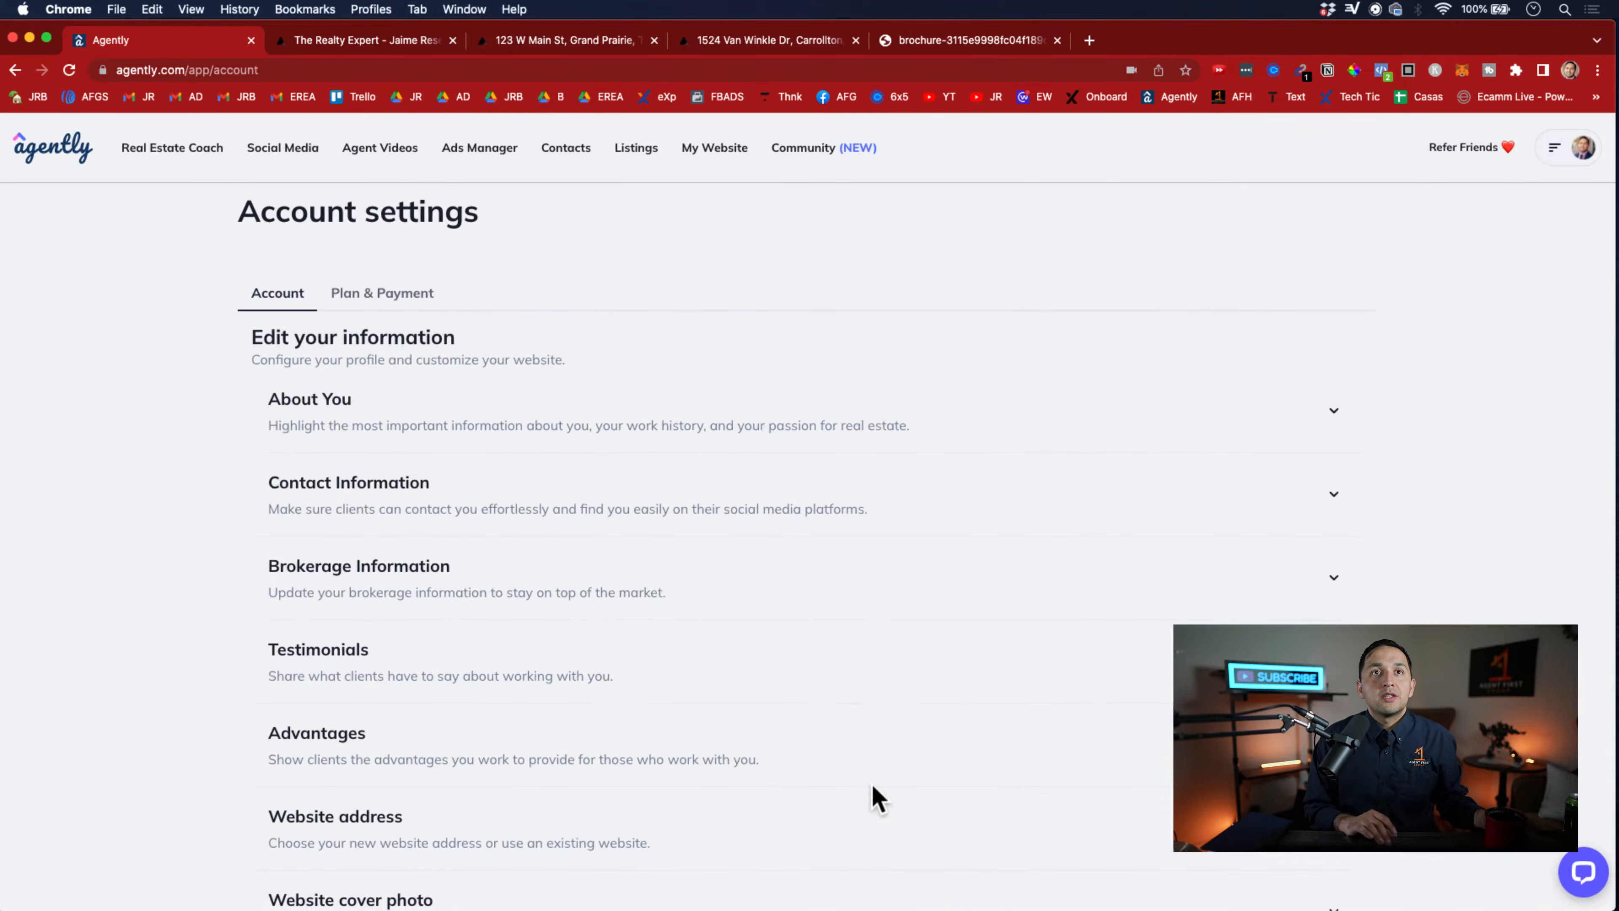
click(1334, 661)
scroll(661, 600, down, 4)
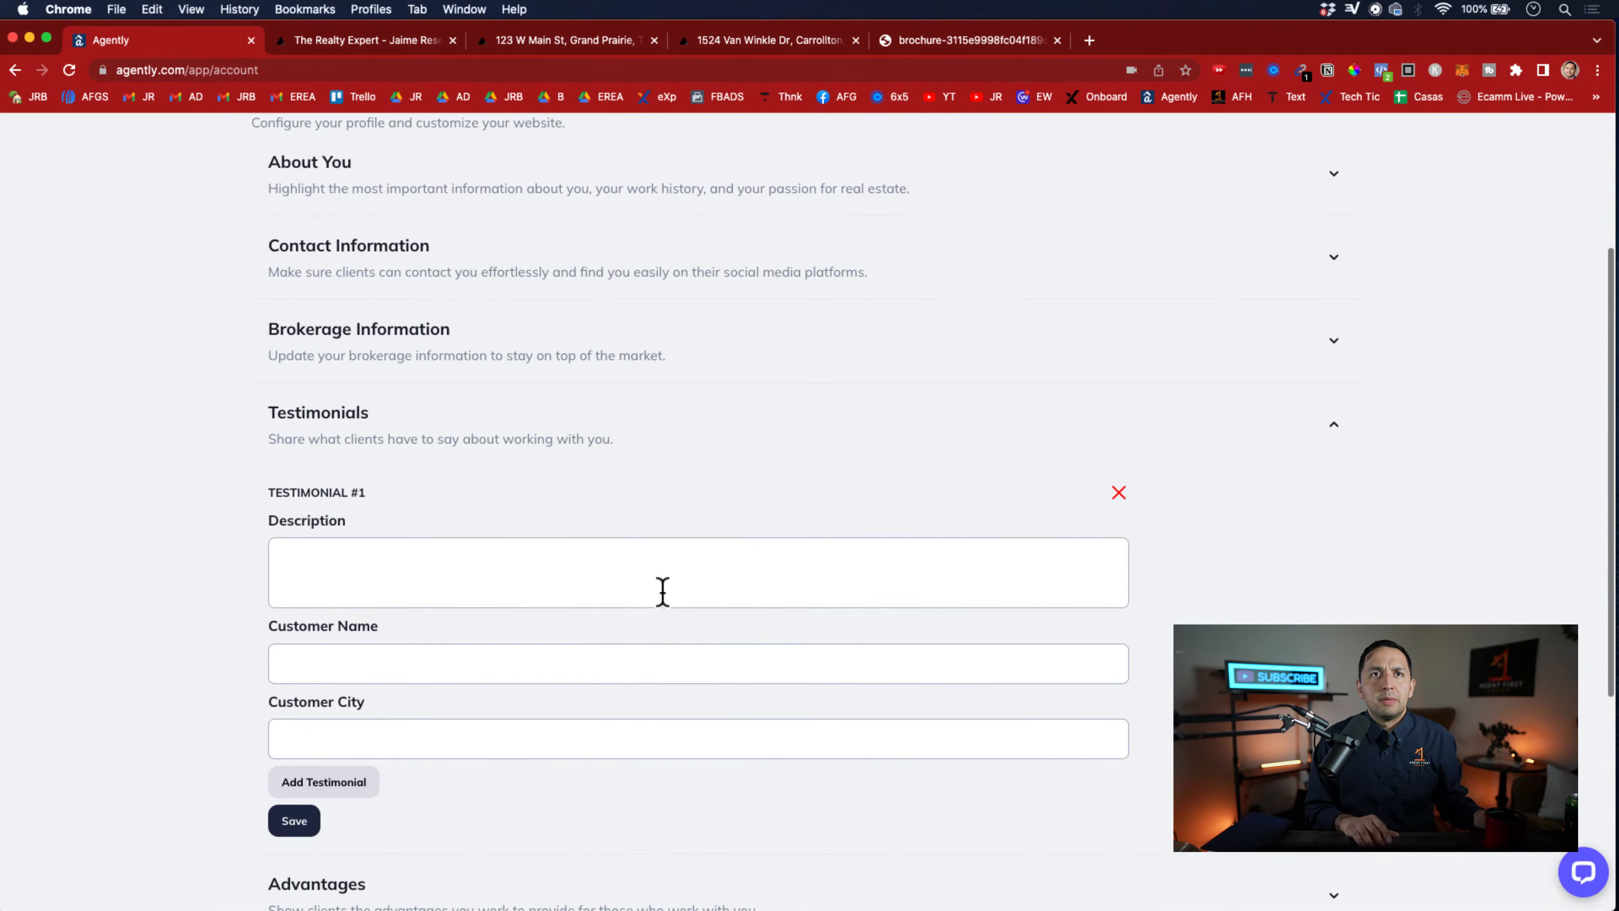
scroll(510, 541, up, 4)
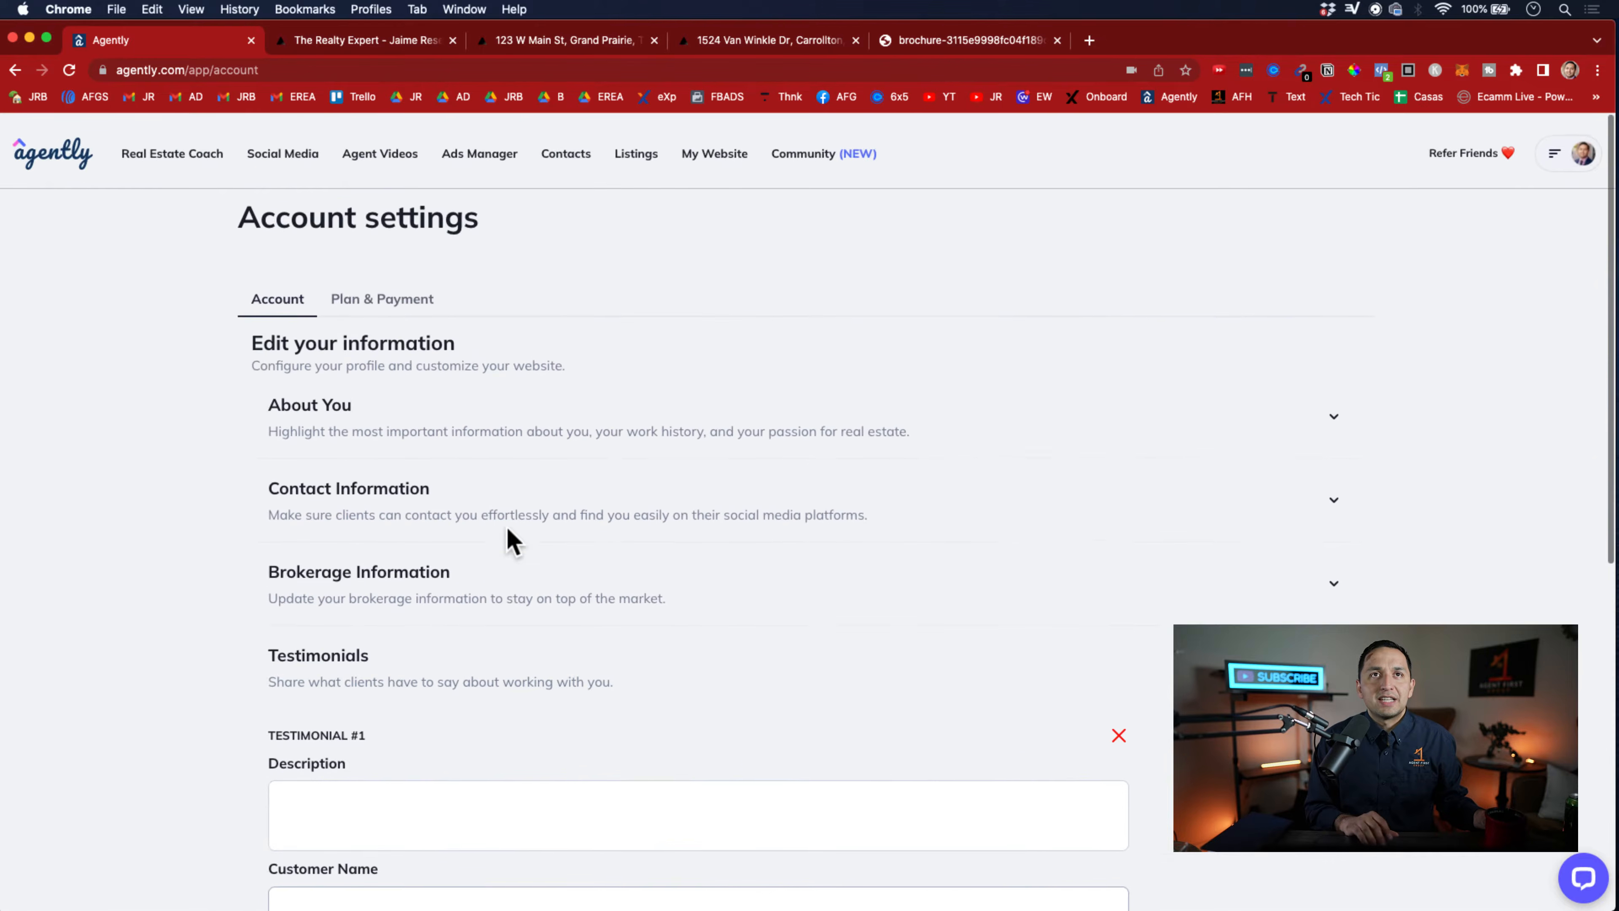
Review the agent website's advantages, bio and featured homes, and collapse the Testimonials section back in the account settings
click(381, 39)
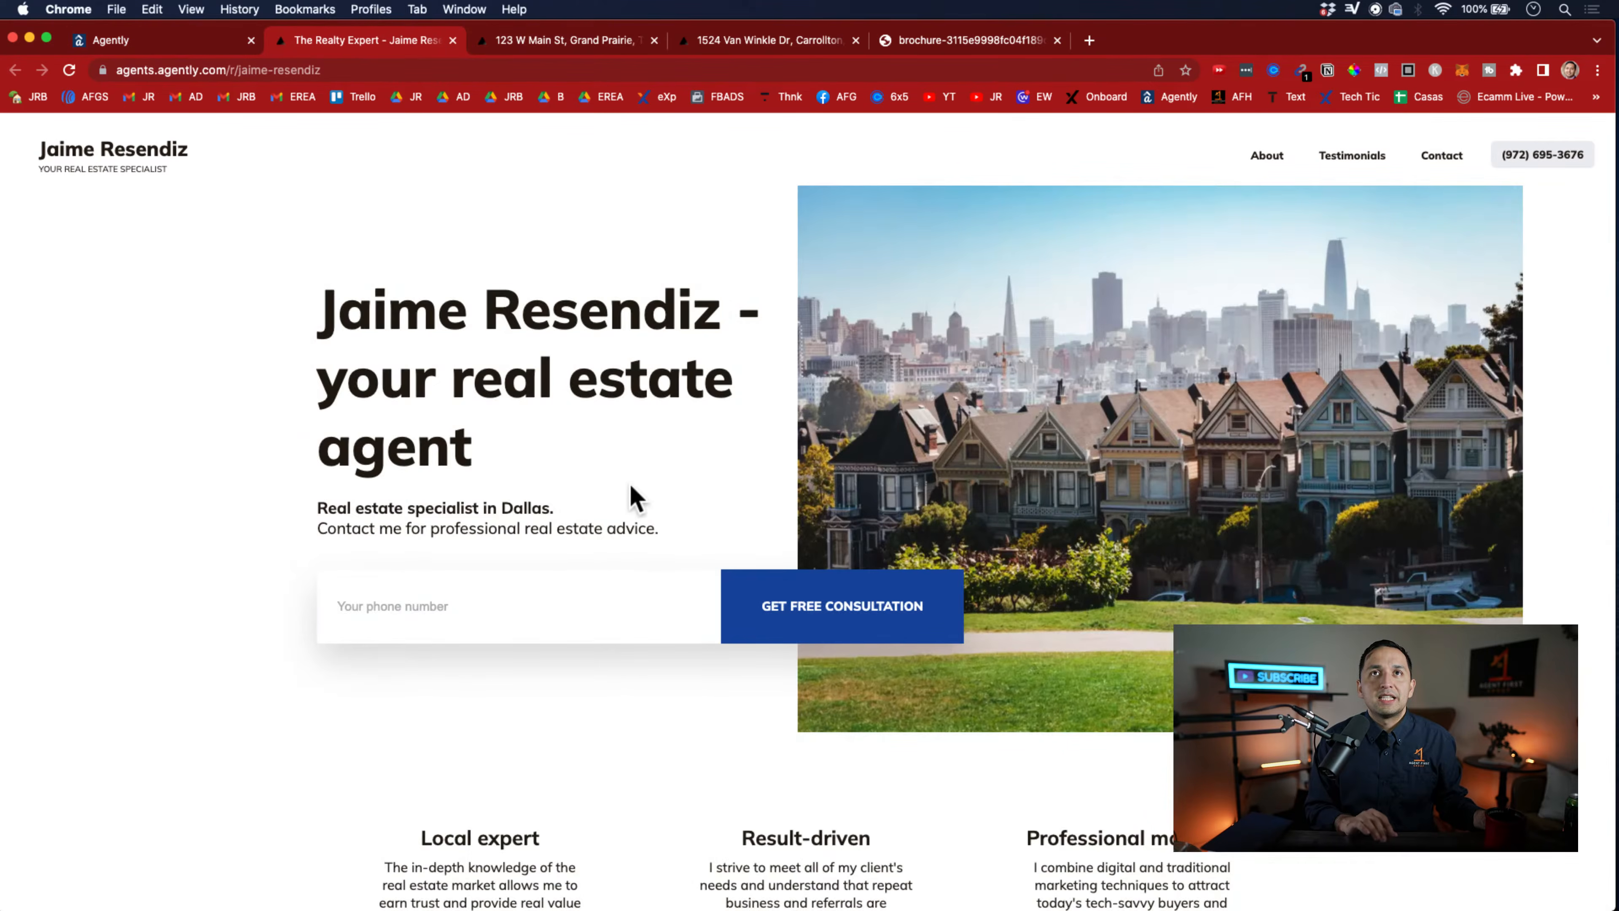
scroll(631, 498, down, 8)
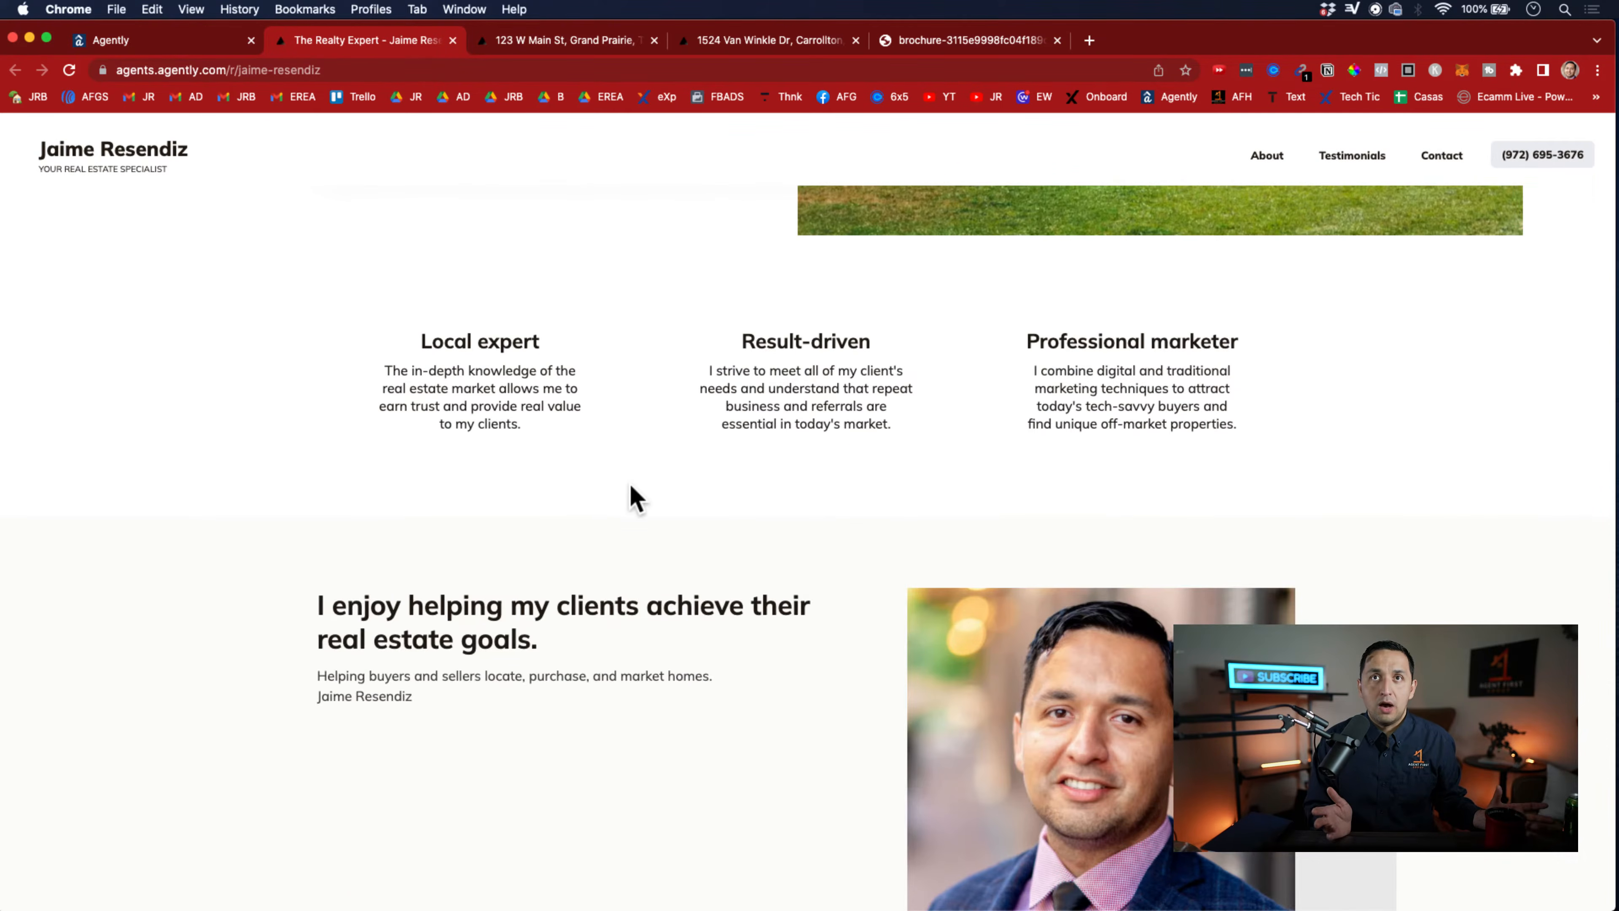
scroll(631, 486, down, 3)
scroll(633, 498, down, 10)
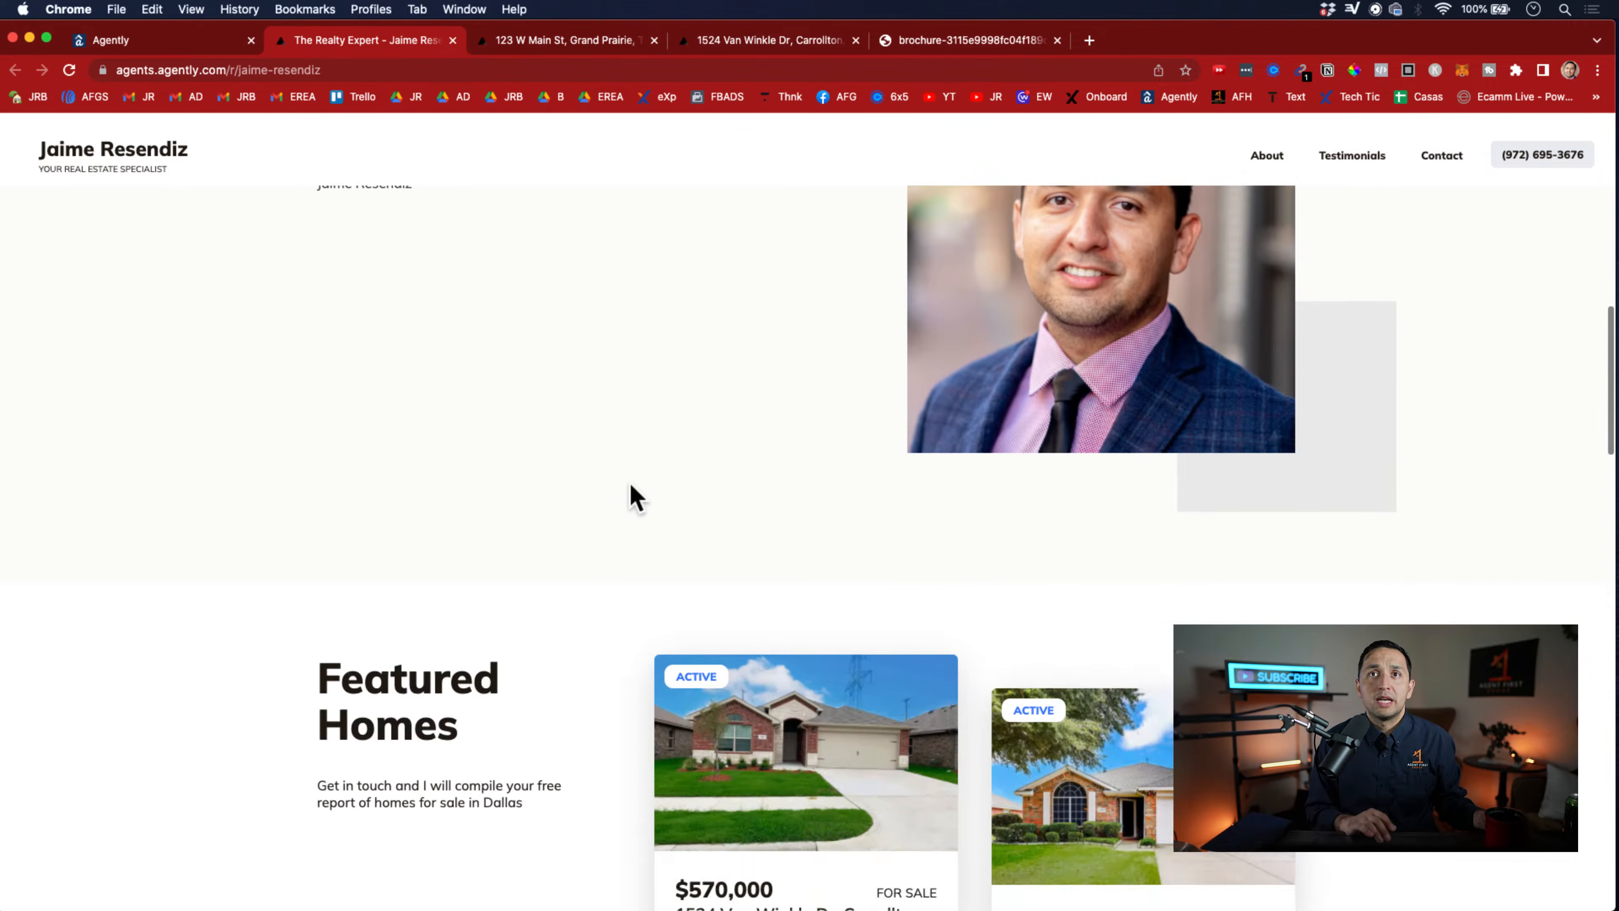
scroll(631, 498, down, 3)
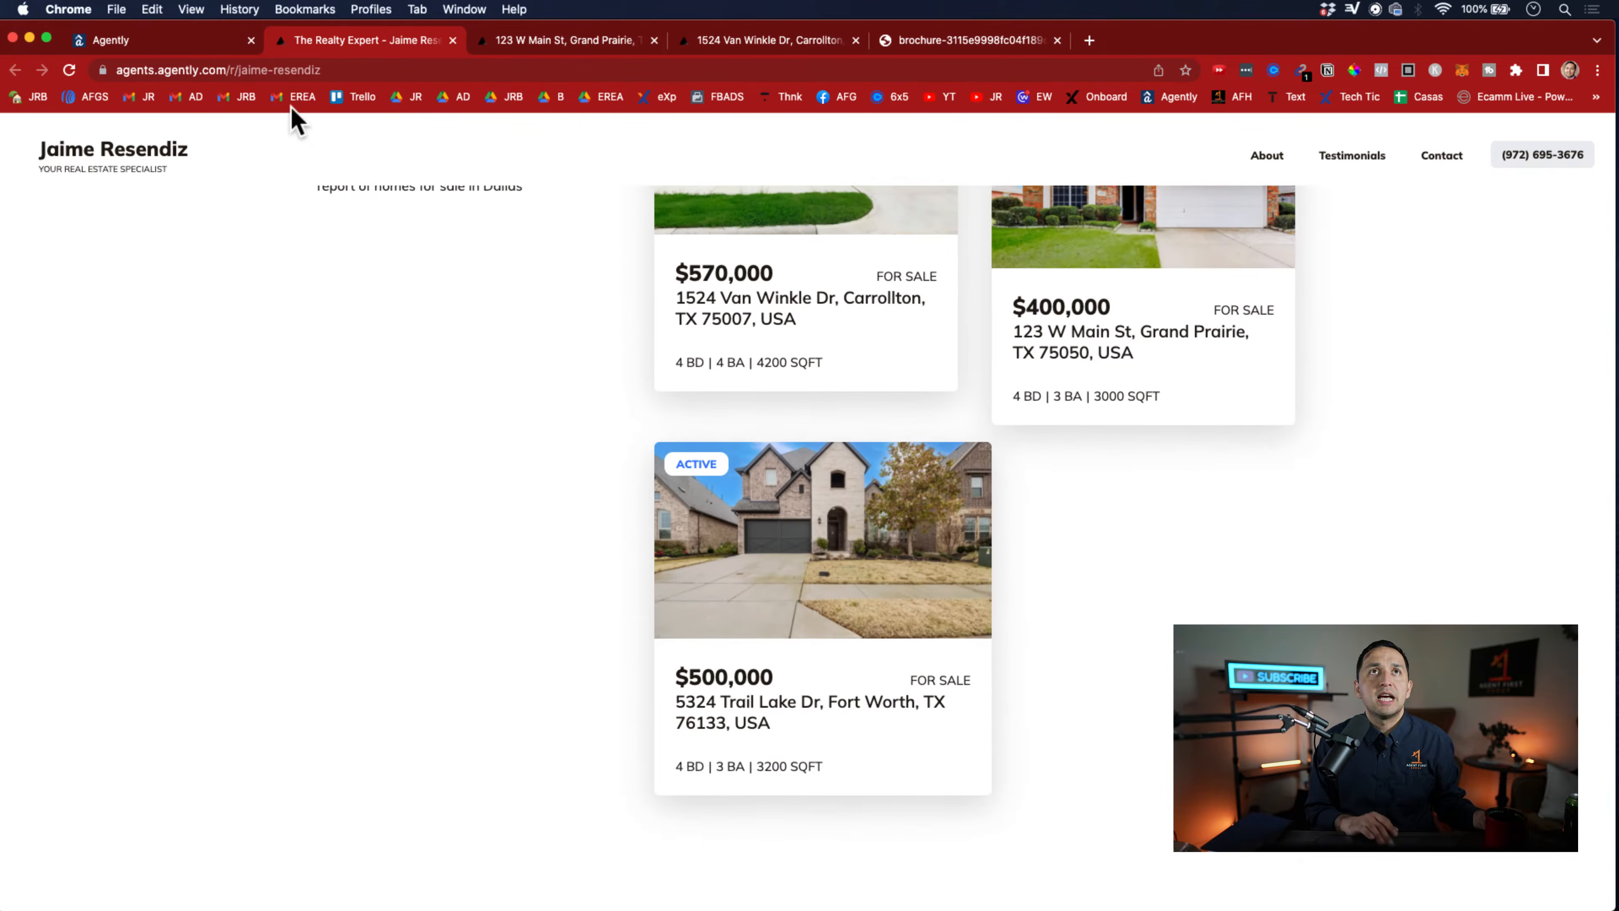
click(180, 41)
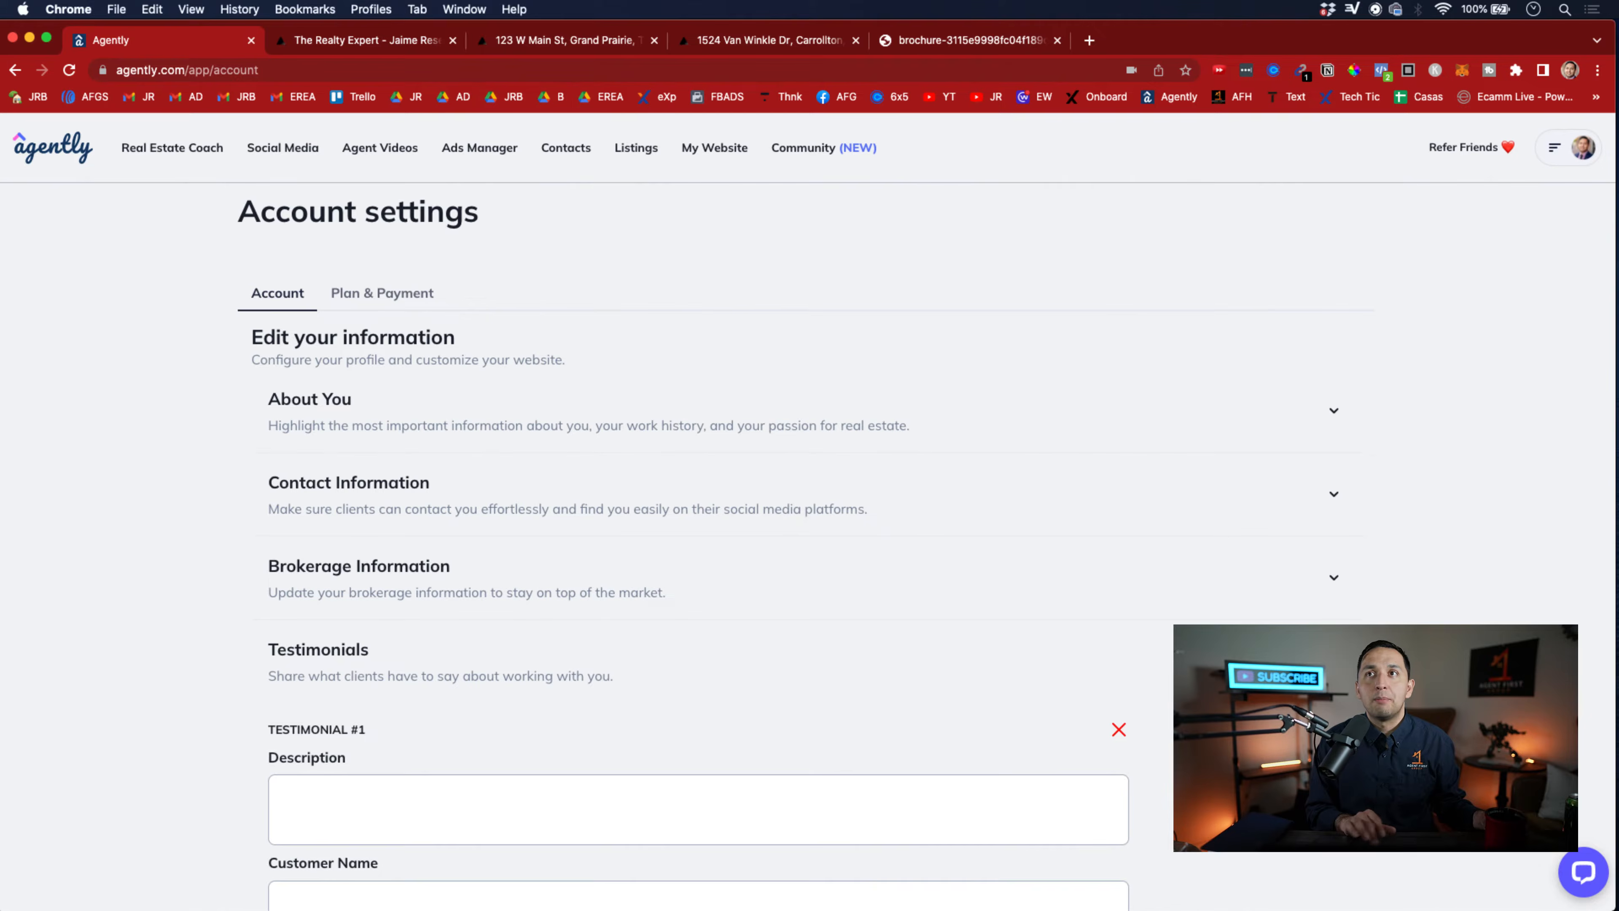
click(1332, 660)
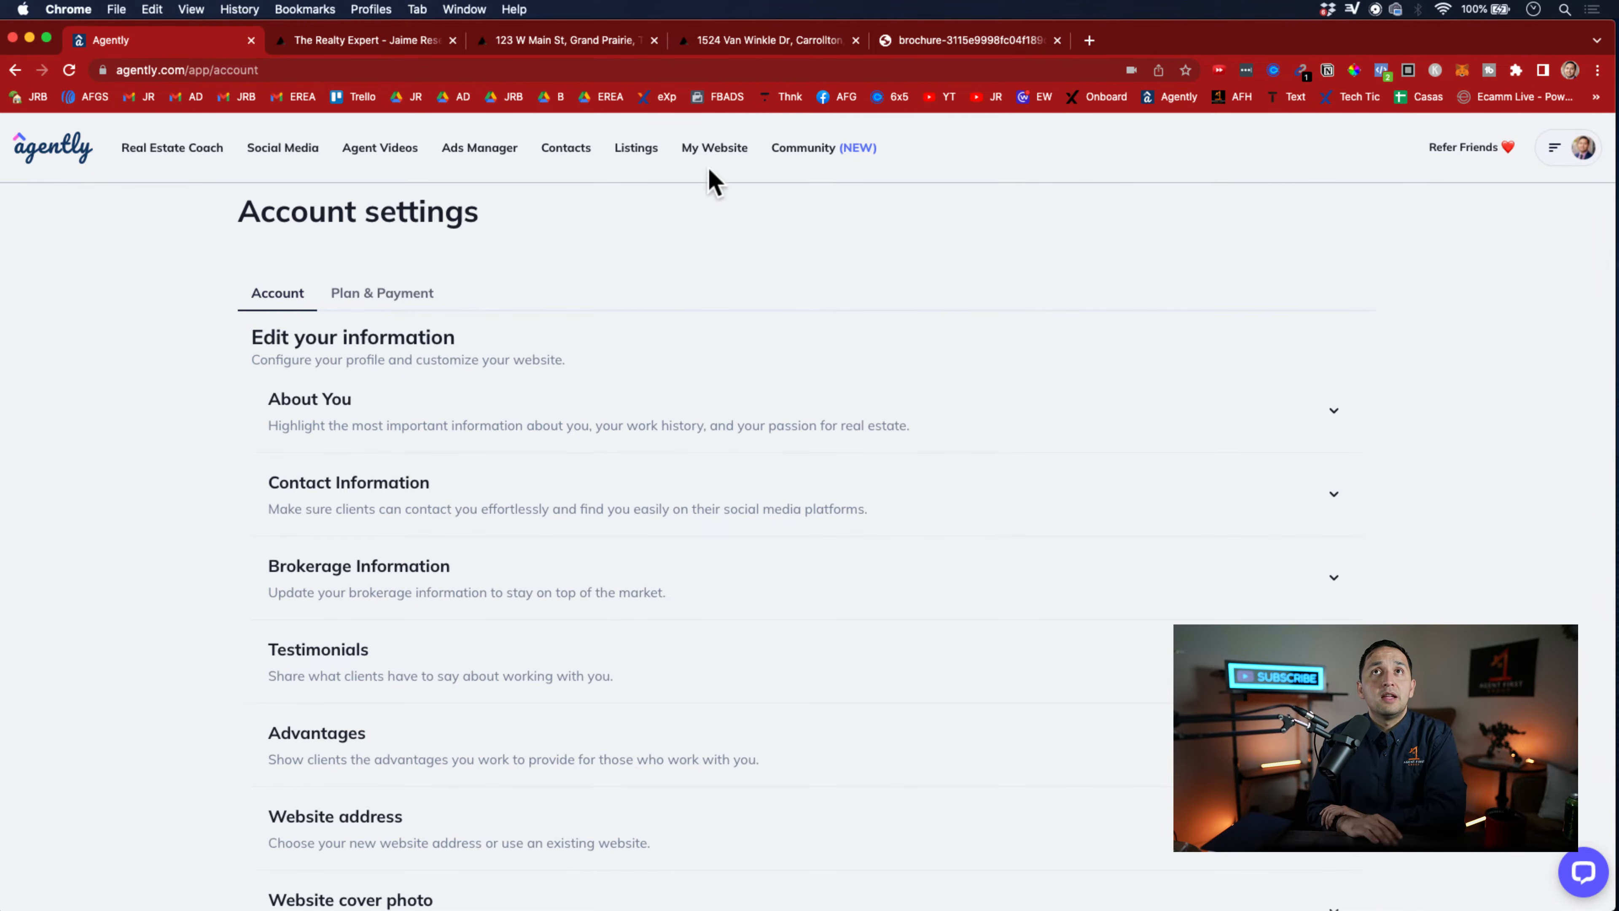
click(701, 153)
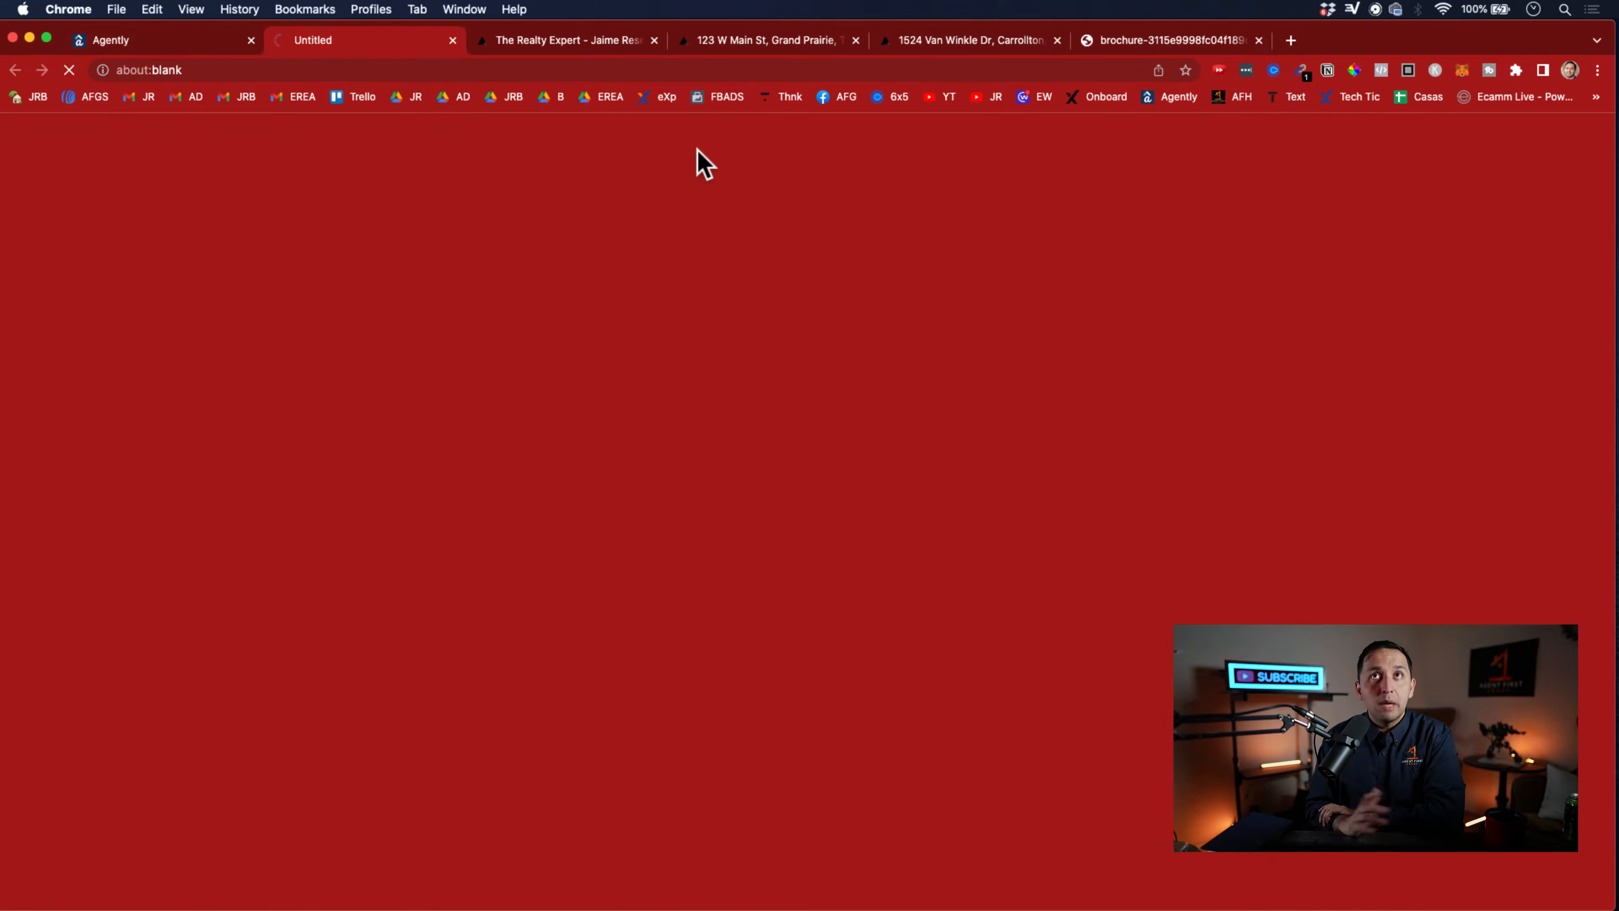
click(192, 42)
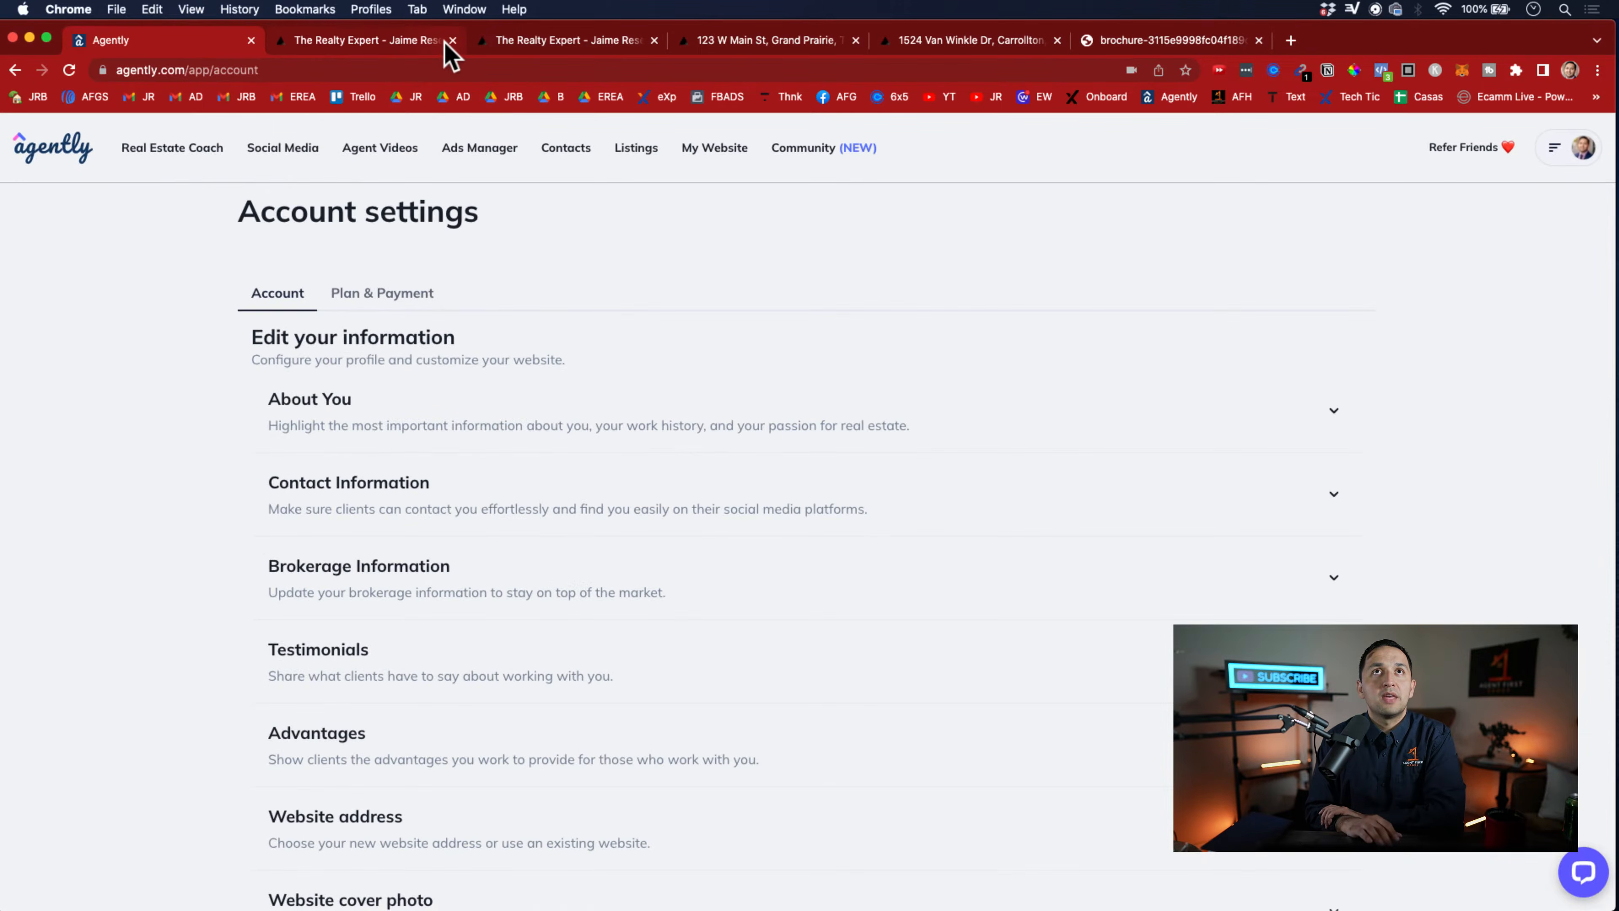
click(445, 42)
click(452, 40)
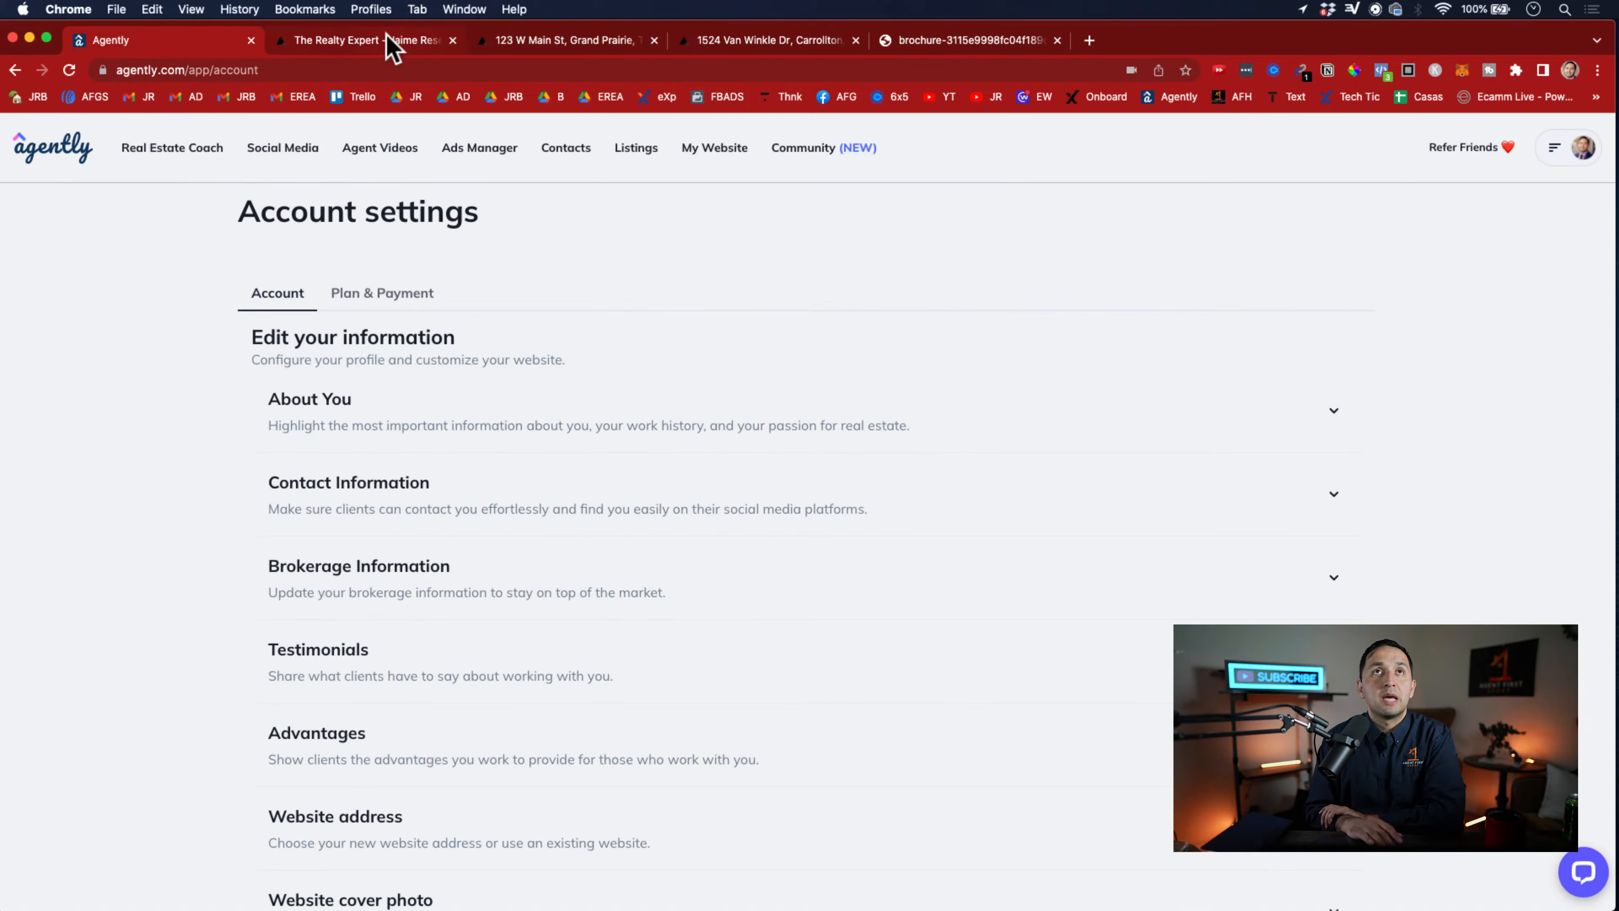
View the Agently community's home feed, and return to Agently to open the Real Estate Coach home page
click(805, 148)
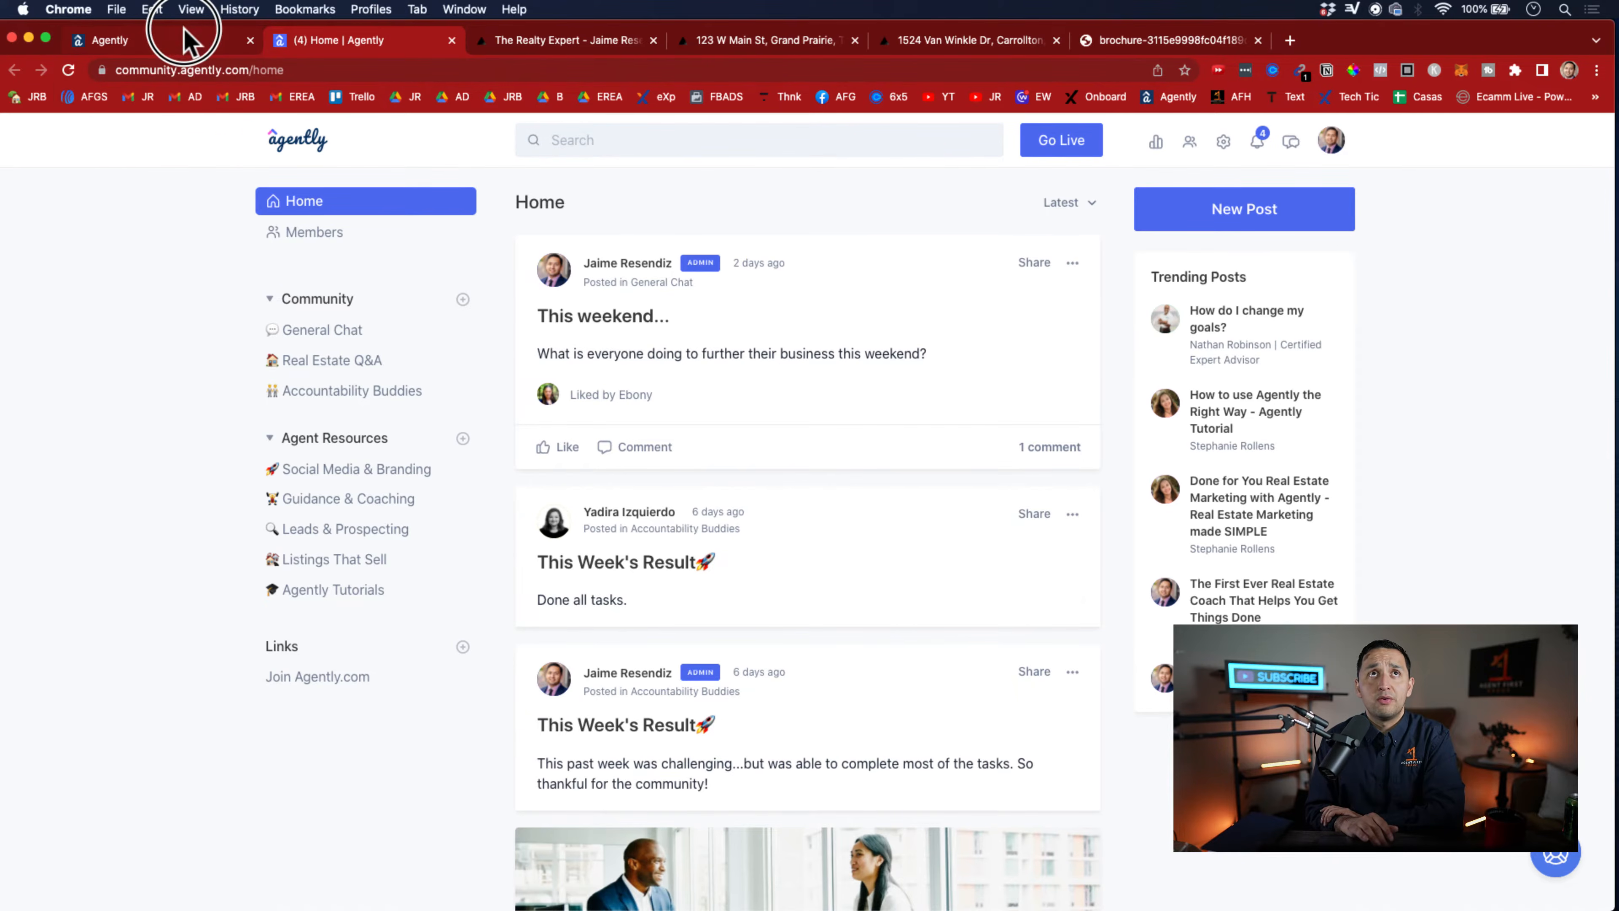
click(178, 43)
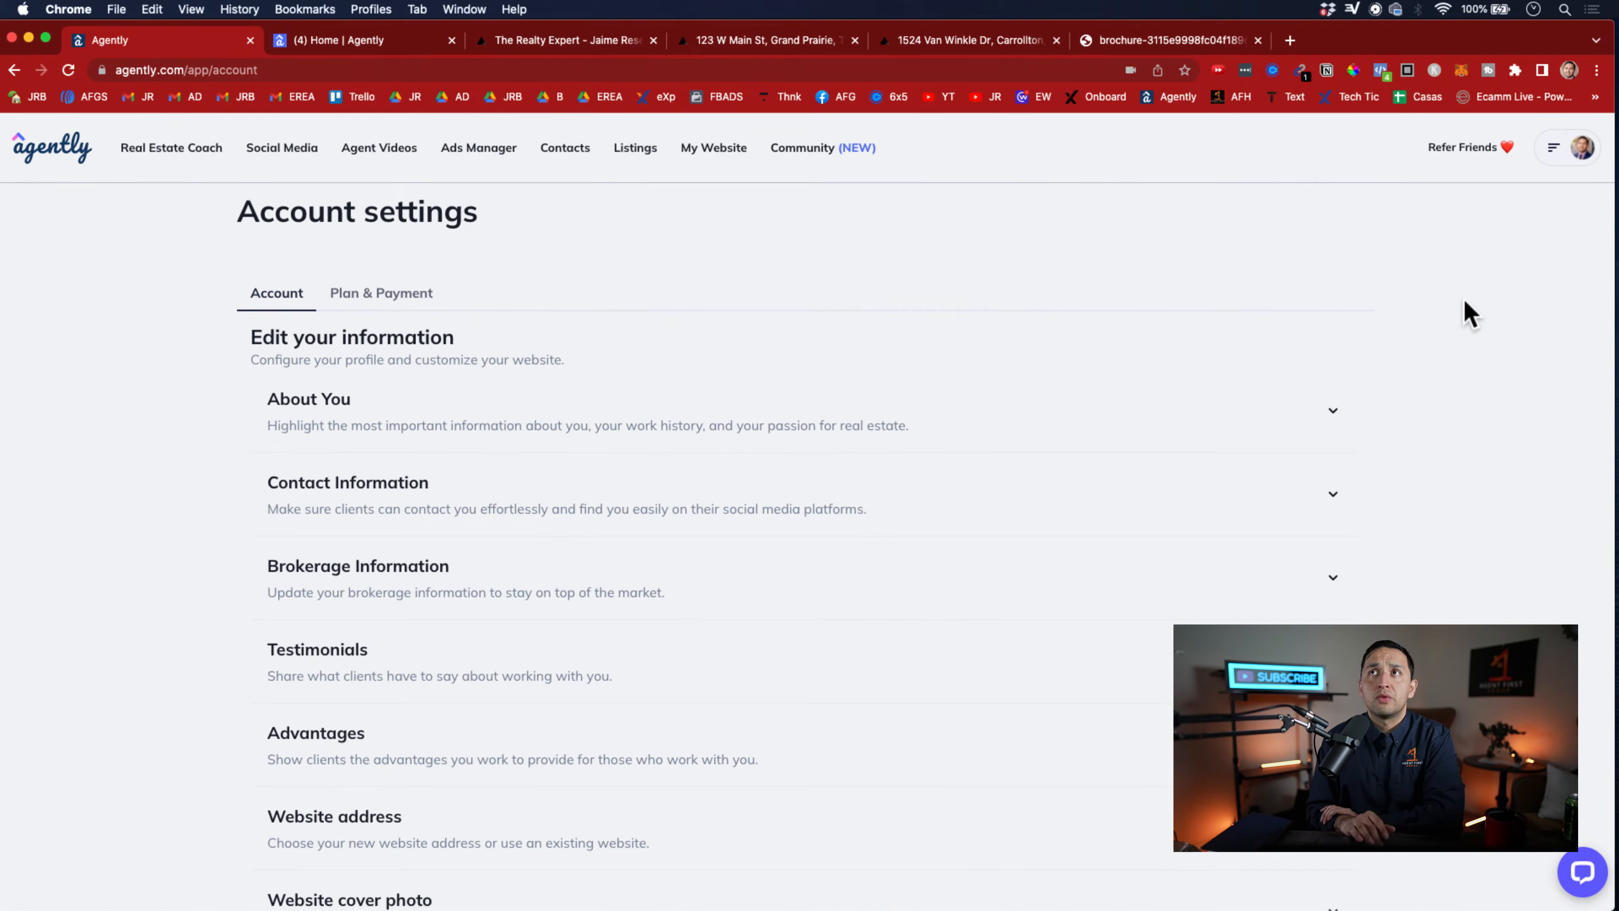
scroll(1466, 313, down, 3)
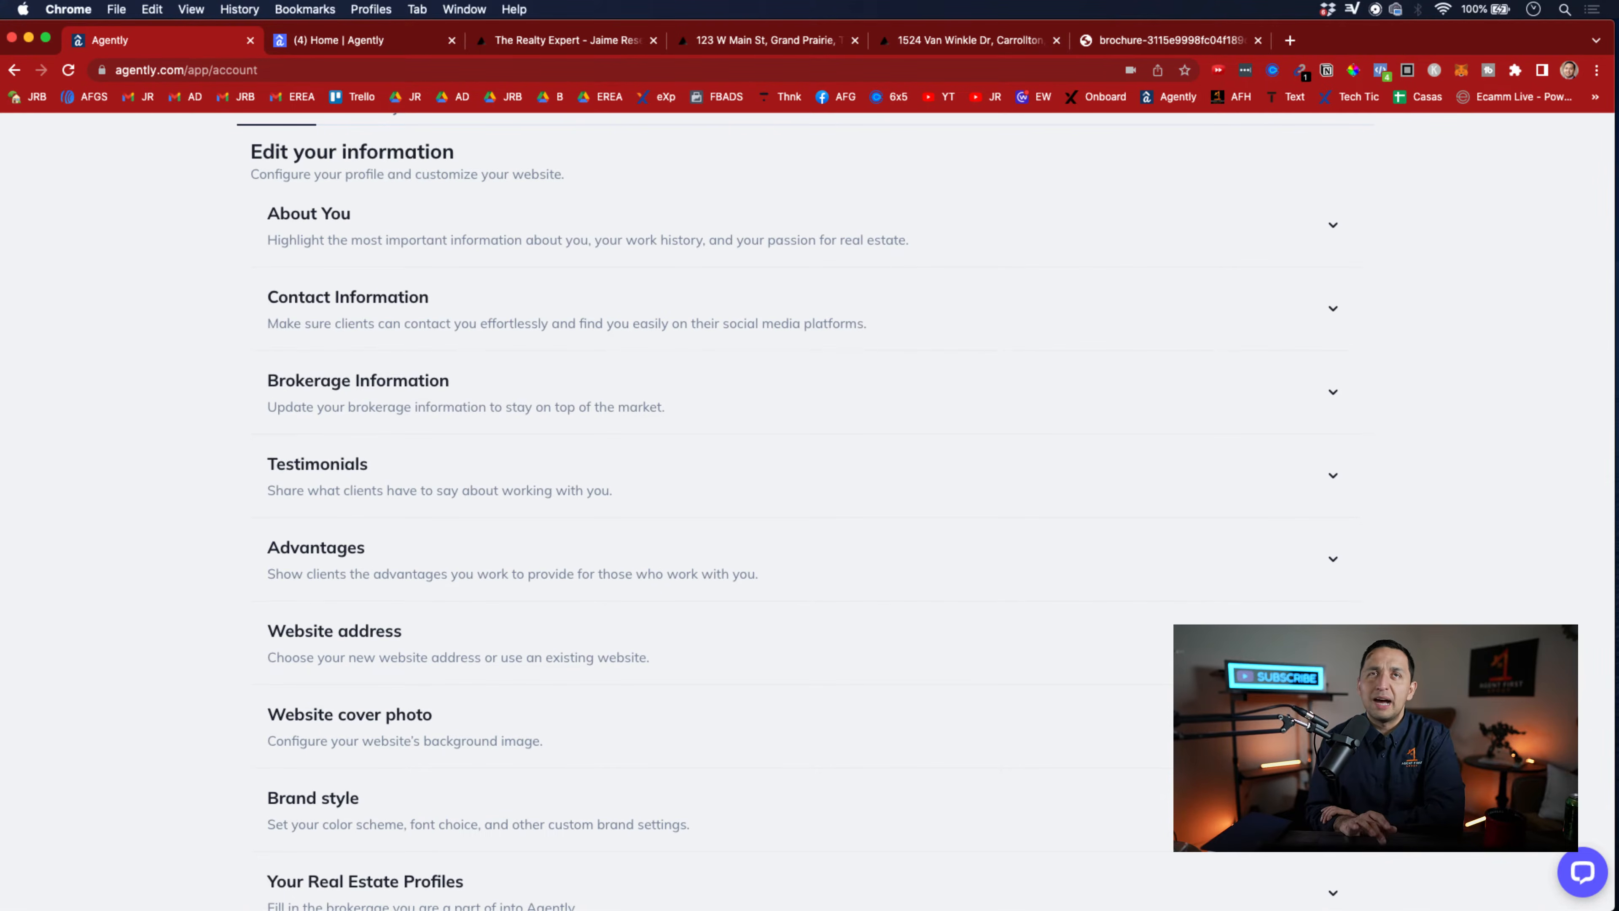
scroll(892, 676, up, 3)
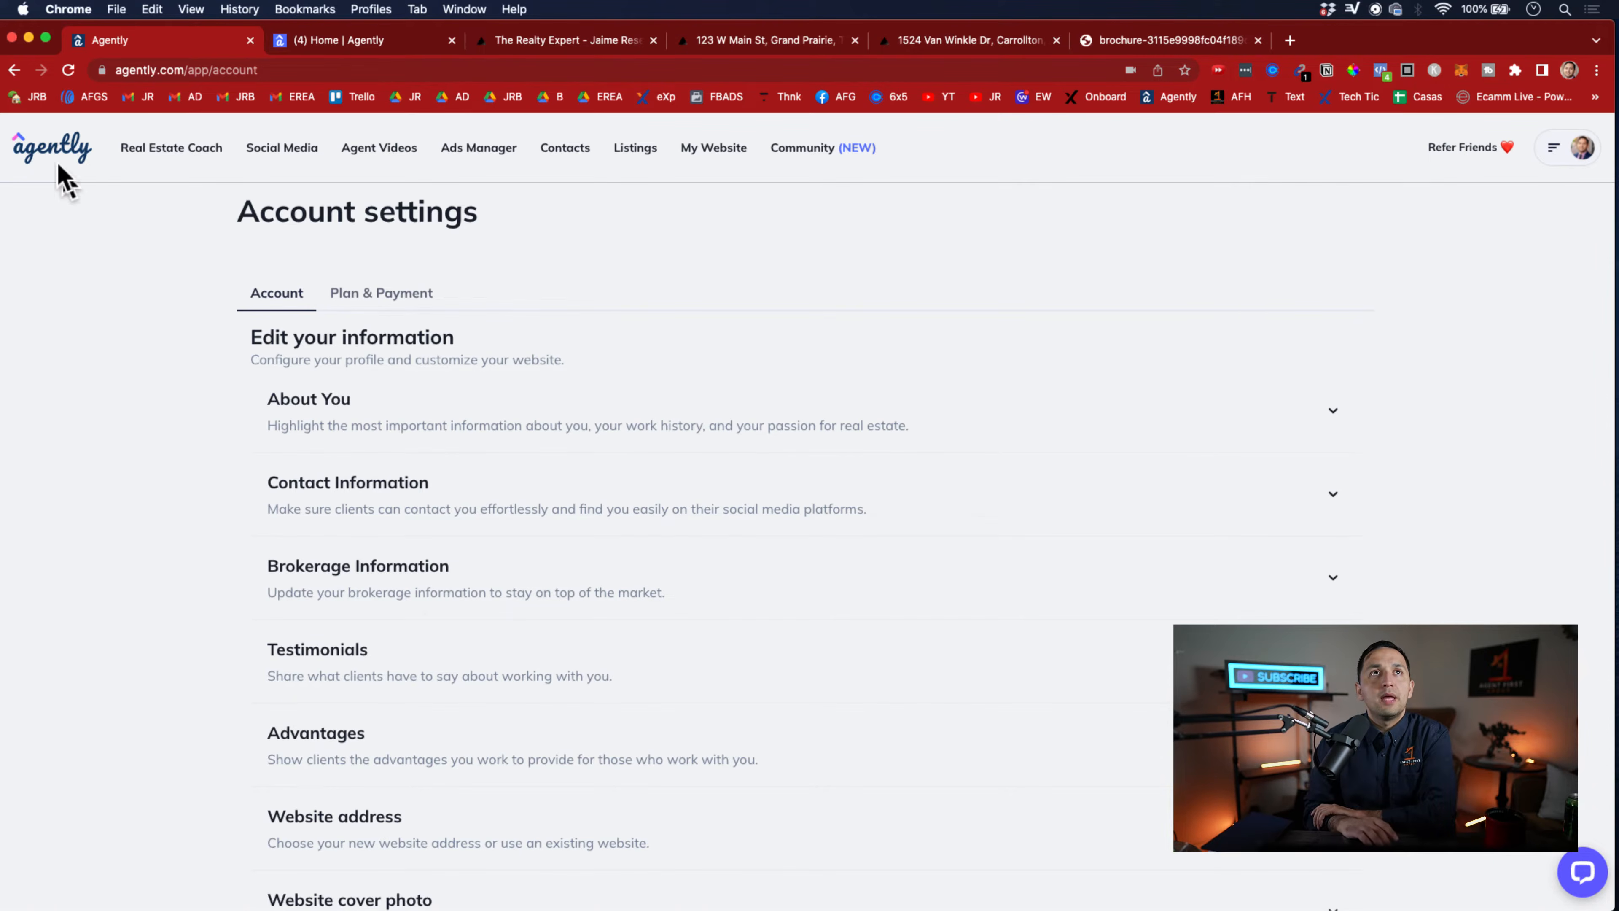
click(75, 179)
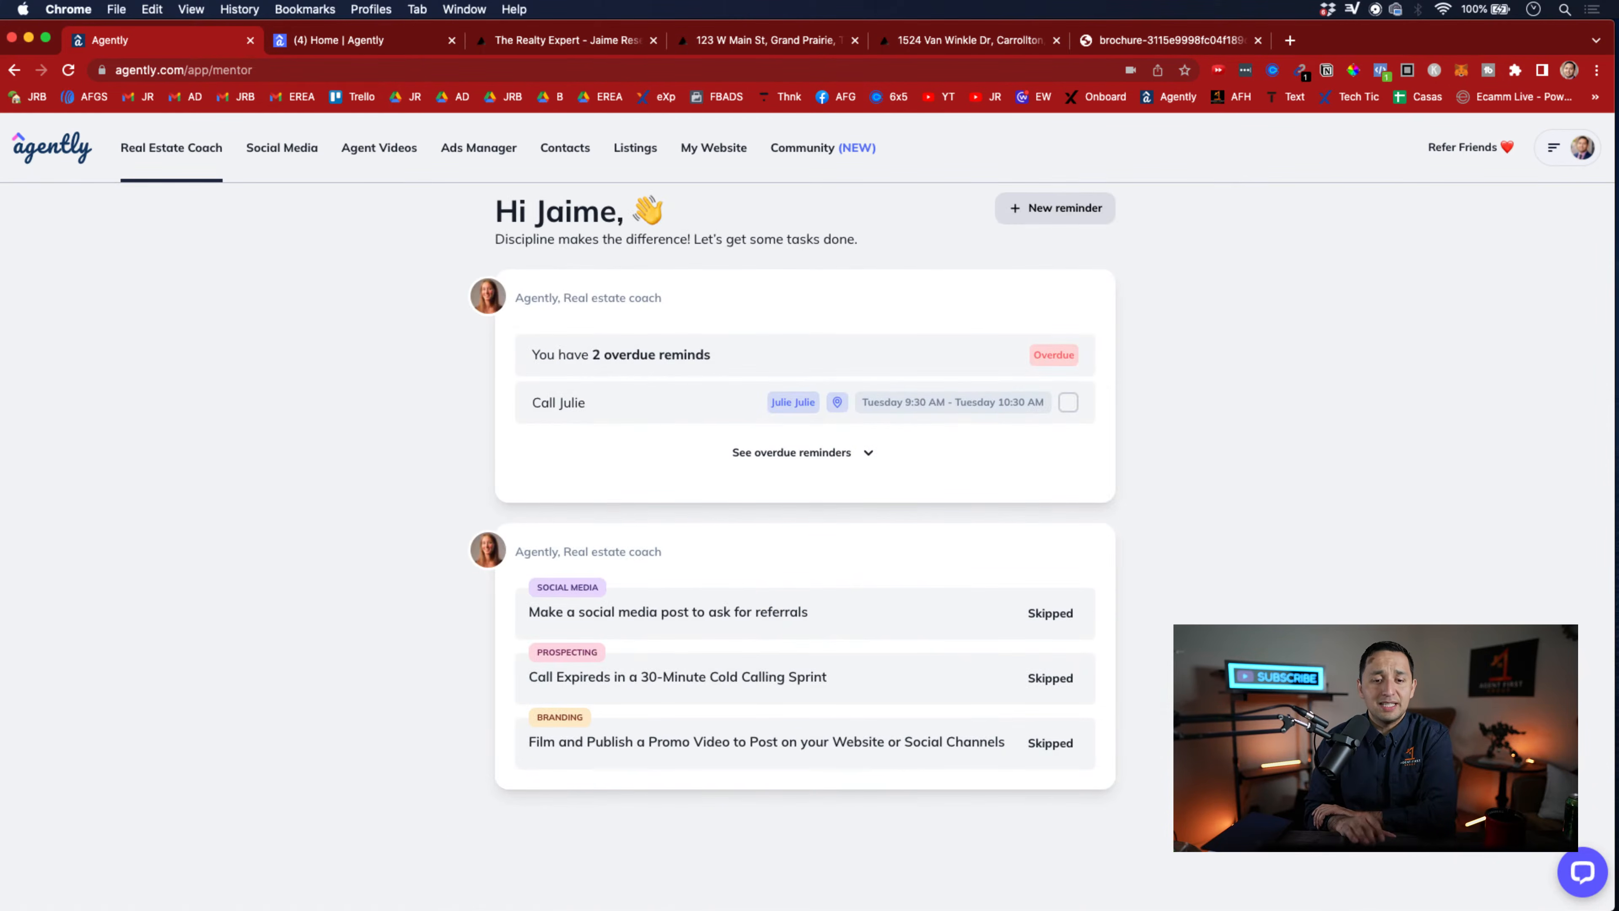